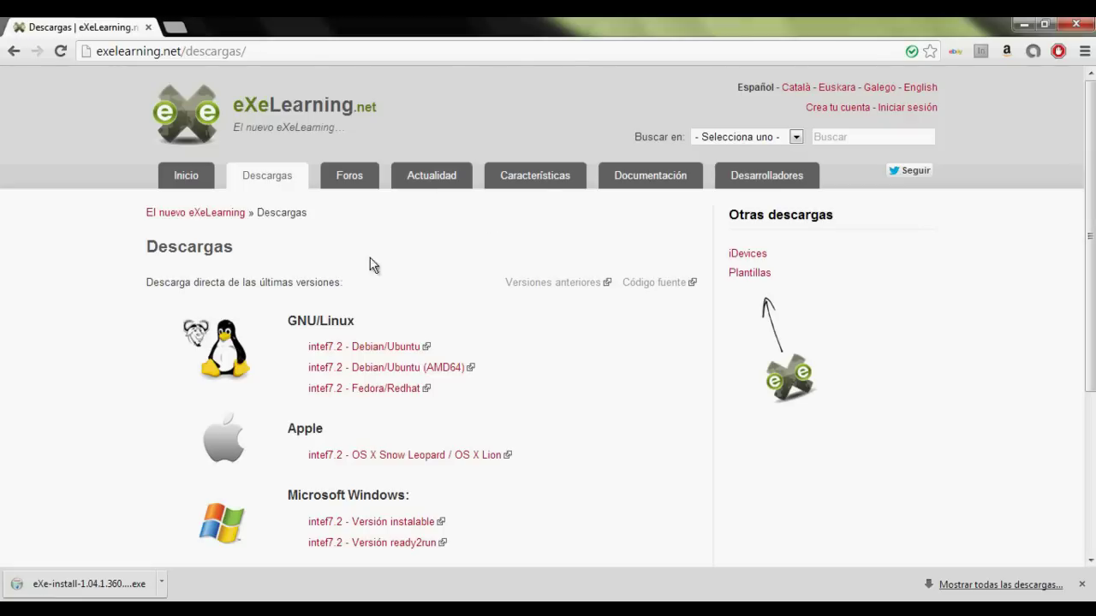
- Run the downloaded eXe installer, accept the license and install eXe 1.04.1 to C:\Program Files (x86)\exe, completing the setup wizard
left_click(161, 585)
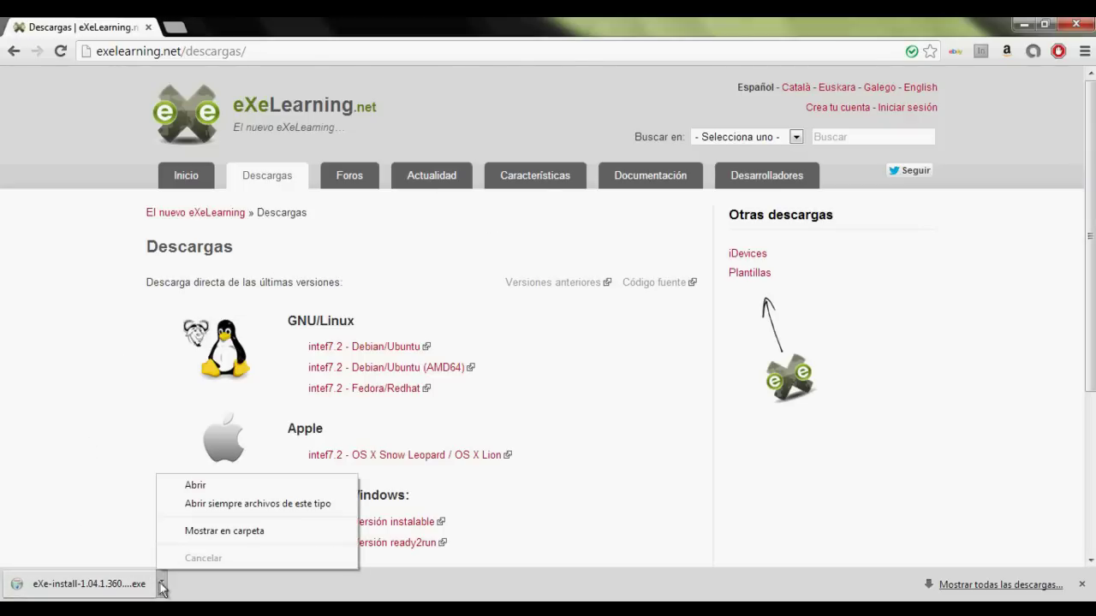
left_click(194, 486)
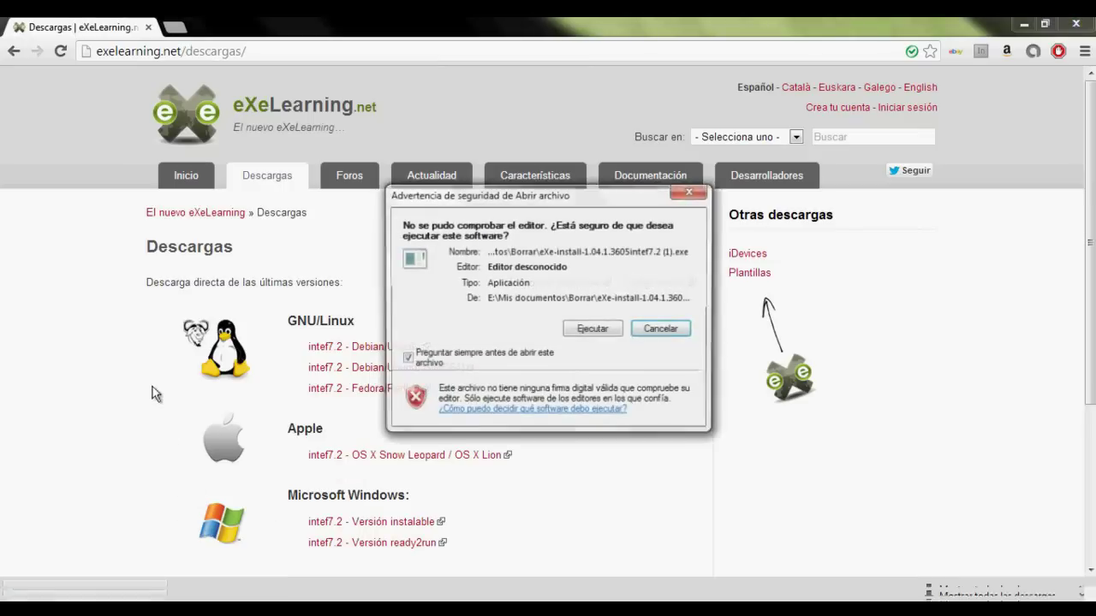
left_click(593, 329)
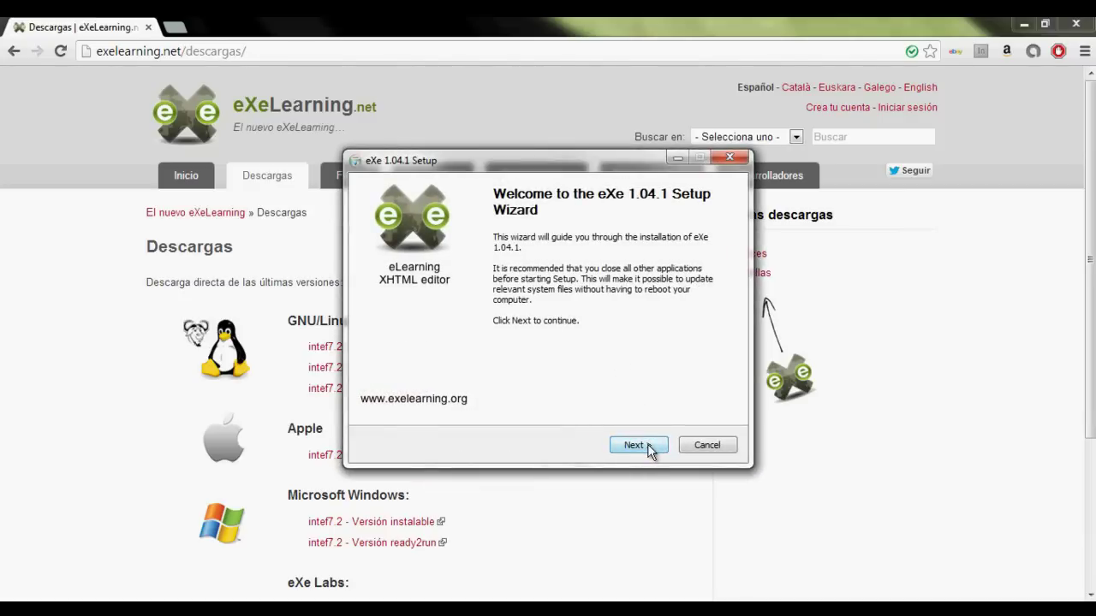
left_click(649, 448)
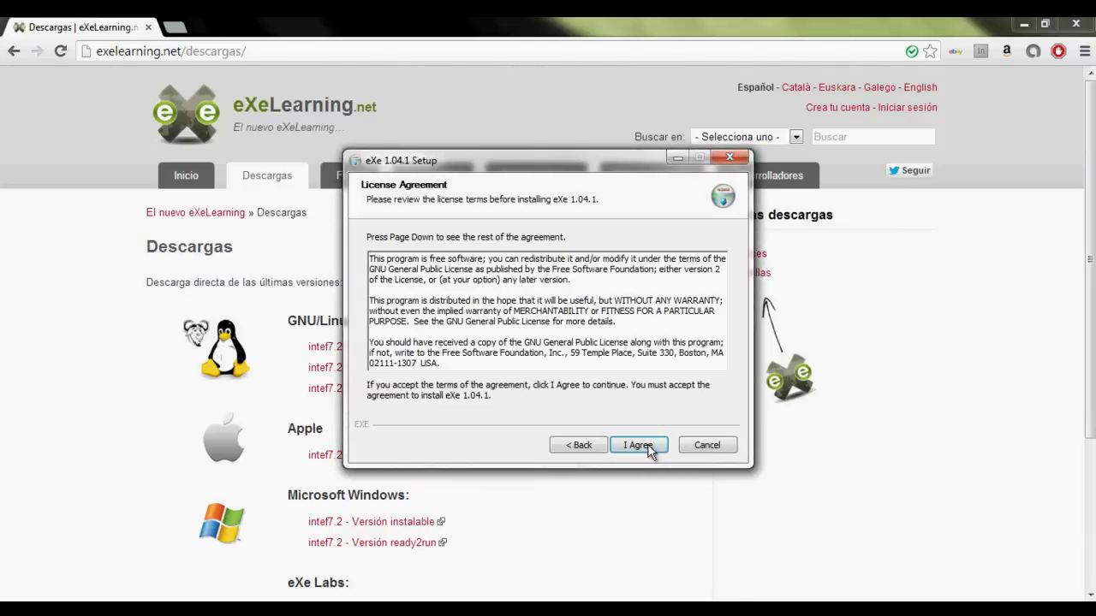
left_click(649, 449)
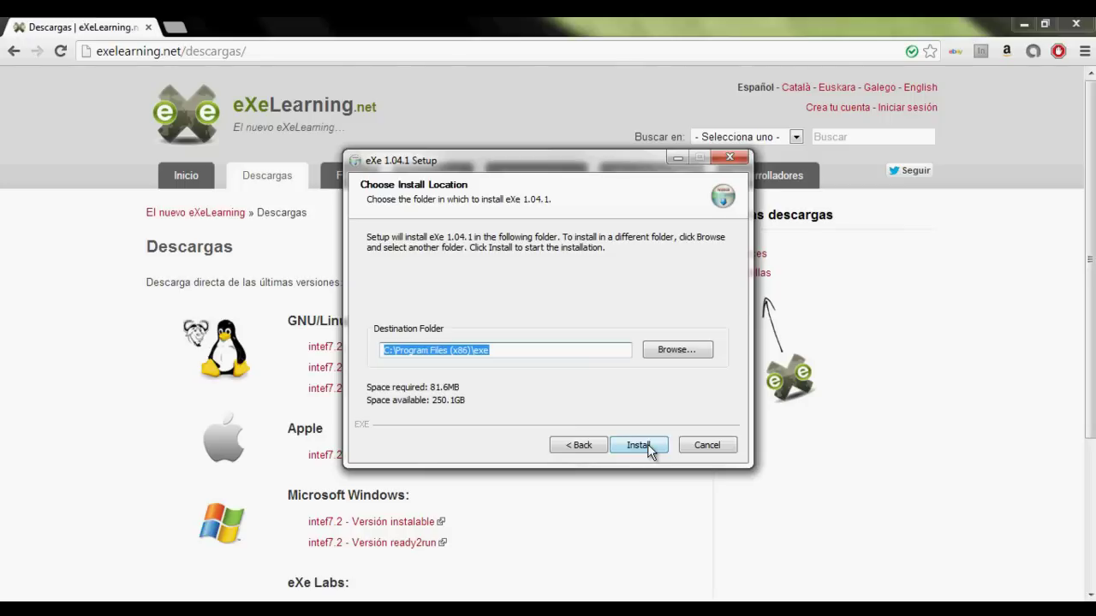
left_click(648, 449)
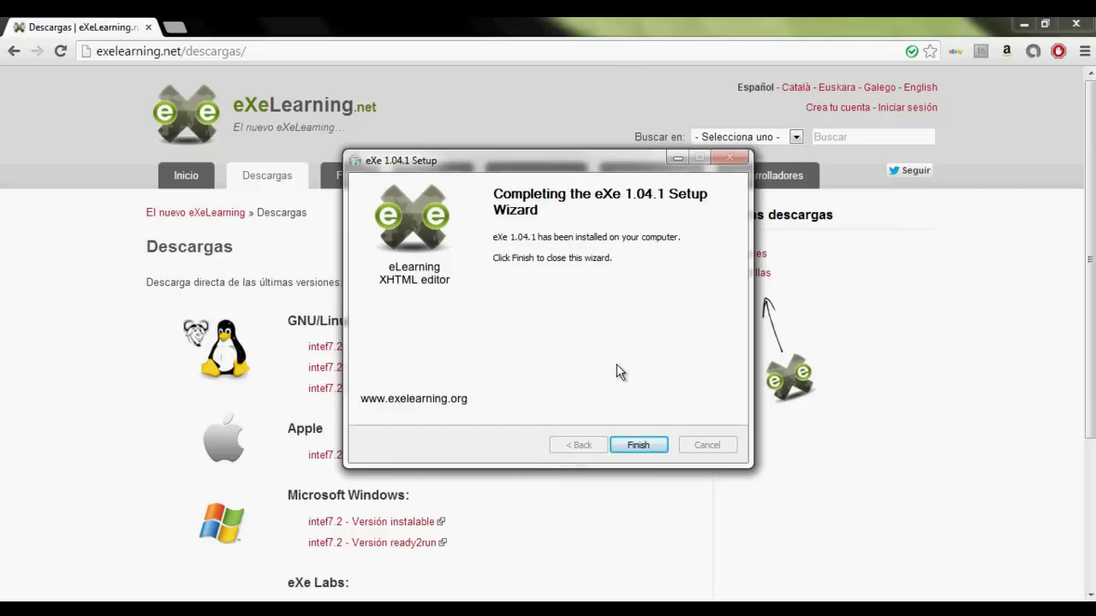
left_click(638, 446)
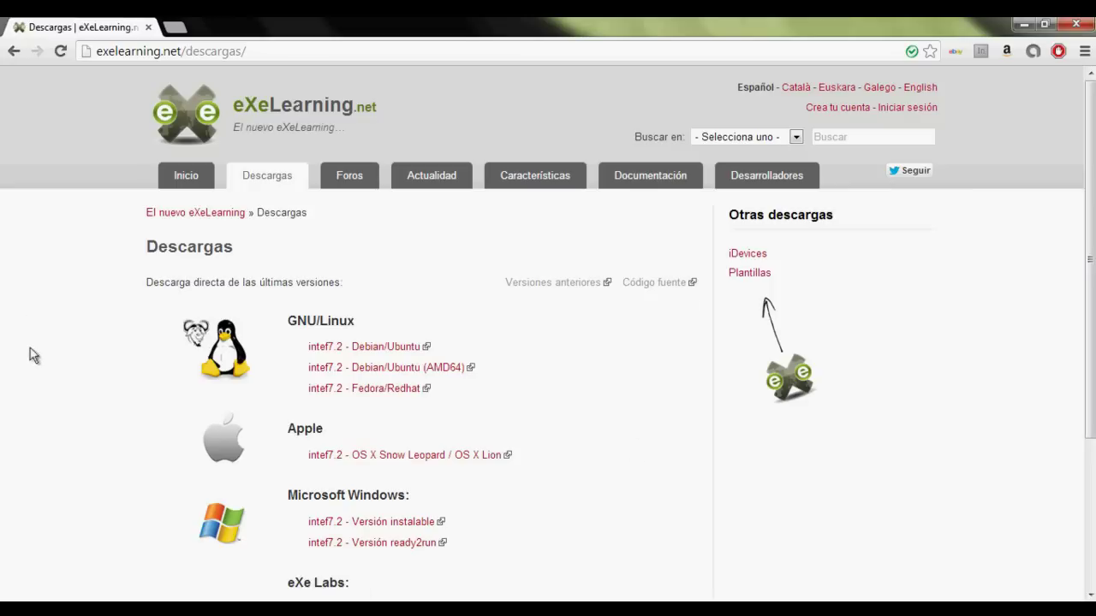
- Find the installed program by searching for "exe" and launch it
left_click(17, 609)
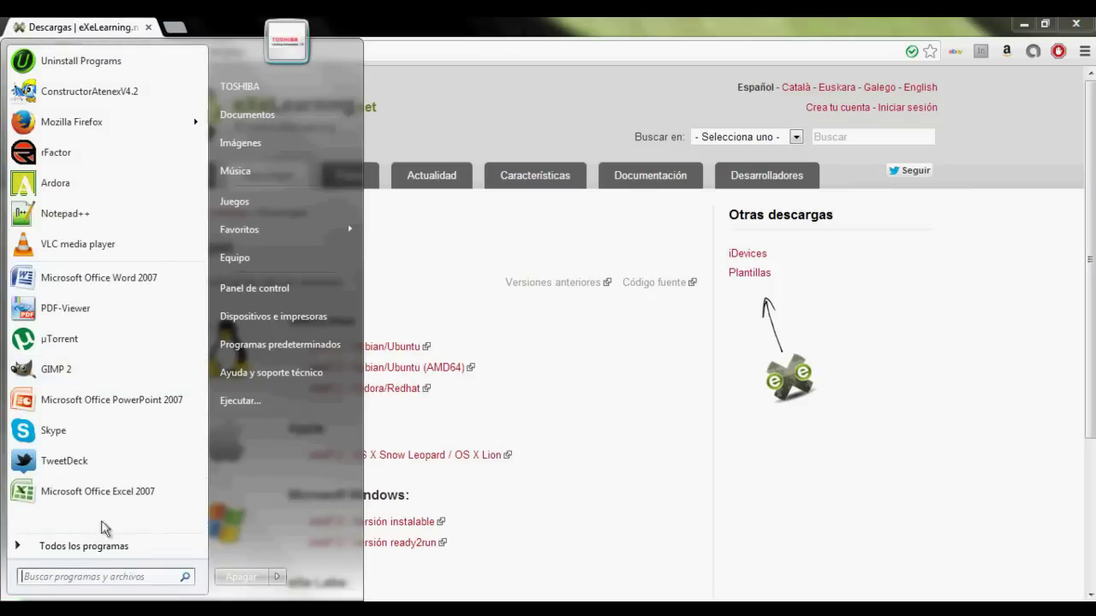
type("exe")
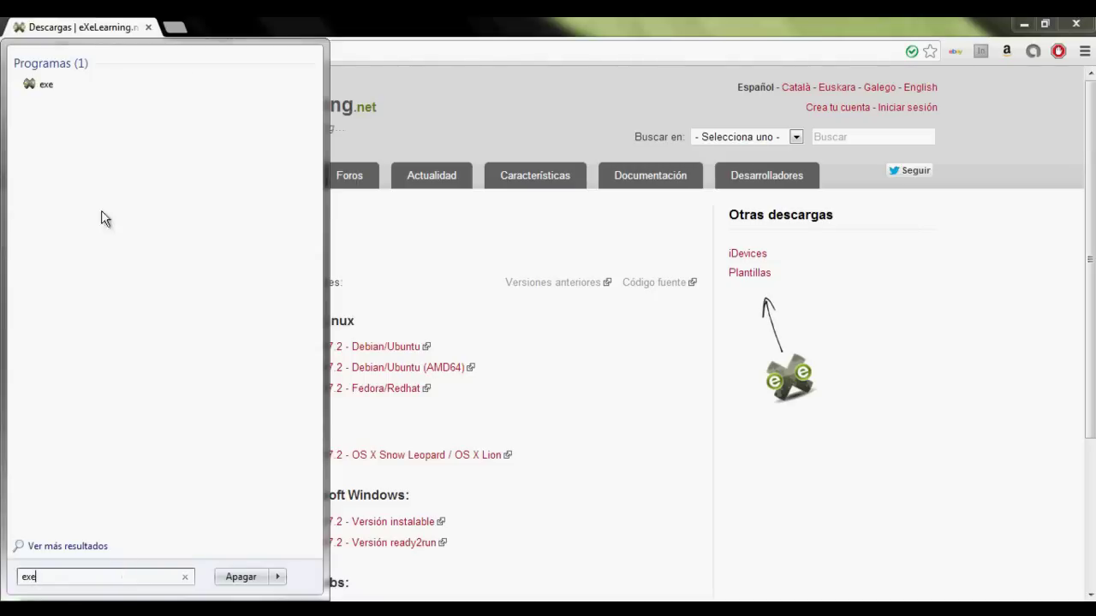
left_click(41, 80)
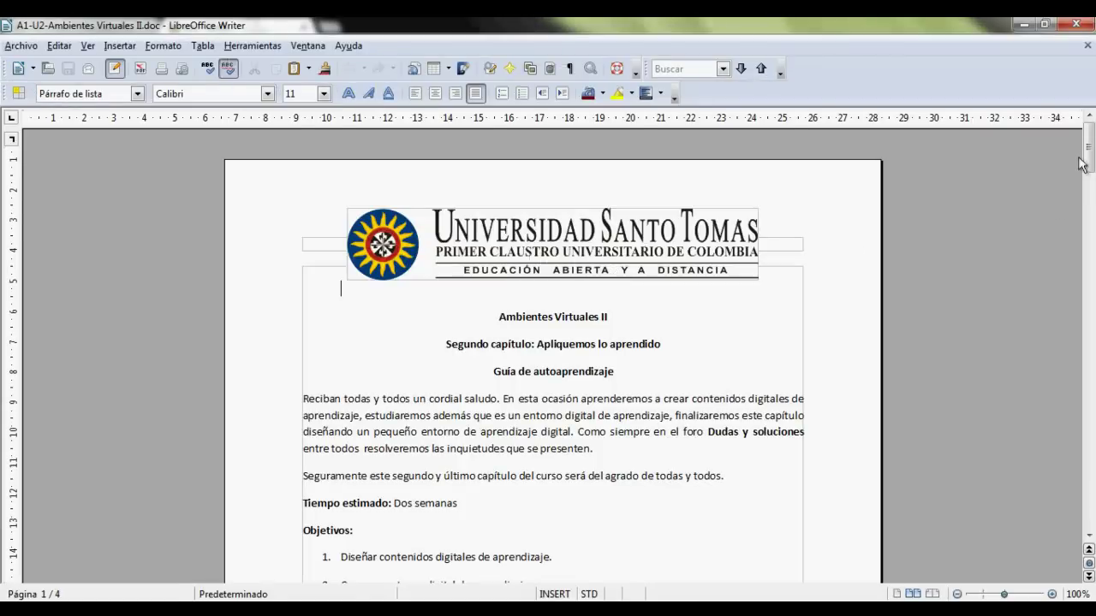
- Consult the guide document in LibreOffice Writer, then in eXe add a page under Inicio and rename it Objetivos
left_click_drag(1085, 147, 1085, 169)
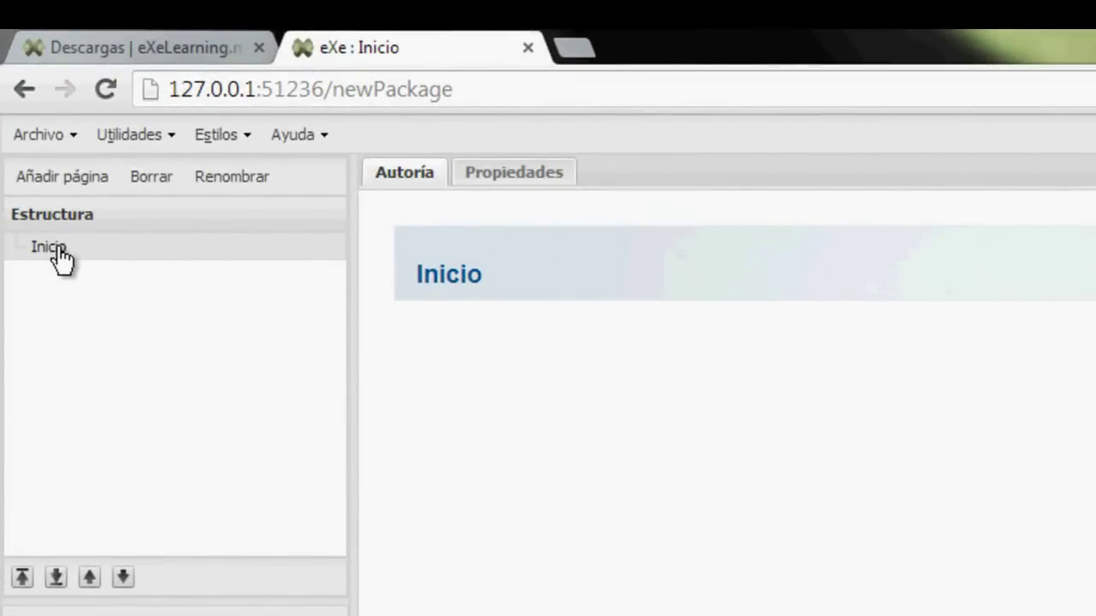
left_click(88, 181)
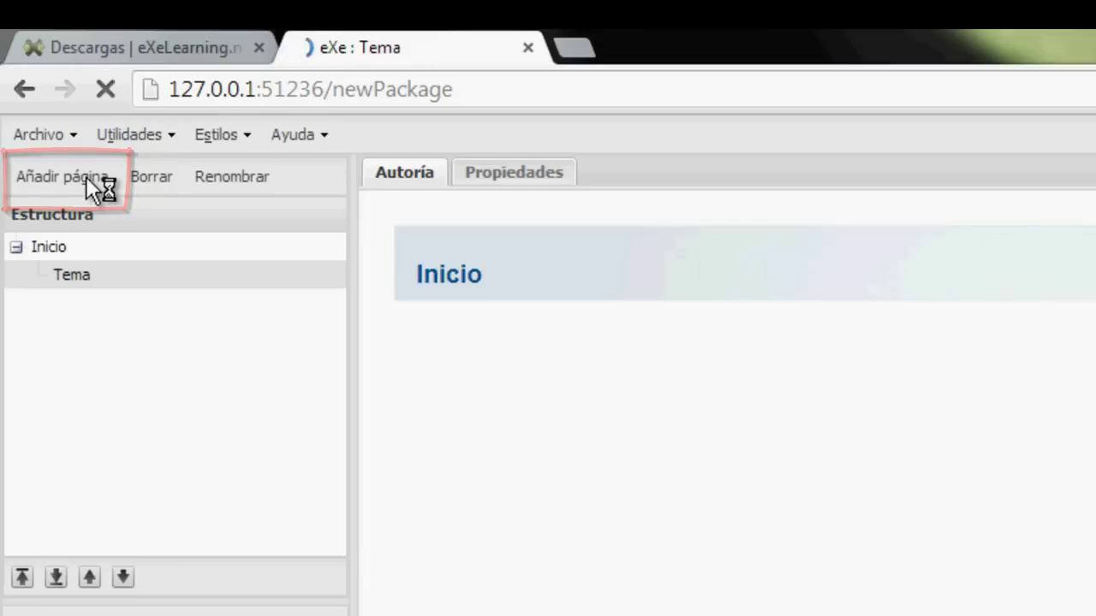
left_click(77, 278)
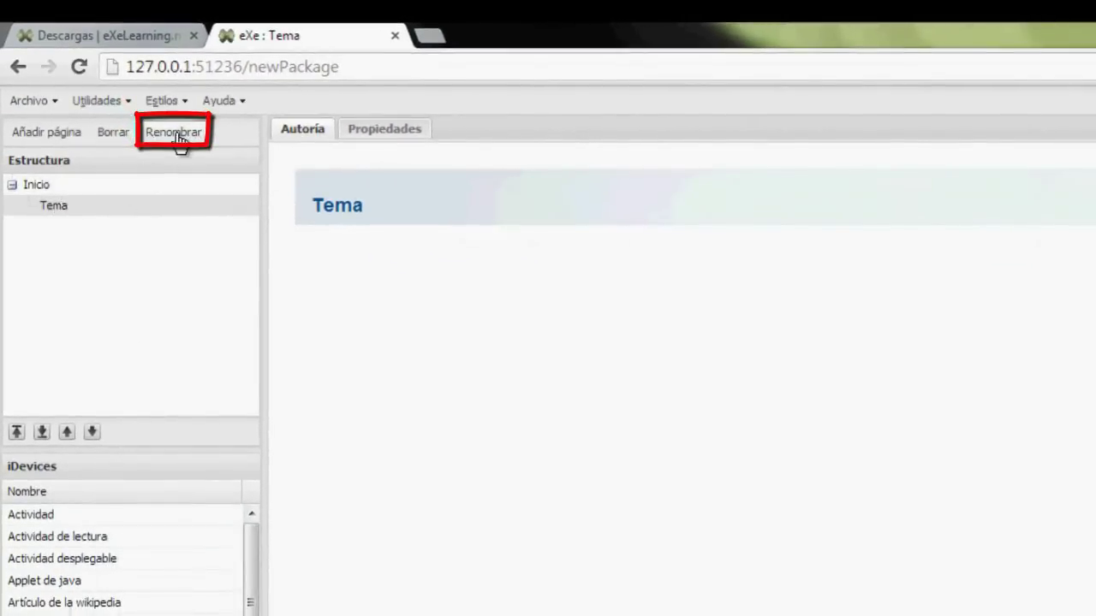
left_click(175, 133)
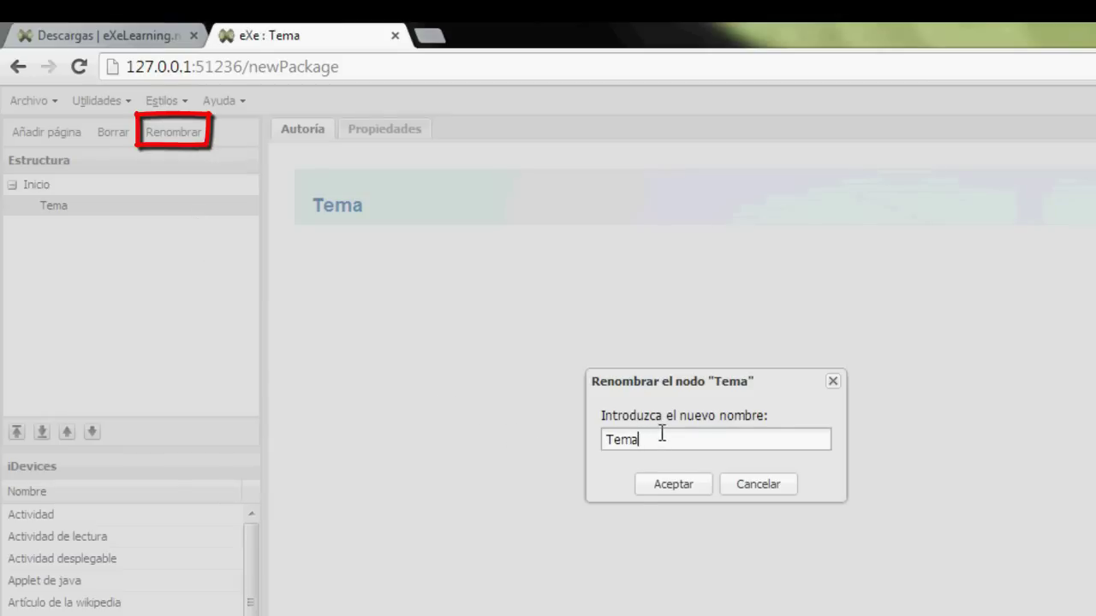
key("BackSpace")
key("BackSpace")
key("BackSpace")
type("Objetivos")
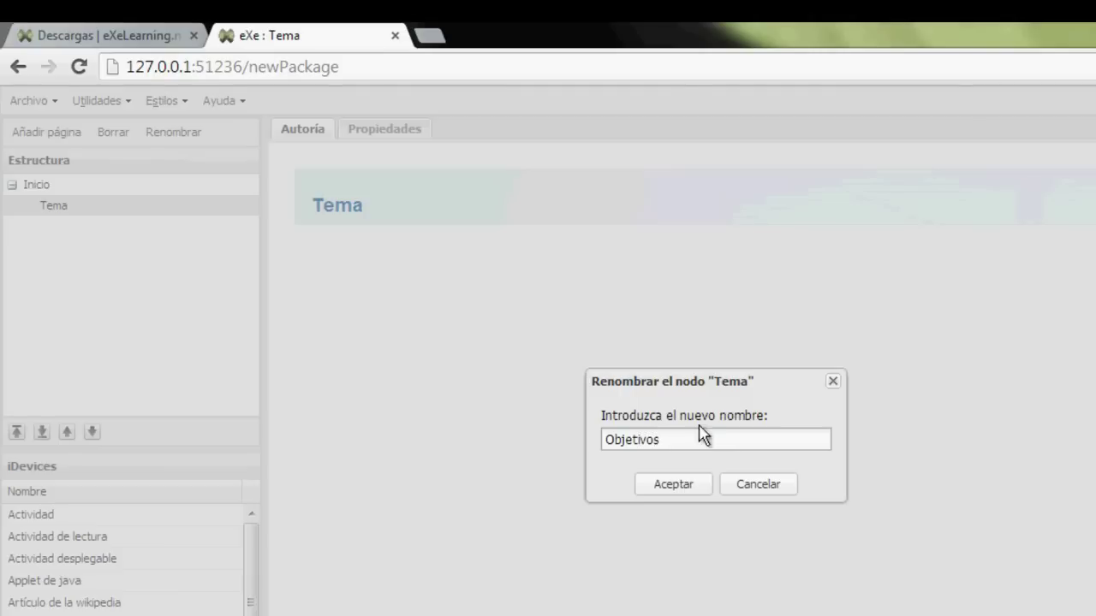
left_click(674, 484)
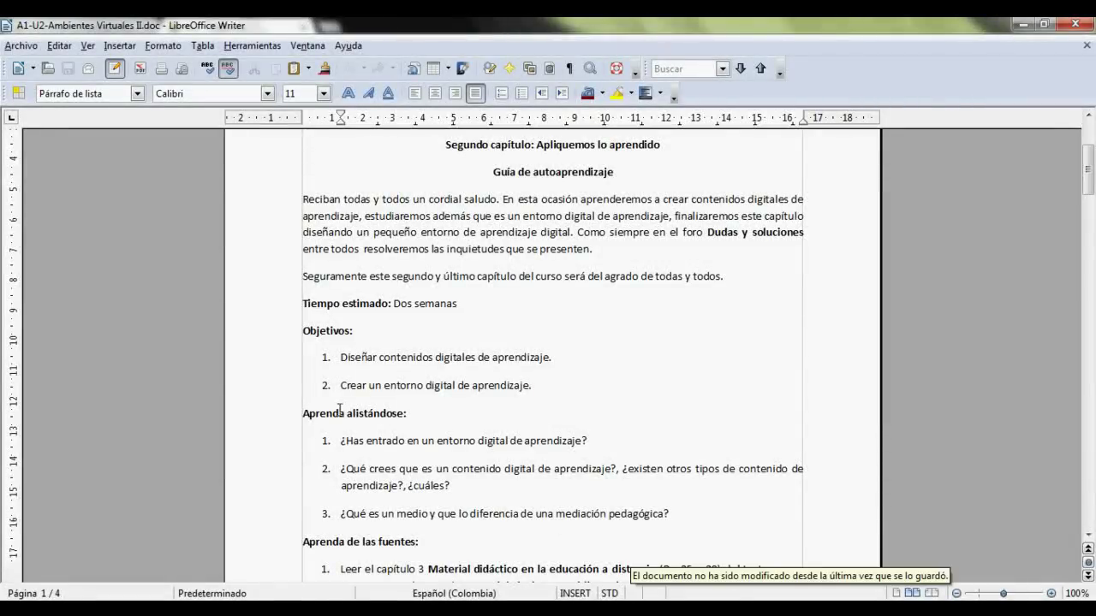
- Copy the heading "Aprenda alistándose" without its colon from the LibreOffice Writer guide and return to eXe
double_click(306, 415)
left_click(380, 419)
left_click_drag(404, 417, 304, 415)
key("ctrl+c")
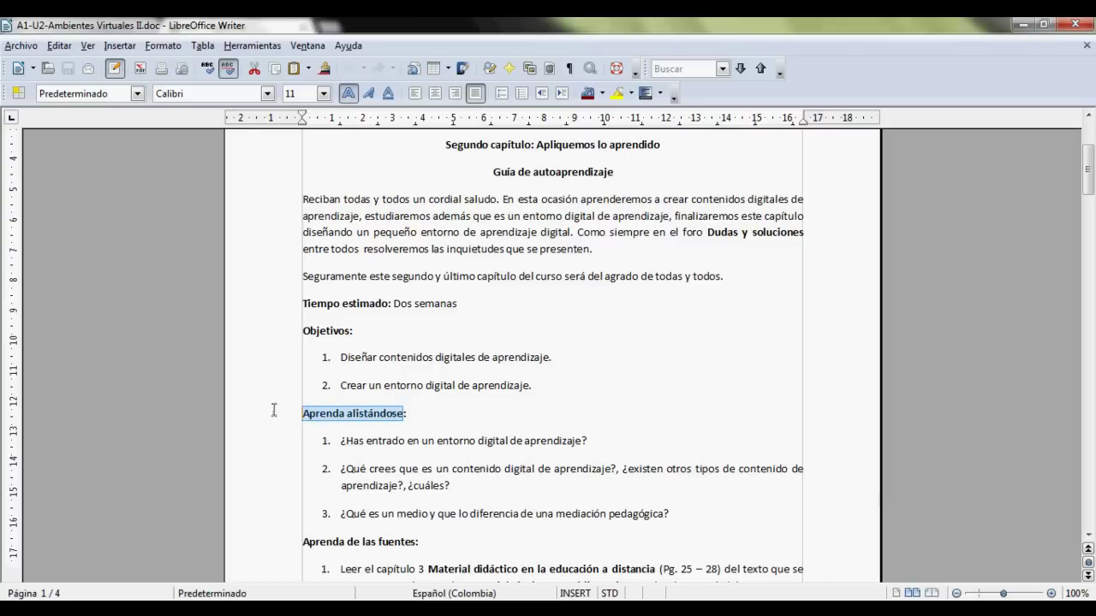
left_click(1023, 24)
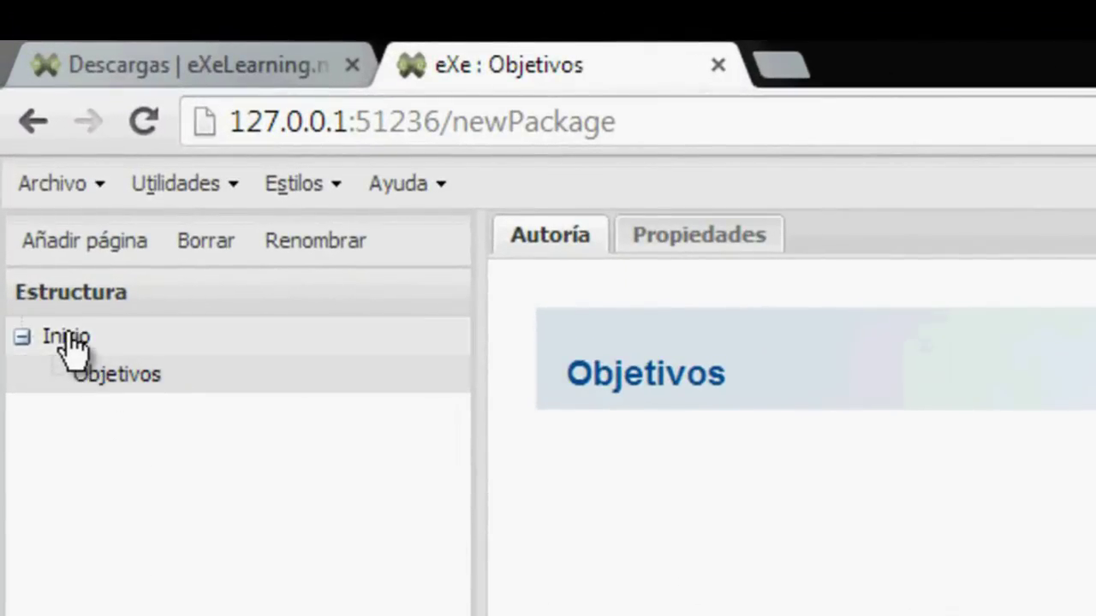
- Add a second page under Inicio and rename it Aprenda alistándose using the copied heading
left_click(67, 338)
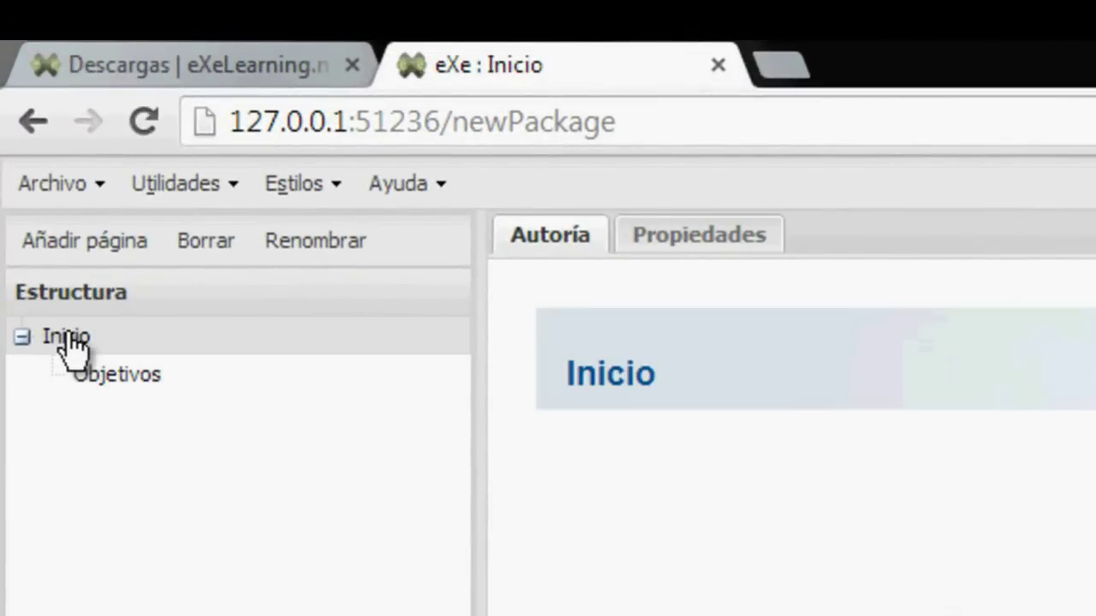
left_click(108, 244)
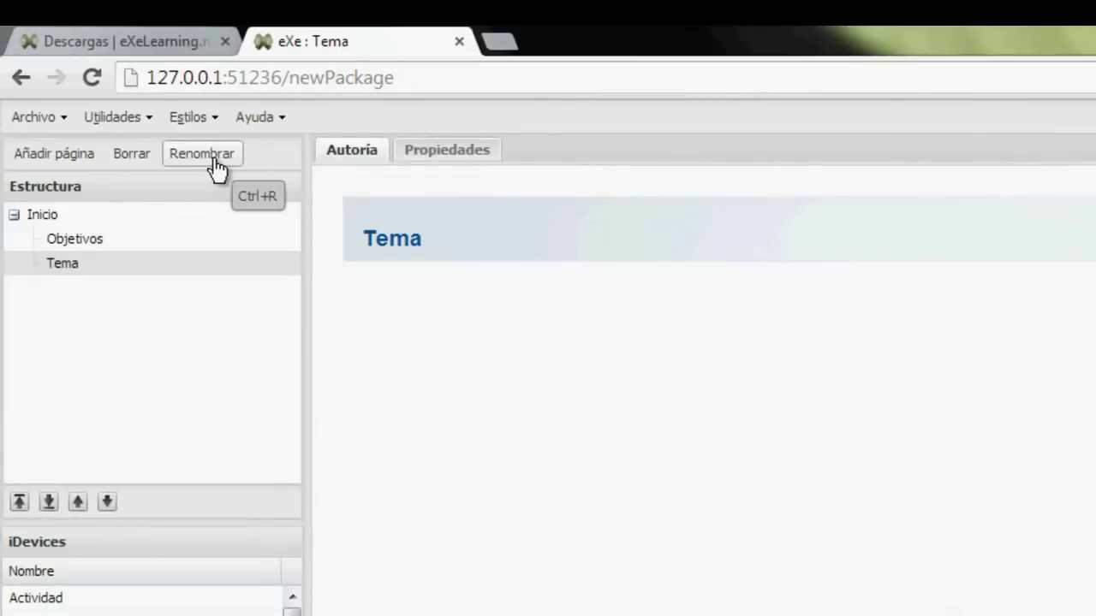
left_click(214, 159)
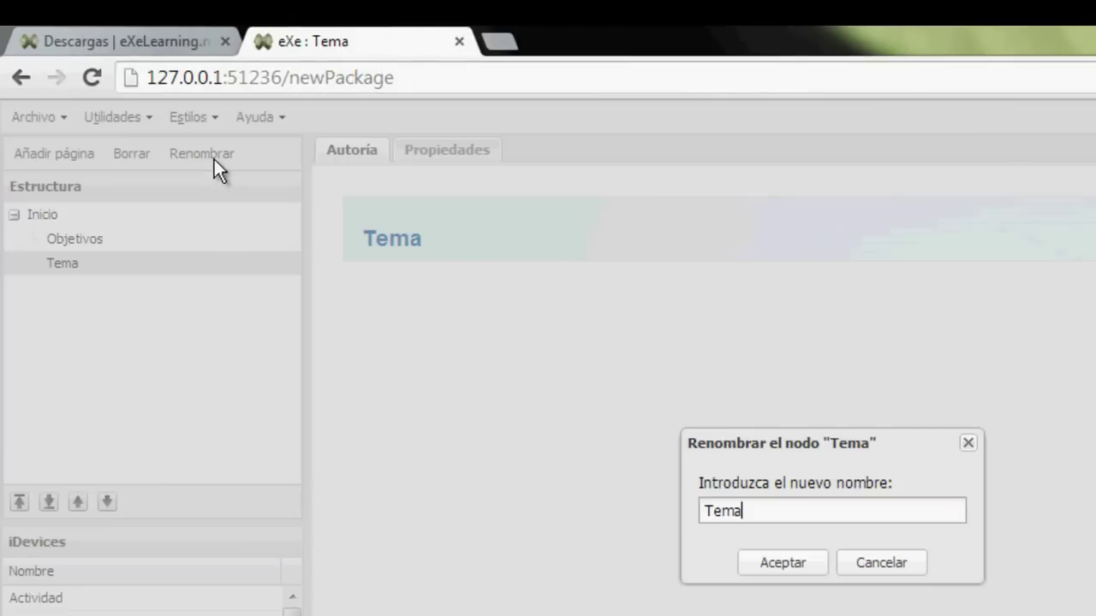
left_click_drag(751, 511, 693, 512)
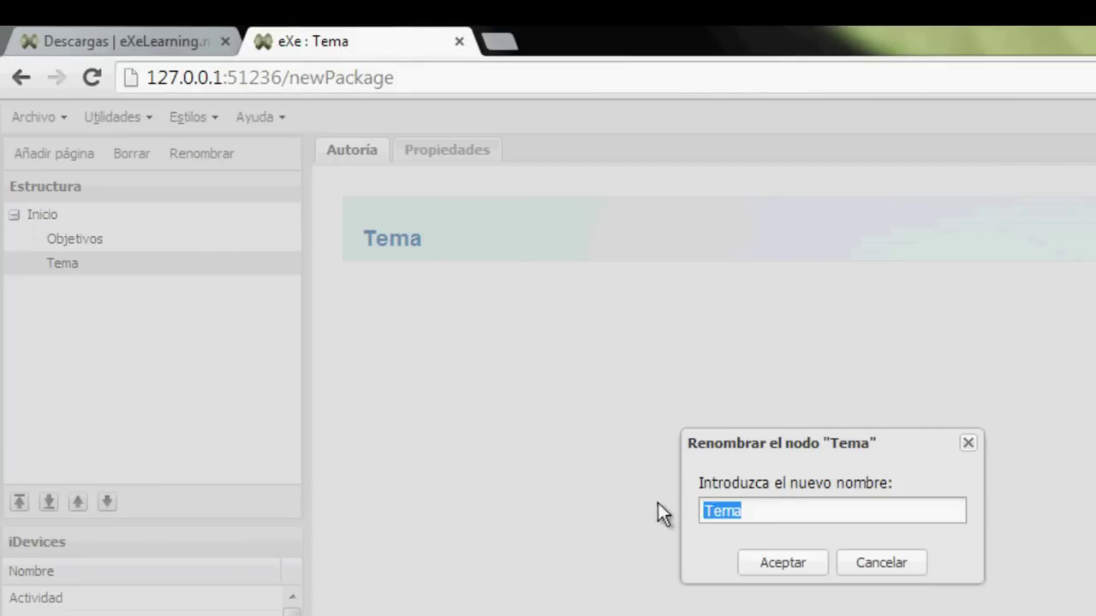
key("ctrl+v")
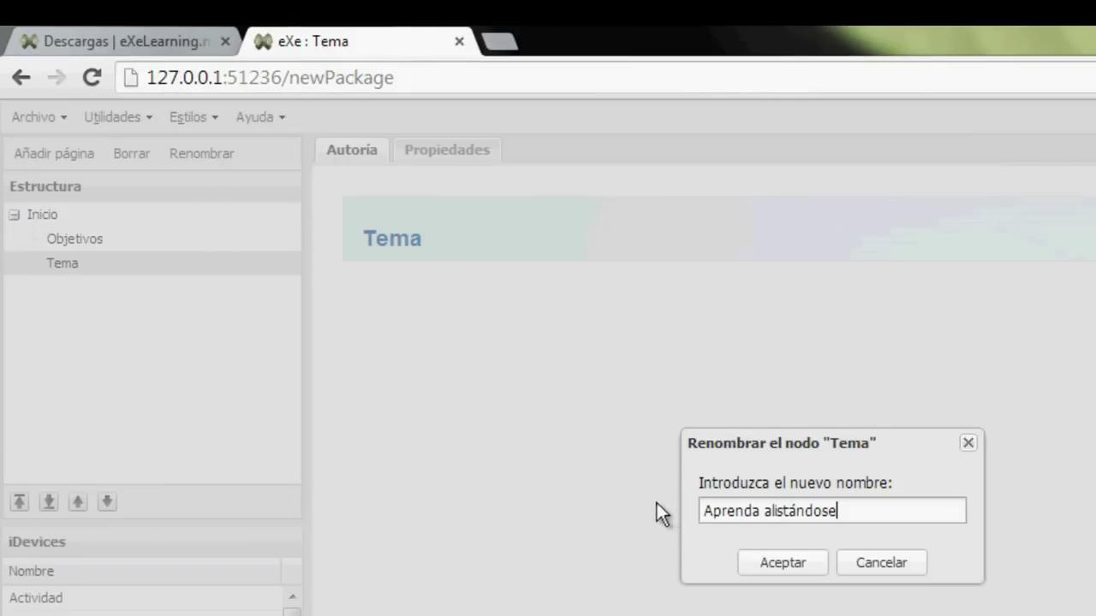
left_click(777, 565)
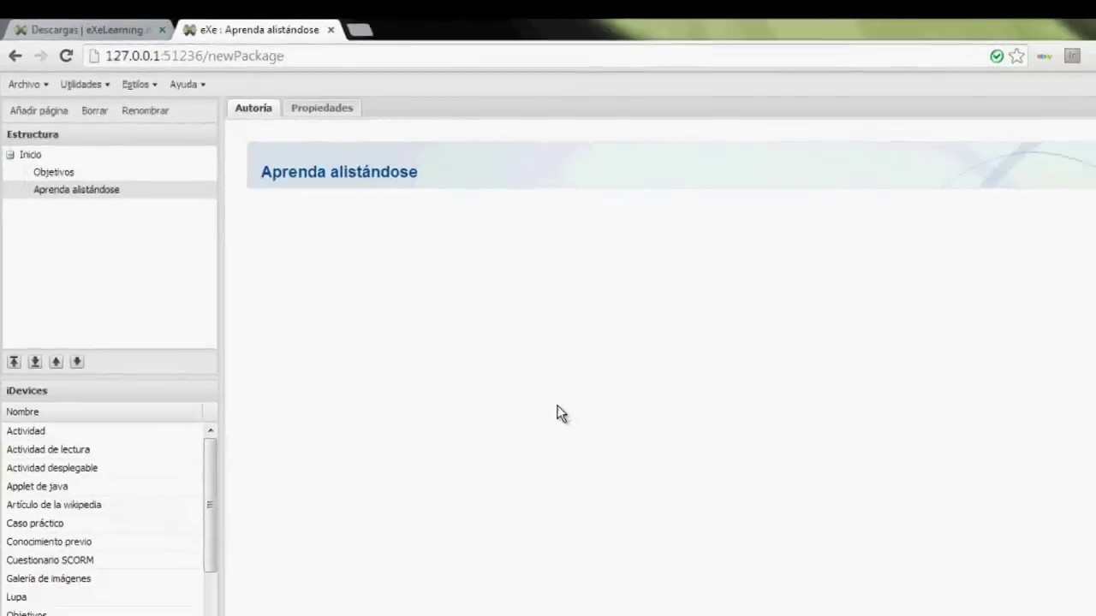
- Copy the heading "Aprenda de las fuentes" without its colon from the LibreOffice Writer guide and switch back to eXe
key("alt+Tab")
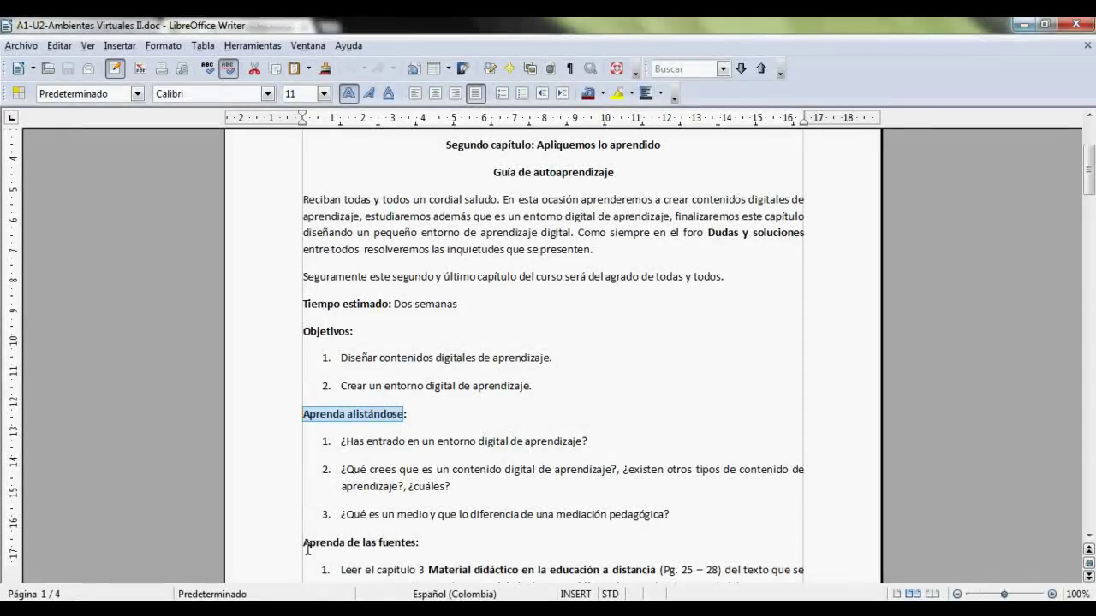
left_click_drag(305, 545, 419, 543)
key("ctrl+c")
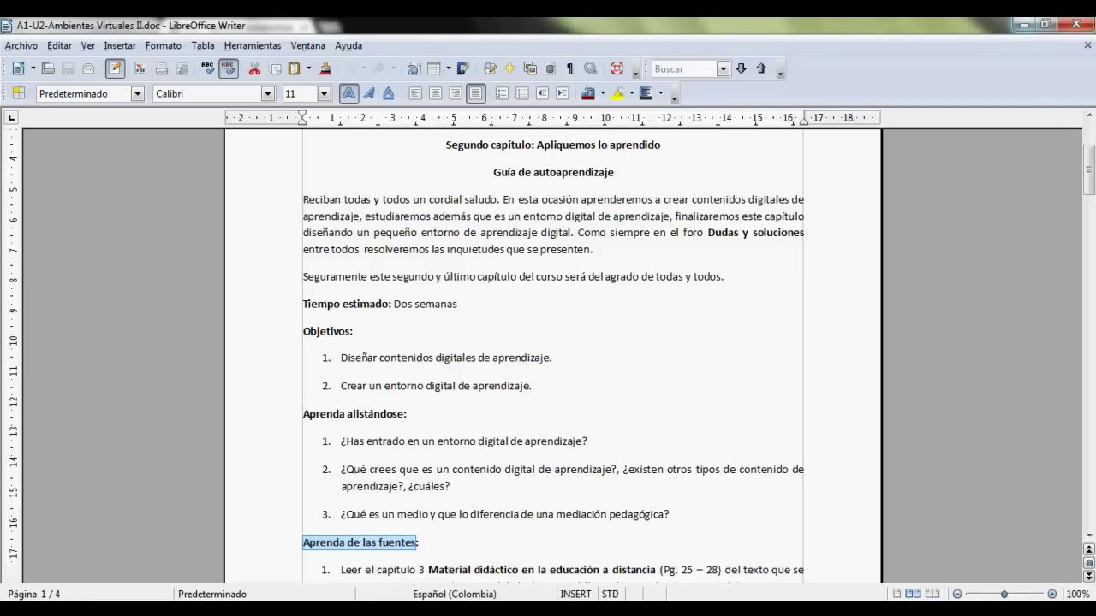
key("alt+Tab")
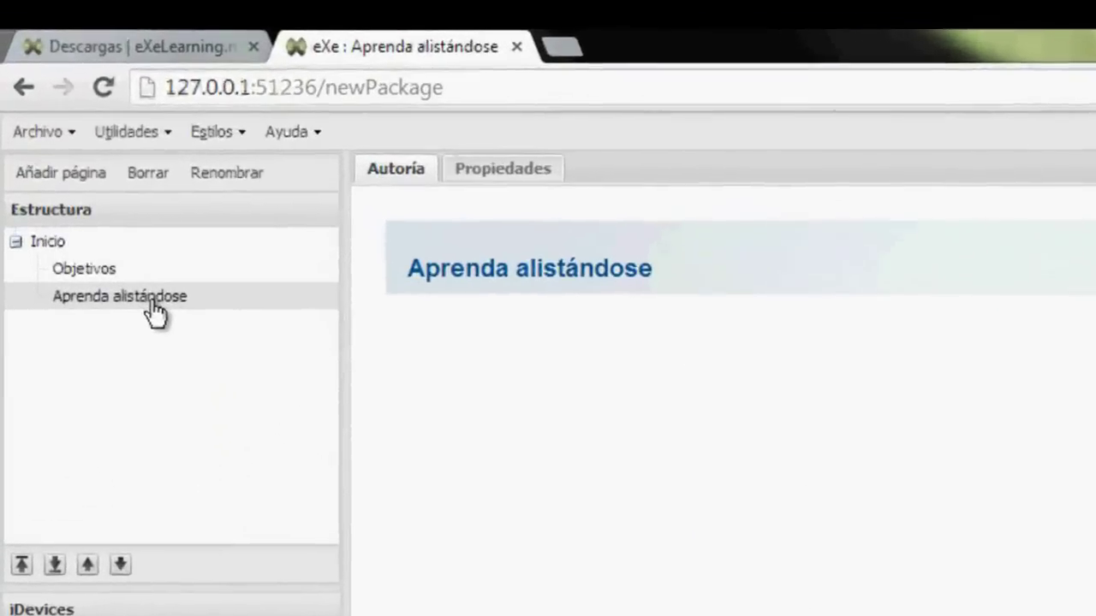
- Add a page under Aprenda alistándose and promote it one level so it sits directly under Inicio
left_click(85, 177)
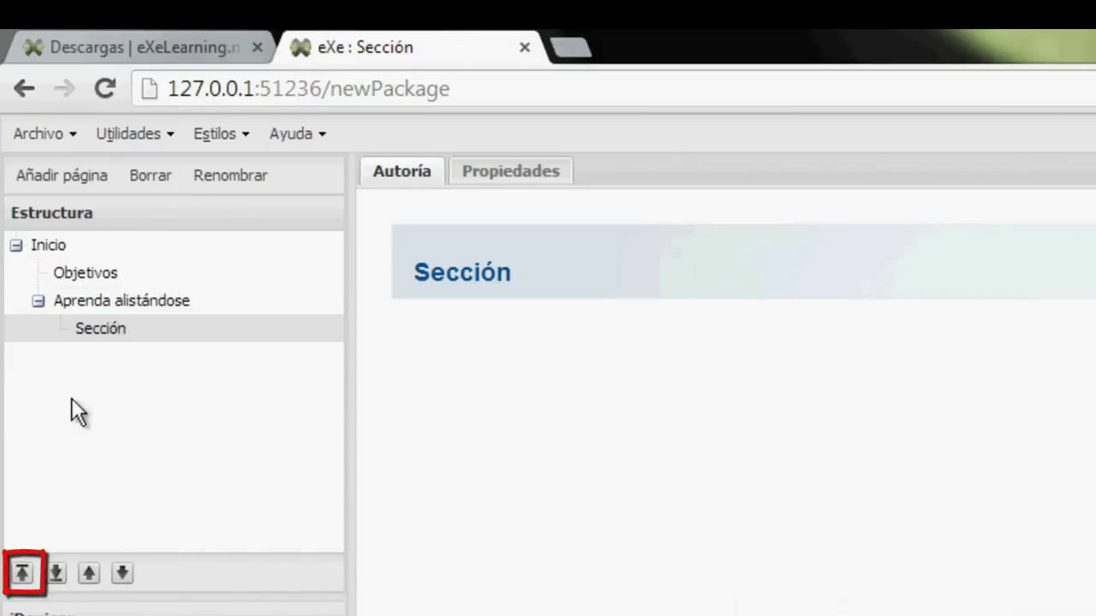
left_click(24, 573)
left_click(72, 341)
- Rename the promoted Tema page to Aprenda de las fuentes using the copied heading
left_click(231, 174)
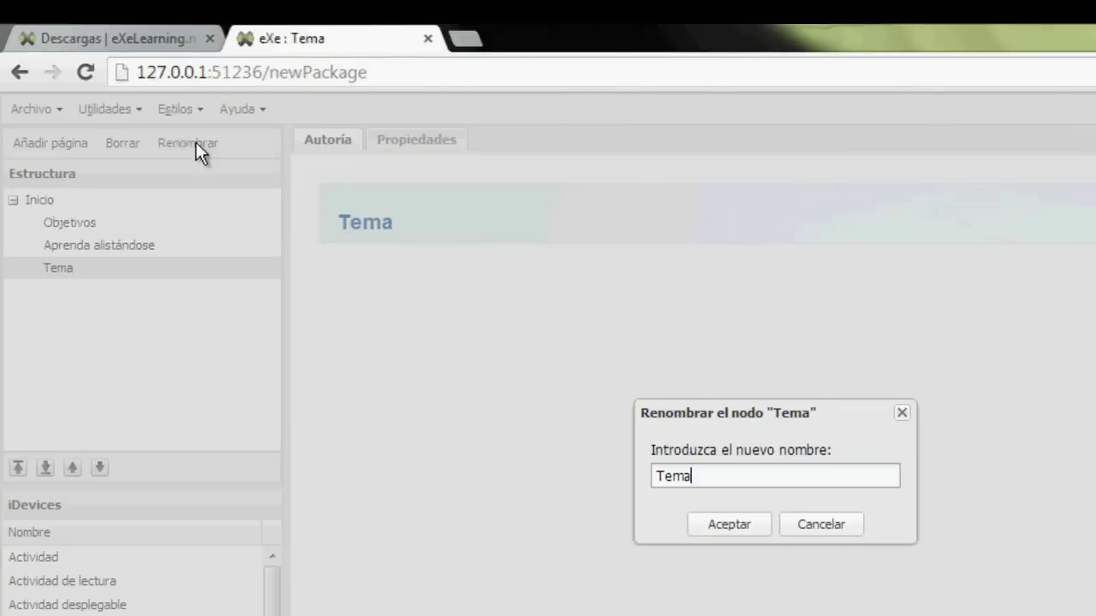
left_click(699, 473)
left_click_drag(695, 476, 625, 473)
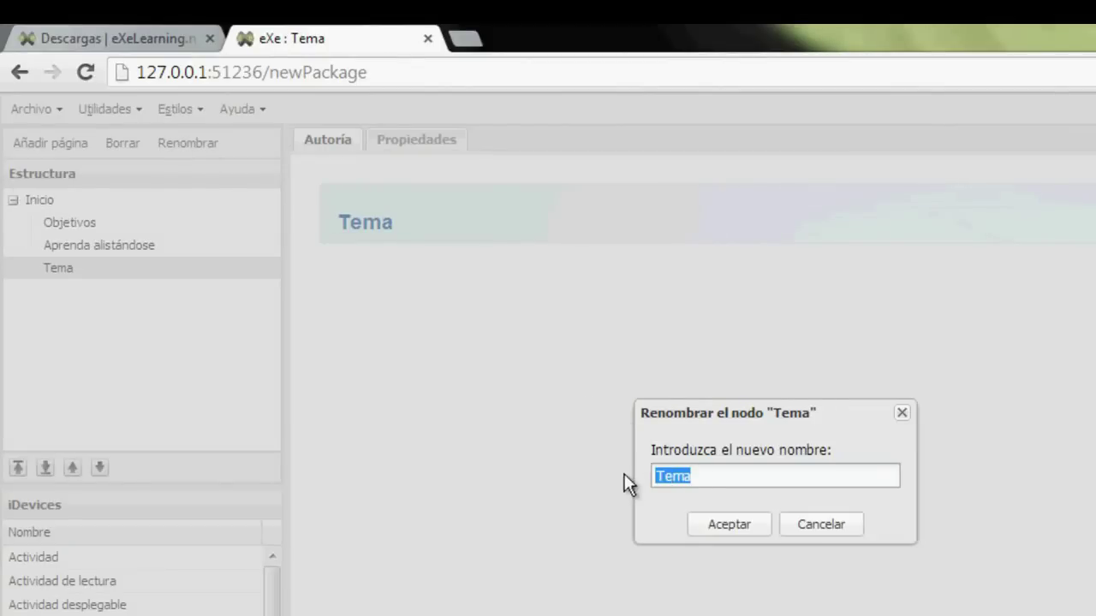
key("ctrl+v")
left_click(706, 539)
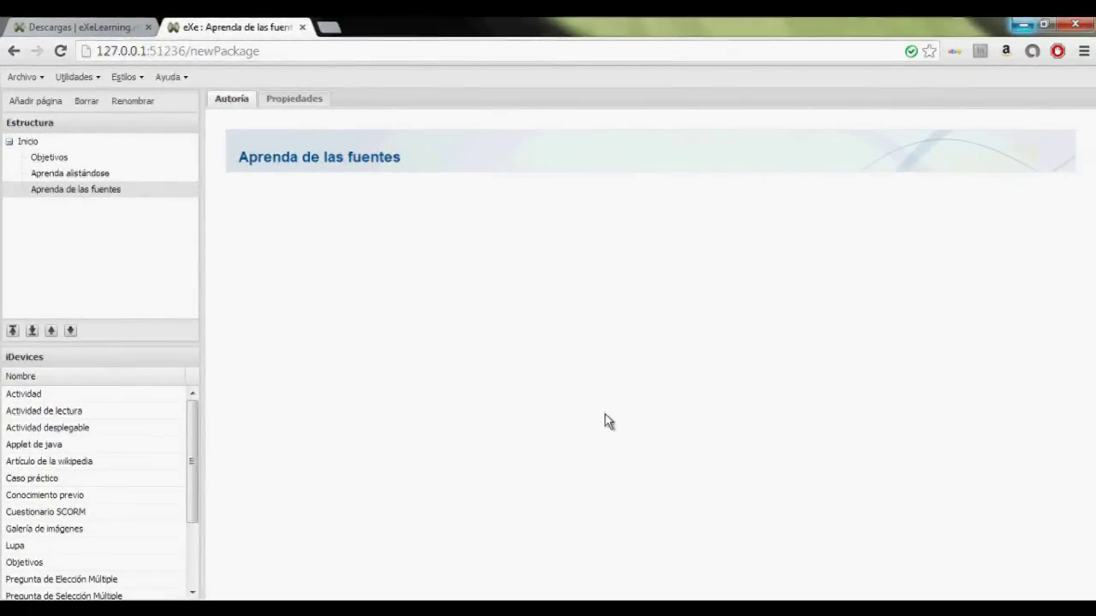
- Copy the first "Aprenda haciendo" heading without its colon from page 2 of the LibreOffice Writer guide and return to eXe
left_click(676, 607)
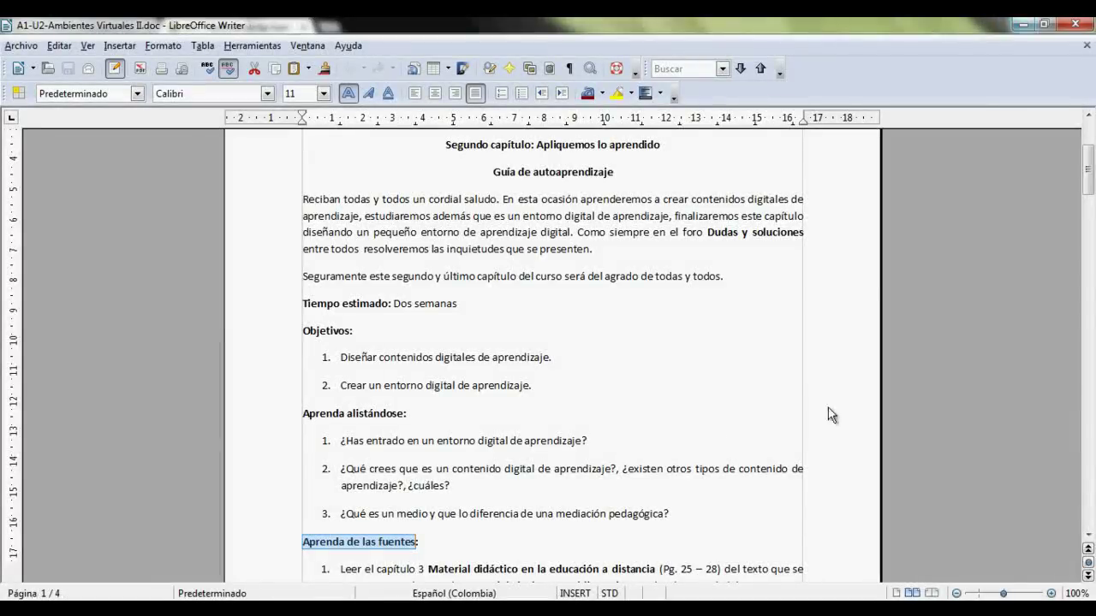
left_click_drag(1089, 172, 1090, 262)
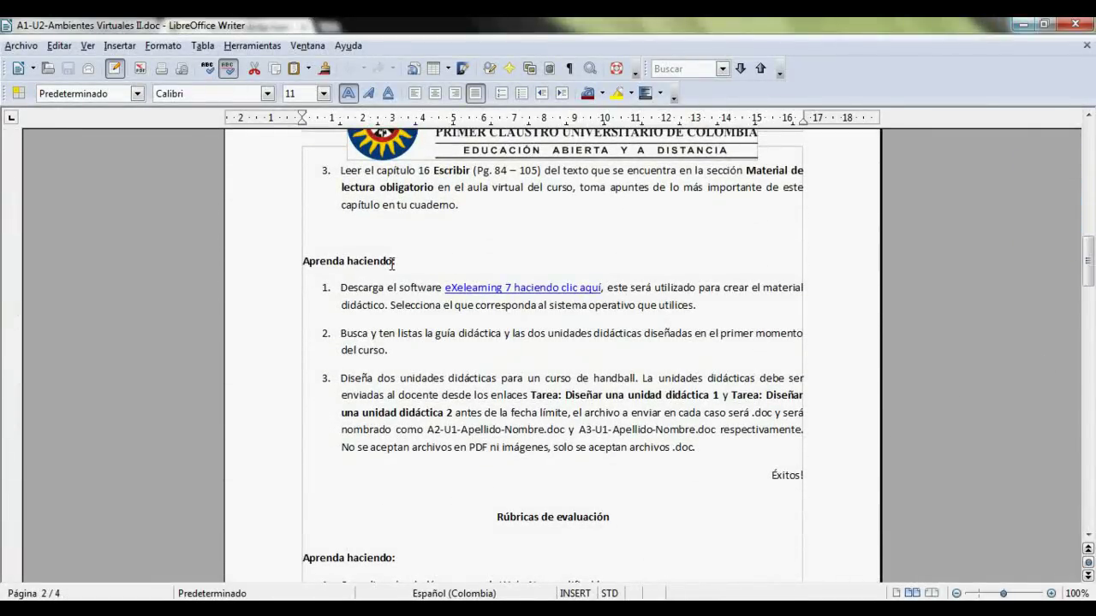
left_click_drag(393, 264, 278, 282)
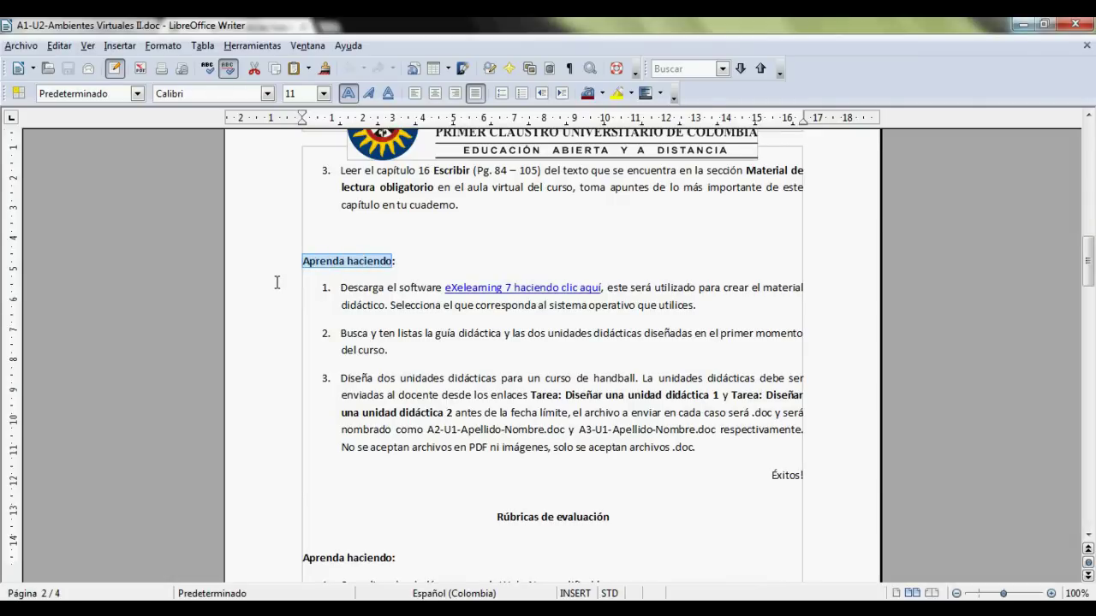
key("alt+Tab")
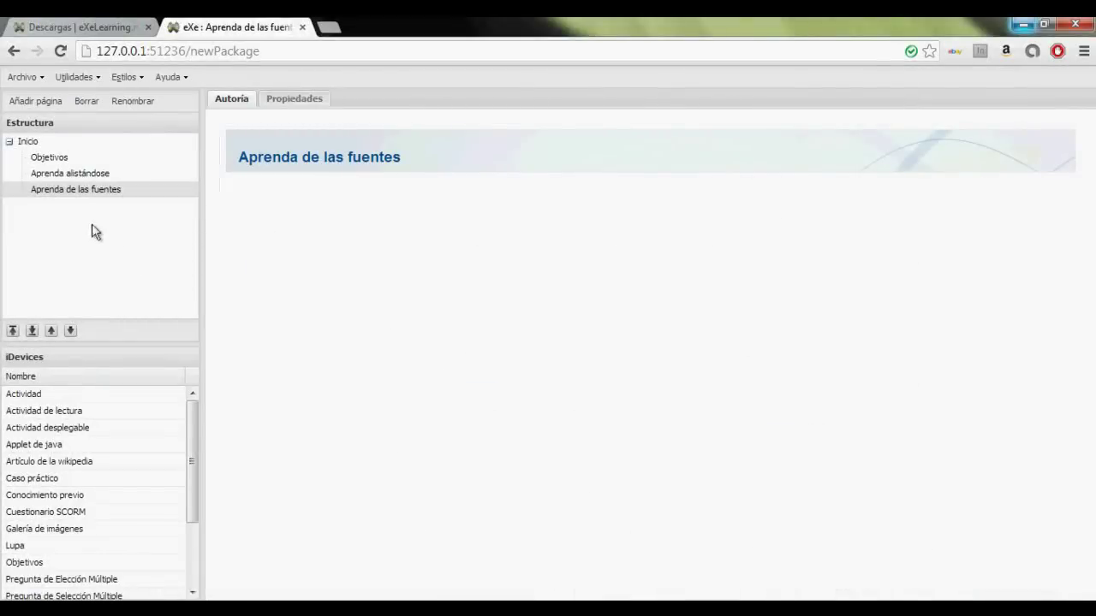
- Add a page directly under Inicio and rename it Aprenda haciendo
left_click(44, 141)
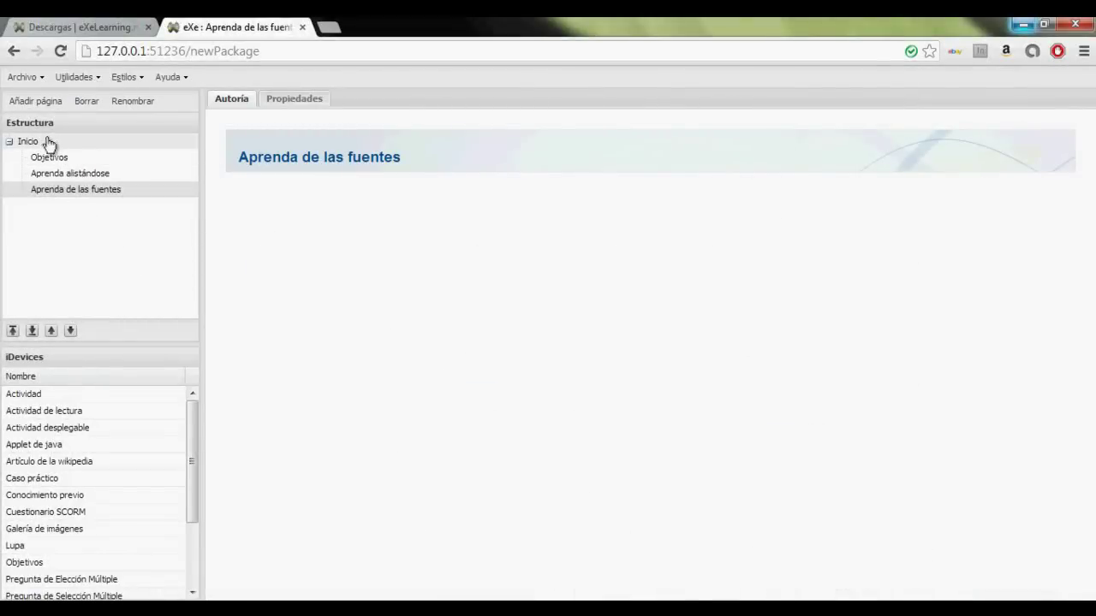
left_click(40, 105)
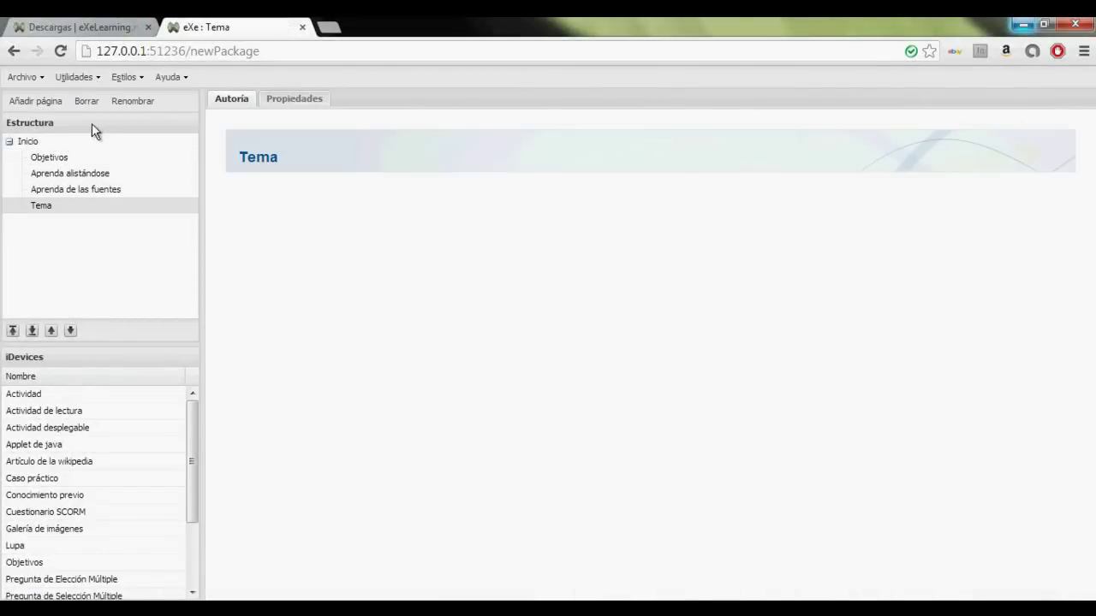
left_click(129, 103)
left_click_drag(507, 339, 437, 335)
type("Aprenda haciendo")
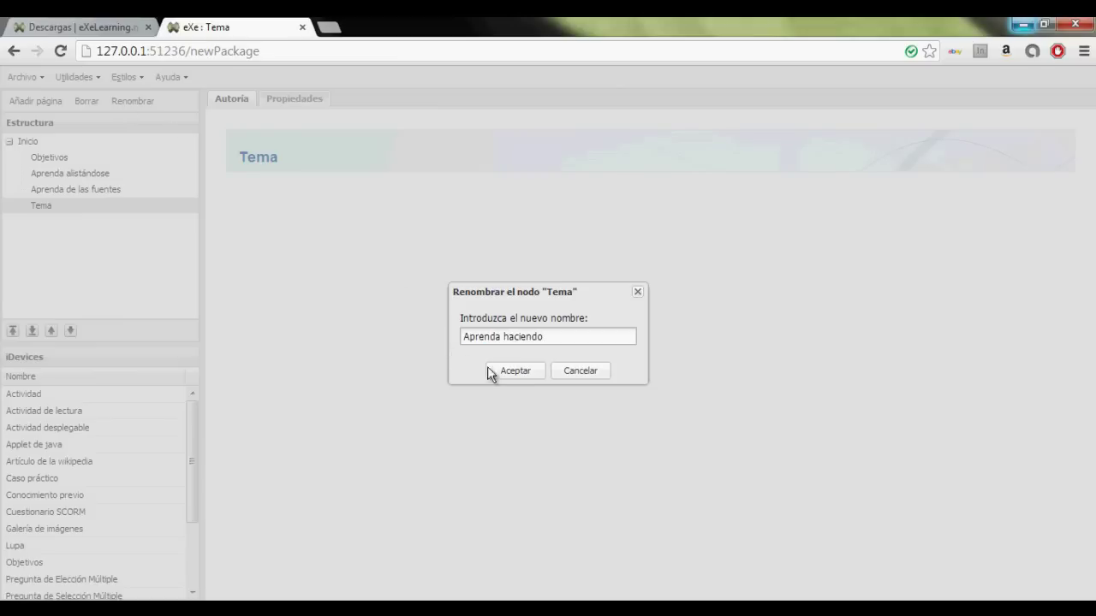
left_click(510, 374)
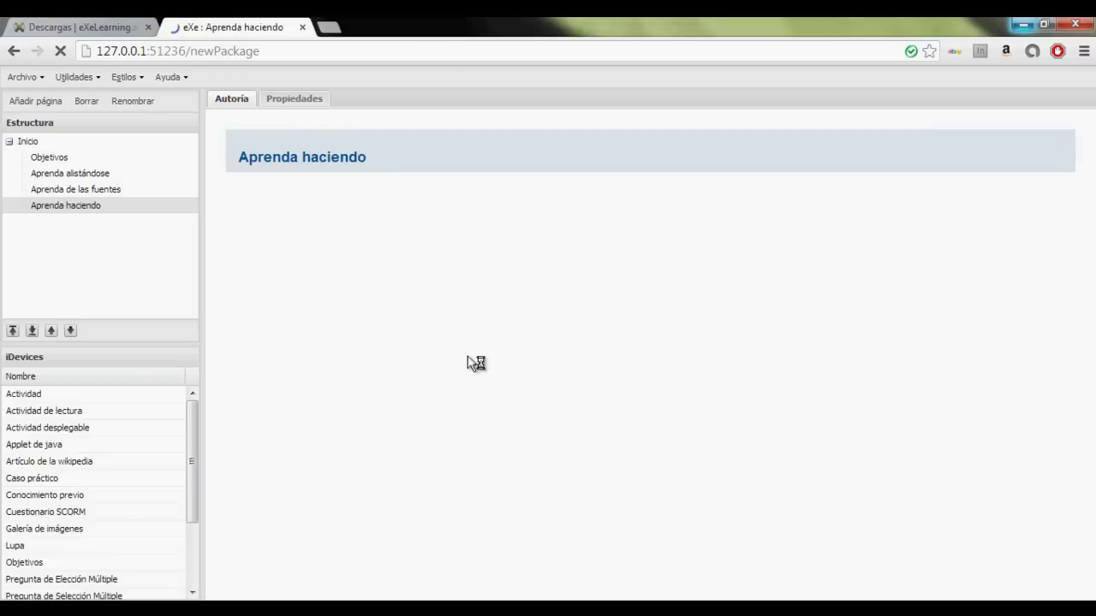
- Add a Texto libre iDevice to the Inicio page and enlarge its text editor vertically
left_click(40, 145)
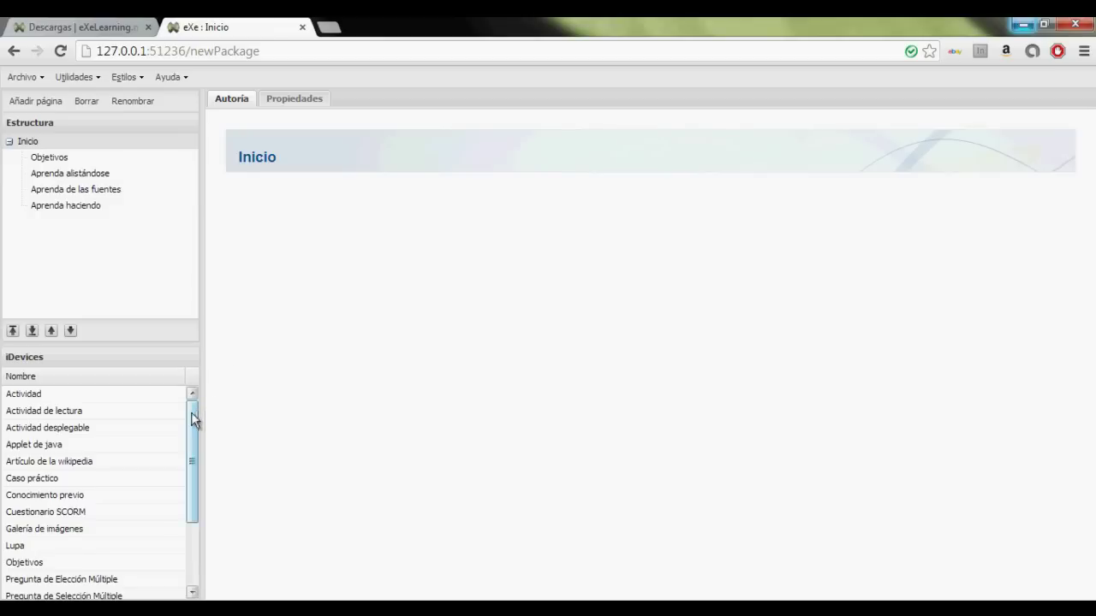
left_click_drag(191, 412, 191, 497)
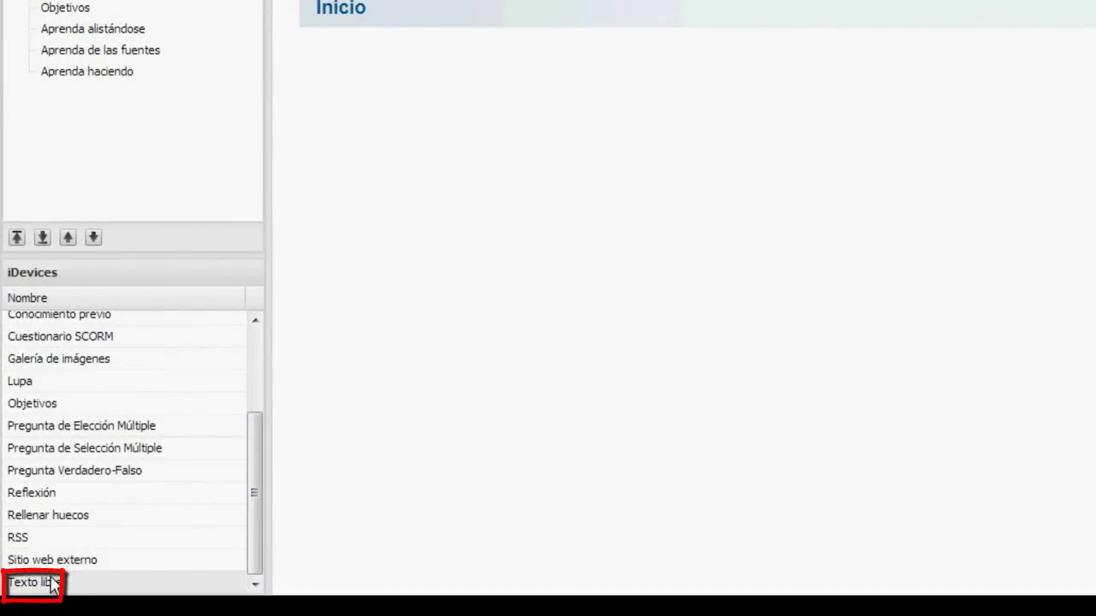
left_click(50, 584)
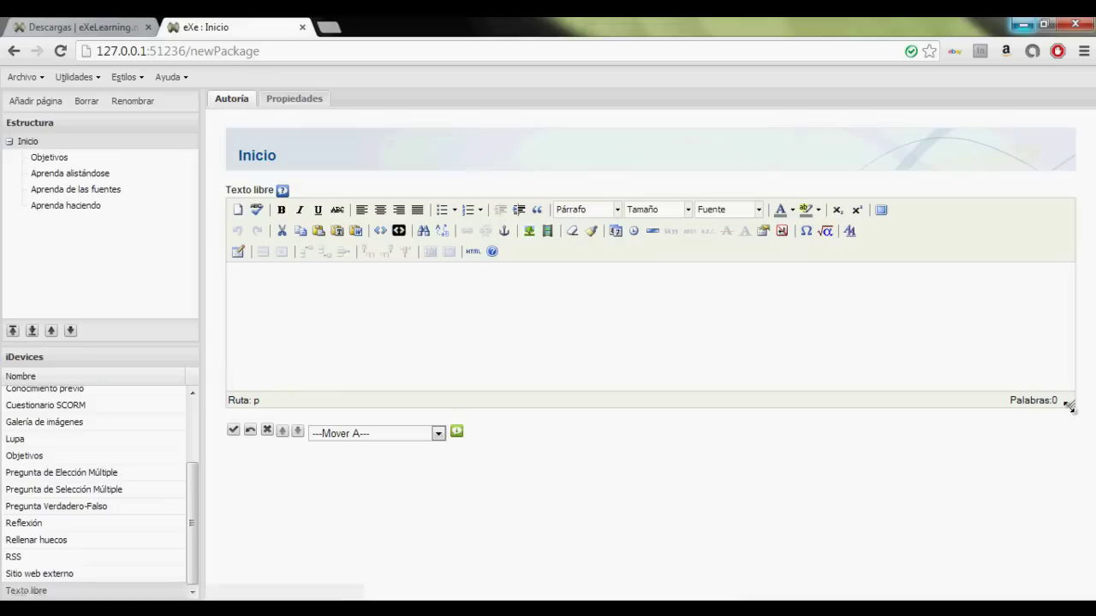
left_click_drag(1070, 404, 1071, 514)
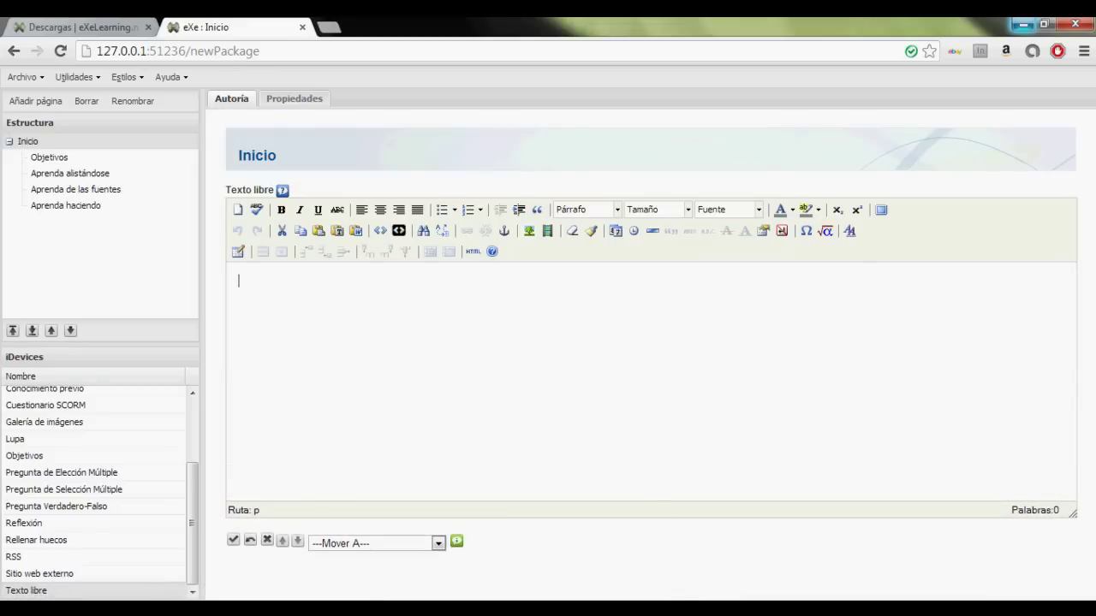
- Switch to the LibreOffice Writer guide and copy its opening text from "Ambientes Virtuales II" through "Tiempo estimado: Dos semanas"
left_click(676, 601)
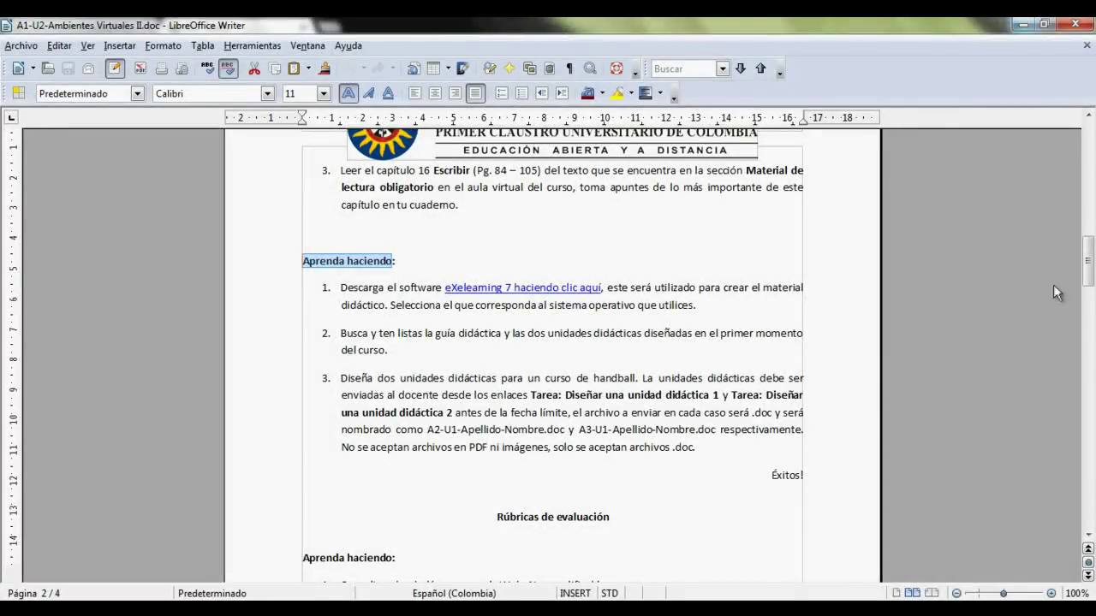
left_click_drag(1087, 273, 1087, 147)
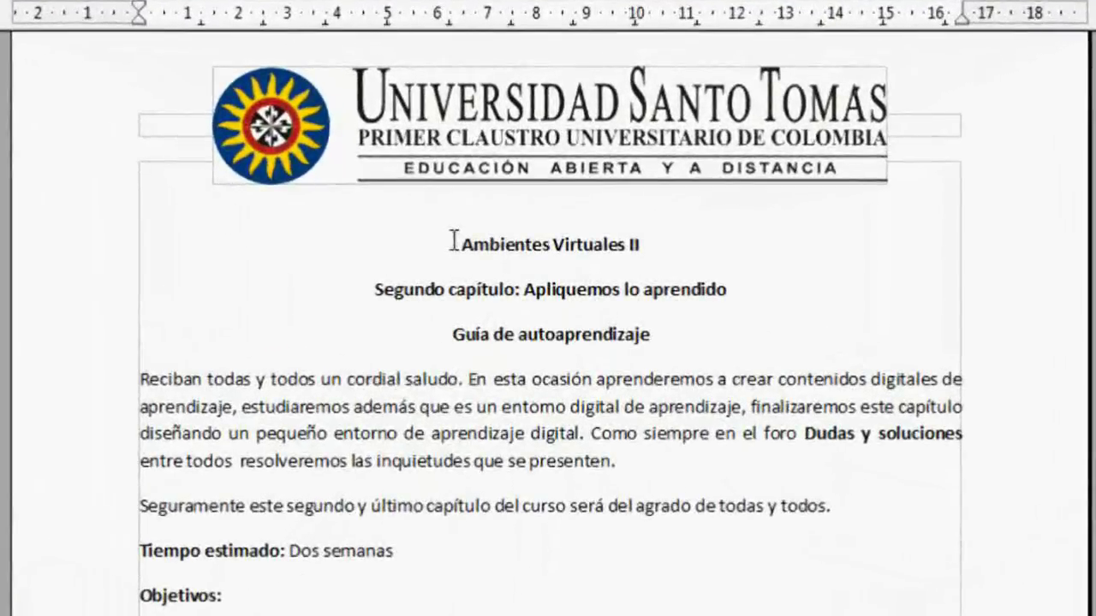
left_click_drag(493, 257, 522, 531)
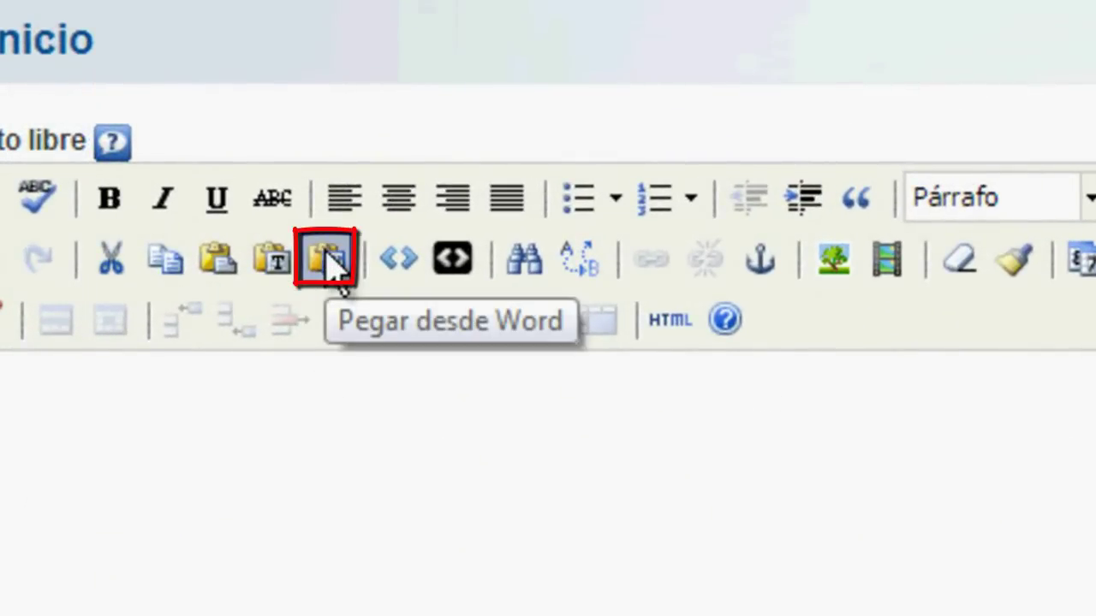
- Insert the copied introduction into the Inicio page's Texto libre editor in eXe using Pegar desde Word, and save the block
left_click(329, 261)
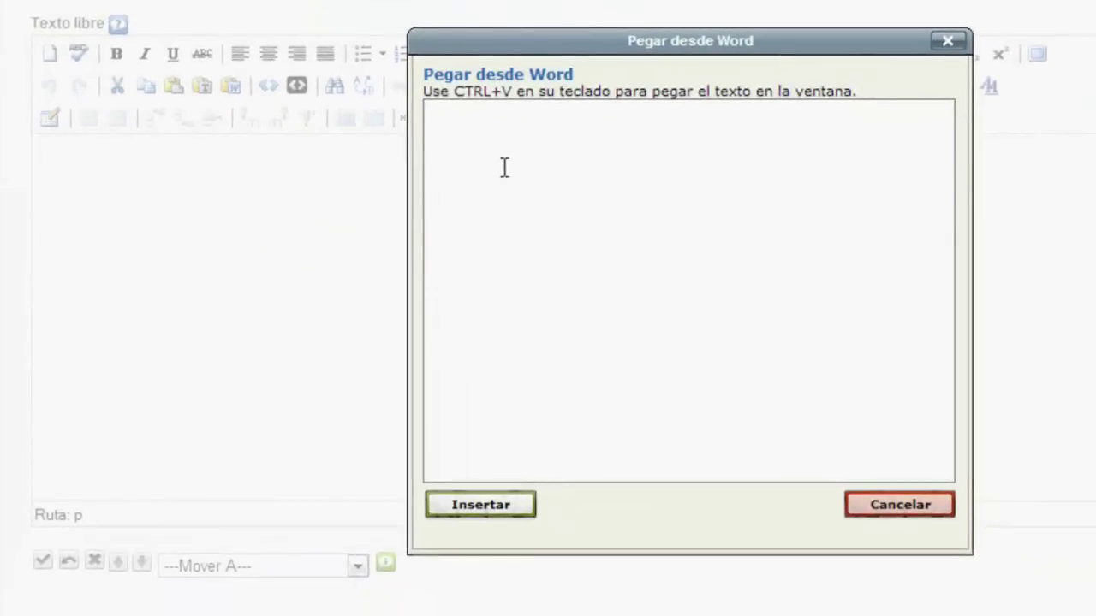
type("Ambientes Virtuales II Segundo capítulo: Apliquemos lo aprendido Guía de autoaprendizaje Reciban todas y todos un cordial saludo. En esta ocasión aprenderemos a crear contenidos digitales de aprendizaje, estudiaremos además que es un entorno digital de aprendizaje, finalizaremos este capítulo diseñando un pequeño entorno de aprendizaje digital. Como siempre en el foro Dudas y soluciones entre todos resolveremos las inquietudes que se presenten. Seguramente este segundo y último capítulo del curso será del agrado de todas y todos. Tiempo estimado: Dos semanas")
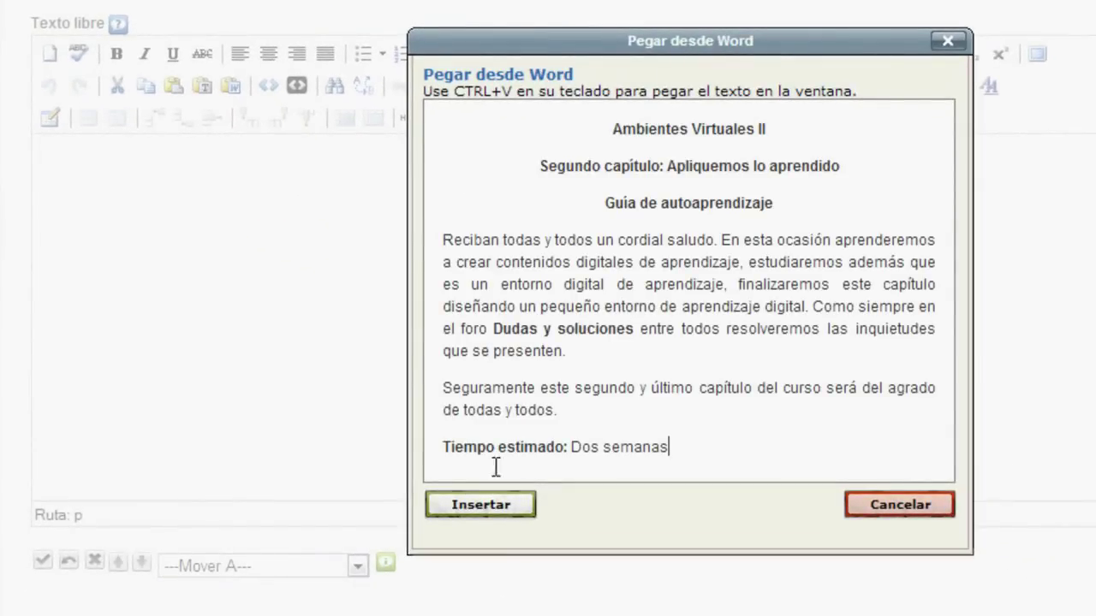
left_click(479, 507)
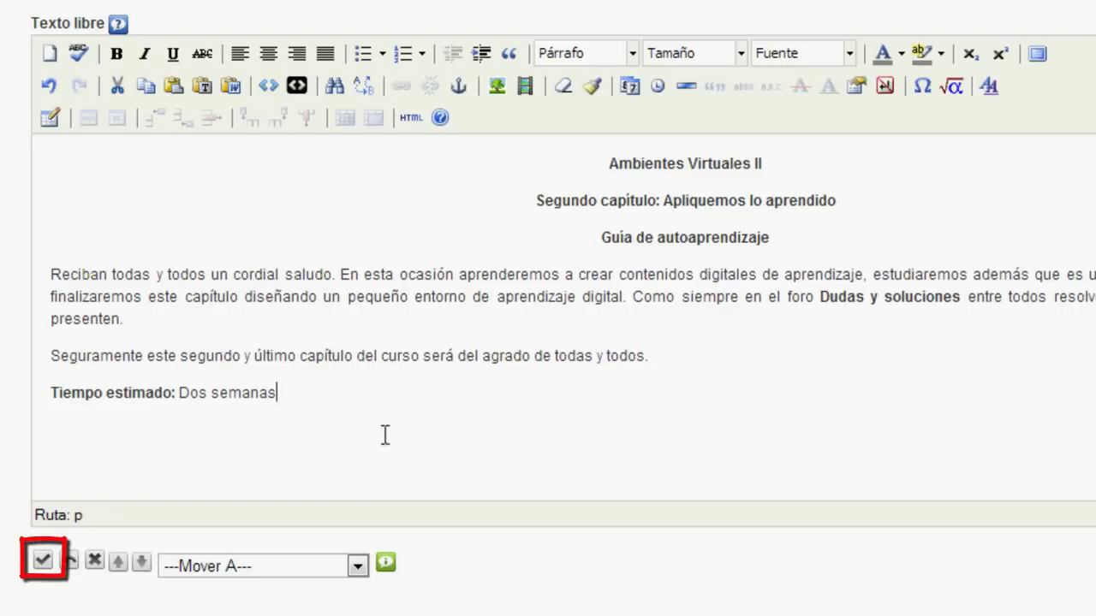
left_click(43, 563)
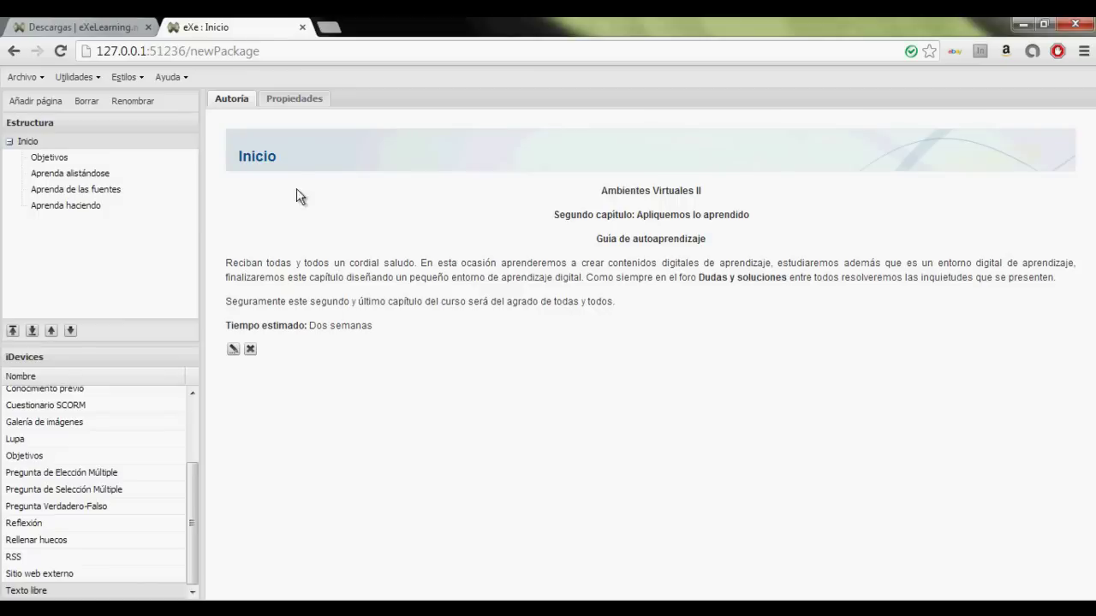
- Add an Objetivos iDevice to the Objetivos page and enlarge its text editor vertically
left_click(52, 159)
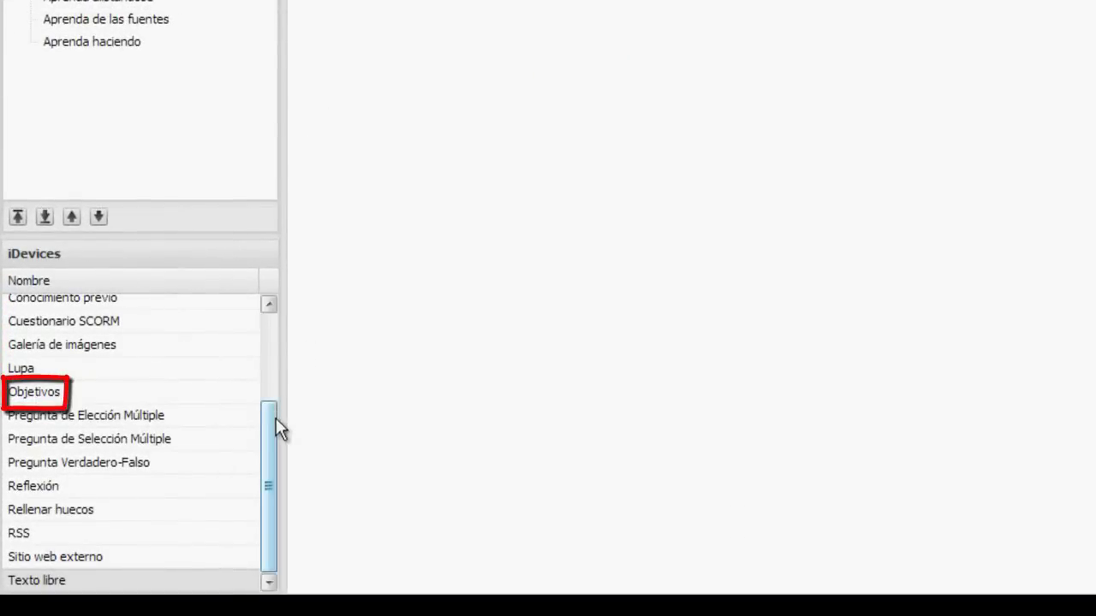
left_click(46, 390)
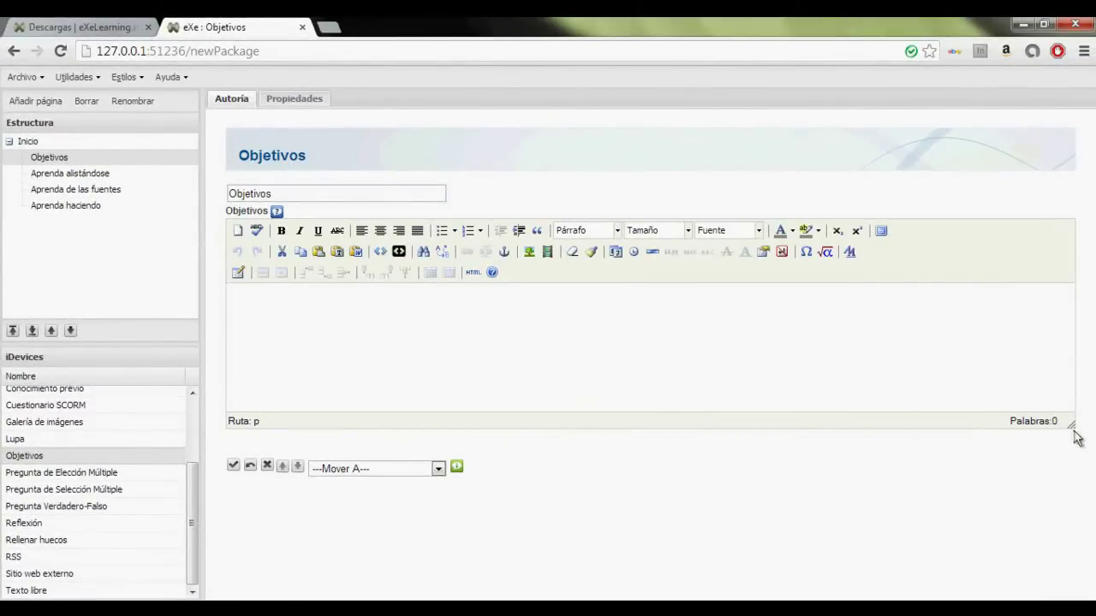
left_click_drag(1074, 437, 1067, 503)
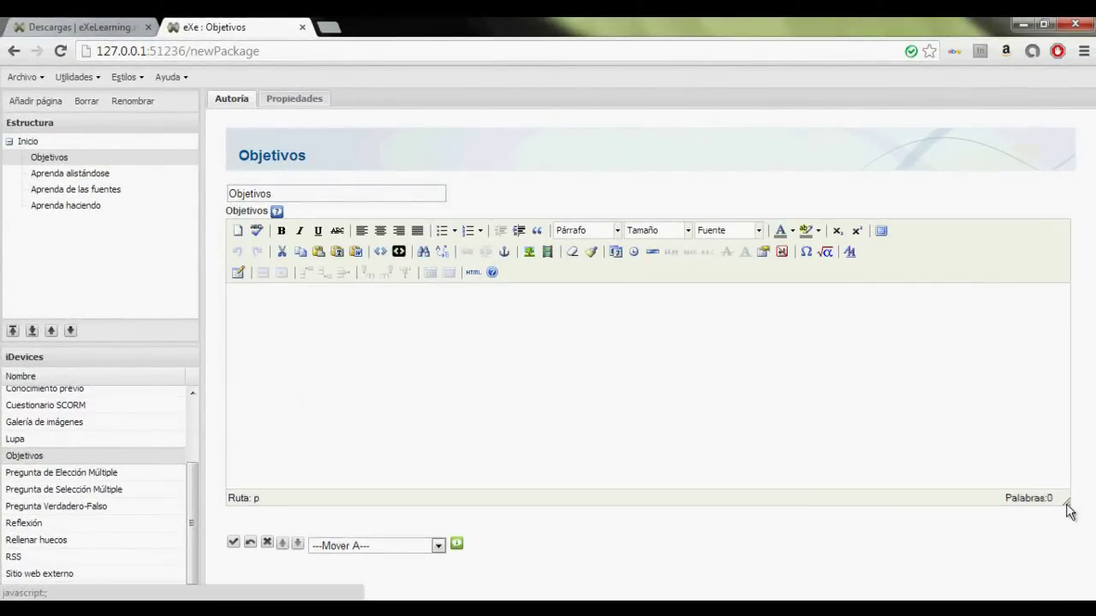
- Copy the two numbered items under Objetivos from the LibreOffice Writer guide and return to eXe
key("alt+Tab")
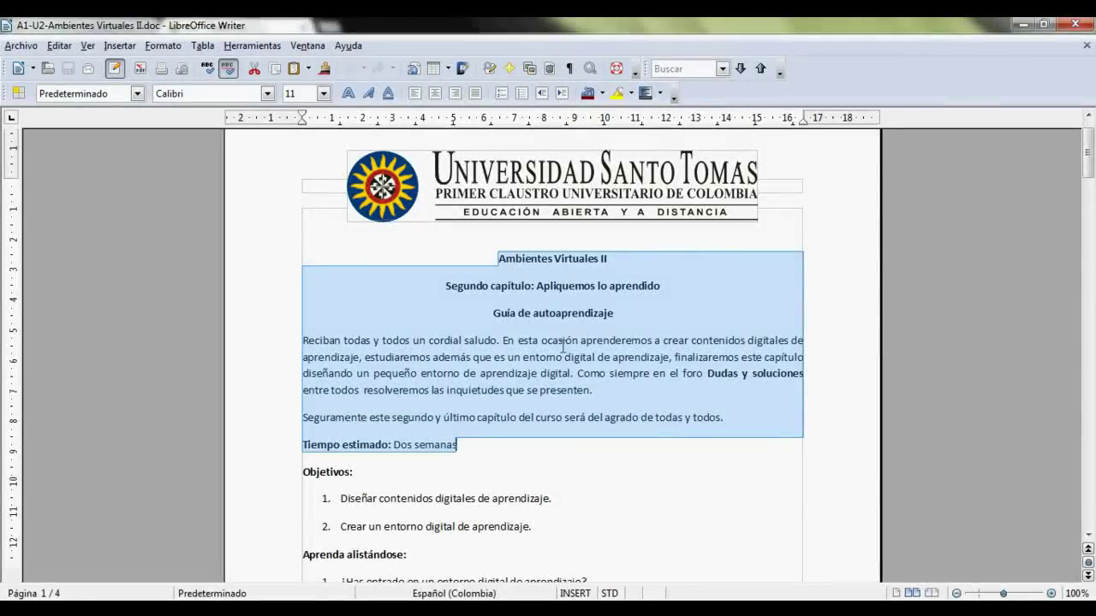
left_click_drag(343, 497, 531, 528)
key("ctrl+c")
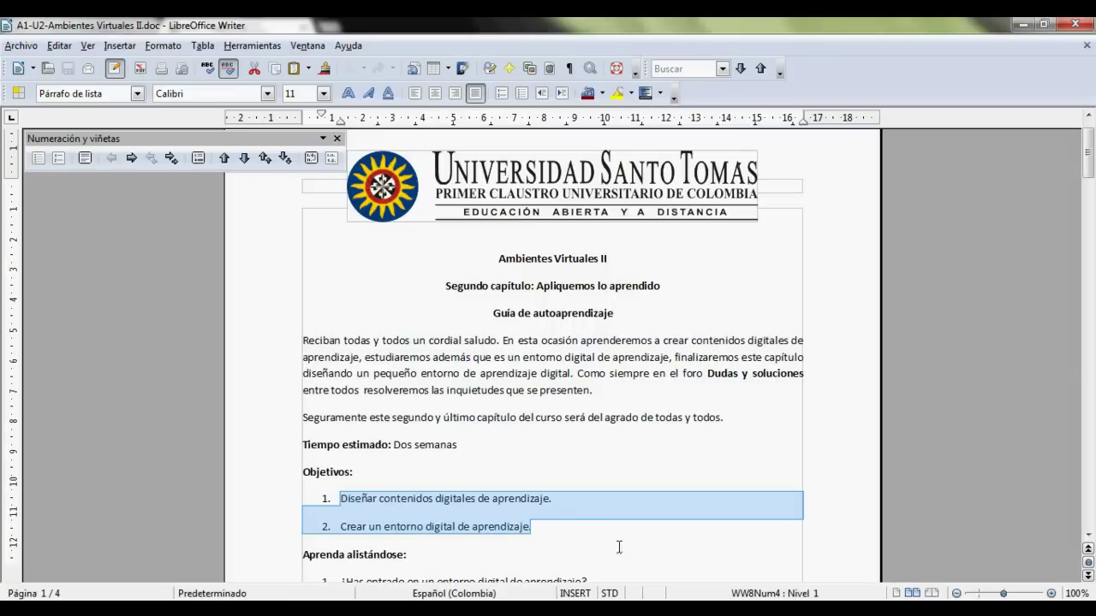
key("alt+Tab")
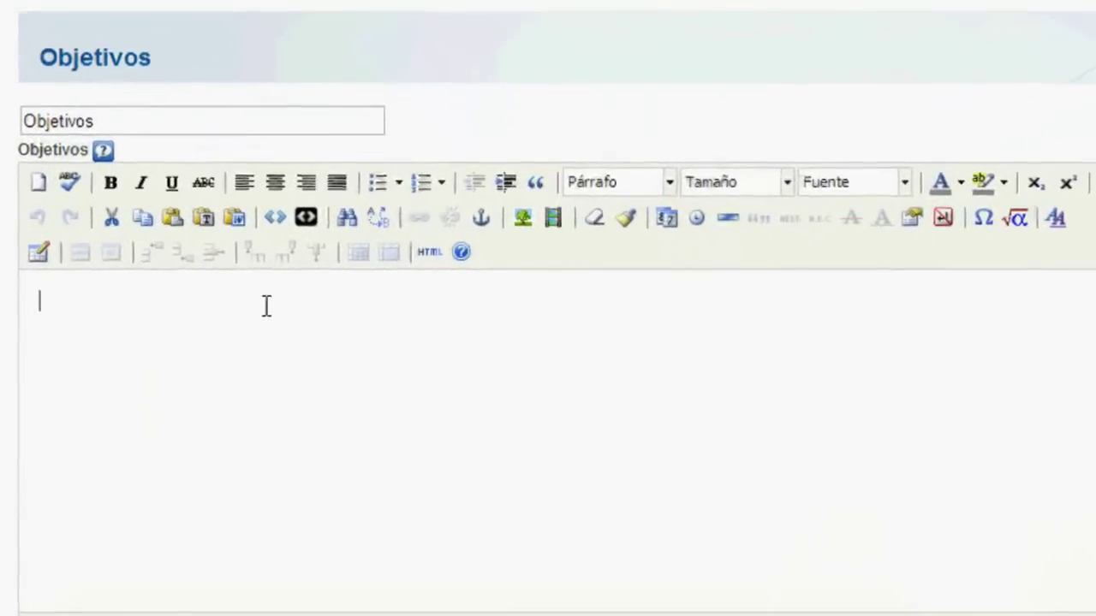
- Insert the copied objectives into the Objetivos iDevice using Pegar desde Word, and save the block
left_click(235, 217)
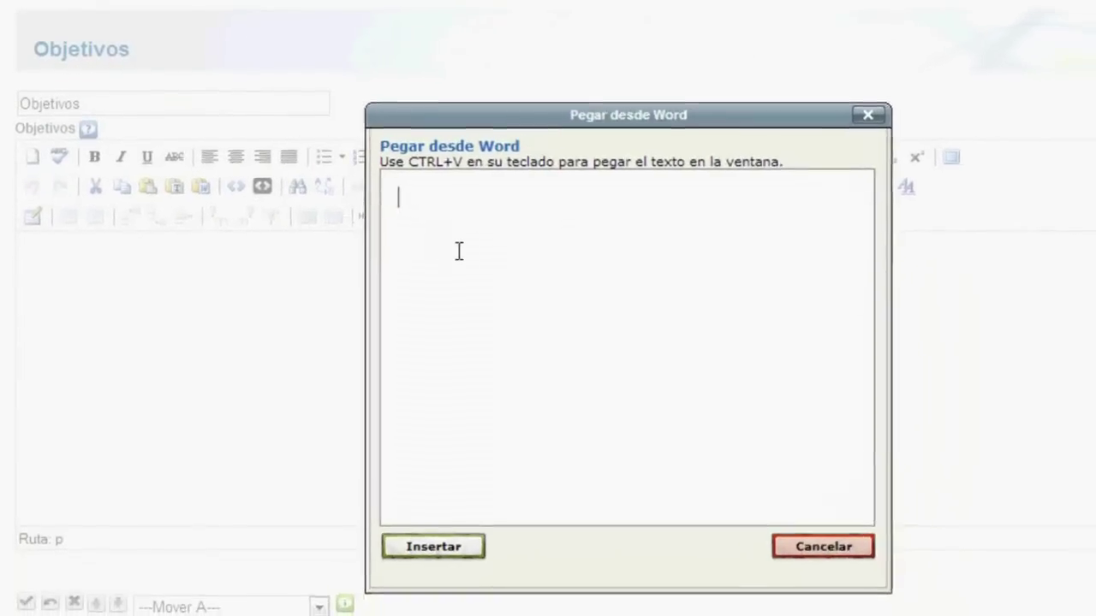
key("ctrl+v")
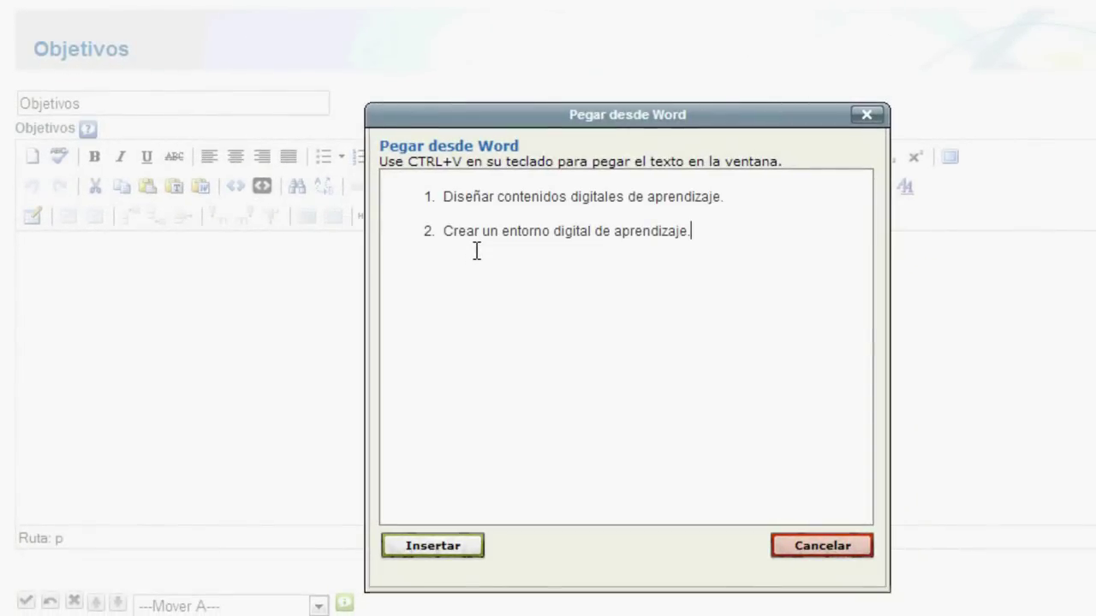
left_click(460, 552)
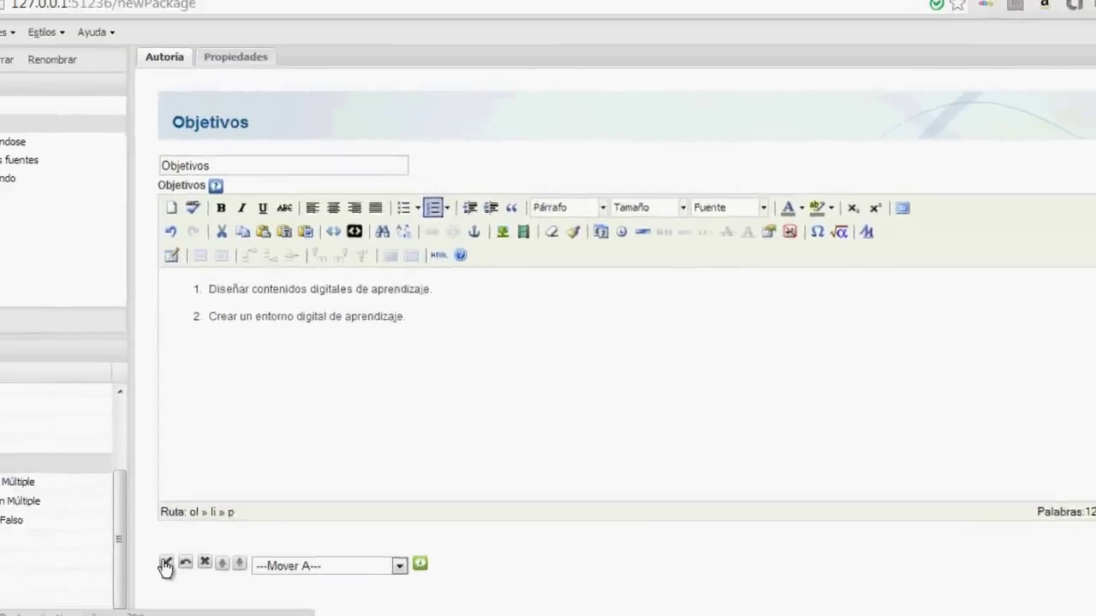
left_click(154, 568)
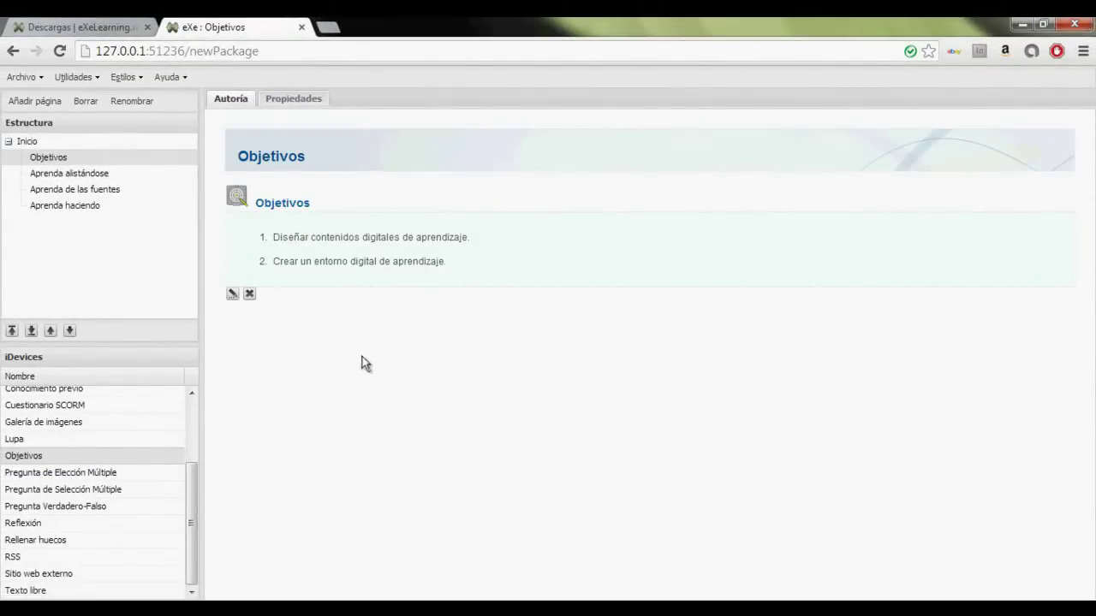
- Open the Aprenda alistándose page, copy that section's three numbered questions from the LibreOffice Writer guide, and return to eXe
left_click(90, 175)
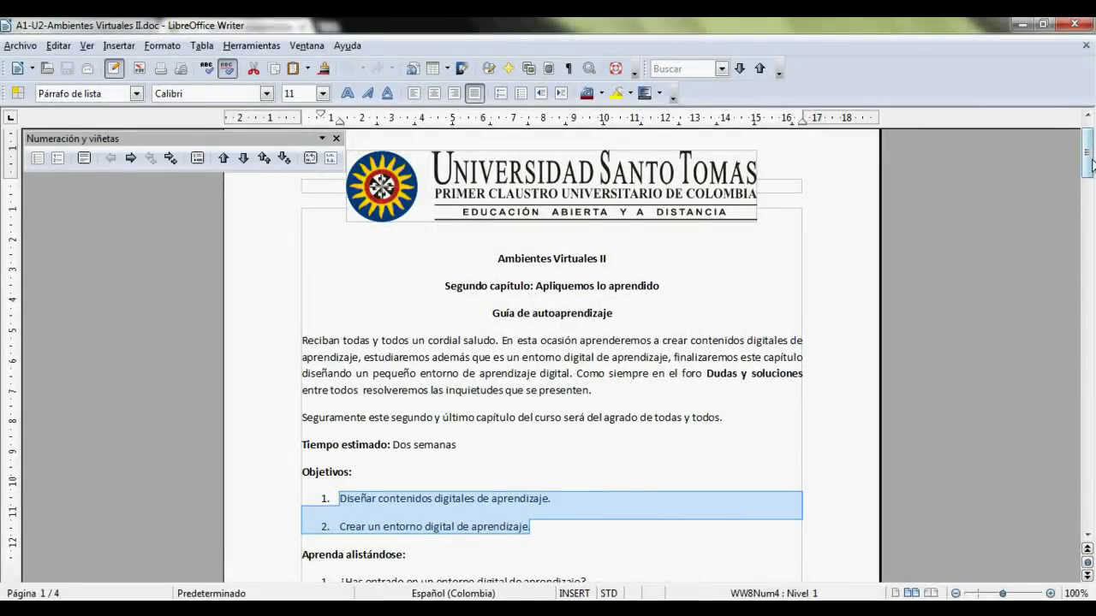
left_click_drag(1091, 162, 1092, 190)
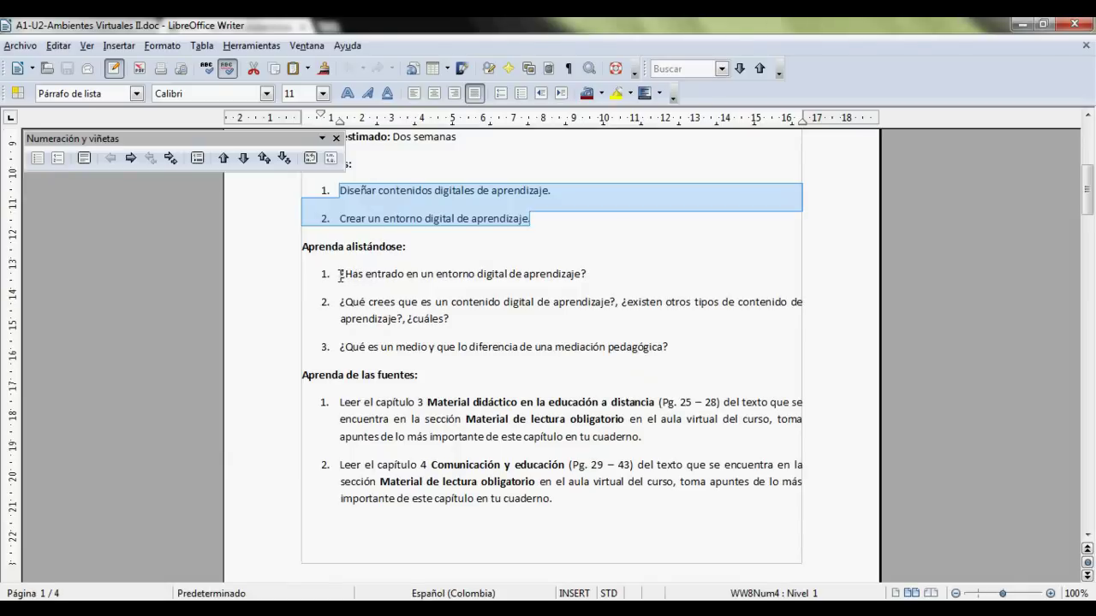
left_click_drag(340, 274, 673, 351)
key("ctrl+c")
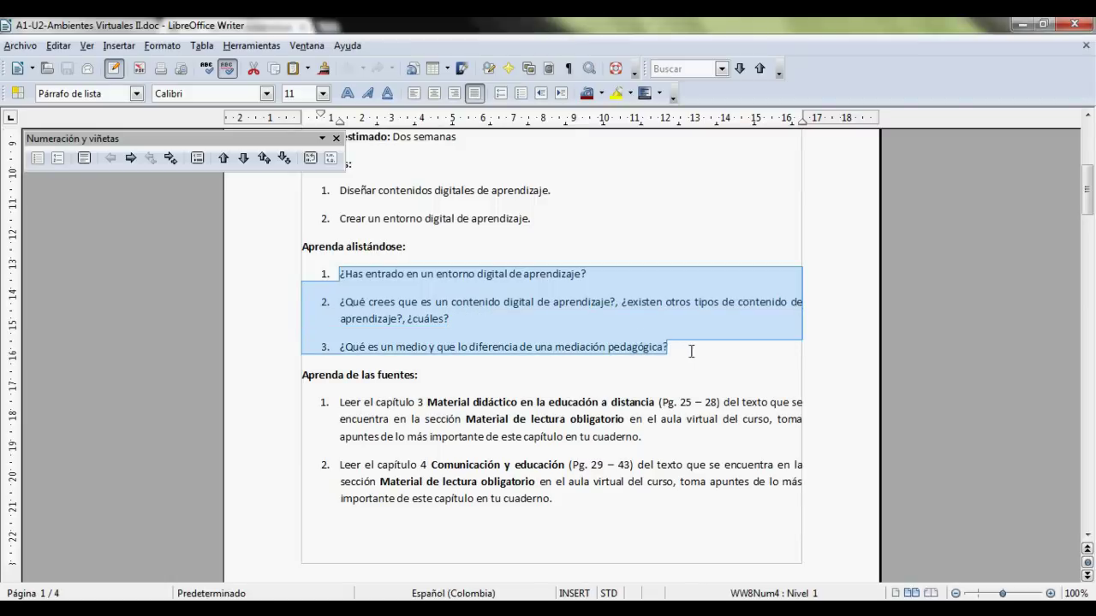
key("alt+Tab")
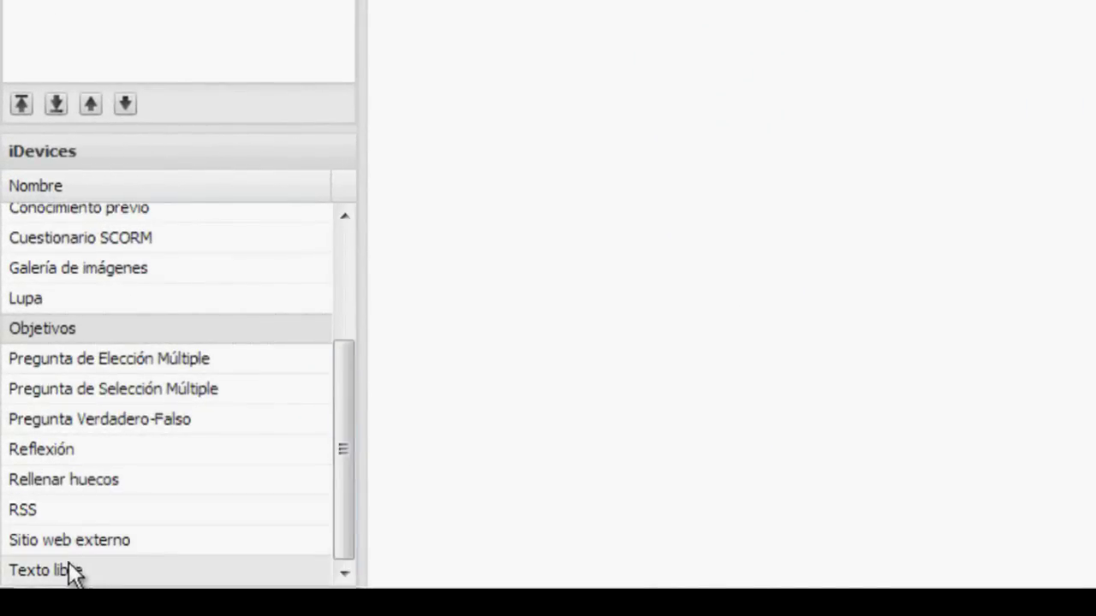
- Add a Texto libre iDevice to the Aprenda alistándose page, paste the three copied questions into it, and save the block
left_click(71, 569)
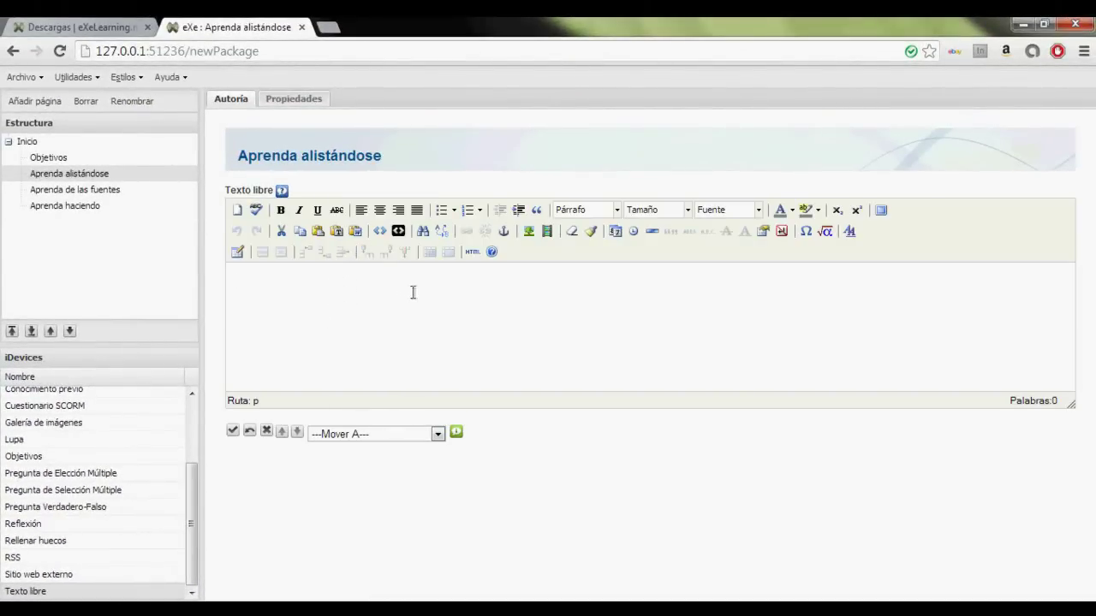
key("ctrl+v")
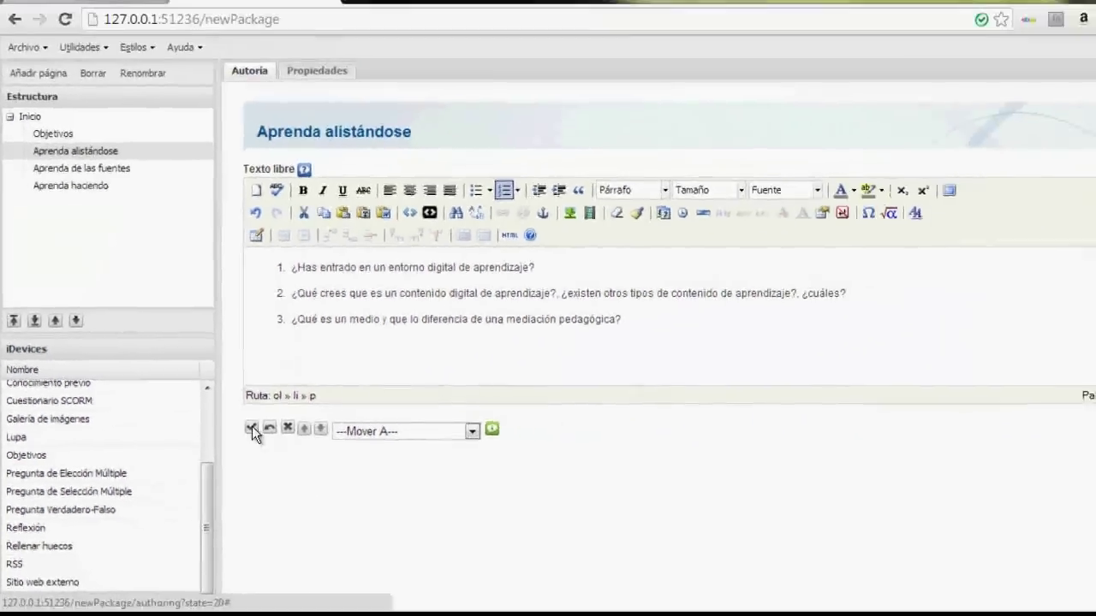
left_click(559, 389)
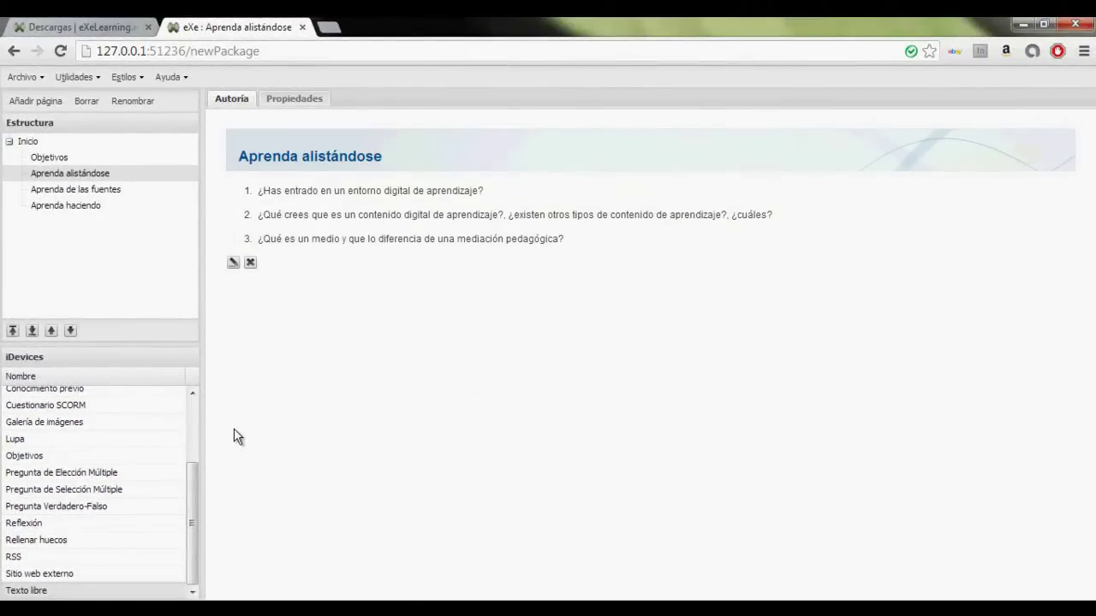
- Copy the three reading items from the LibreOffice Writer guide and add an enlarged Texto libre iDevice to eXe's Aprenda de las fuentes page
left_click(103, 190)
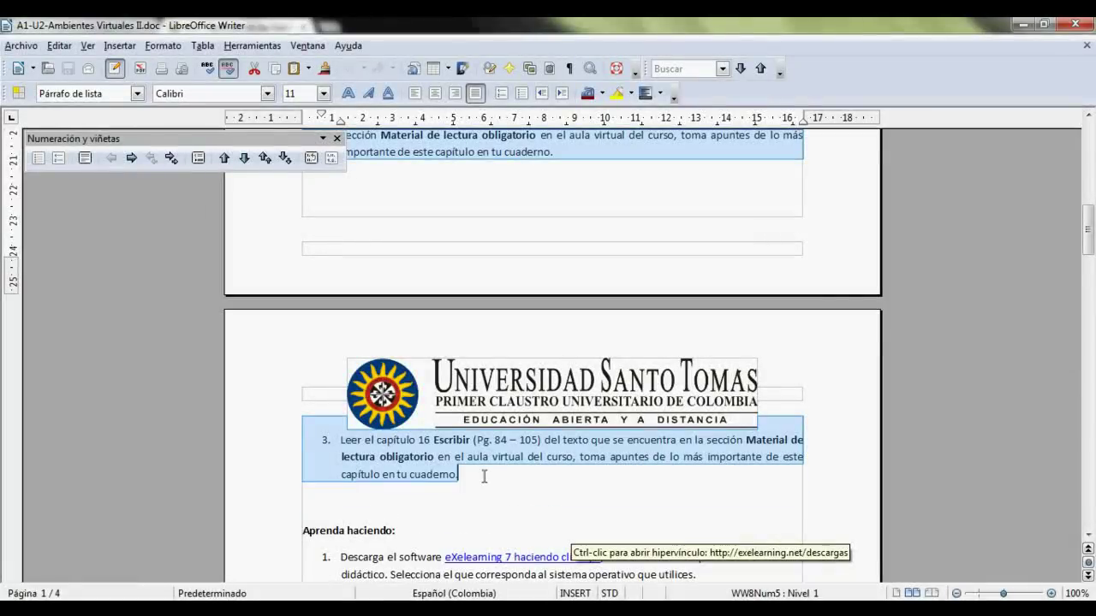
left_click(476, 476)
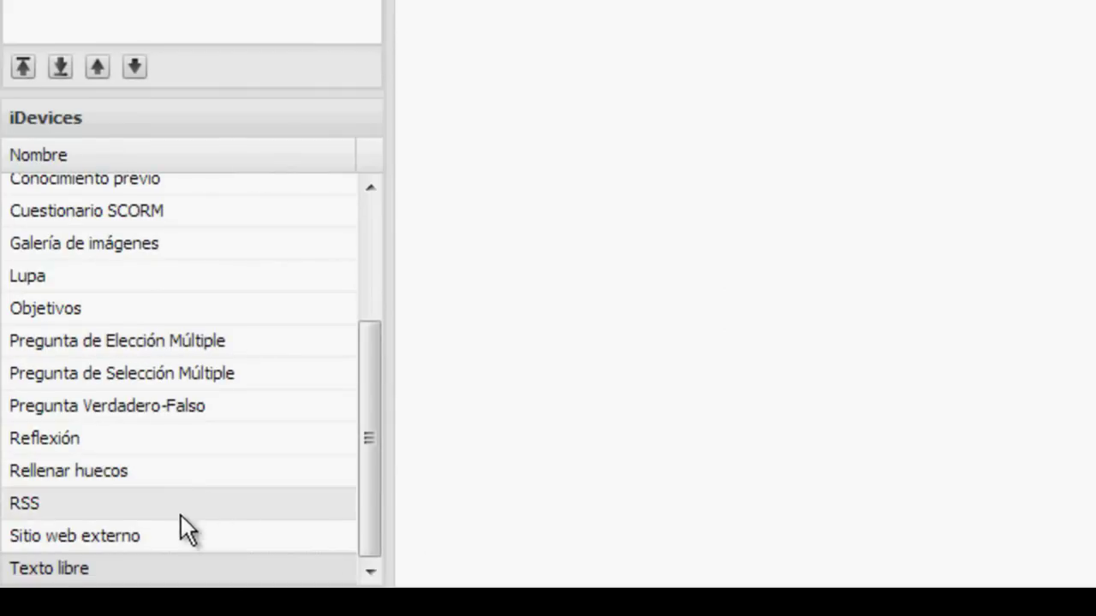
left_click(78, 571)
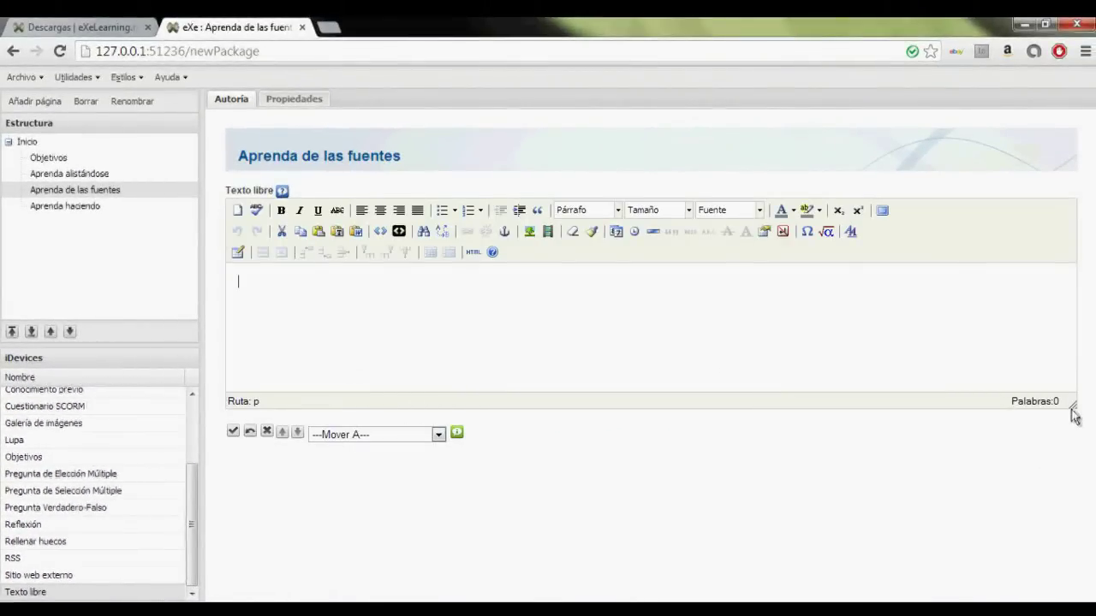
left_click_drag(1074, 416, 1071, 556)
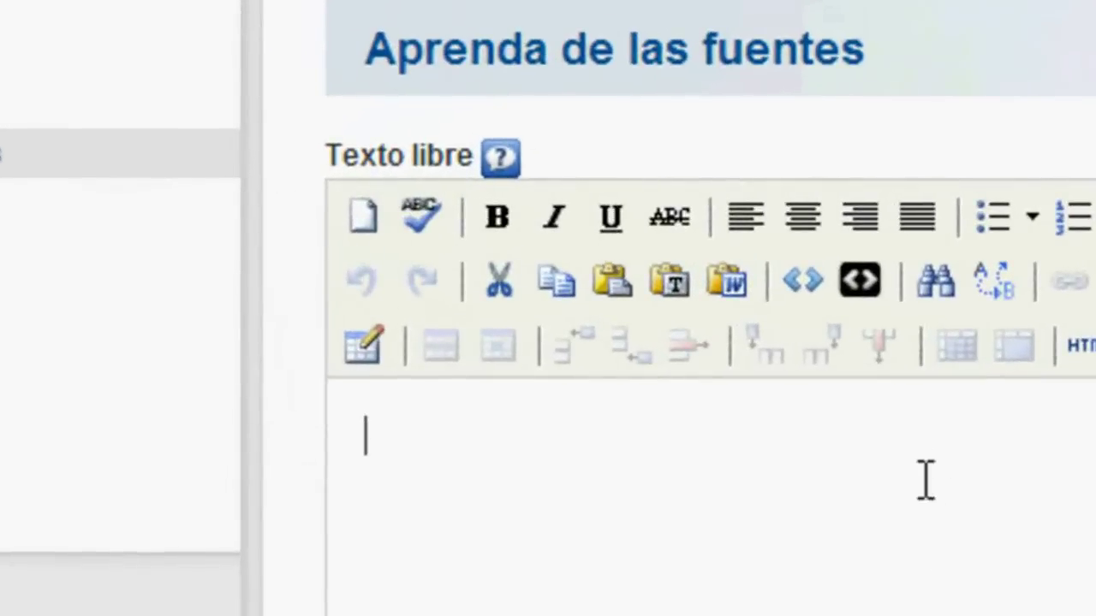
- Insert the three copied reading items into the Texto libre block using Pegar desde Word, and save the block
left_click(643, 270)
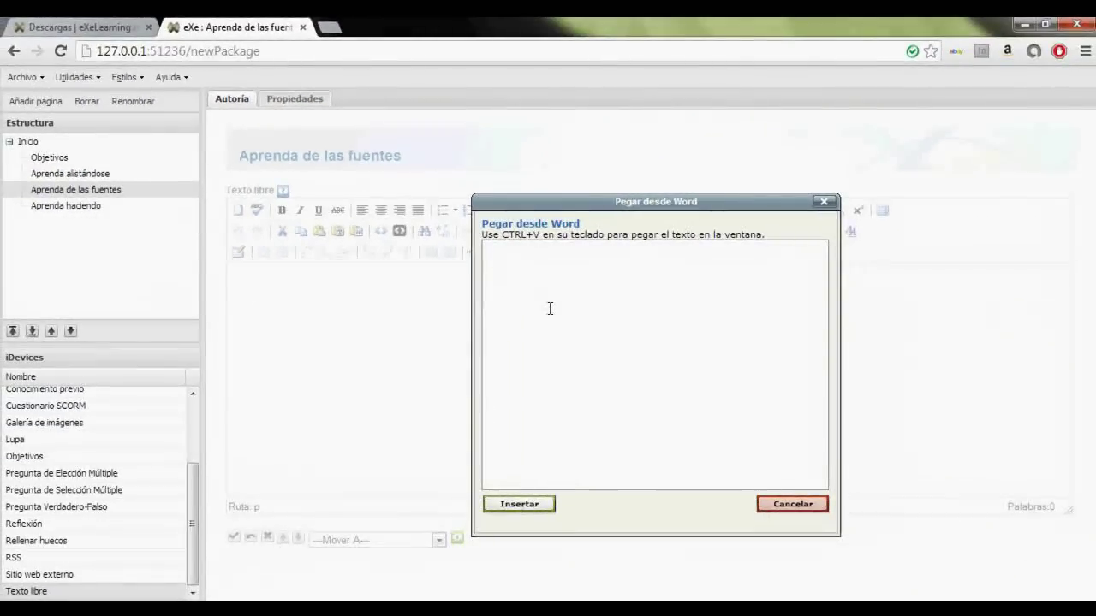
type("1. Leer el capítulo 3 Material didáctico en la educación a distancia (Pg. 25 – 28) del texto que se encuentra en la sección Material de lectura obligatorio en el aula virtual del curso, toma apuntes de lo más importante de este capítulo en tu cuaderno. 2. Leer el capítulo 4 Comunicación y educación (Pg. 29 – 43) del texto que se encuentra en la sección Material de lectura obligatorio en el aula virtual del curso, toma apuntes de lo más importante de este capítulo en tu cuaderno. 3. Leer el capítulo 16 Escribir (Pg. 84 – 105) del texto que se encuentra en la sección Material de lectura obligatorio en el aula virtual del curso, toma apuntes de lo más importante de este capítulo en tu cuaderno.")
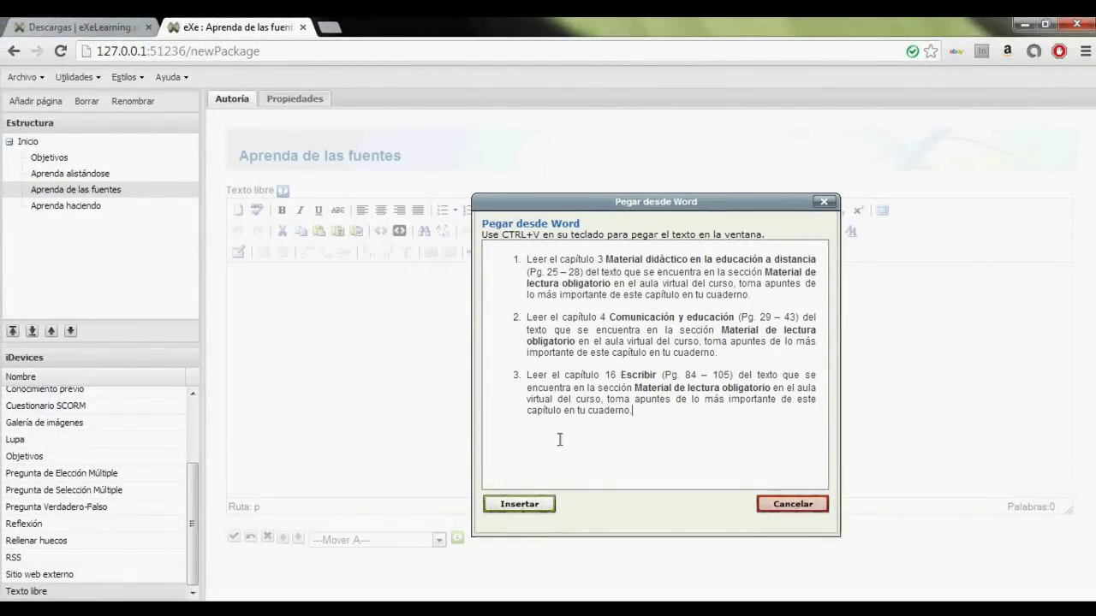
left_click(519, 504)
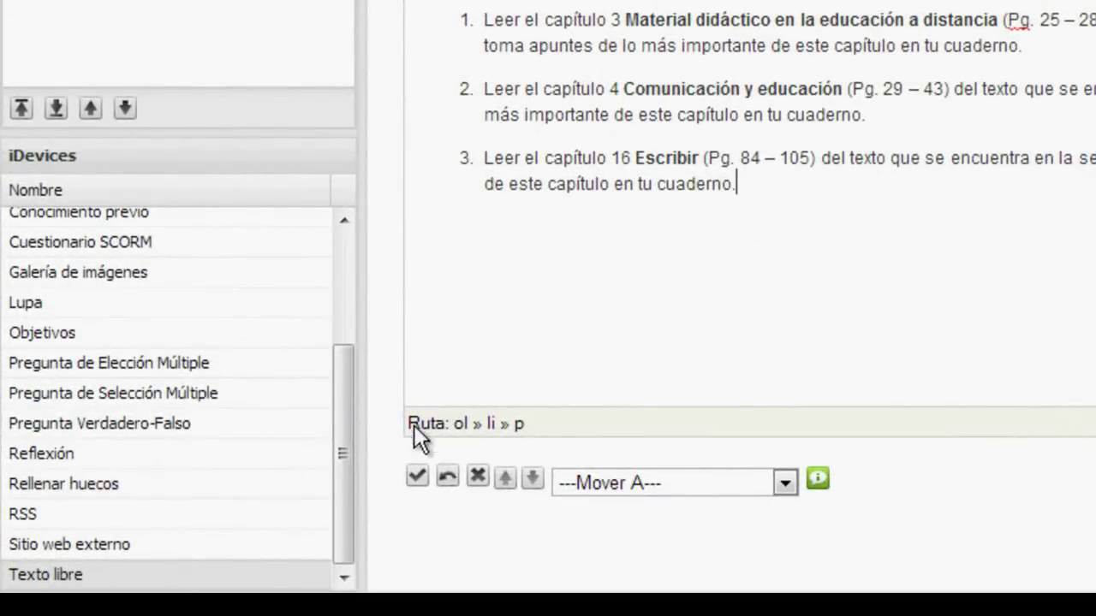
left_click(416, 476)
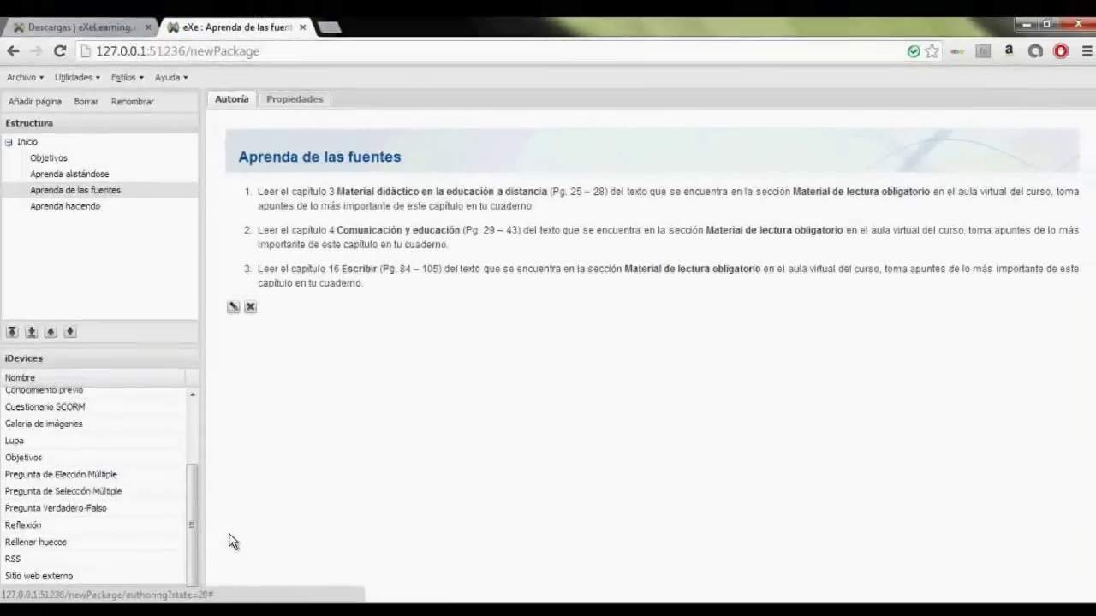
- Open the Aprenda haciendo page, copy that section's three numbered items from the LibreOffice Writer guide, and return to eXe
left_click(75, 212)
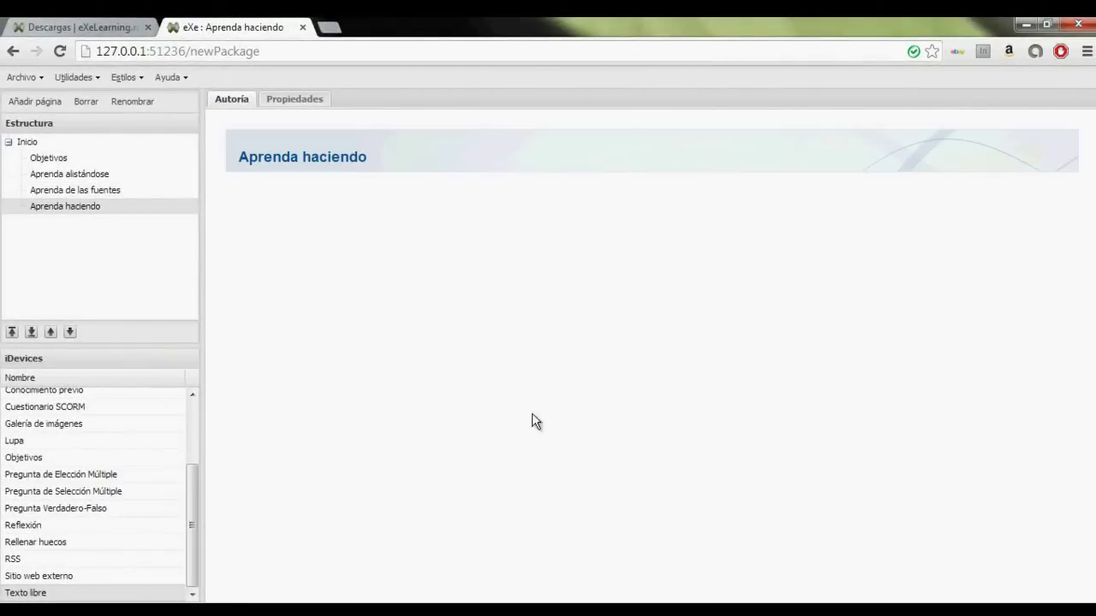
key("alt+Tab")
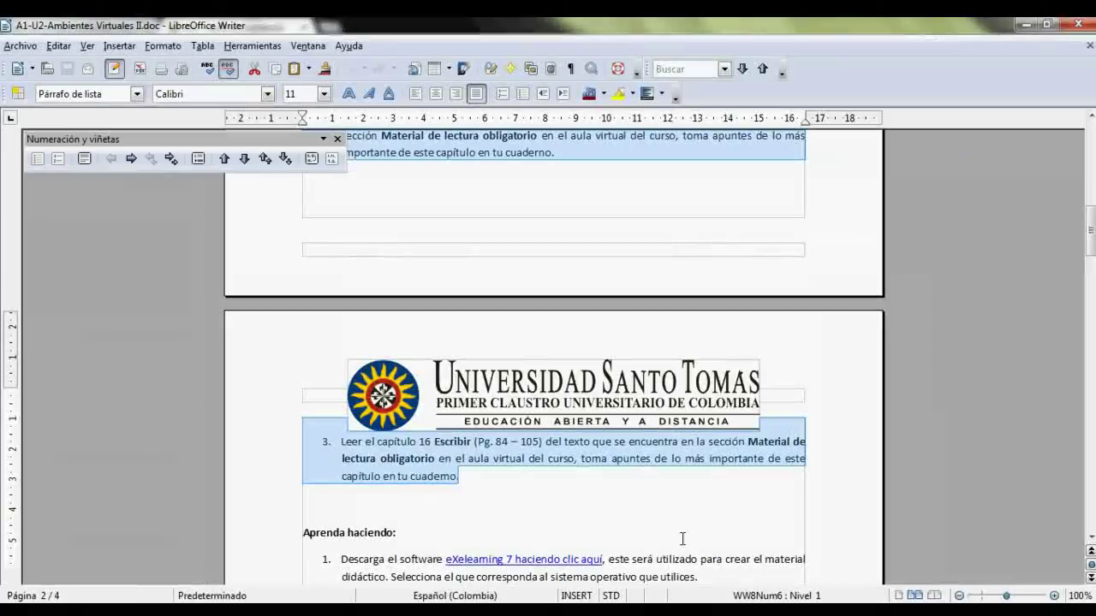
left_click_drag(1091, 230, 1093, 260)
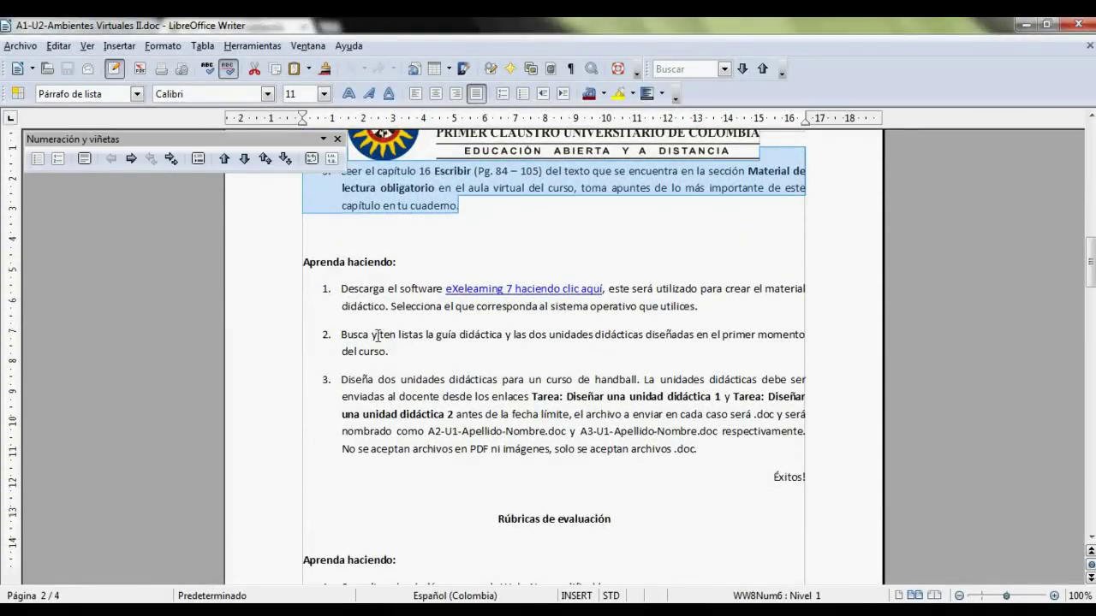
left_click(340, 288)
left_click_drag(341, 288, 804, 456)
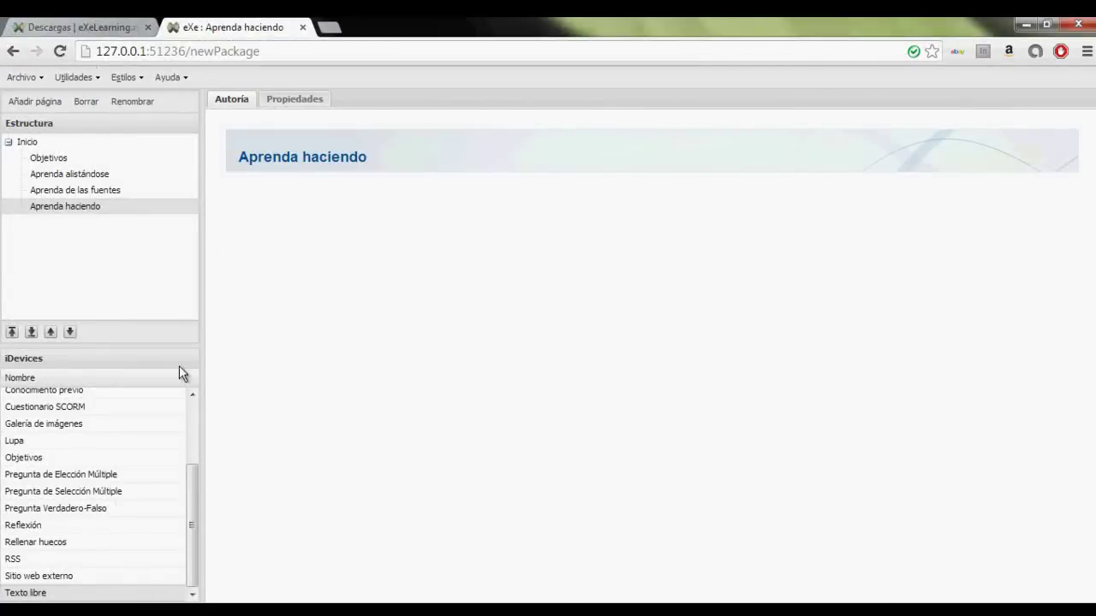
- Add an enlarged Texto libre iDevice to the Aprenda haciendo page, insert the copied items using Pegar desde Word, and save the block
left_click(50, 594)
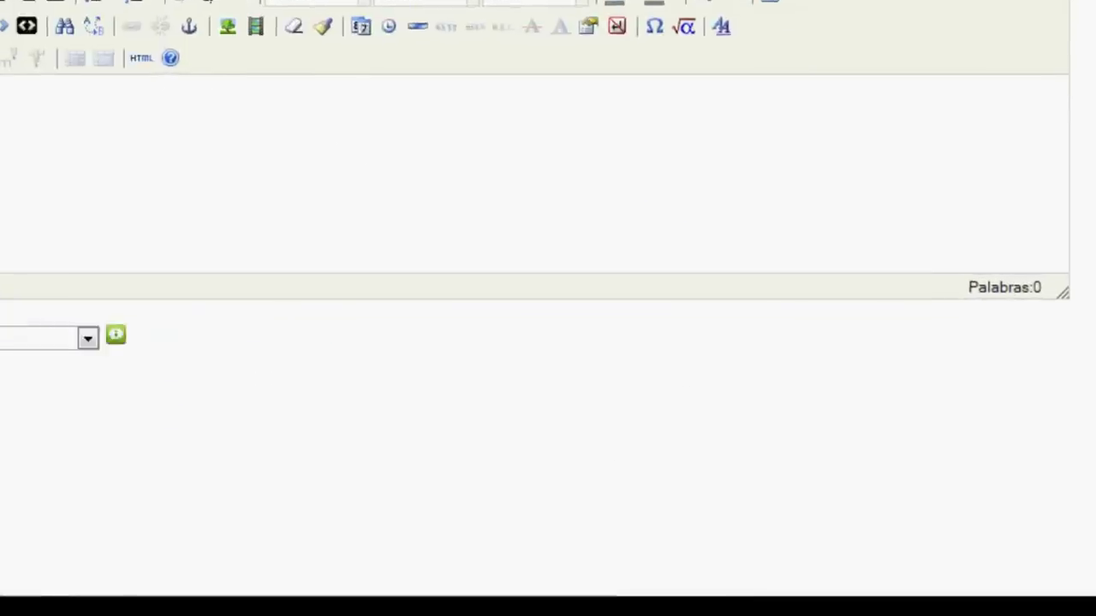
left_click_drag(1058, 210, 1061, 403)
left_click(381, 323)
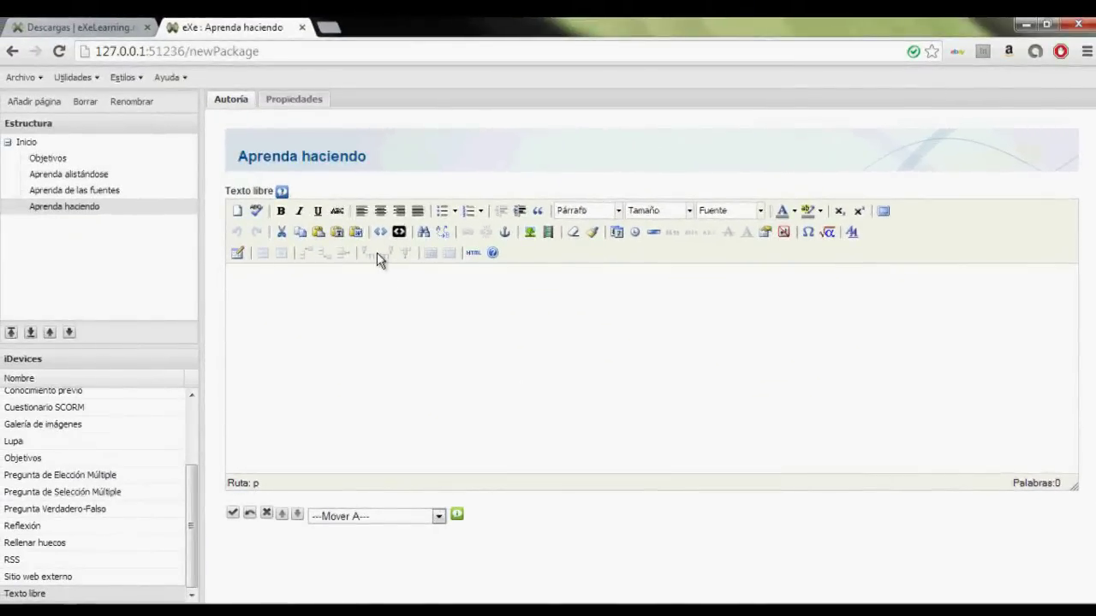
left_click(356, 232)
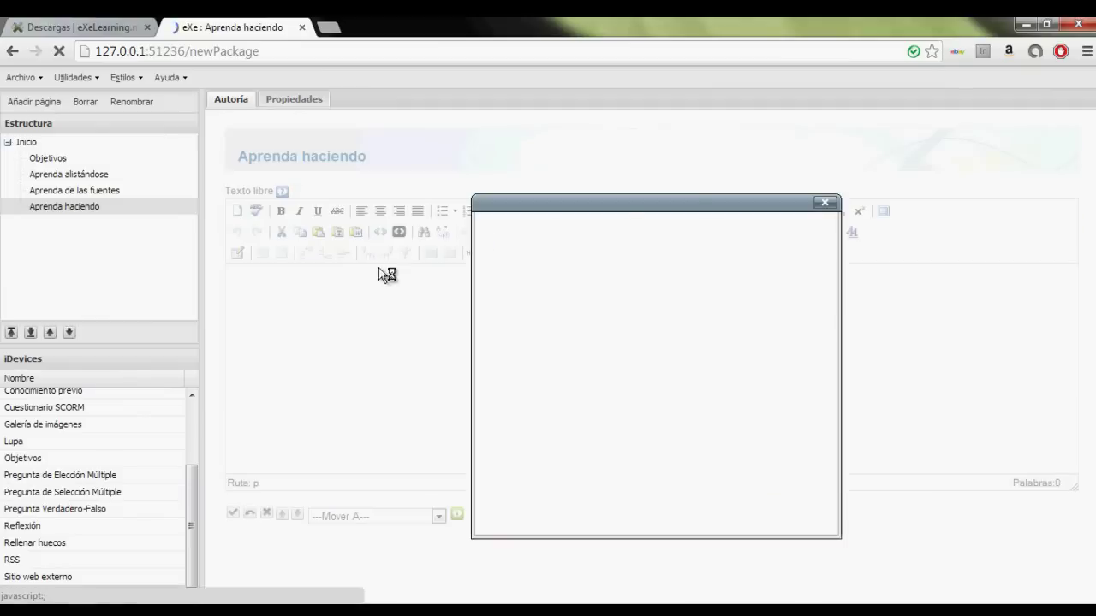
type("Descarga el software eXelearning 7 haciendo clic aquí, este será utilizado para crear el material didáctico. Selecciona el que corresponda al sistema operativo que utilices. Busca y ten listas la guía didáctica y las dos unidades didácticas diseñadas en el primer momento del curso. Diseña dos unidades didácticas para un curso de handball. La unidades didácticas debe ser enviadas al docente desde los enlaces Tarea: Diseñar una unidad didáctica 1 y Tarea: Diseñar una unidad didáctica 2 antes de la fecha límite, el archivo a enviar en cada caso será .doc y será nombrado como A2-U1-Apellido-Nombre.doc y A3-U1-Apellido-Nombre.doc respectivamente. No se aceptan archivos en PDF ni imágenes, solo se aceptan archivos .doc.")
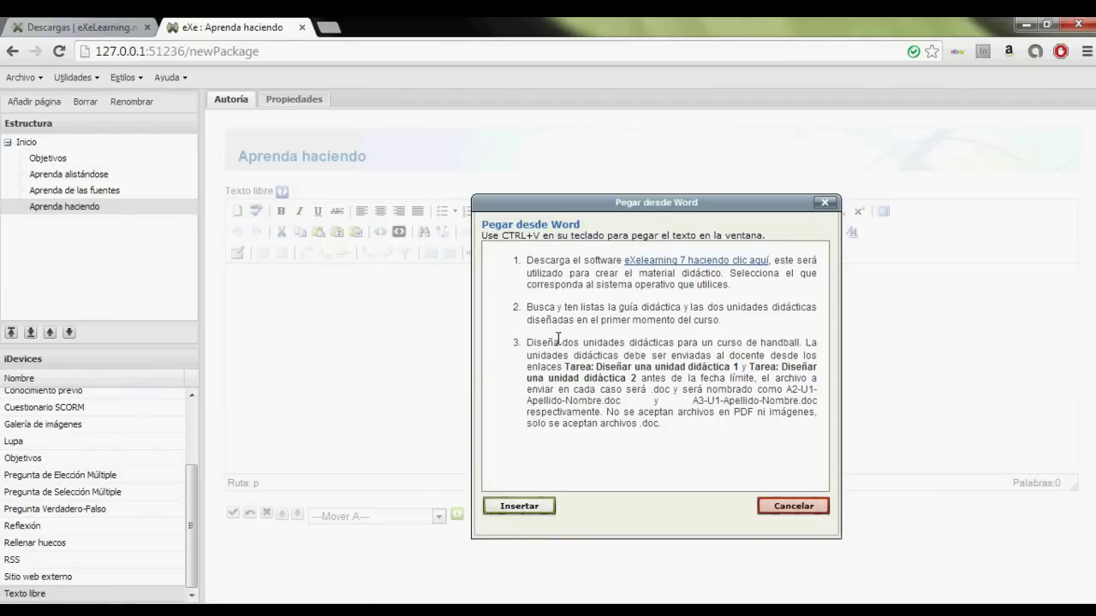
left_click(541, 509)
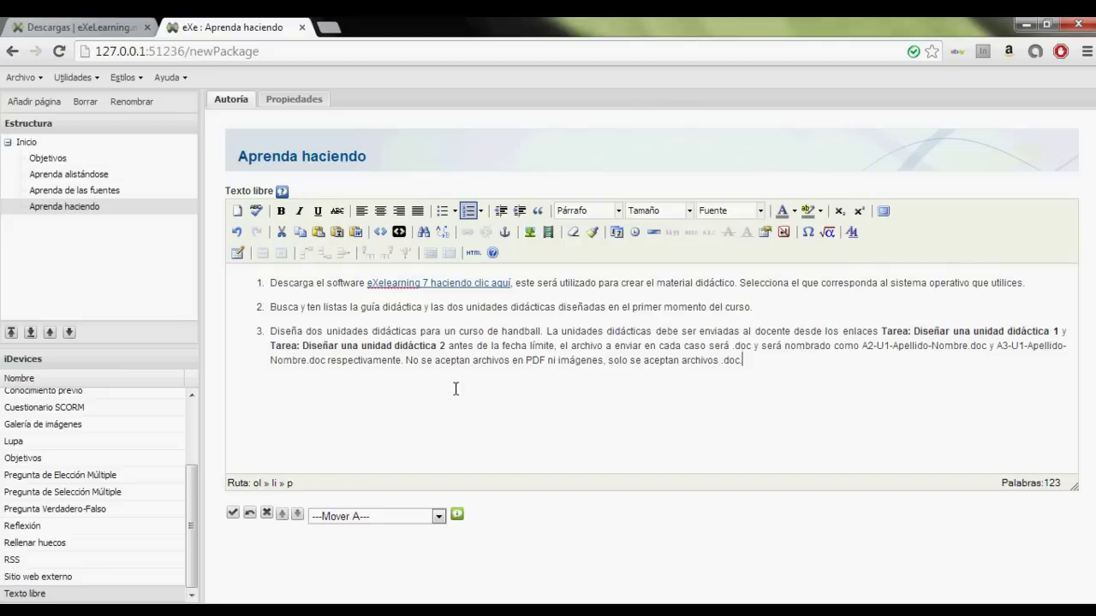
left_click(232, 515)
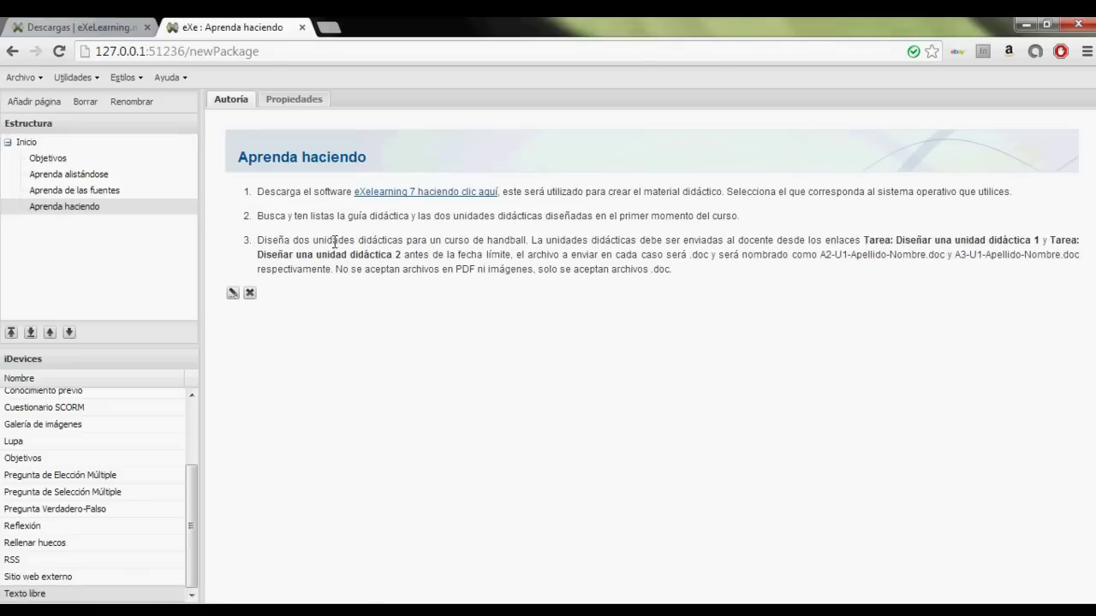
left_click(92, 192)
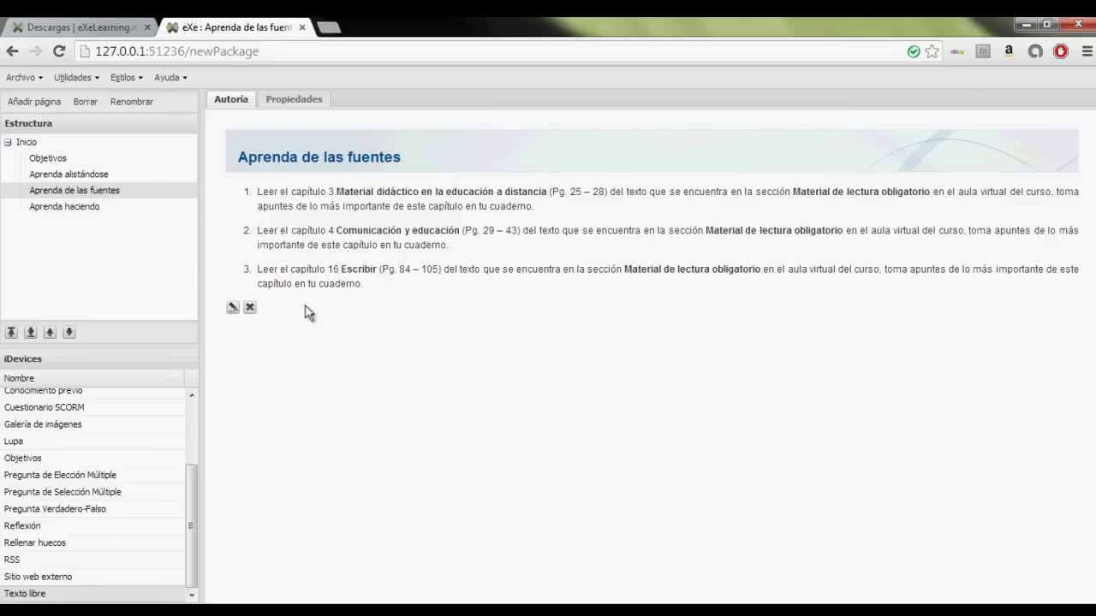
left_click(326, 29)
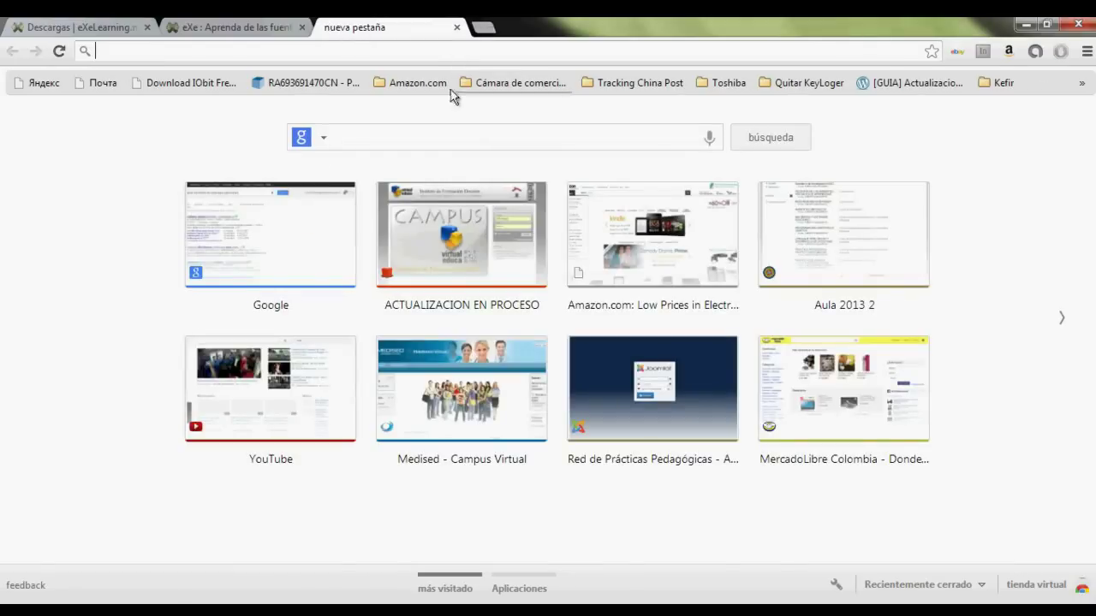
type("www.google.com.co")
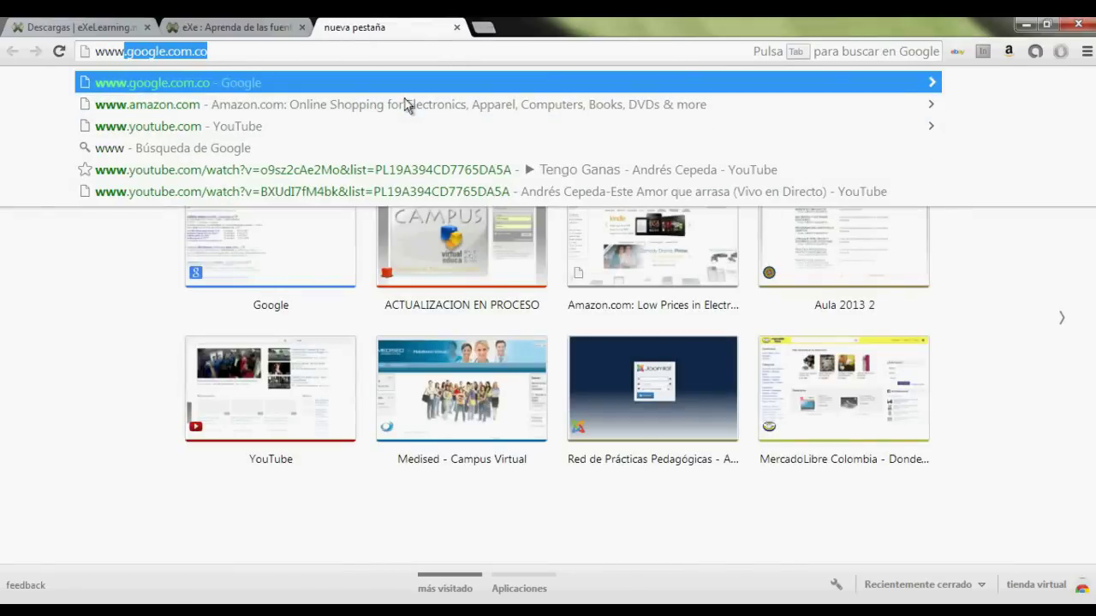
key("Return")
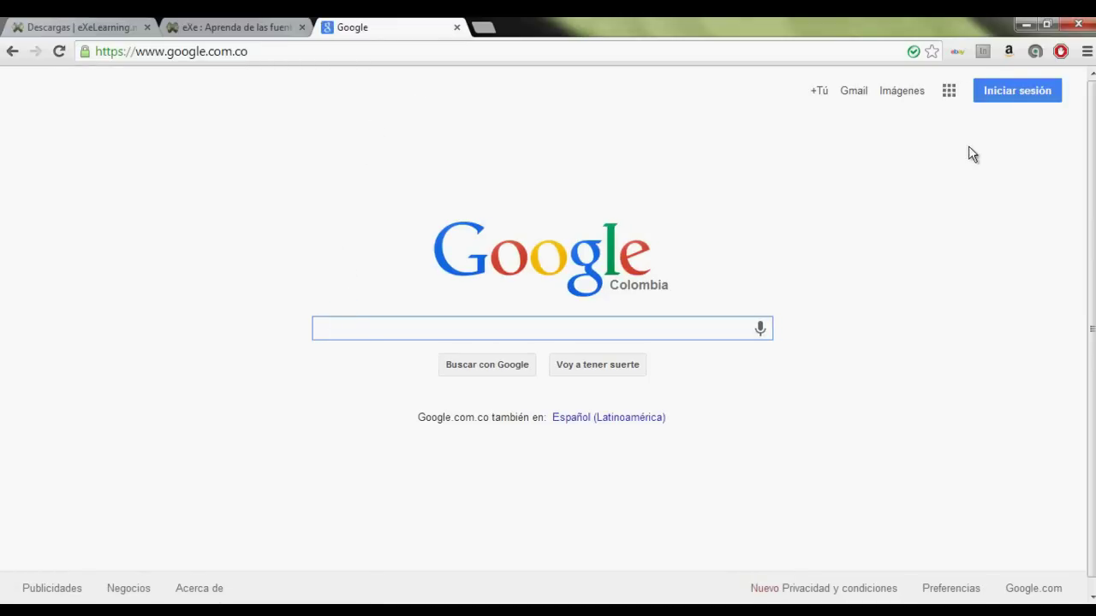
left_click(949, 94)
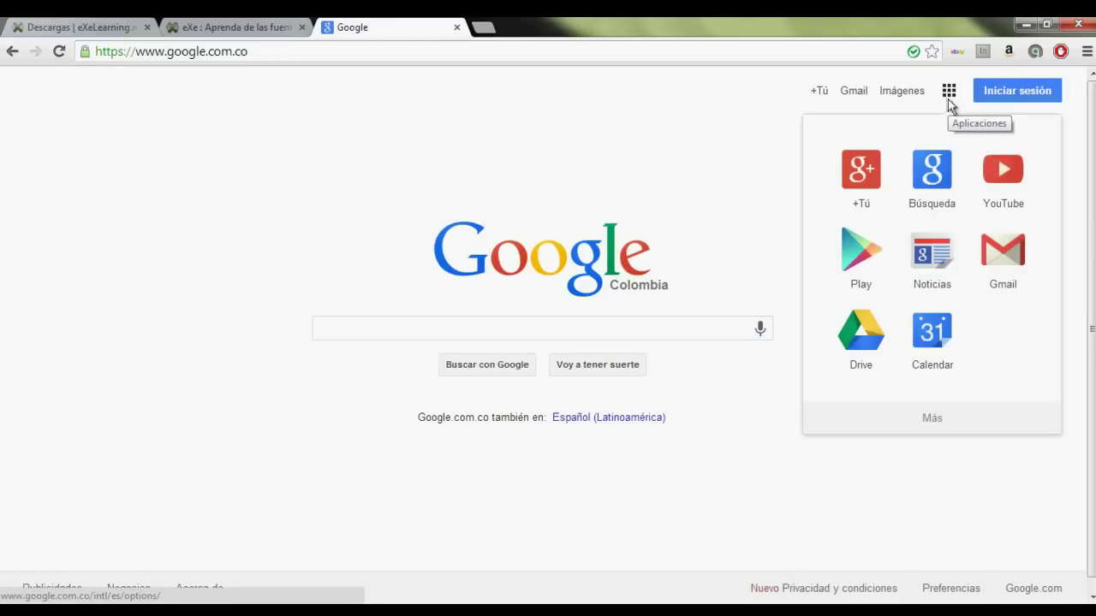
left_click(1002, 174)
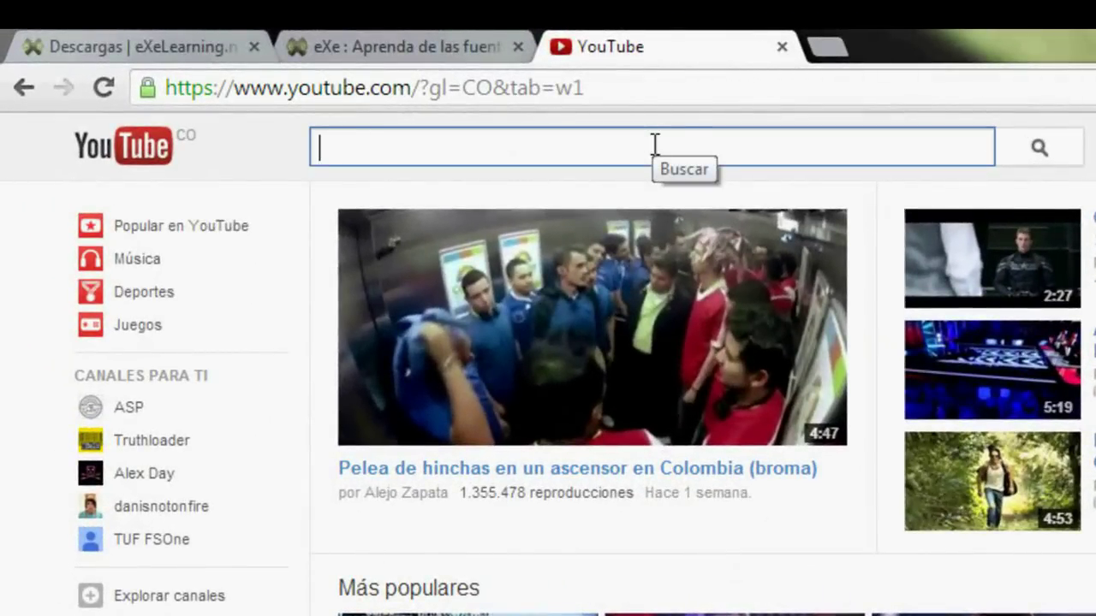
- Search YouTube for "exelearning 7 en español" and open the video Tutorial Exe Learning
type("exelear")
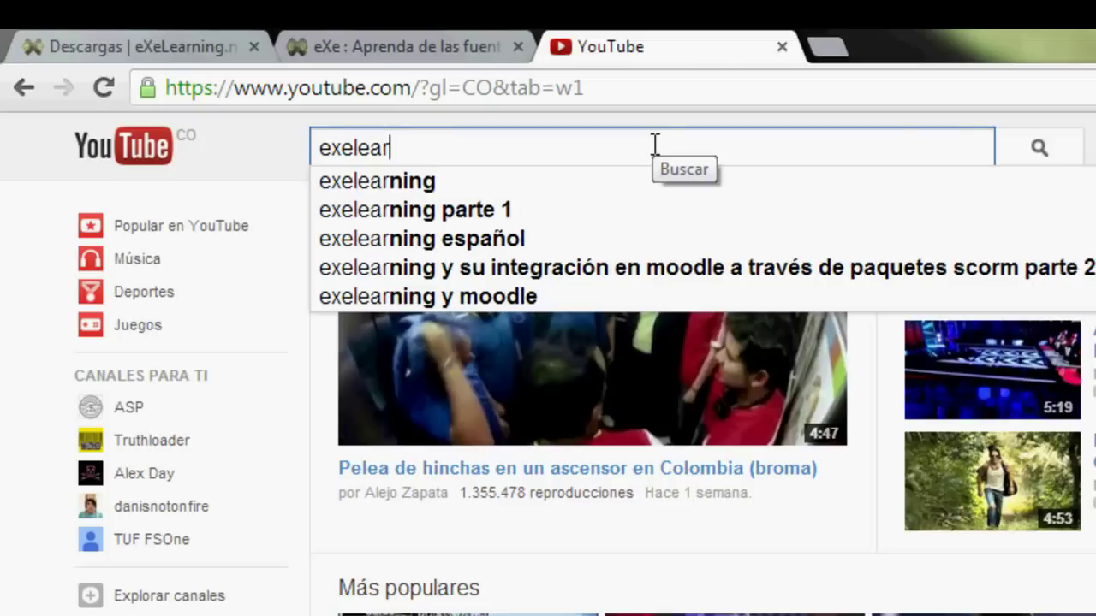
type("ning ")
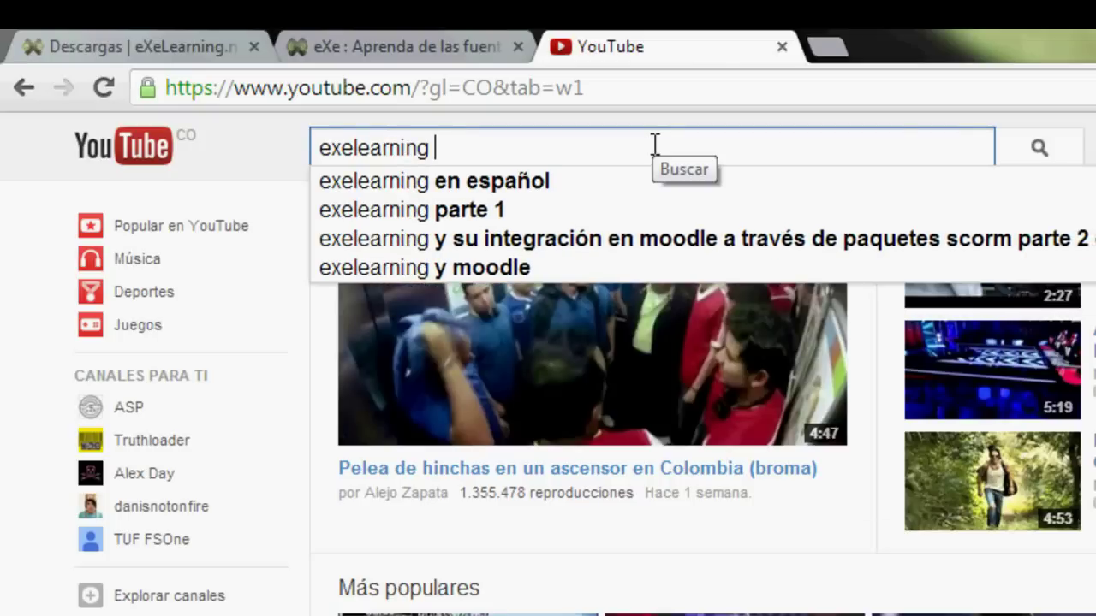
type("7")
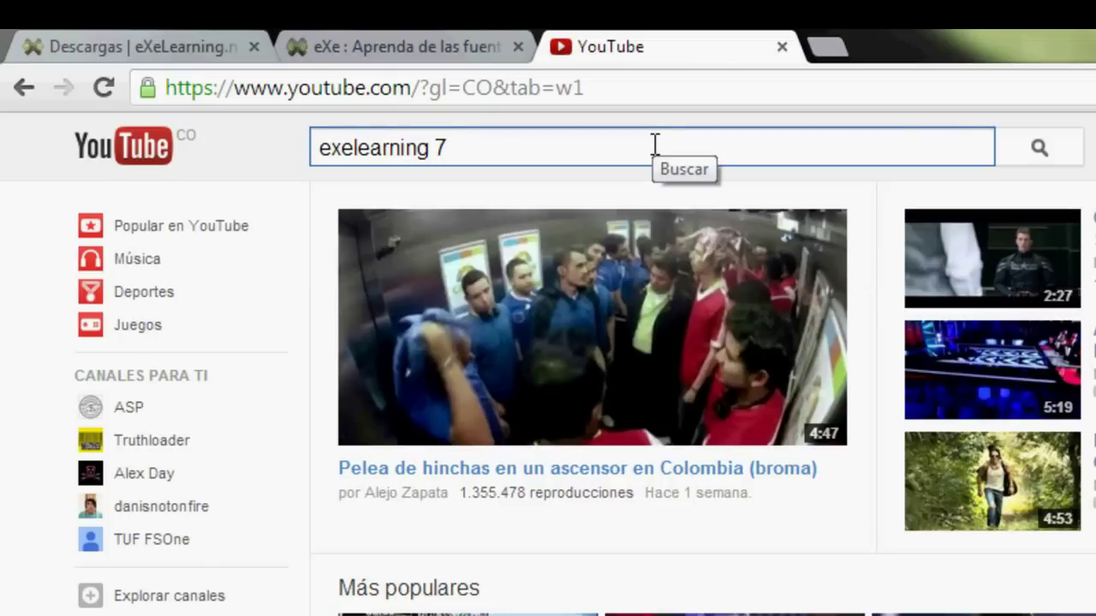
type(" en español")
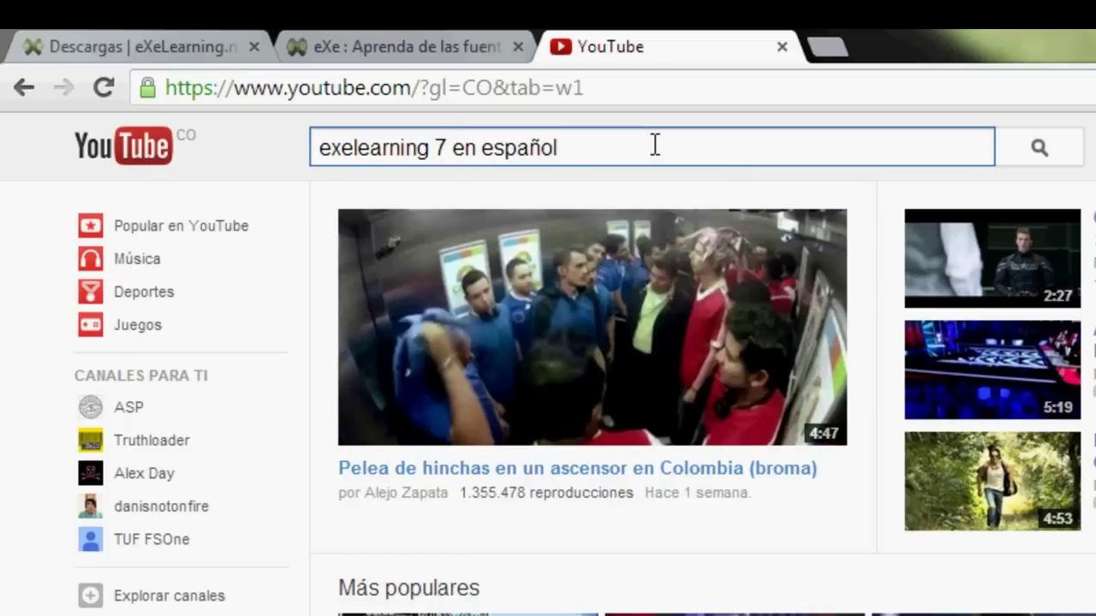
key("Return")
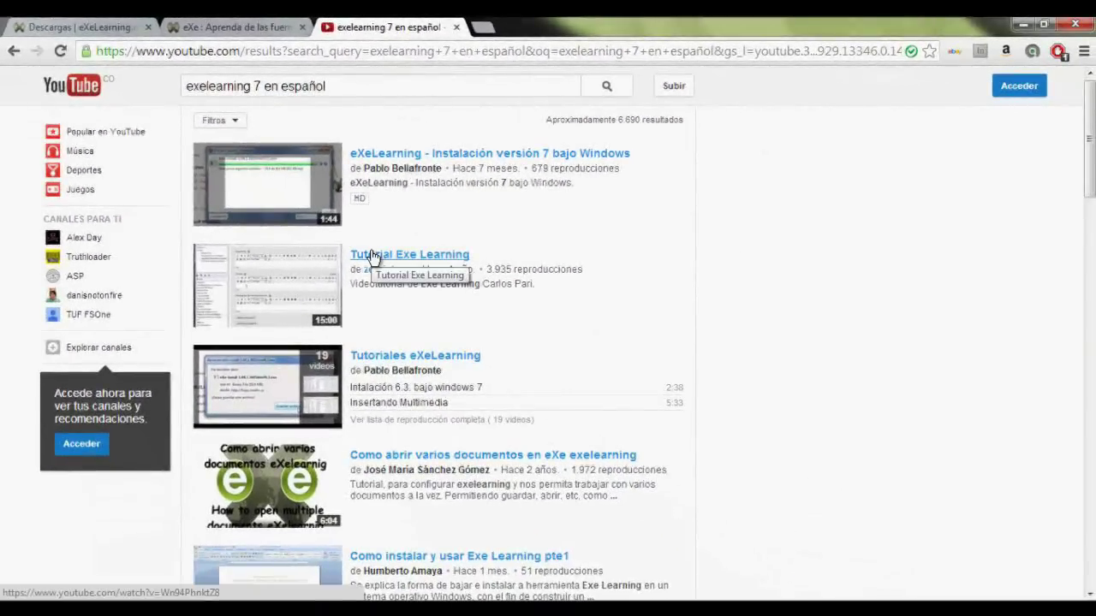
left_click(372, 254)
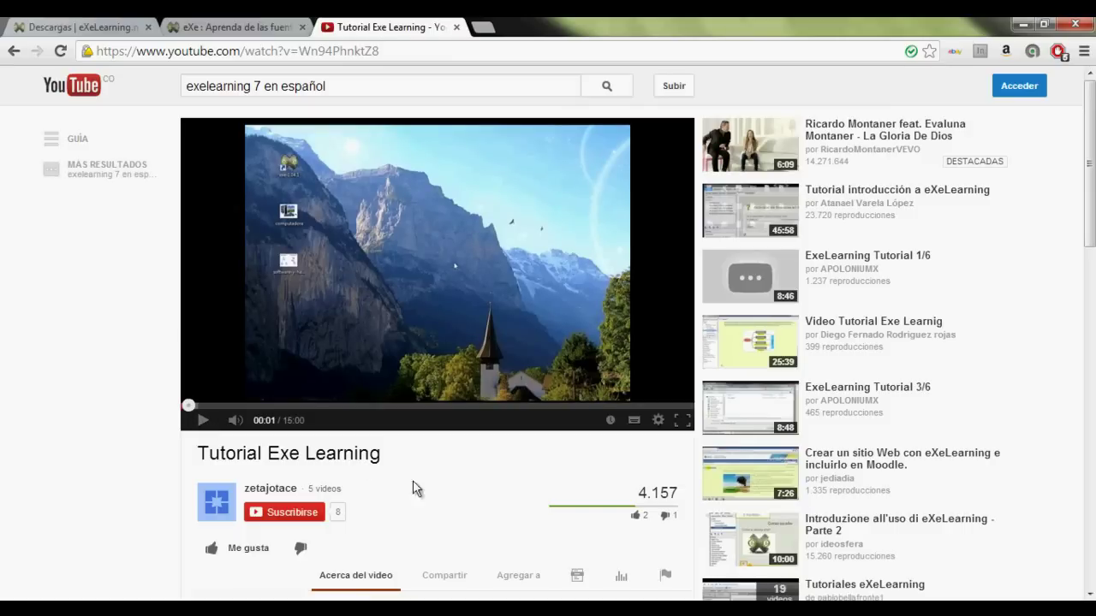
- Show the Tutorial Exe Learning video's Insertar vínculo sharing option and copy its iframe embed code
scroll(492, 434, "down", 1)
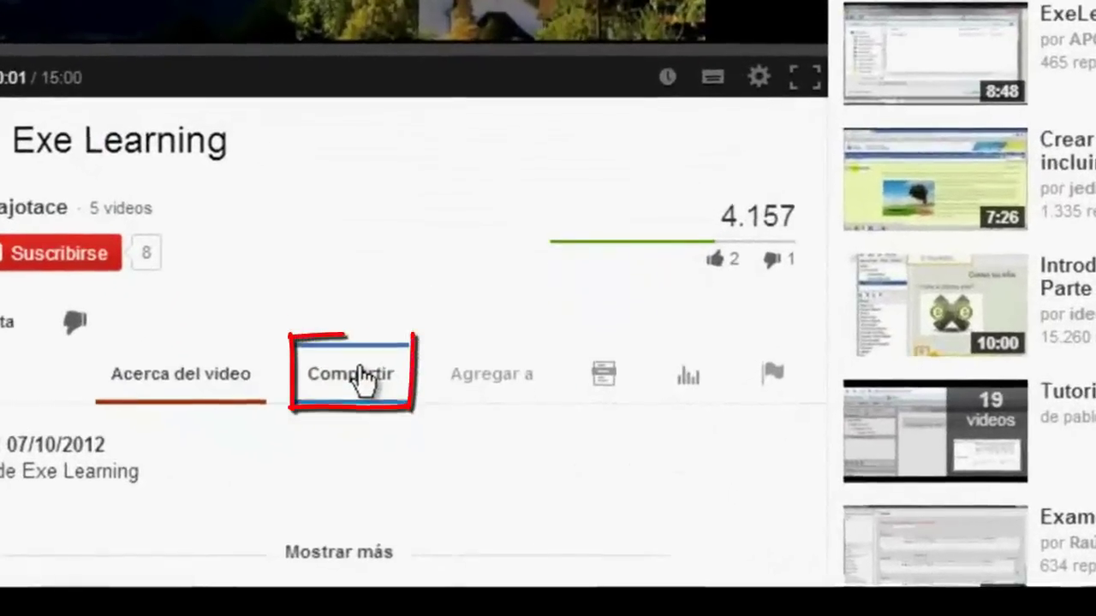
left_click(449, 482)
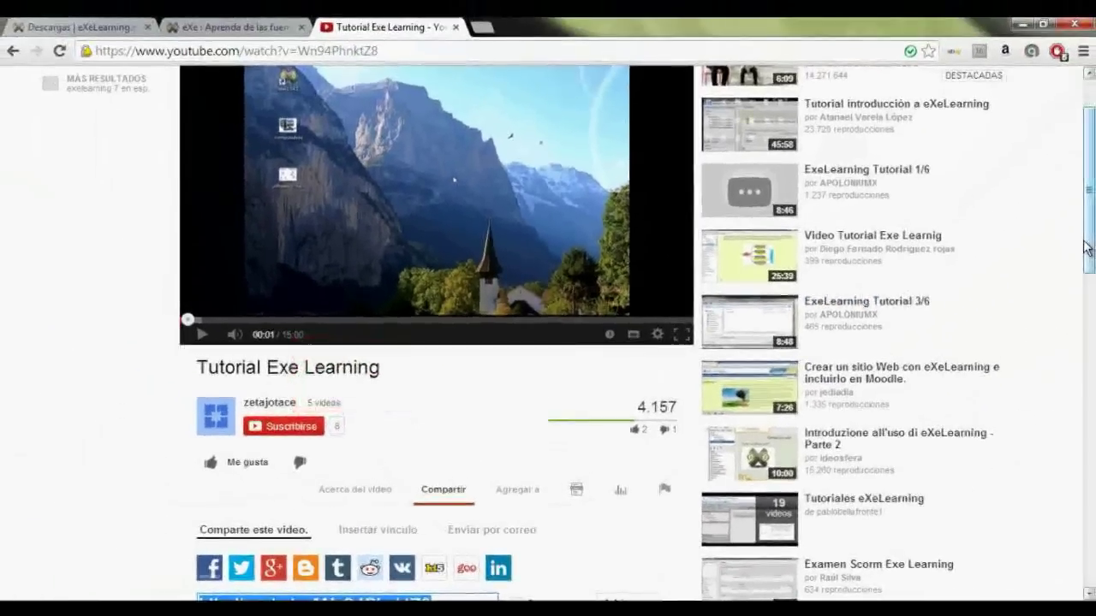
left_click_drag(1087, 261, 1087, 309)
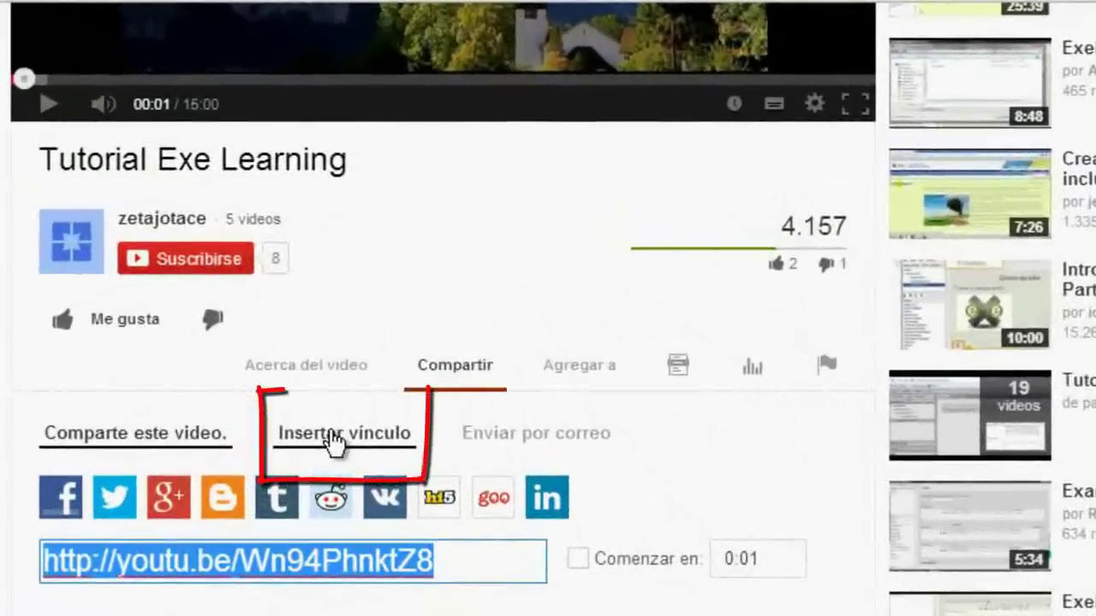
left_click(368, 335)
key("ctrl+c")
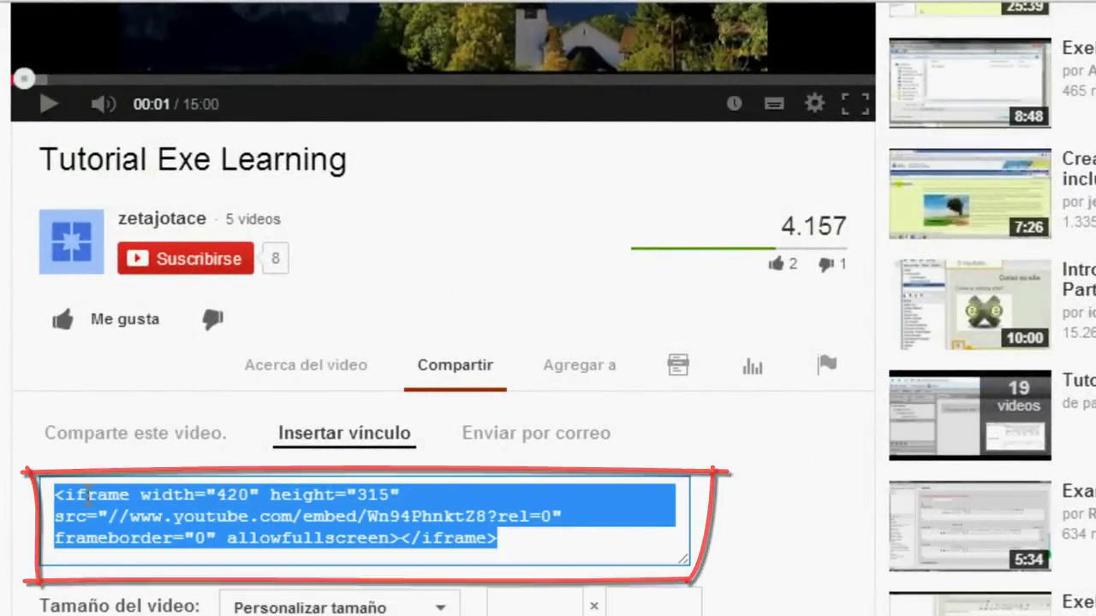
right_click(88, 494)
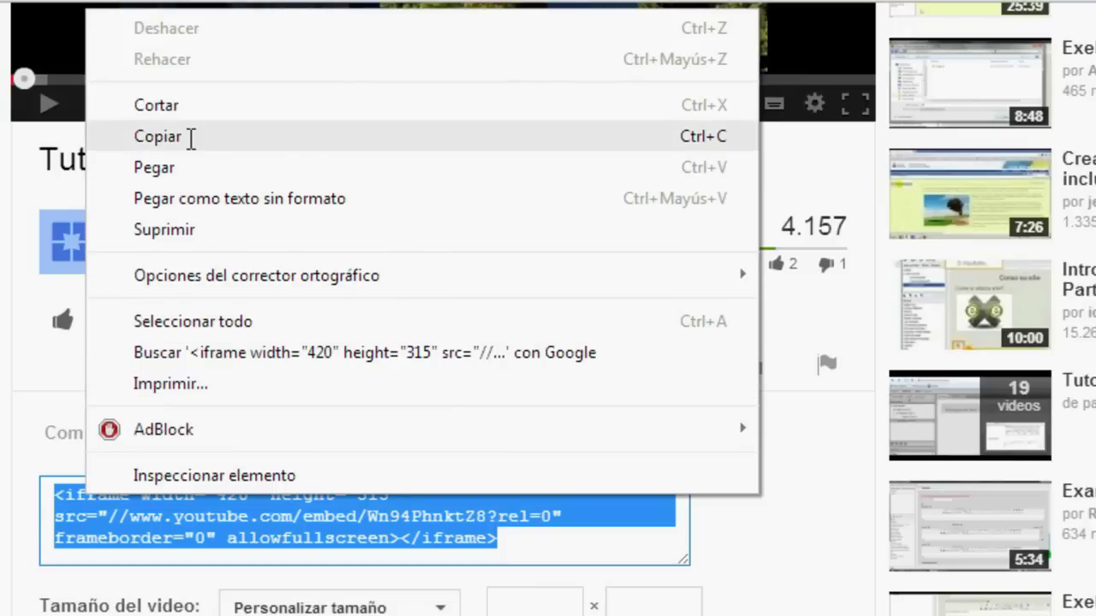
left_click(189, 139)
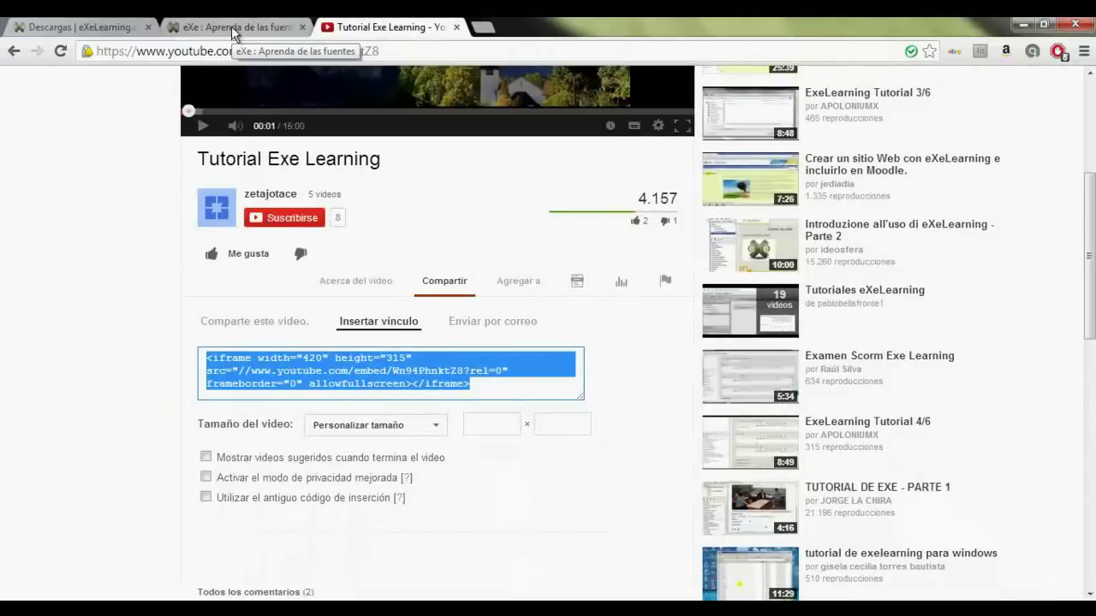
- Return to eXe and edit the Aprenda de las fuentes text, adding item 4 "Ver el siguiente video:" and a centred row of asterisks below it
left_click(231, 26)
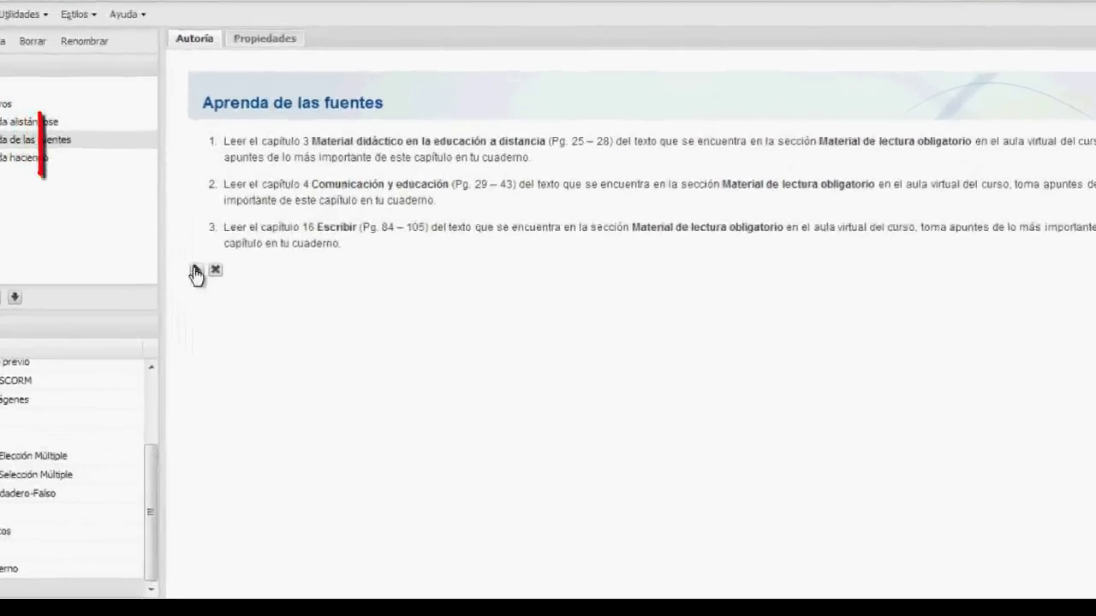
left_click(233, 305)
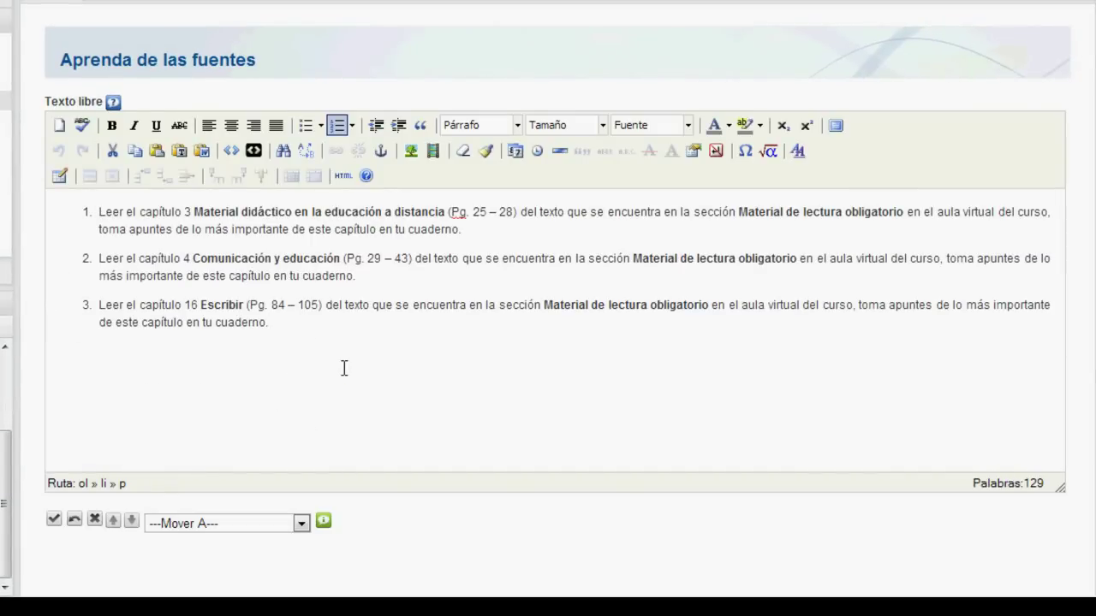
key("Return")
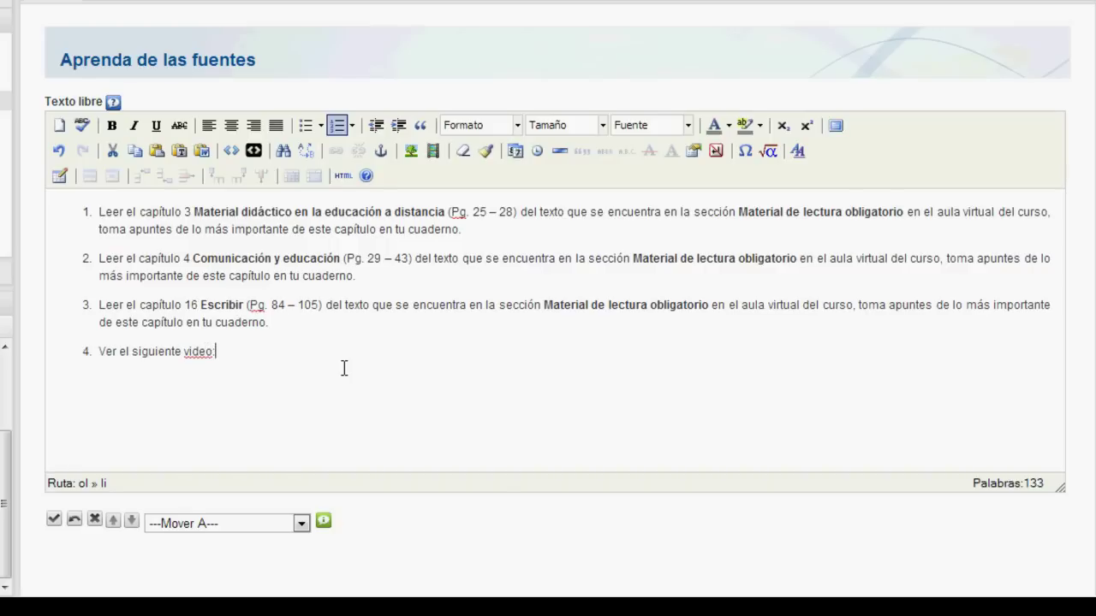
key("Return")
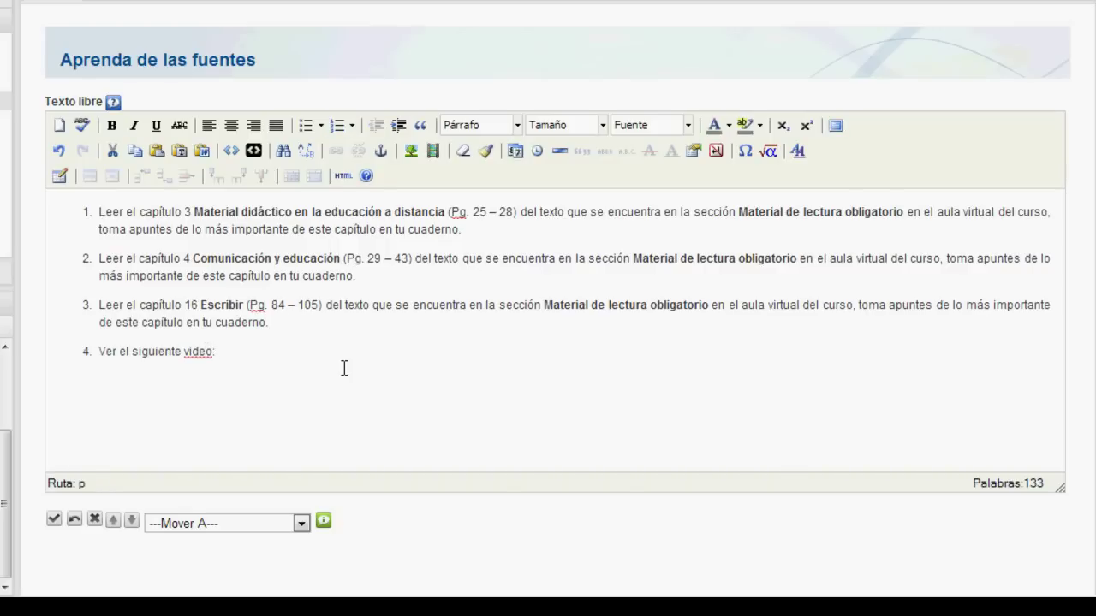
left_click(231, 124)
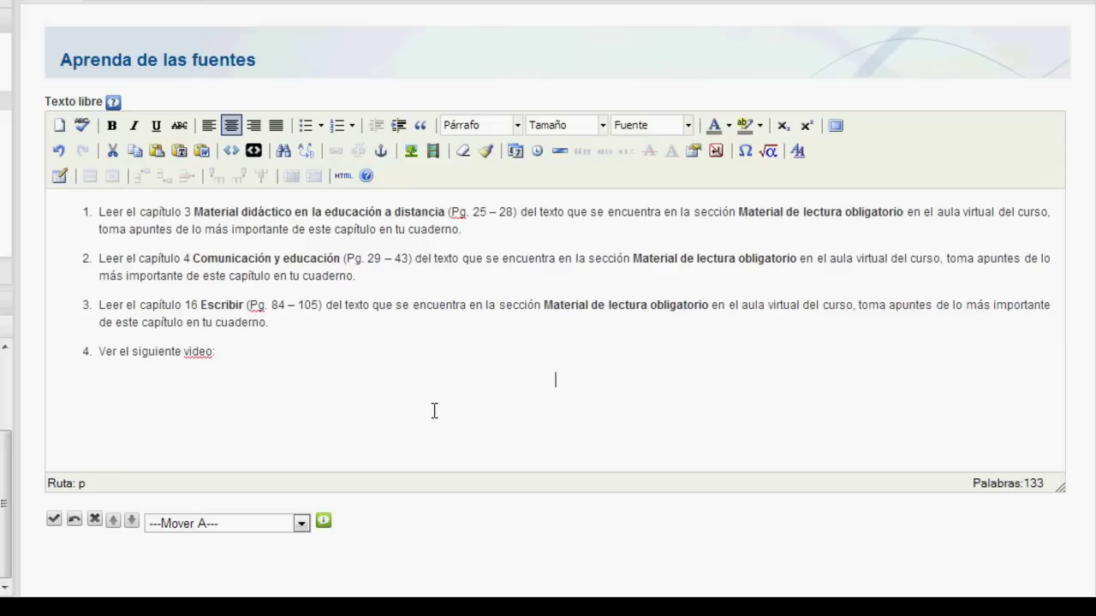
type("***********************************************")
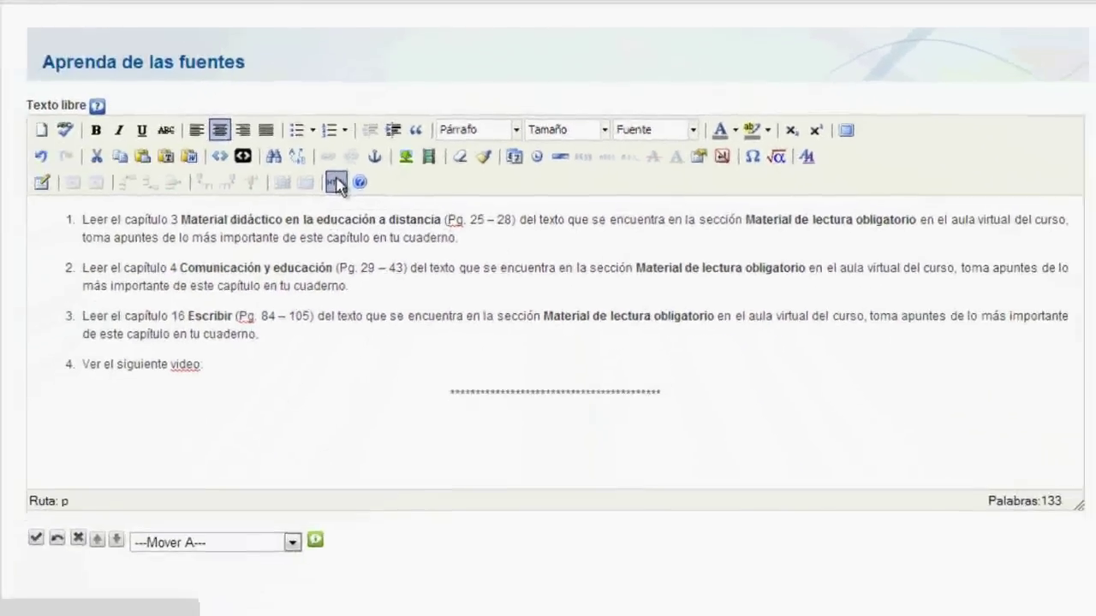
- Replace the row of asterisks in the text's HTML source with the copied iframe code, update the text, and save the block
left_click(335, 182)
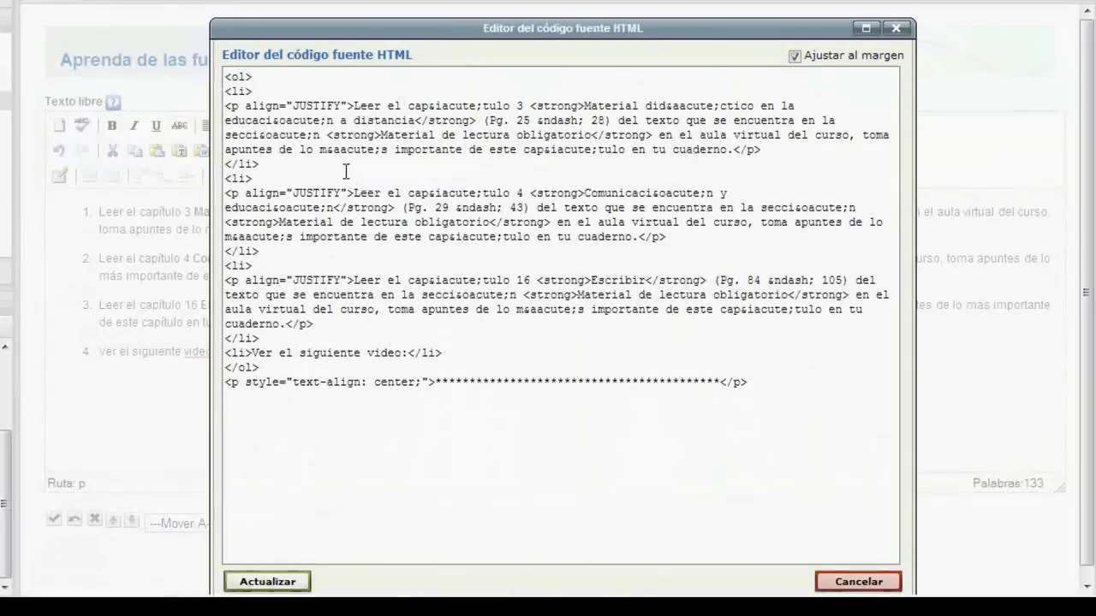
left_click_drag(434, 387, 720, 378)
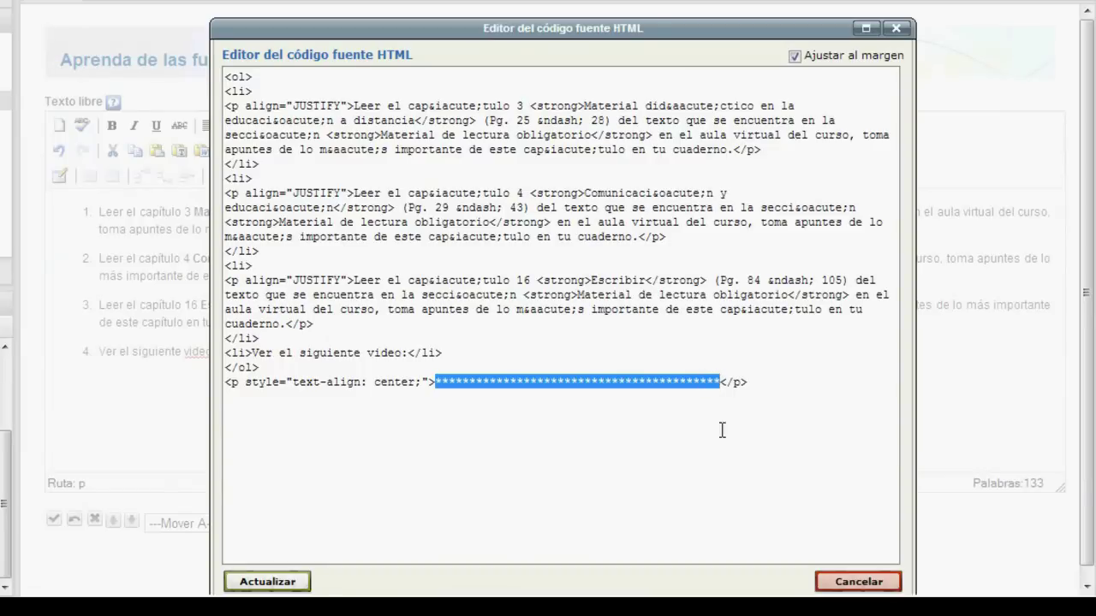
key("Delete")
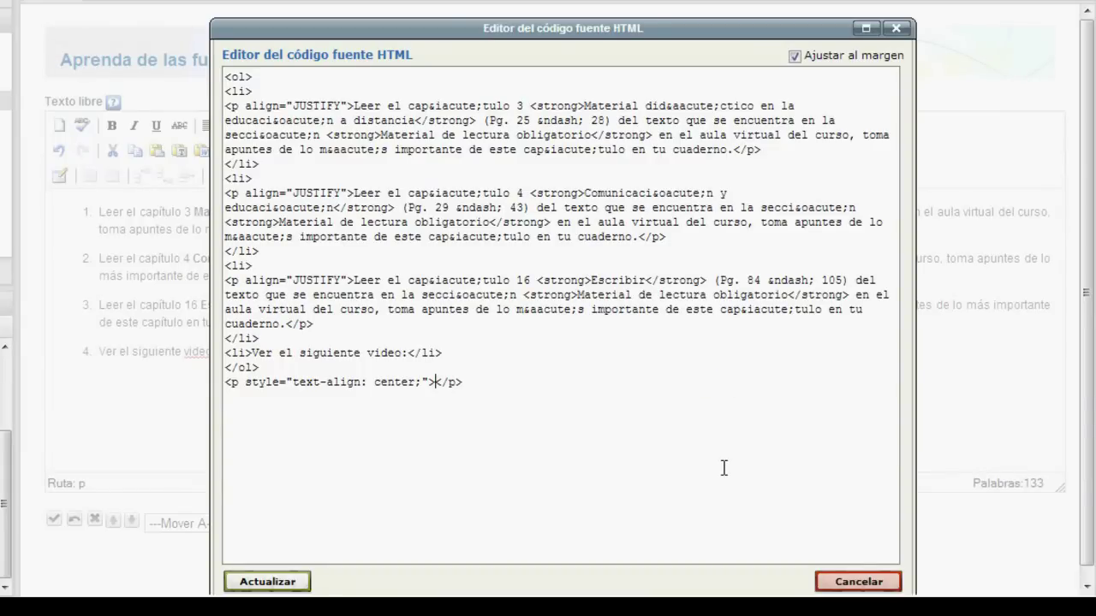
key("ctrl+v")
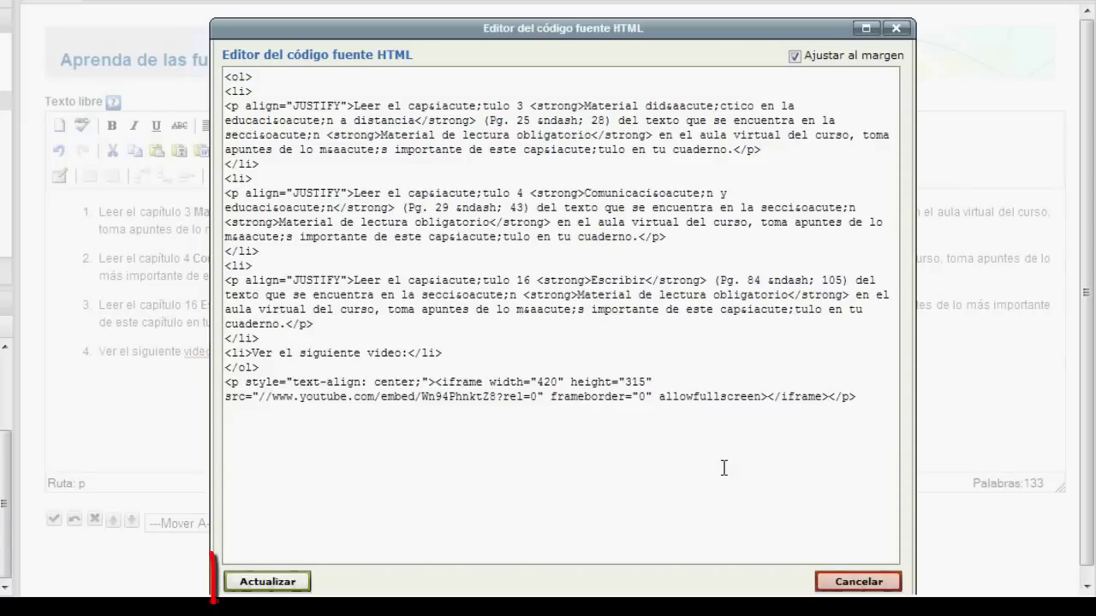
left_click(301, 581)
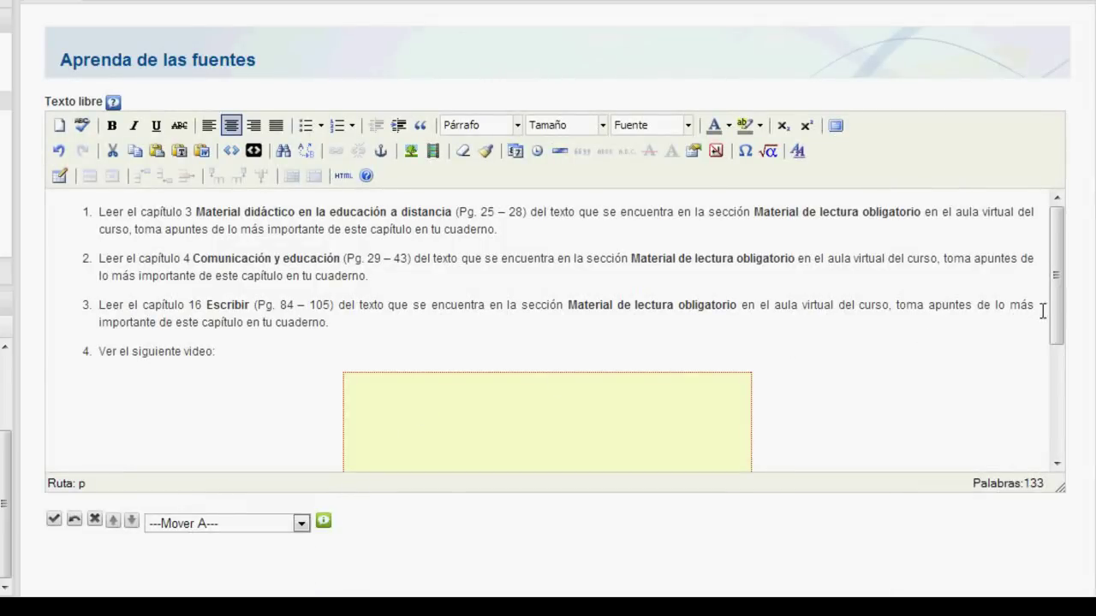
left_click_drag(1065, 299, 1059, 403)
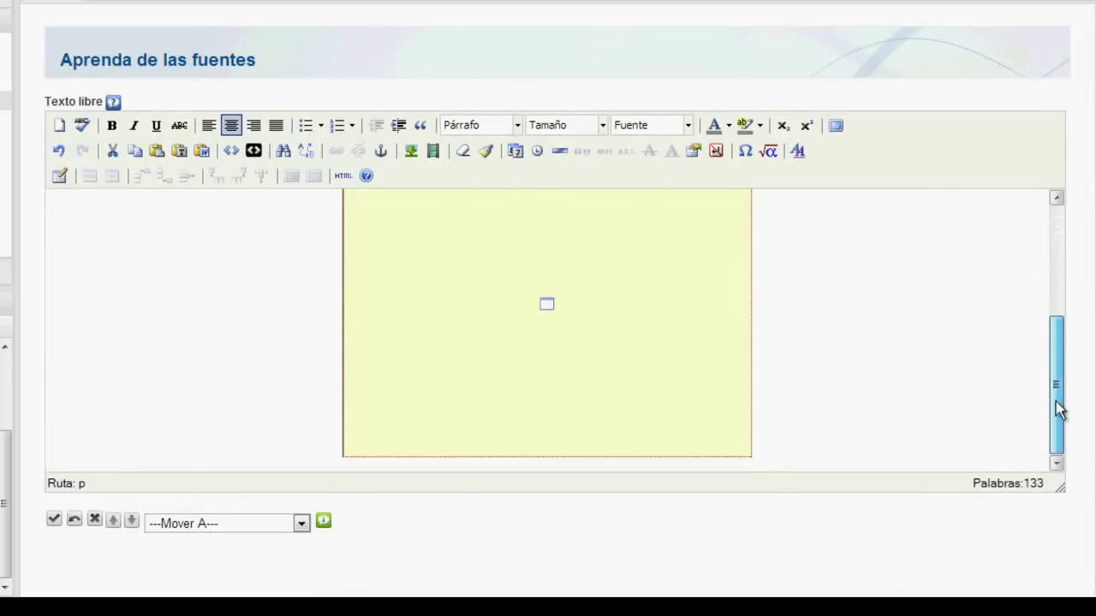
left_click(54, 520)
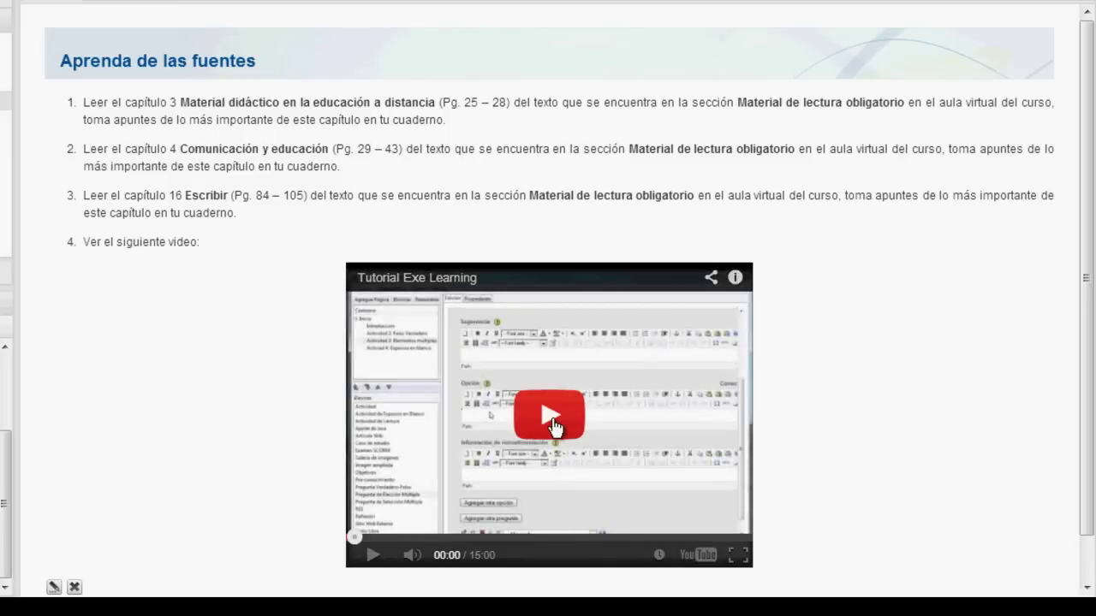
- Play the embedded video on the Aprenda de las fuentes page briefly to test it, and pause it
left_click(552, 420)
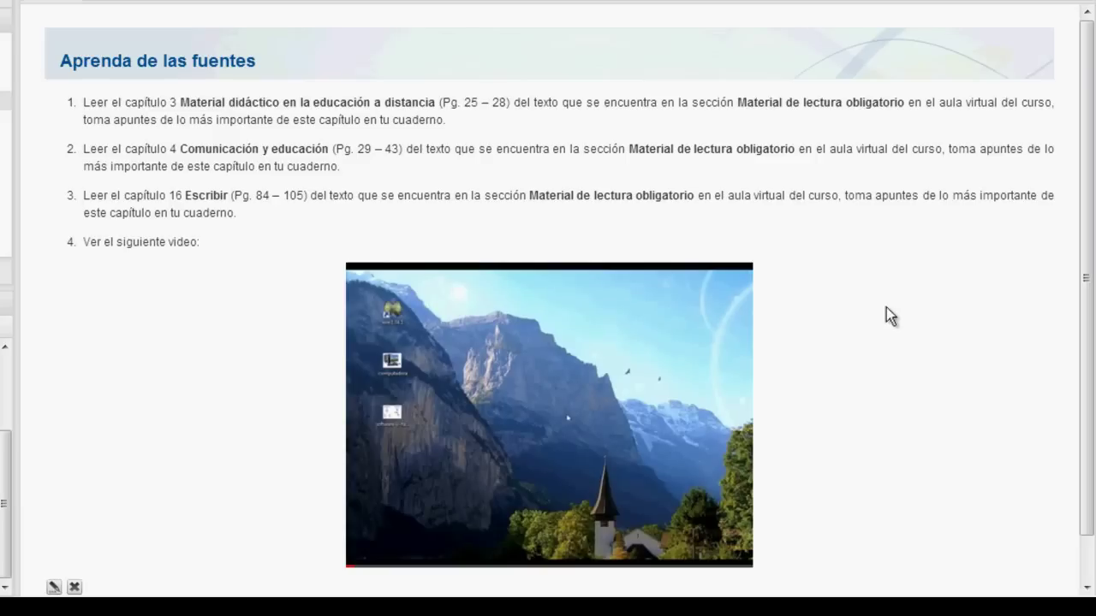
mouse_move(536, 431)
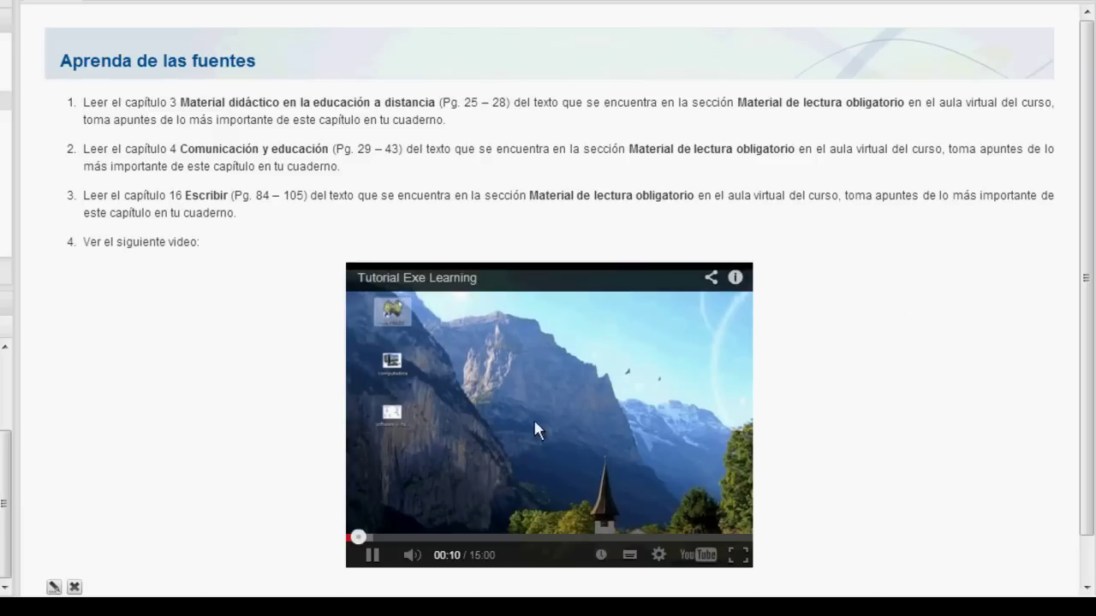
left_click(372, 557)
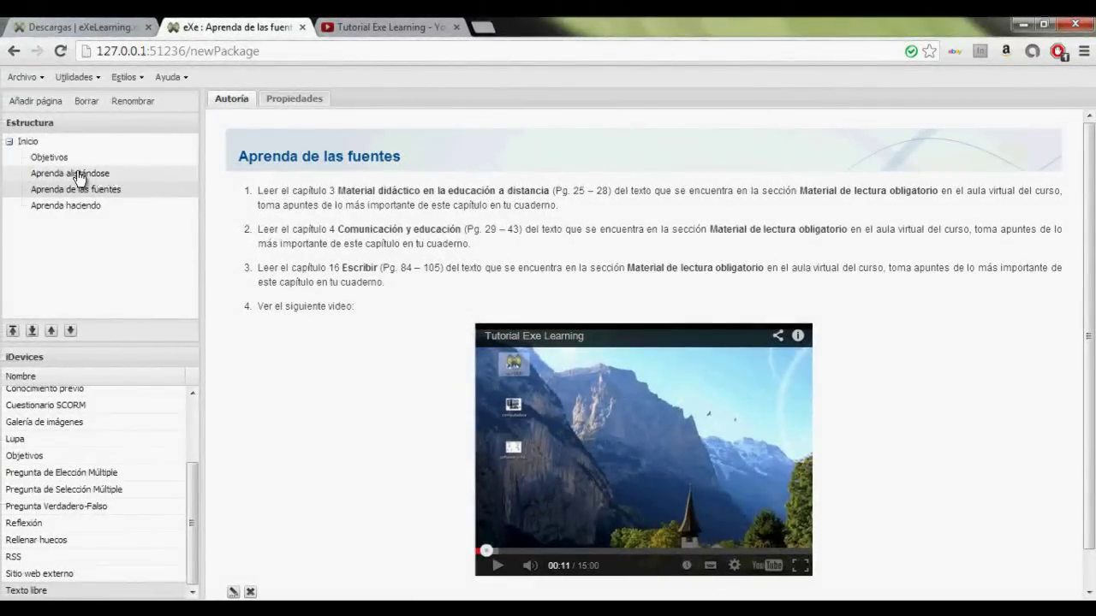
left_click(28, 142)
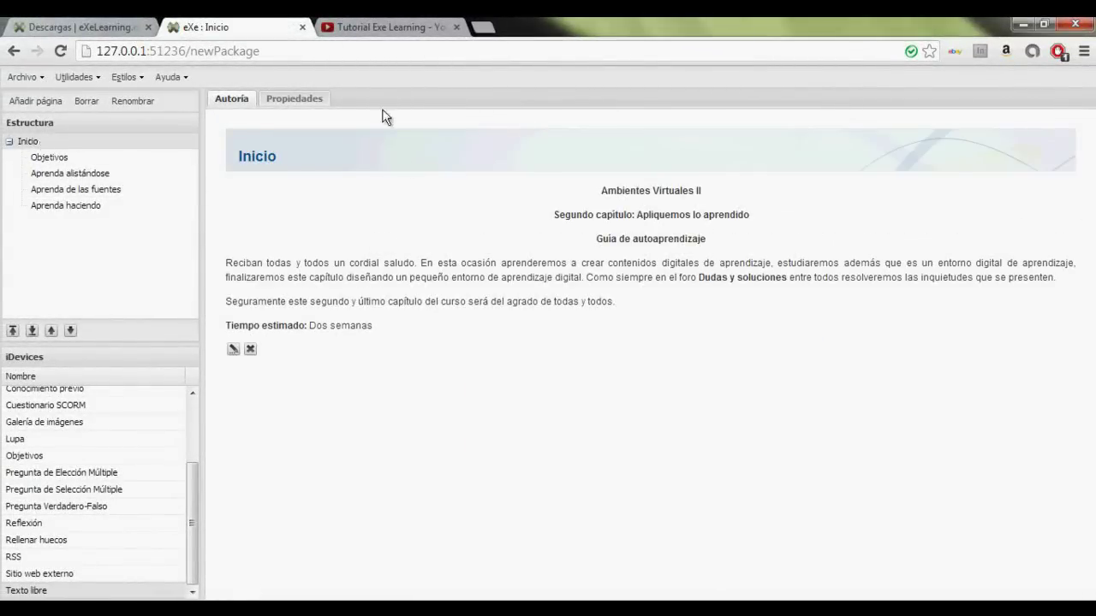
left_click(363, 26)
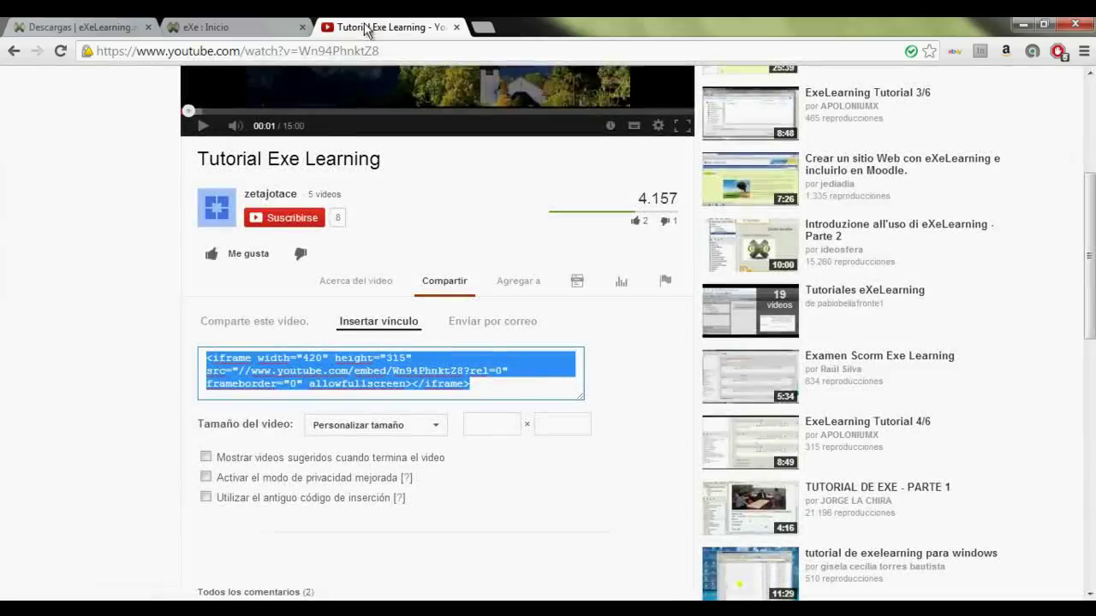
left_click(671, 53)
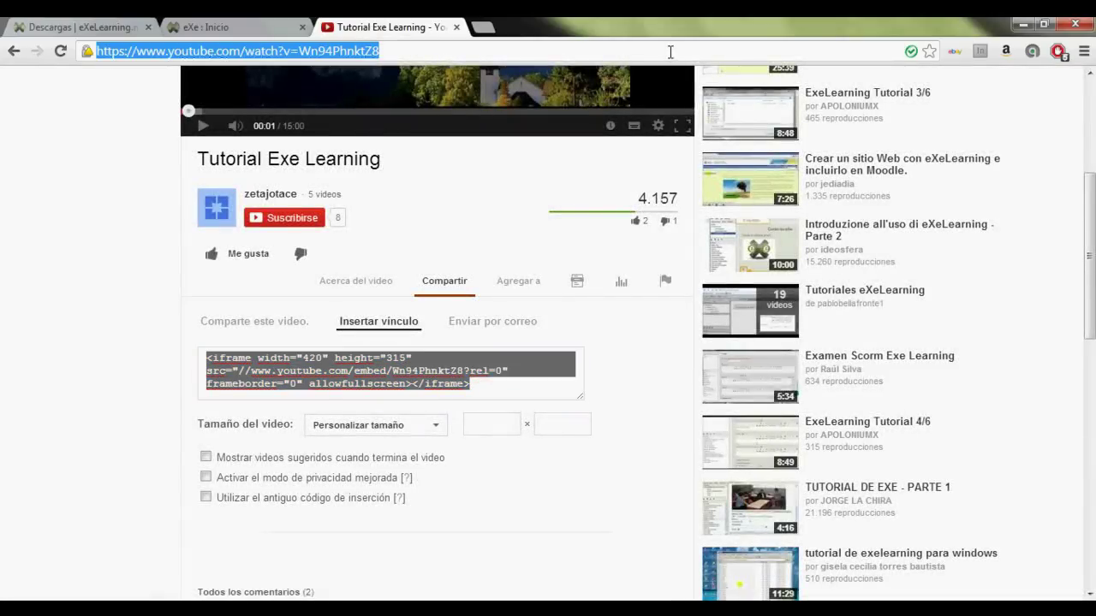
type("www.google.com.co")
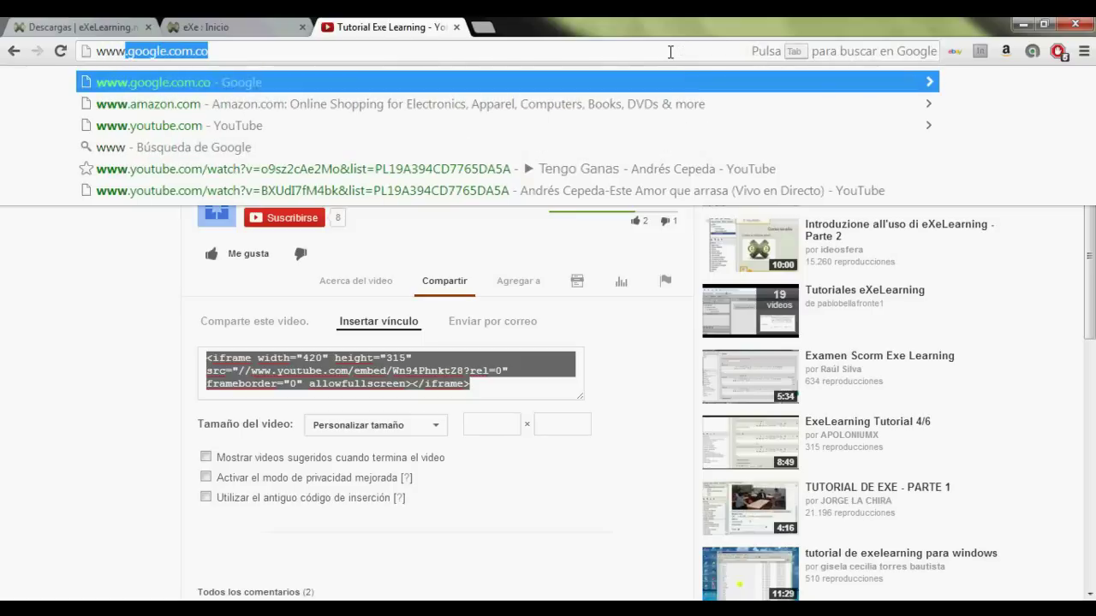
key("Return")
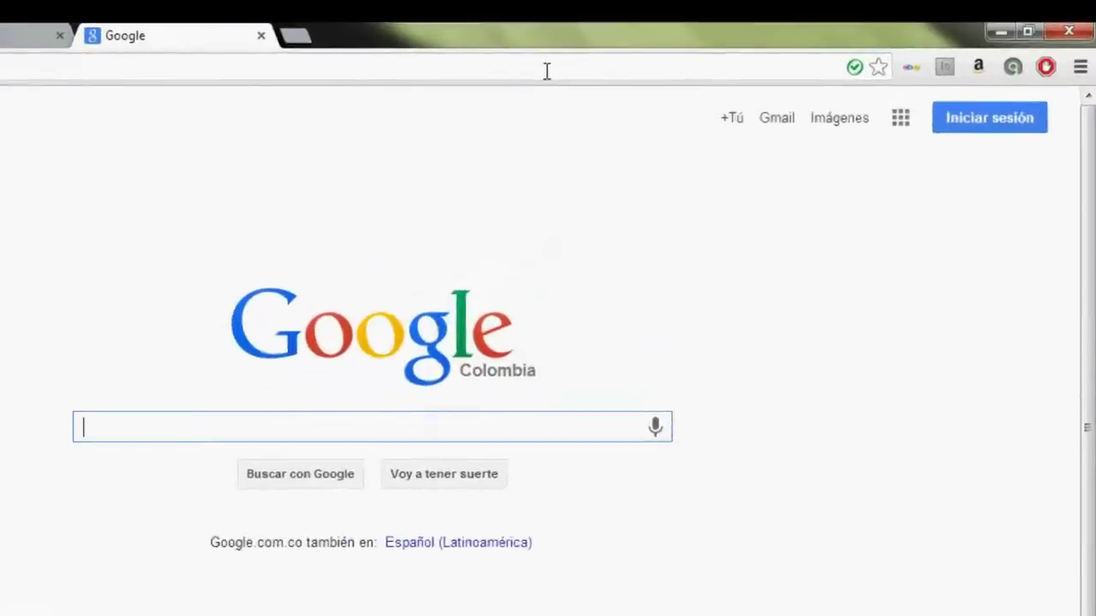
left_click(839, 118)
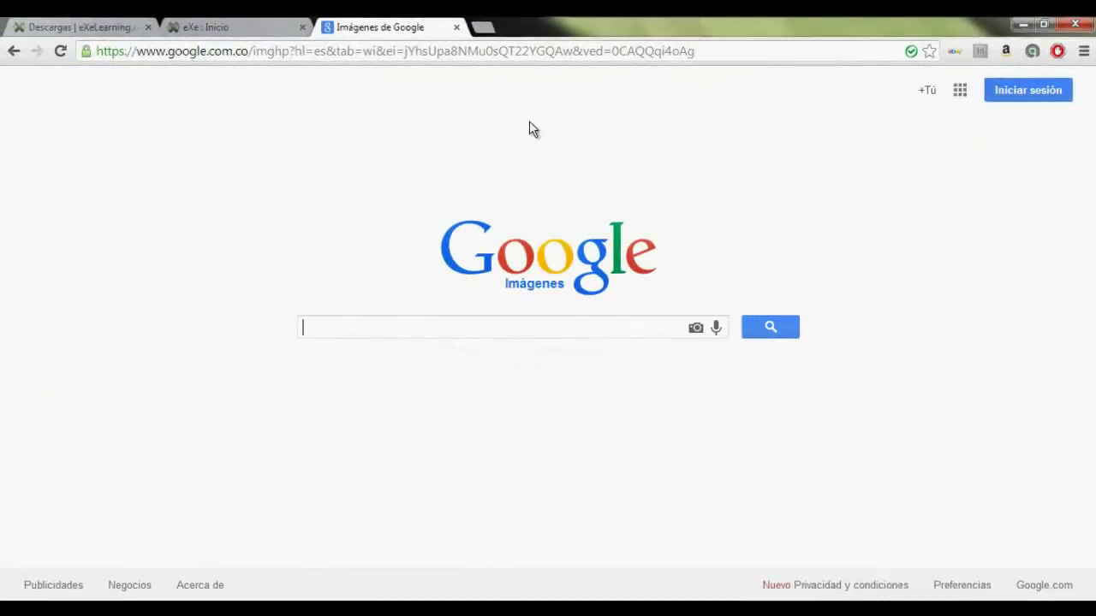
- Search Google Imágenes for "exelearning logo" using the matching suggestion for "exelearning"
type("exelearning")
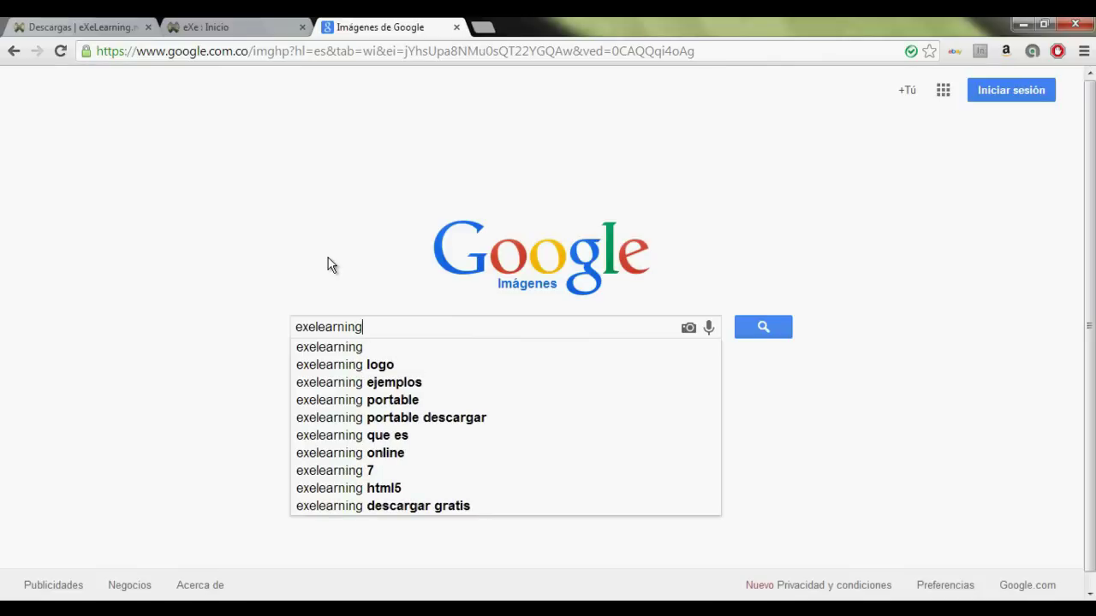
key("Down")
key("Down")
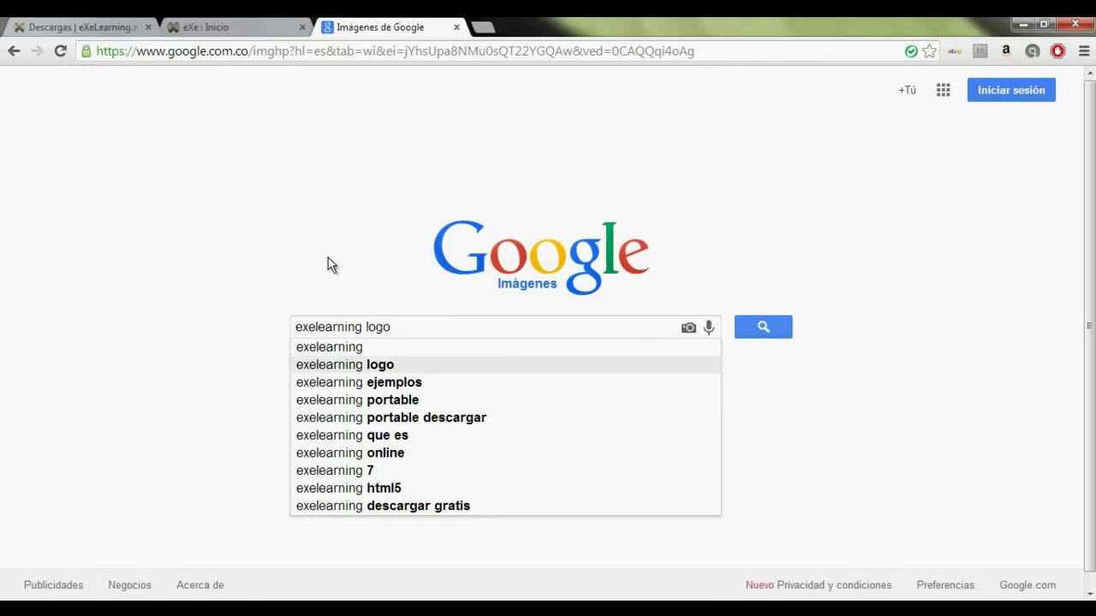
key("Return")
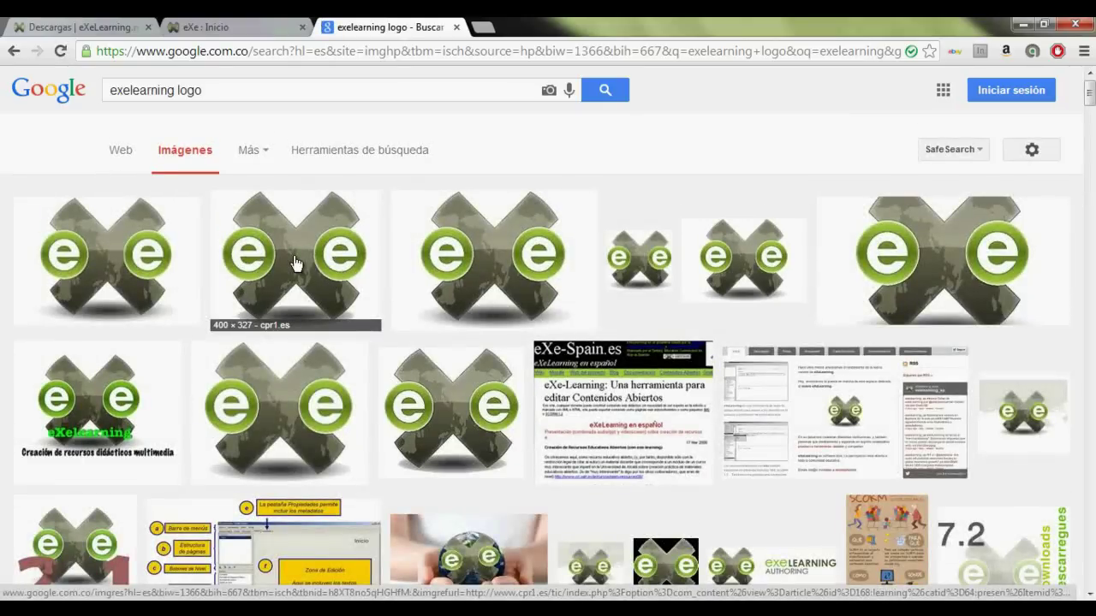
- Open the 400 × 327 eXe logo from cpr1.es at full size and start saving the image
left_click(274, 225)
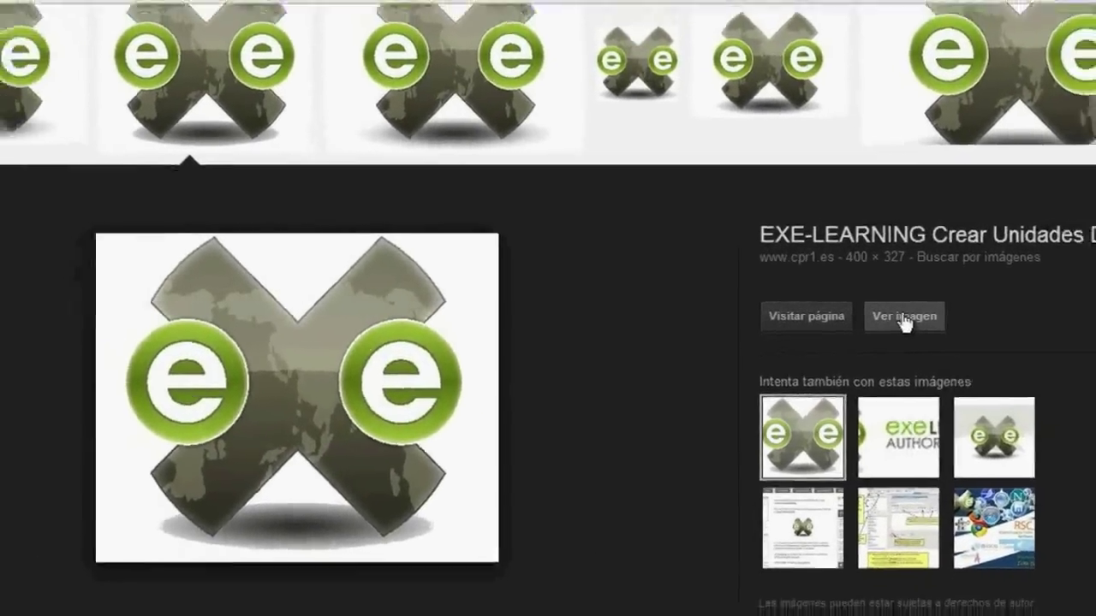
left_click(929, 318)
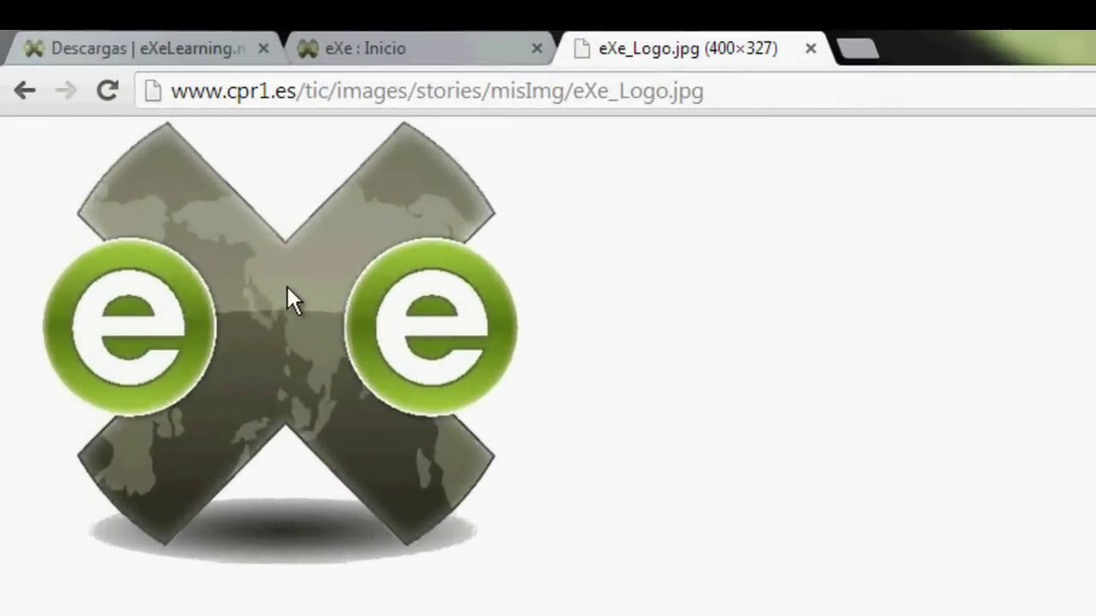
right_click(287, 288)
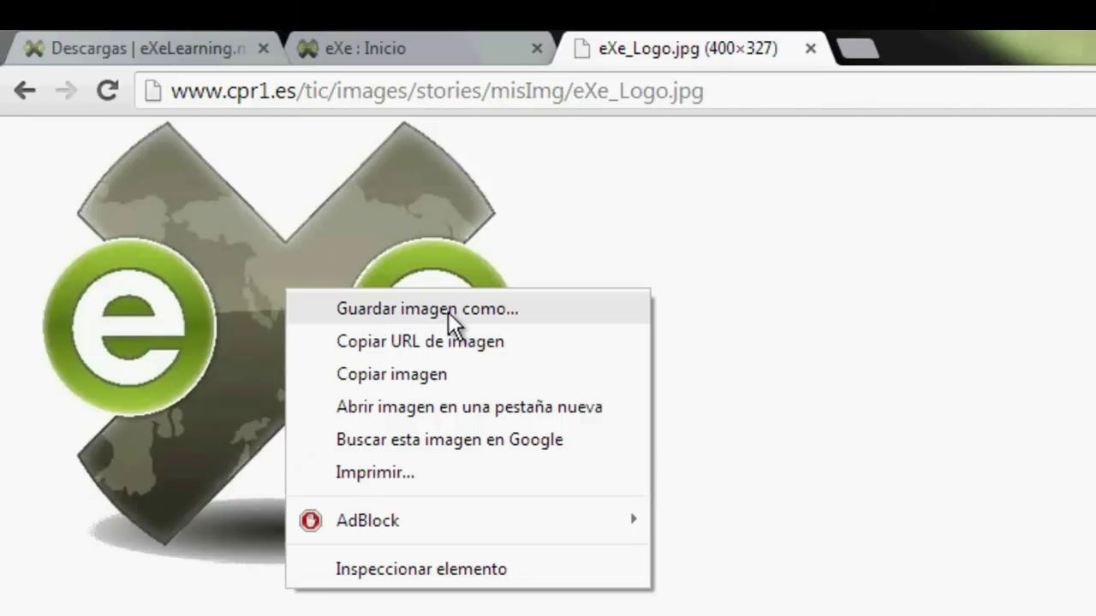
left_click(449, 314)
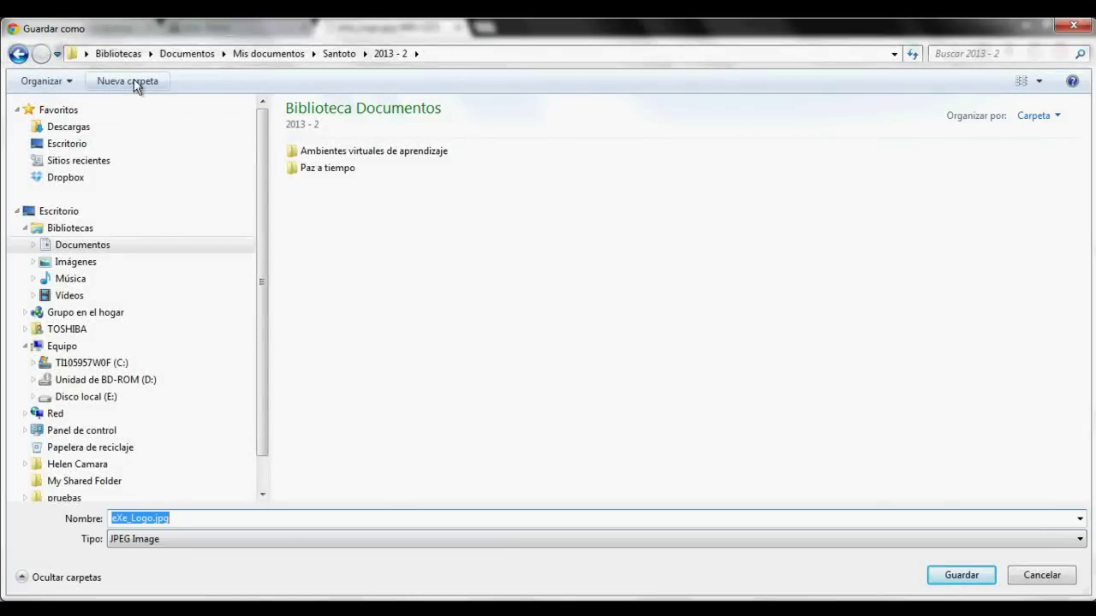
- Create a folder named "Objeto de aprendizaje" inside the 2013 - 2 folder and open it
left_click(133, 80)
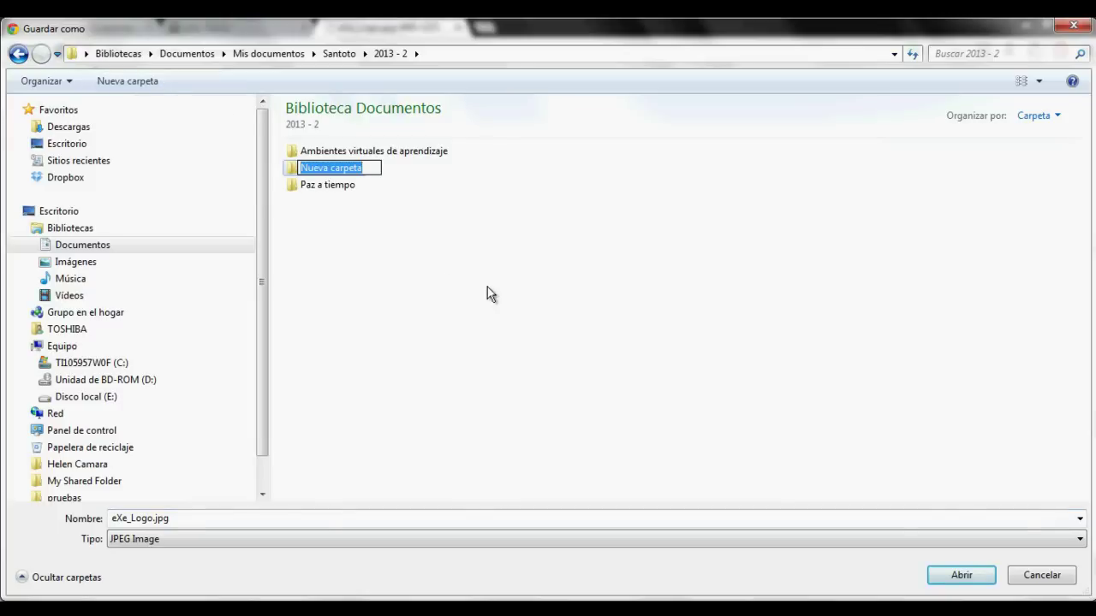
type("O")
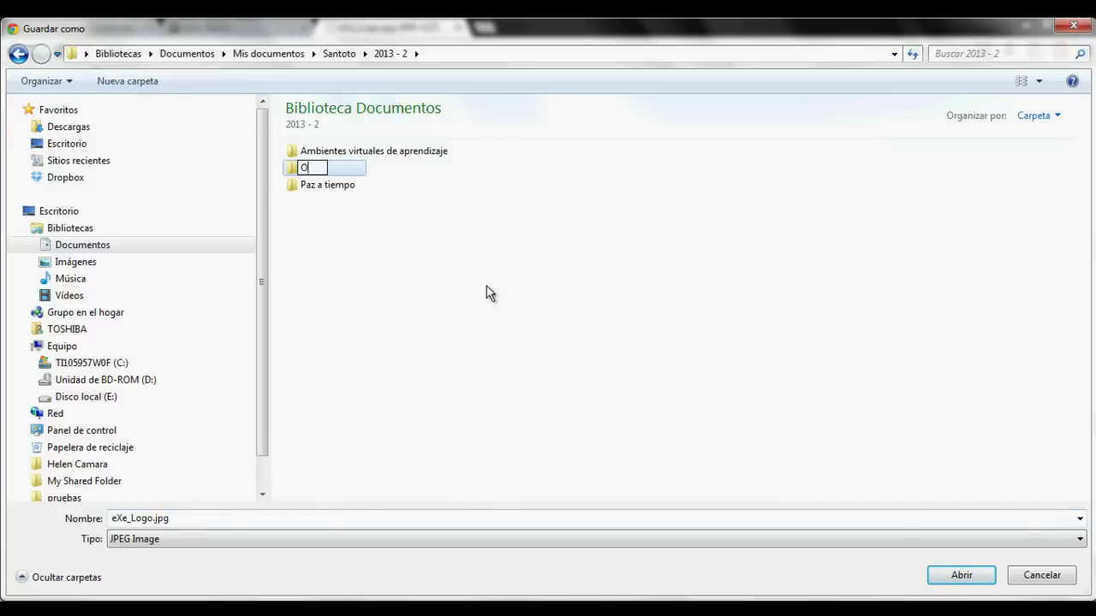
type("bjeto de apren")
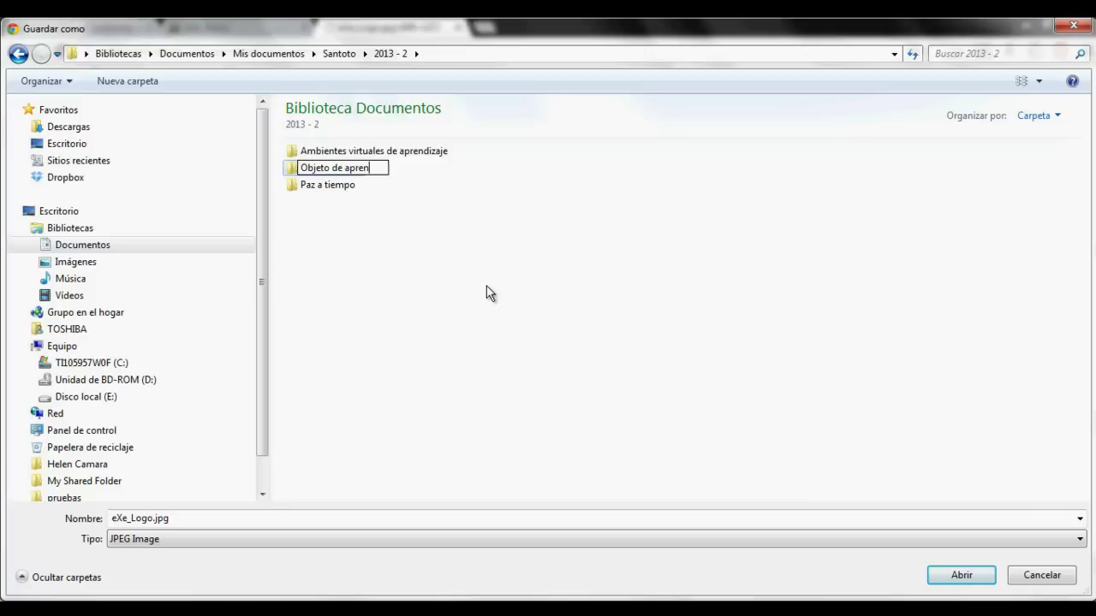
type("dizaje")
key("Return")
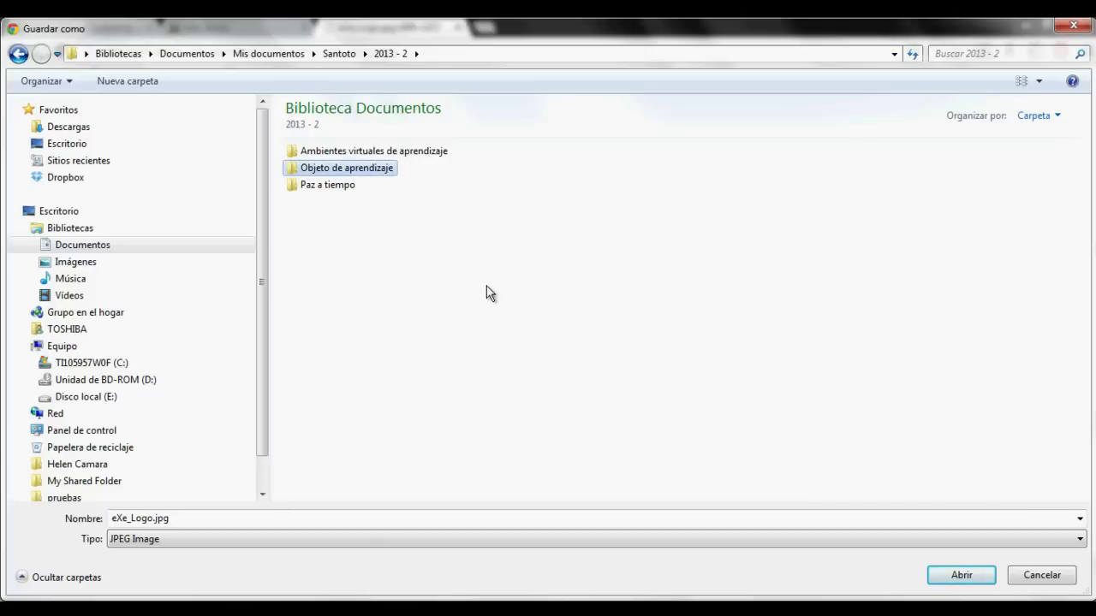
double_click(293, 168)
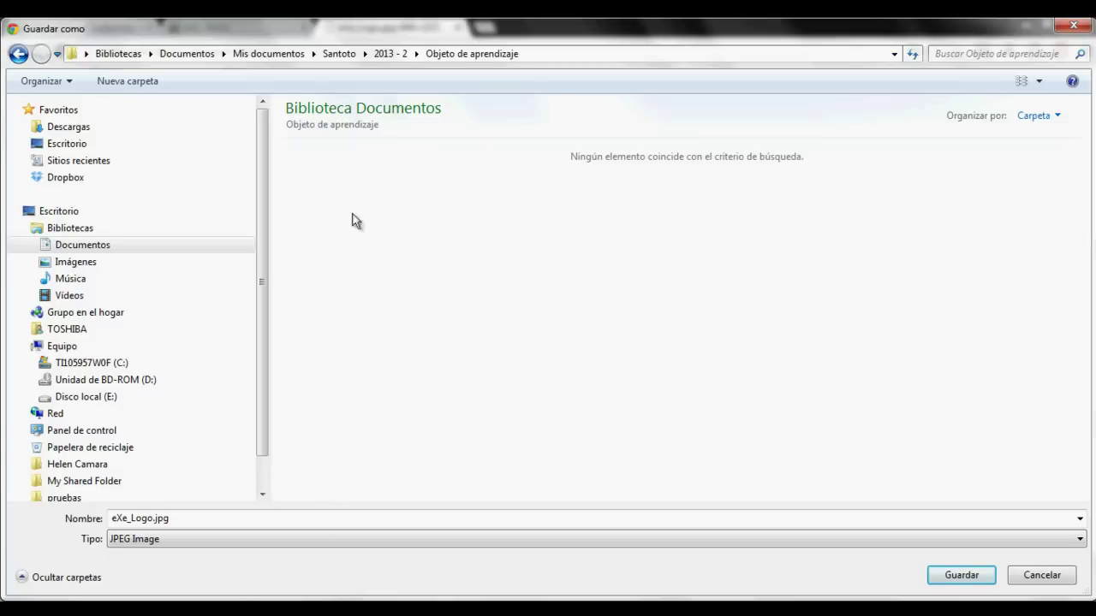
- Create a subfolder named "Imagenes" and save eXe_Logo.jpg in it
left_click(127, 80)
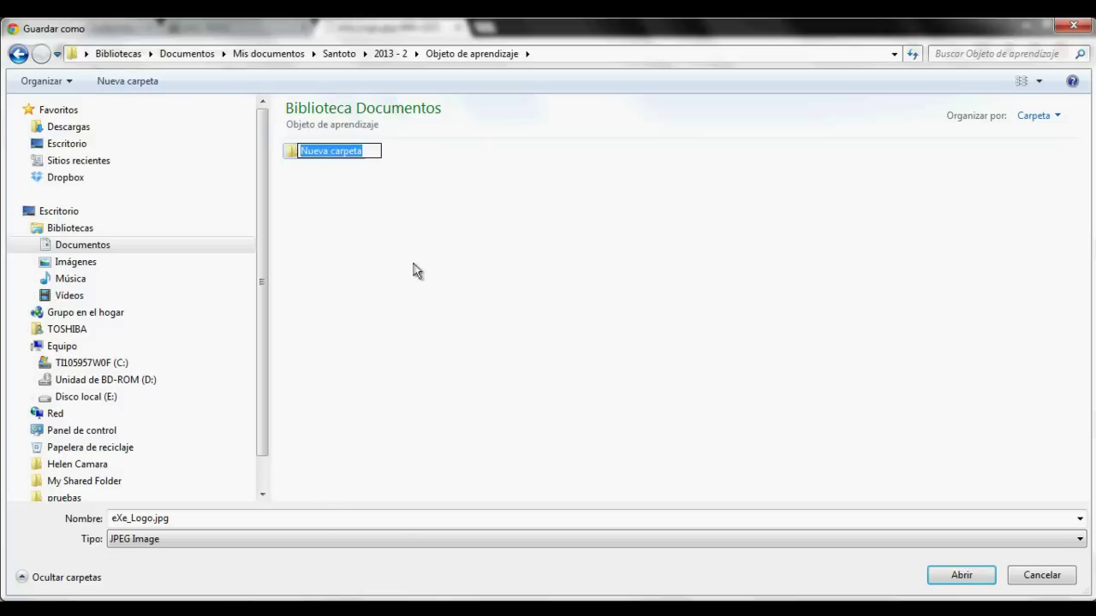
type("Imagenes")
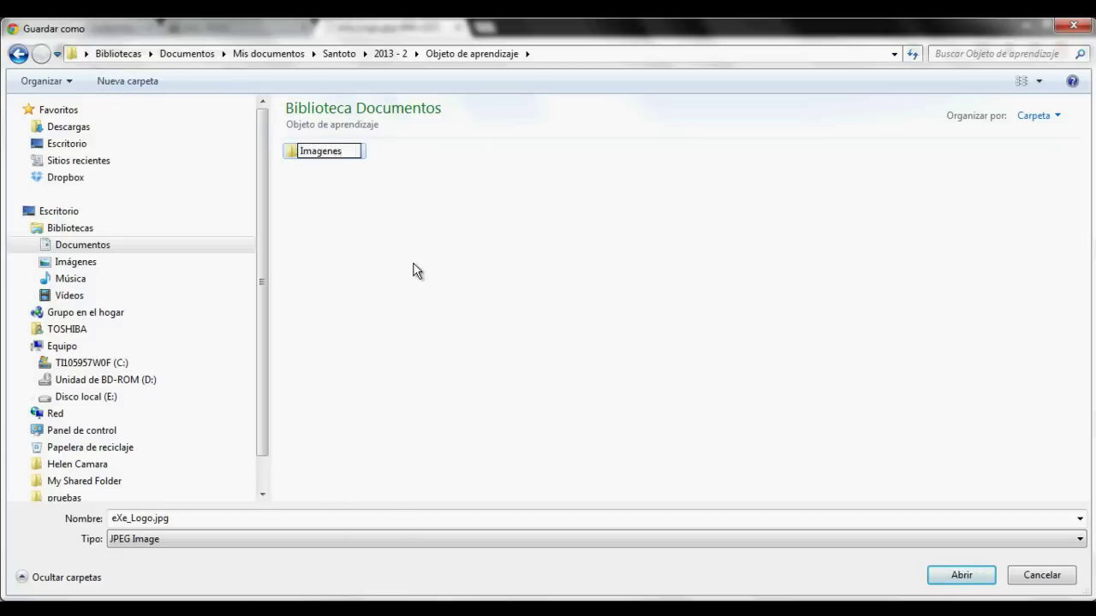
key("Return")
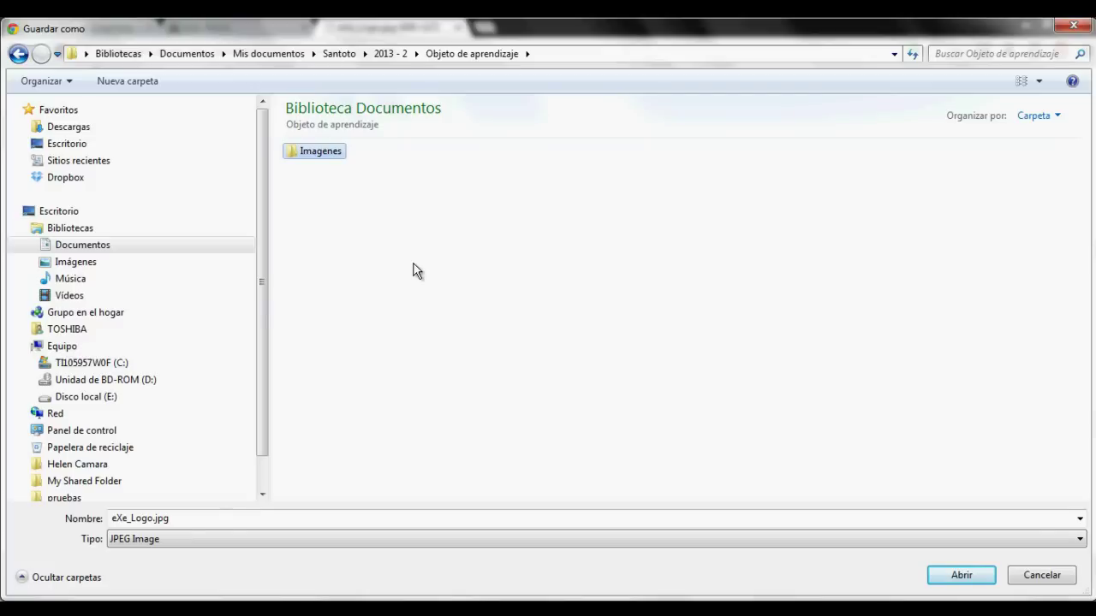
key("Return")
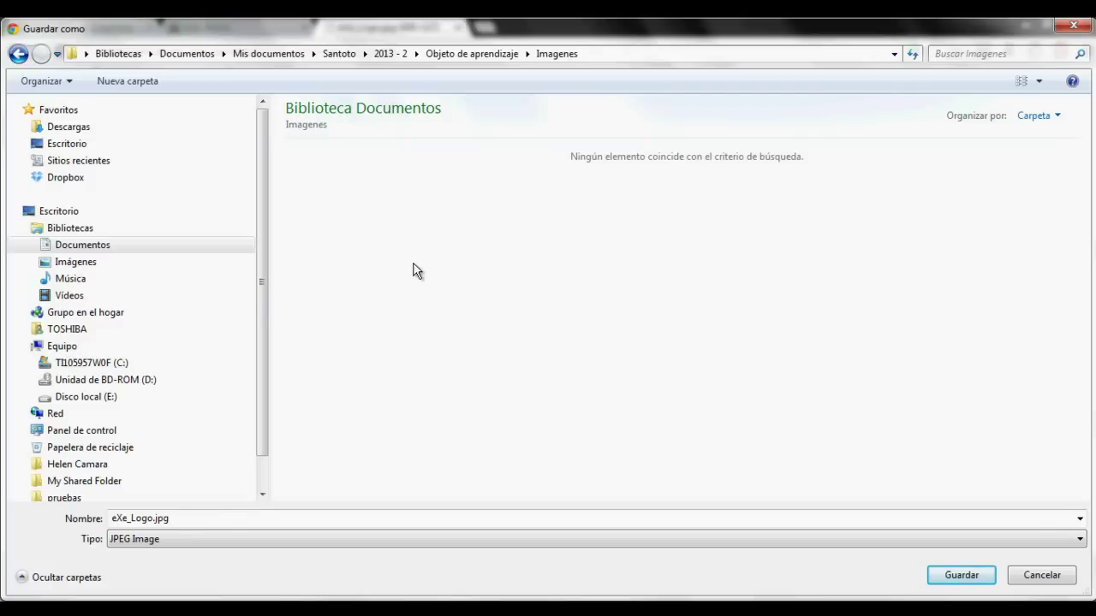
left_click(952, 576)
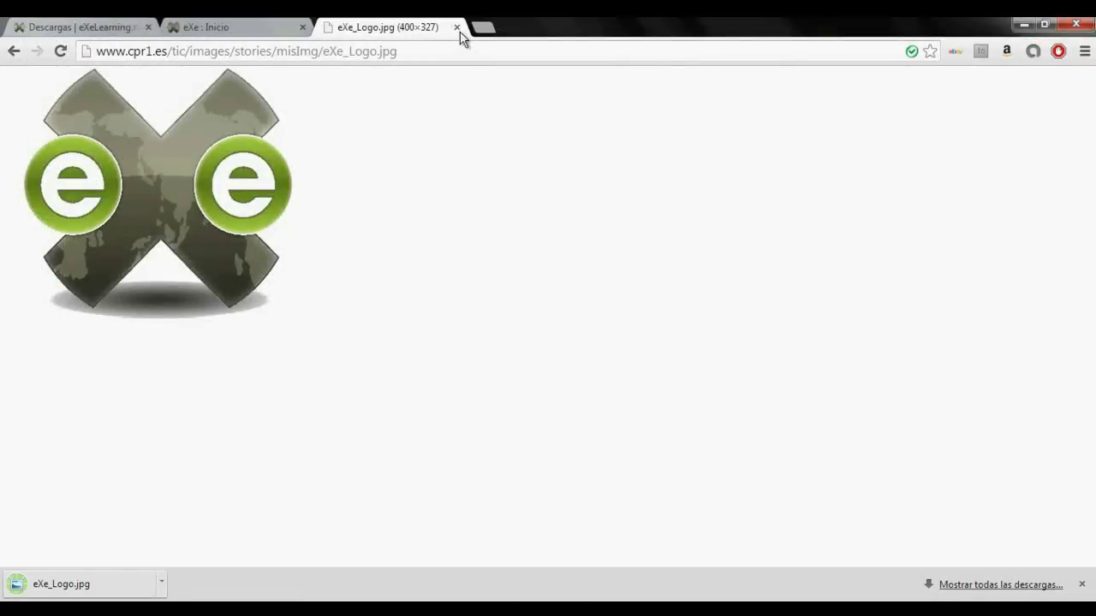
- Return to the eXe course, edit Inicio's text block, and start inserting an image before the paragraph beginning "Reciban todas y todos"
left_click(233, 26)
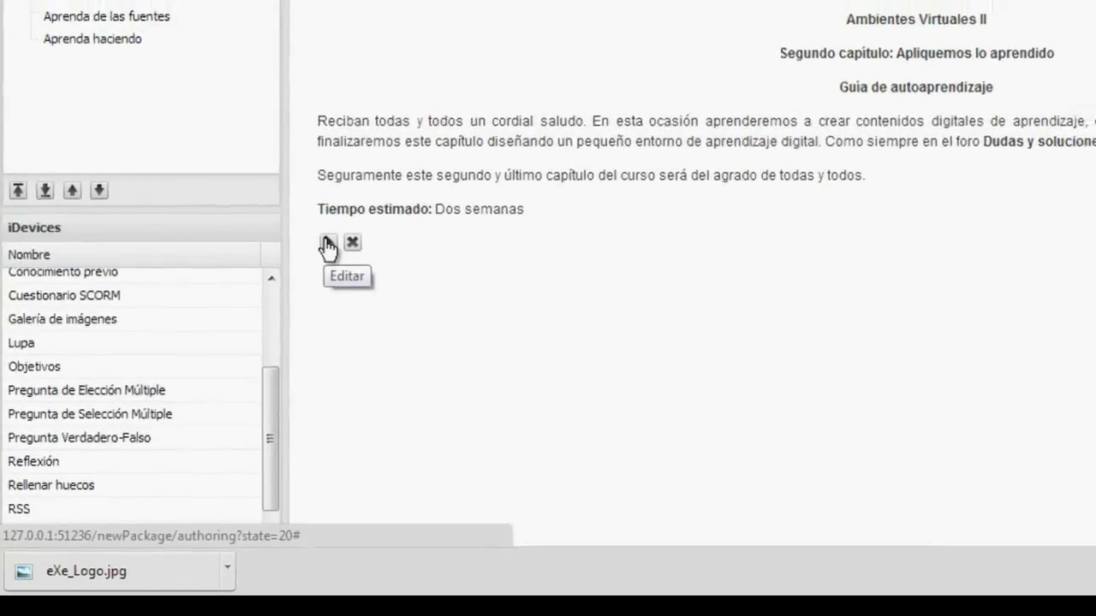
left_click(336, 237)
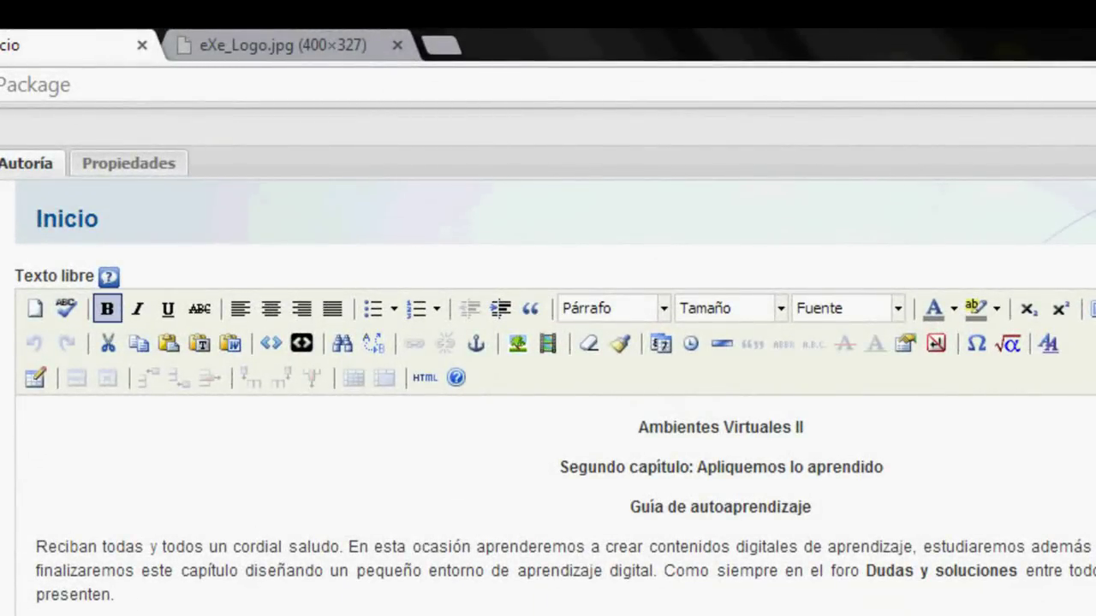
left_click(35, 546)
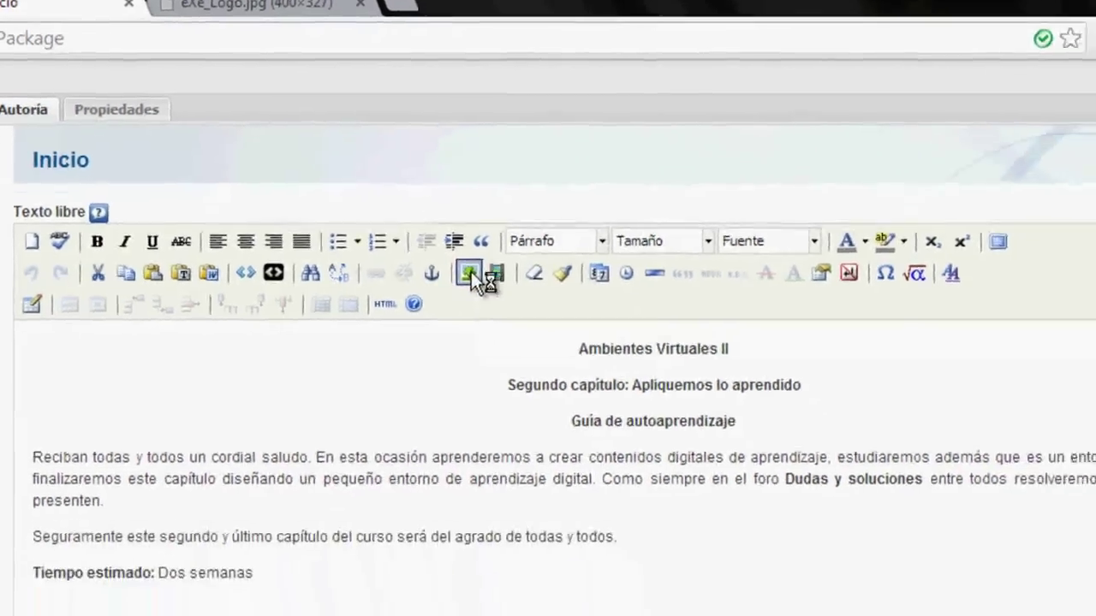
left_click(519, 340)
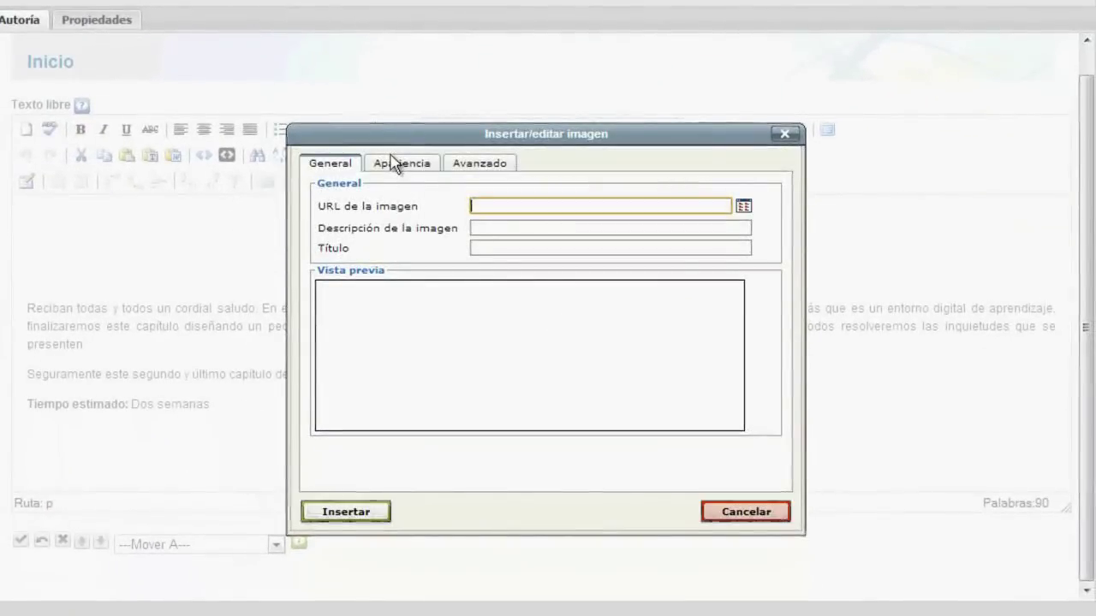
- Choose eXe_Logo.jpg from Santoto, 2013 - 2, Objeto de aprendizaje, Imagenes as the image source
left_click(743, 207)
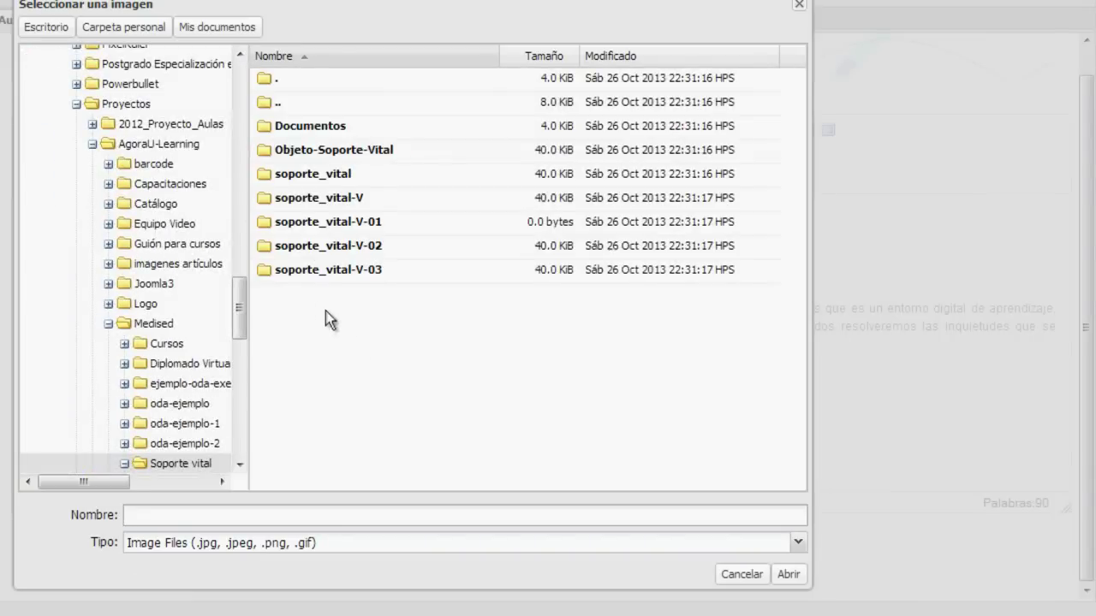
left_click_drag(239, 306, 240, 218)
scroll(239, 218, "up", 7)
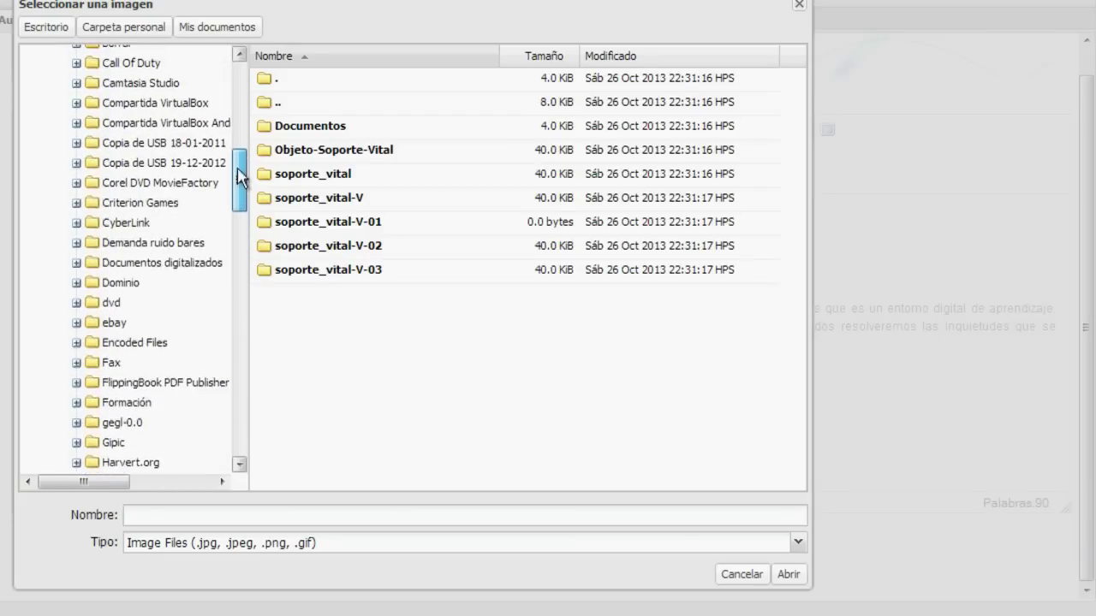
left_click_drag(240, 223, 255, 408)
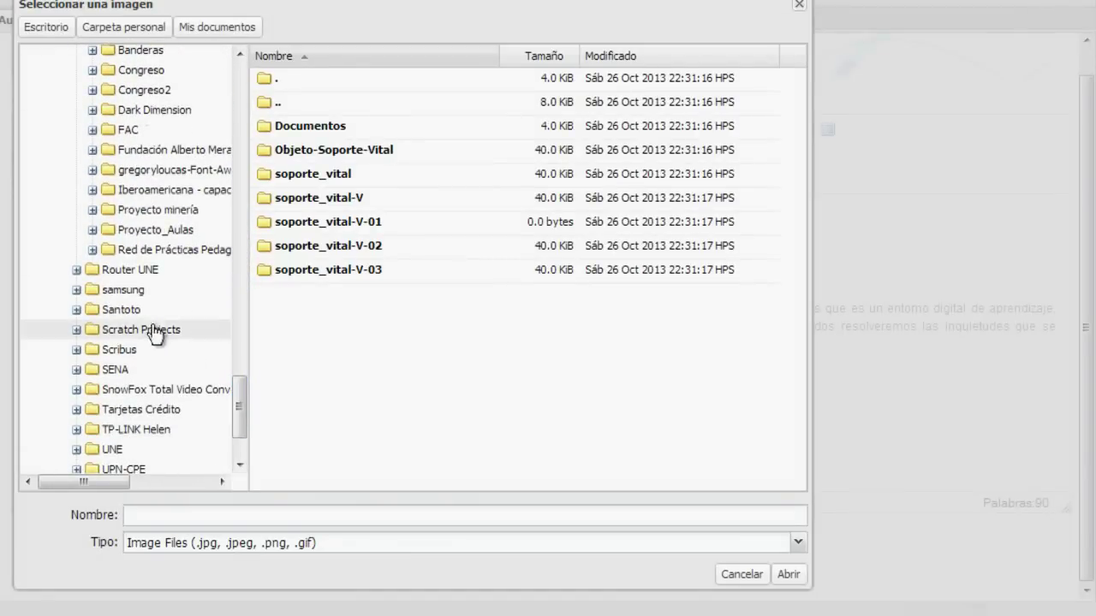
left_click(123, 312)
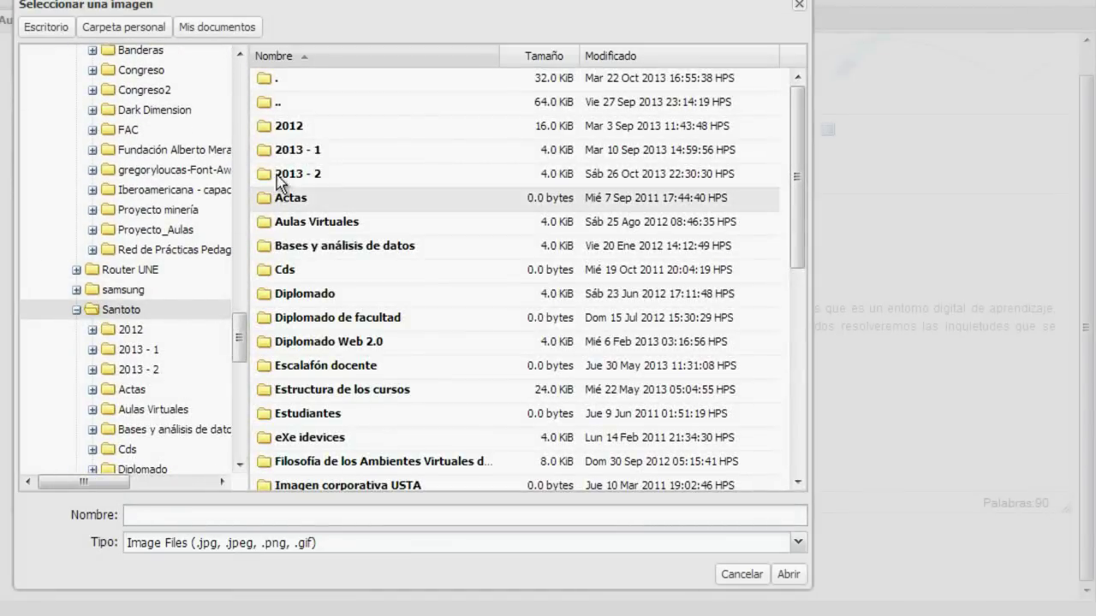
double_click(285, 175)
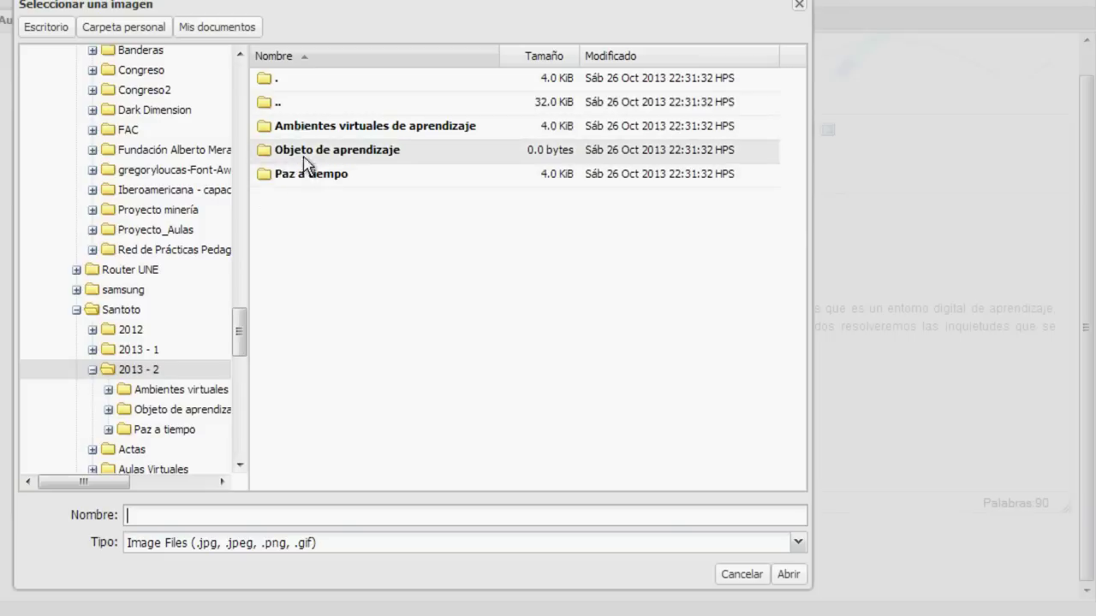
double_click(310, 156)
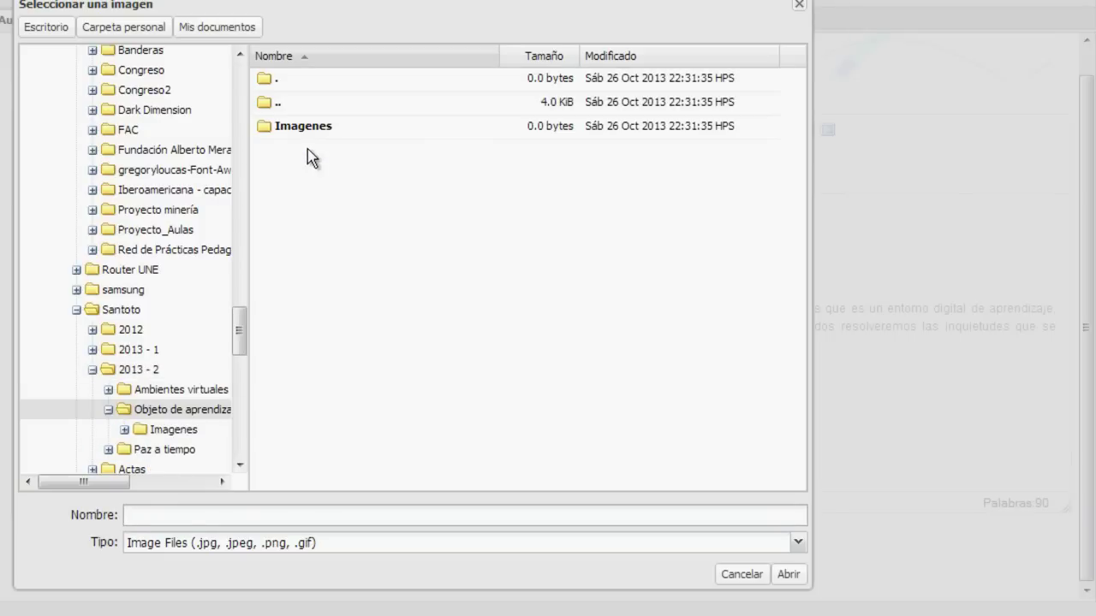
double_click(306, 130)
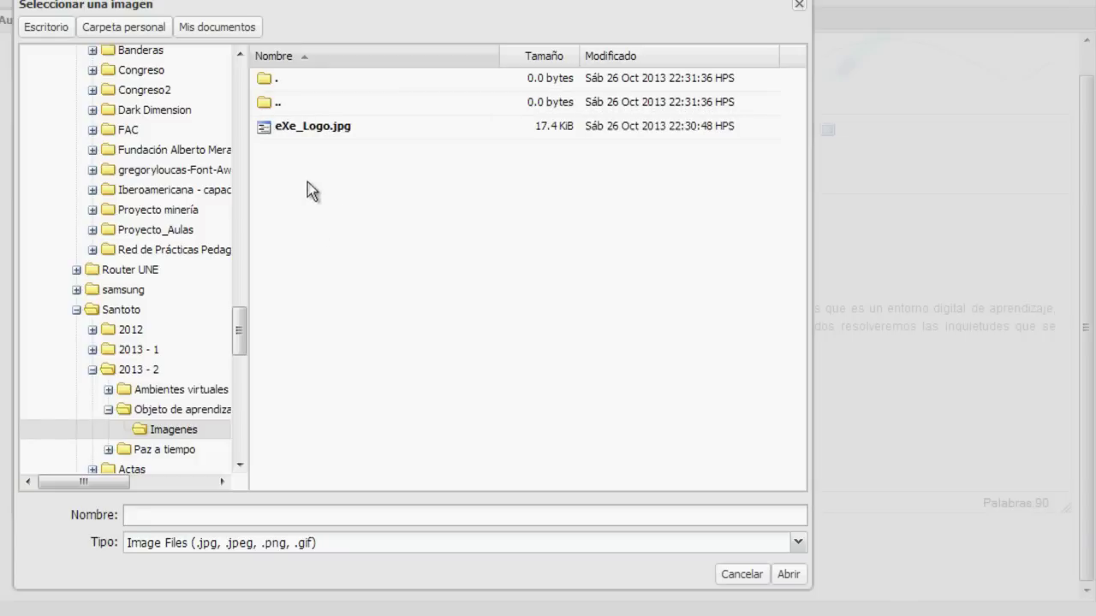
left_click(308, 134)
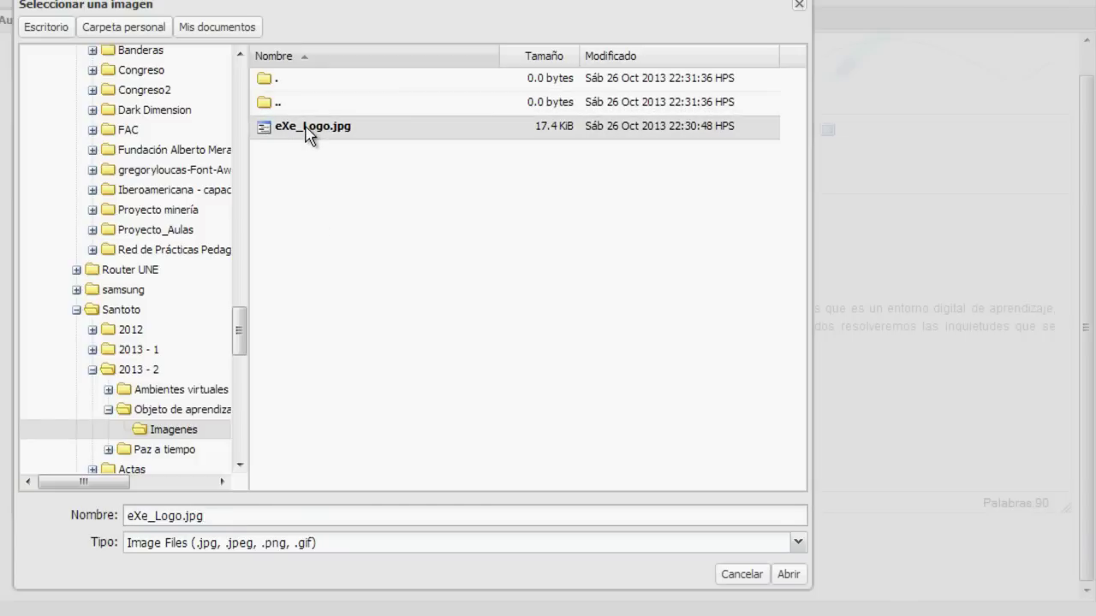
left_click(793, 574)
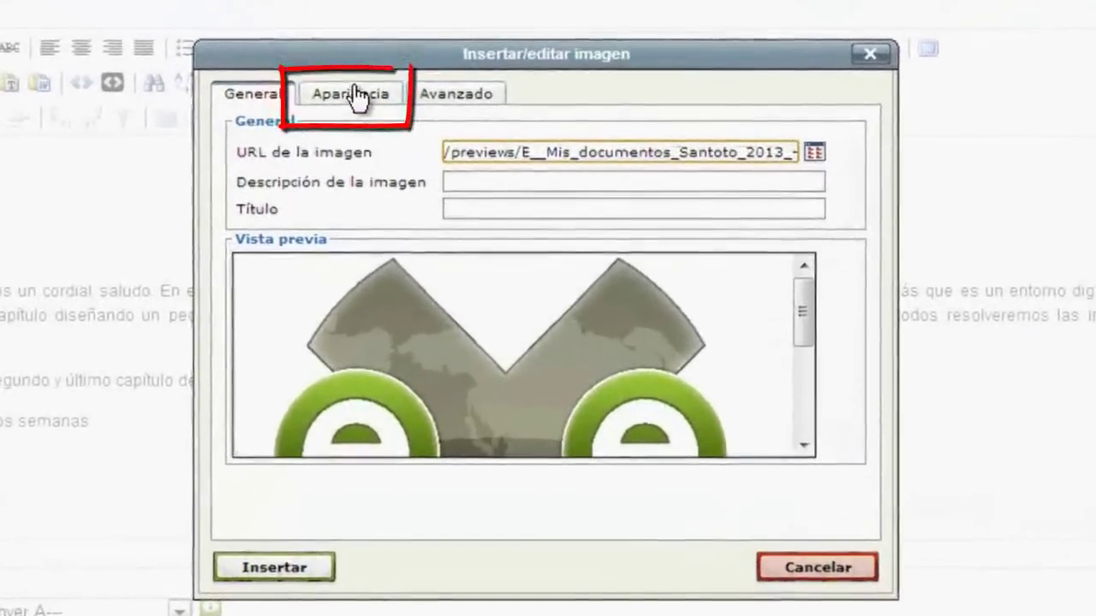
- Set the image's width to 200 px with locked proportions, its alignment to Izquierda, and its horizontal space to 2
left_click(406, 166)
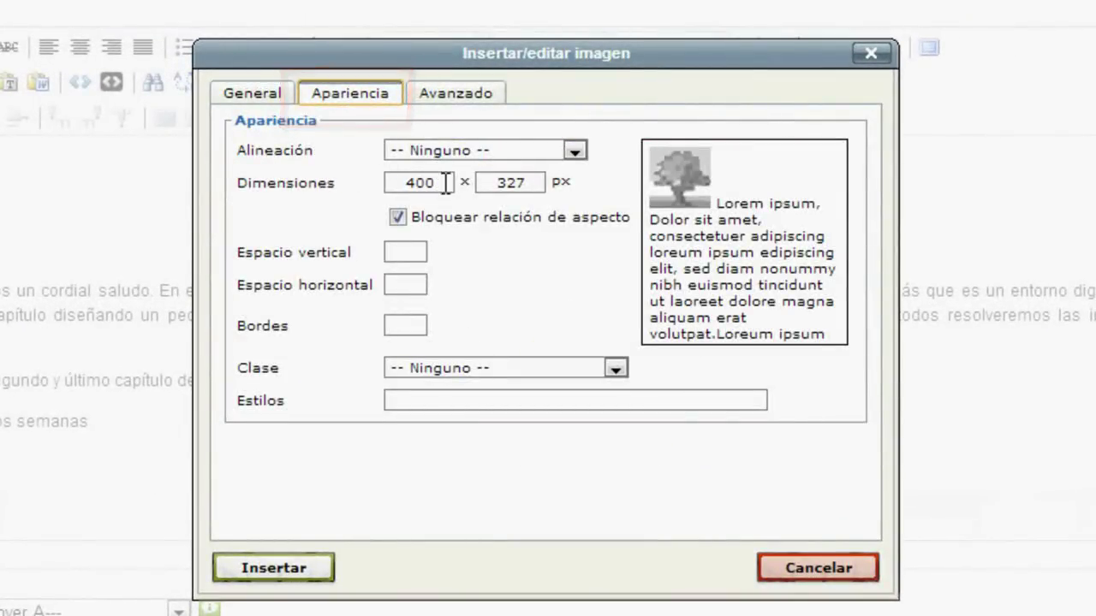
left_click_drag(441, 183, 388, 186)
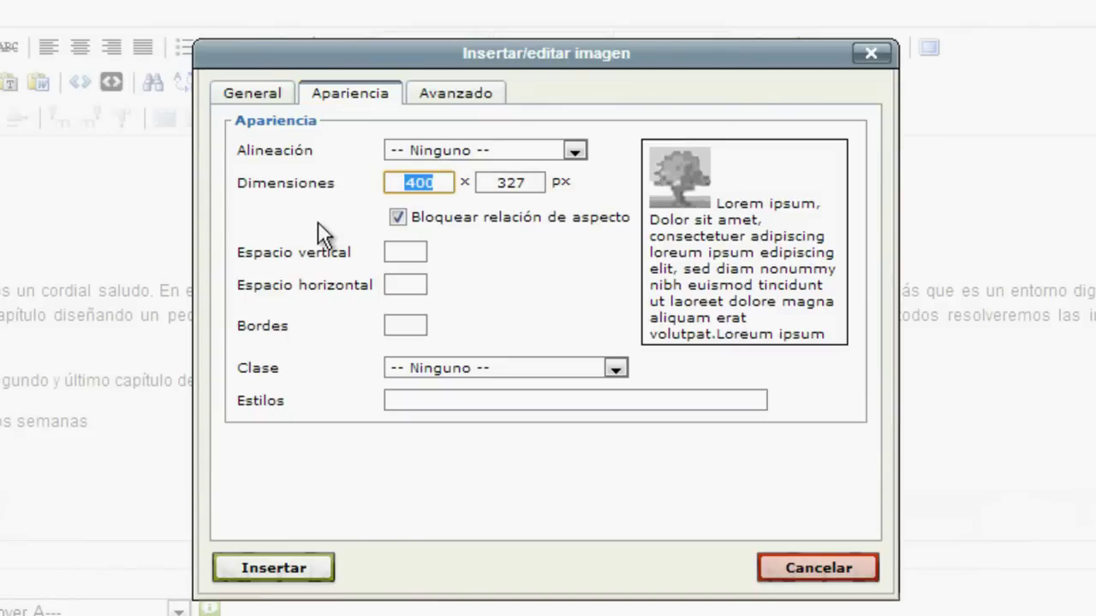
type("200")
left_click(508, 188)
left_click(576, 151)
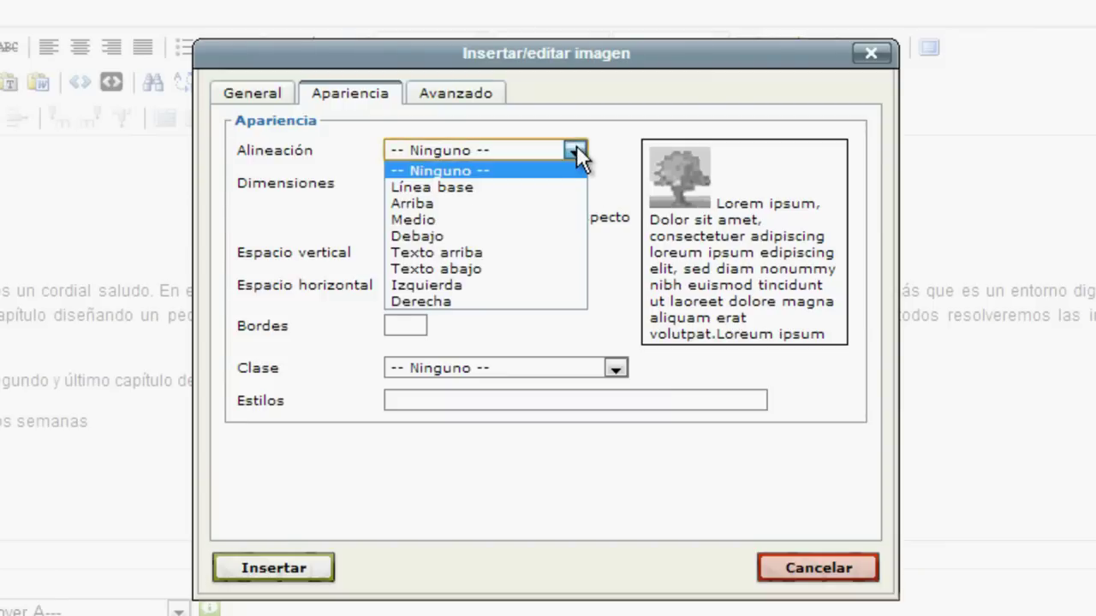
left_click(488, 283)
left_click(417, 284)
type("2")
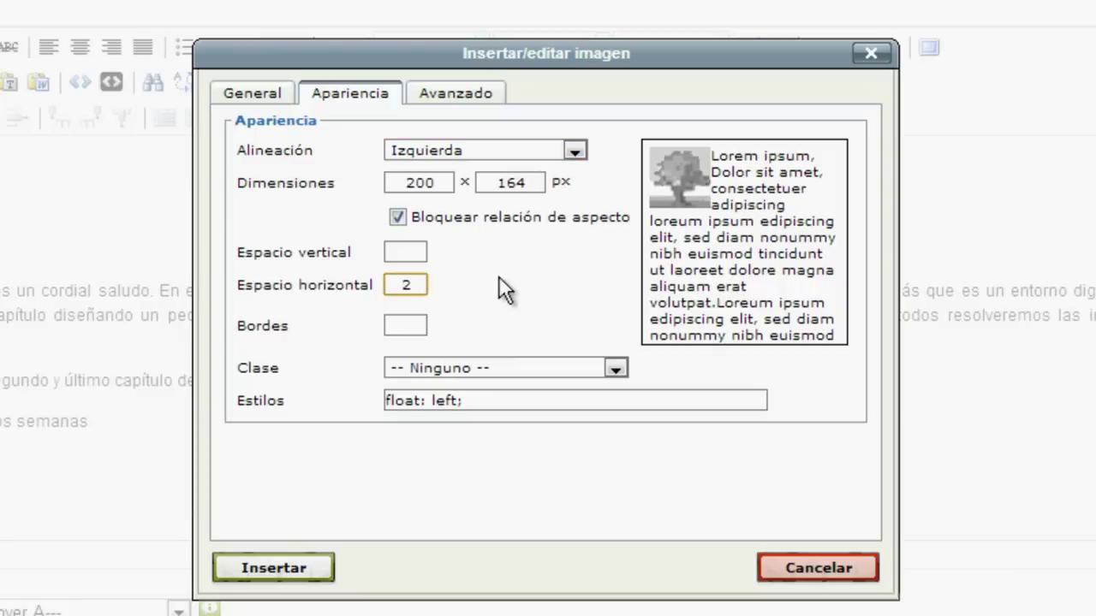
- Insert the logo without an image description and save the Inicio text block
left_click(316, 569)
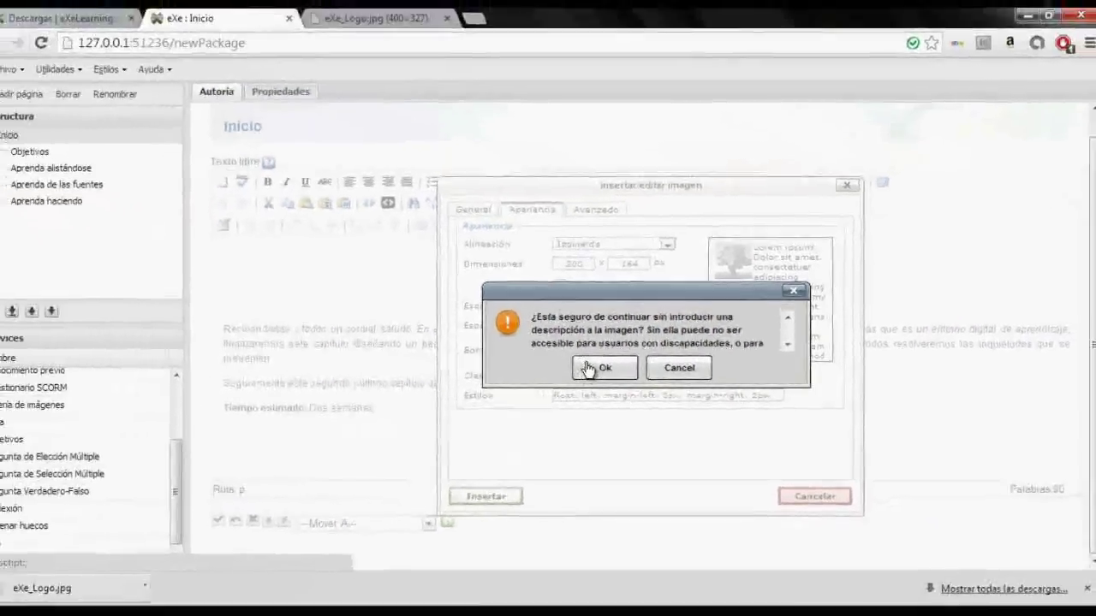
left_click(589, 368)
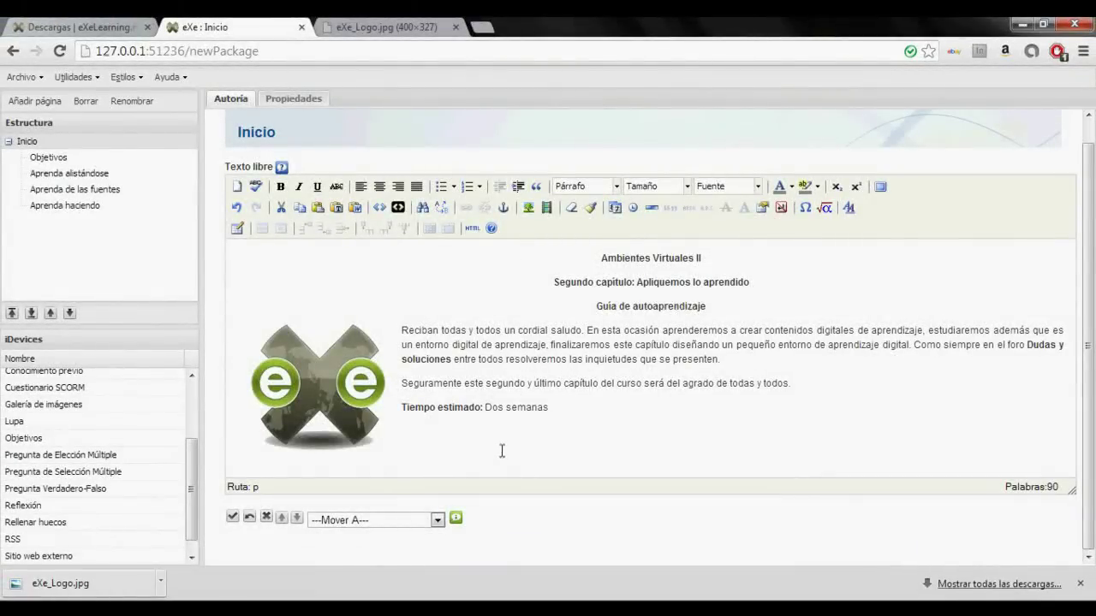
left_click(233, 517)
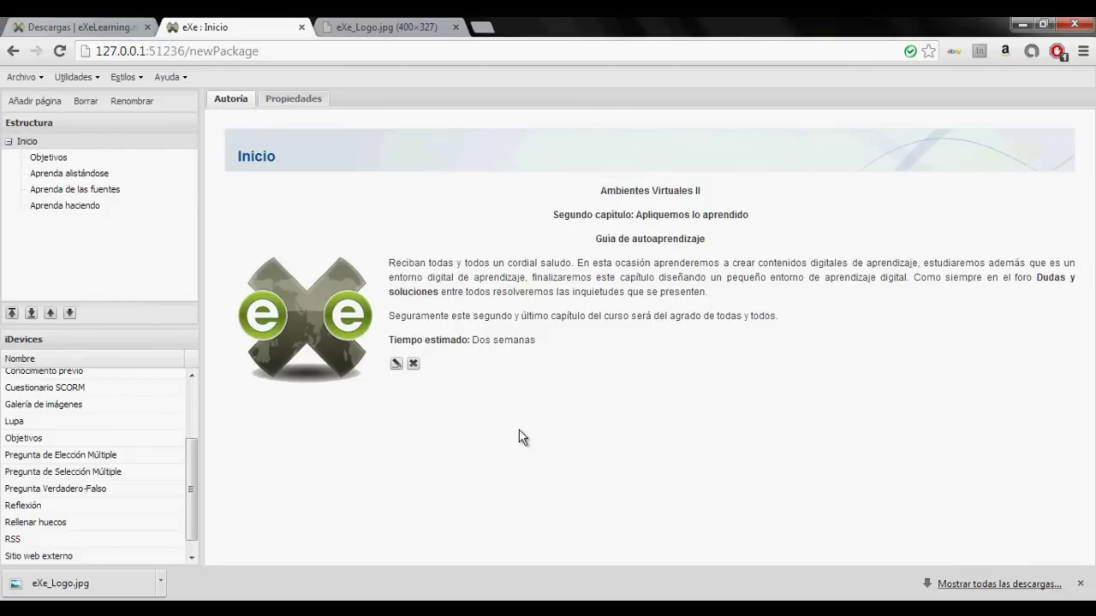
- Rename the Inicio page as "Objetos de aprendizaje"
left_click(29, 143)
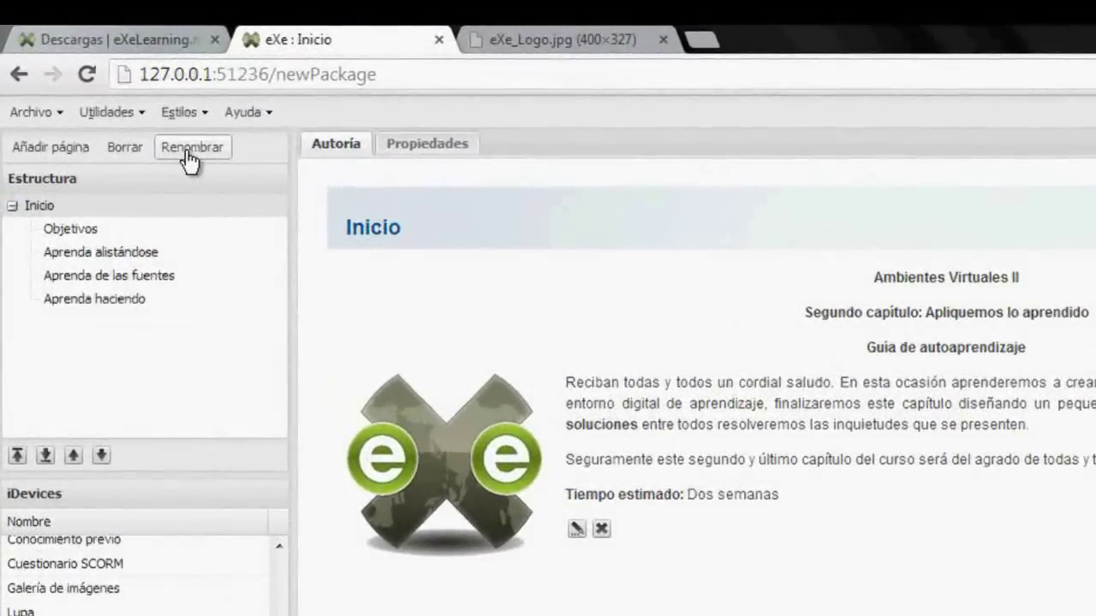
left_click(132, 103)
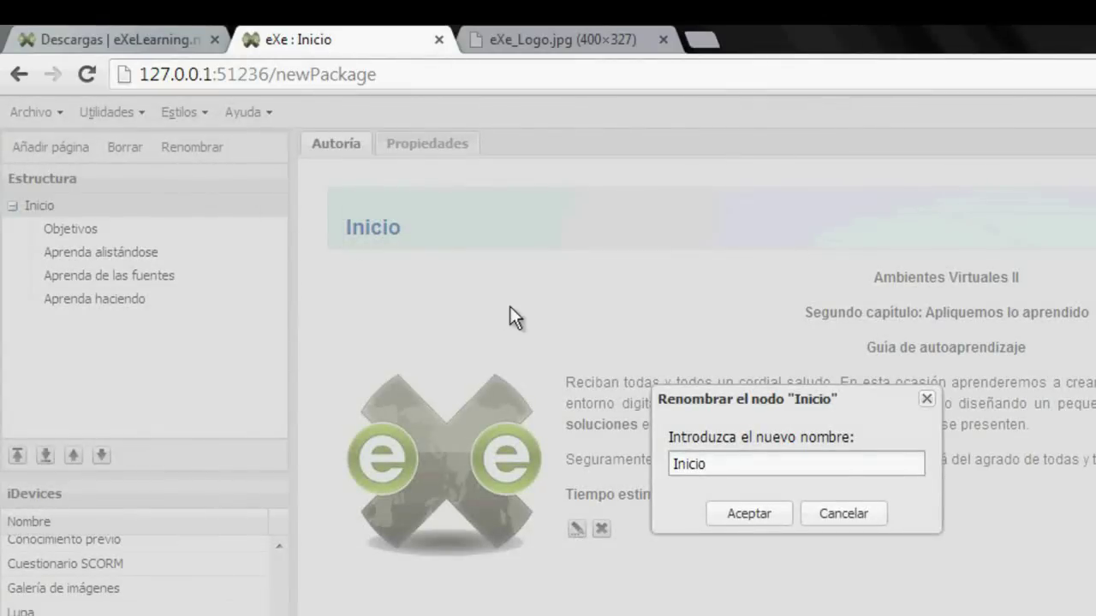
key("BackSpace")
key("BackSpace")
key("BackSpace")
key("BackSpace")
key("BackSpace")
key("BackSpace")
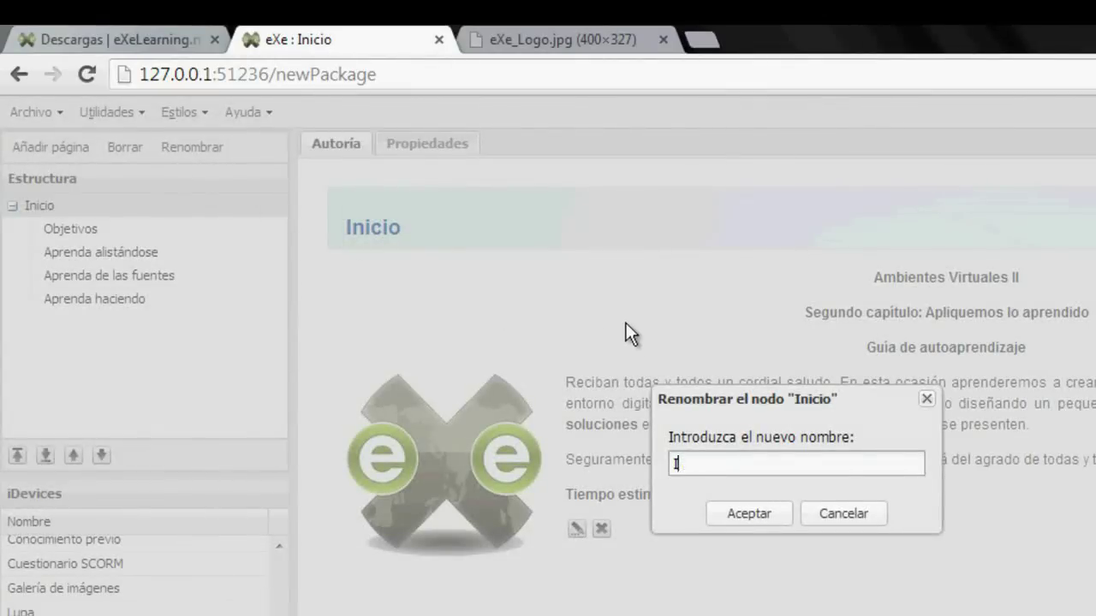
type("Objetos de ap")
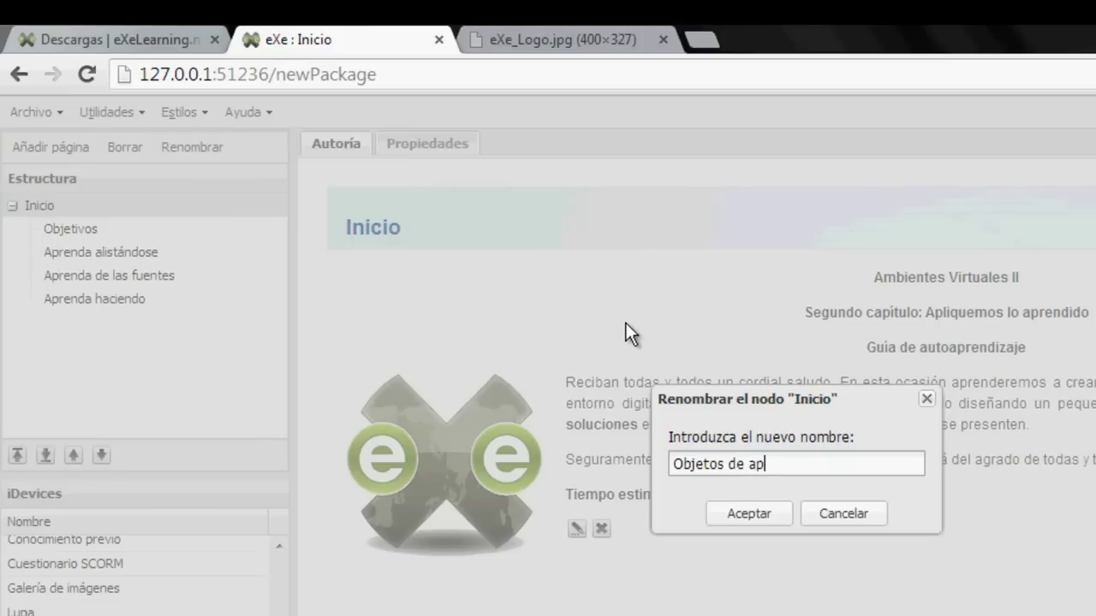
type("rendizaje")
left_click(761, 508)
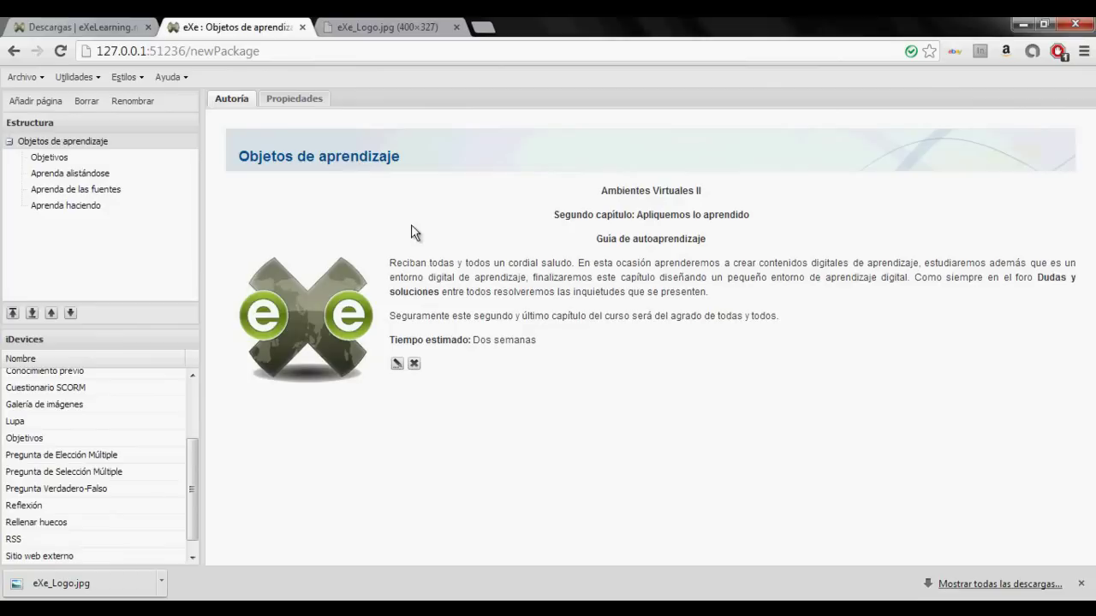
- Review the content of the Objetivos, Aprenda alistándose, Aprenda de las fuentes and Aprenda haciendo pages
left_click(61, 161)
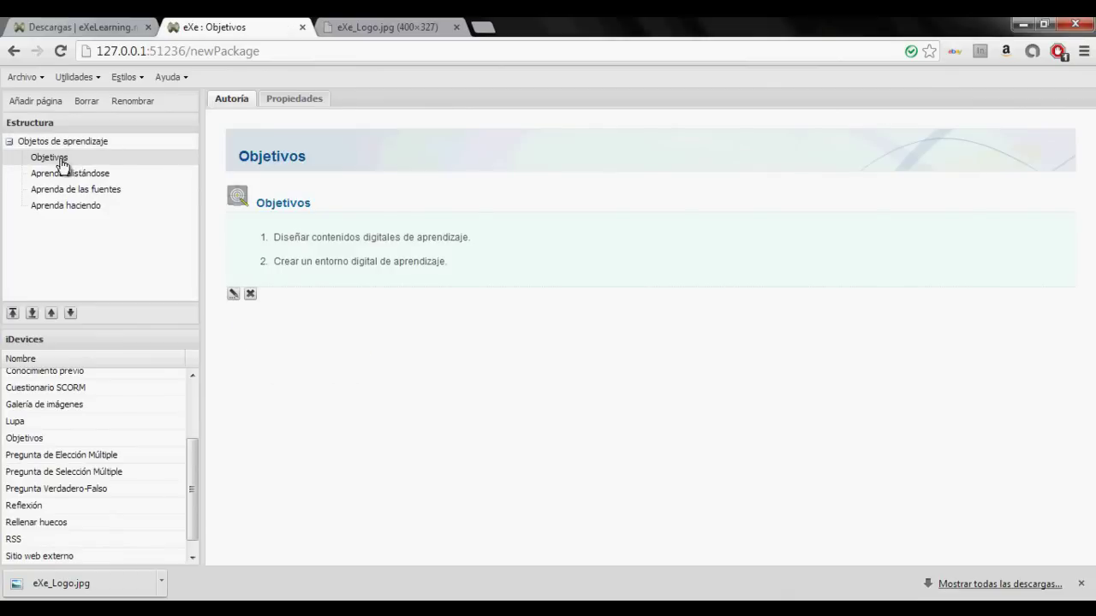
left_click(65, 175)
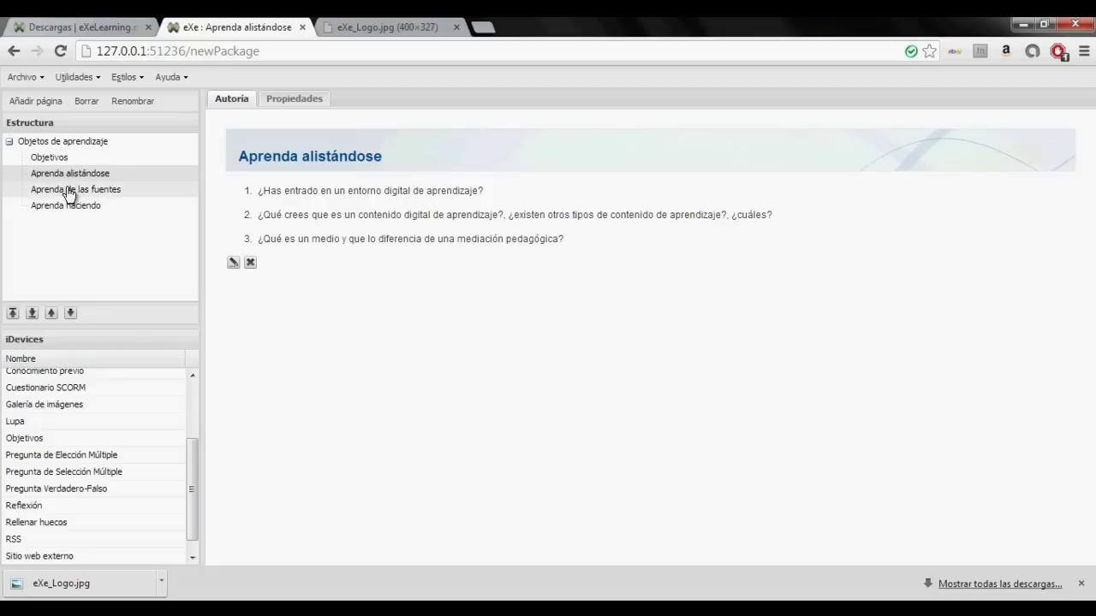
left_click(69, 194)
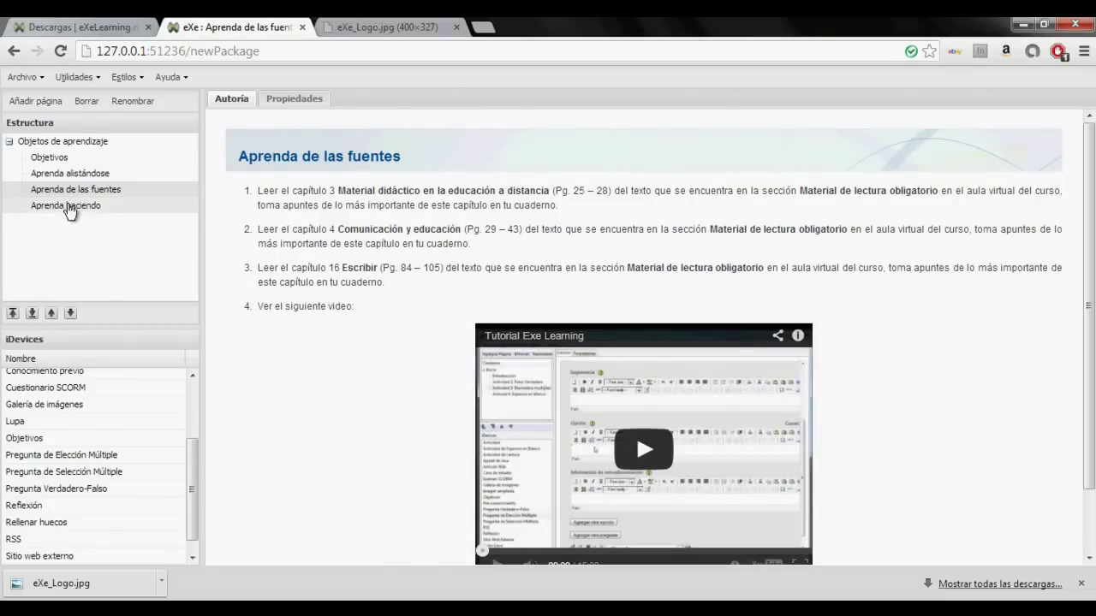
left_click(69, 209)
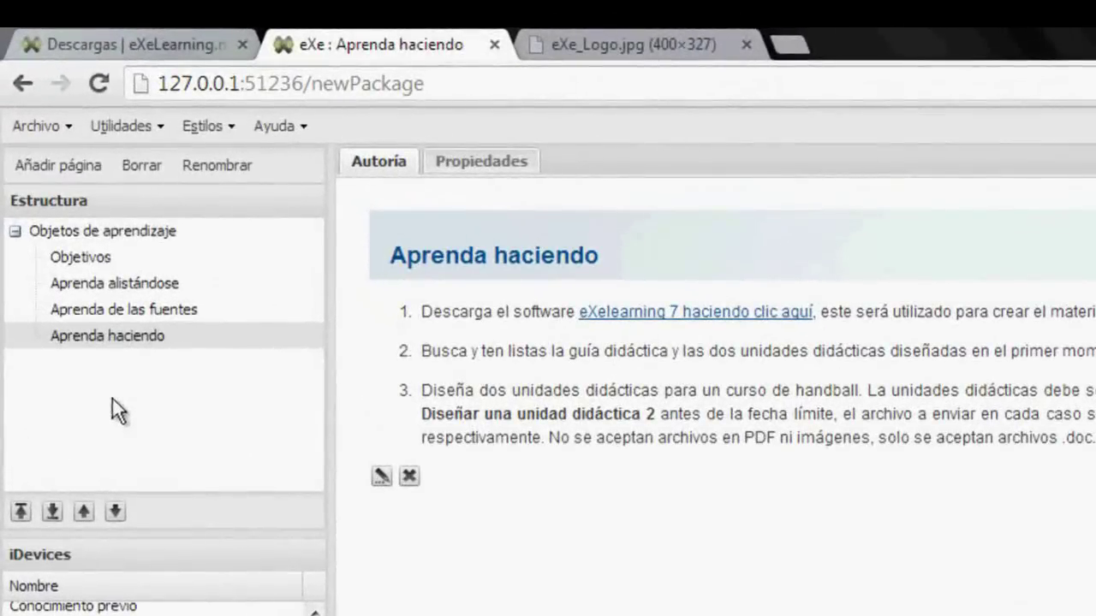
- Save the course as an eXe package named Objeto-1 in Santoto, 2013 - 2, Objeto de aprendizaje
left_click(69, 129)
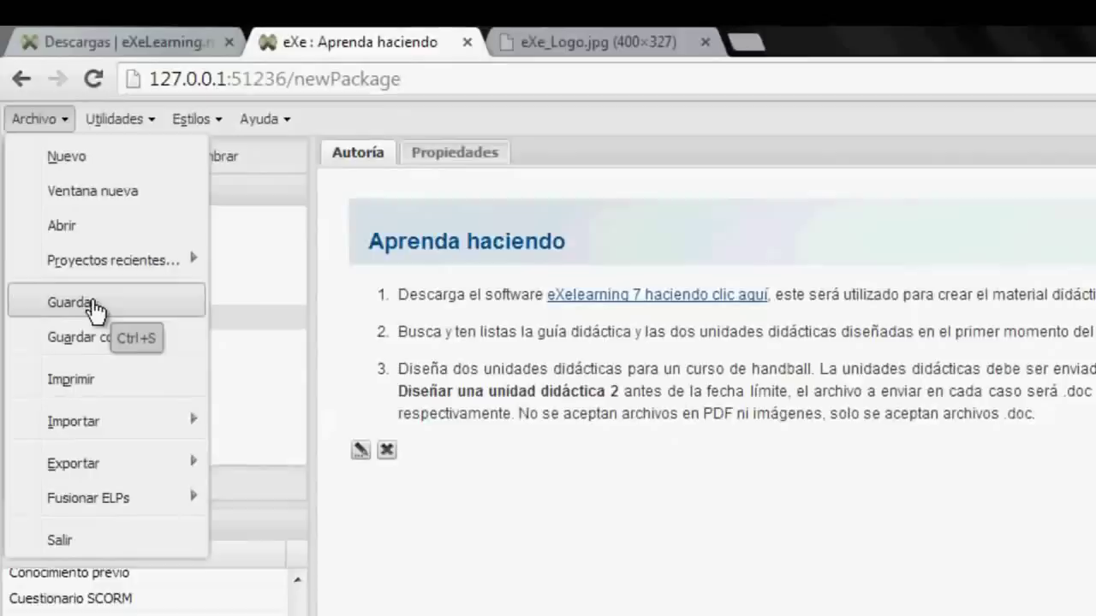
left_click(94, 306)
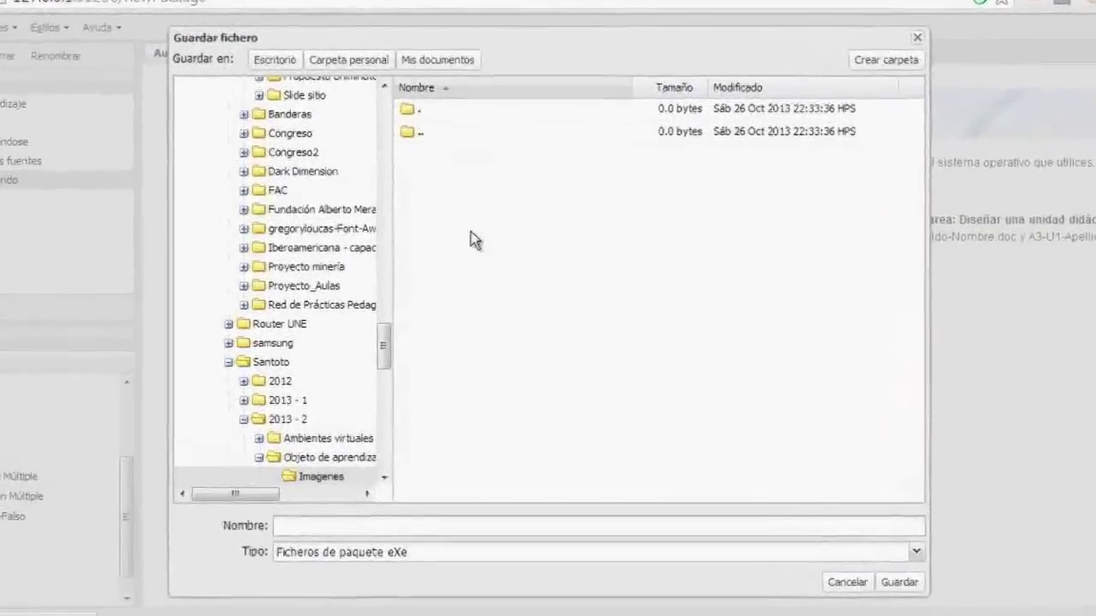
left_click_drag(377, 340, 374, 365)
left_click(291, 304)
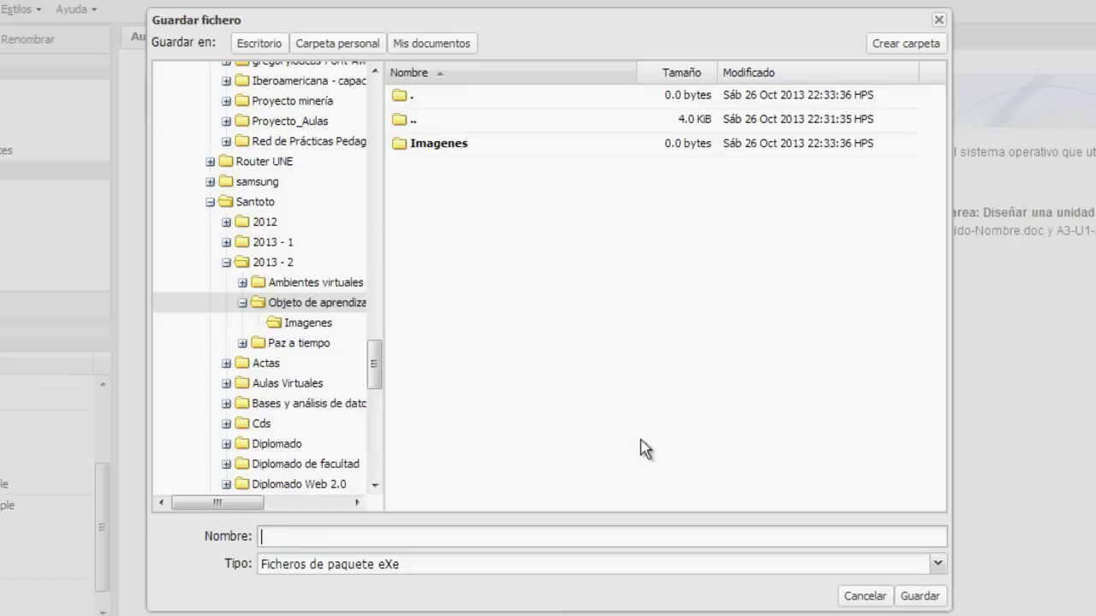
type("eto-1")
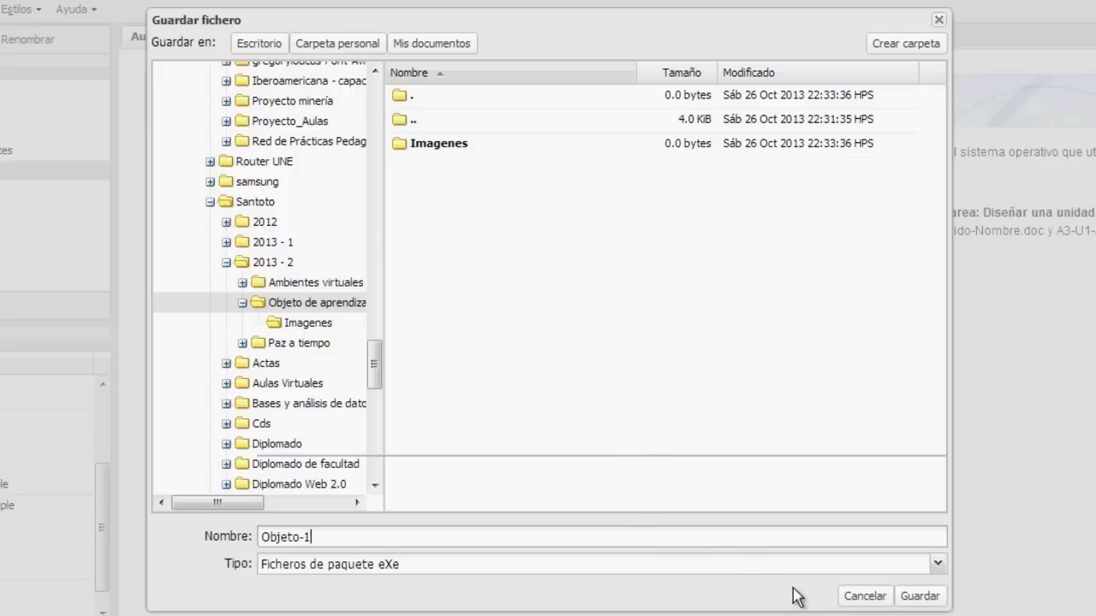
left_click(920, 598)
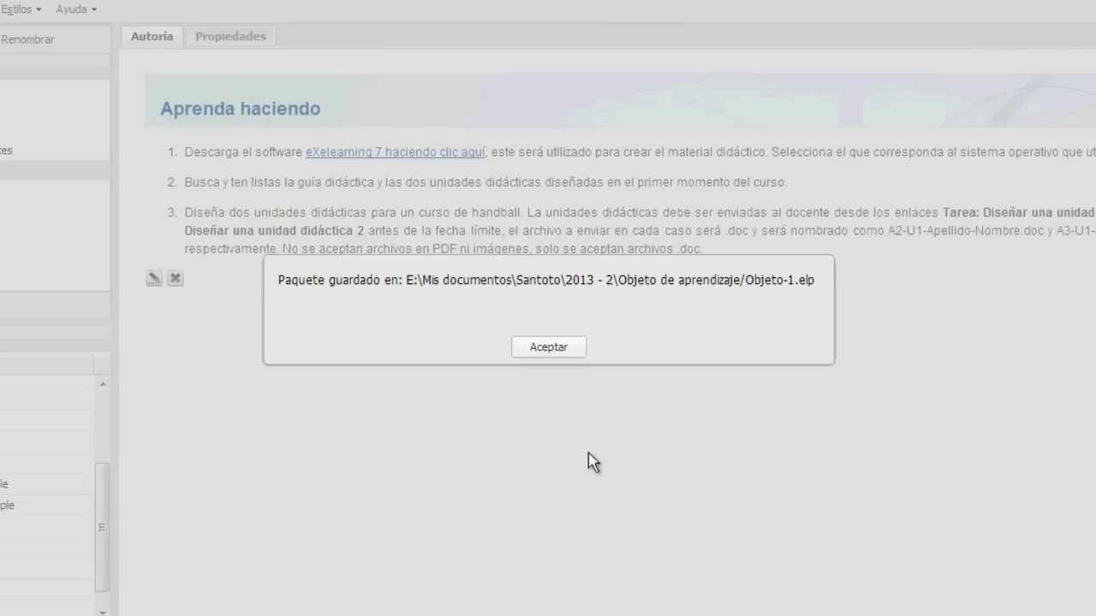
left_click(556, 353)
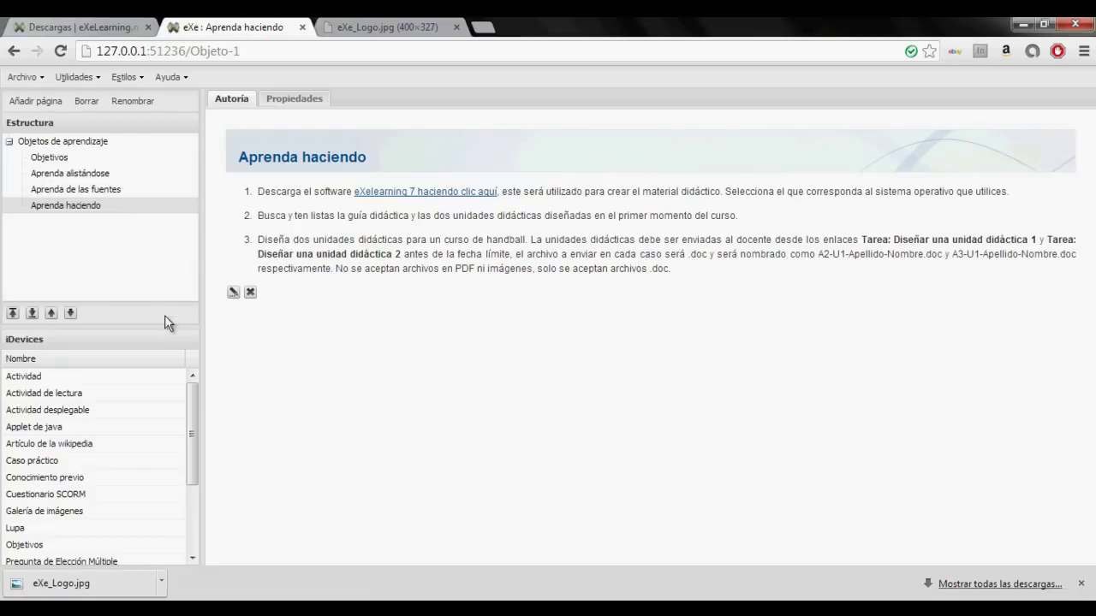
- Look over the available iDevices and the Aprenda de las fuentes, Aprenda alistándose and Objetivos pages of the saved package
left_click_drag(199, 411, 190, 484)
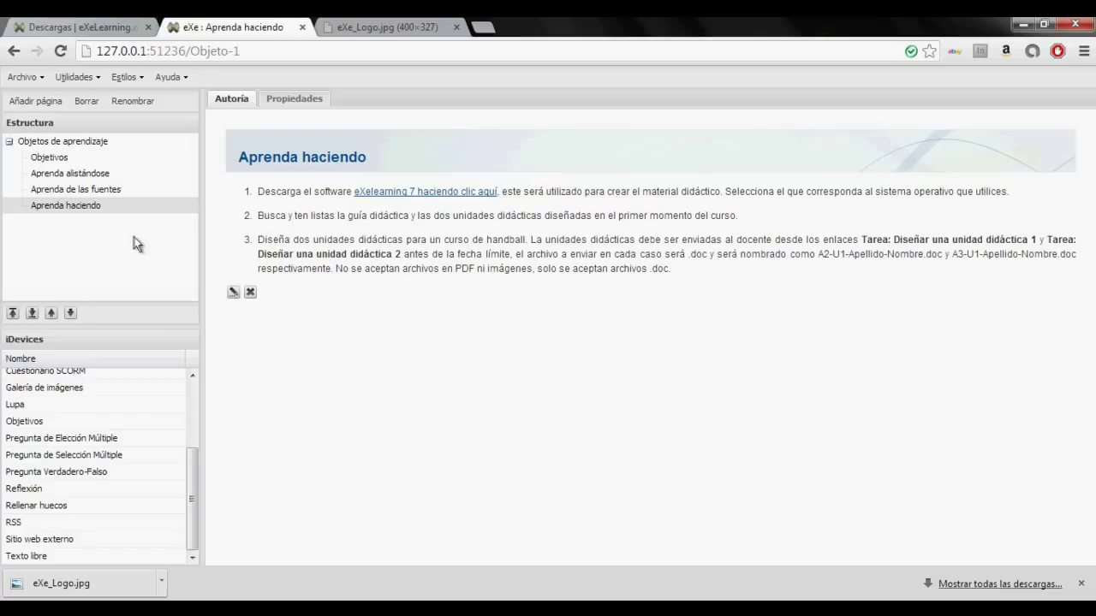
left_click(62, 192)
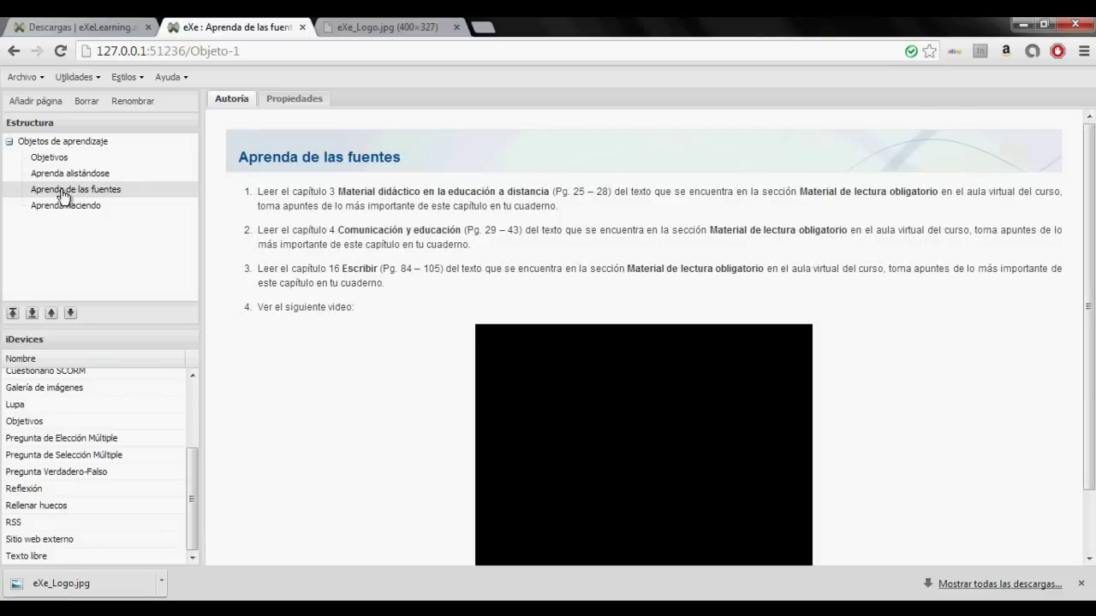
left_click(63, 180)
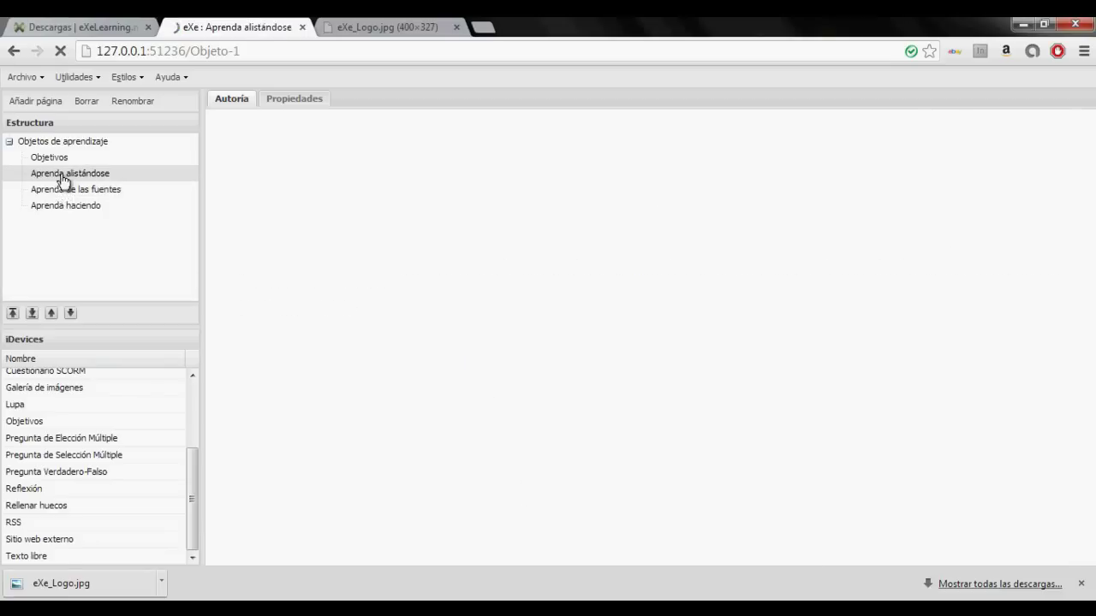
left_click(61, 159)
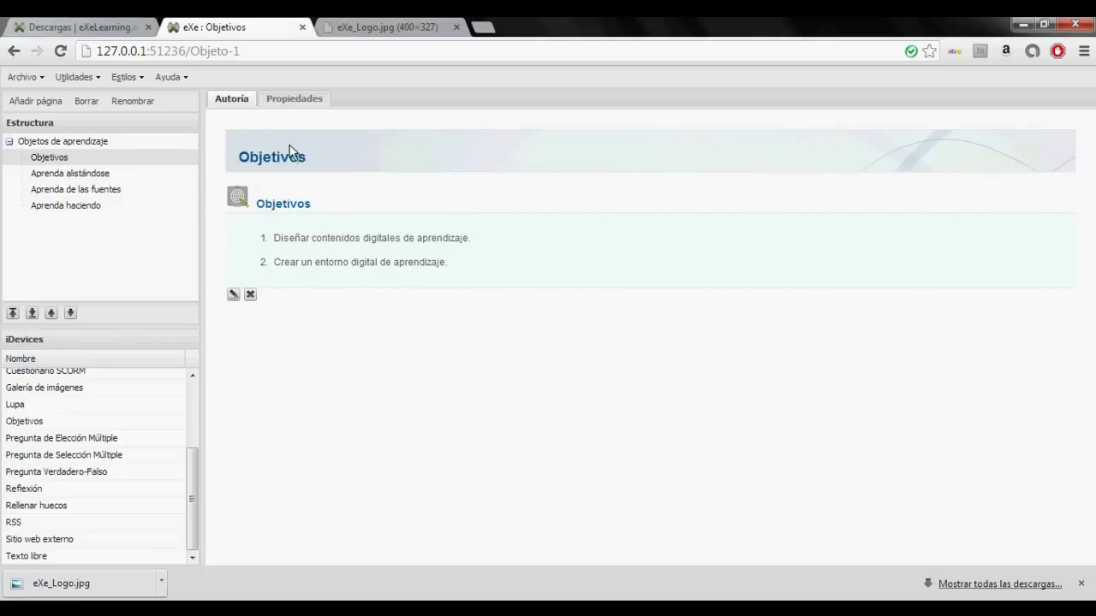
- Copy the web address of the eXe_Logo.jpg image from its browser tab
left_click(400, 23)
left_click(413, 51)
key("ctrl+c")
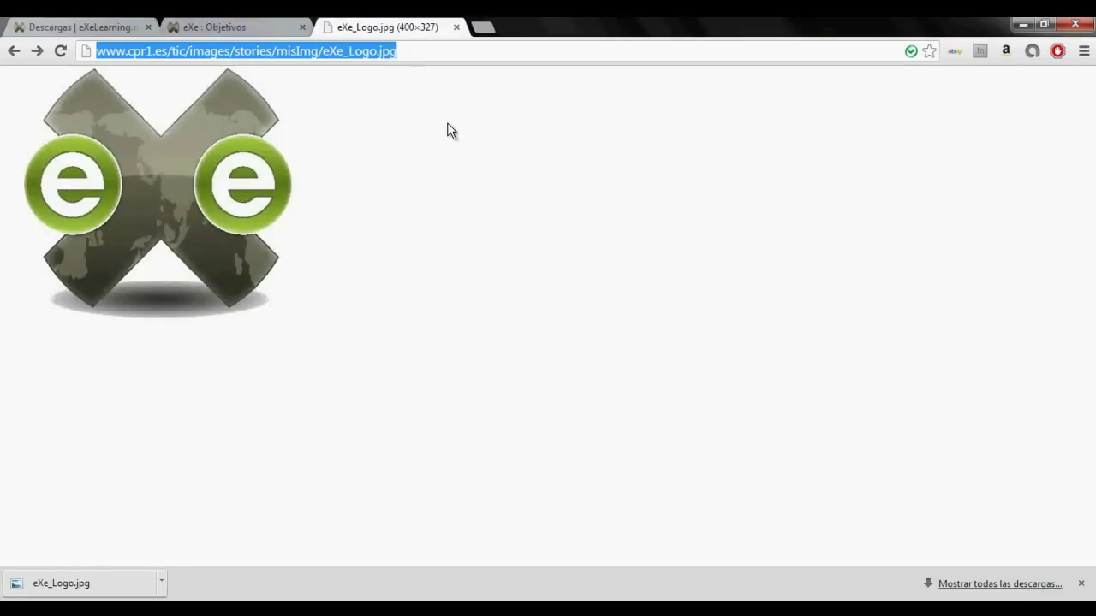
- Return to the eXe course, edit the Objetos de aprendizaje text block, and add two new lines after "Tiempo estimado: Dos semanas"
left_click(237, 27)
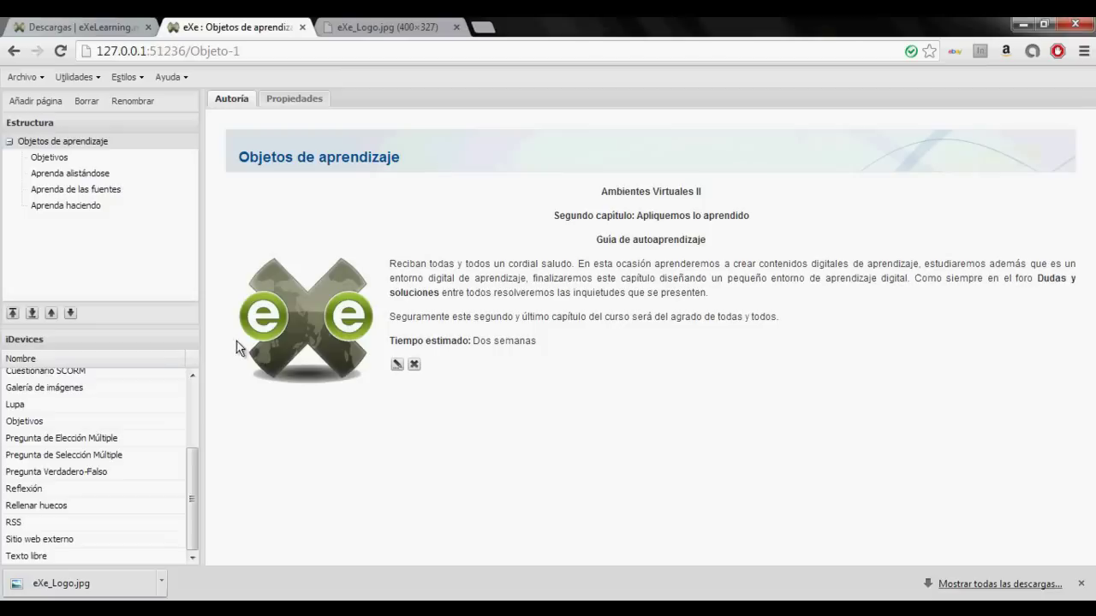
left_click(397, 366)
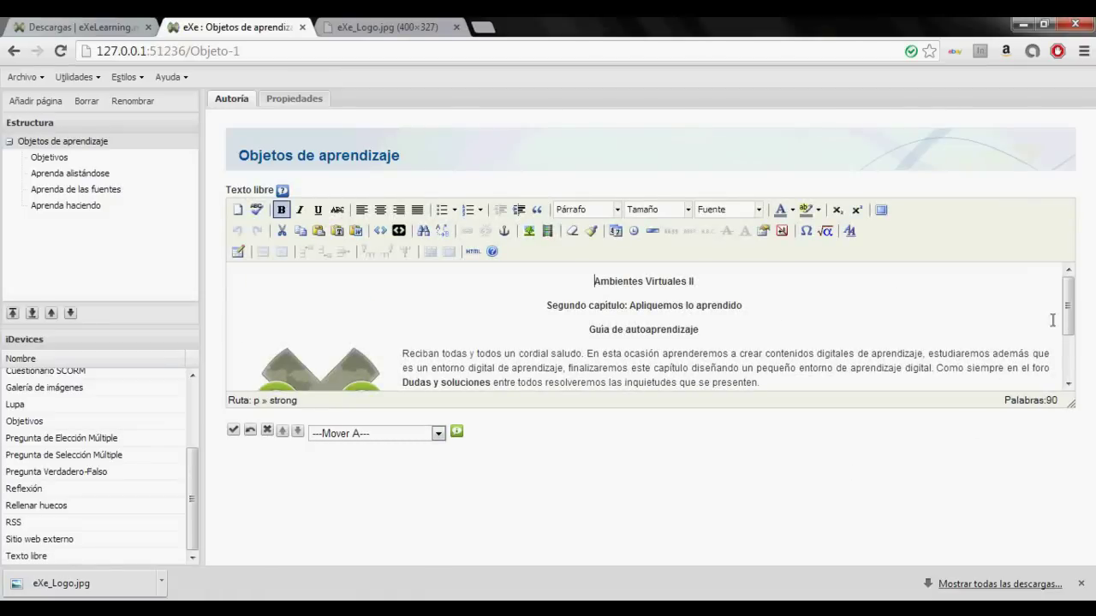
left_click_drag(1068, 306, 1068, 366)
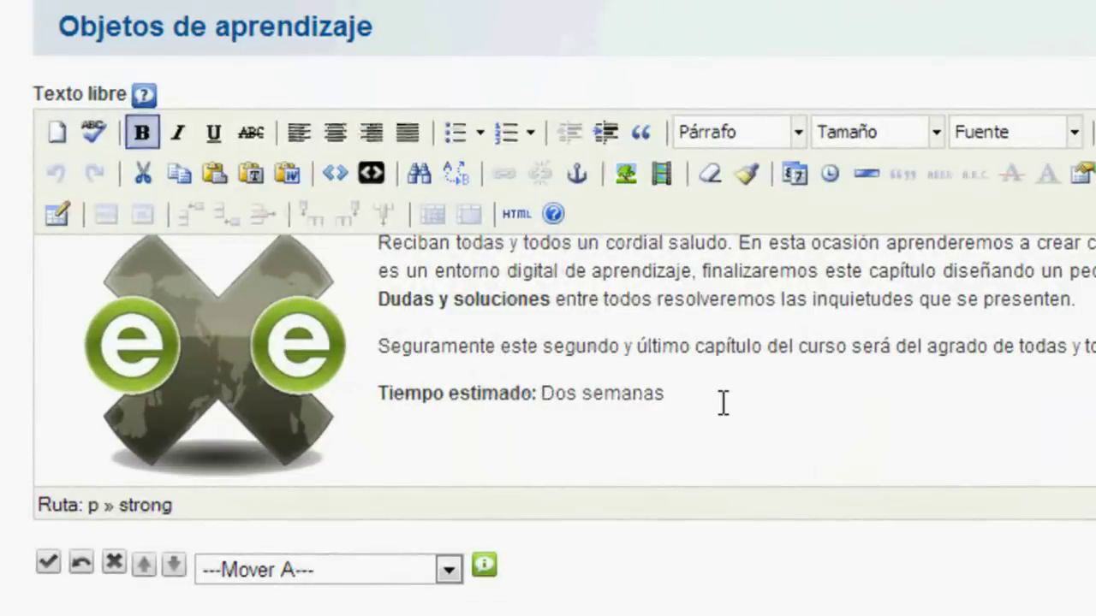
left_click(728, 402)
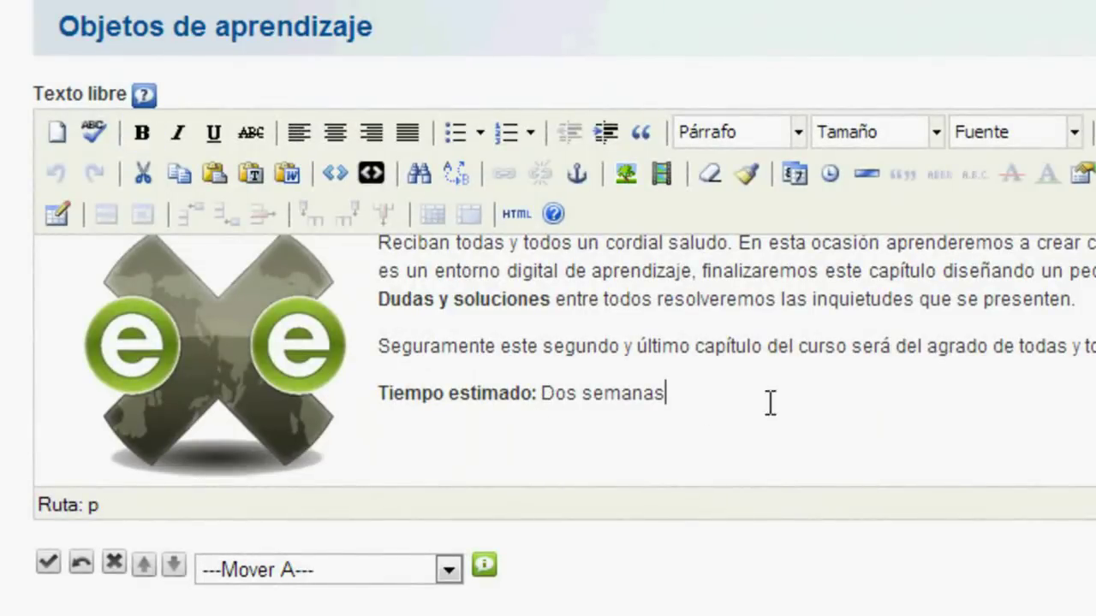
key("Return")
key("Return")
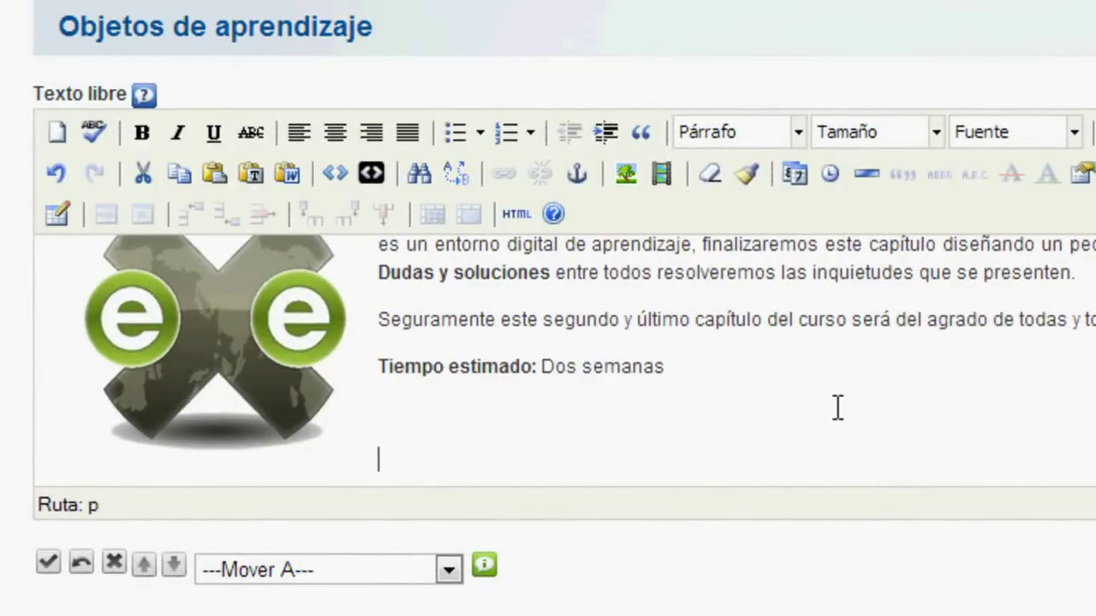
- Add the credit "Imagen tomada de:" with the copied logo address and "el 23 de octubre de 2013.", and save the text block
type("Imagen")
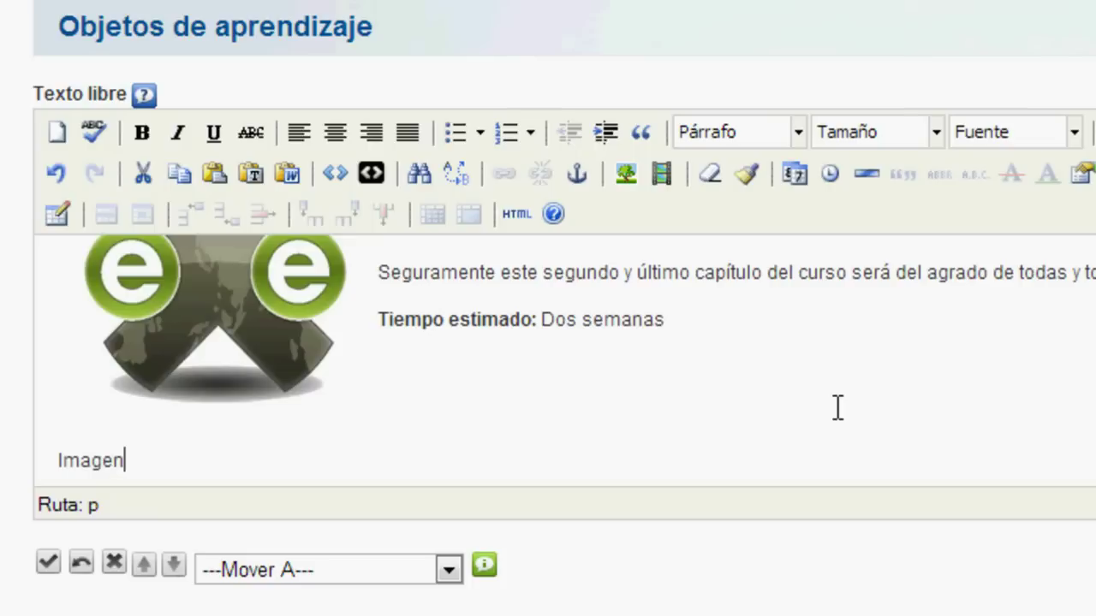
type(" tomada de:")
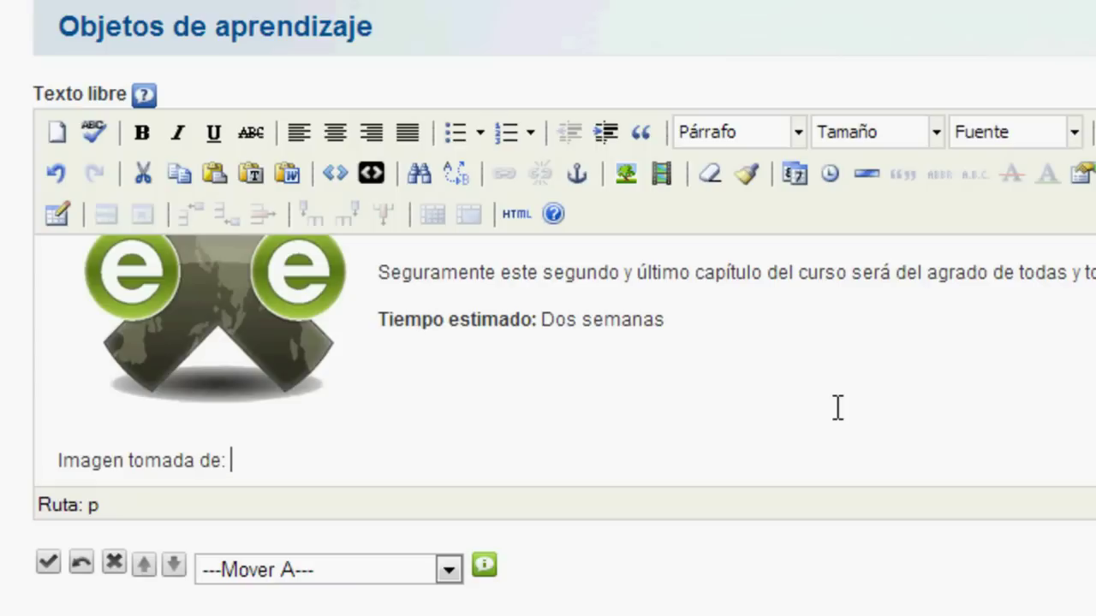
key("ctrl+v")
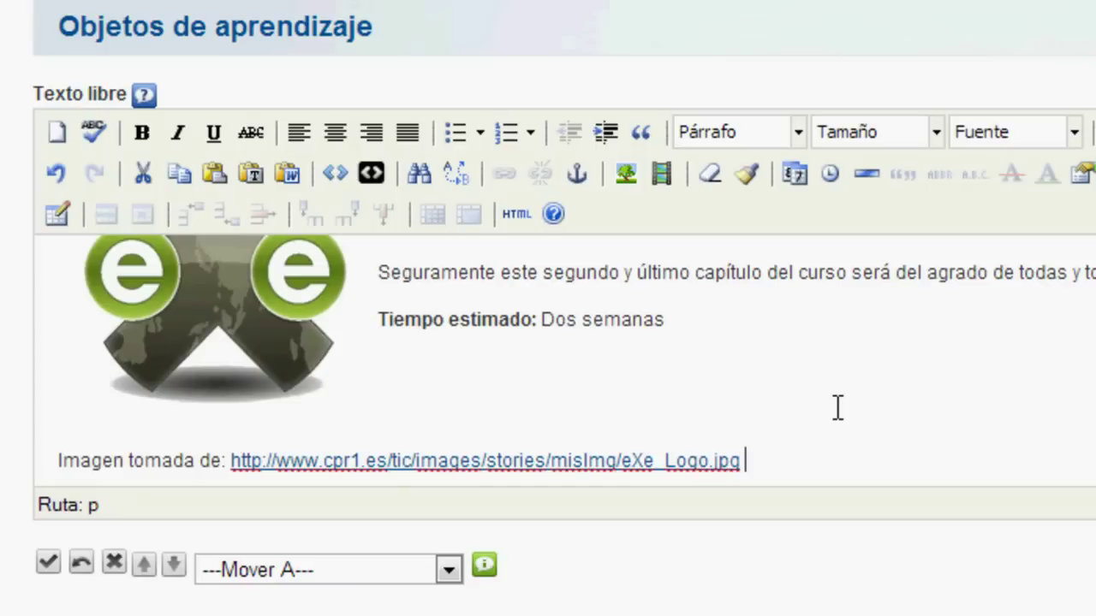
type("el 23 de ")
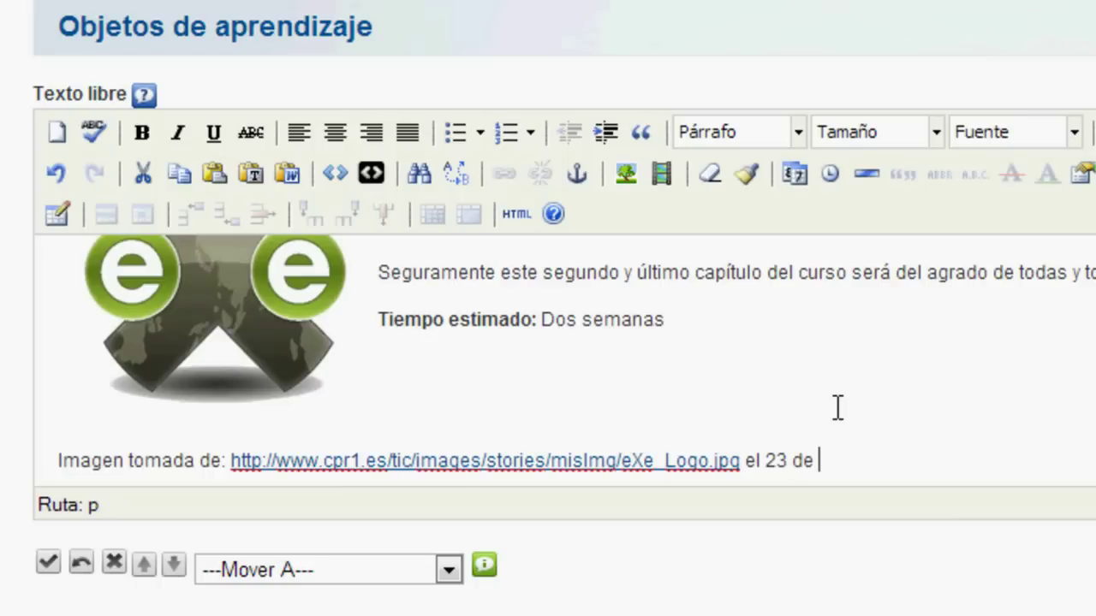
type("octubre de ")
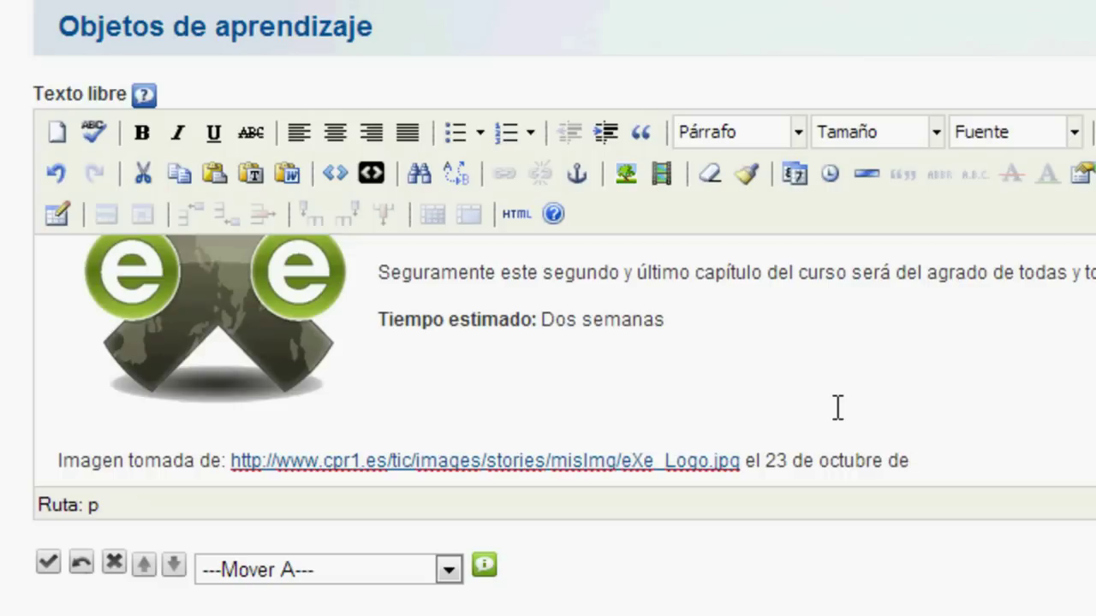
type("2013.")
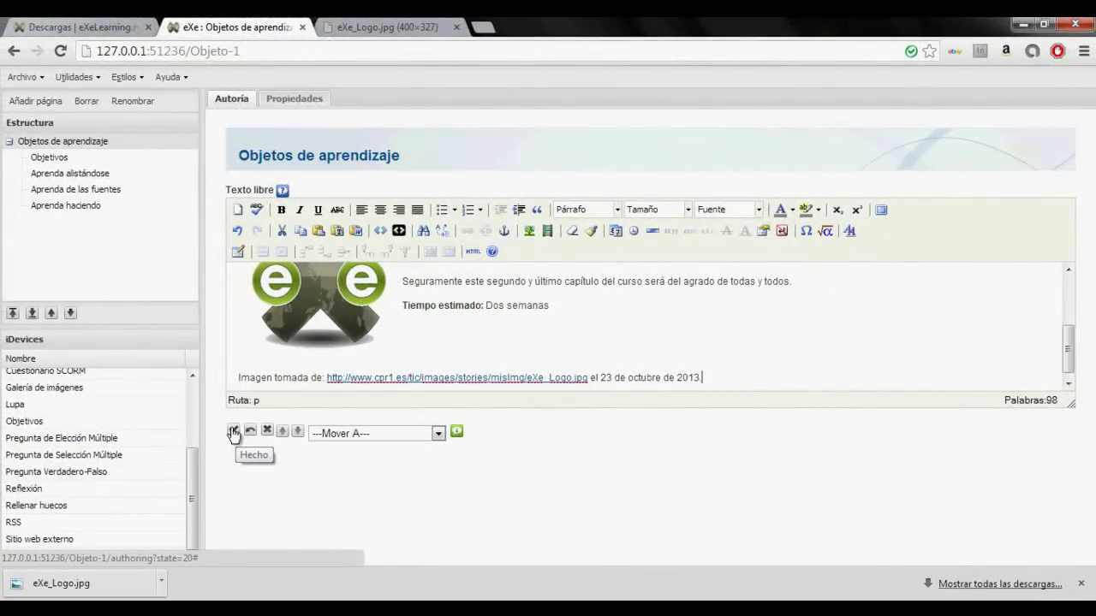
left_click(233, 434)
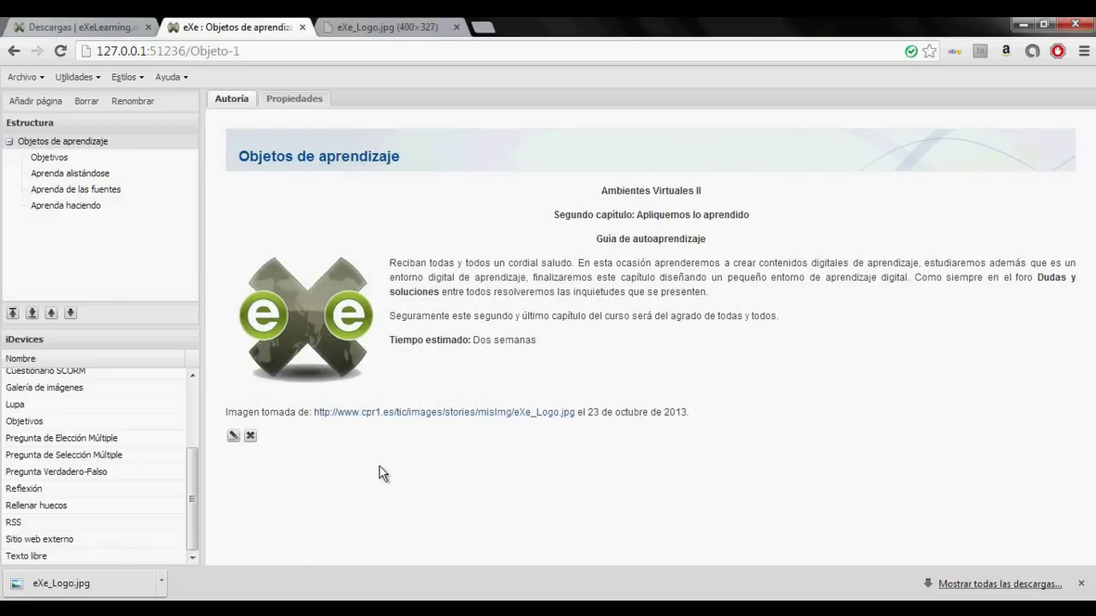
- Edit the Objetos de aprendizaje text block again and shorten its editing area to bring the image credit line into reach
left_click(233, 437)
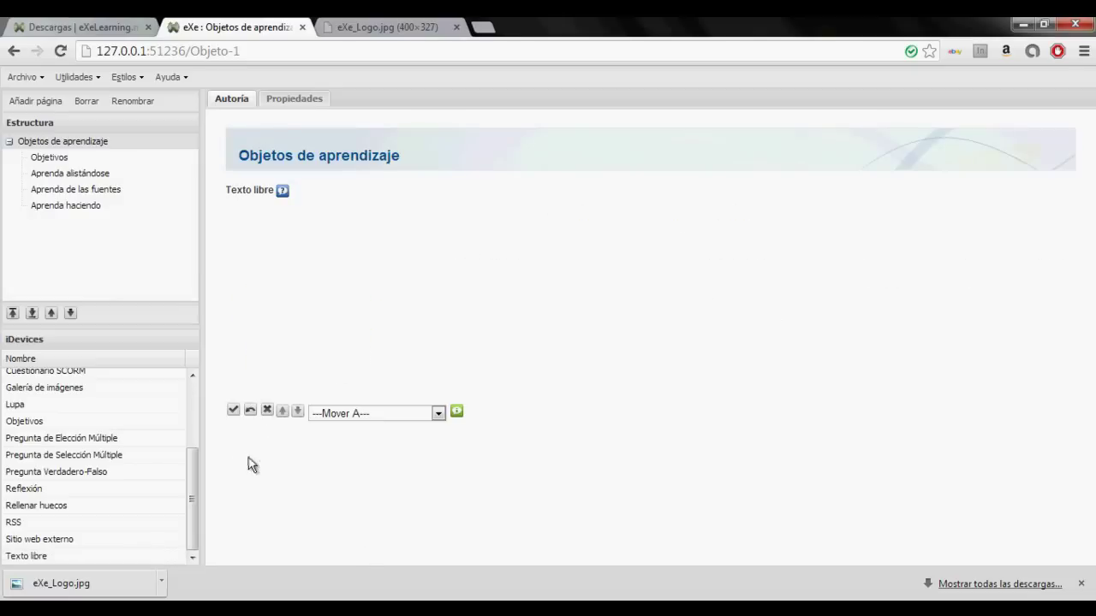
left_click_drag(1069, 404, 1085, 544)
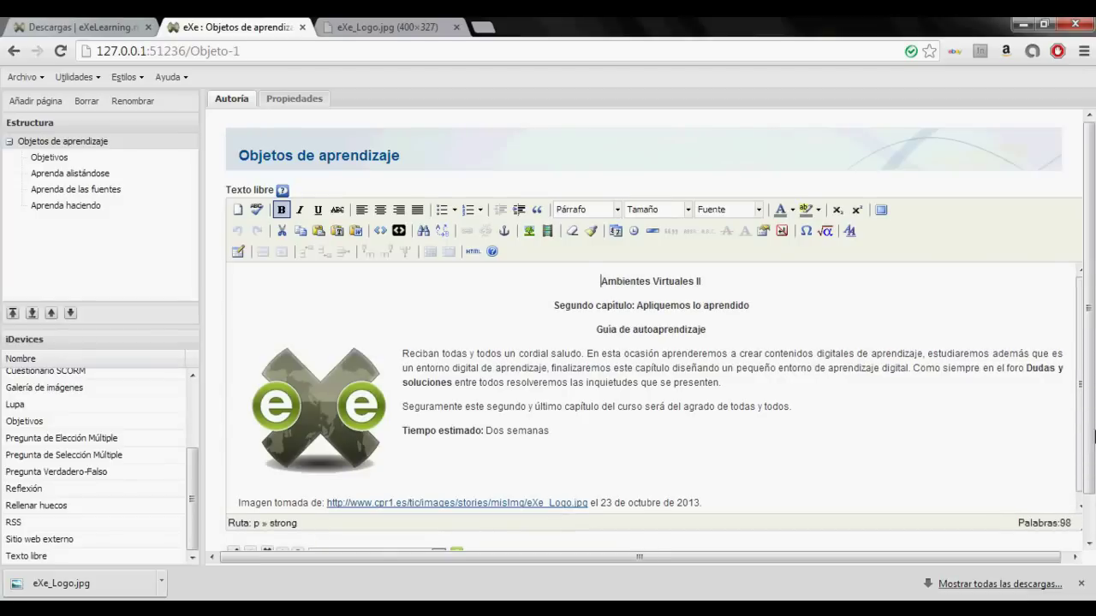
scroll(1081, 466, "down", 1)
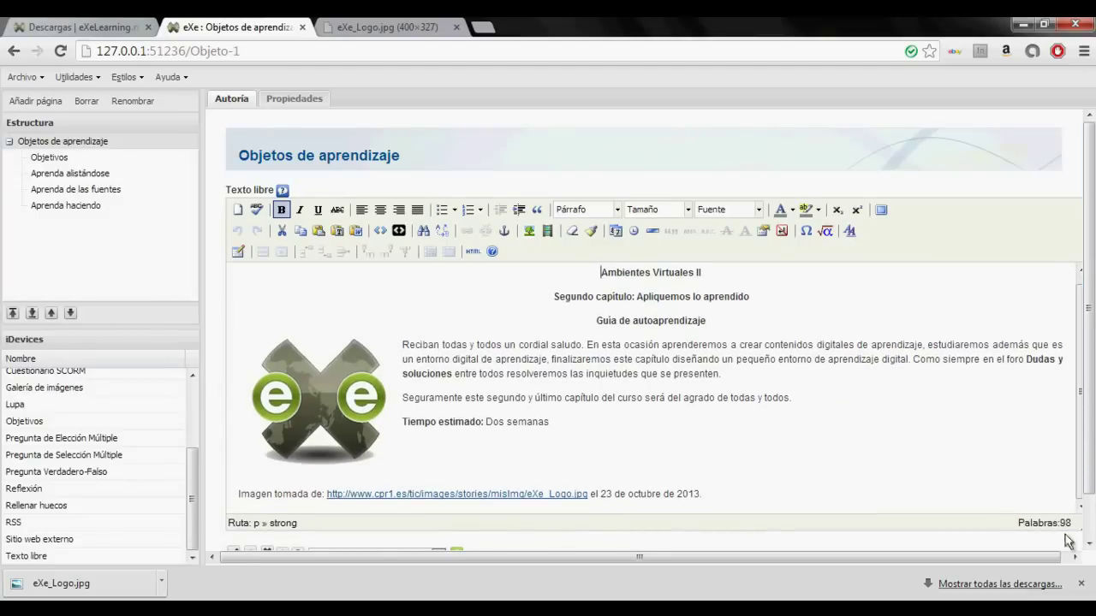
left_click_drag(1060, 557, 1059, 495)
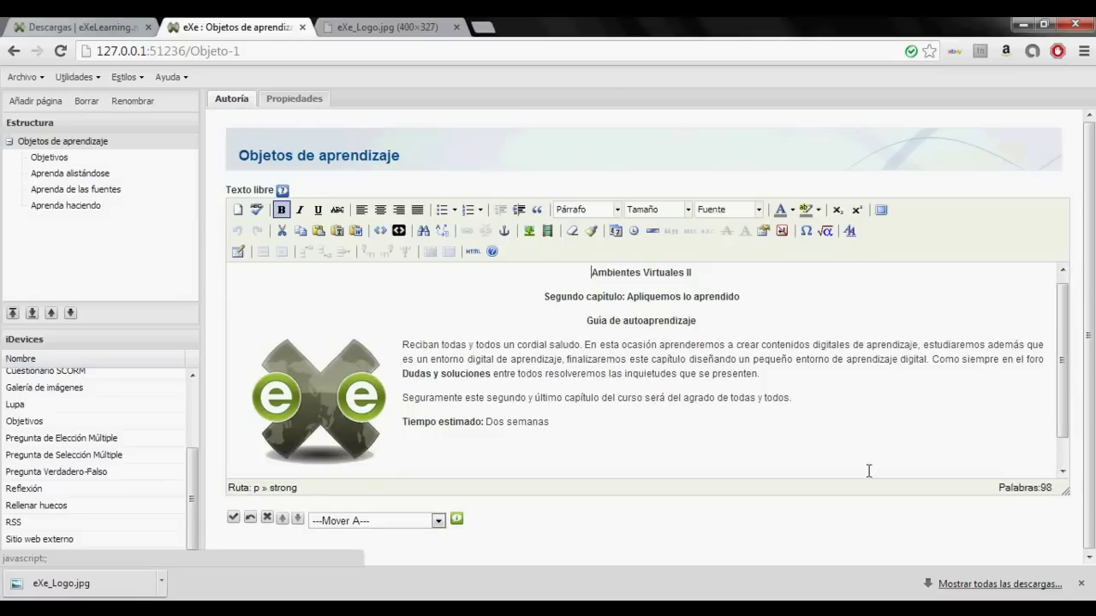
scroll(1061, 381, "down", 1)
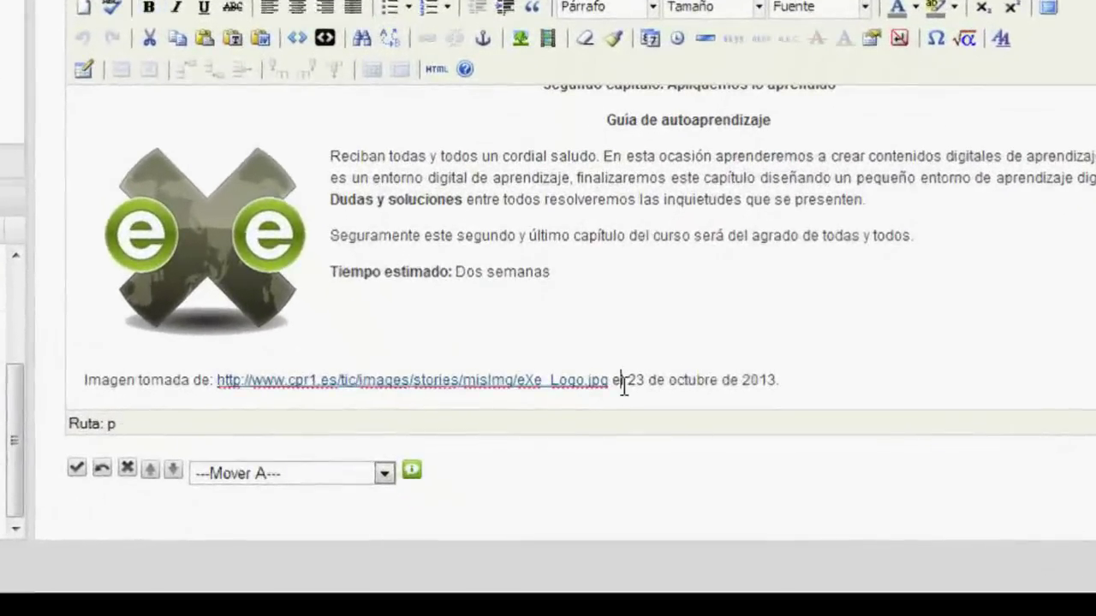
- Set the credit's eXe_Logo.jpg link to "Abrir en ventana nueva (_blank)" and save the text block
left_click(592, 454)
key("shift+Left")
key("shift+Left")
key("shift+Left")
key("shift+Left")
key("shift+Left")
key("shift+Left")
key("shift+Left")
key("shift+Left")
key("shift+Left")
key("shift+Left")
key("shift+Left")
key("shift+Left")
key("shift+Left")
key("shift+Left")
key("shift+Left")
key("shift+Left")
key("shift+Left")
key("shift+Left")
key("shift+Left")
key("shift+Left")
key("shift+Left")
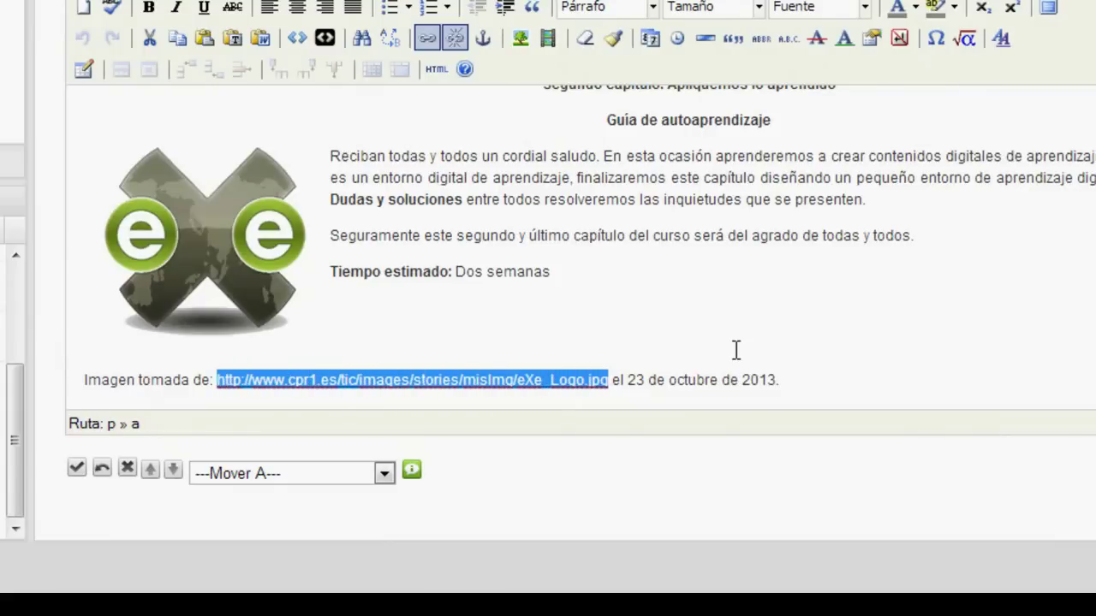
left_click(426, 39)
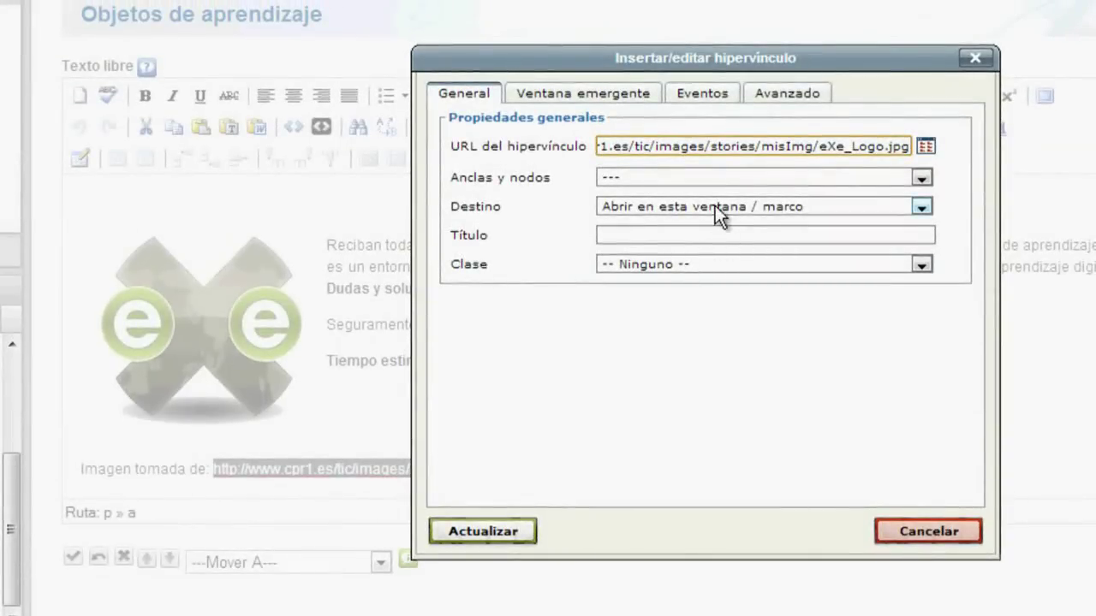
left_click(715, 205)
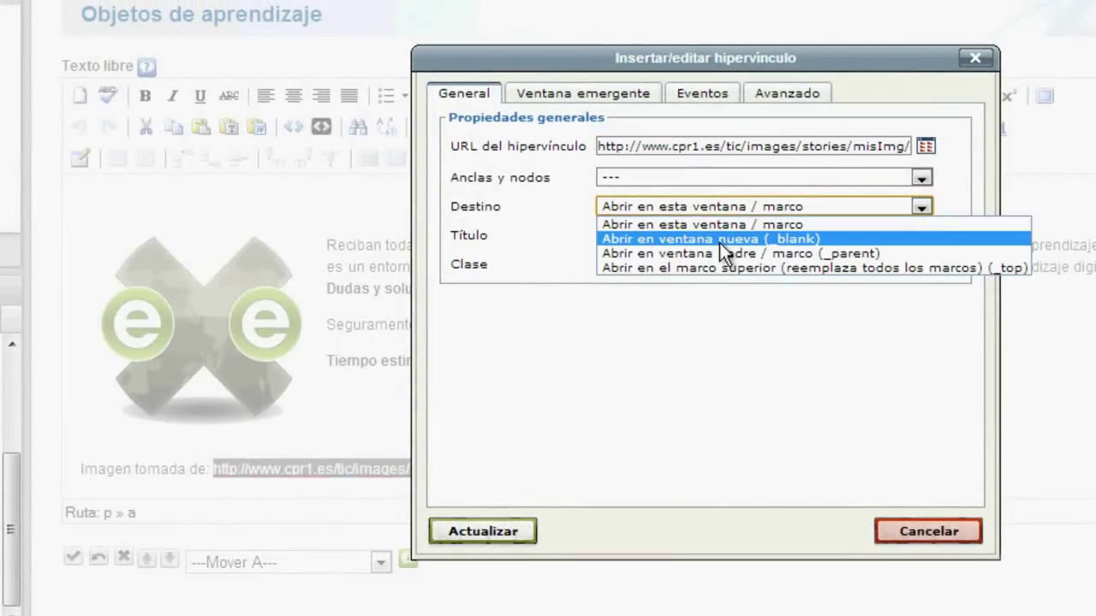
left_click(719, 241)
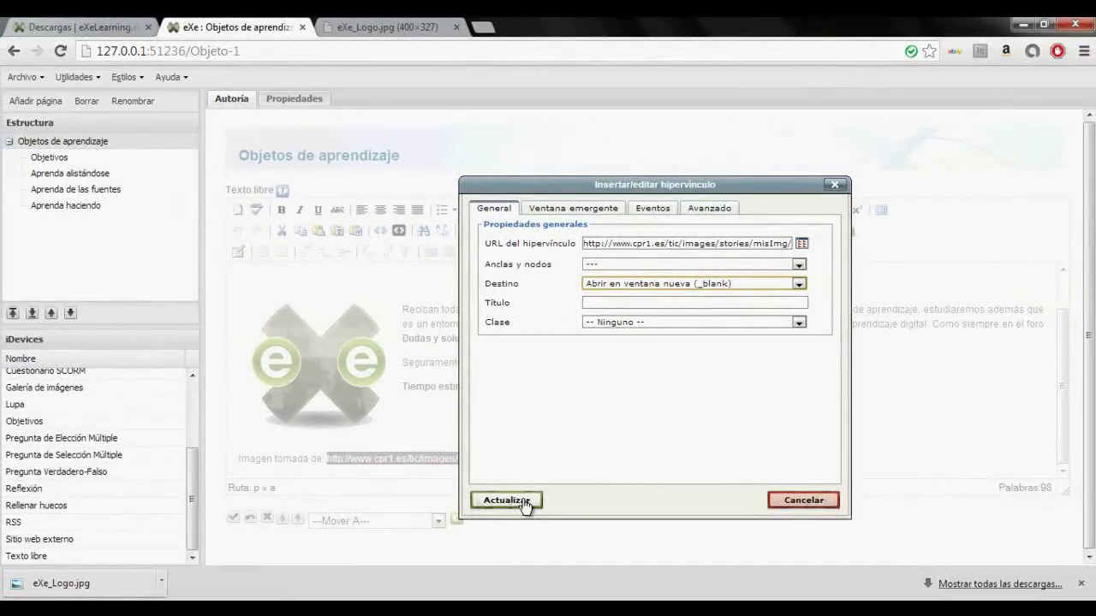
left_click(523, 502)
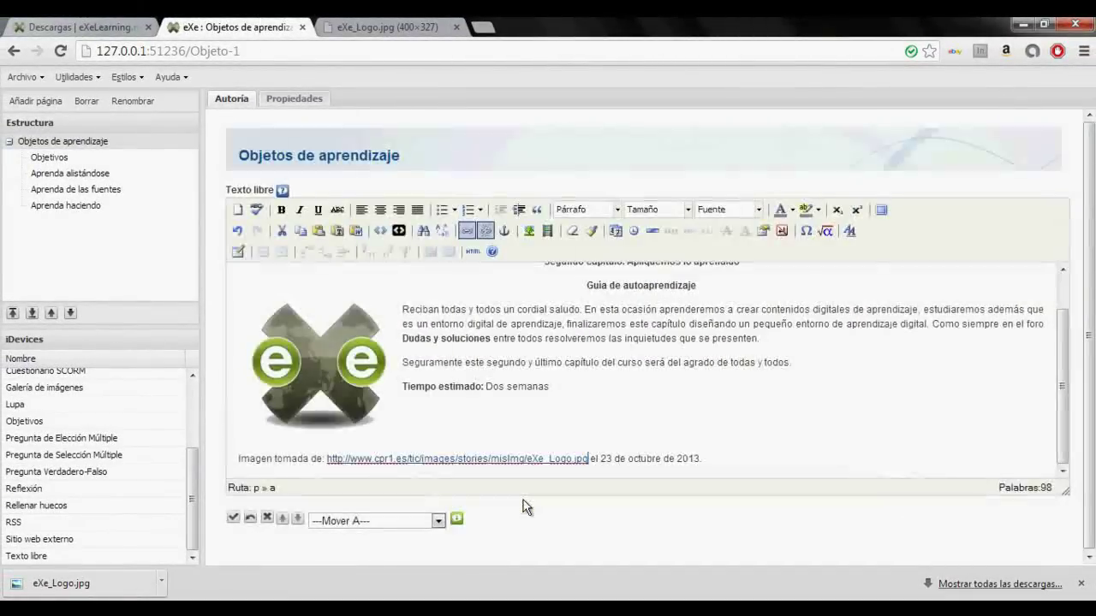
left_click(234, 519)
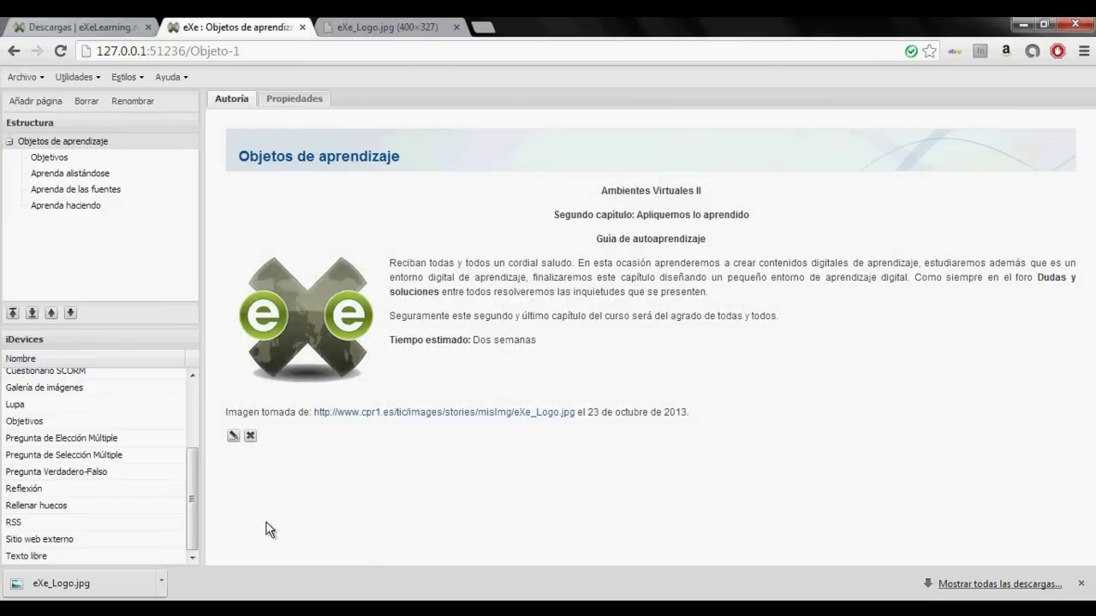
- Open the course's Objetivos page, and in the logo image's browser tab search Google Imágenes for "exelearning 7"
left_click(59, 161)
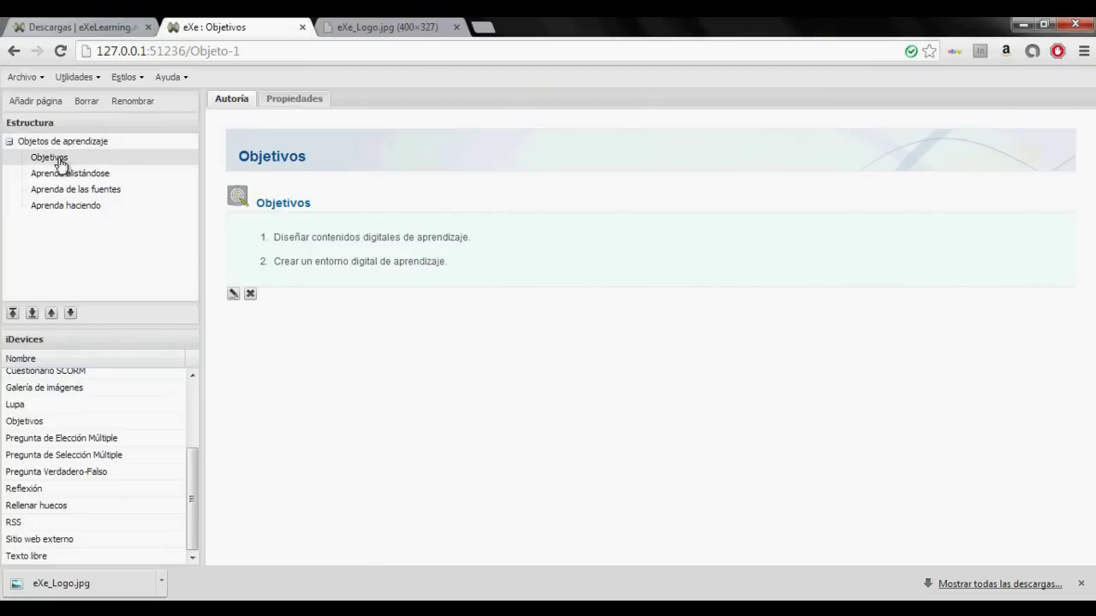
left_click(391, 28)
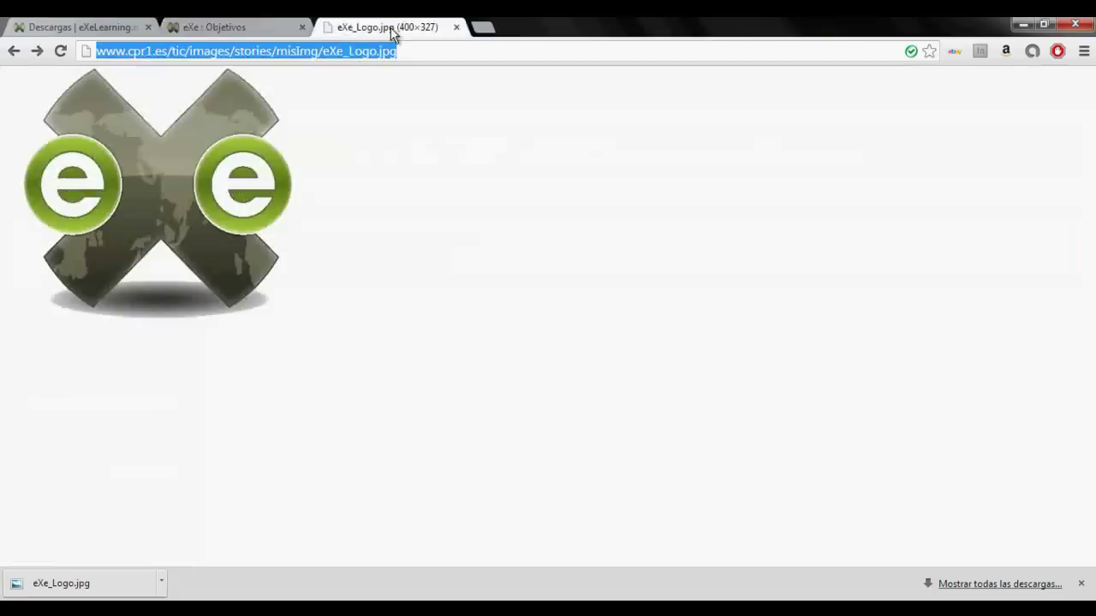
type("www.google.com.co")
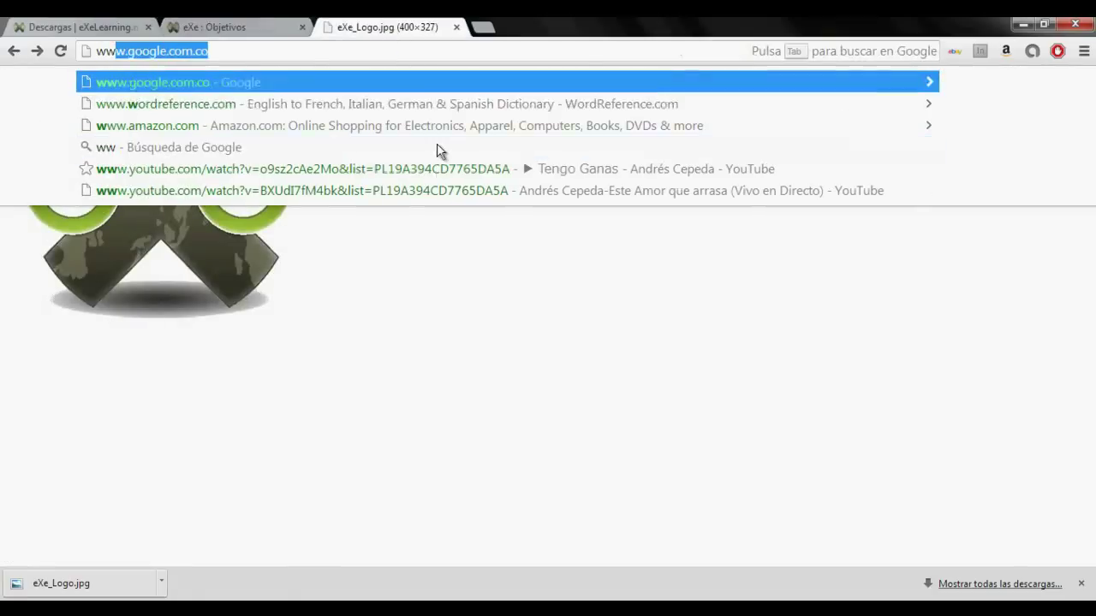
key("Return")
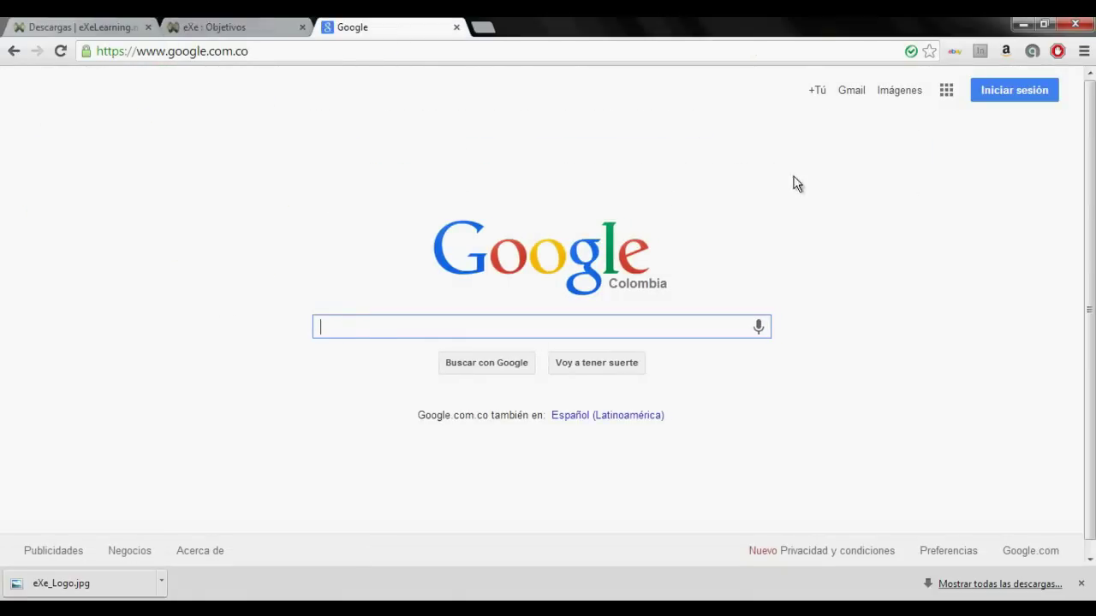
left_click(897, 91)
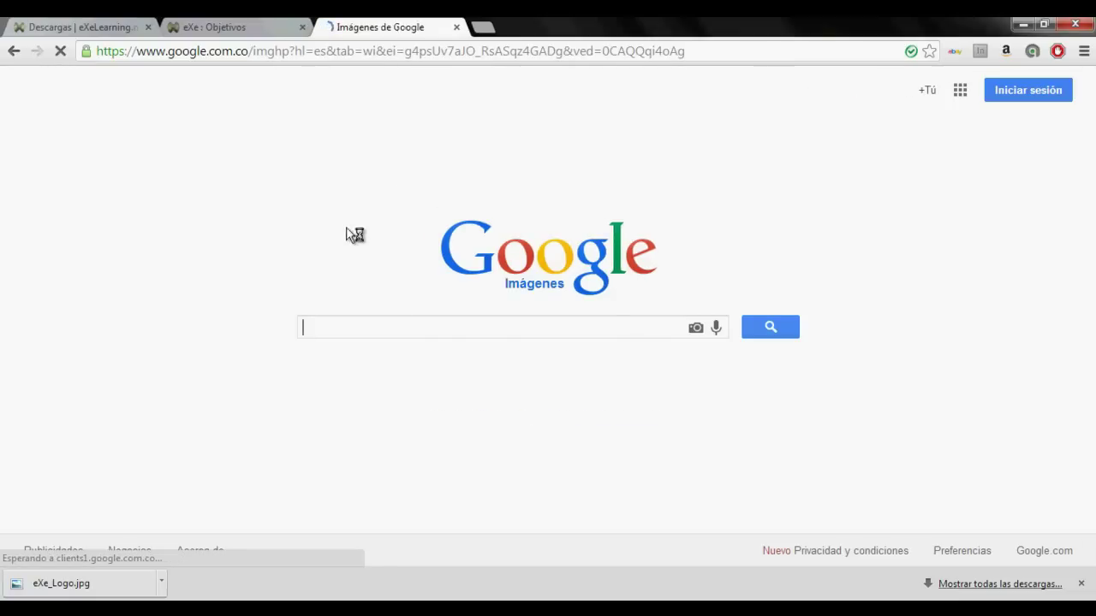
type("exelearning")
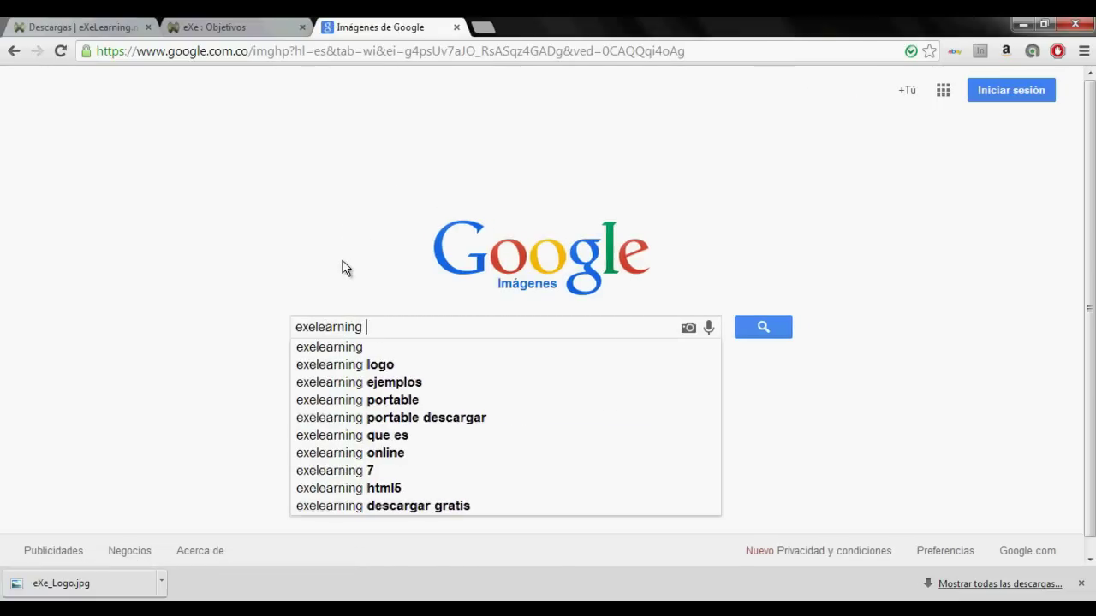
type("7")
key("Return")
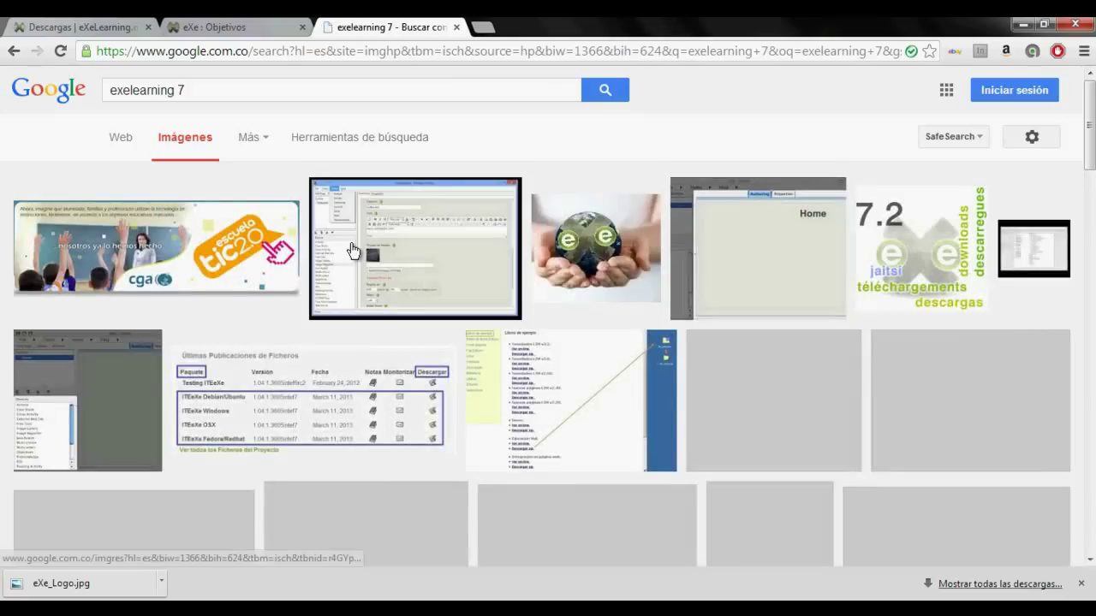
- Open the softpedia.es screenshot of exelearning Portable from the image results at full size
scroll(514, 171, "down", 1)
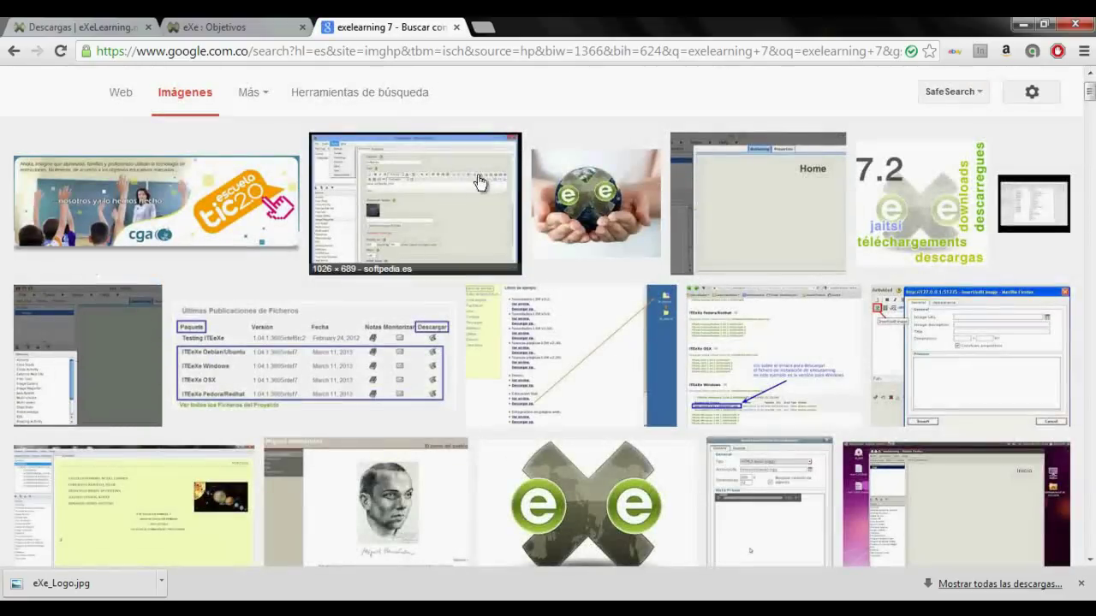
left_click(422, 195)
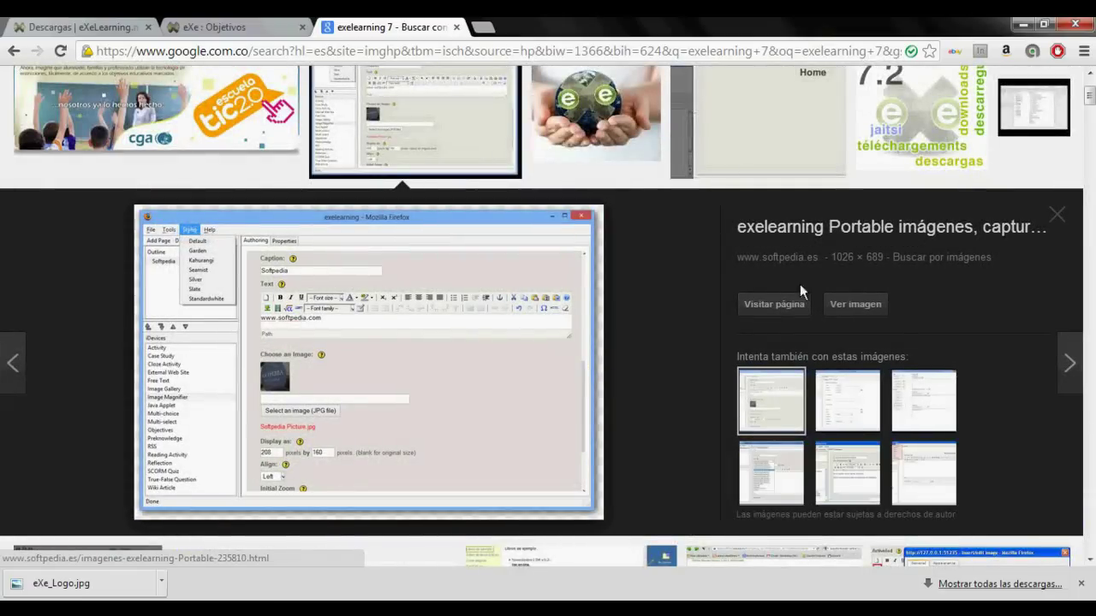
left_click(865, 306)
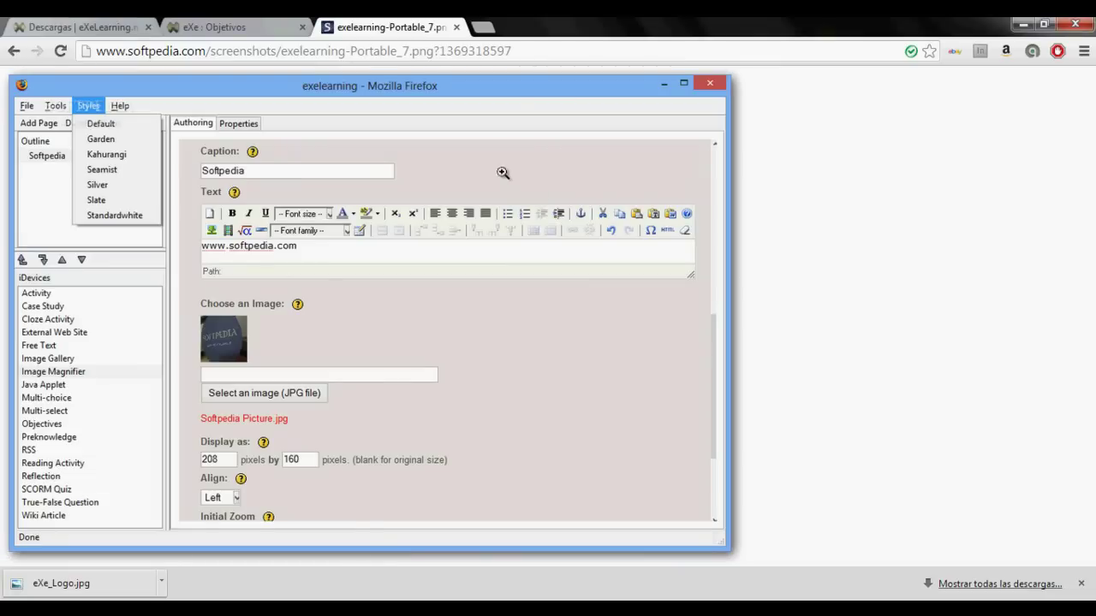
left_click(536, 48)
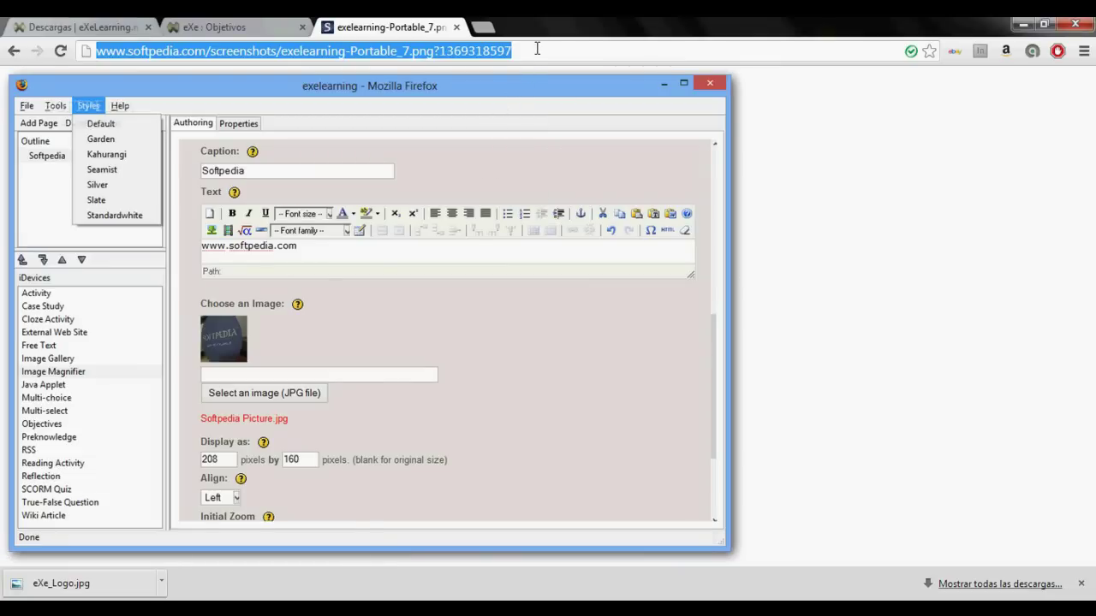
left_click(446, 130)
left_click(447, 134)
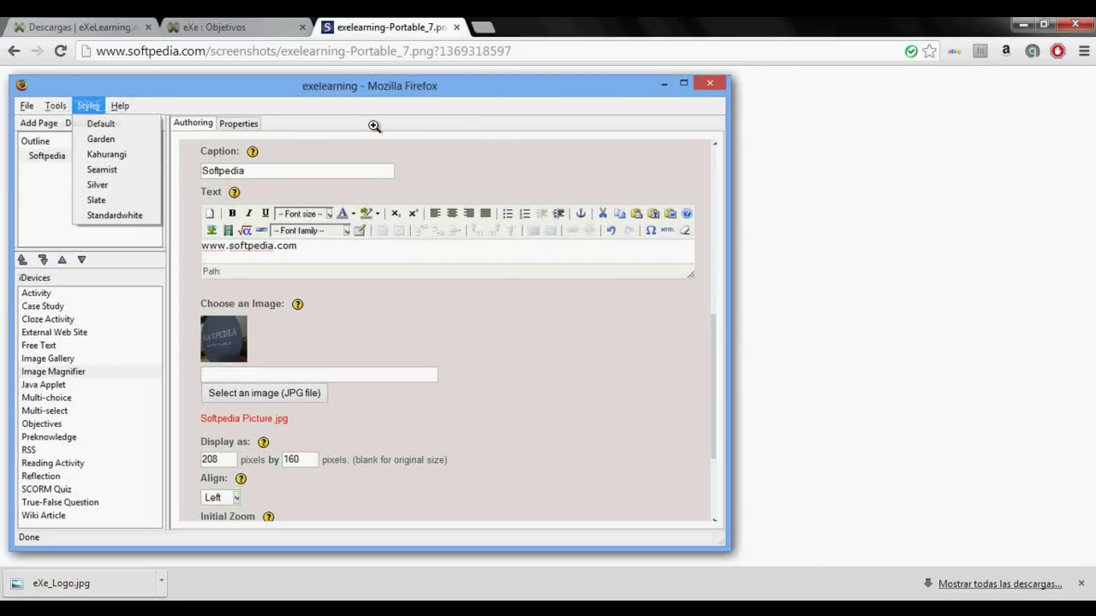
- Save the full-size screenshot as exelearning-Portable_7.png in the Imagenes folder
right_click(374, 125)
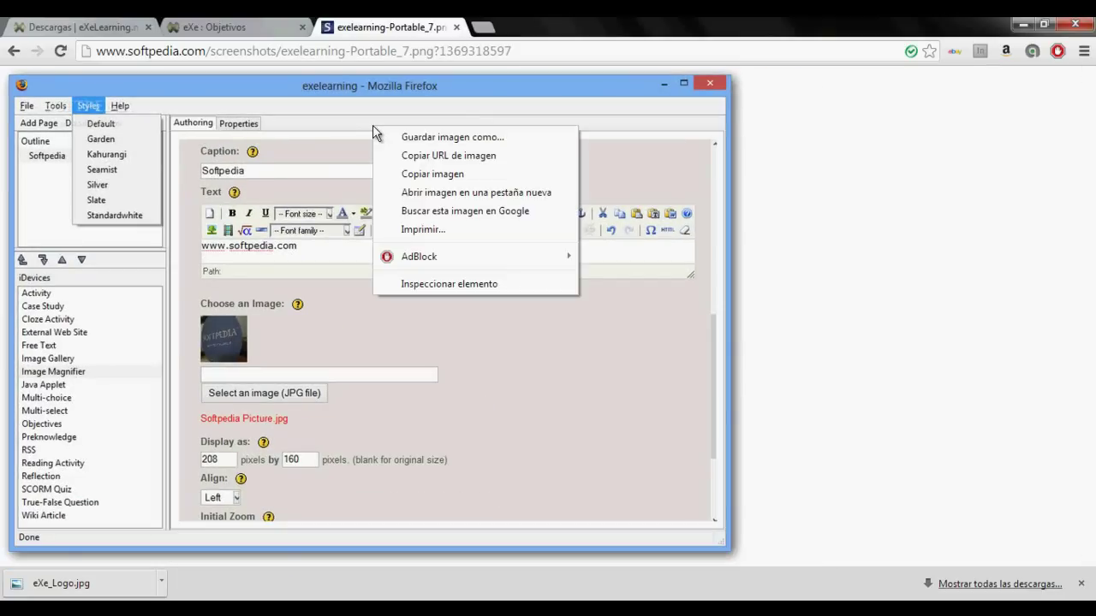
left_click(444, 144)
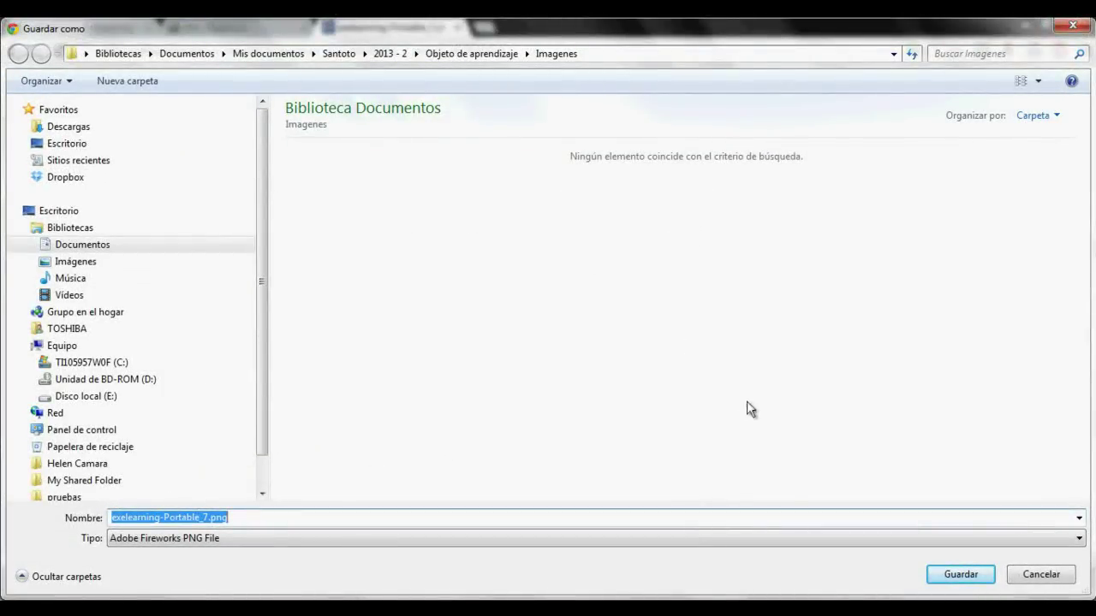
left_click(961, 577)
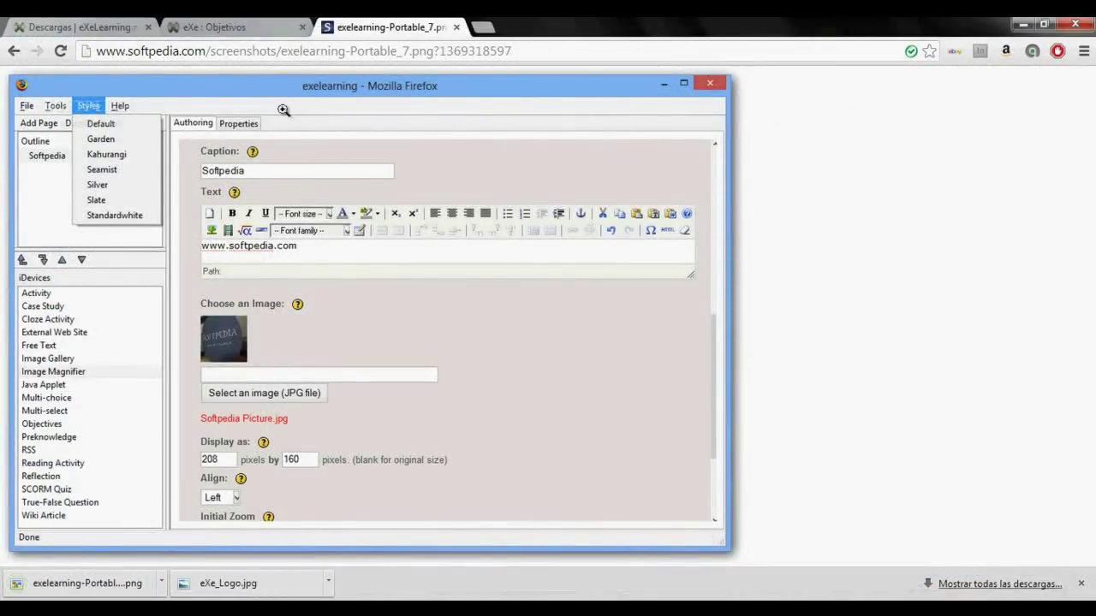
- Return to the eXe course, edit the Objetivos block, and place the cursor at the end of "Crear un entorno digital de aprendizaje."
left_click(246, 26)
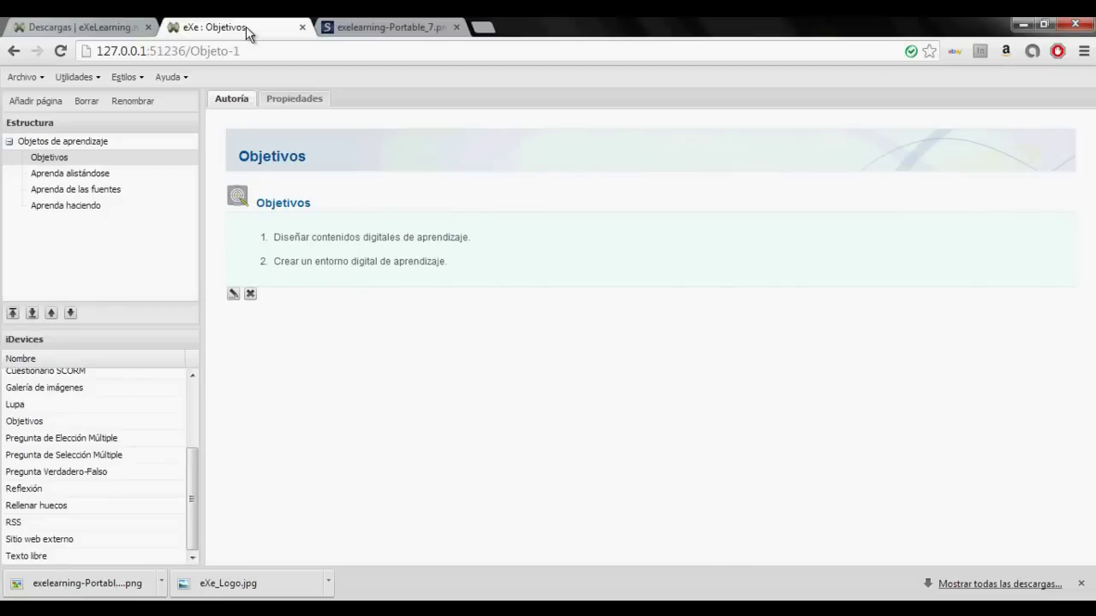
left_click(233, 295)
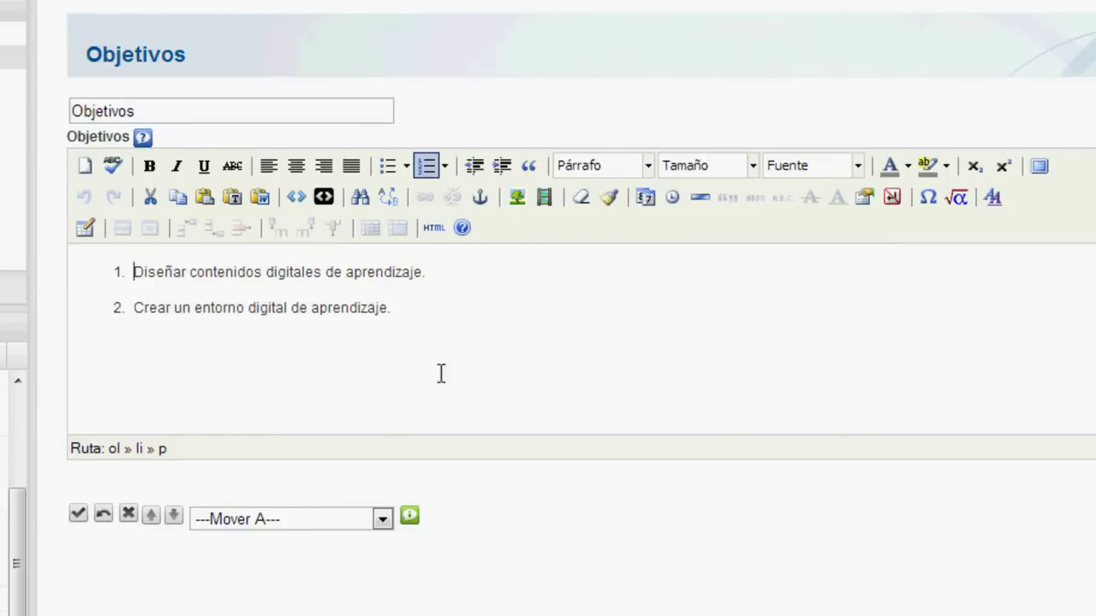
left_click(483, 316)
key("Return")
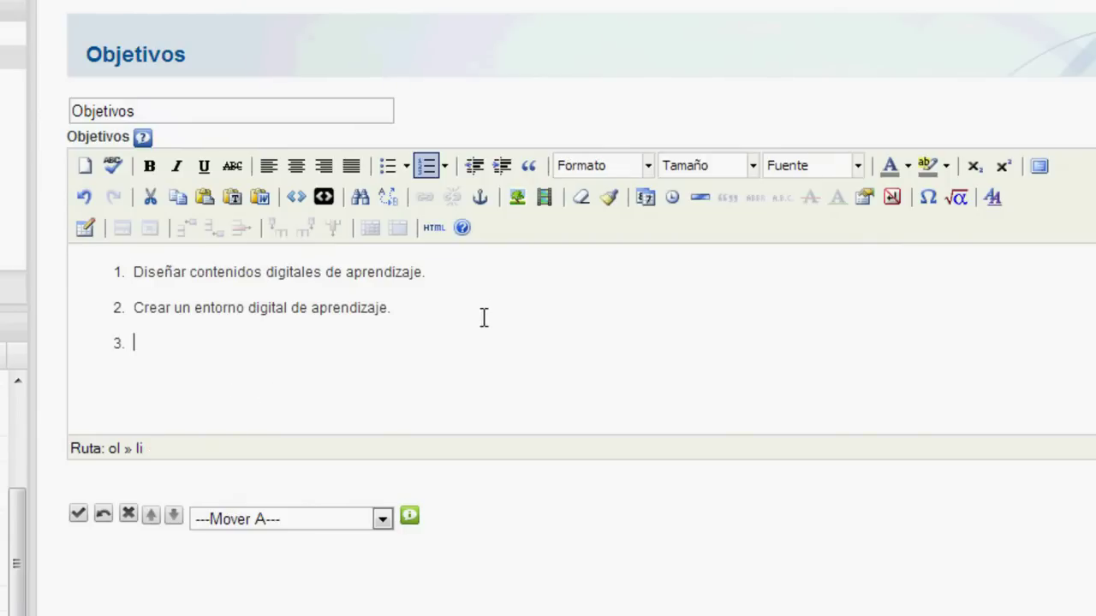
key("Return")
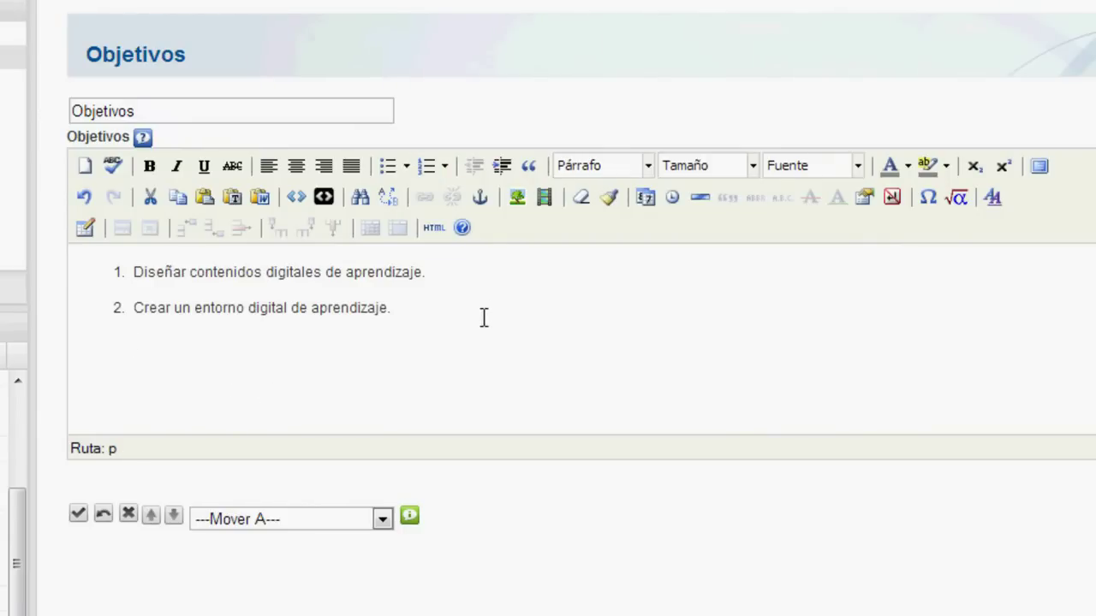
key("BackSpace")
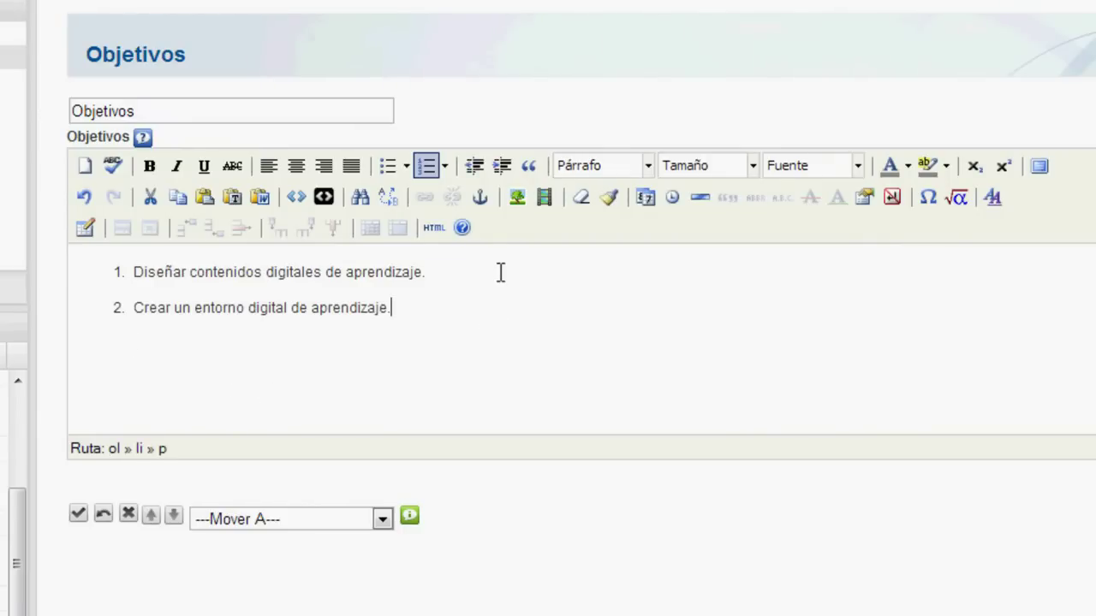
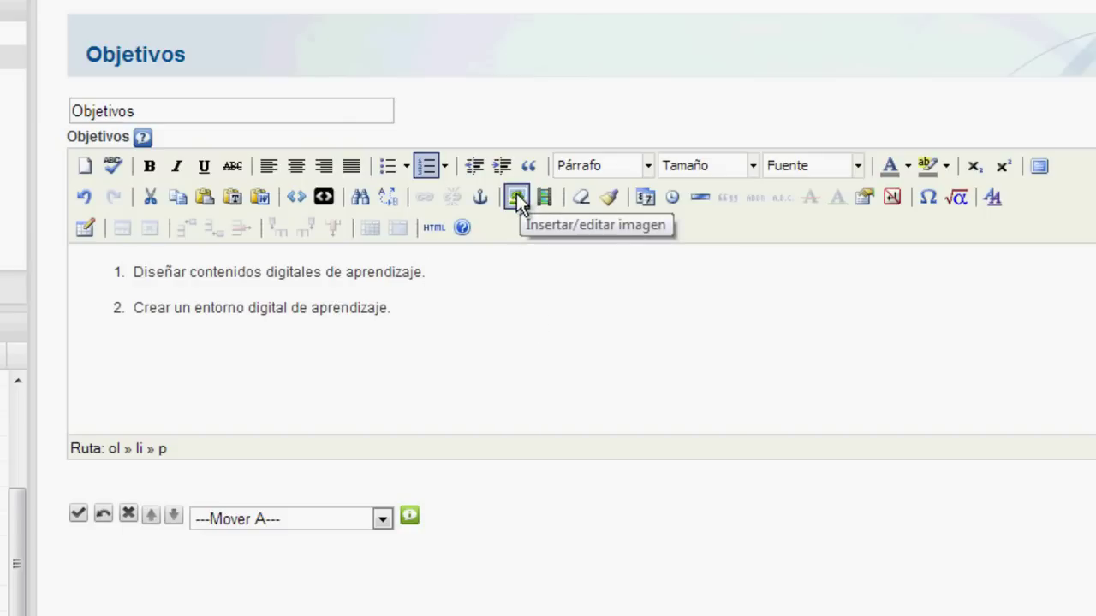
- Choose exelearning-Portable_7.png from the Imagenes folder as the image to insert in the Objetivos block
left_click(516, 197)
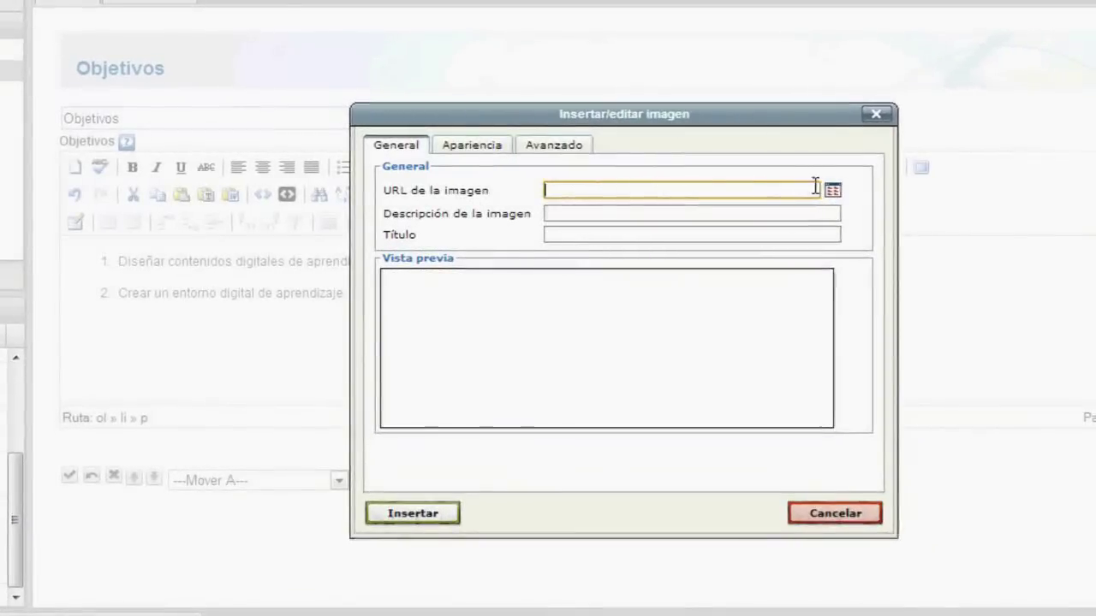
left_click(832, 194)
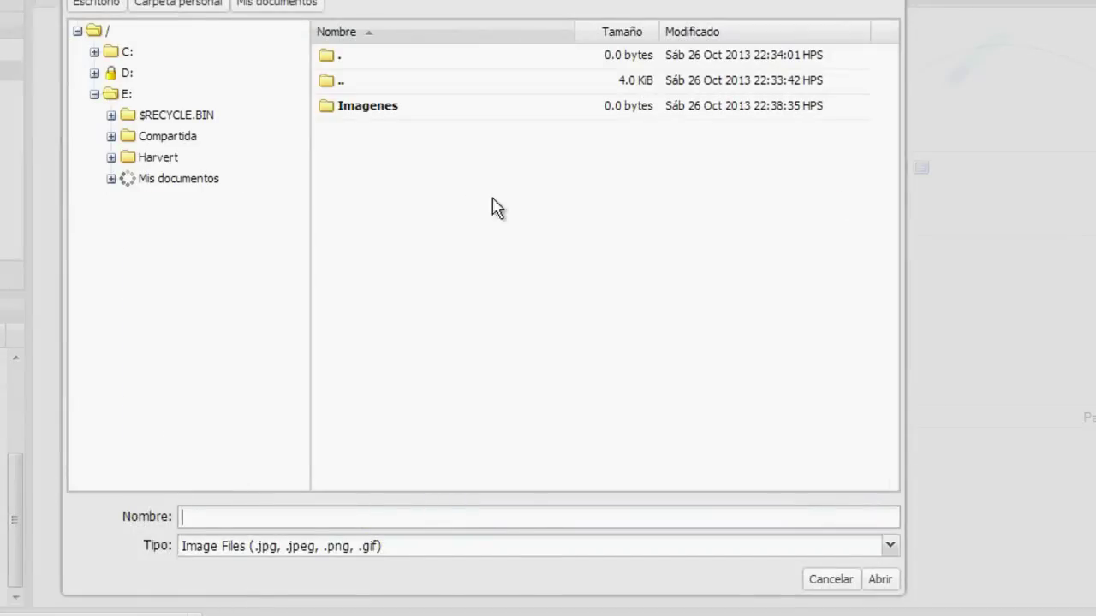
double_click(367, 113)
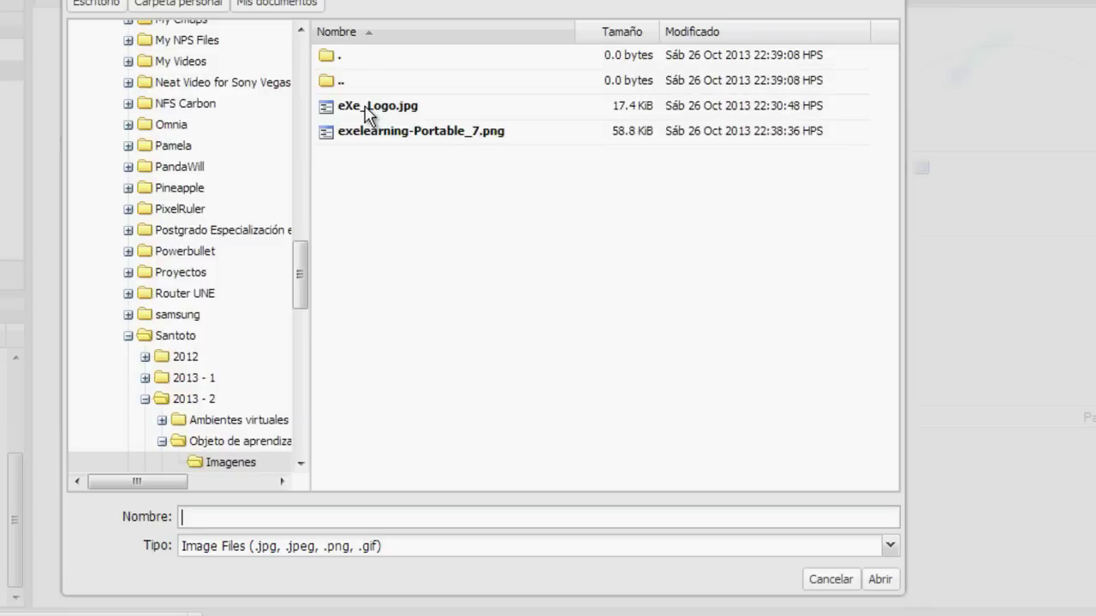
left_click(377, 142)
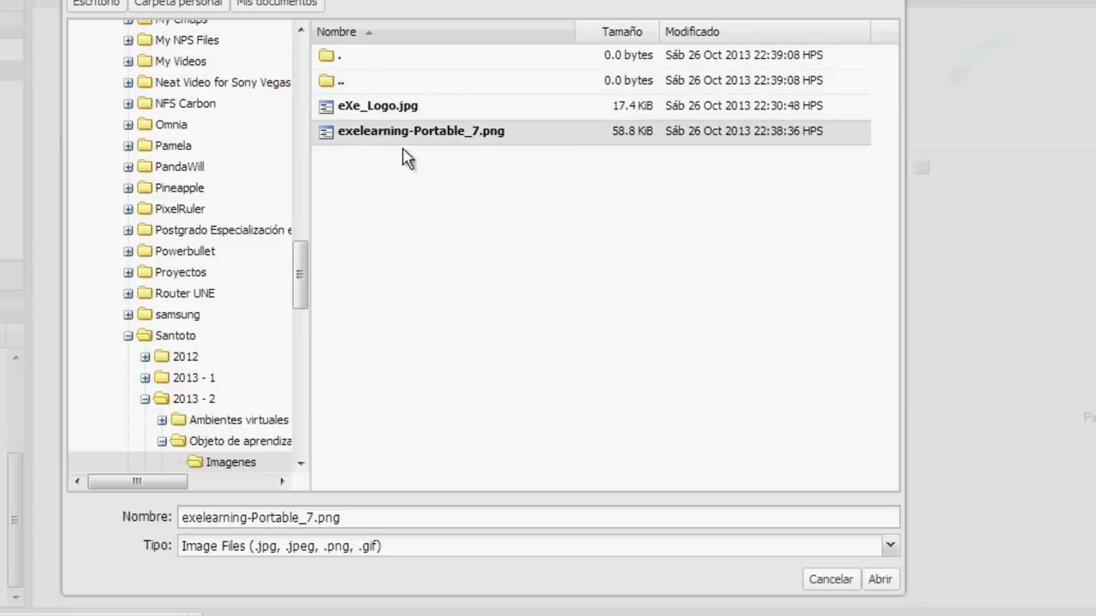
left_click(879, 580)
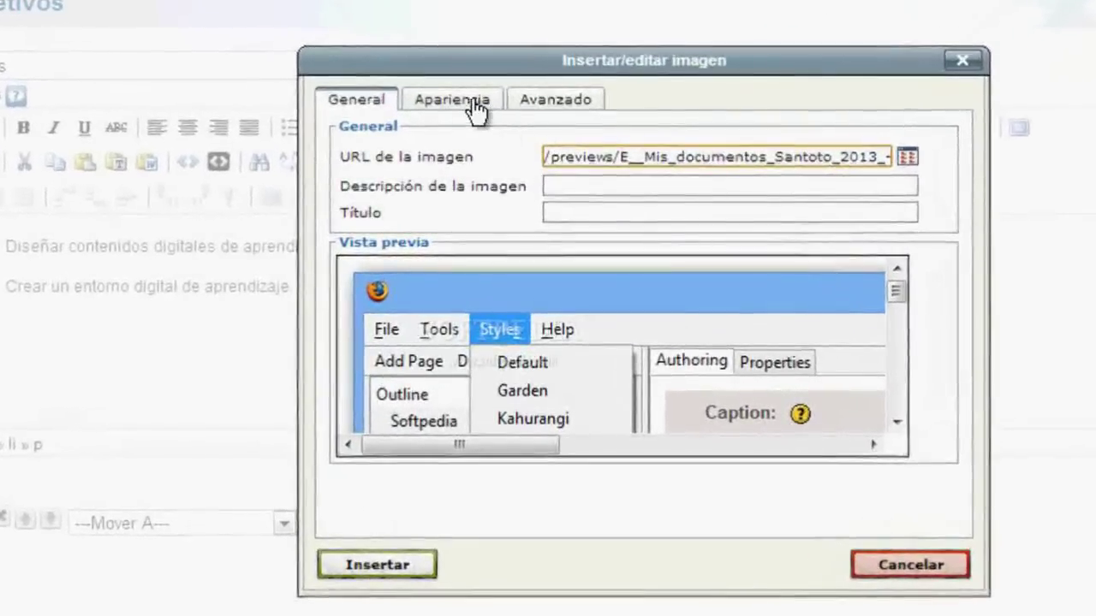
- Set the image's width to 200 px with the aspect ratio locked and its alignment to Derecha
left_click(467, 107)
left_click_drag(505, 186, 558, 190)
type("200")
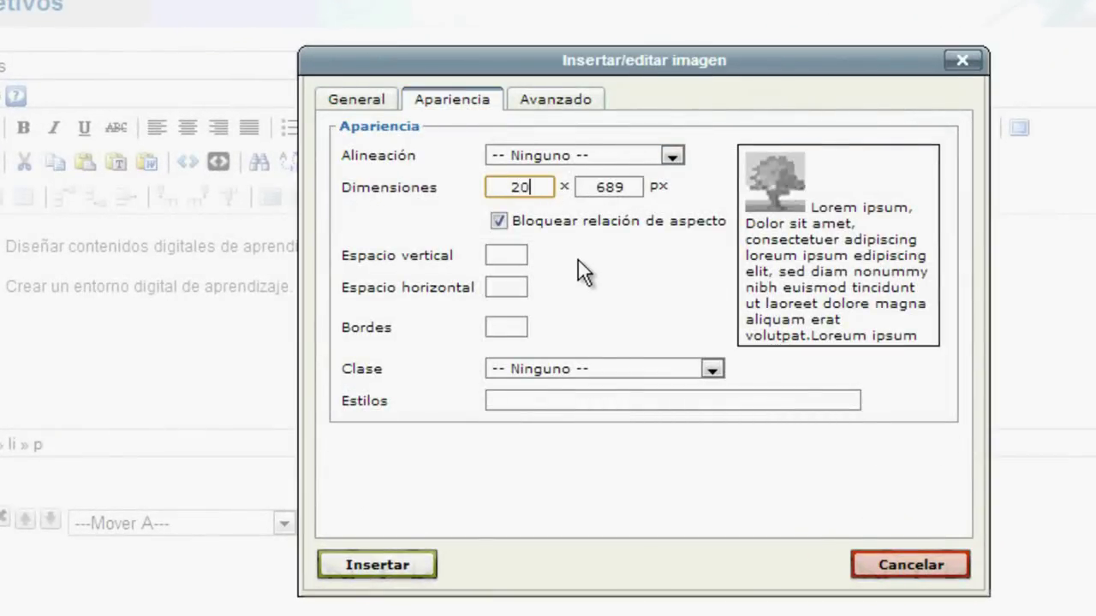
left_click(661, 155)
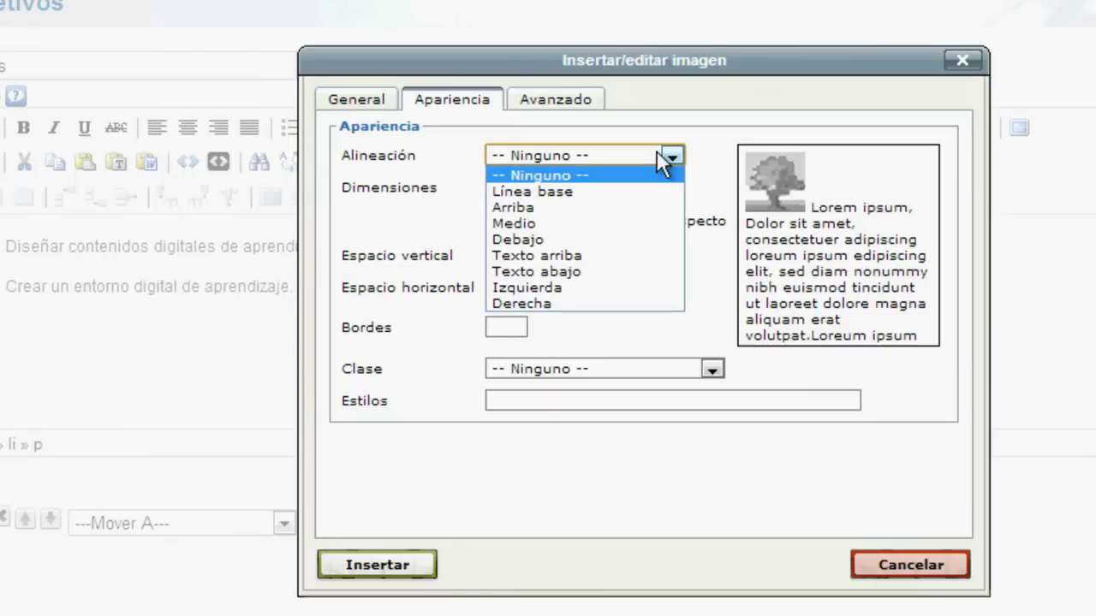
left_click(569, 303)
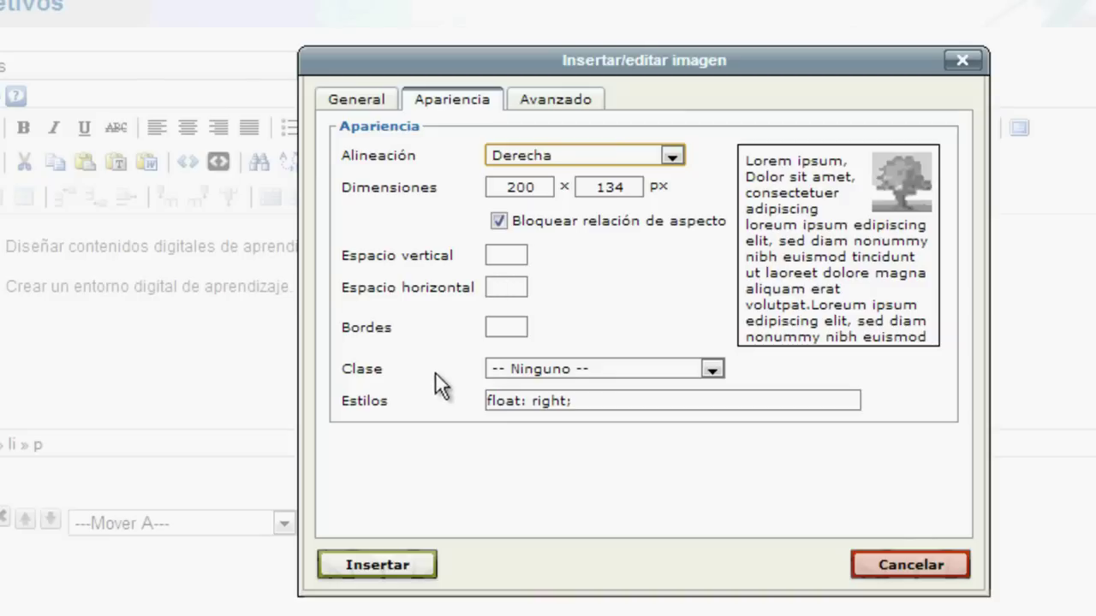
- Set the image's horizontal spacing to 2, insert it without a description, and save the Objetivos block
left_click(511, 287)
type("2")
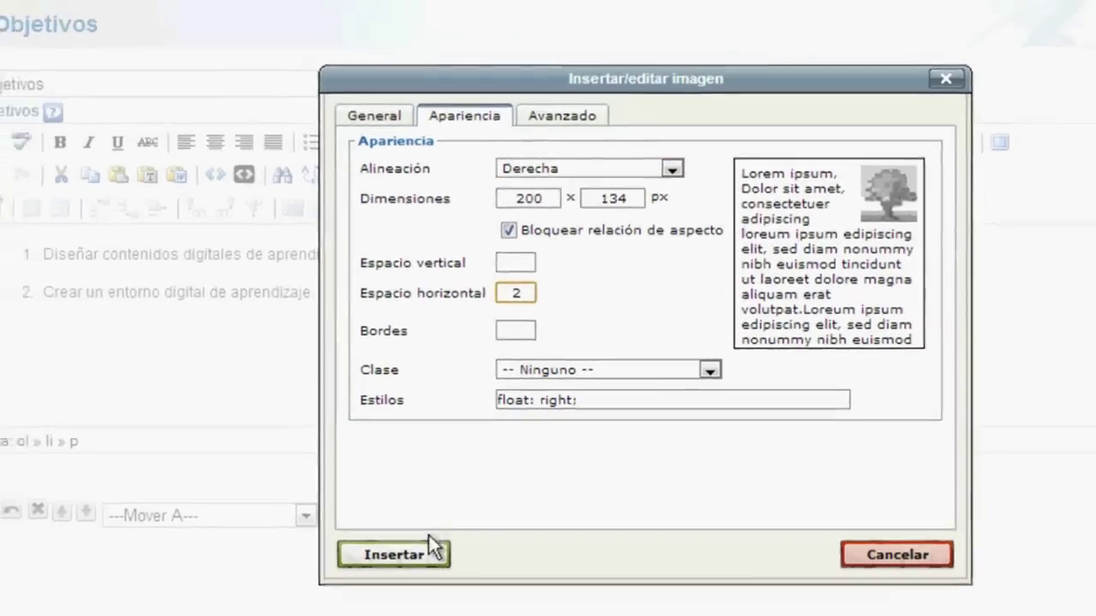
left_click(416, 571)
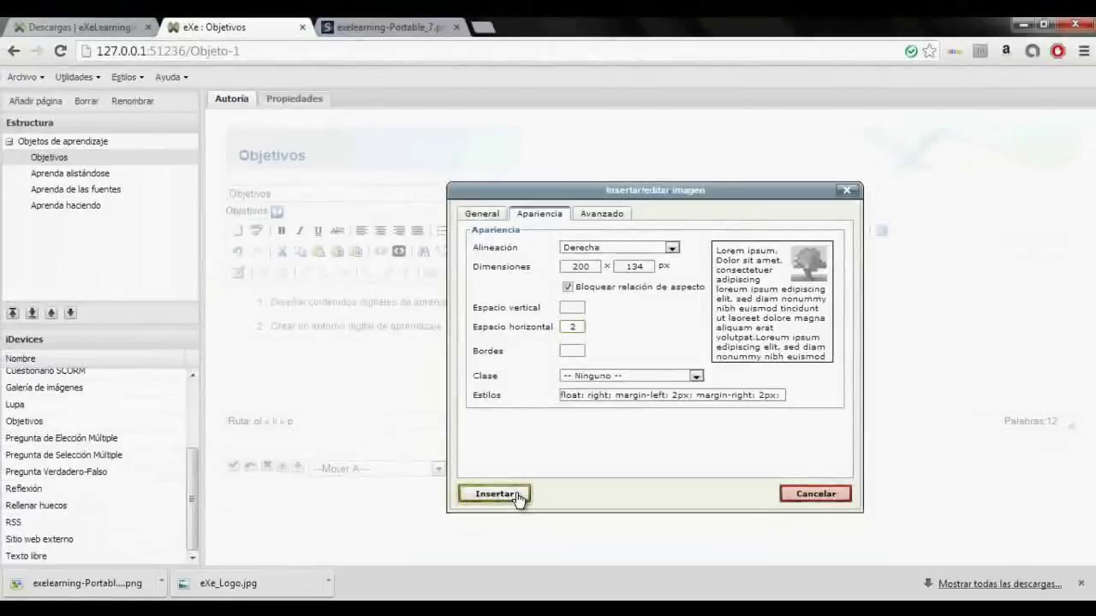
left_click(580, 373)
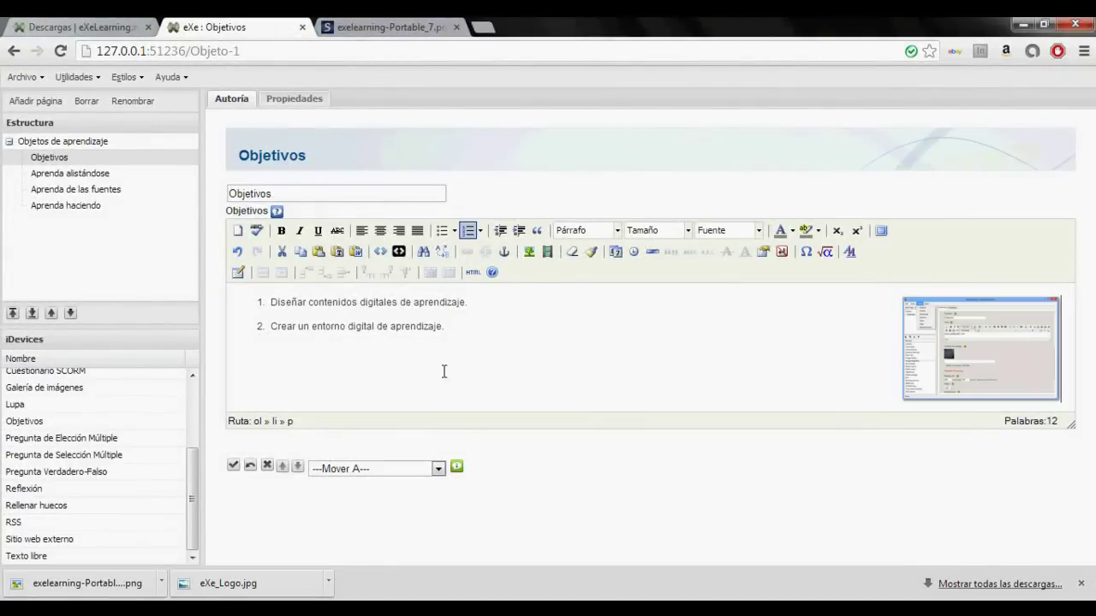
left_click(236, 467)
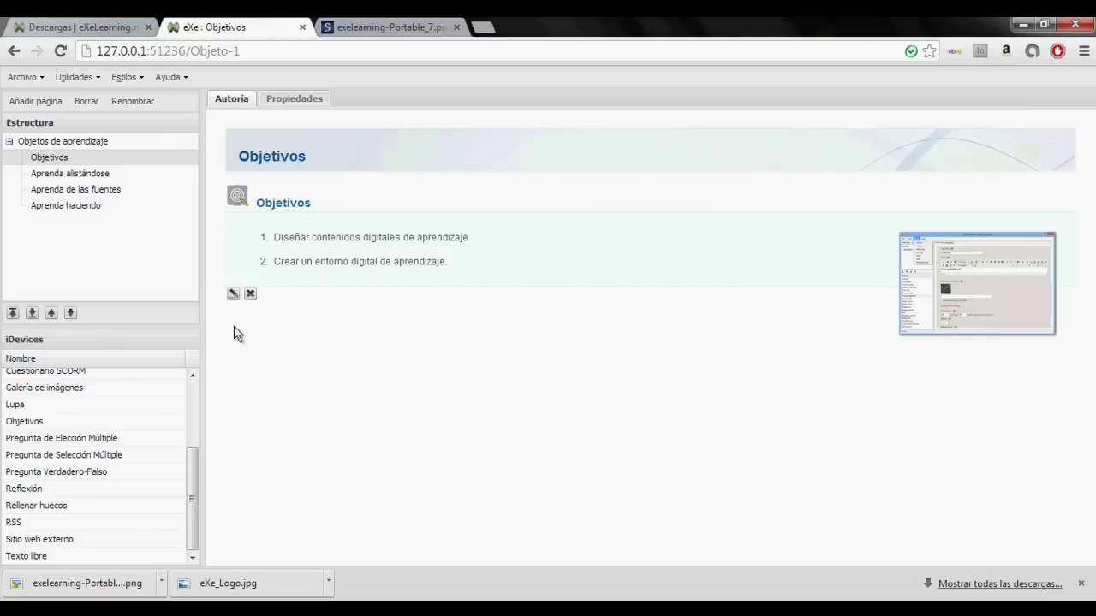
- Reopen the Objetivos block, change the image's alignment to Izquierda without adding a description, and save the block
left_click(235, 294)
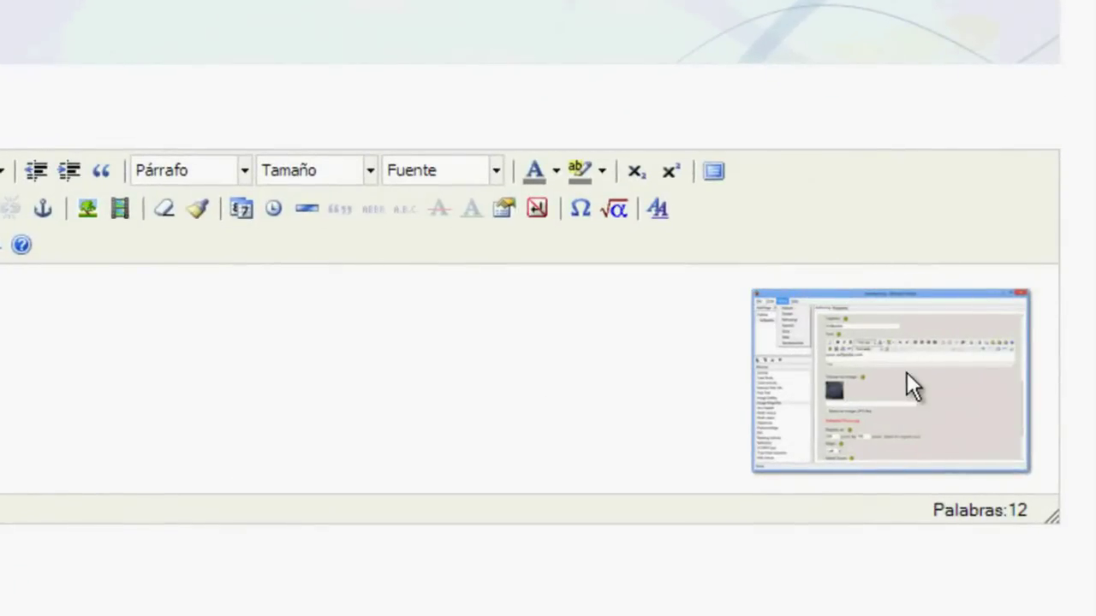
left_click(907, 374)
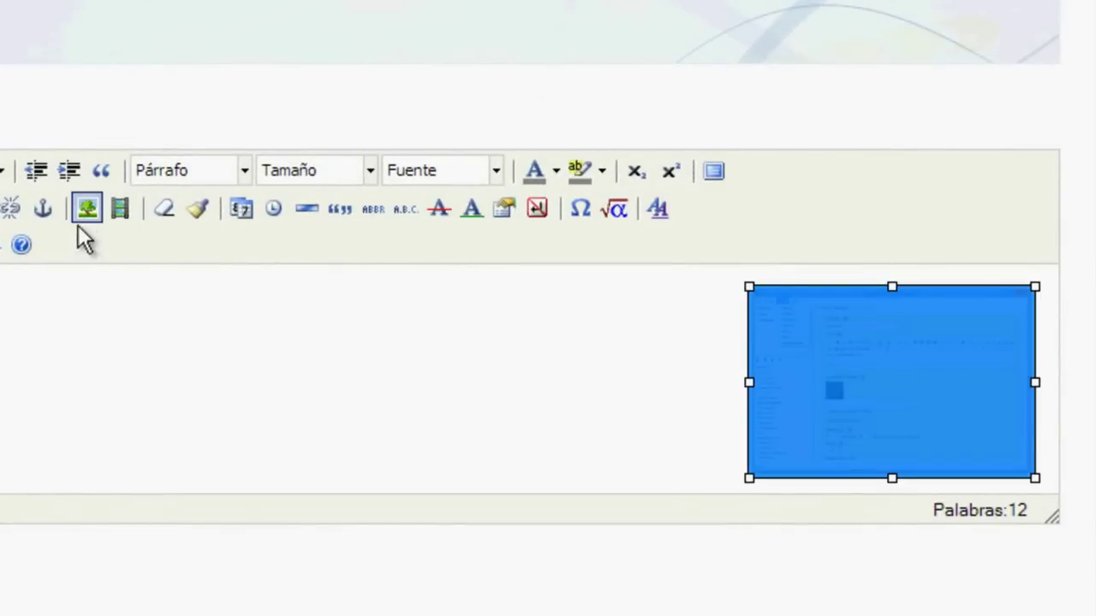
left_click(87, 208)
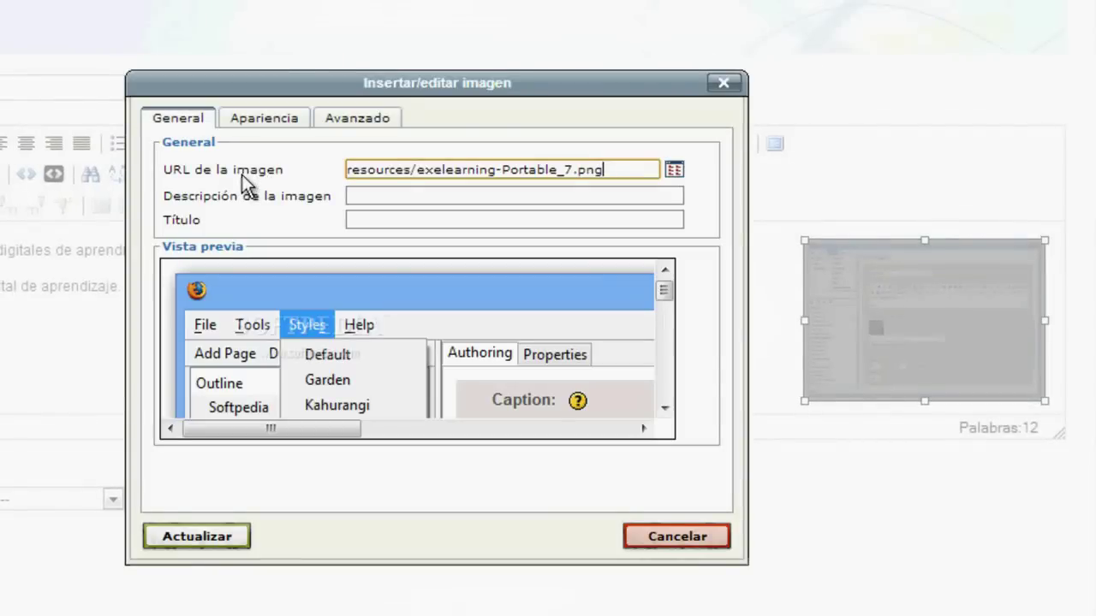
left_click(271, 118)
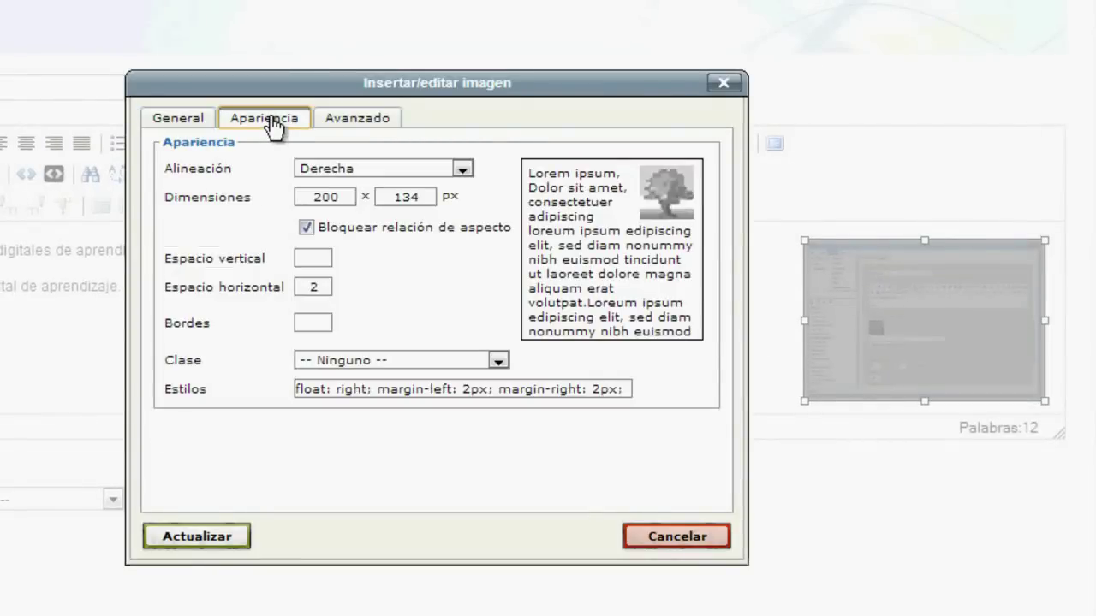
left_click(306, 169)
left_click(335, 289)
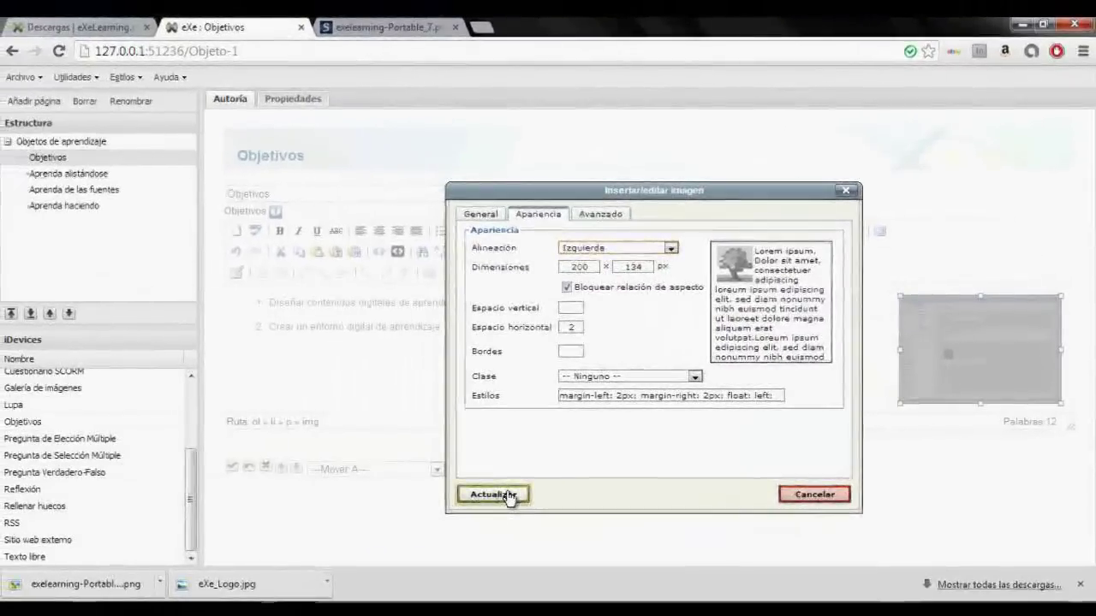
left_click(431, 506)
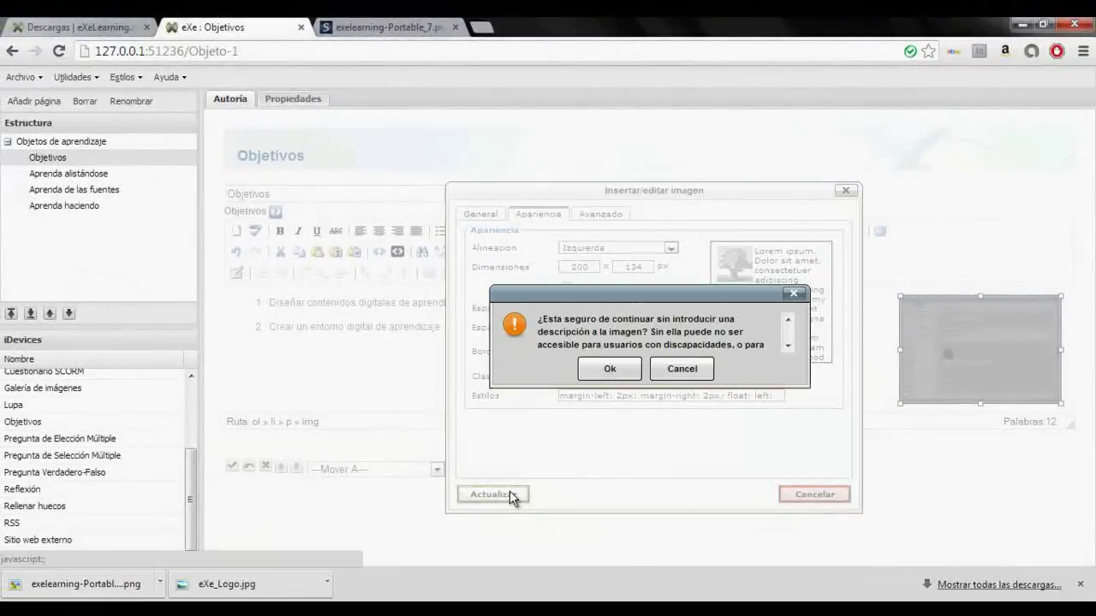
left_click(611, 371)
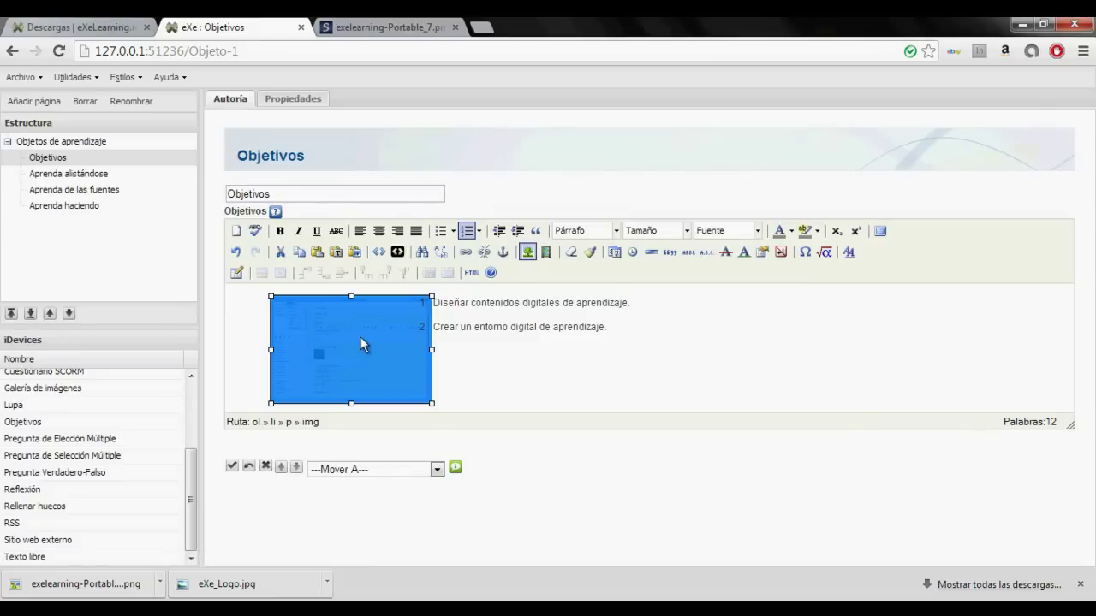
left_click(612, 324)
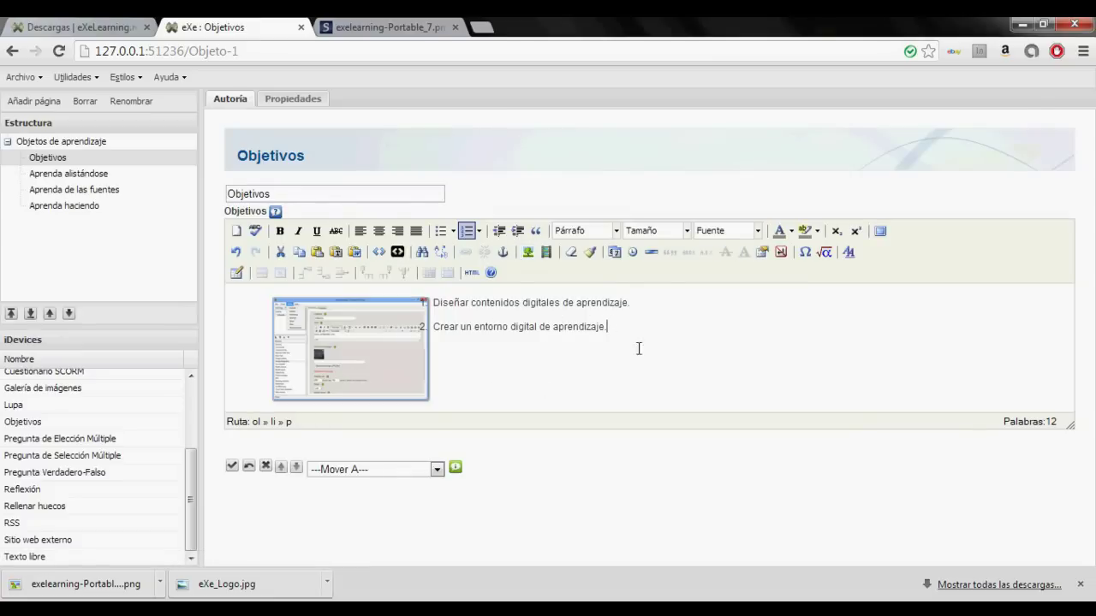
left_click(231, 465)
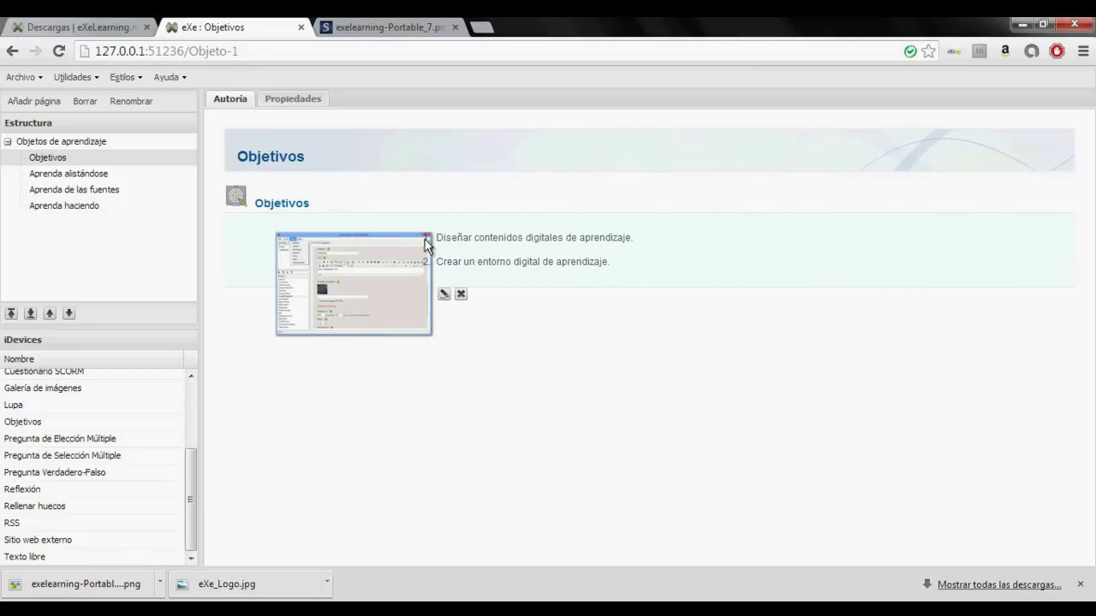
- Edit the Objetivos block again and set the image's horizontal spacing to 10
left_click(443, 295)
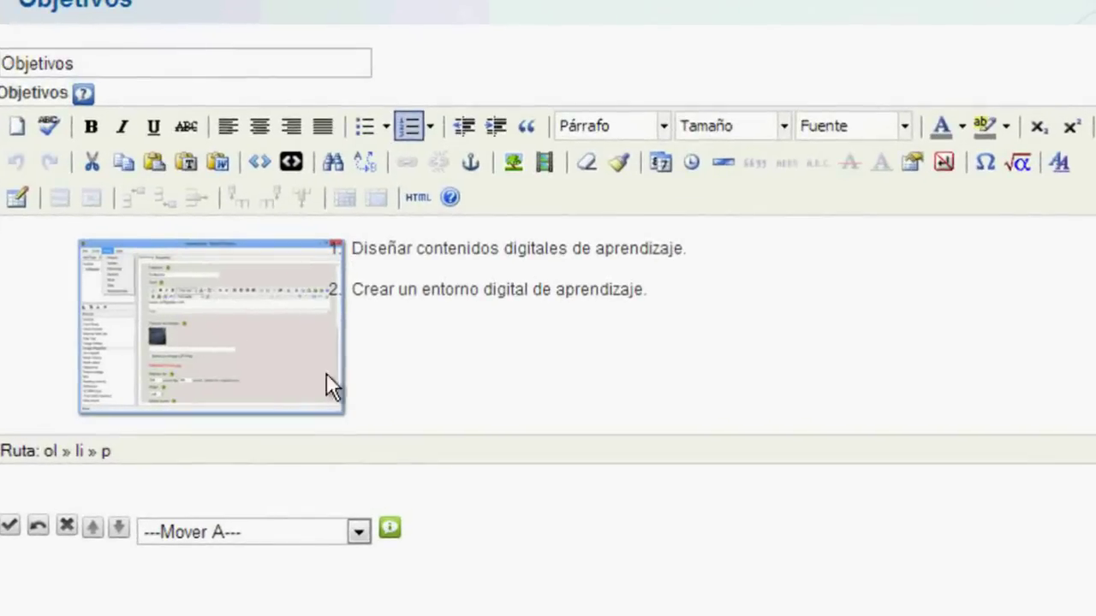
left_click(234, 299)
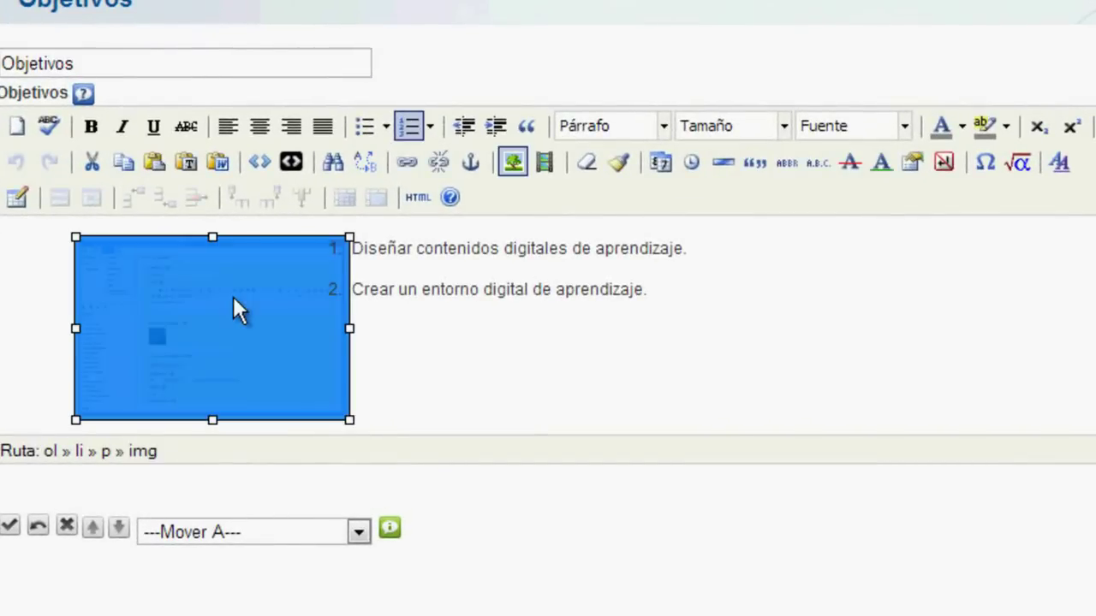
left_click(514, 163)
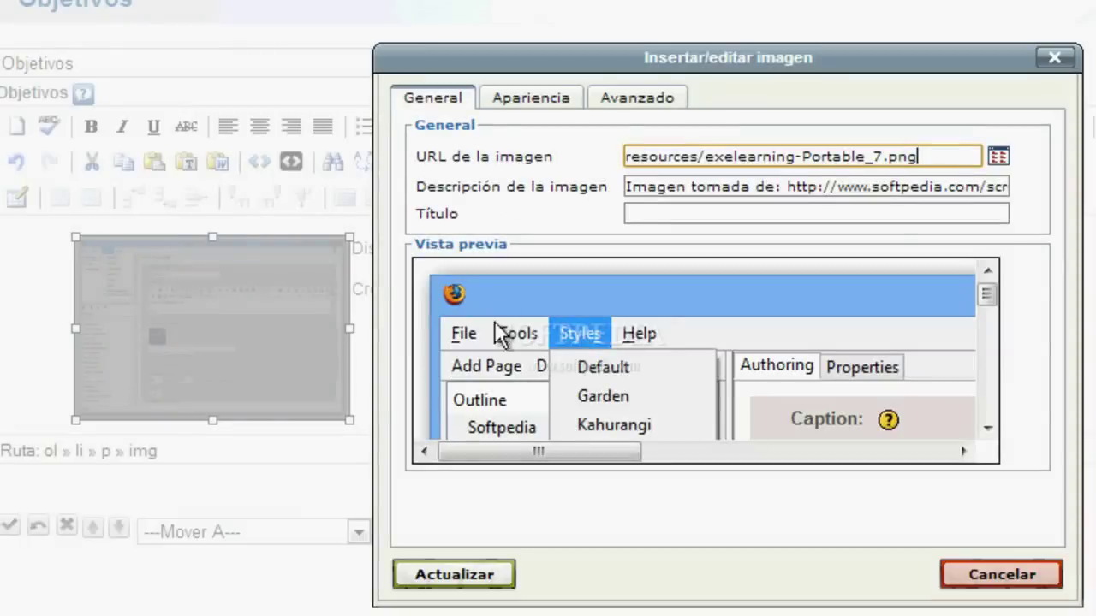
left_click(531, 99)
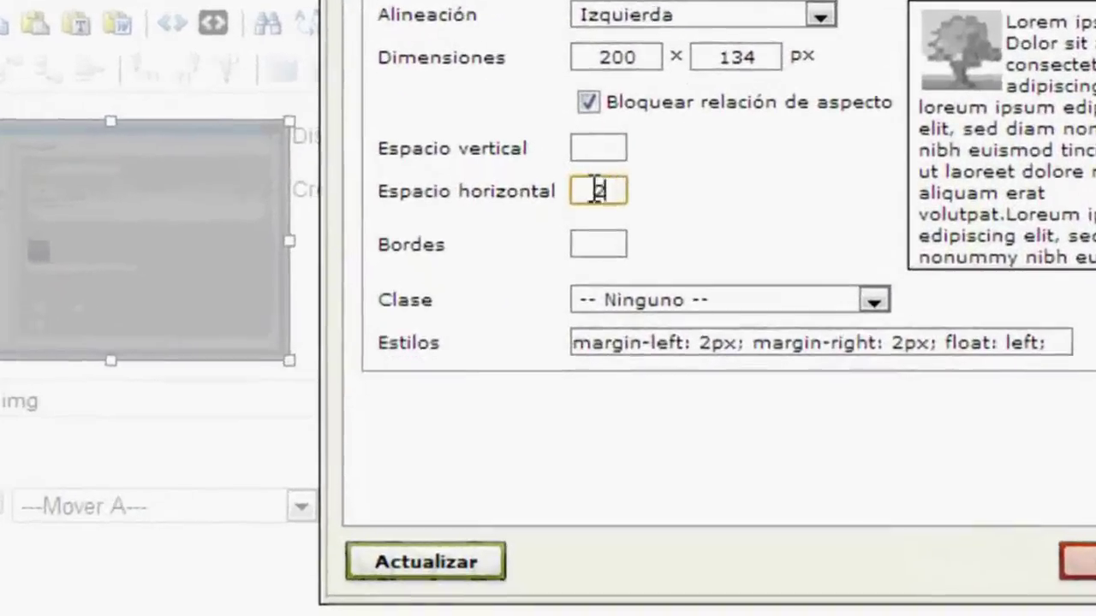
double_click(589, 291)
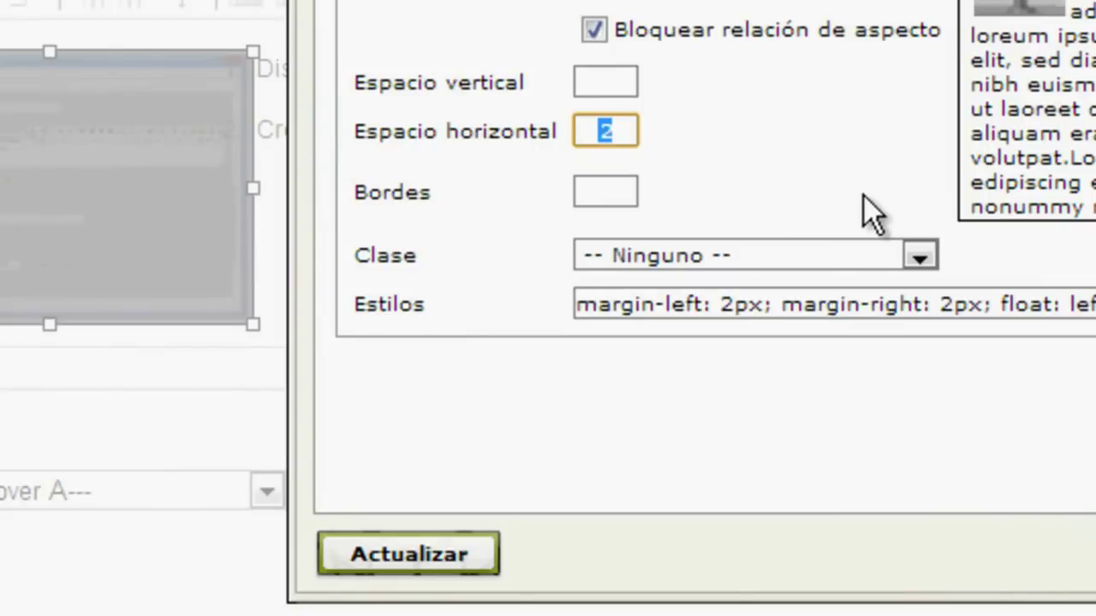
type("10")
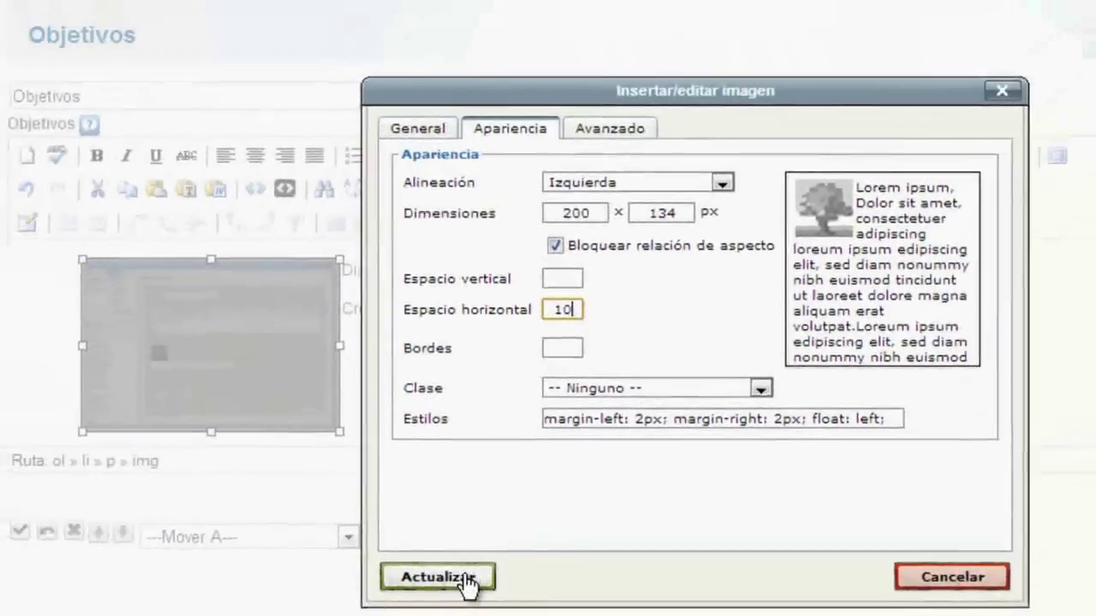
left_click(466, 579)
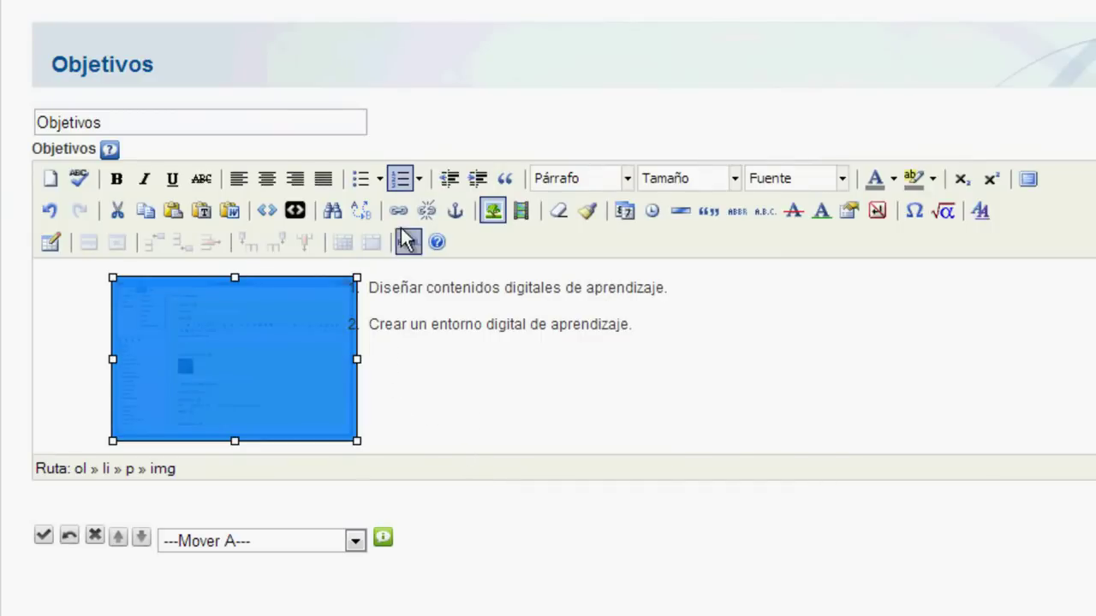
- Increase the image's horizontal spacing to 20 and save the Objetivos block
left_click(493, 211)
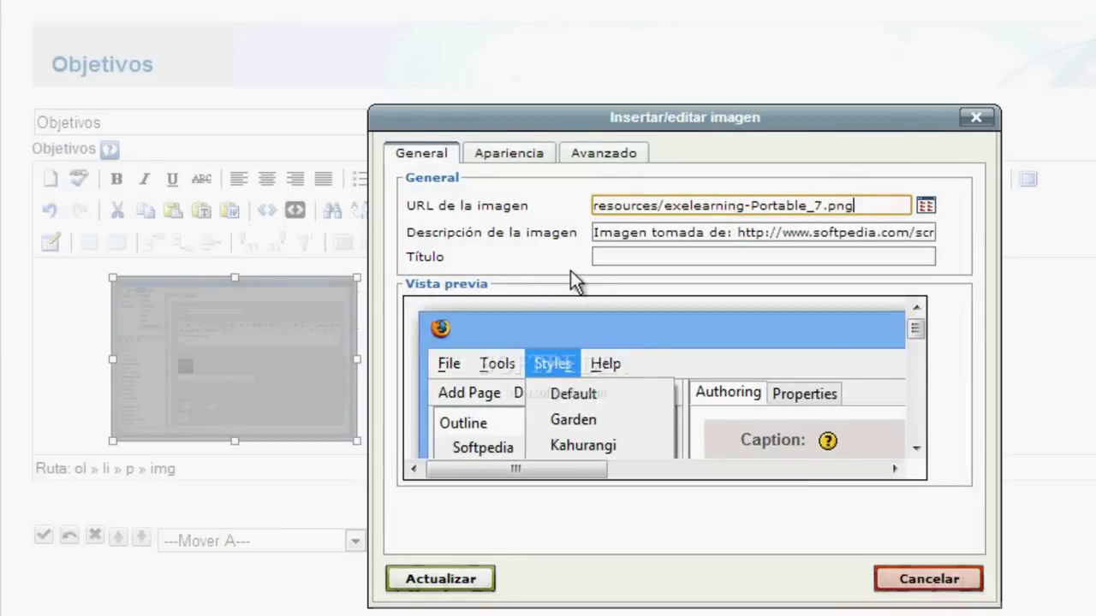
left_click(508, 156)
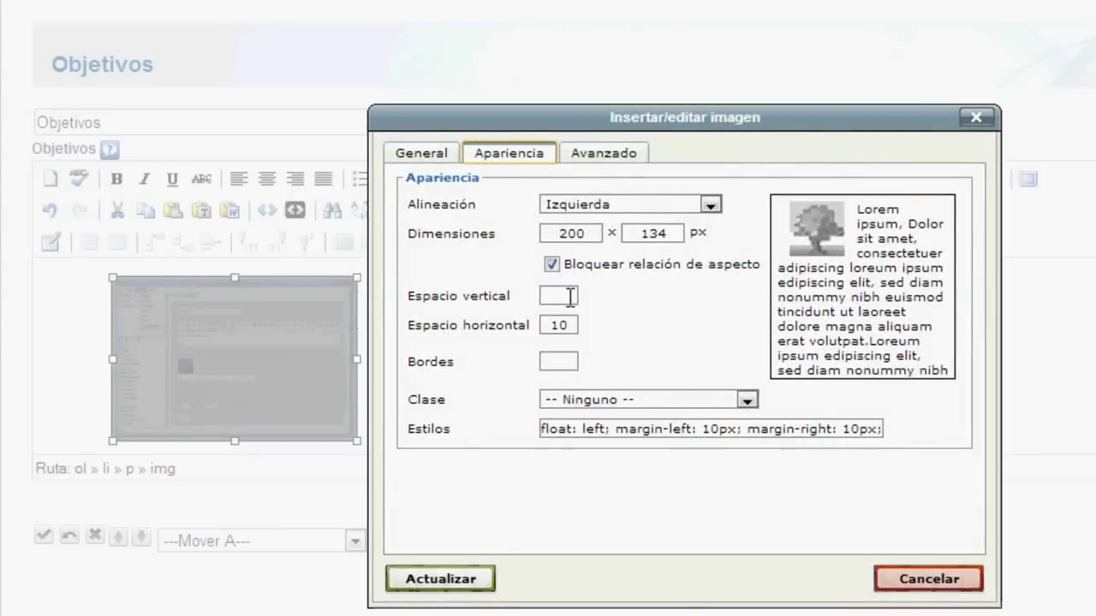
left_click_drag(552, 325, 578, 323)
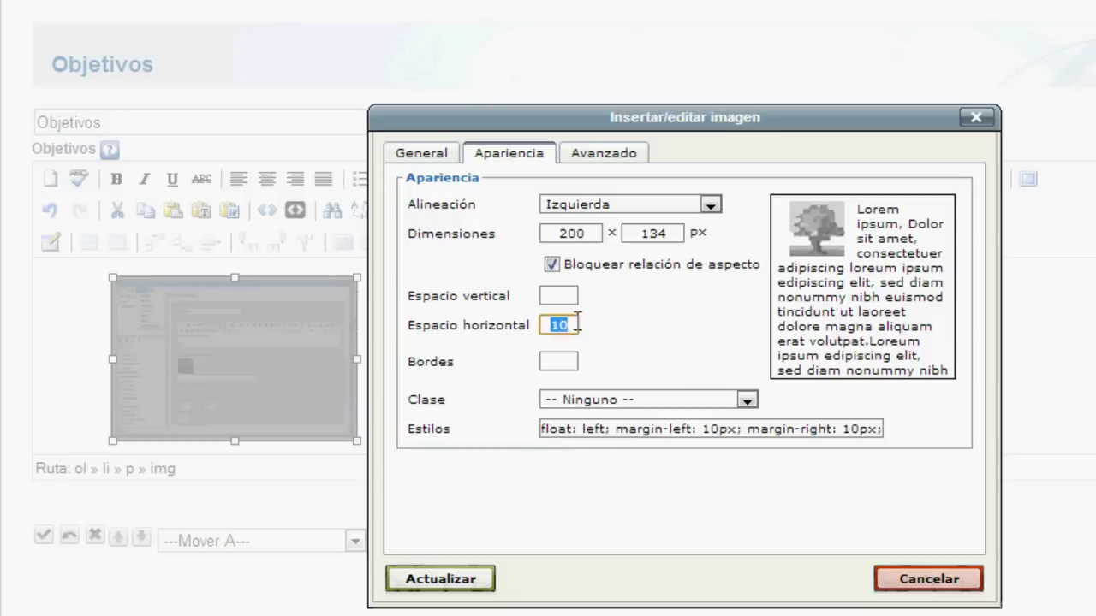
type("20")
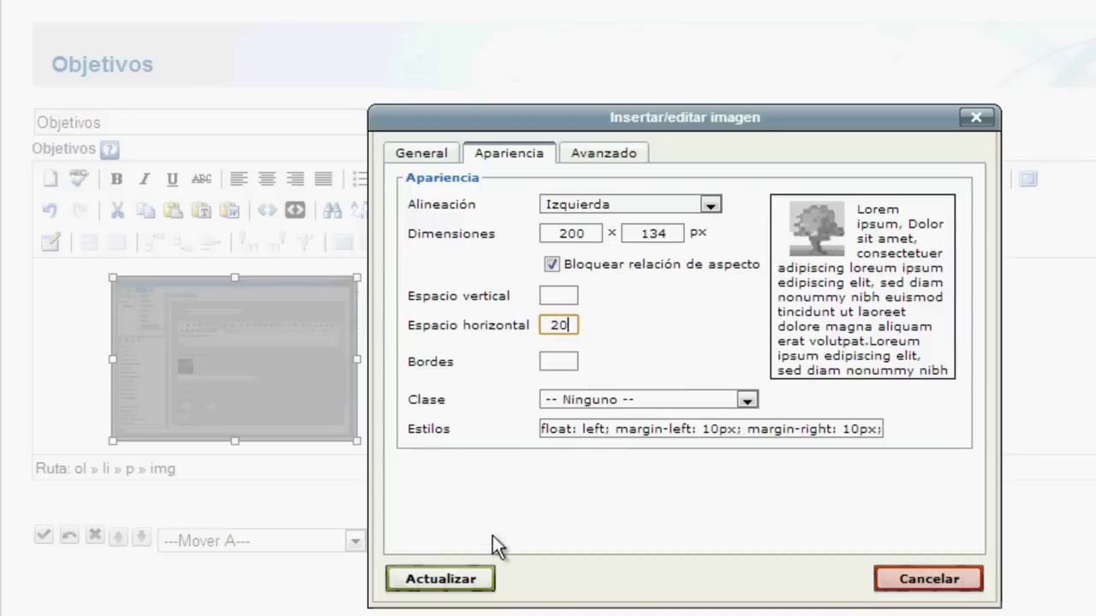
left_click(489, 579)
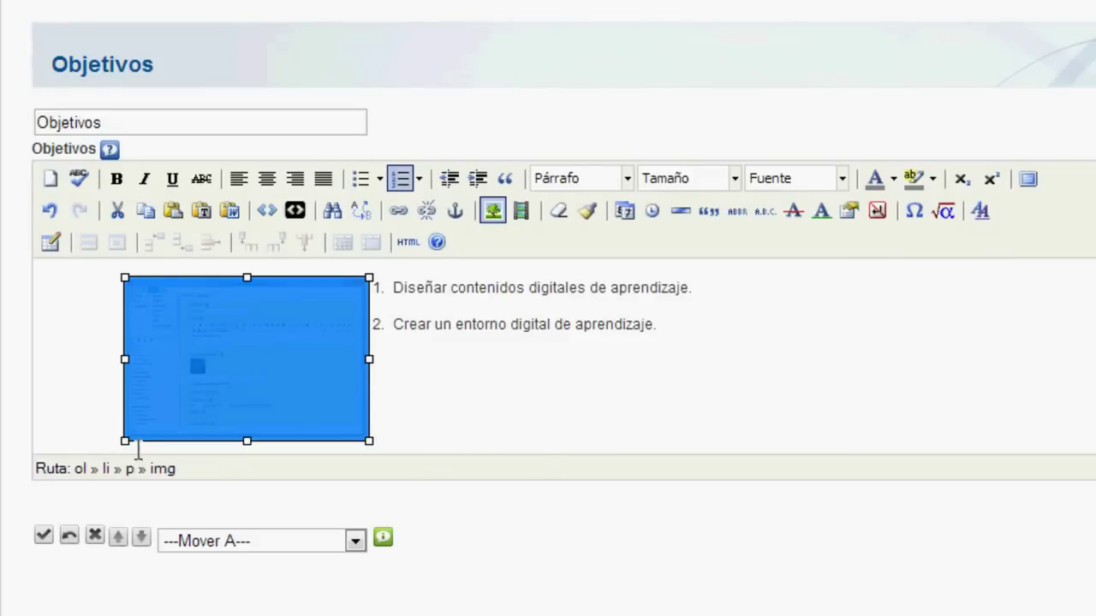
left_click(43, 536)
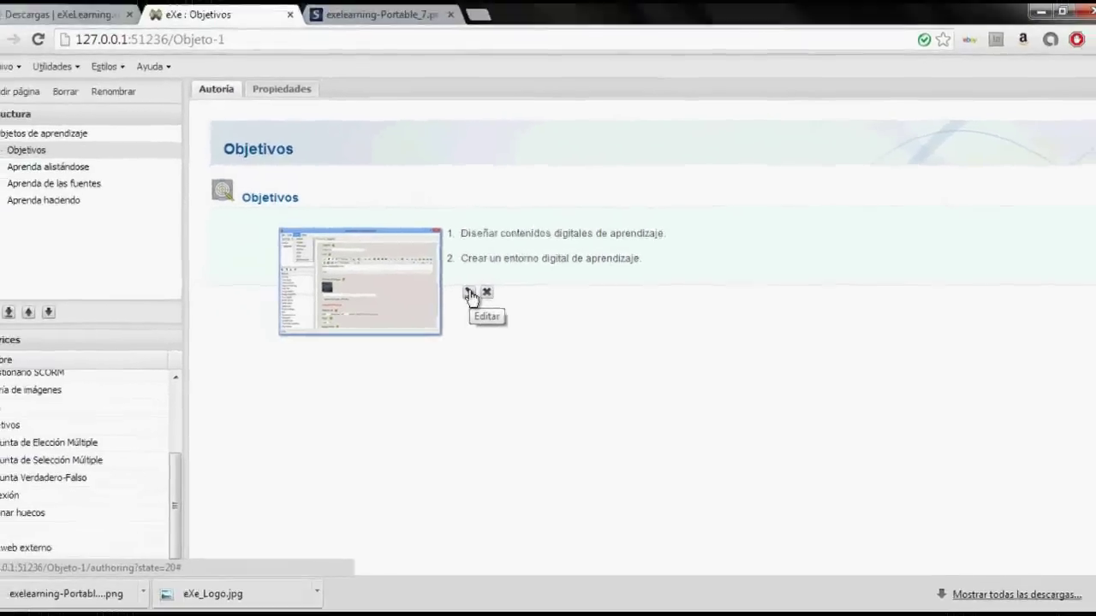
left_click(409, 274)
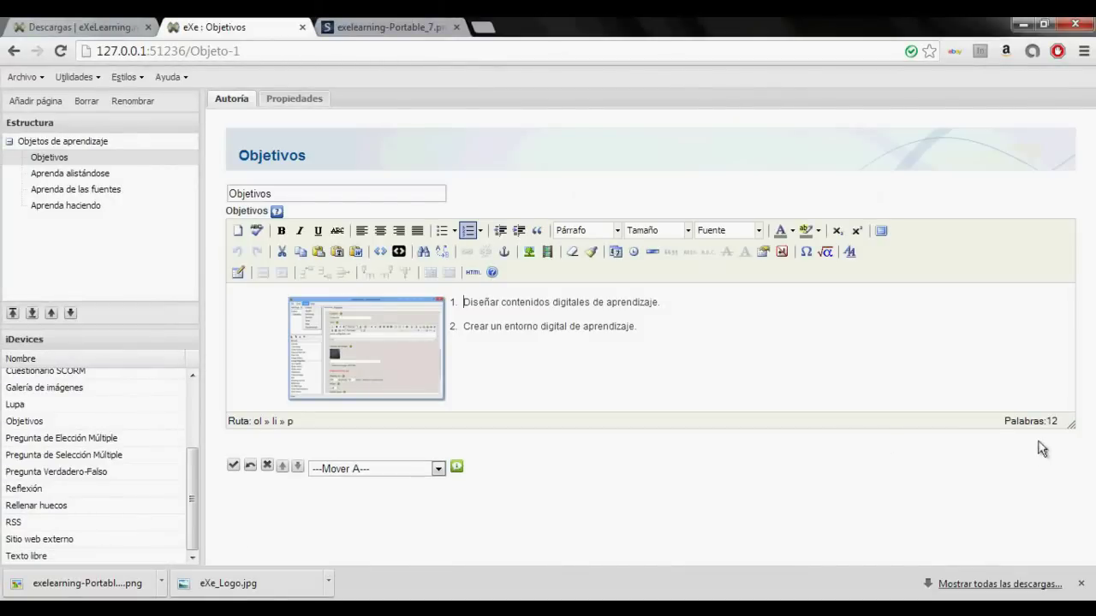
left_click_drag(1070, 423, 1068, 480)
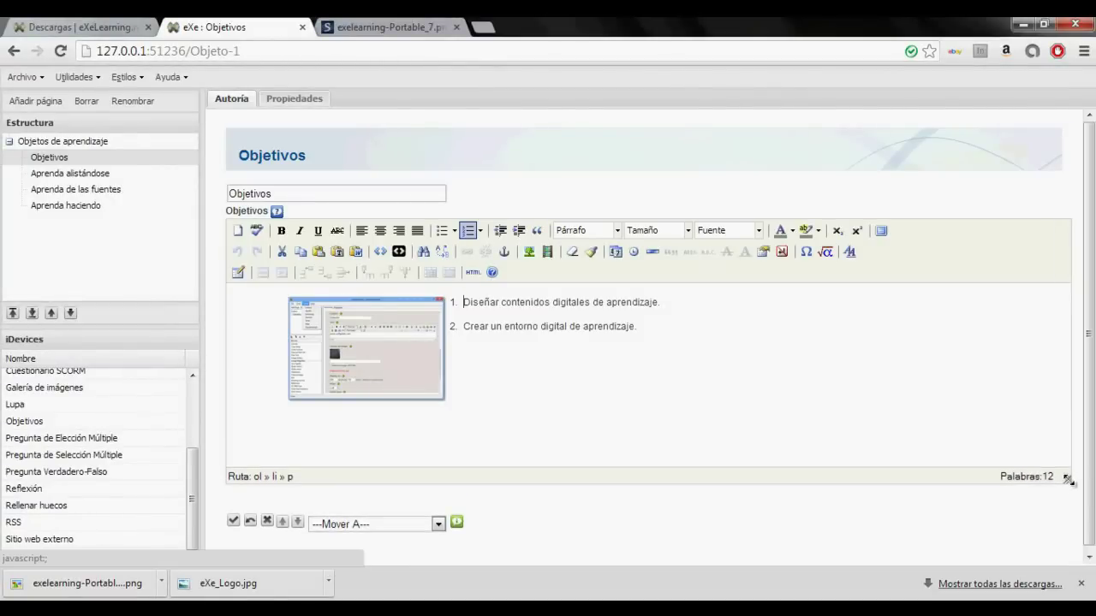
left_click(727, 360)
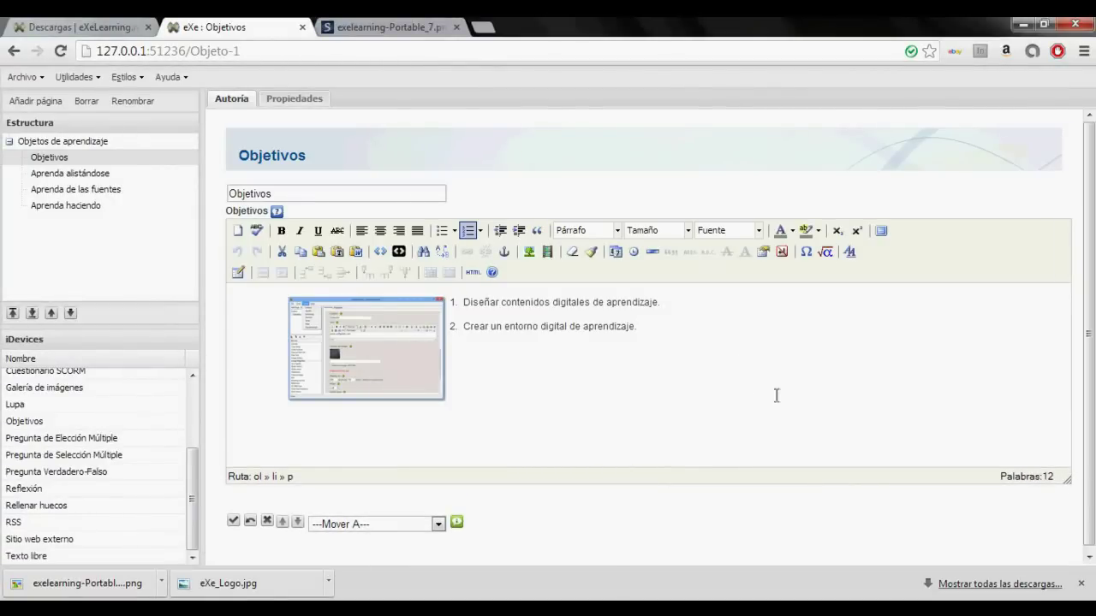
key("Return")
key("Return")
type("Imagen tomada de")
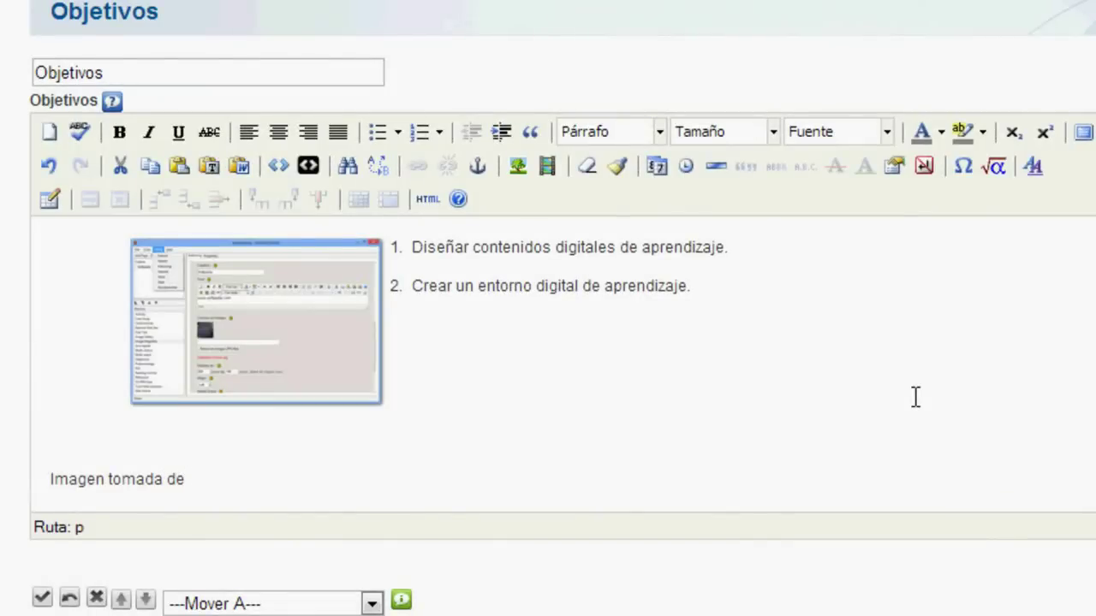
key("ctrl+v")
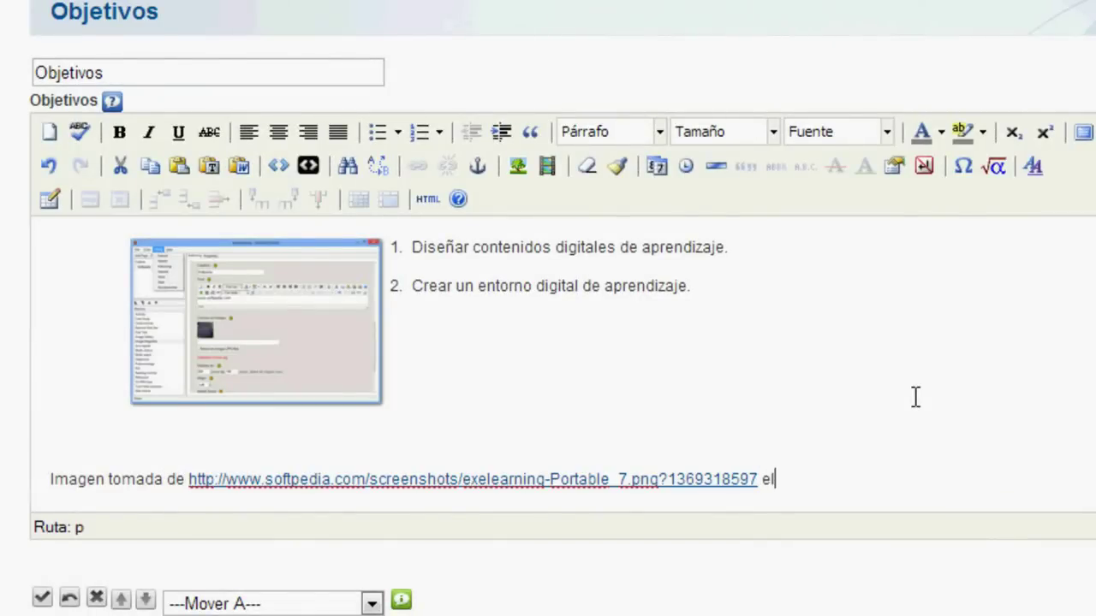
type("el 23 de octubre de 201")
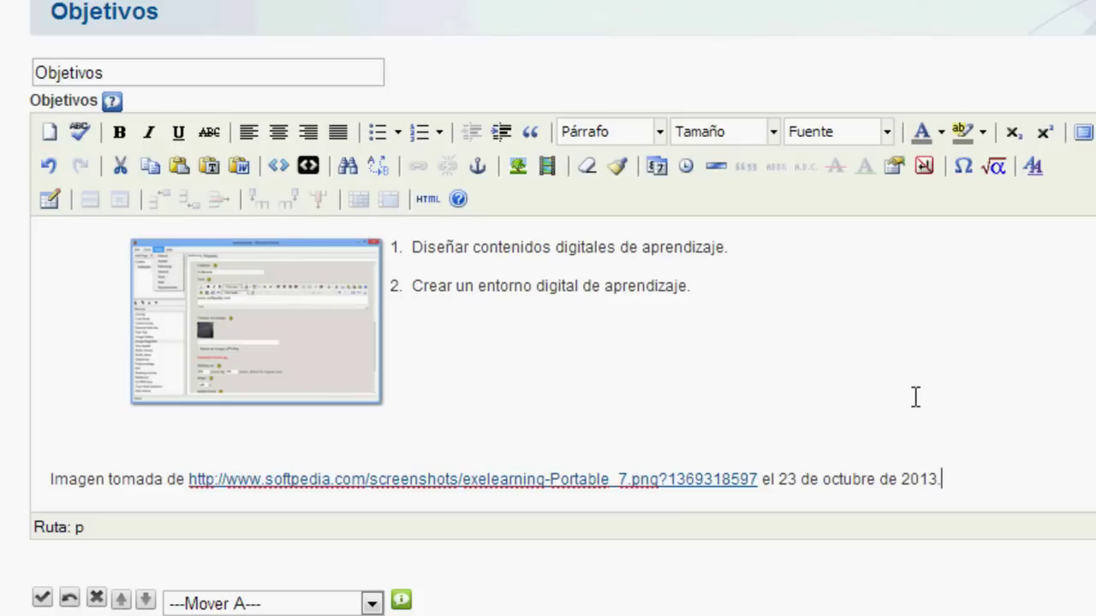
type("3.")
- Set the softpedia.com link in the image credit to "Abrir en ventana nueva (_blank)" and save the Objetivos block
left_click(757, 481)
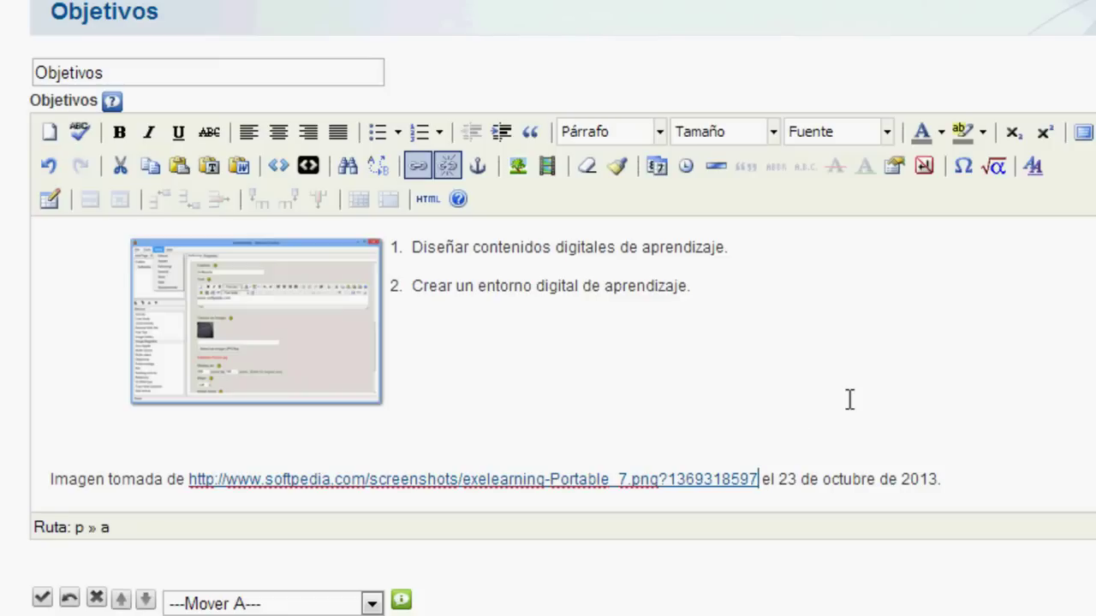
key("shift+Left")
key("shift+Left")
key("shift+Left")
key("shift+Left")
key("shift+Left")
key("shift+Left")
key("shift+Left")
key("shift+Left")
key("shift+Left")
key("shift+Left")
key("shift+Left")
key("shift+Left")
key("shift+Left")
key("shift+Left")
key("shift+Left")
key("shift+Left")
key("shift+Left")
key("shift+Left")
key("shift+Left")
key("shift+Left")
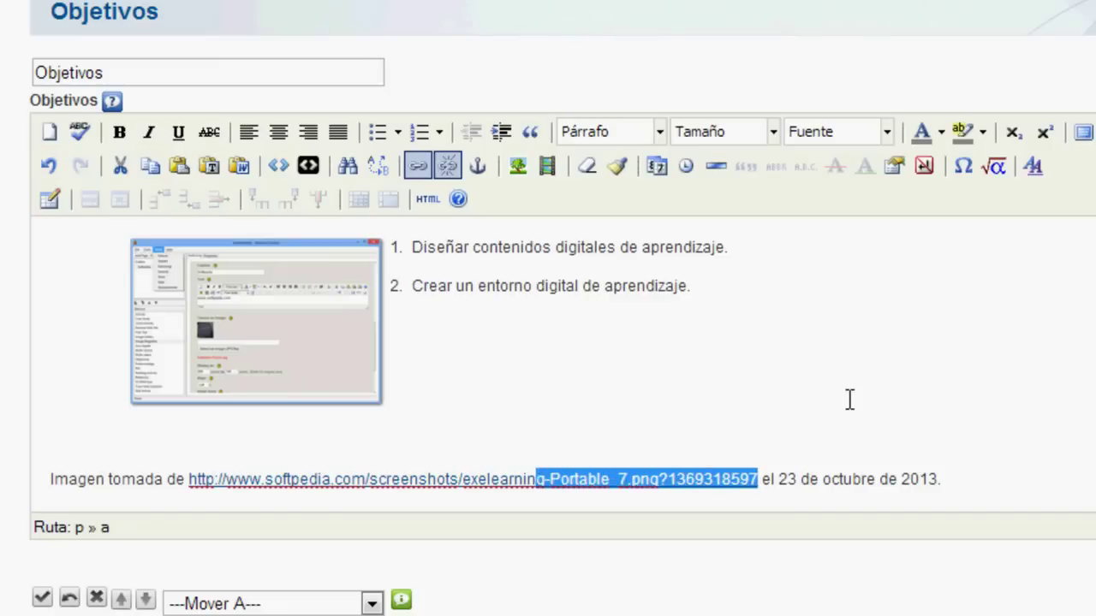
key("shift+Left")
key("shift+Left")
key("shift+Left")
key("shift+Left")
key("shift+Left")
key("shift+Left")
key("shift+Left")
key("shift+Left")
key("shift+Left")
key("shift+Left")
key("shift+Left")
key("shift+Left")
key("shift+Left")
key("shift+Left")
key("shift+Left")
key("shift+Left")
key("shift+Left")
key("shift+Left")
key("shift+Left")
key("shift+Left")
key("shift+Left")
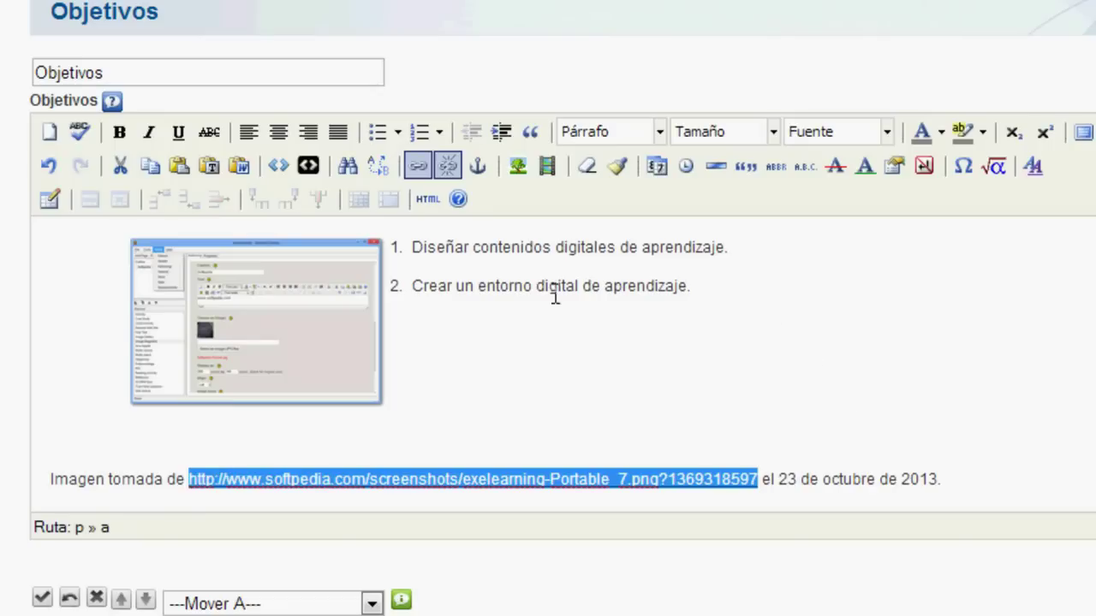
left_click(417, 168)
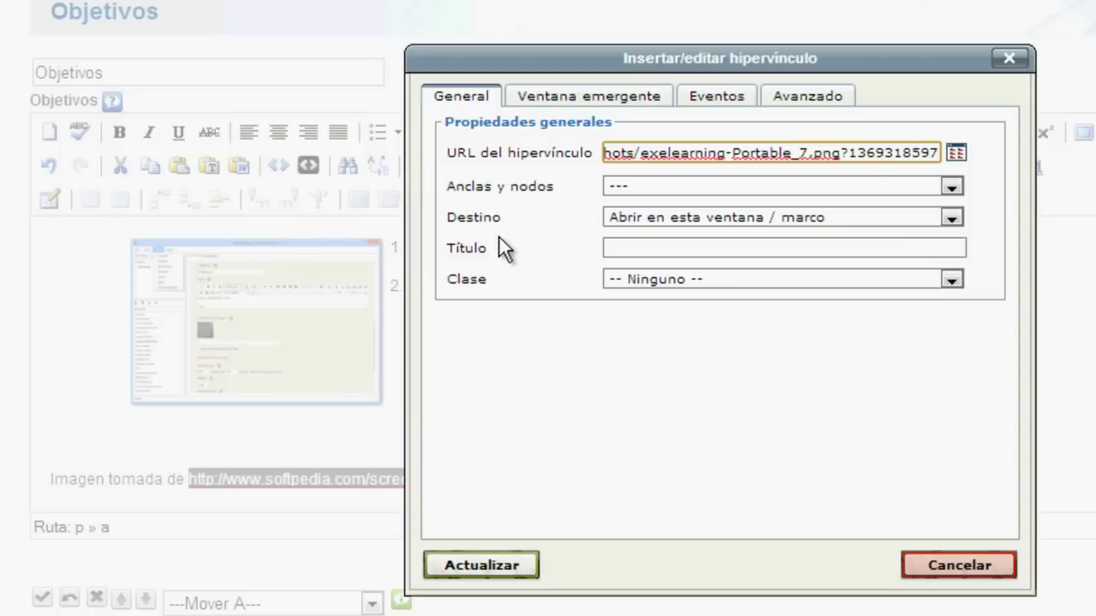
left_click(685, 220)
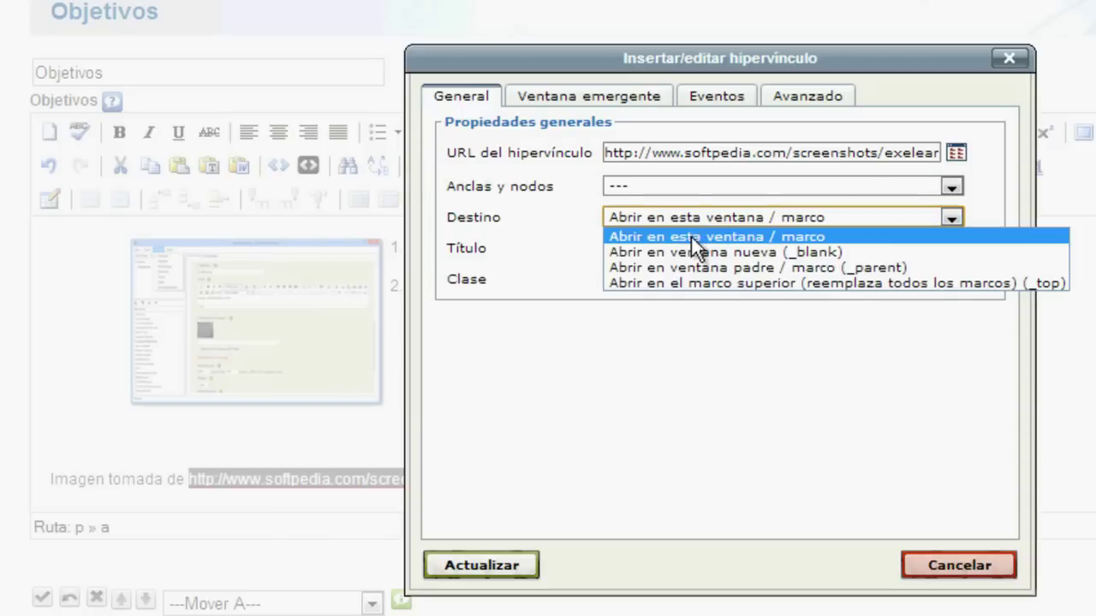
left_click(696, 246)
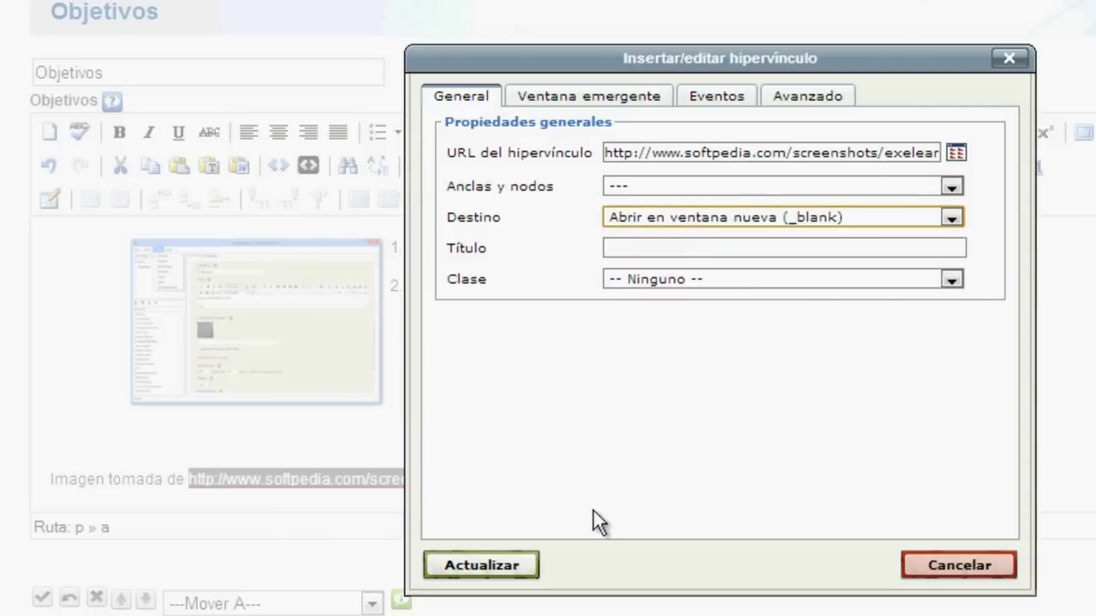
left_click(521, 565)
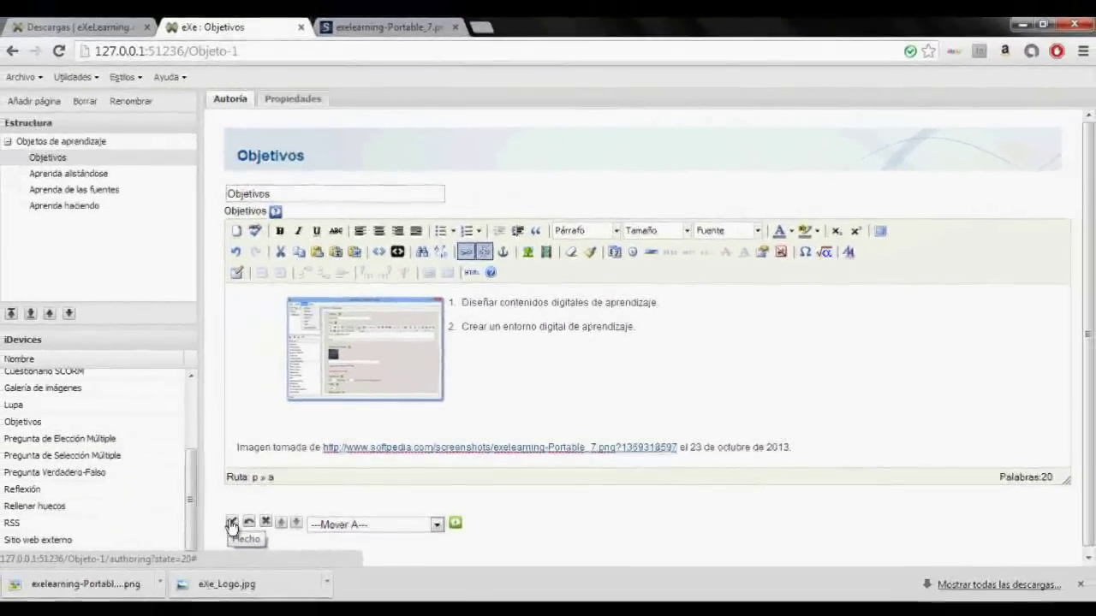
left_click(231, 524)
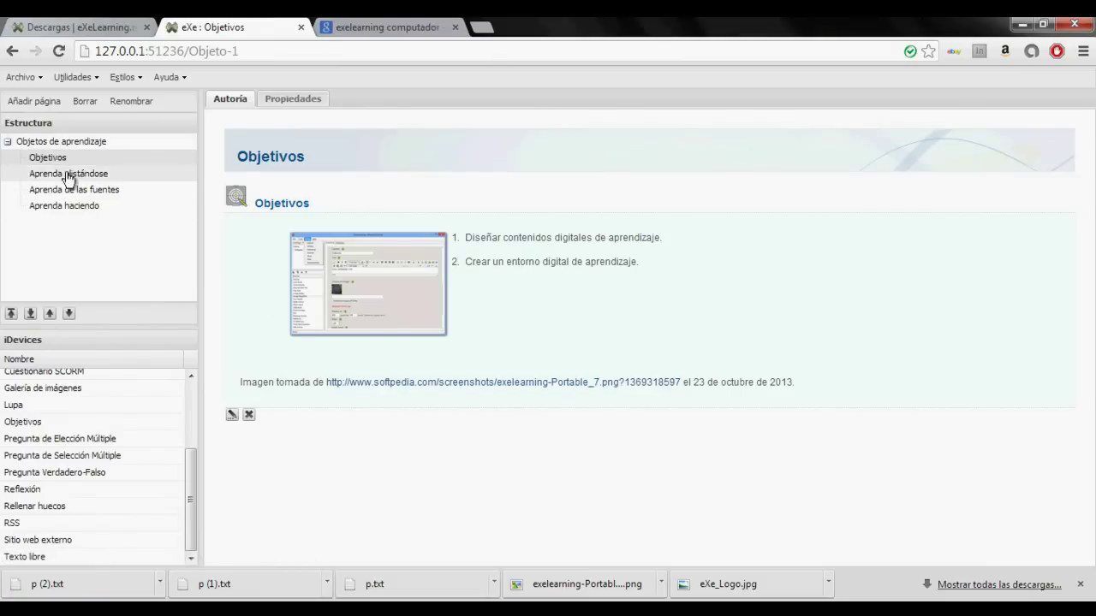
- Open the Aprenda alistándose page, then switch to the image search and save the full-size eXeLearning screenshot from computerbild.de into the Imagenes folder
left_click(68, 173)
left_click(385, 26)
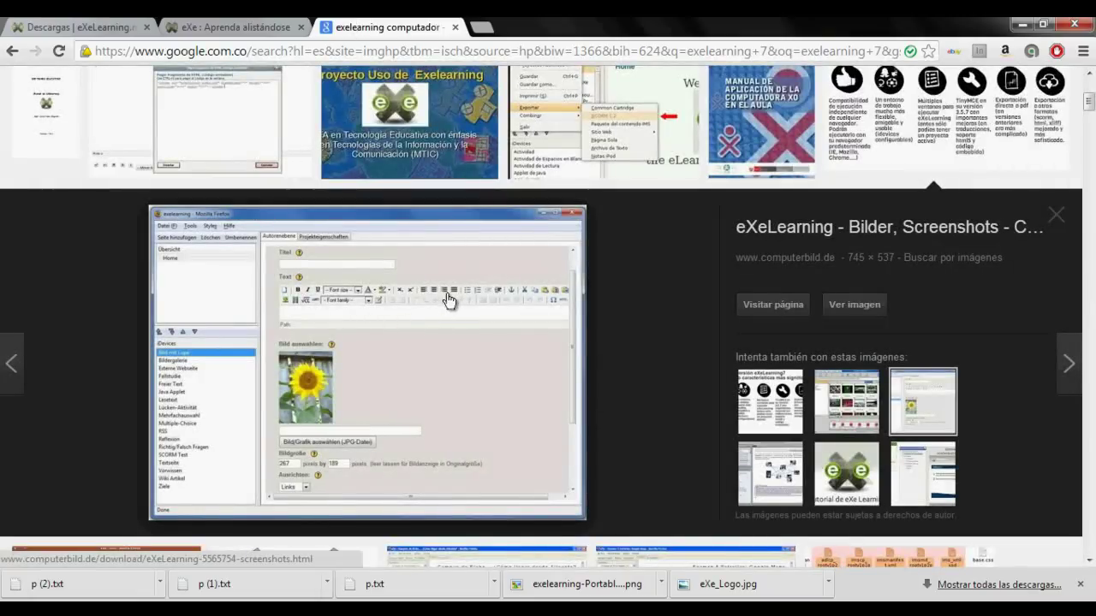
left_click(858, 315)
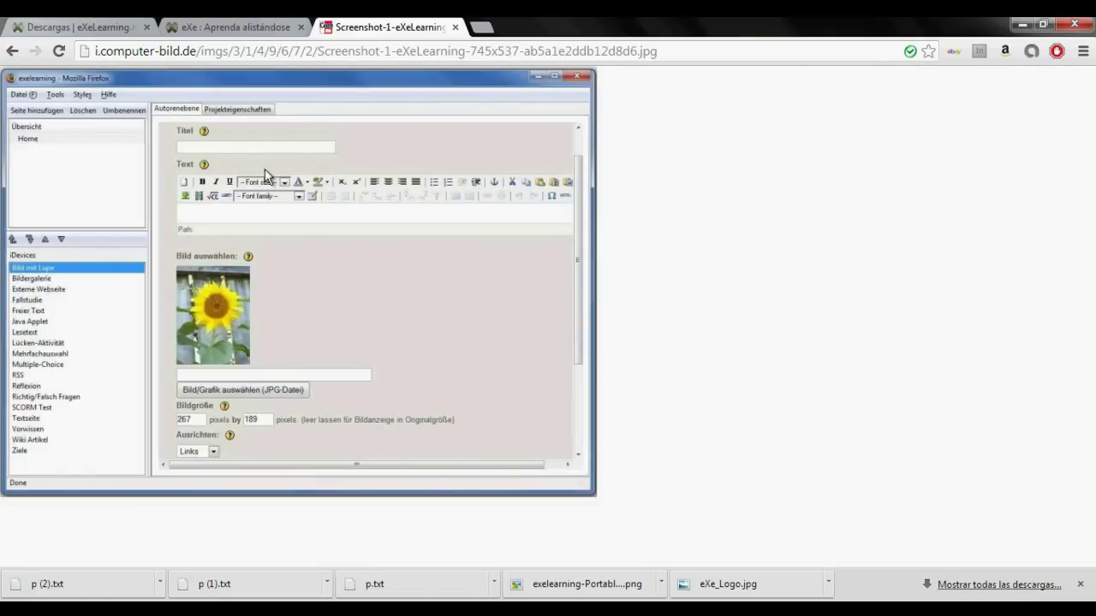
right_click(265, 169)
left_click(326, 177)
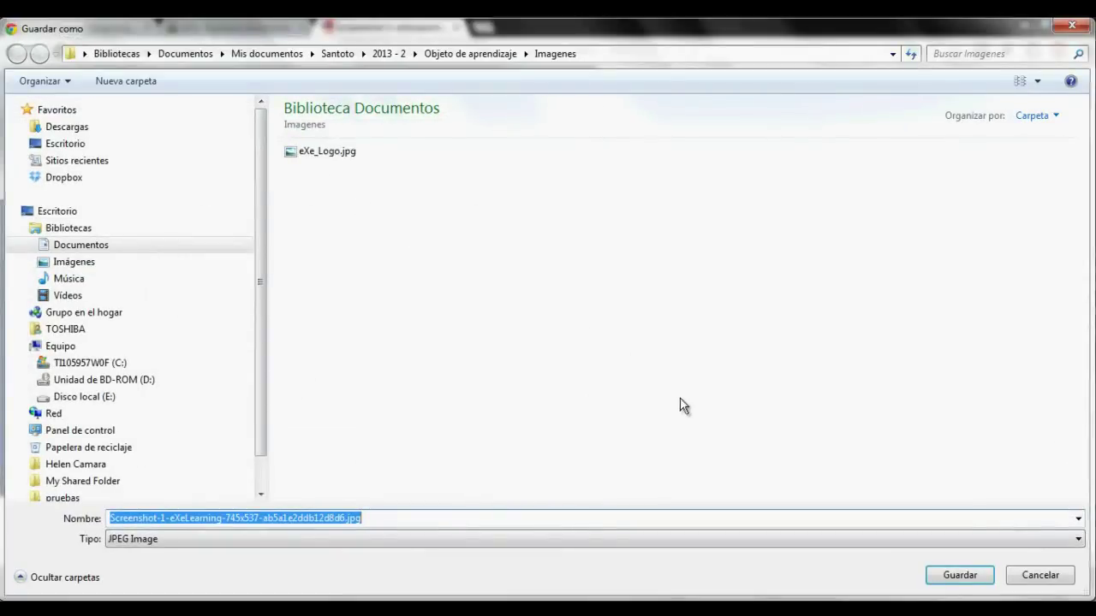
left_click(974, 575)
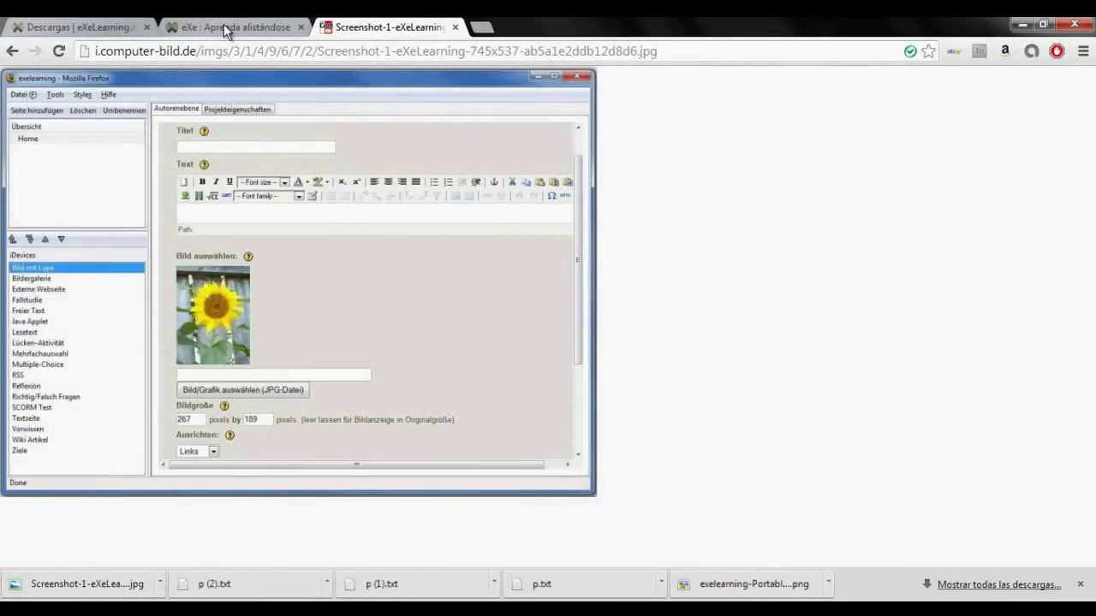
- Return to eXeLearning, edit the Aprenda alistándose text block, enlarge its text area and start a new paragraph below the third question
left_click(224, 24)
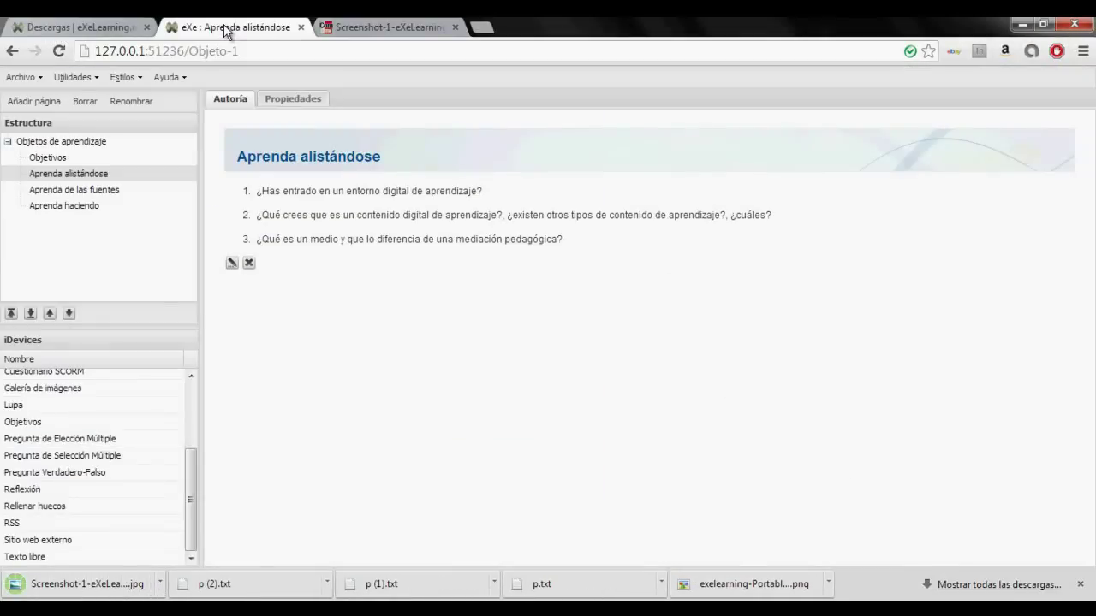
left_click(231, 265)
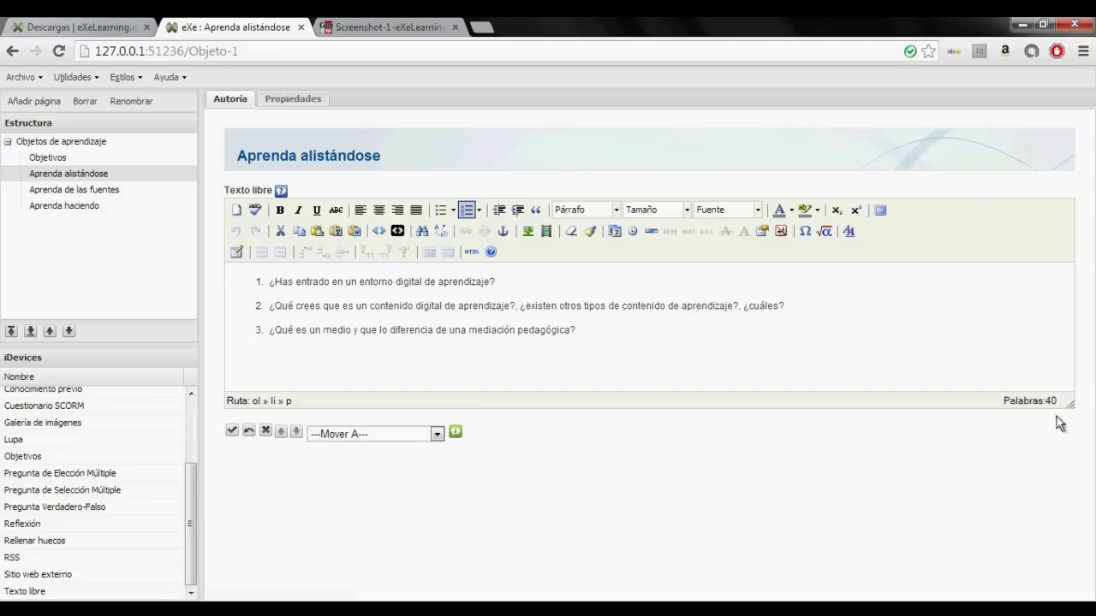
left_click_drag(1069, 404, 1065, 511)
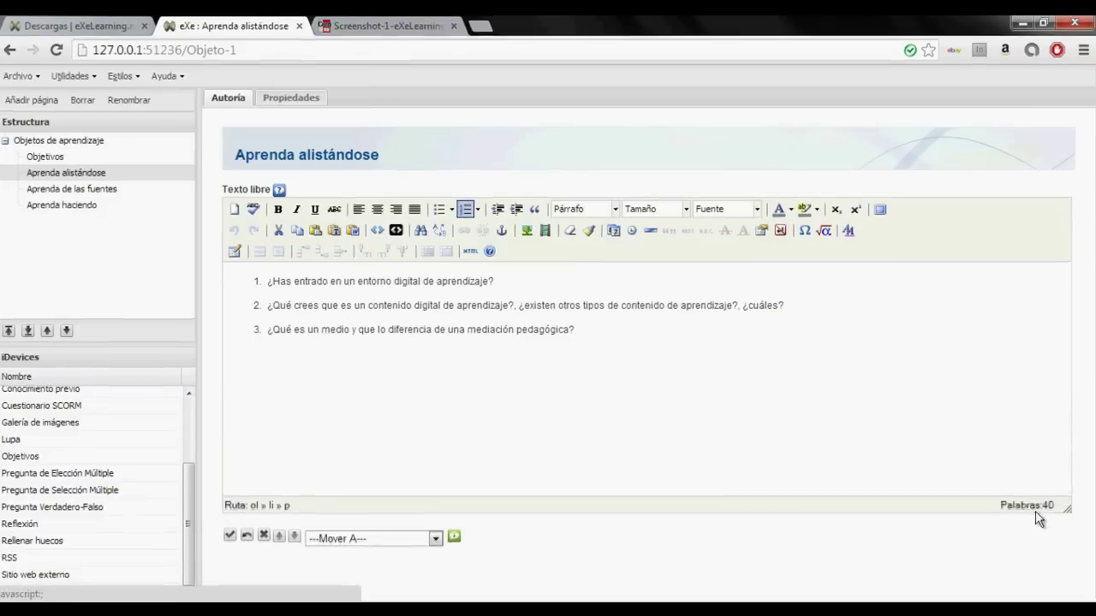
key("Return")
key("Return")
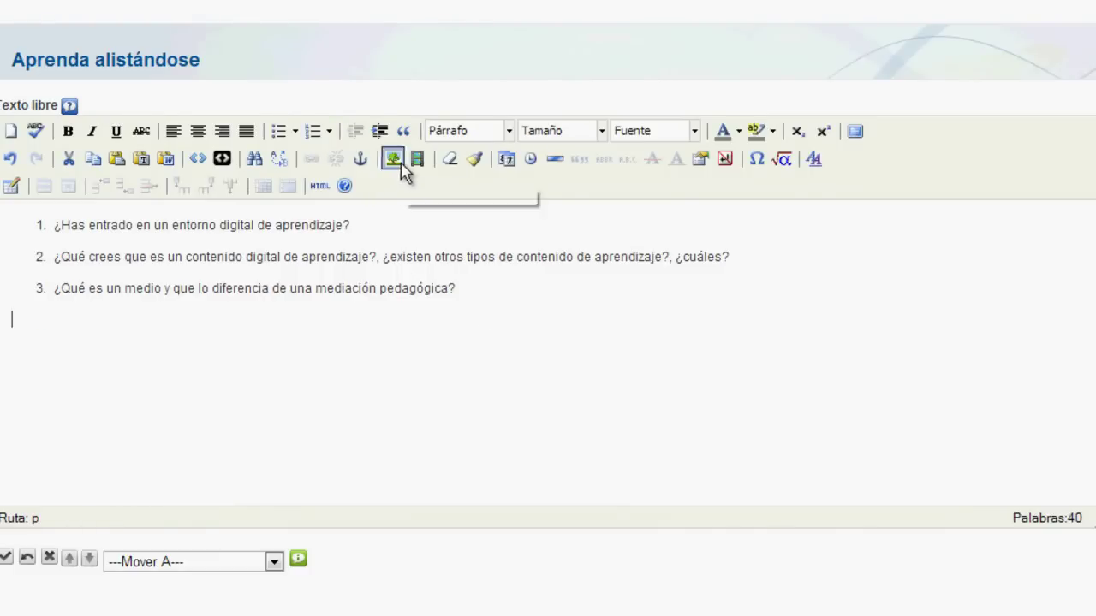
- Start inserting an image below the questions and choose Screenshot-1-eXeLearning-745x537-ab5a1e2ddb12d8d6.jpg from the Imagenes folder as its source
left_click(398, 166)
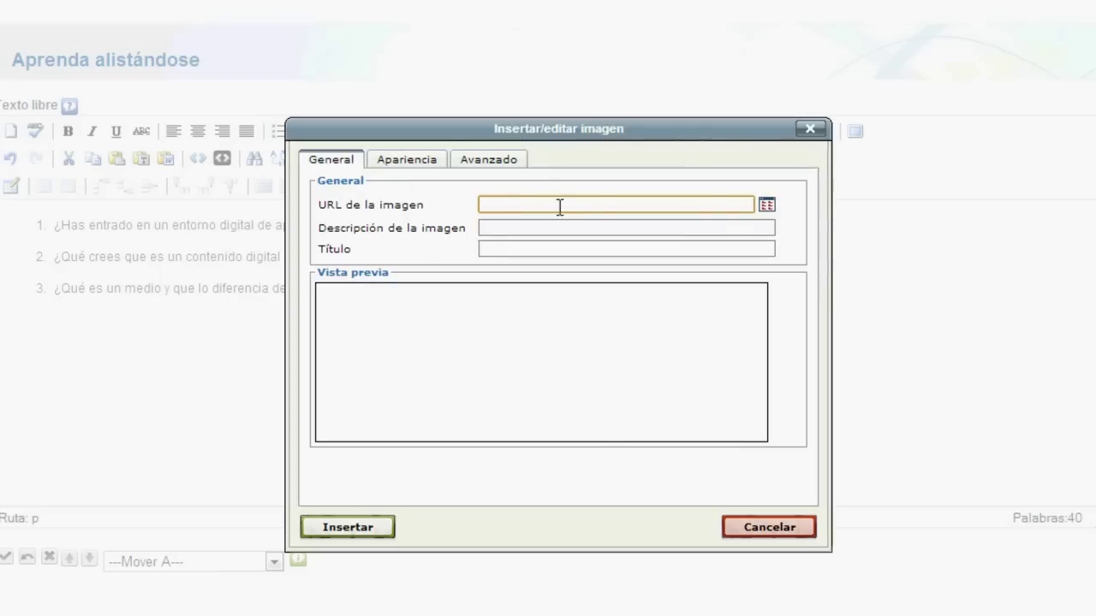
left_click(767, 207)
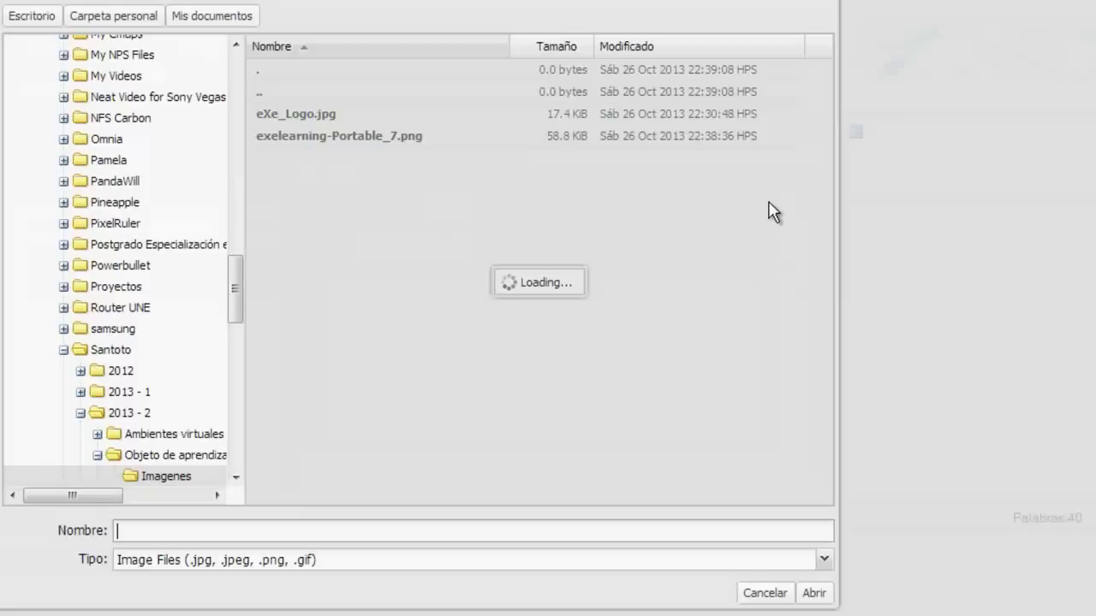
left_click(286, 177)
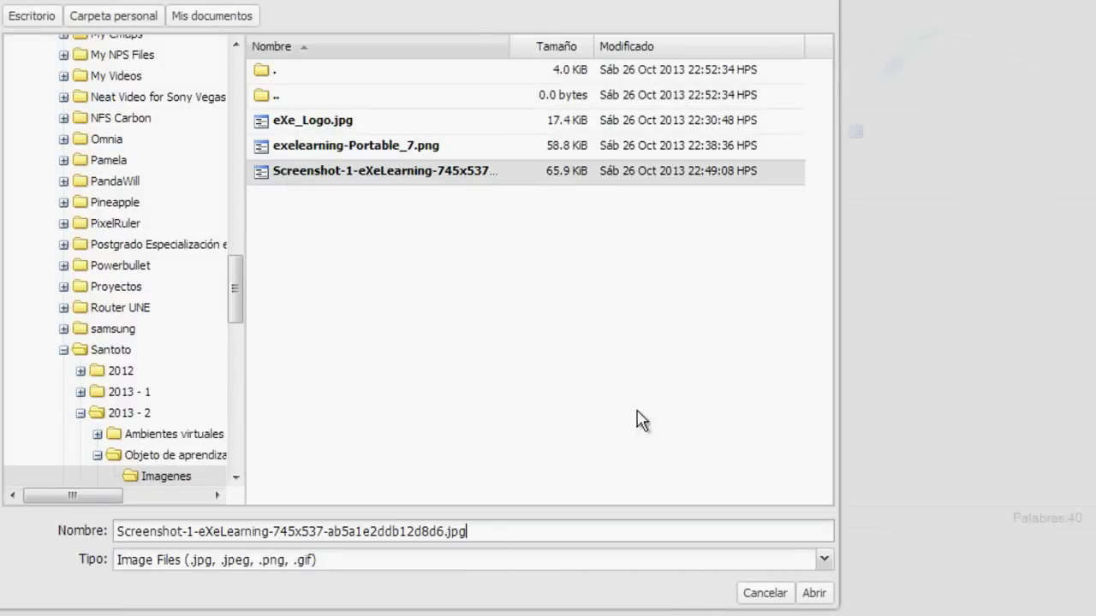
left_click(814, 593)
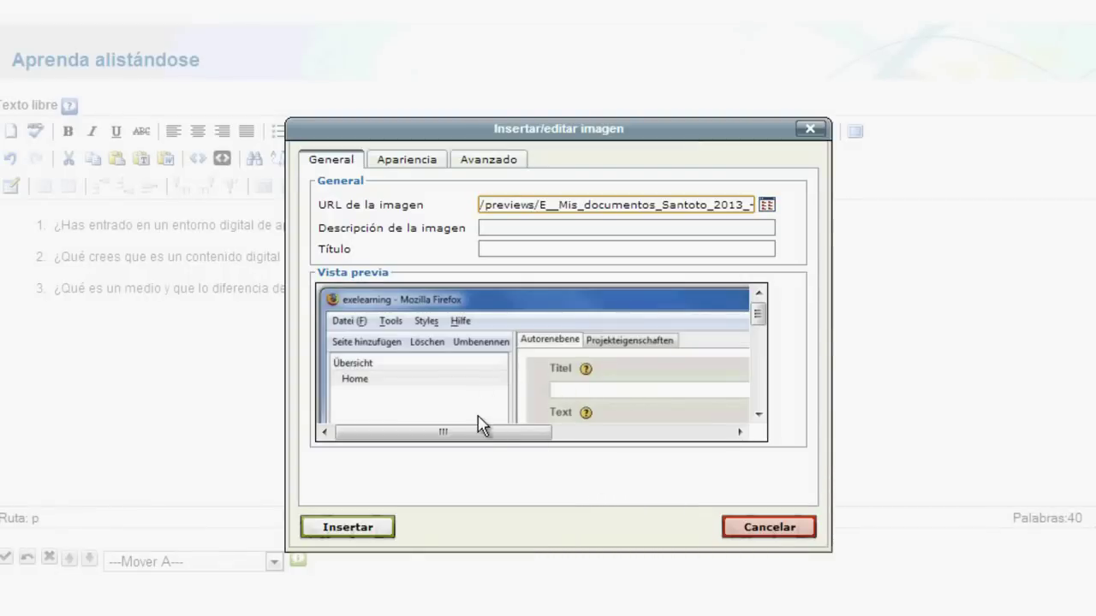
left_click_drag(482, 438, 409, 451)
- Set the image's width to 600 px with the aspect ratio locked and insert it without a description
left_click(410, 167)
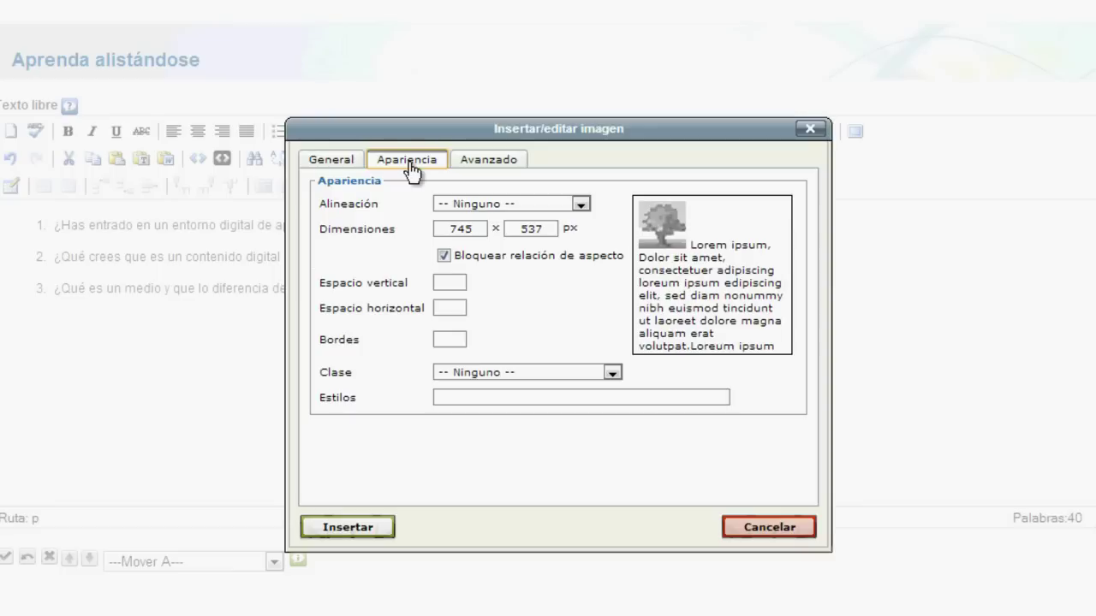
left_click(467, 229)
double_click(467, 230)
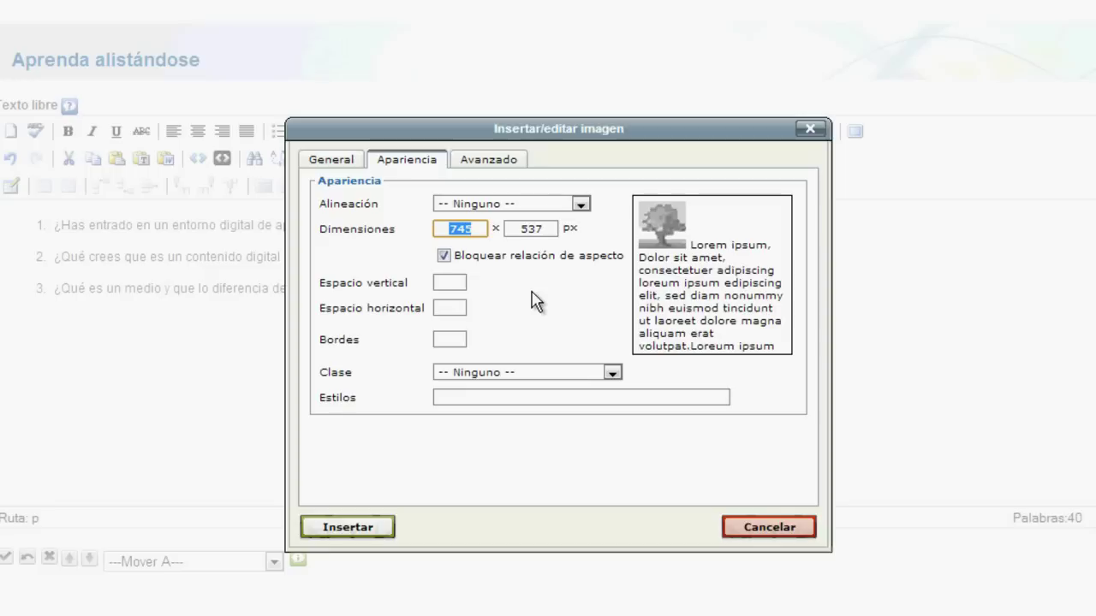
type("600")
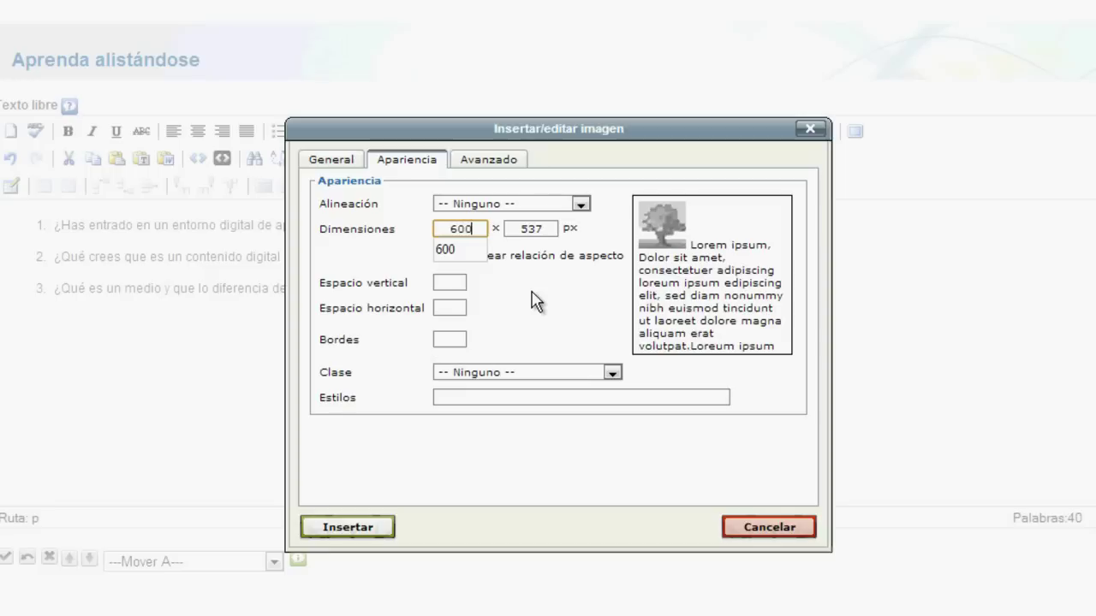
left_click(524, 229)
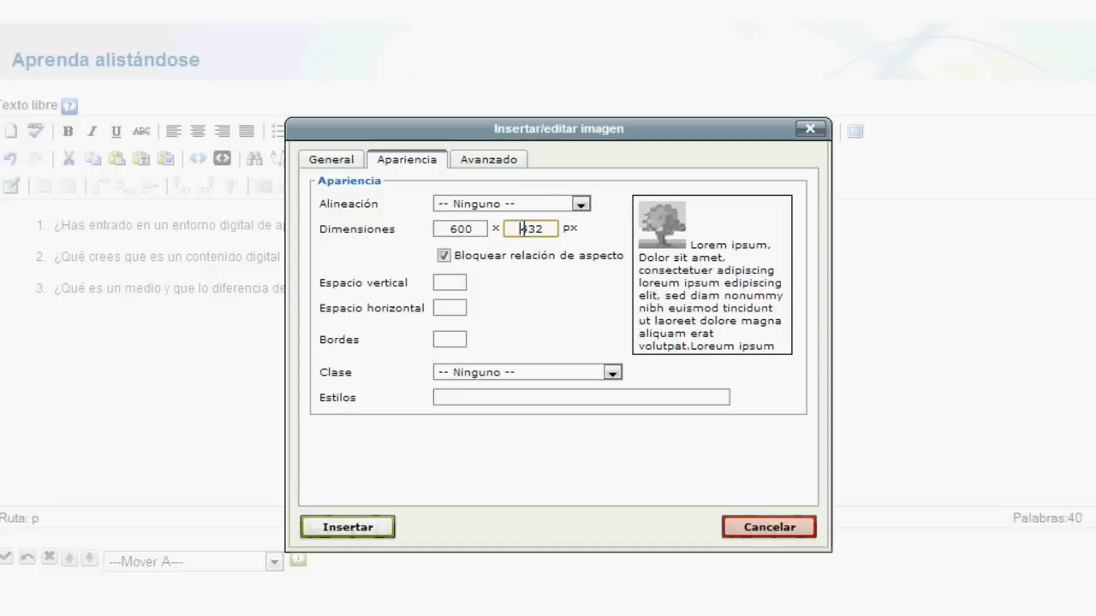
left_click(385, 529)
left_click(496, 360)
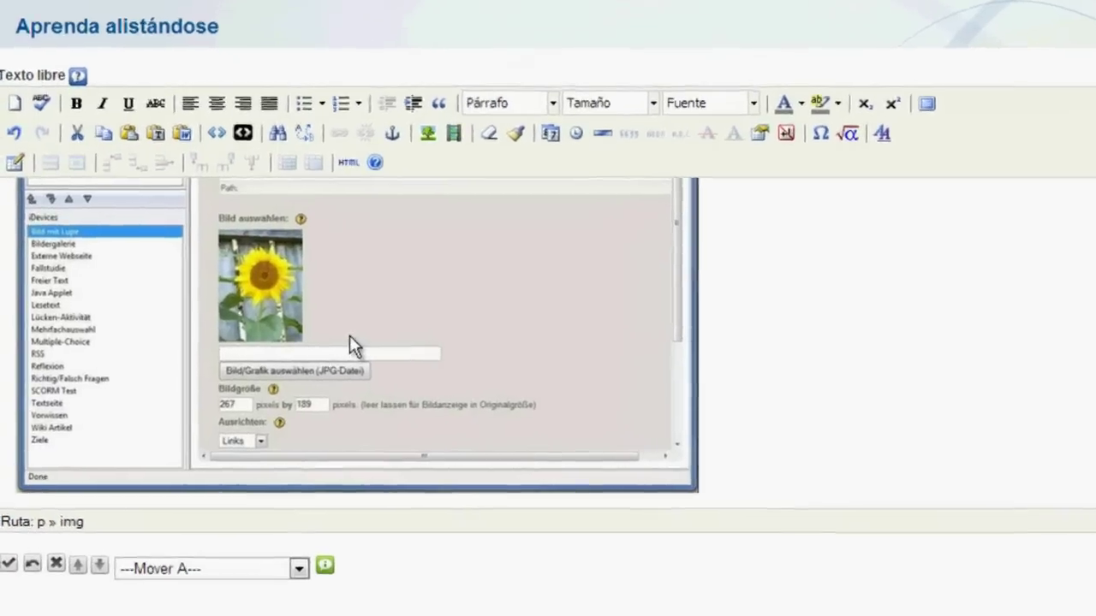
- Center the inserted screenshot below the questions and save the Aprenda alistándose text block
left_click(353, 342)
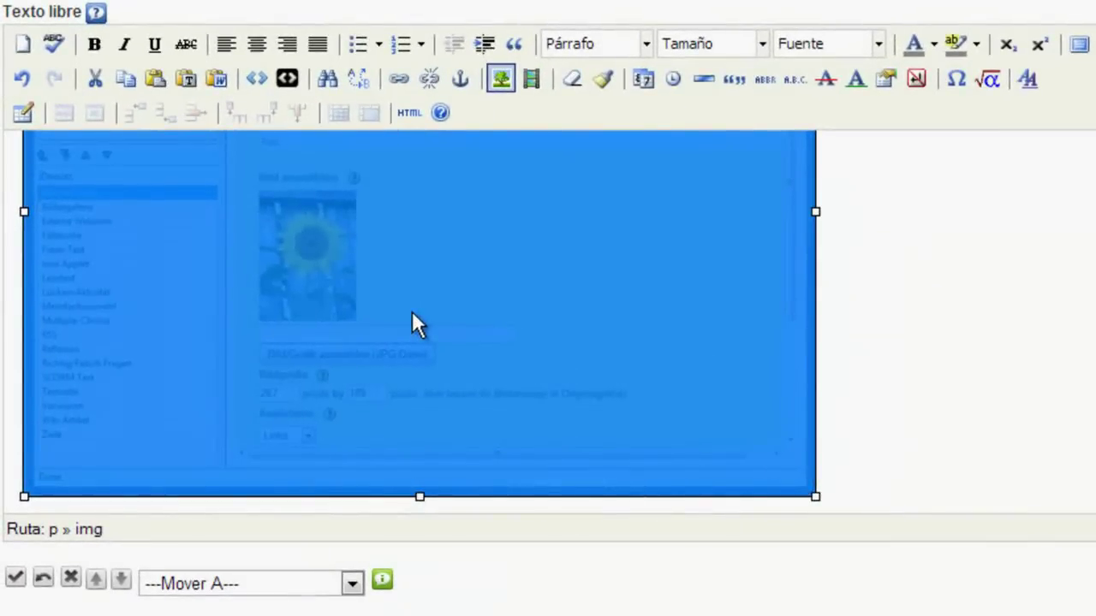
left_click(255, 42)
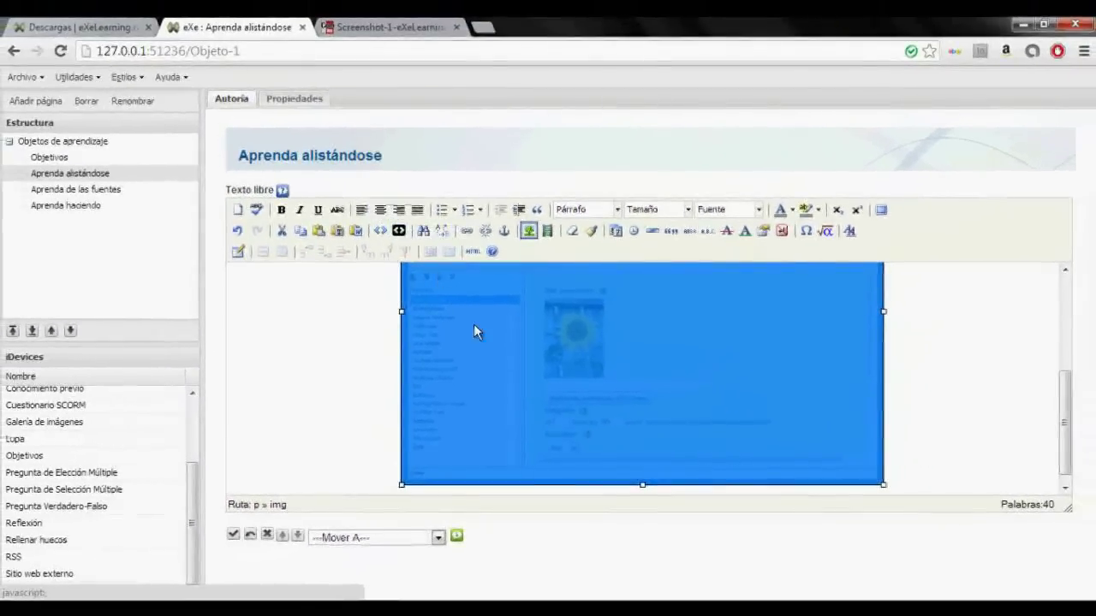
left_click(901, 476)
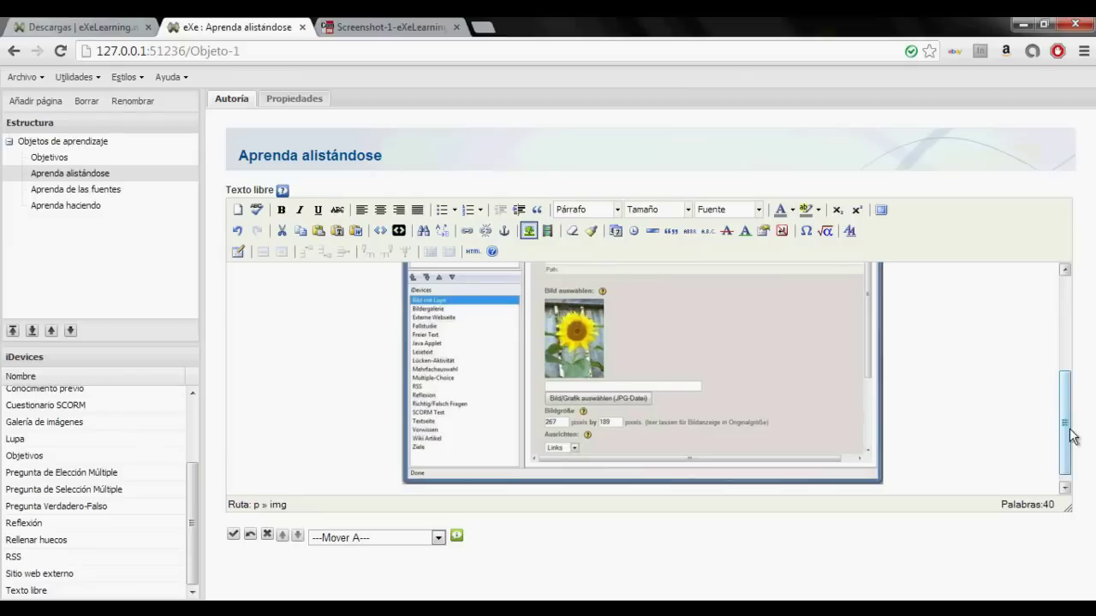
mouse_move(1067, 436)
left_mouse_down()
mouse_move(1067, 325)
mouse_move(1067, 443)
left_mouse_up()
left_click(233, 535)
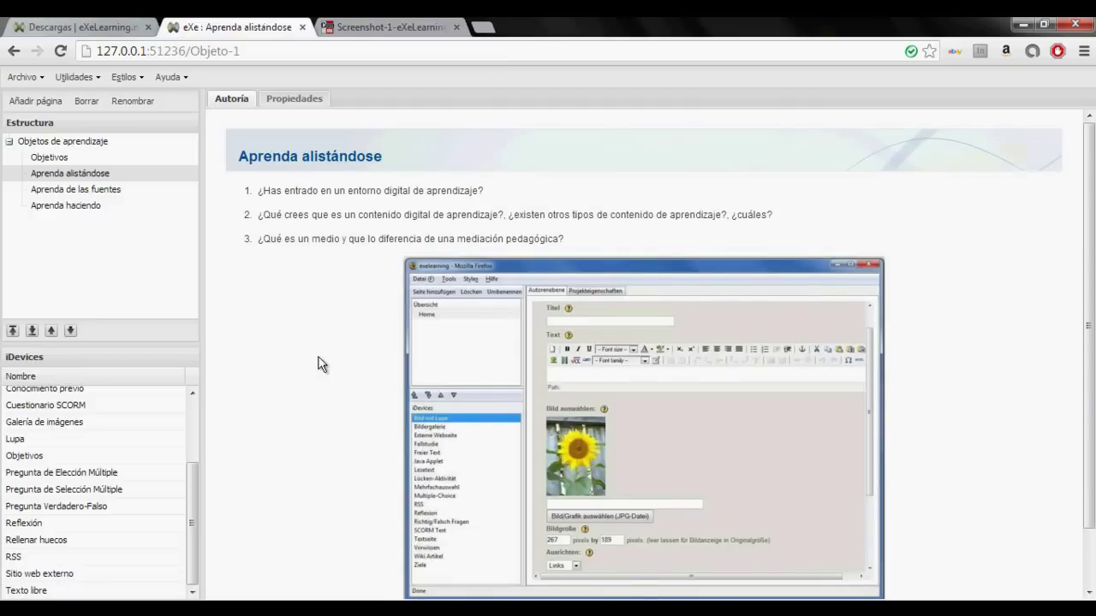
- Edit the Aprenda alistándose text block again and start a caption reading "Imagen tomada de" on a new line below the screenshot
scroll(1070, 343, "down", 2)
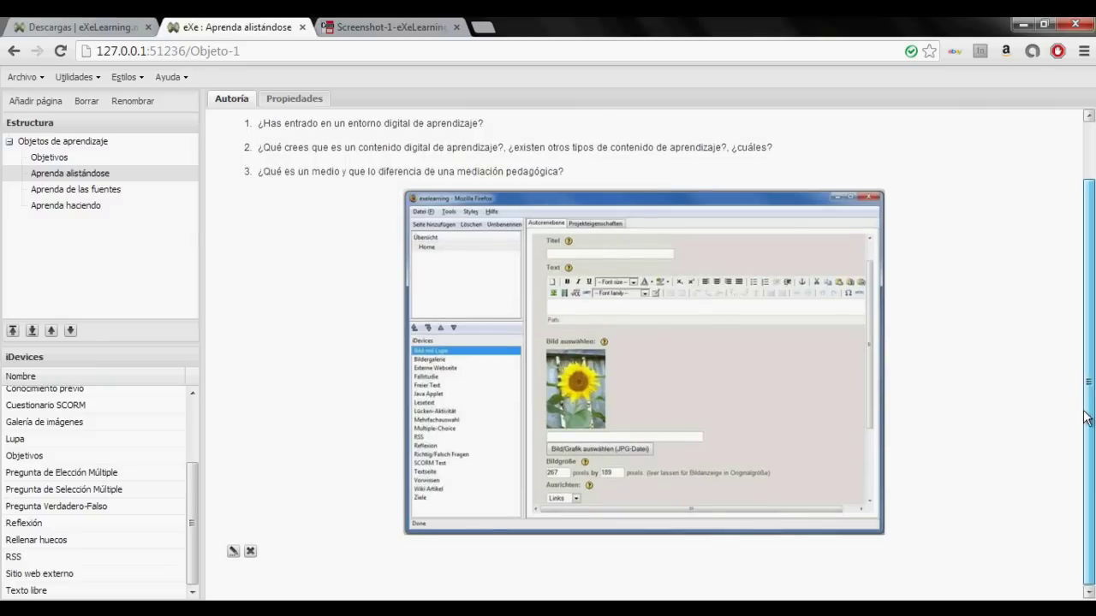
left_click(233, 550)
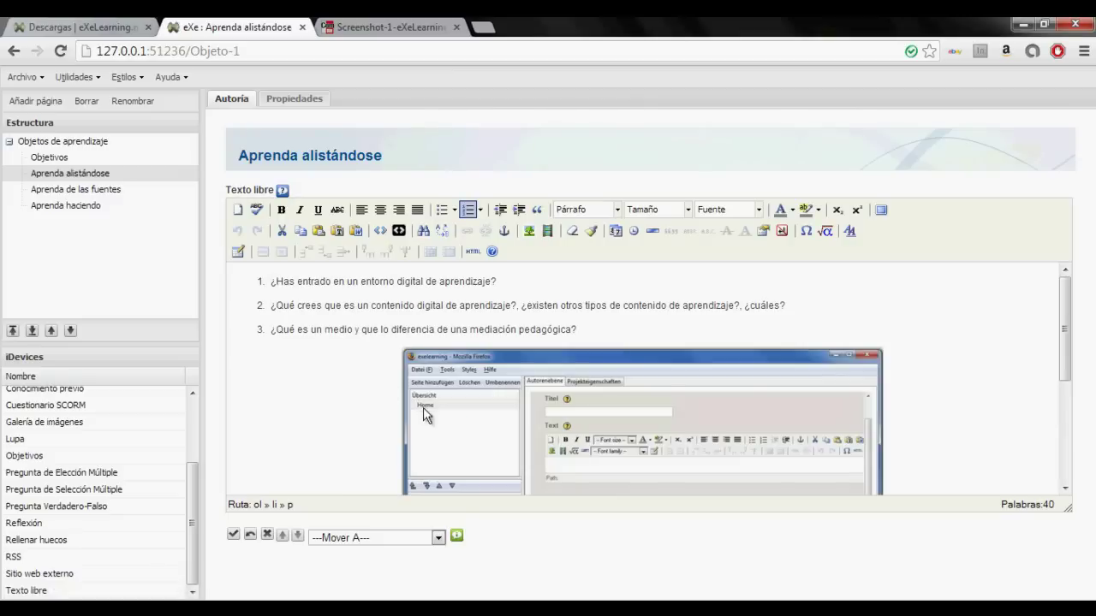
left_click_drag(1065, 332, 1065, 450)
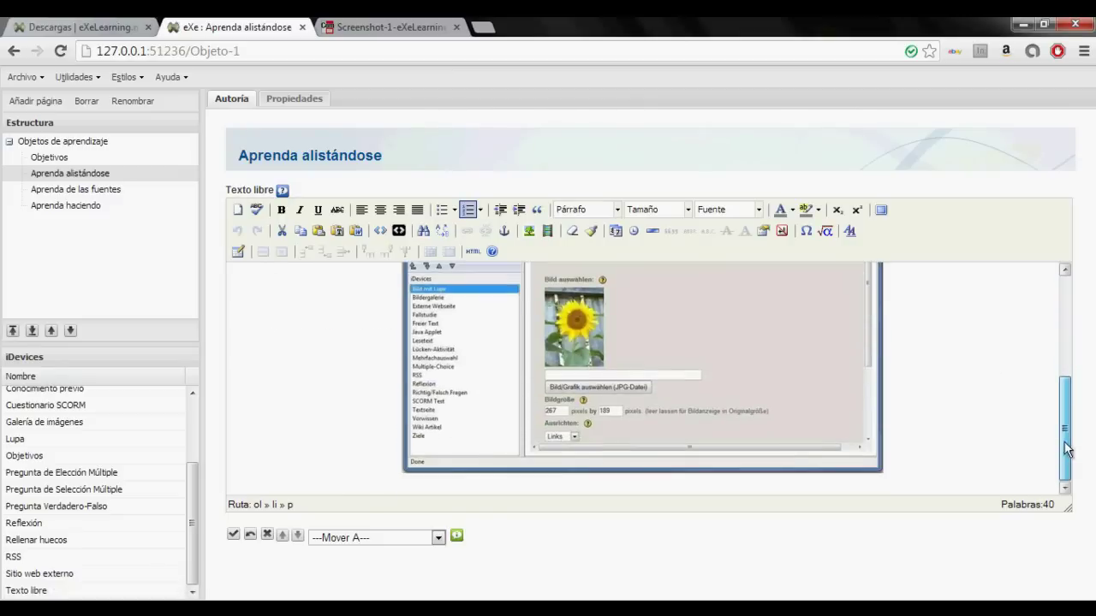
left_click(945, 484)
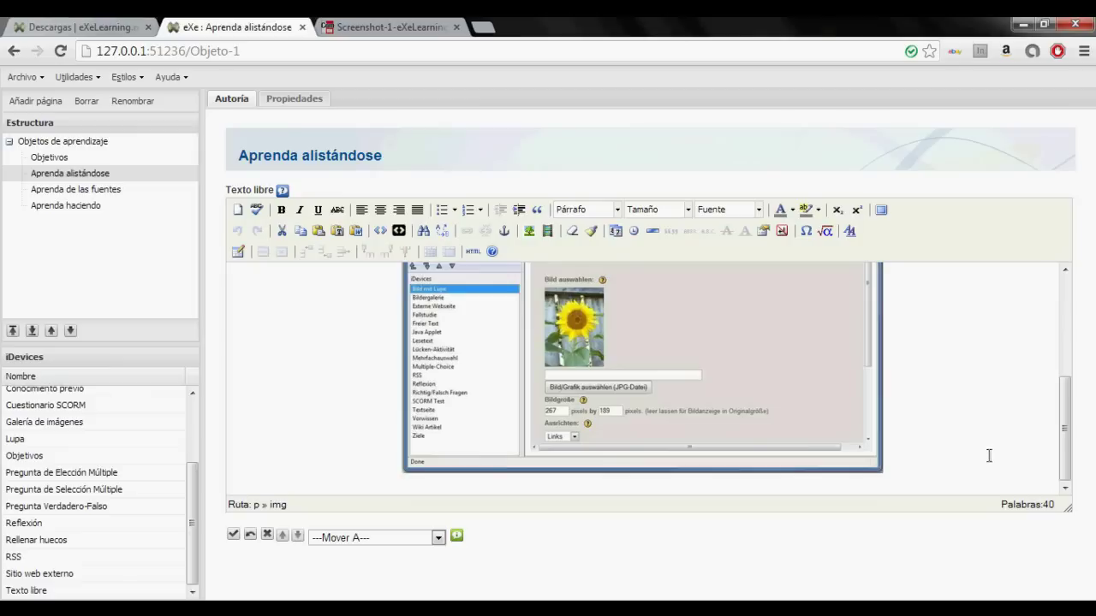
key("Return")
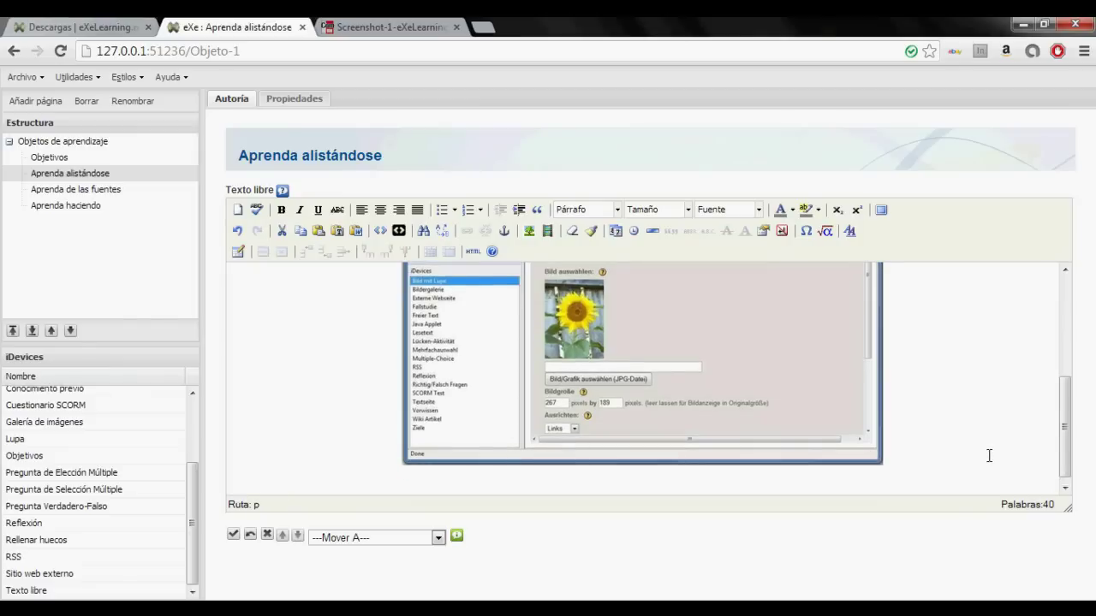
key("Return")
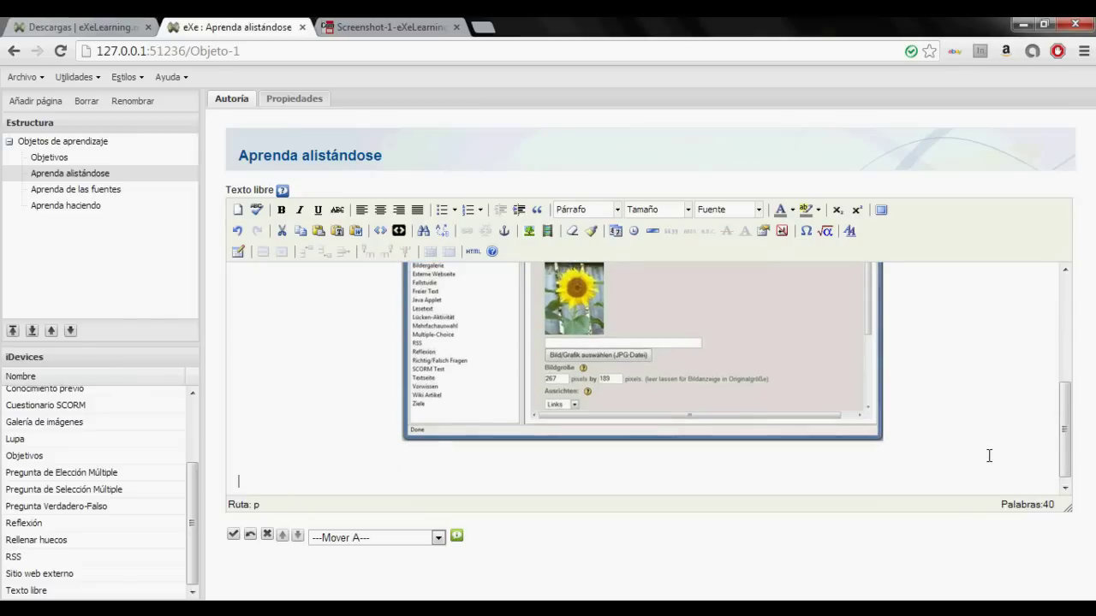
type("Imagen tomada de")
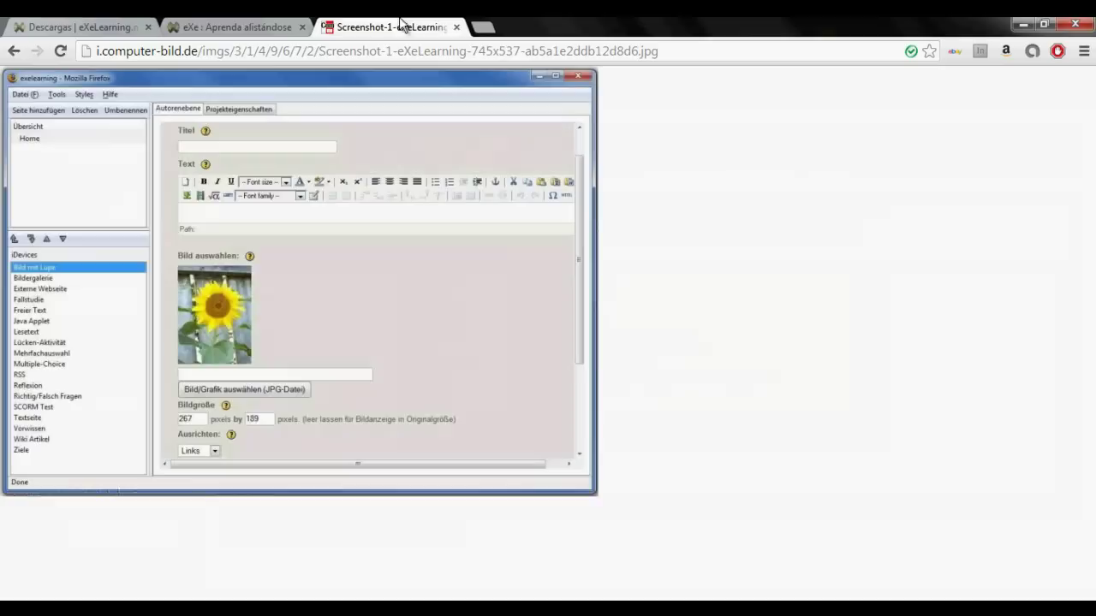
- Copy the screenshot's web address from its browser tab into the caption and complete it with "el 23 de octubre de 2013."
left_click(400, 27)
left_click(404, 53)
key("ctrl+c")
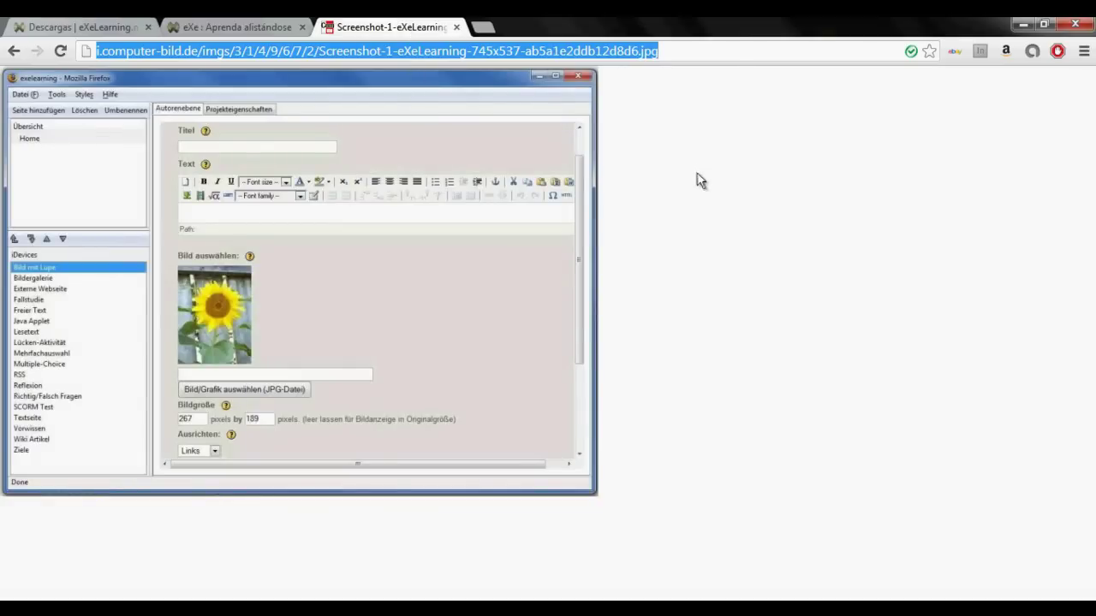
left_click(238, 27)
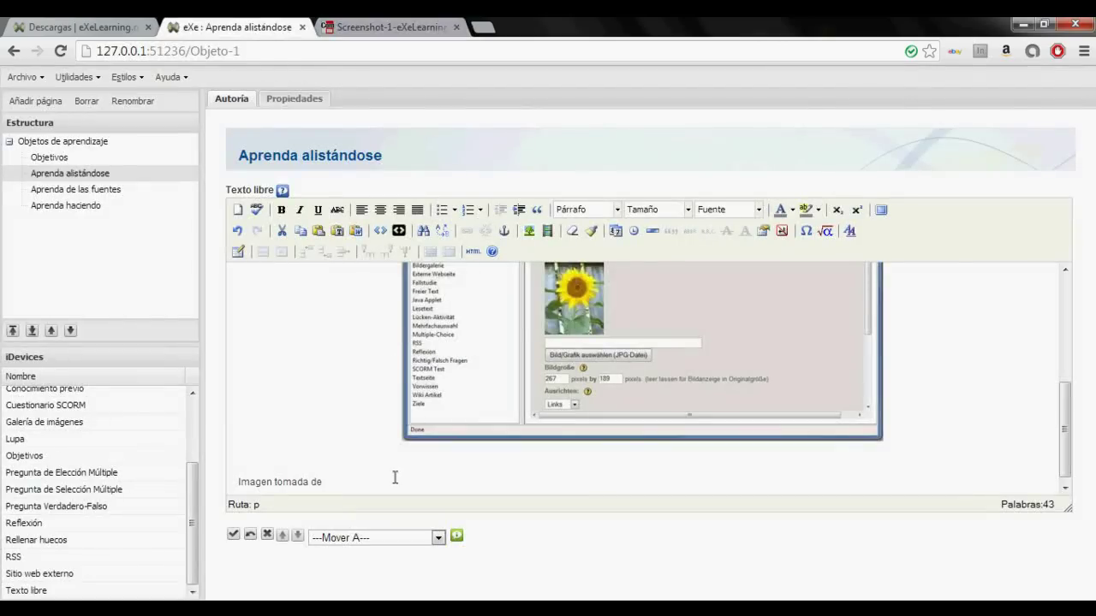
key("ctrl+v")
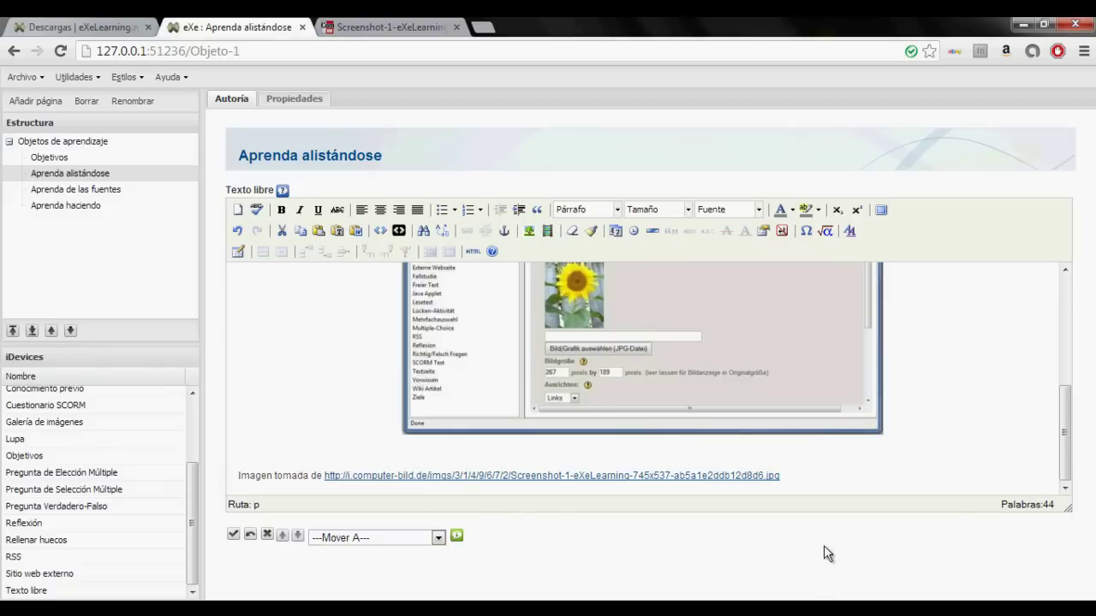
type("el ")
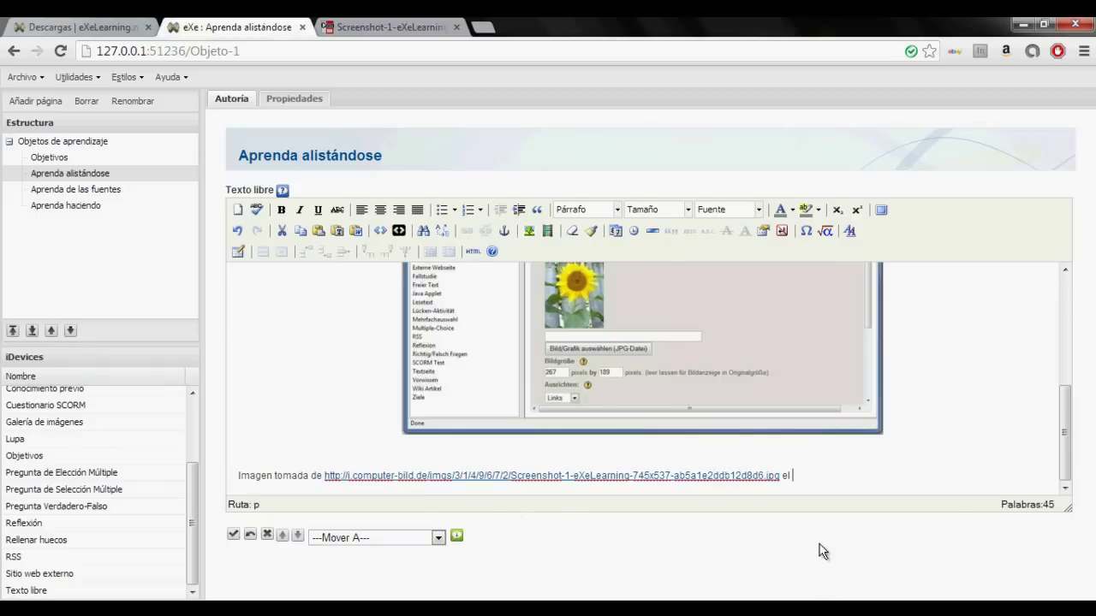
type("23 de octubre de 2013")
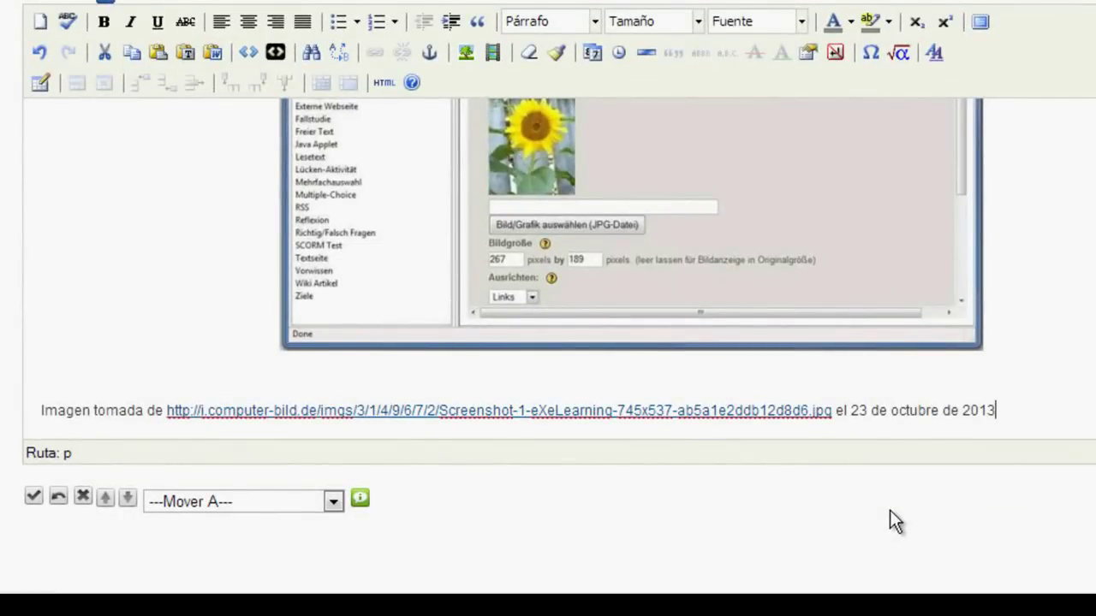
type(".")
- Set the caption's whole image address link to open in a new window (_blank) and save the text block
key("Left")
key("Left")
key("Left")
key("Left")
key("Left")
key("Left")
key("Left")
key("Left")
key("Left")
key("Left")
key("Left")
key("Left")
key("Left")
key("Left")
key("Left")
key("Left")
key("Left")
key("Left")
key("Left")
key("Left")
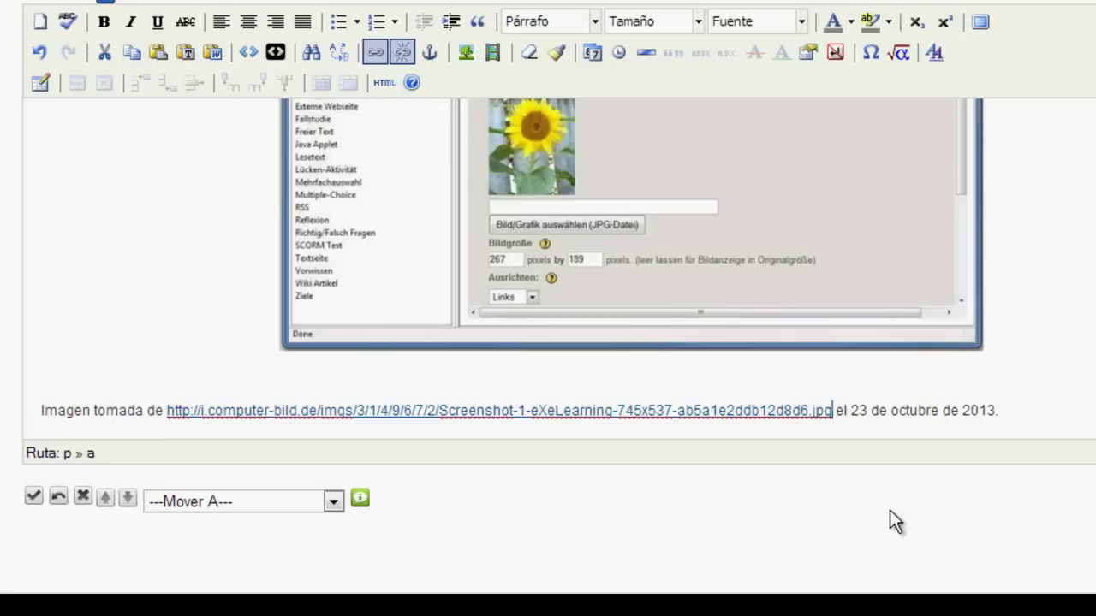
key("ctrl+shift+Left")
key("ctrl+shift+Left")
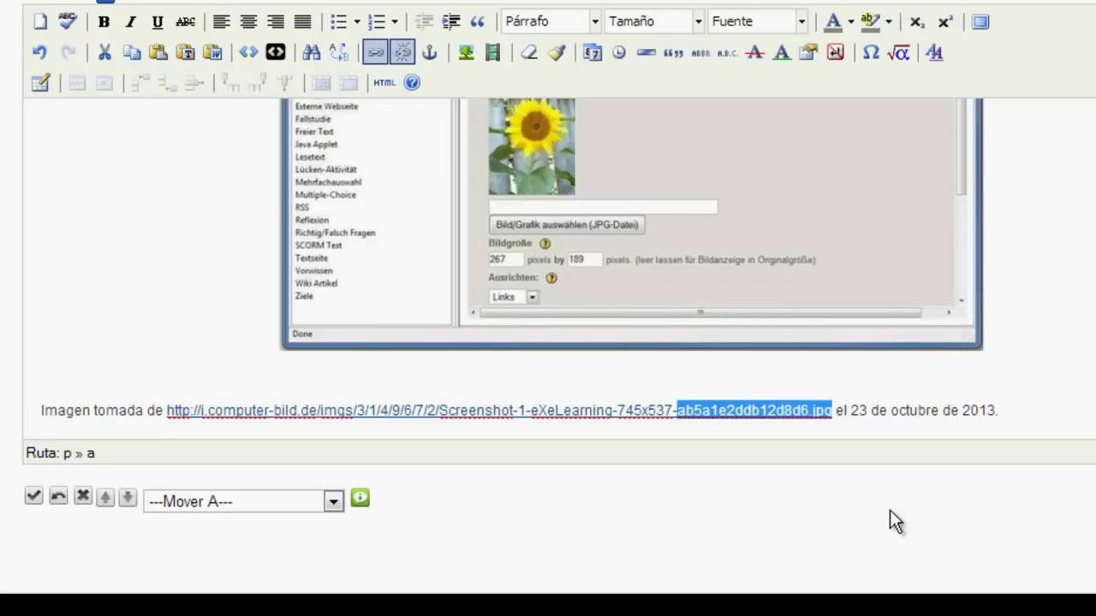
key("ctrl+shift+Left")
key("ctrl+shift+Left")
key("ctrl+shift+Left")
key("ctrl+shift+Left")
key("ctrl+shift+Left")
key("ctrl+shift+Left")
key("ctrl+shift+Left")
key("ctrl+shift+Left")
key("ctrl+shift+Left")
key("ctrl+shift+Left")
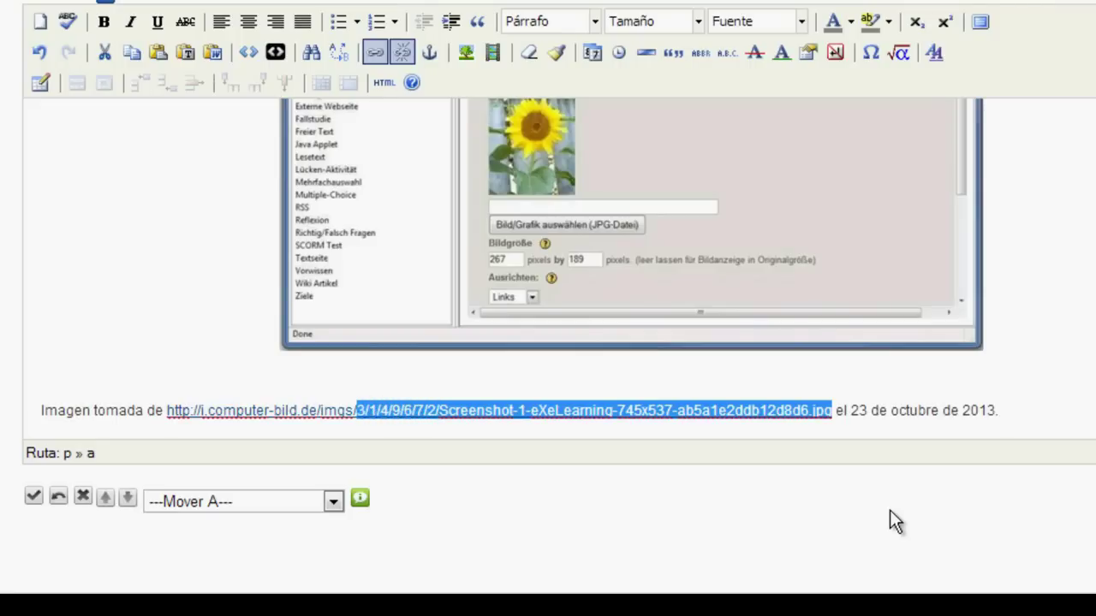
key("ctrl+shift+Left")
key("ctrl+shift+Left")
key("ctrl+shift+Left")
key("ctrl+shift+Left")
key("ctrl+shift+Left")
key("ctrl+shift+Left")
key("ctrl+shift+Left")
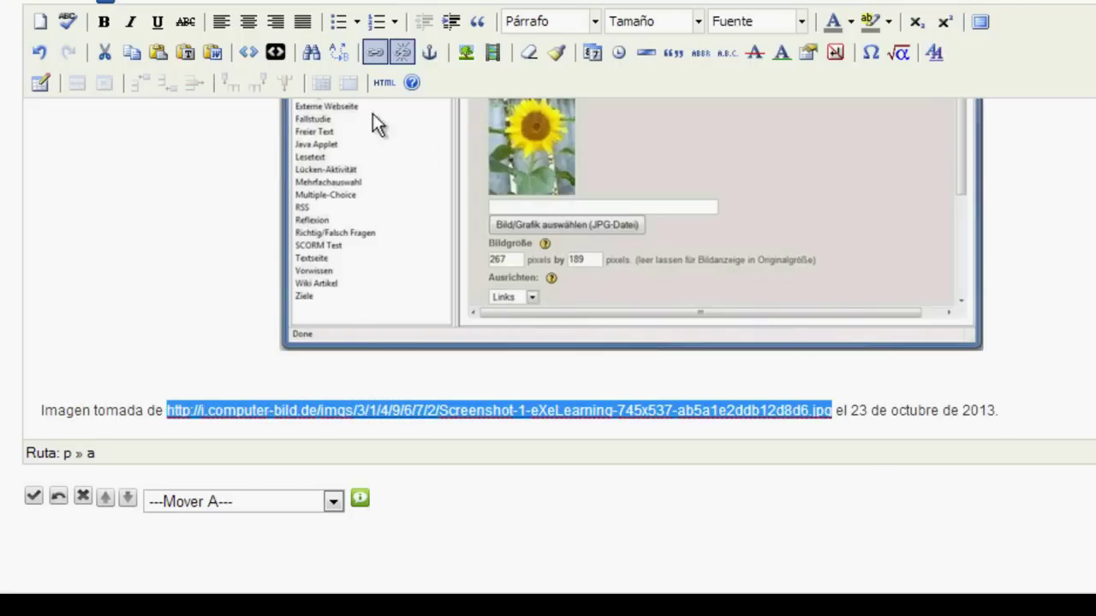
left_click(371, 49)
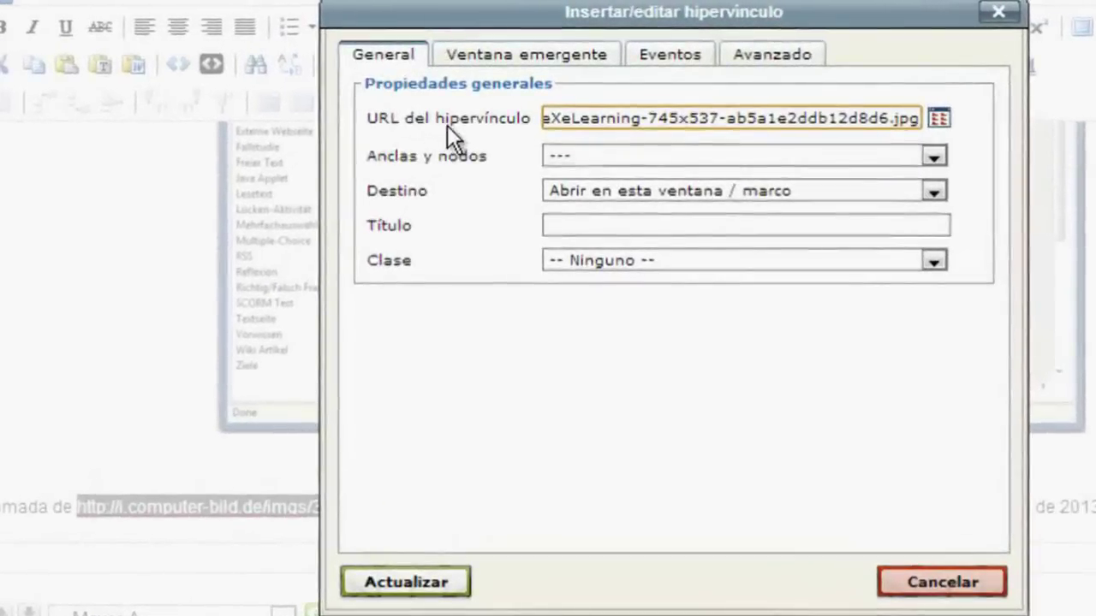
left_click(578, 182)
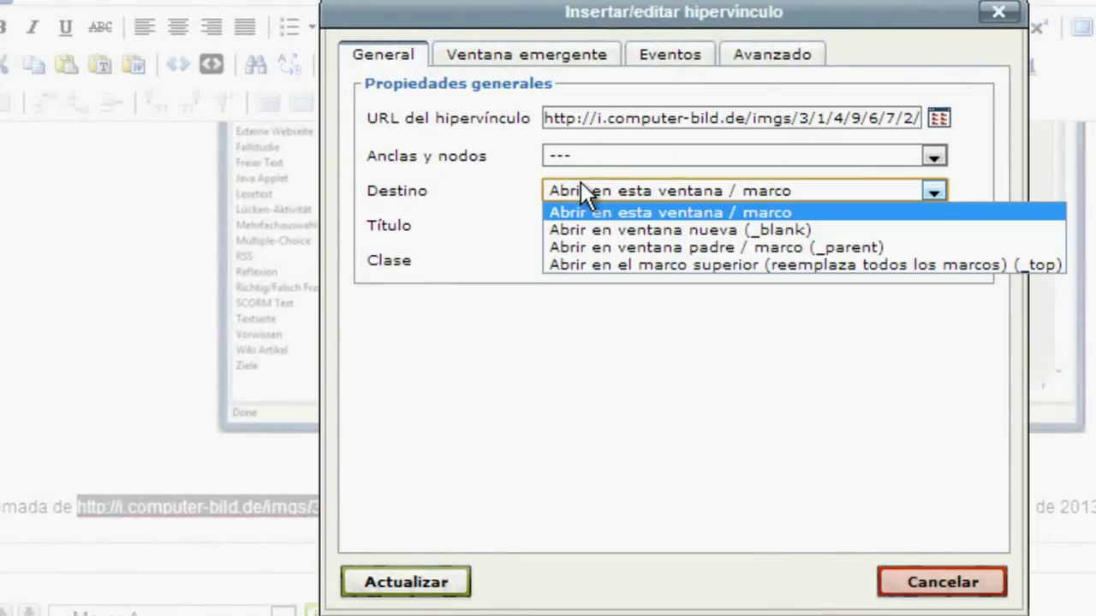
left_click(603, 231)
left_click(428, 591)
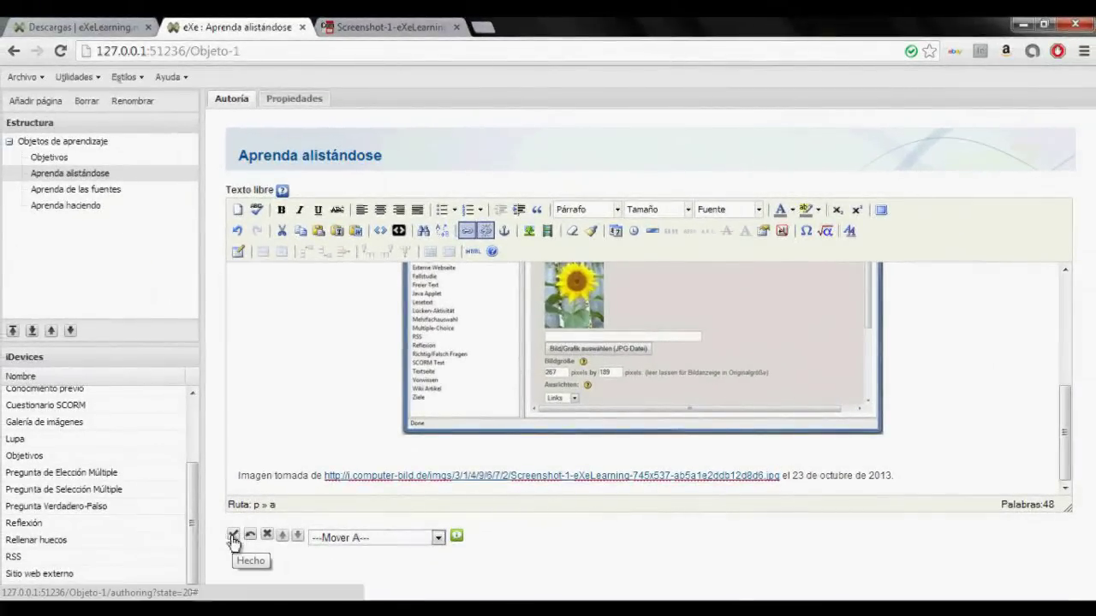
left_click(232, 535)
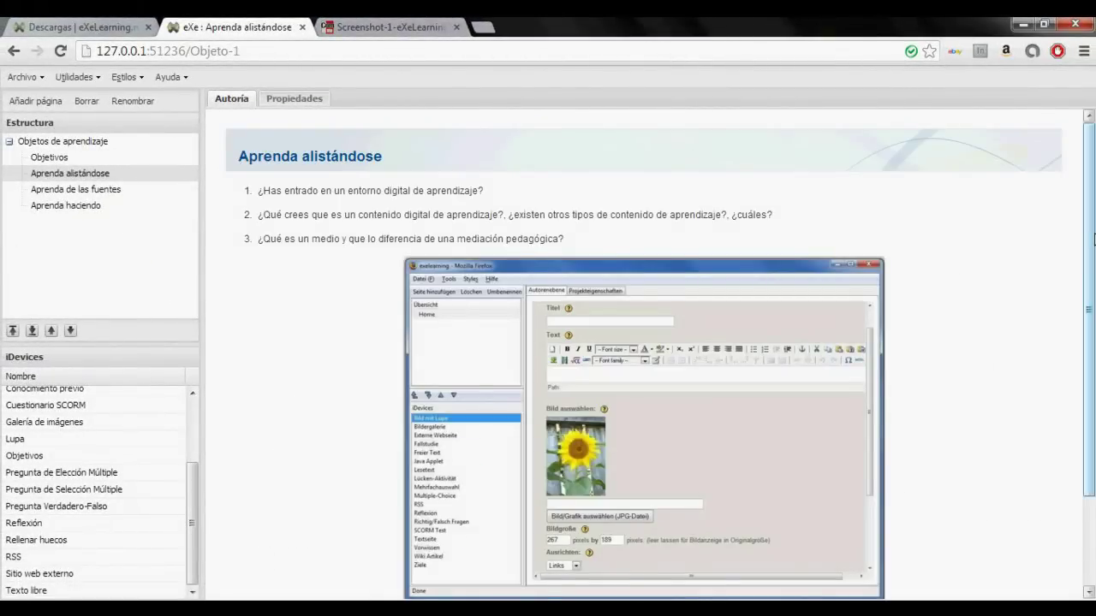
- Review the saved Aprenda alistándose page and look through the Objetivos, Aprenda de las fuentes and Aprenda haciendo pages
scroll(1090, 377, "down", 3)
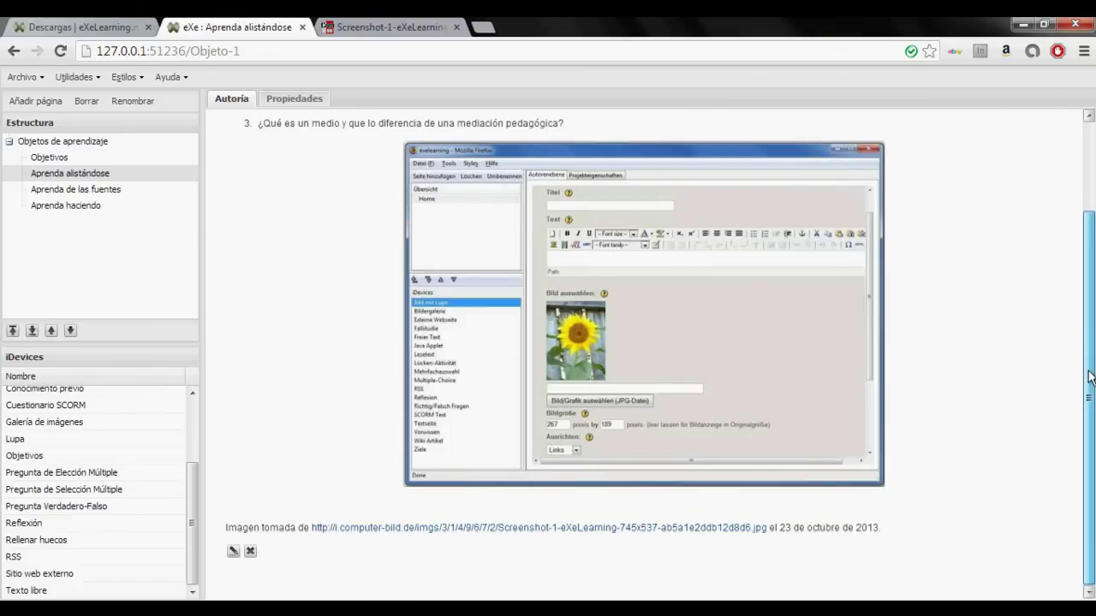
scroll(684, 342, "up", 3)
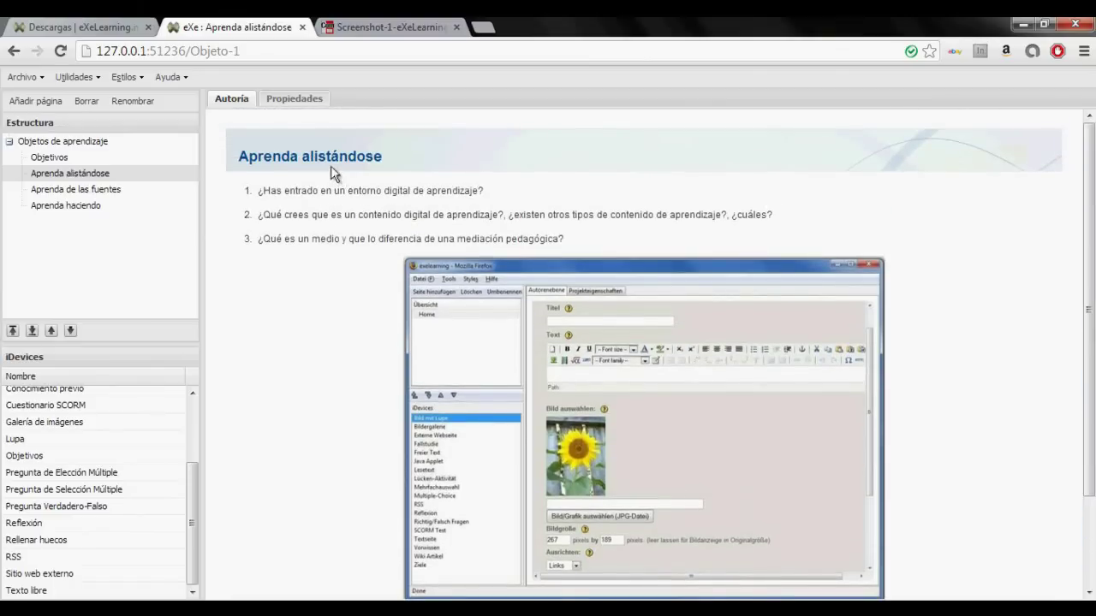
left_click(53, 159)
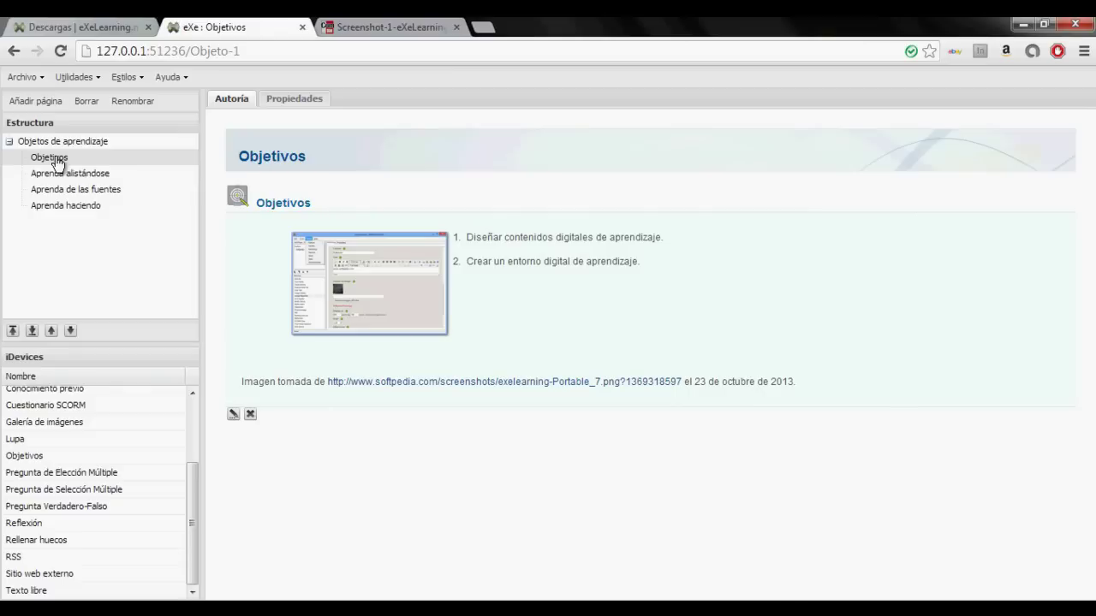
left_click(60, 173)
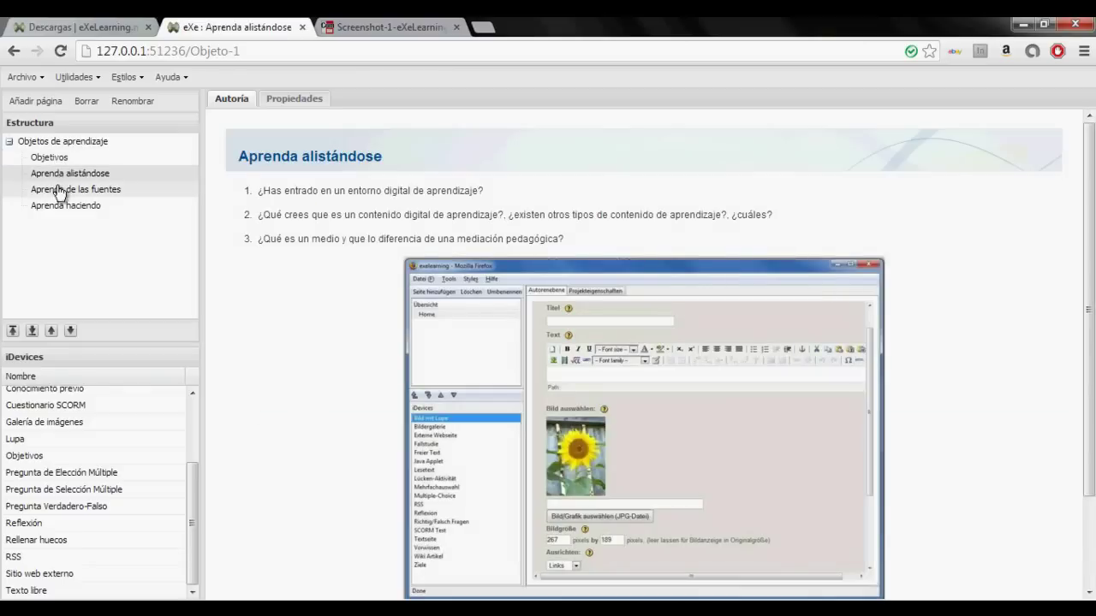
left_click(59, 190)
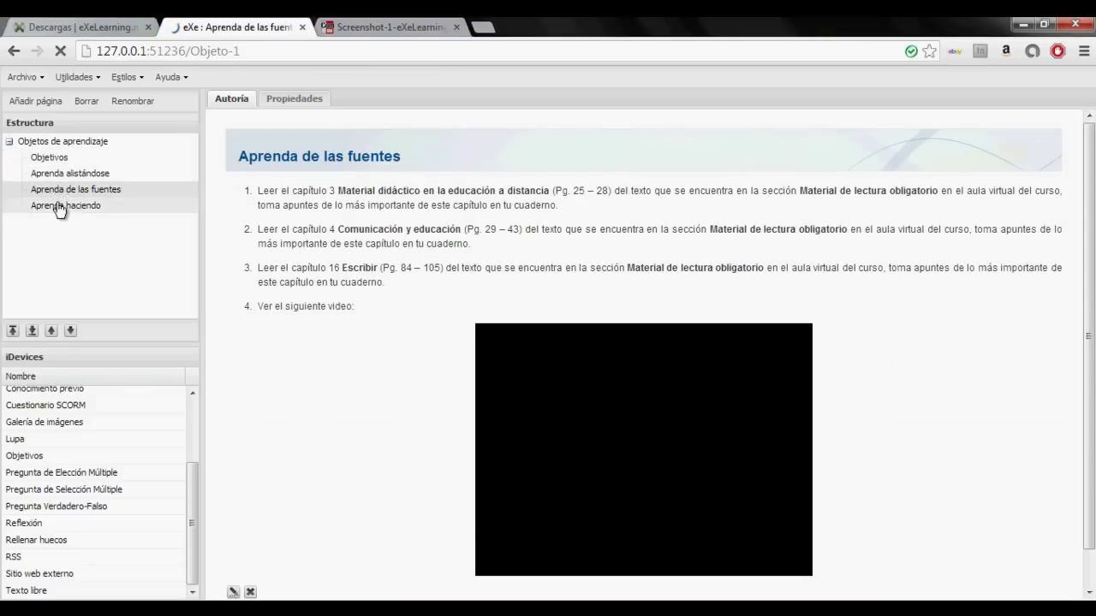
left_click(59, 206)
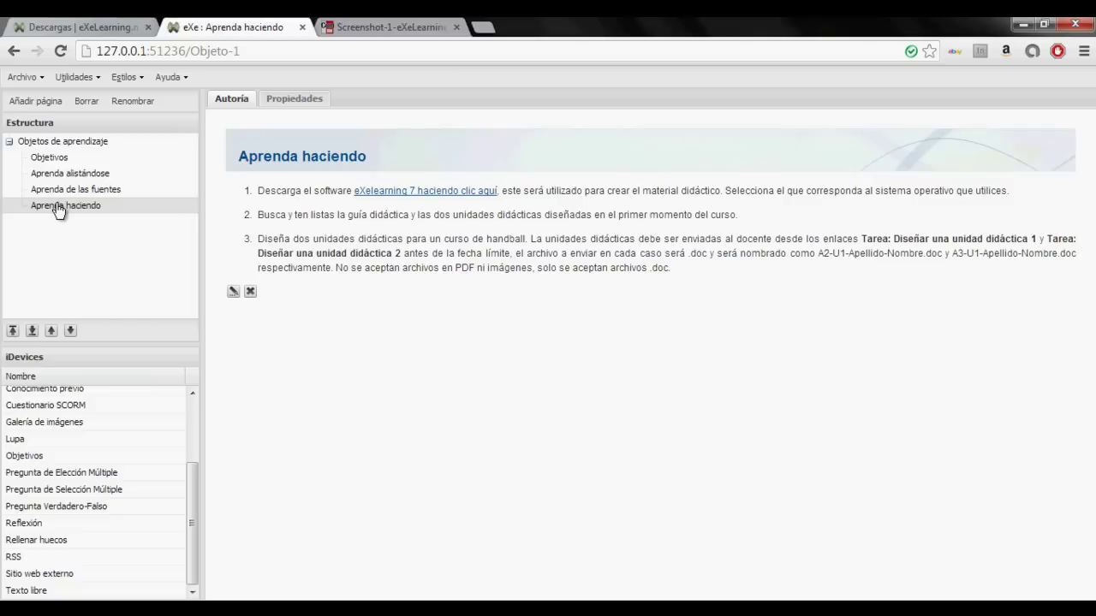
- Add a new page under Objetos de aprendizaje and rename it Bibliografía
left_click(47, 143)
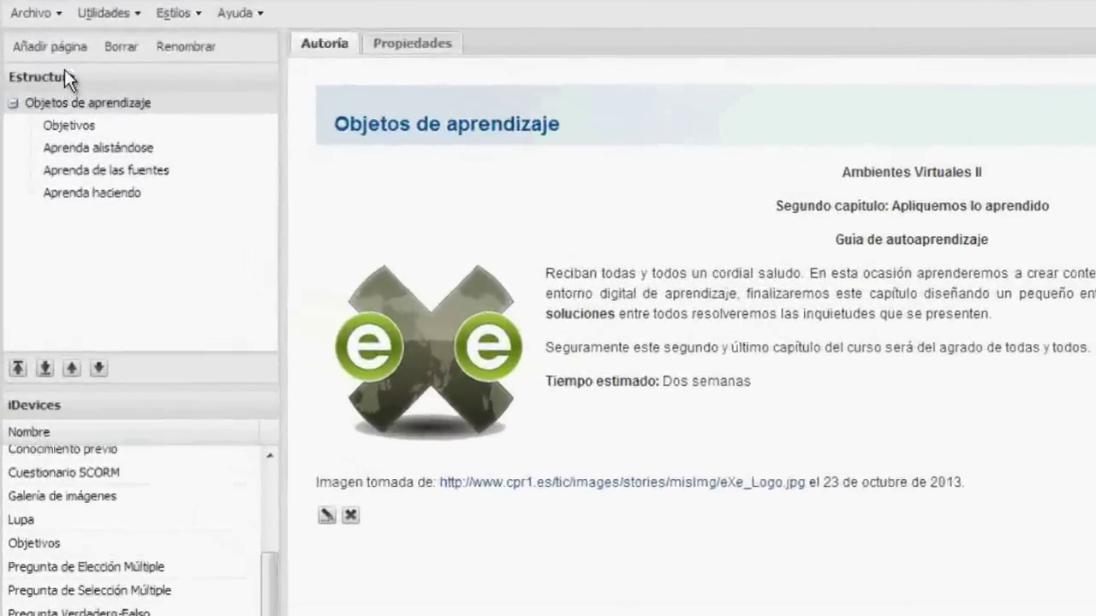
left_click(74, 39)
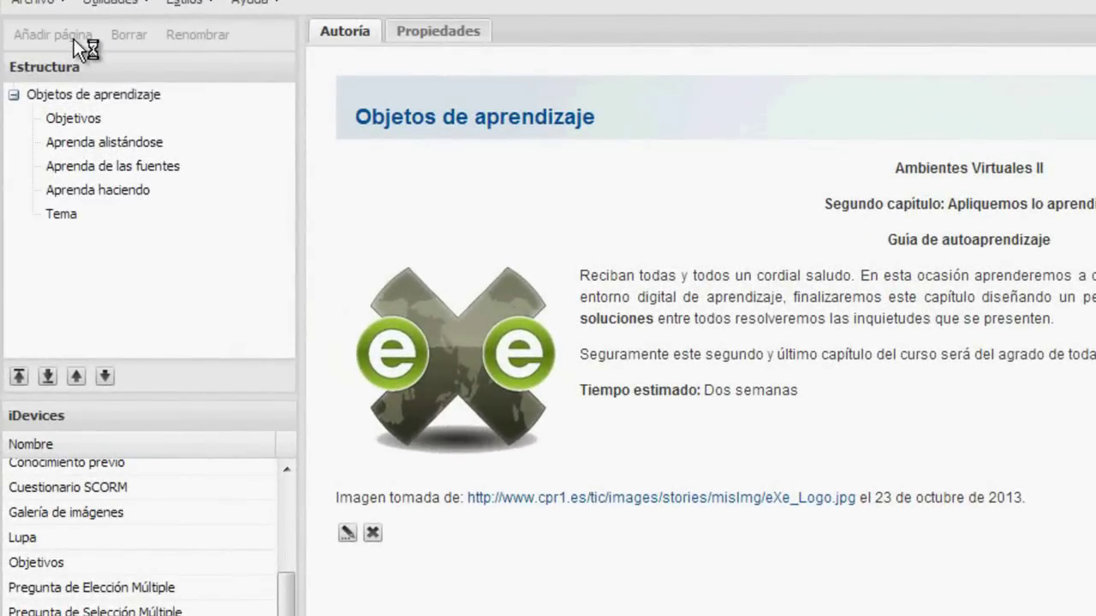
left_click(198, 35)
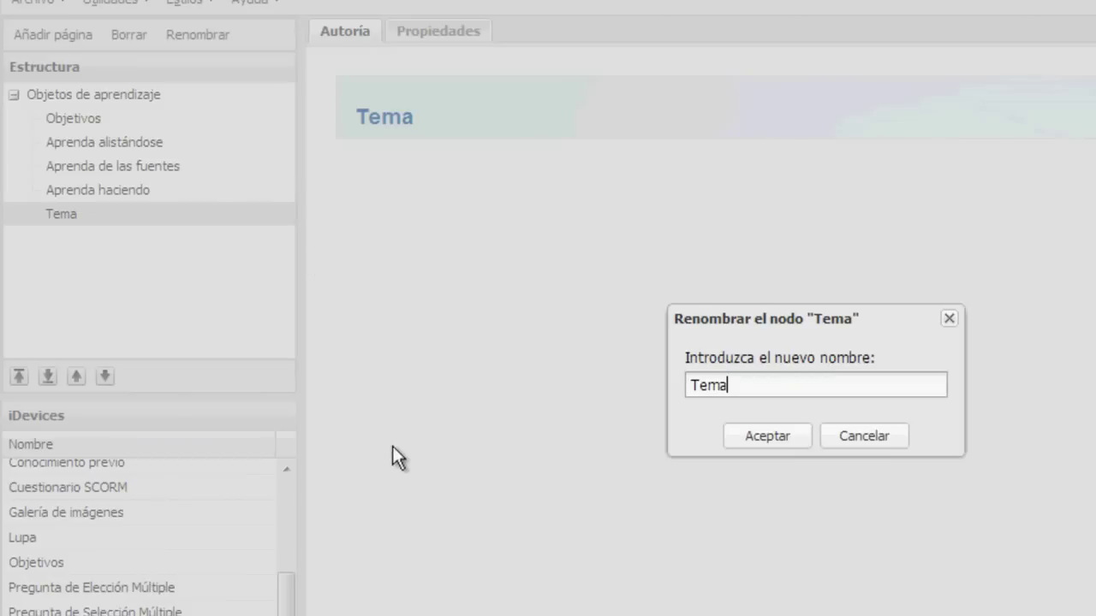
key("BackSpace")
key("BackSpace")
key("BackSpace")
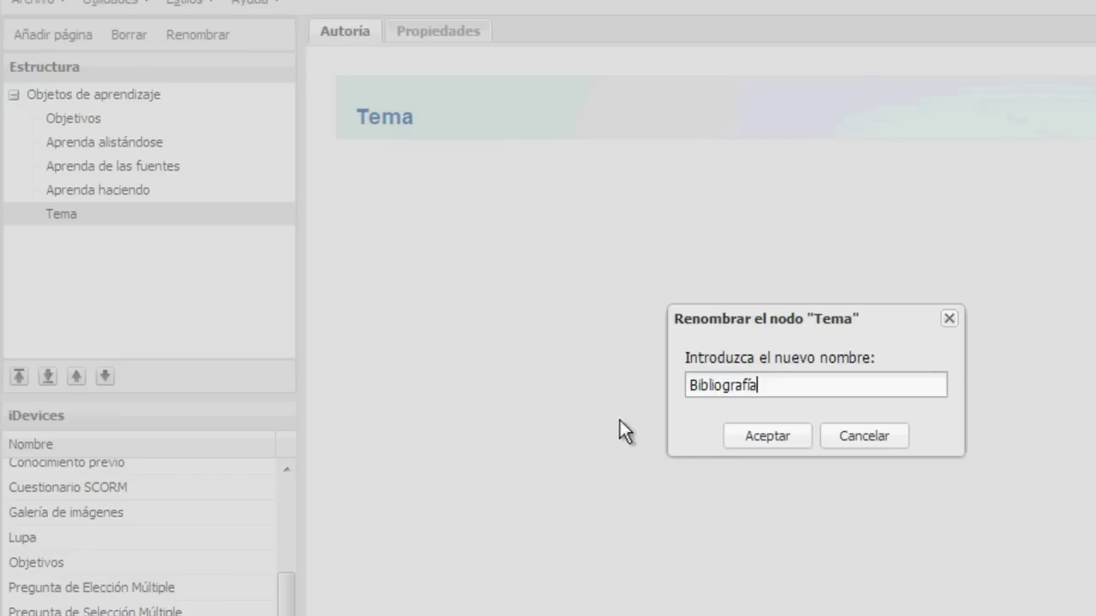
left_click(750, 438)
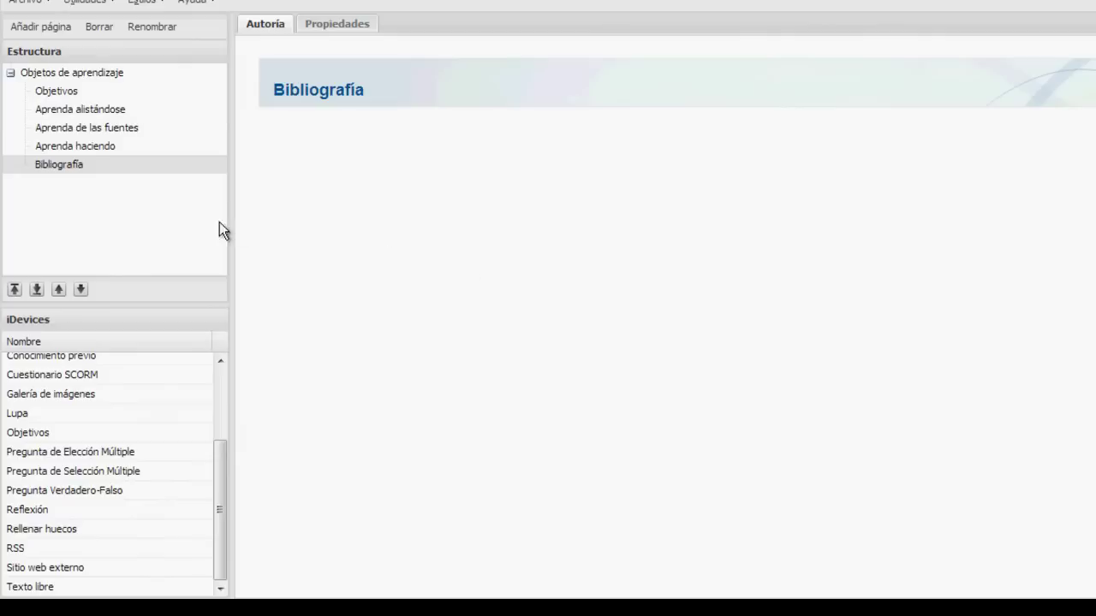
- Add a new page under Objetos de aprendizaje and rename it Créditos
left_click(69, 73)
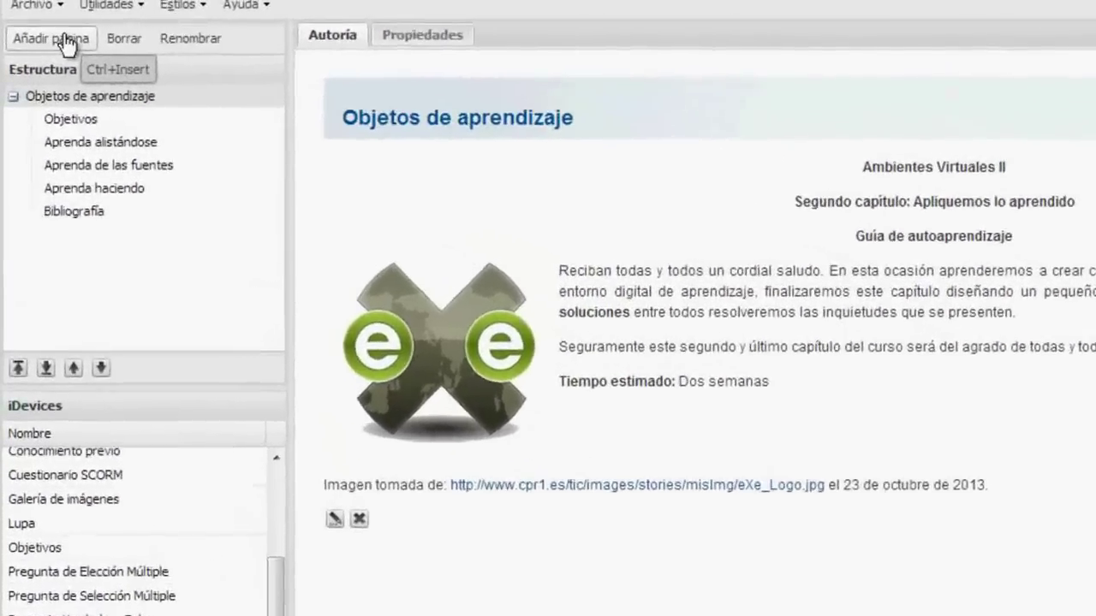
left_click(73, 43)
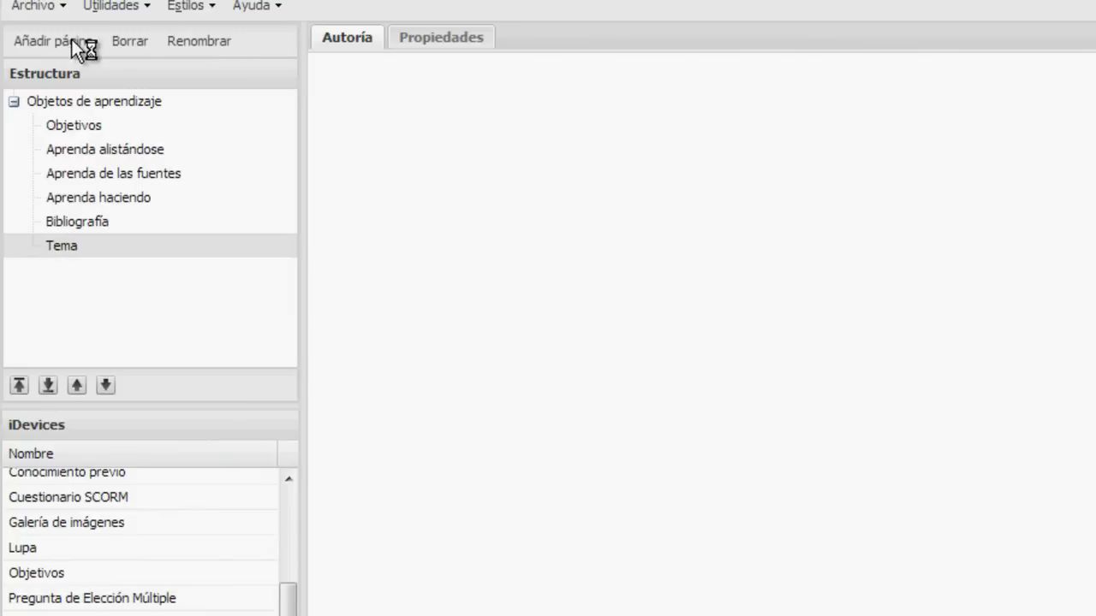
left_click(194, 45)
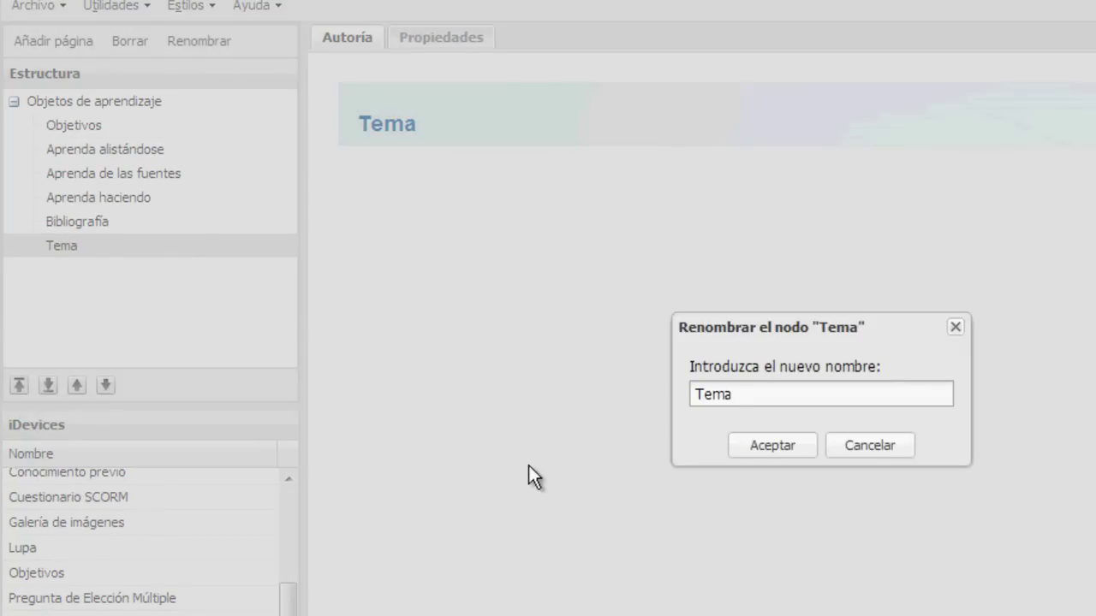
key("BackSpace")
key("BackSpace")
key("BackSpace")
type("ditos")
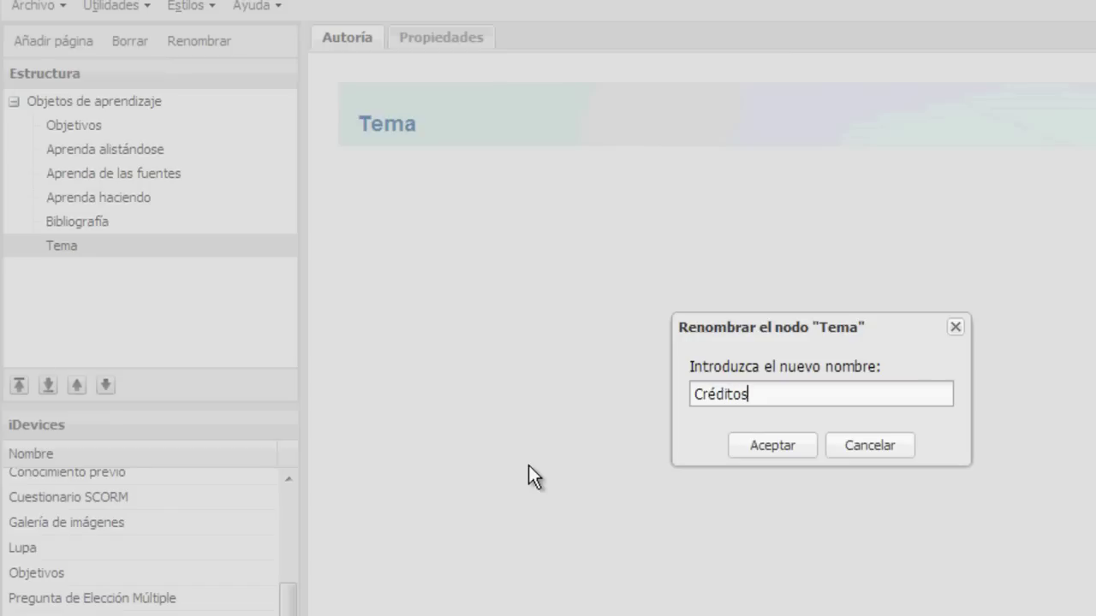
left_click(772, 445)
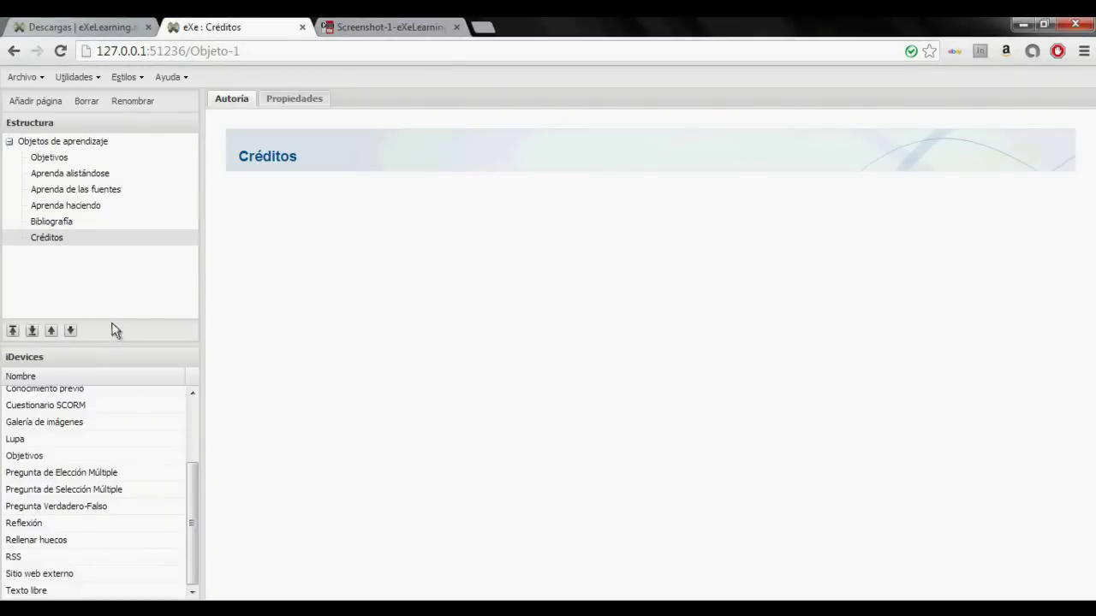
- Add a Texto libre block to the Créditos page and insert the author's PNG portrait from the Imagenes folder
left_click(38, 593)
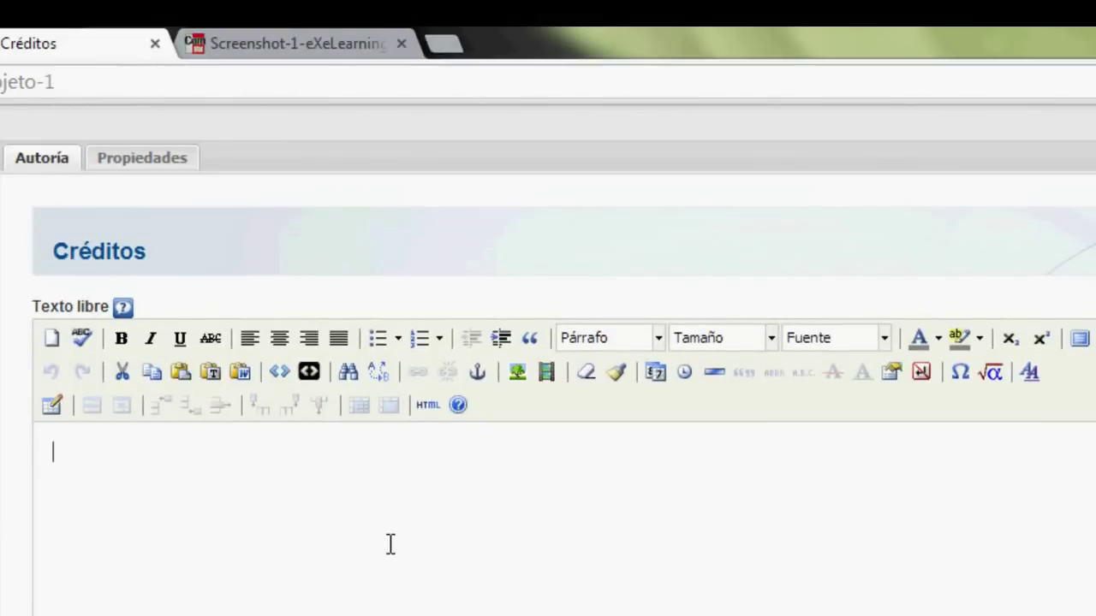
left_click(517, 372)
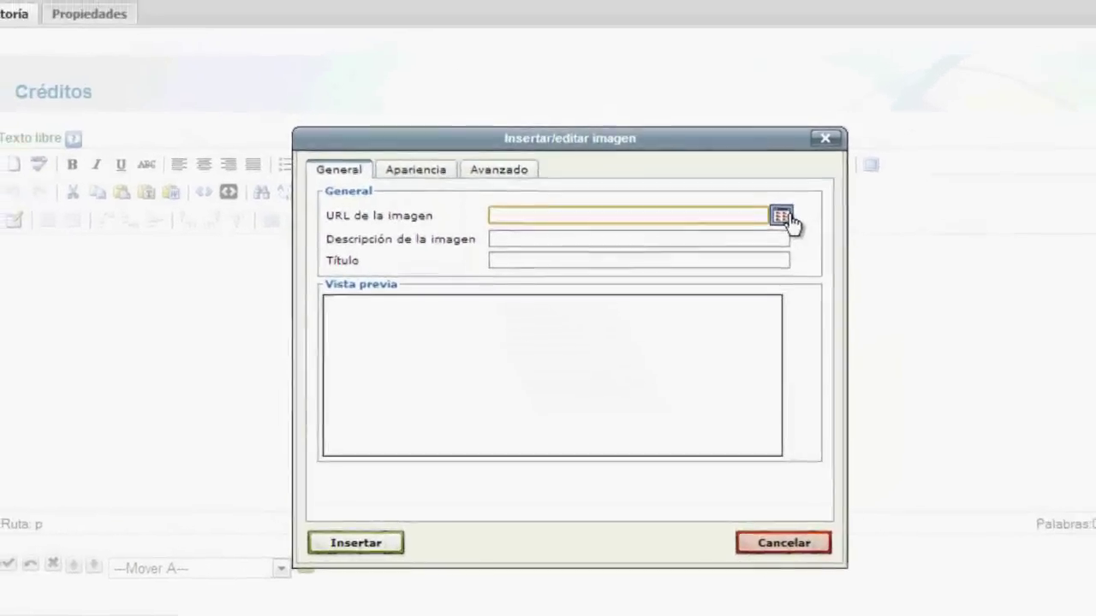
left_click(827, 134)
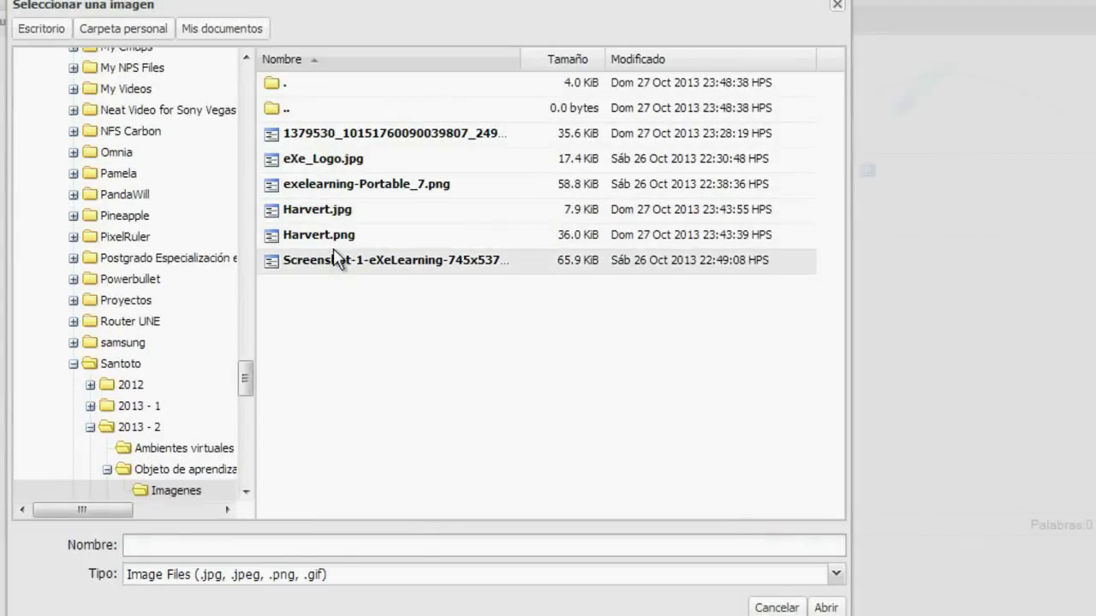
left_click(329, 244)
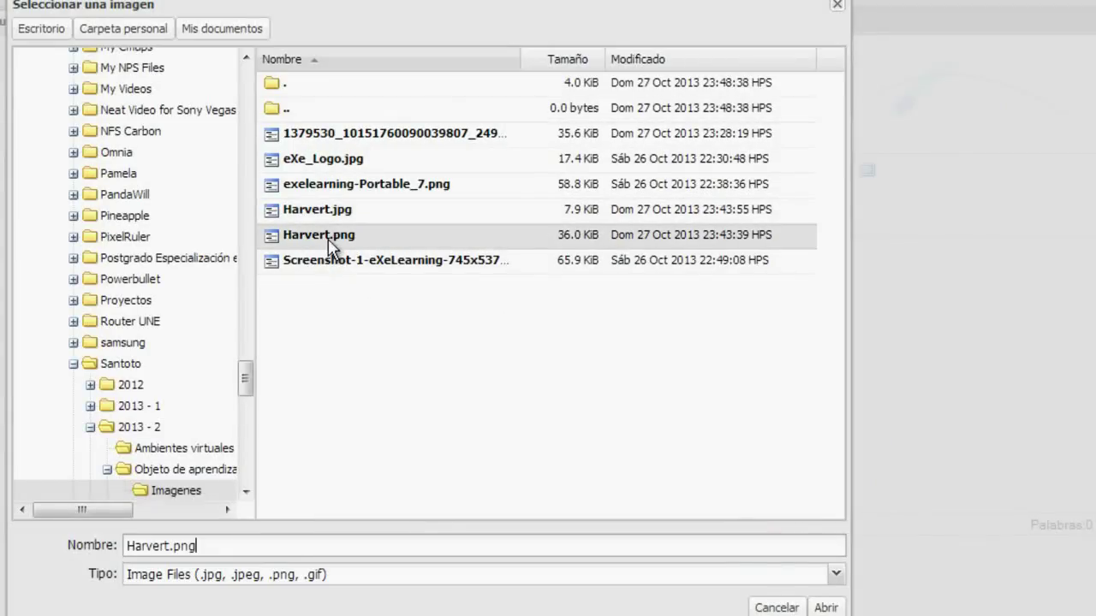
left_click(826, 608)
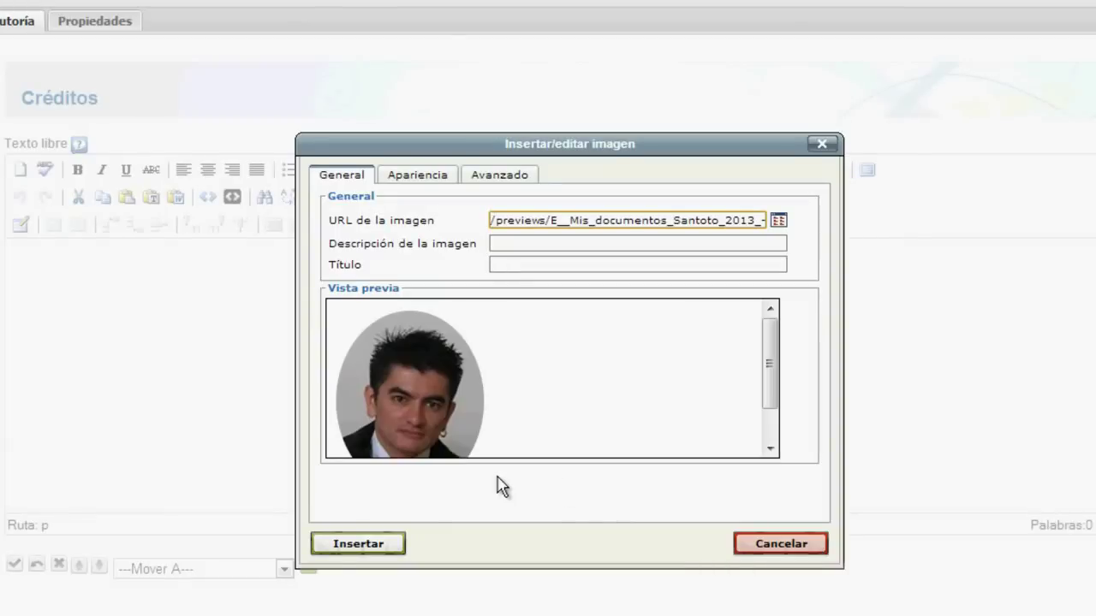
left_click(384, 546)
- Enter the author's full name on a new line below the portrait
left_click(493, 380)
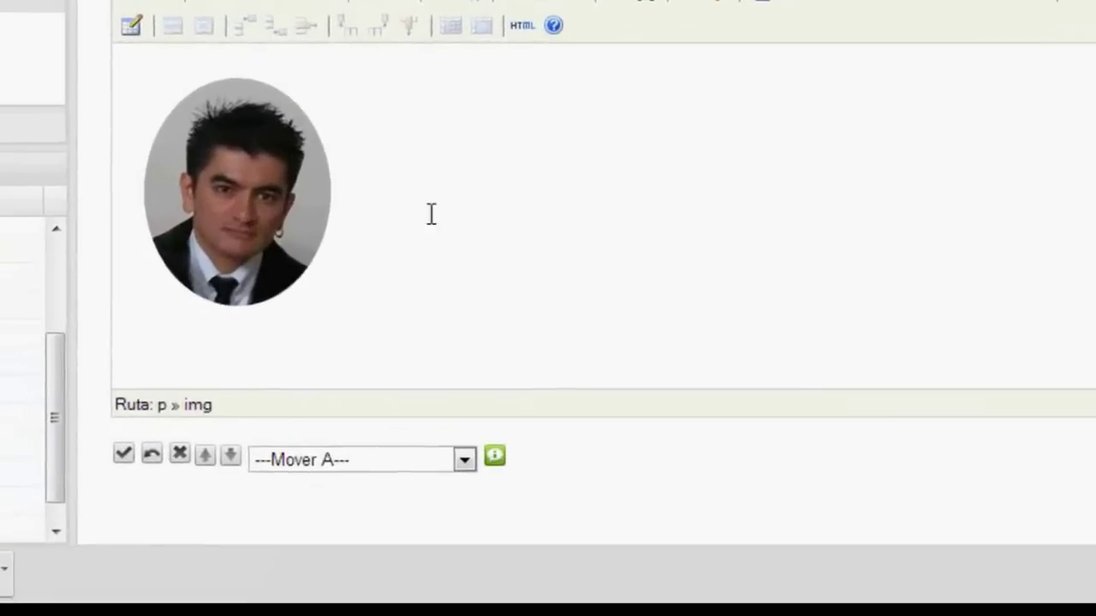
left_click(395, 131)
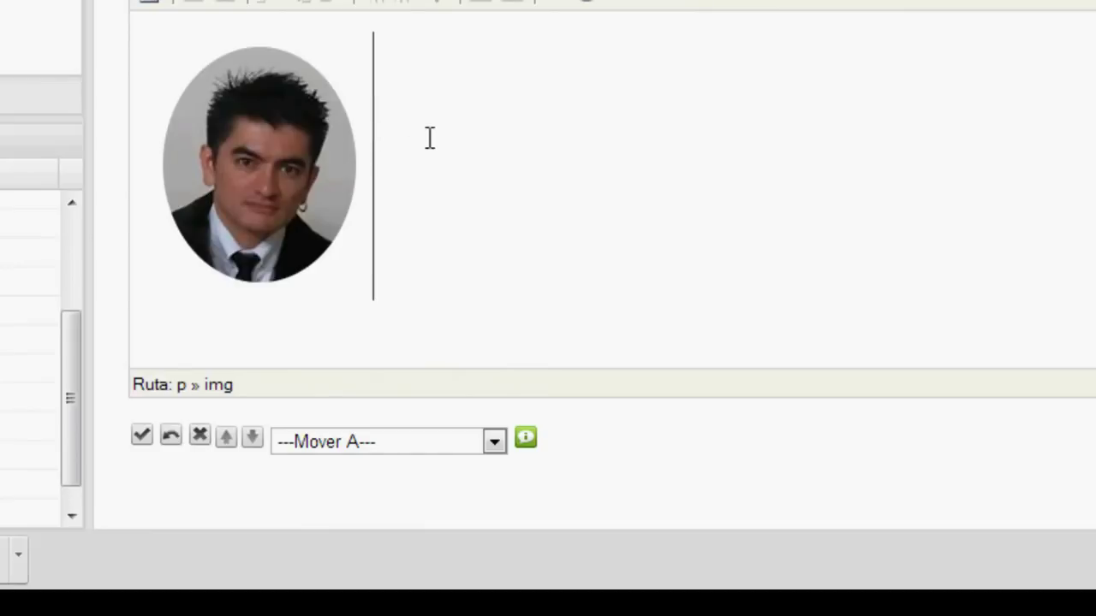
key("Return")
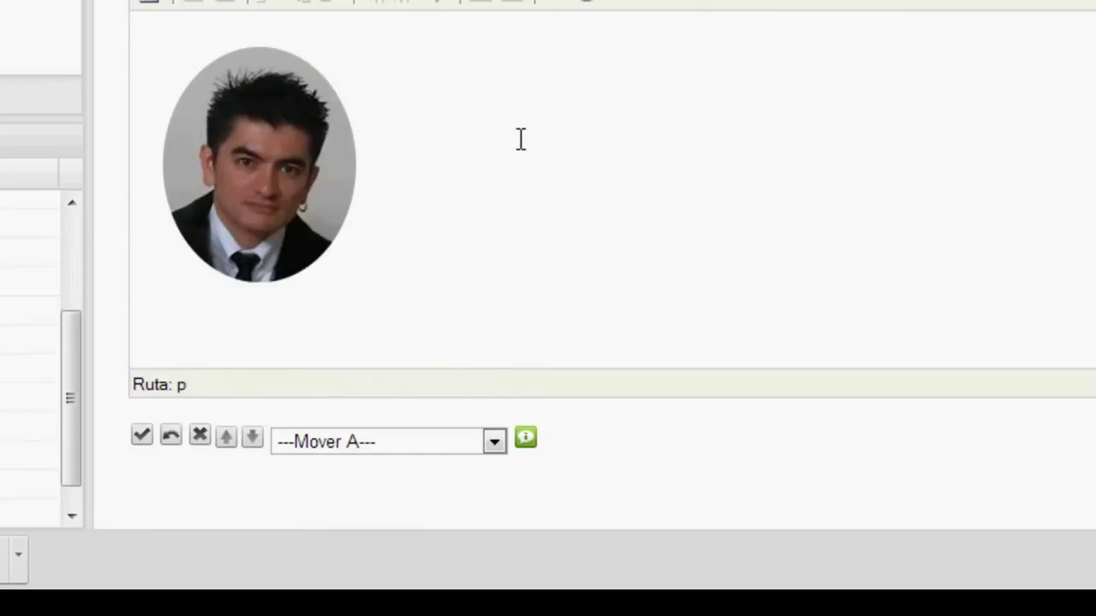
type("Harvert Vanegas")
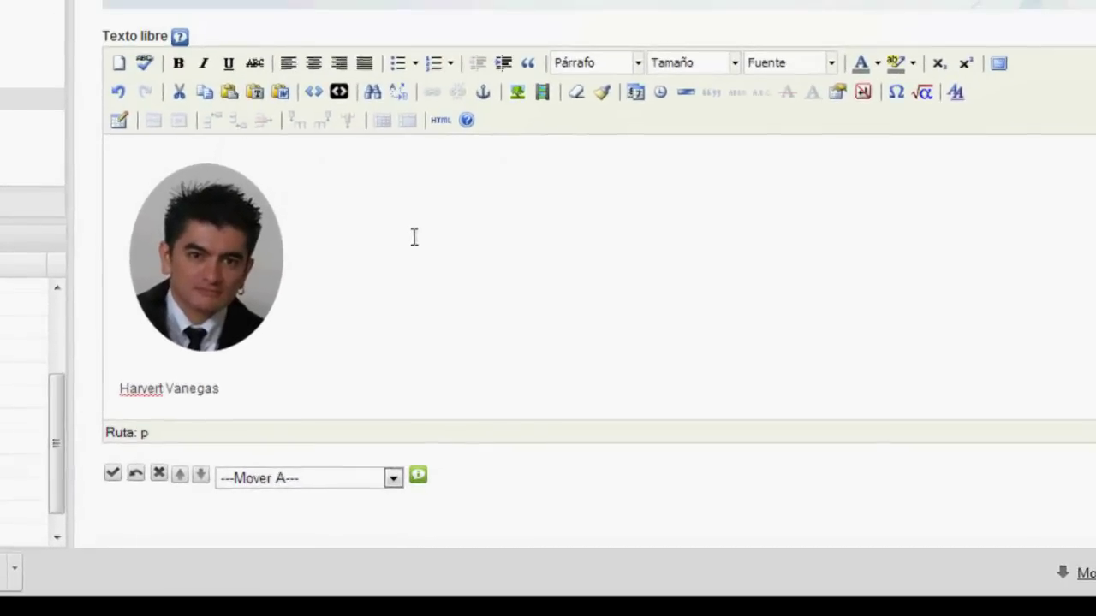
- Centre the portrait and the author's name line in the Créditos text block
left_click(210, 225)
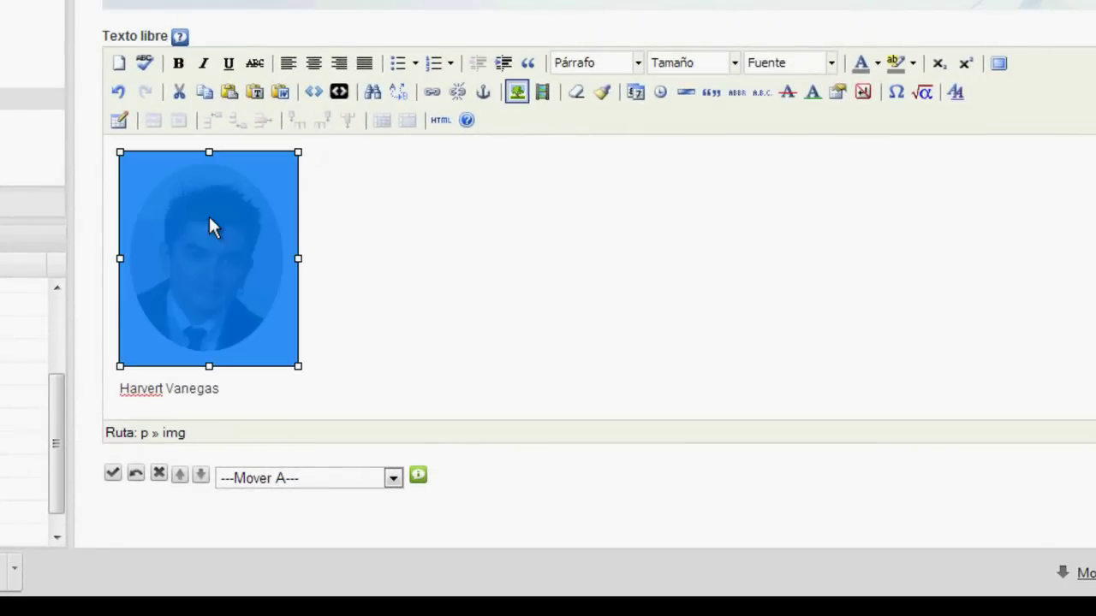
left_click(313, 64)
left_click(214, 389)
triple_click(179, 389)
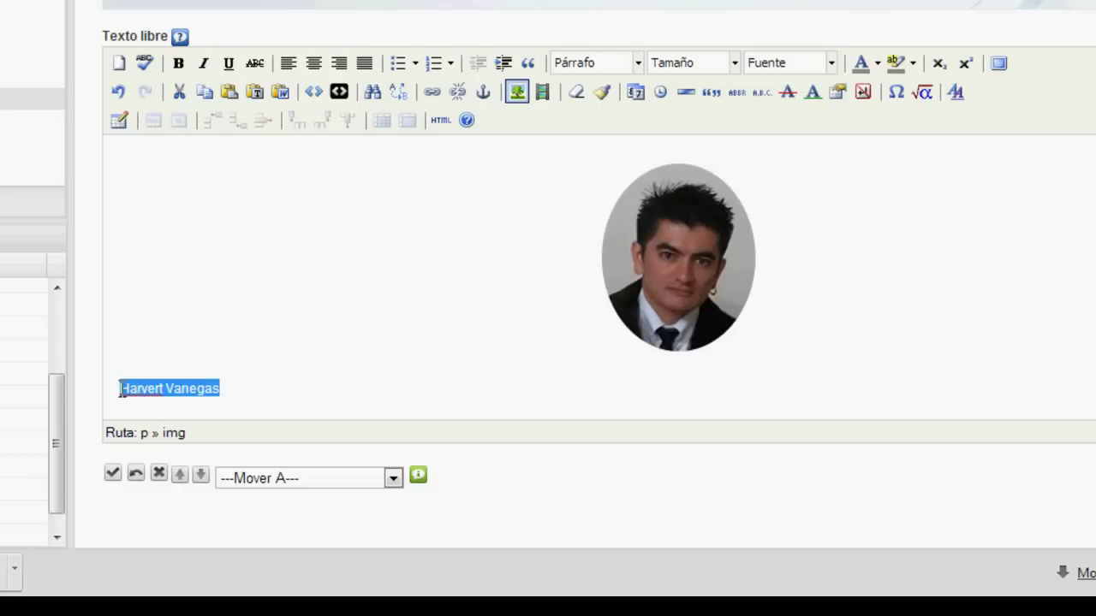
left_click(314, 66)
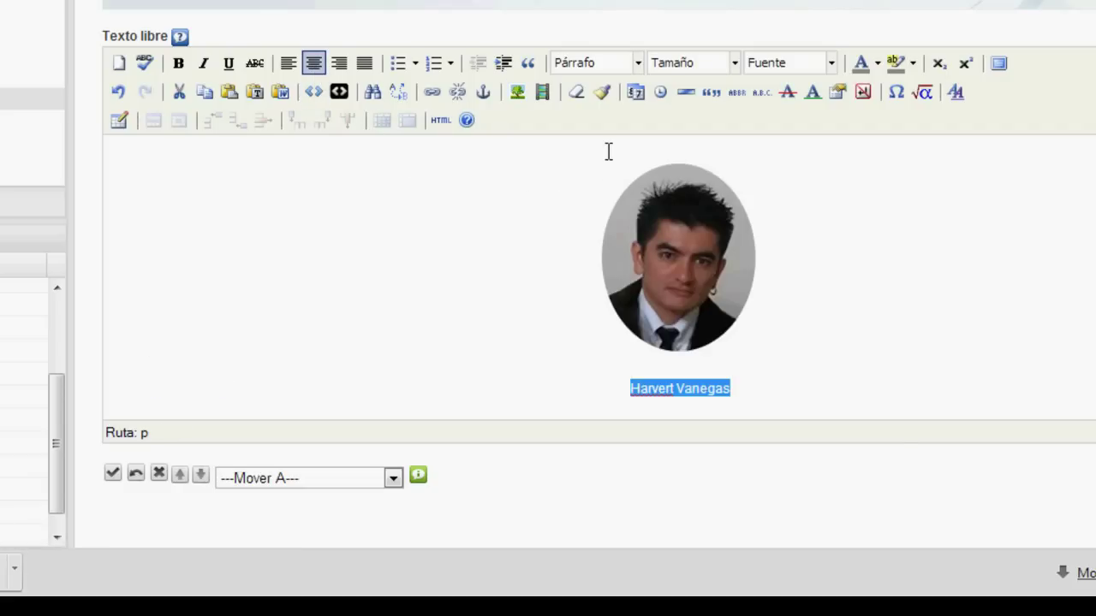
- Insert a line above the portrait in the Créditos text block reading "Autor de contenidos y Programación Instruccional"
left_click(607, 151)
key("Return")
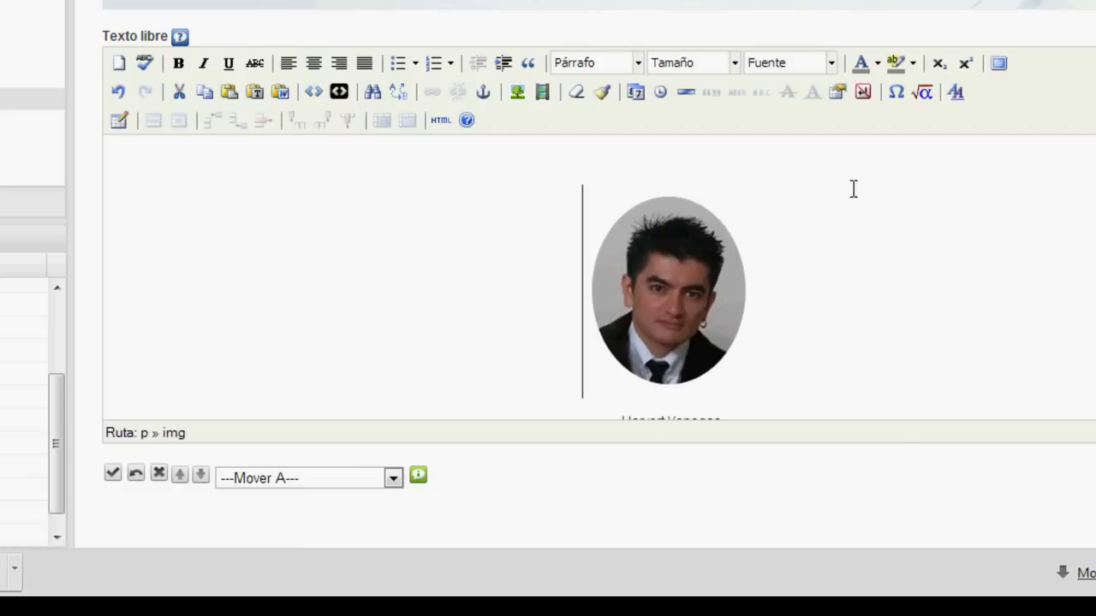
key("Up")
type("Autor de ")
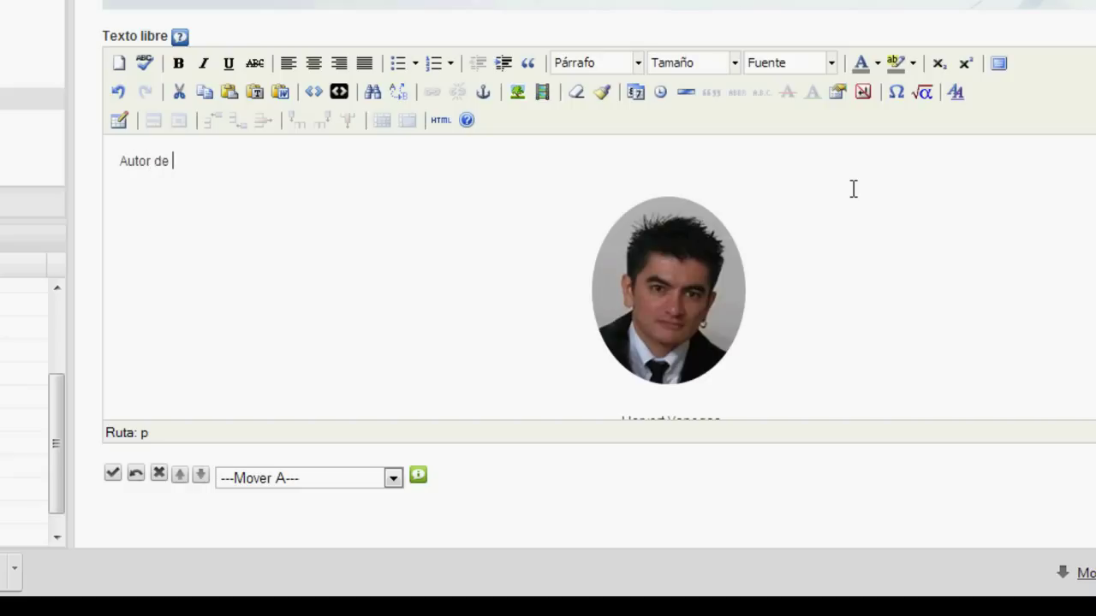
type("contenidos y")
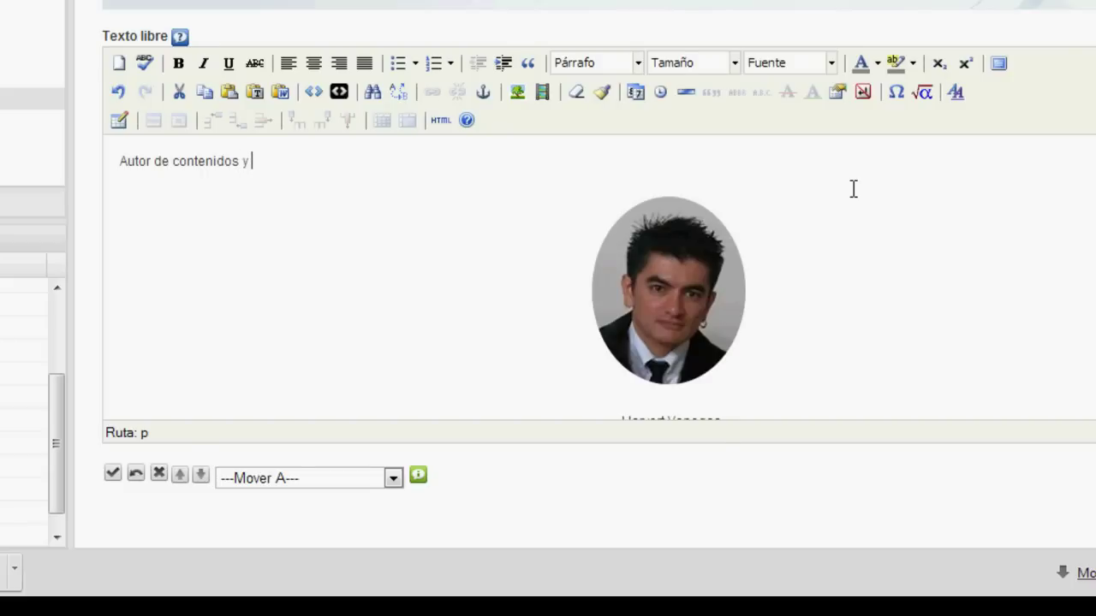
type(" Programació")
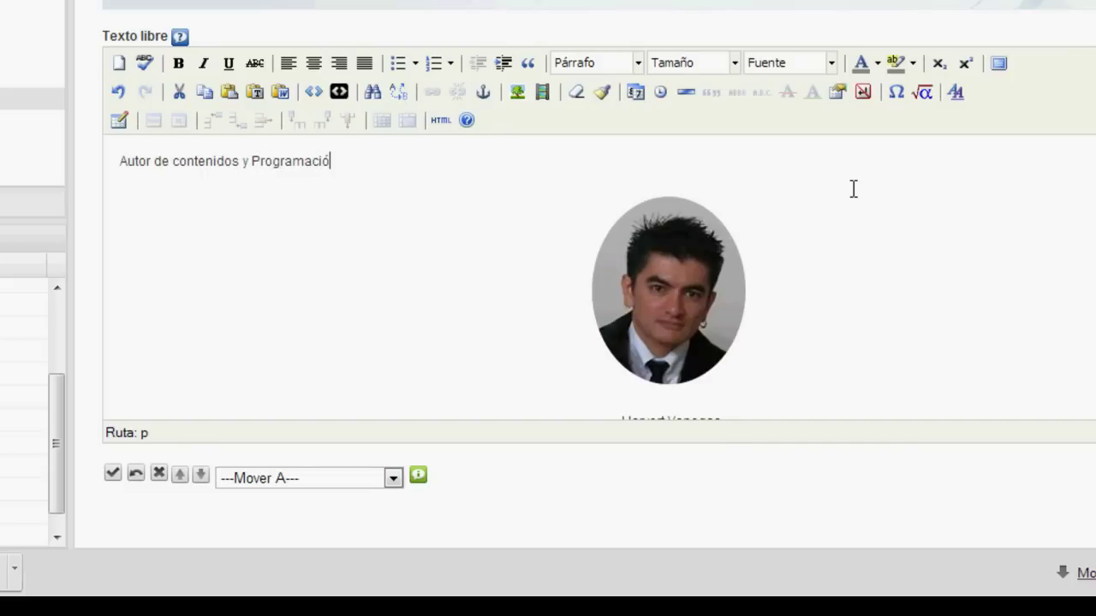
type("n Instruccional")
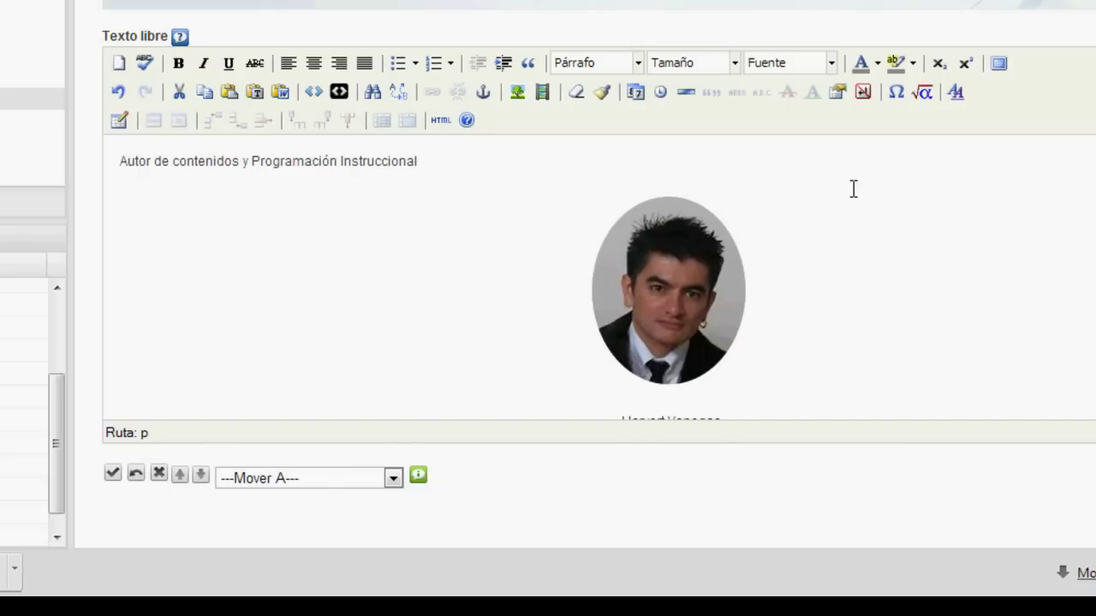
- Centre the new line above the portrait and save the text block
left_click(207, 159)
left_click(306, 71)
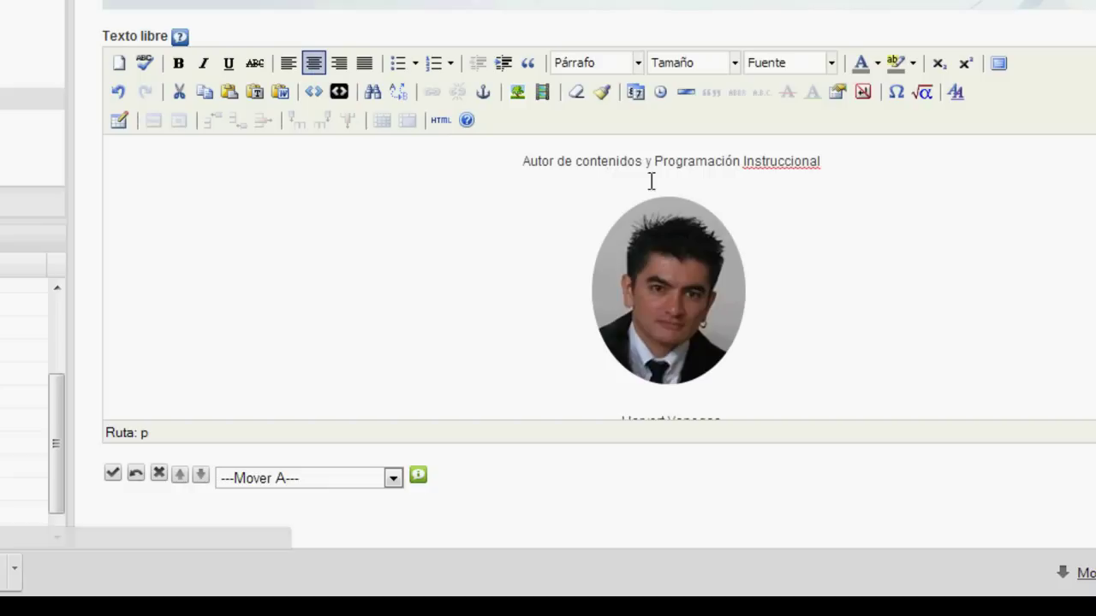
left_click(114, 475)
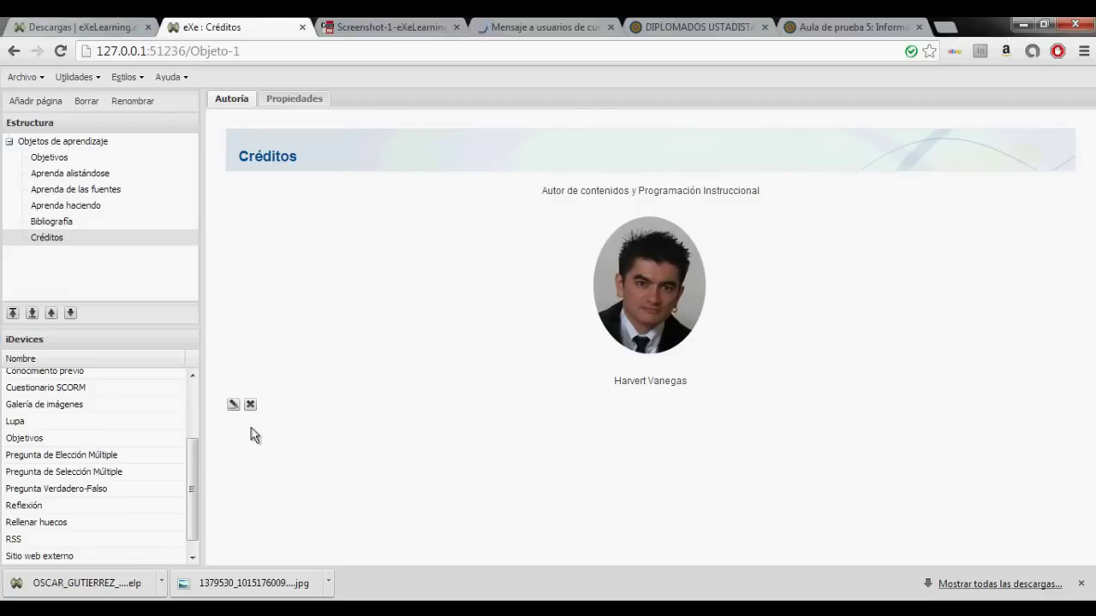
- Reopen the Créditos text block, enlarge its editing area and add the author's Facebook, Twitter and Skype contacts below the name
left_click(233, 404)
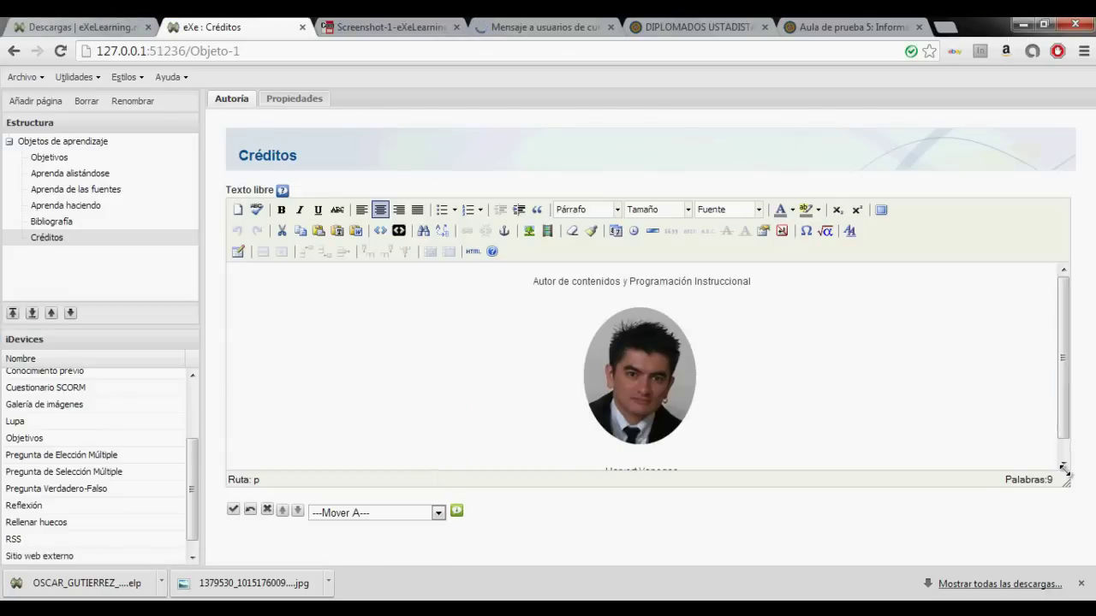
left_click_drag(1066, 482, 1071, 532)
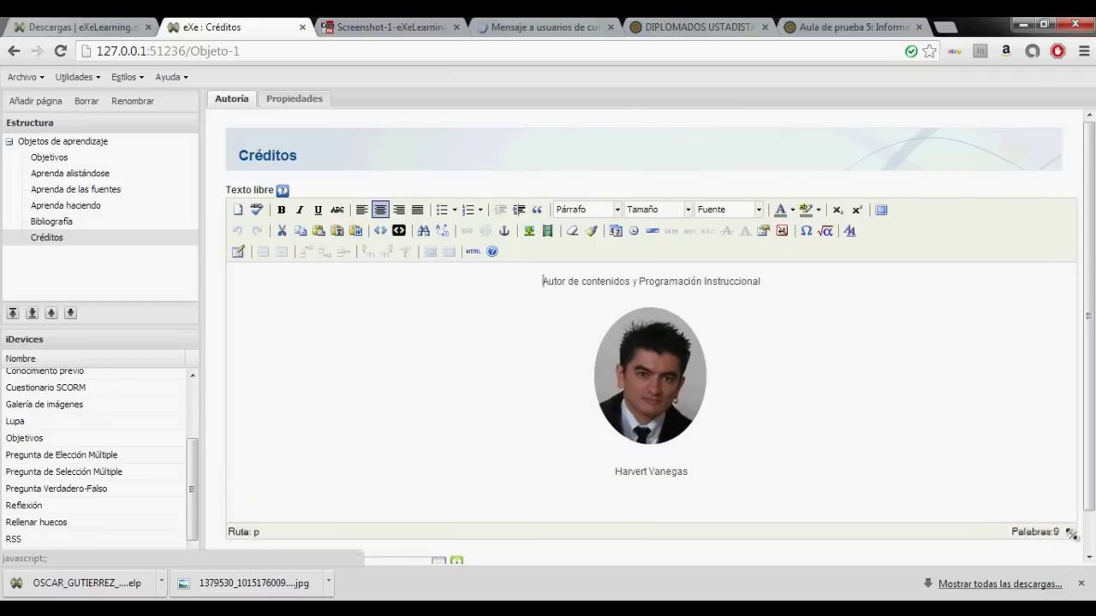
left_click(810, 477)
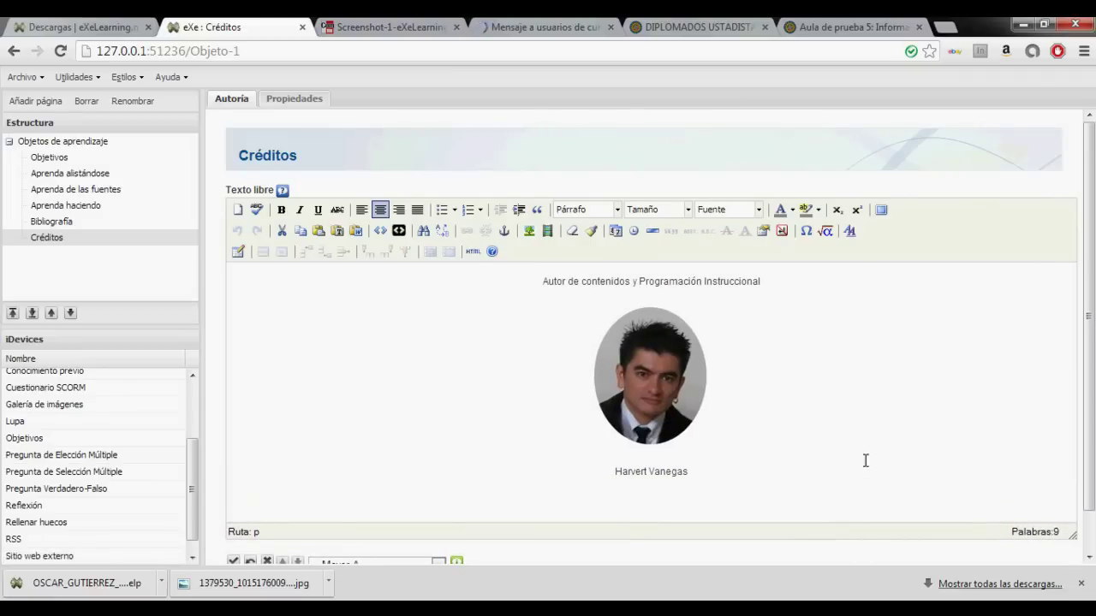
key("Return")
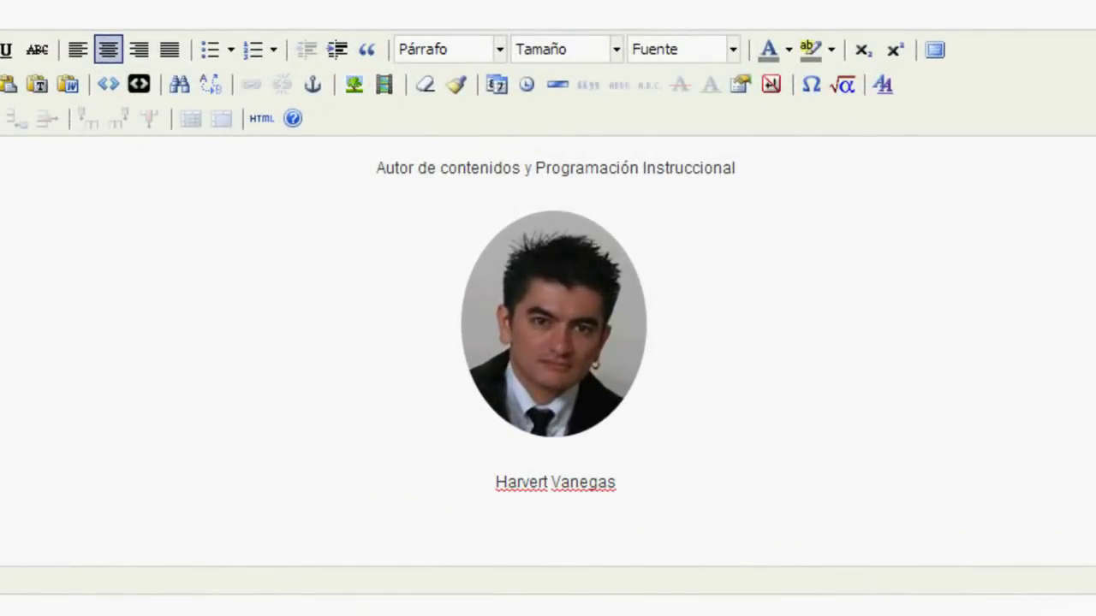
key("Return")
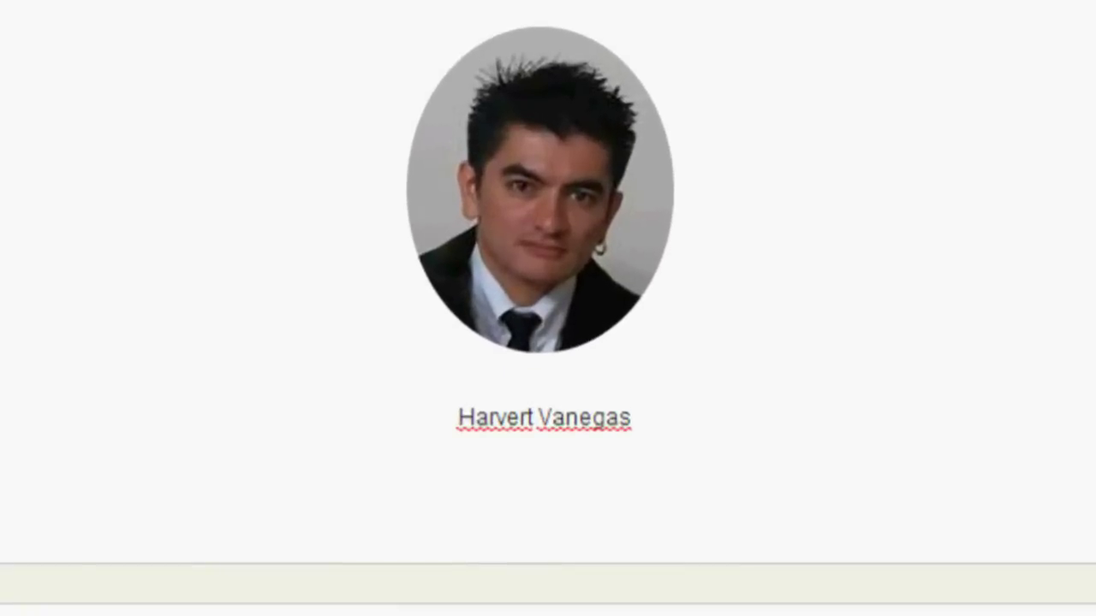
type("Facebook: www.facebook.com/harvertvanegas Twitter: @harvertvanegas Skype: harvert.vanegas")
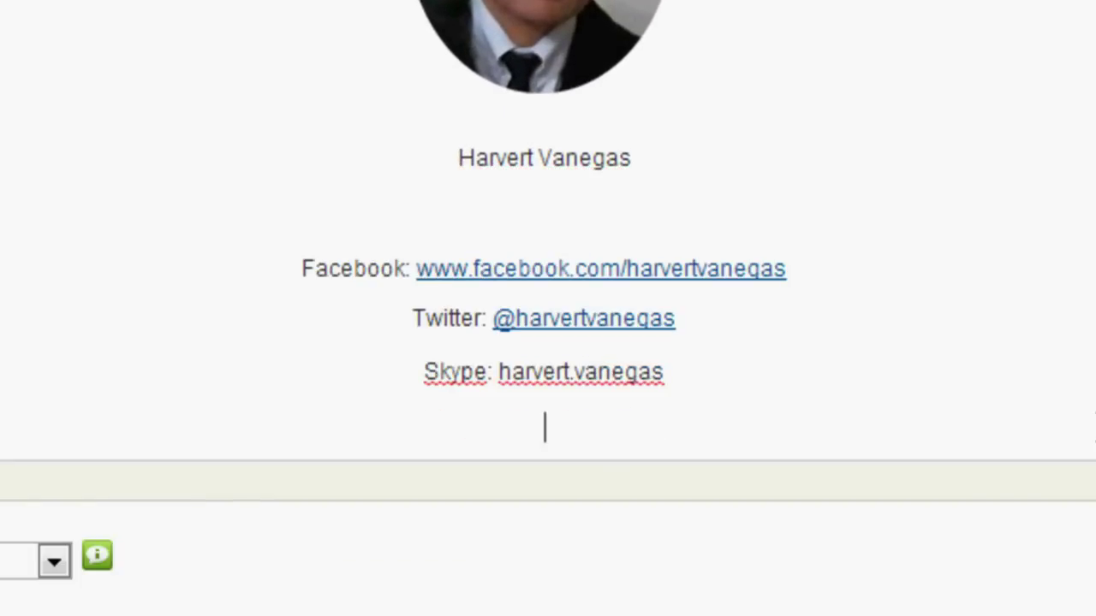
- Add a "Sitio Web:" line with the author's website address under the Skype contact
type("Sitio ")
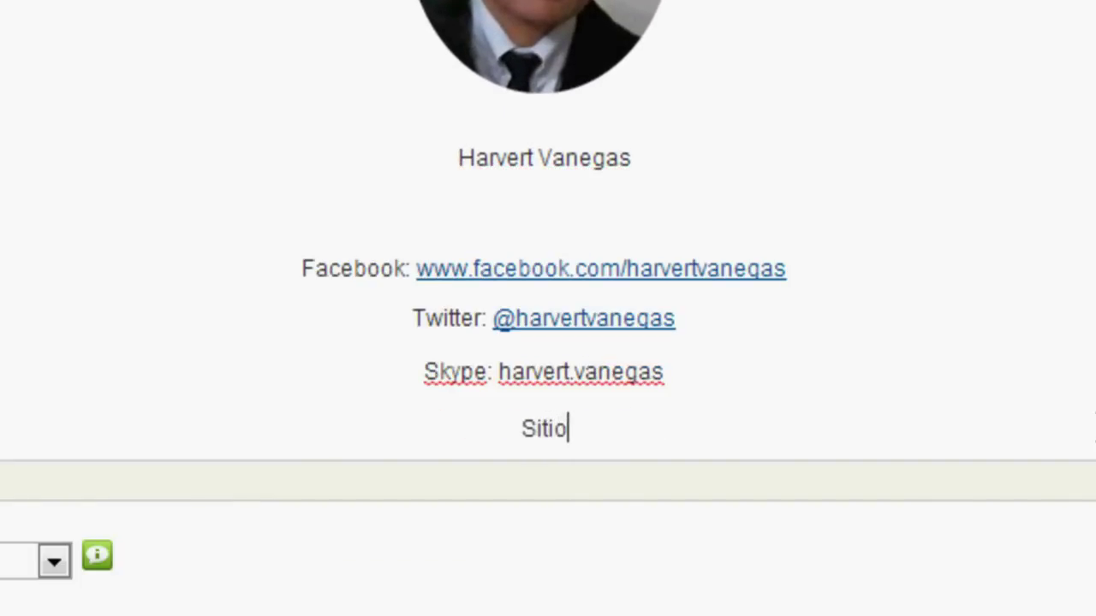
type("Web")
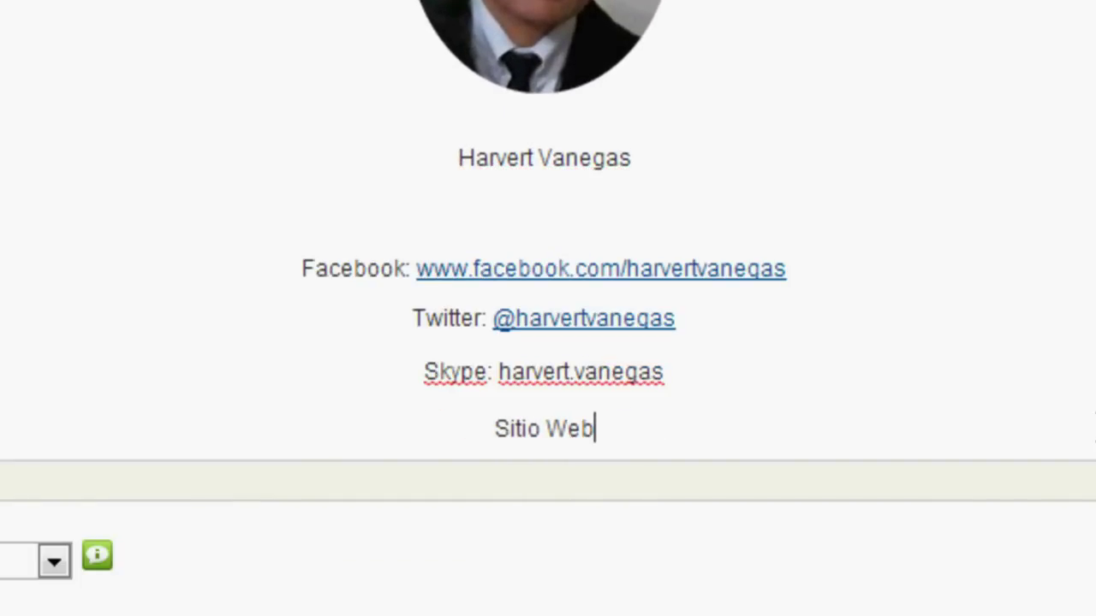
type(": ")
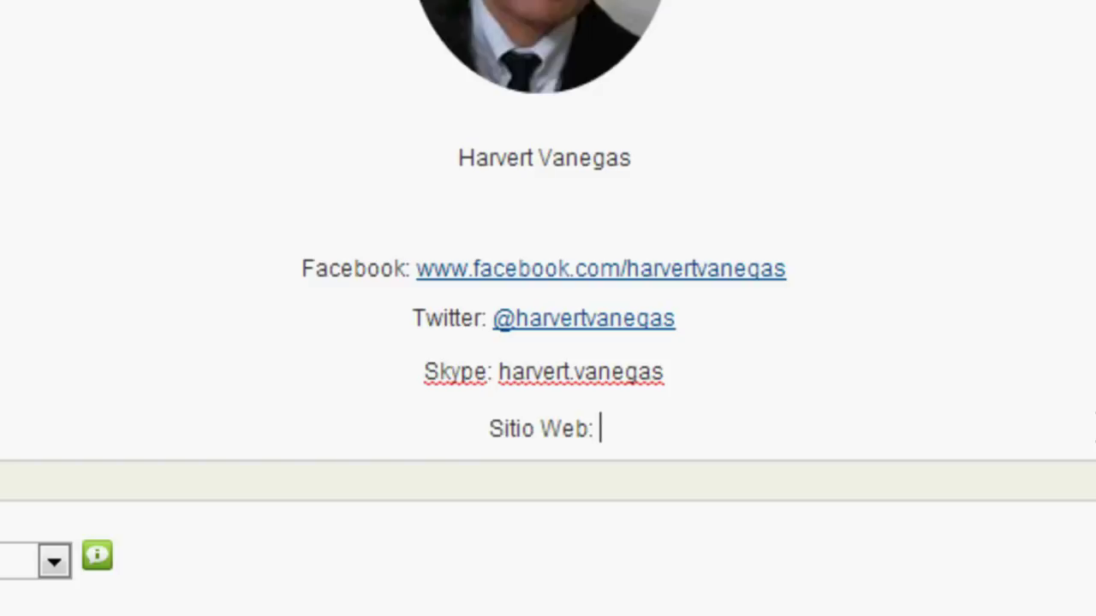
type("w")
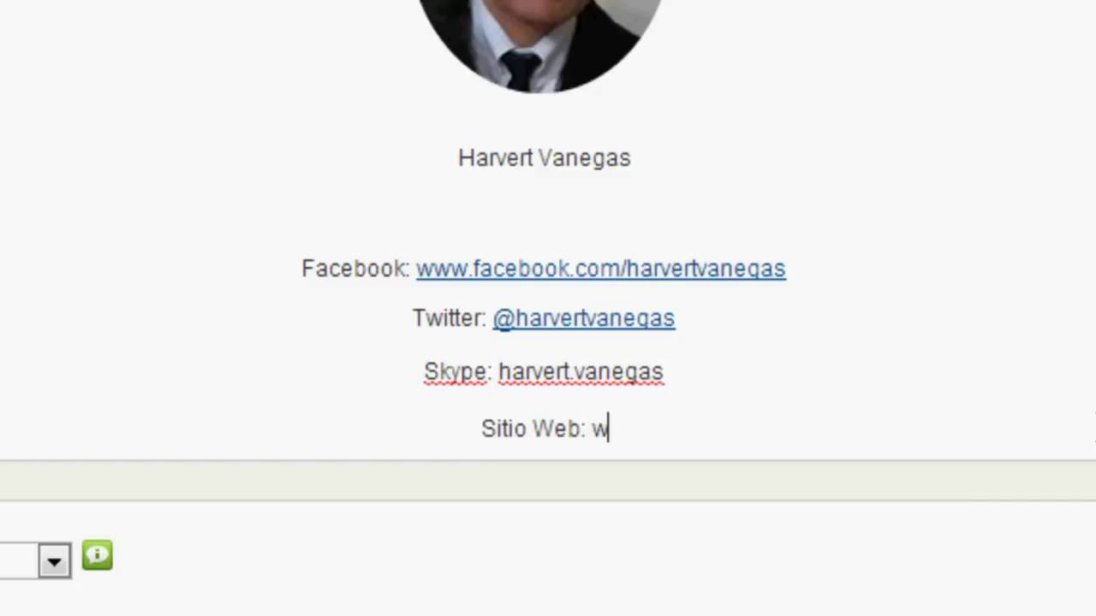
type("ww.harver")
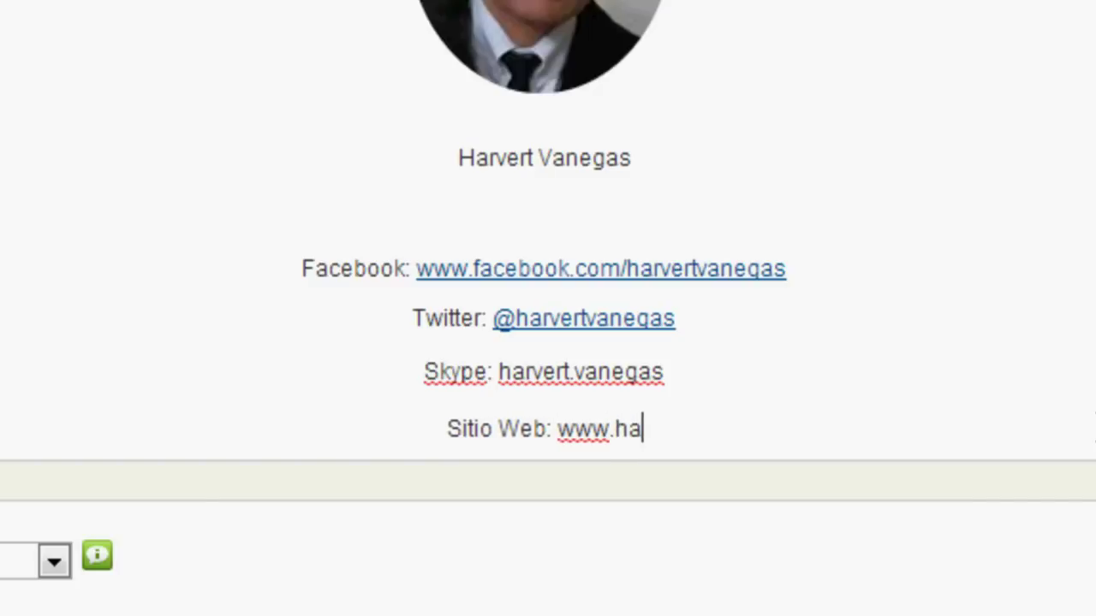
type("t.org")
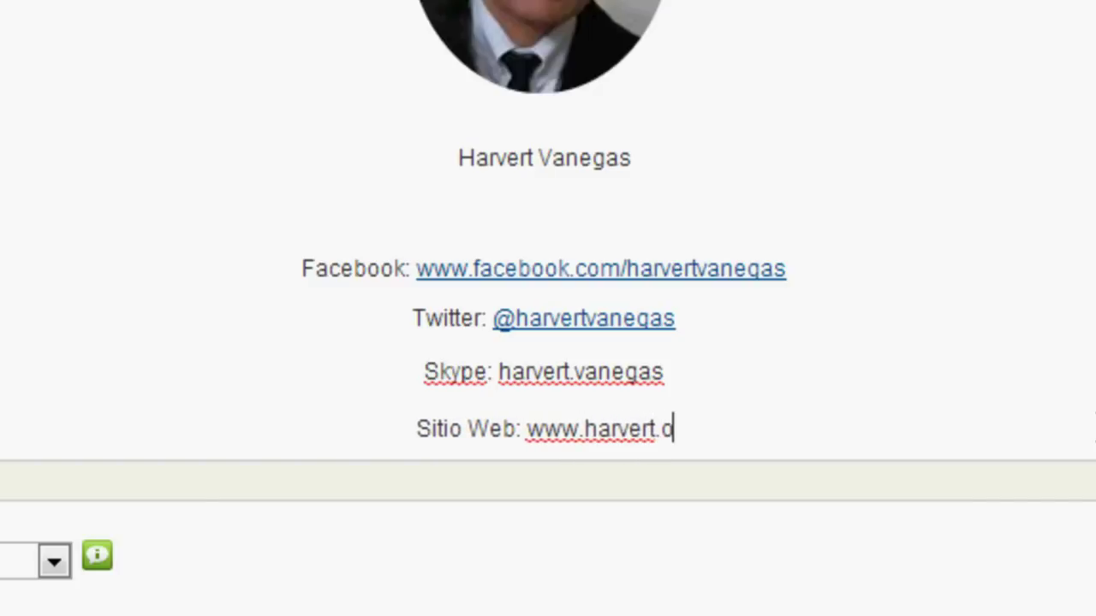
key("ctrl+shift+Left")
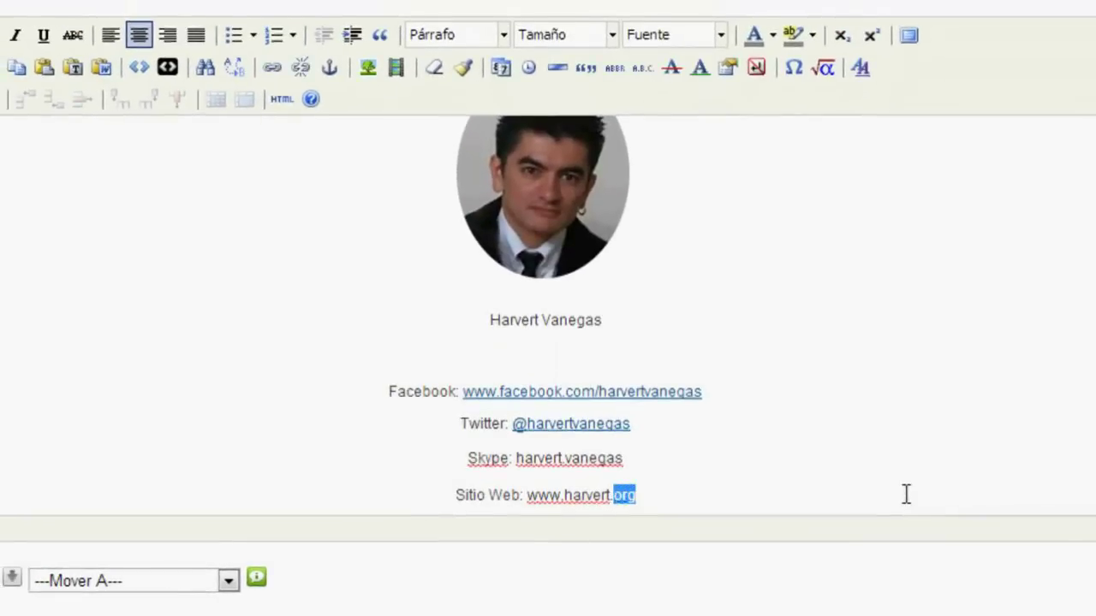
key("shift+Left")
key("shift+Left")
key("shift+Left")
key("shift+Left")
key("shift+Left")
key("shift+Left")
key("shift+Left")
key("shift+Left")
key("shift+Left")
key("shift+Left")
key("shift+Left")
key("shift+Left")
key("ctrl+c")
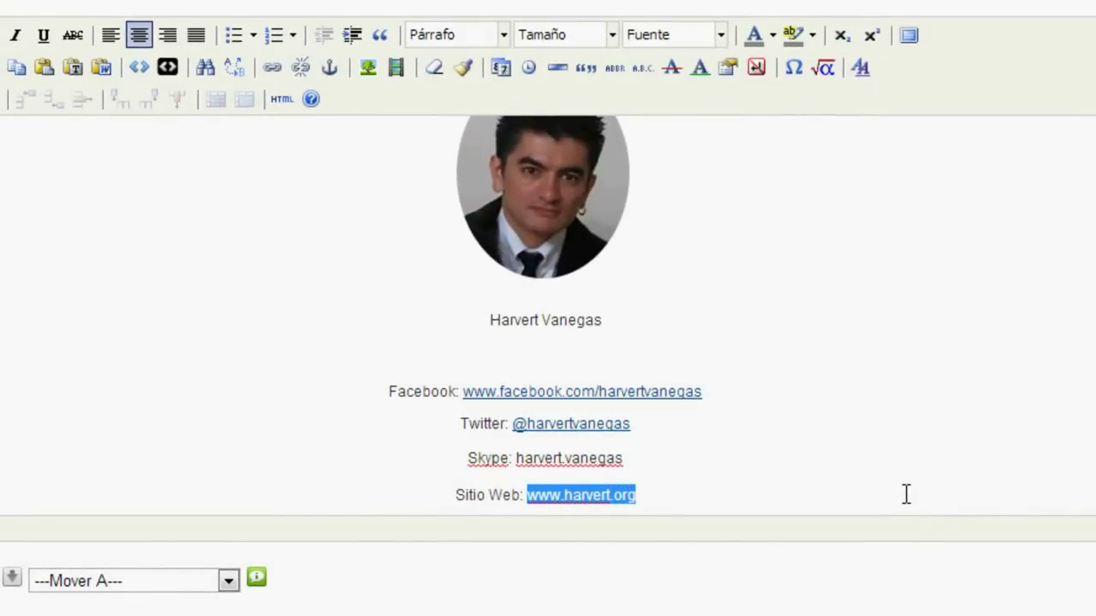
left_click(268, 68)
key("ctrl+v")
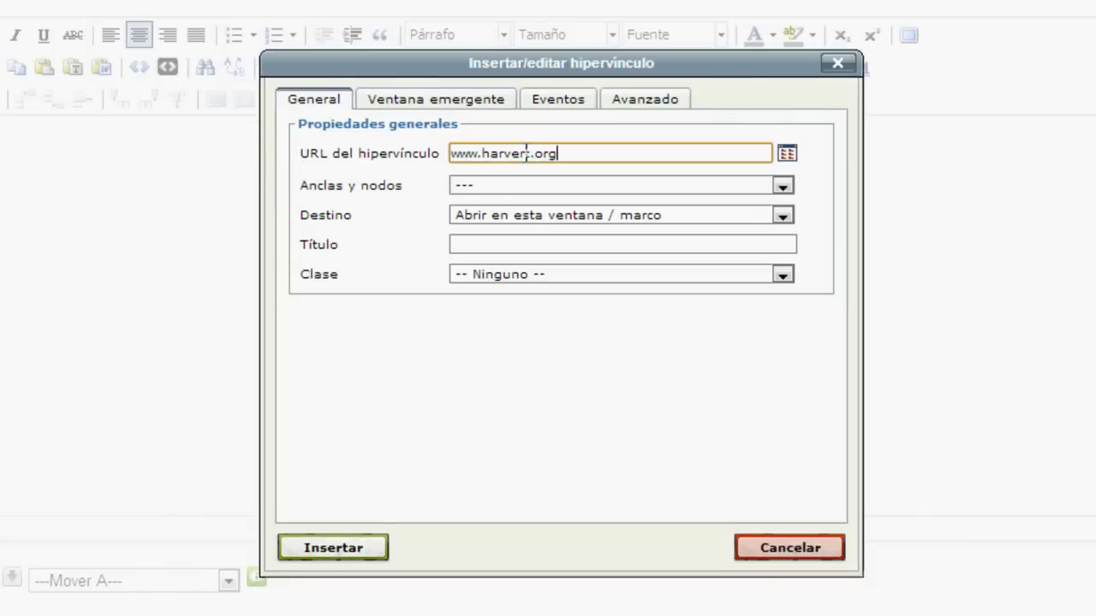
left_click(546, 218)
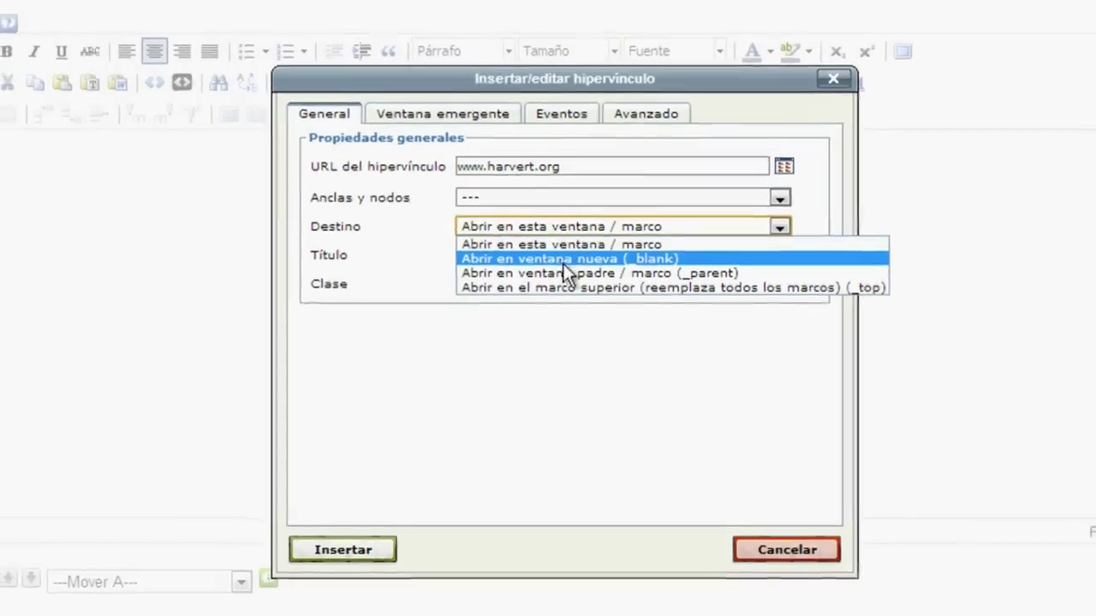
left_click(563, 262)
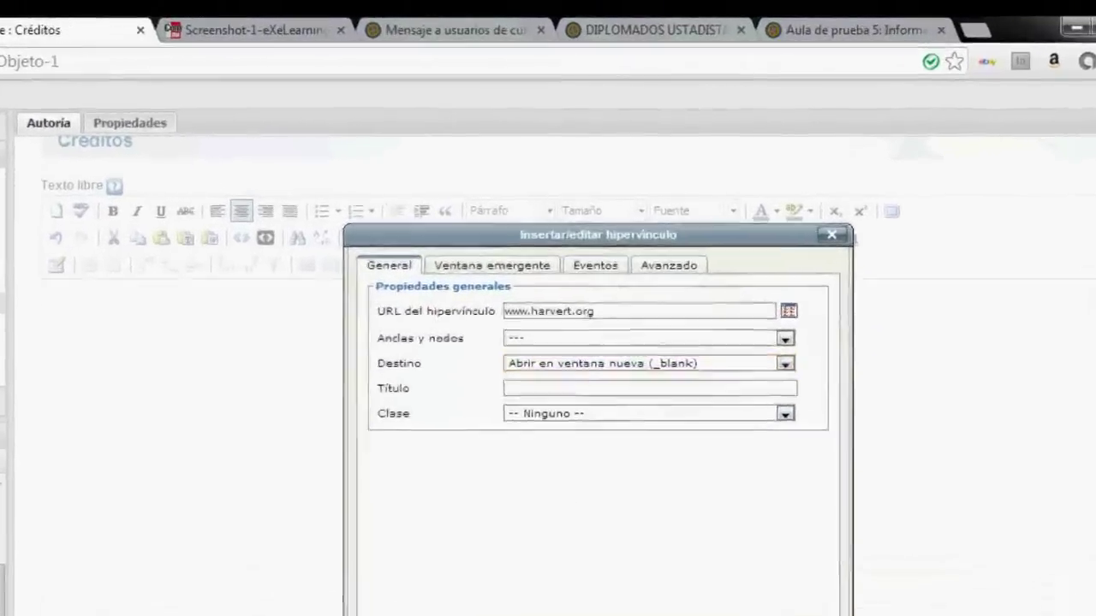
left_click(425, 566)
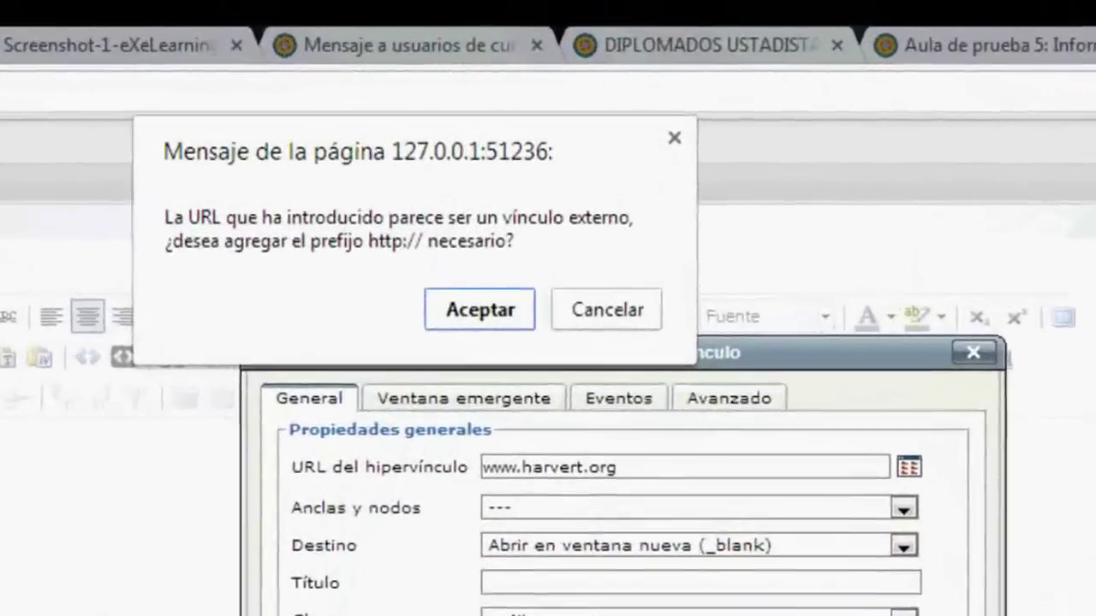
left_click(497, 180)
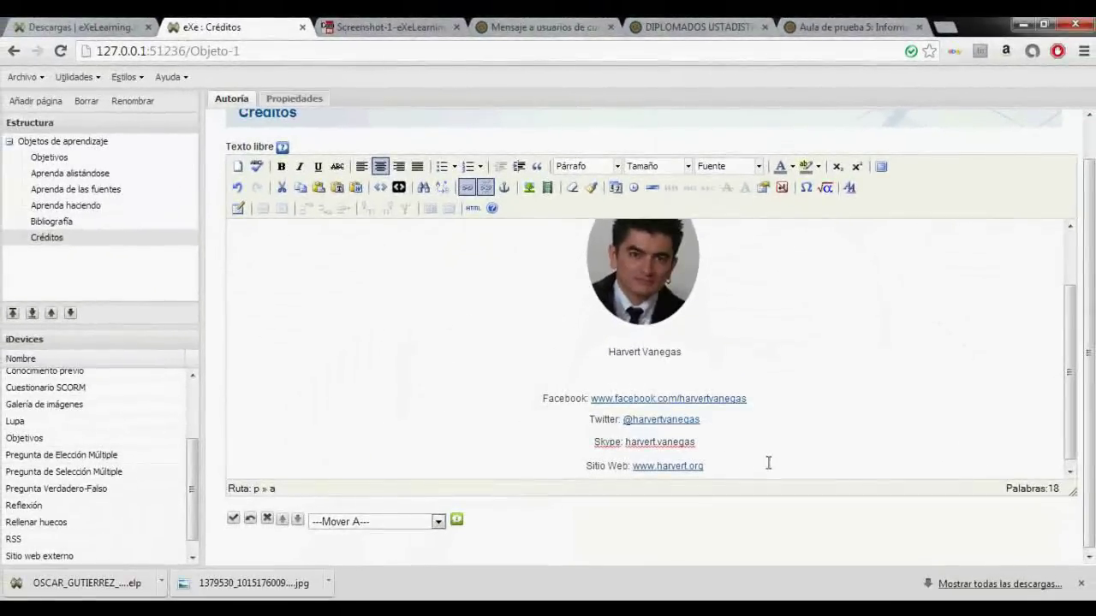
- Save the Créditos text block and close the browser's downloads bar
left_click(233, 520)
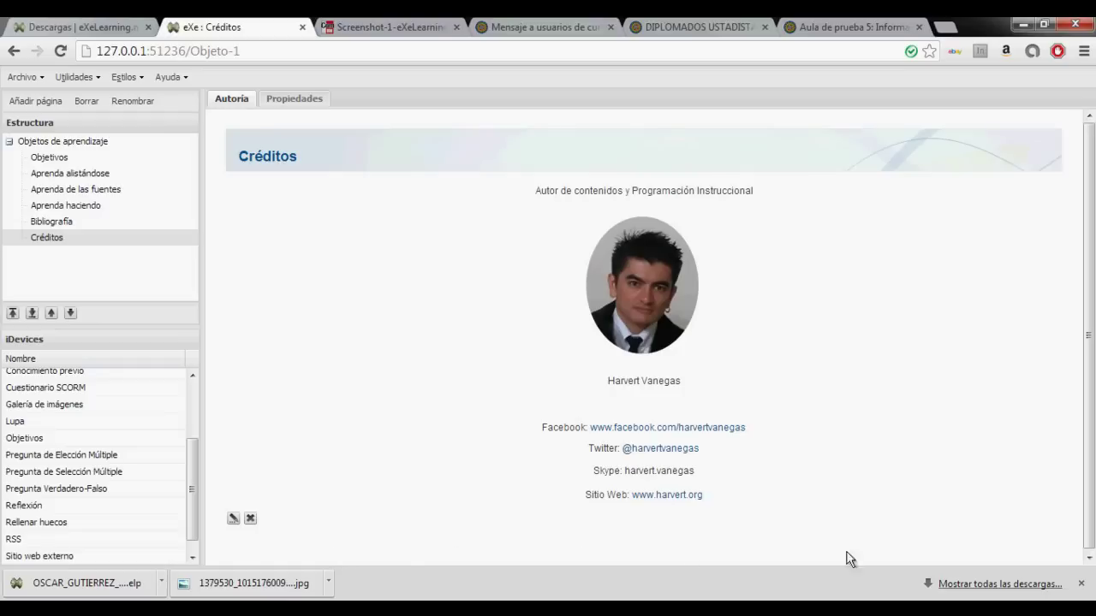
left_click(1081, 585)
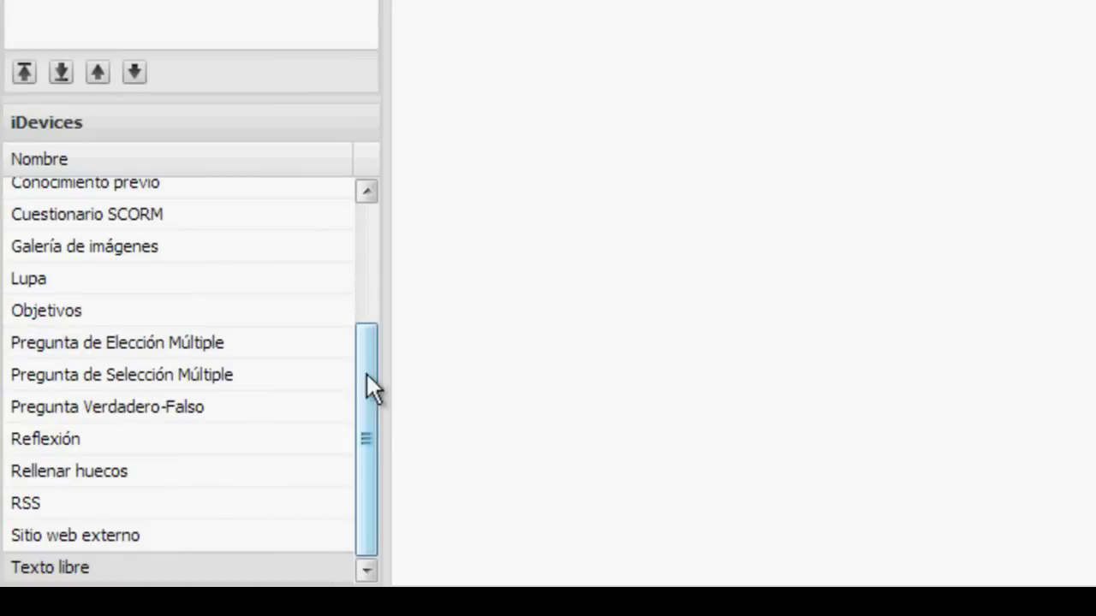
- Add a Texto libre block to the Bibliografía page and enter the reference author's name followed by "Producción de contenidos para educación virtual"
left_click(53, 572)
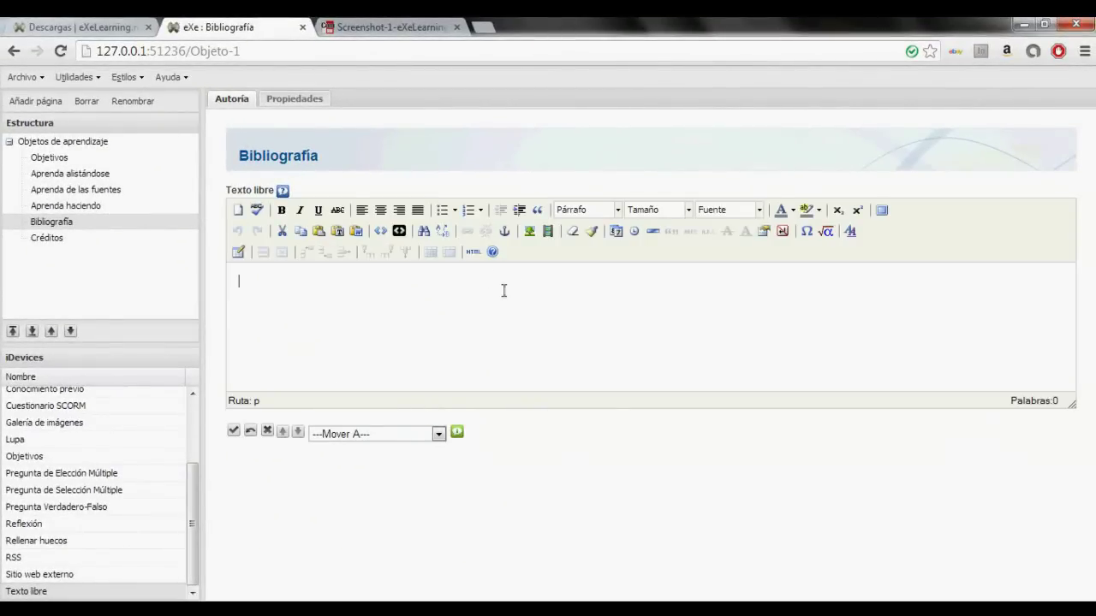
type("Asis")
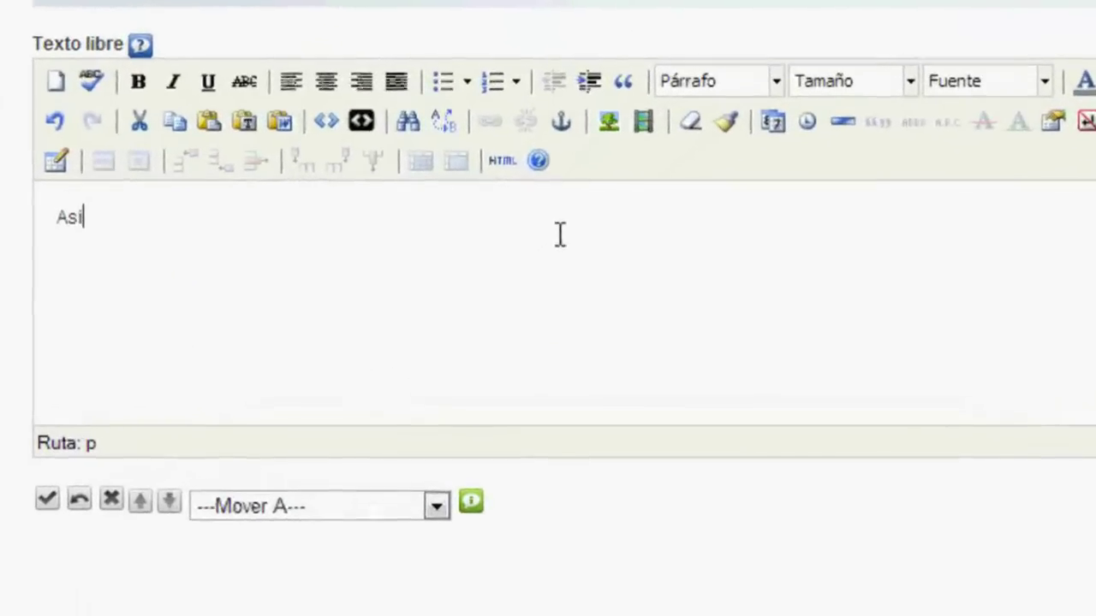
type("ten")
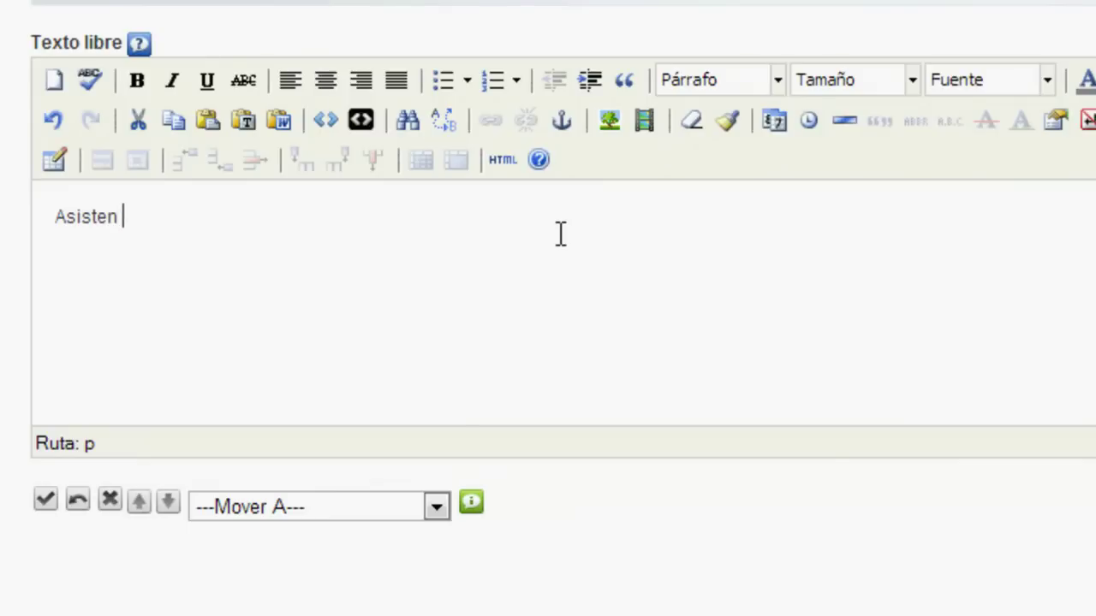
key("BackSpace")
type(", J. Producción de ")
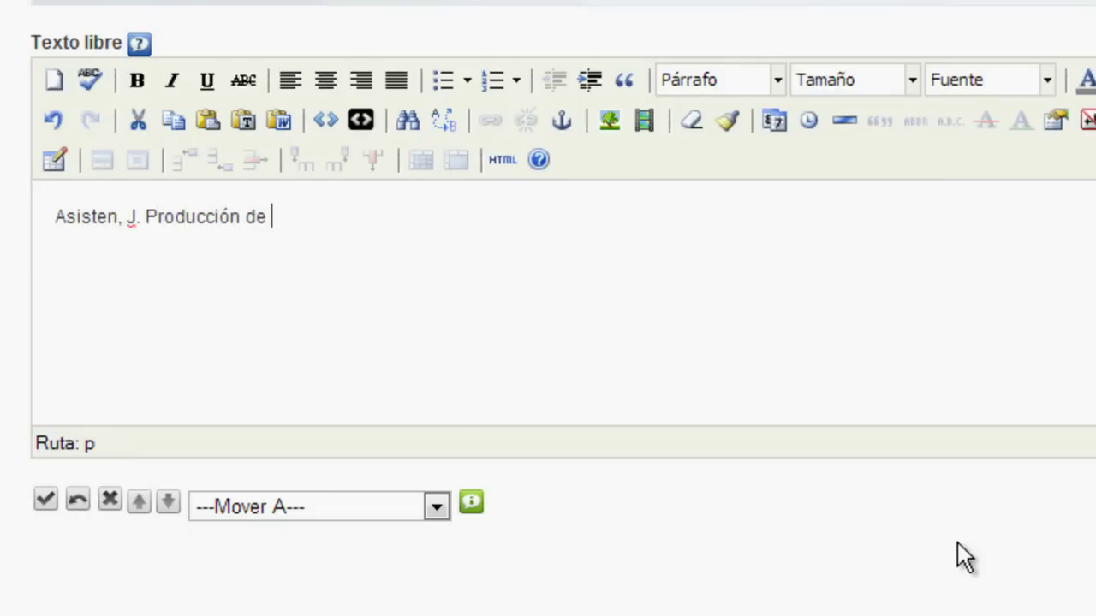
type("conteni")
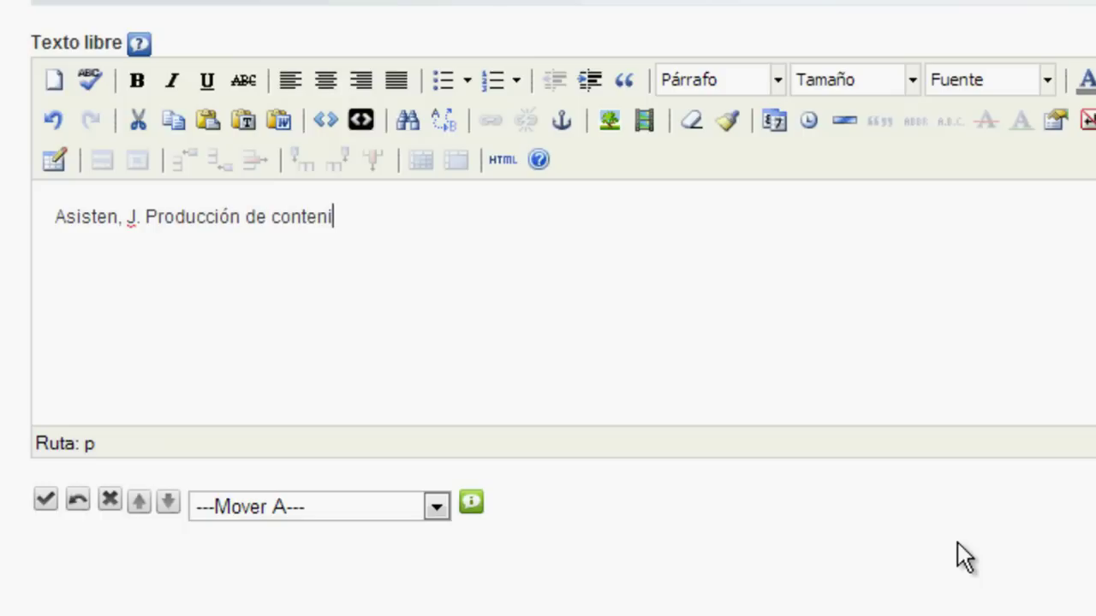
type("dos para ed")
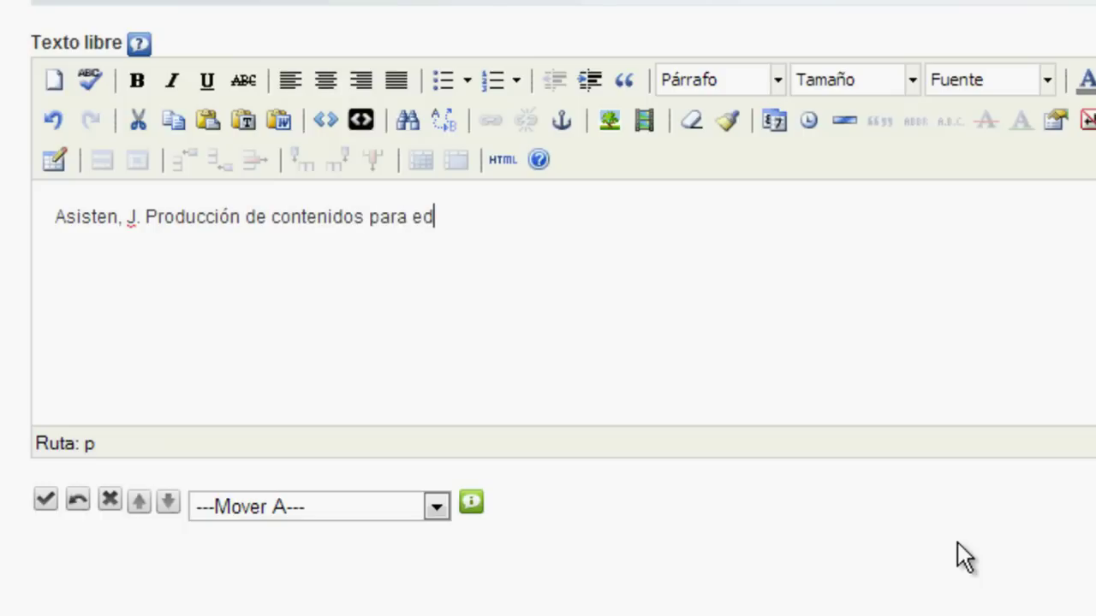
type("ucación")
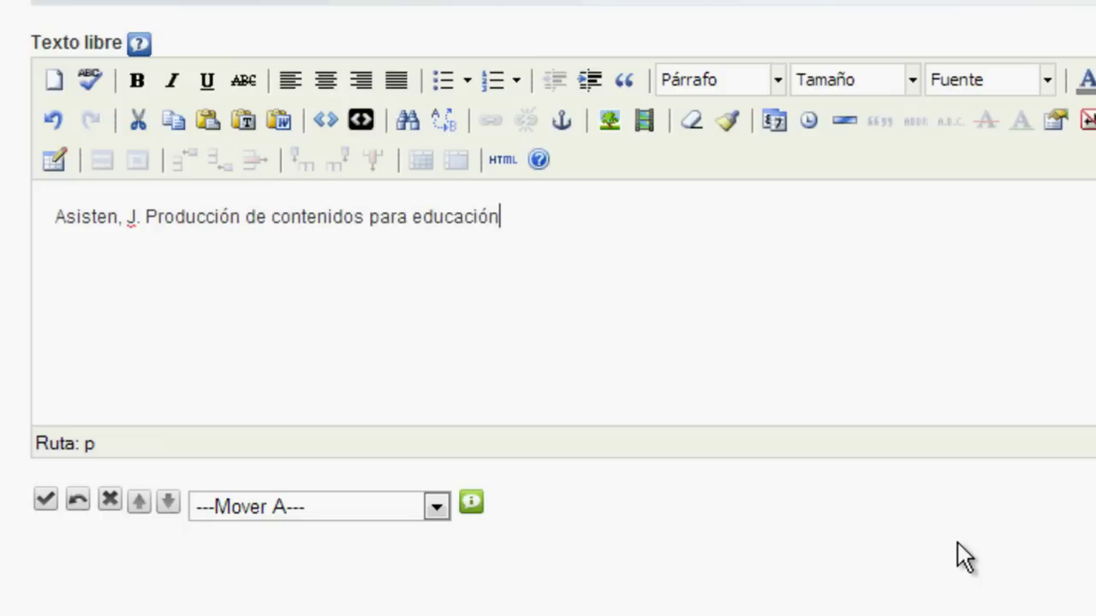
type(" virtual")
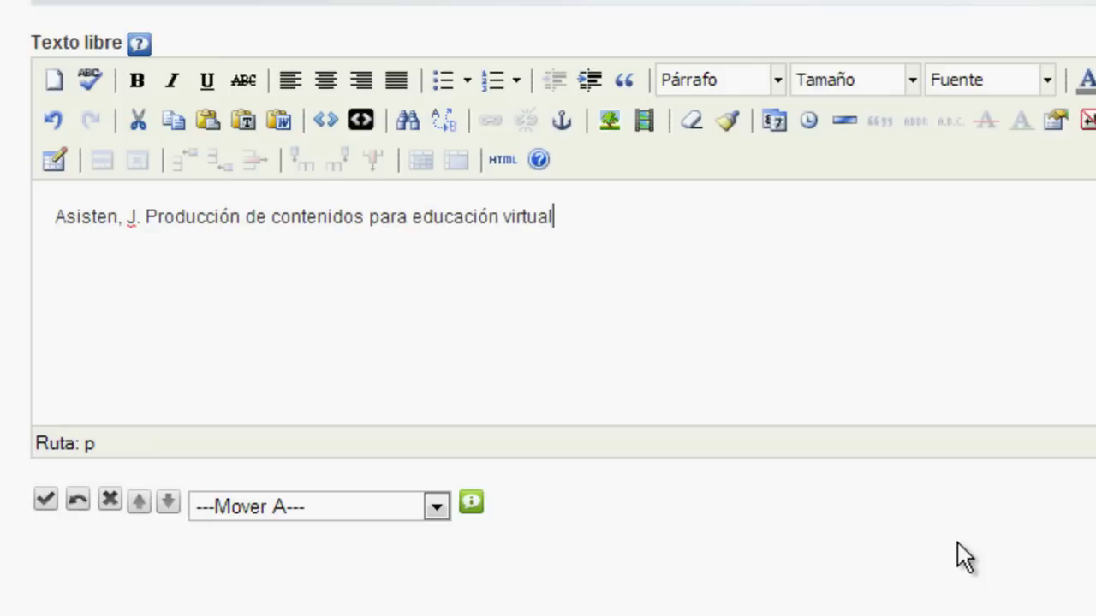
- Complete the reference with ". Biblioteca Digital Virtualeduca. (Sin fecha)" and save the text block
type(". Bi")
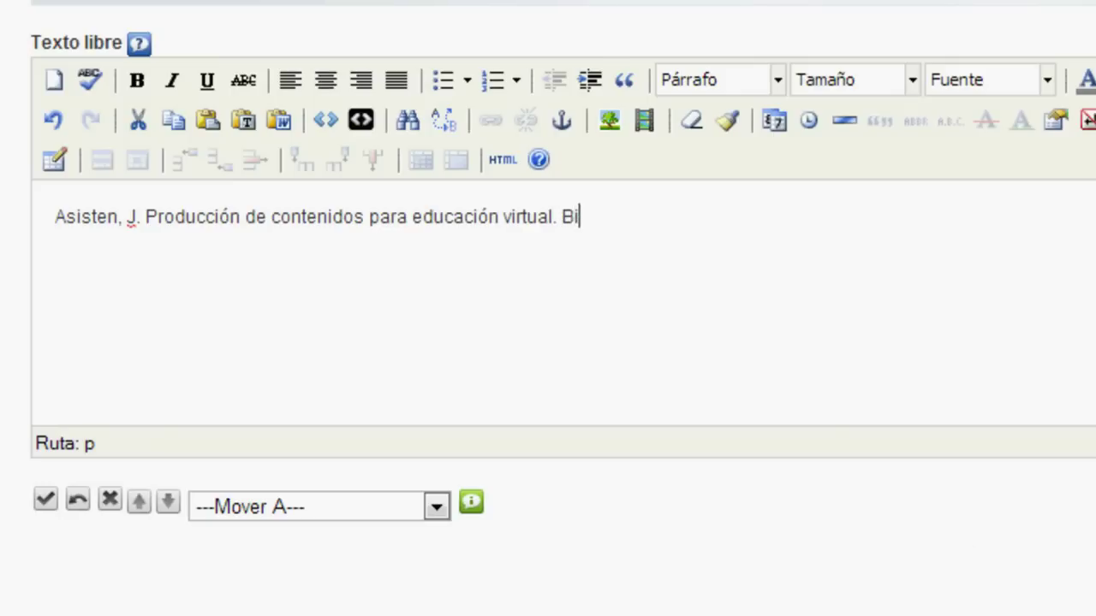
type("blioteca ")
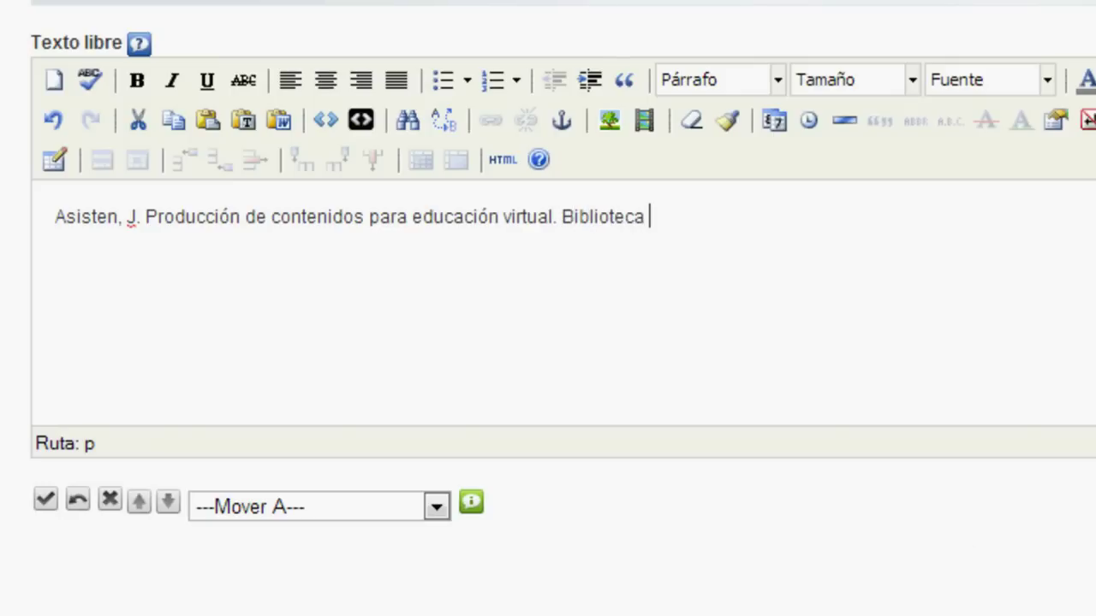
type("Digital ")
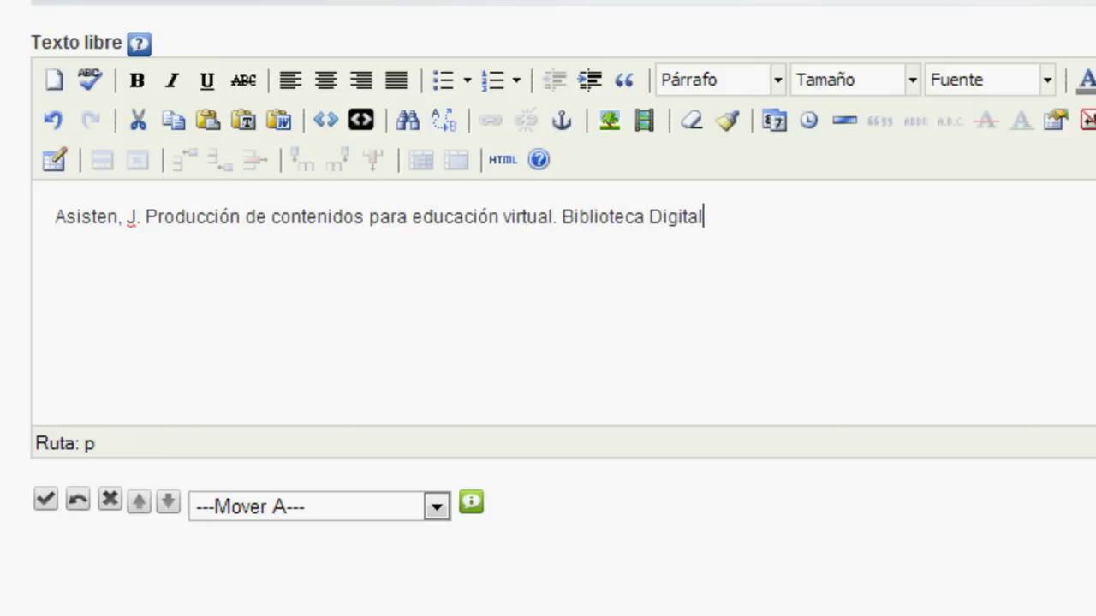
type("Virtualed")
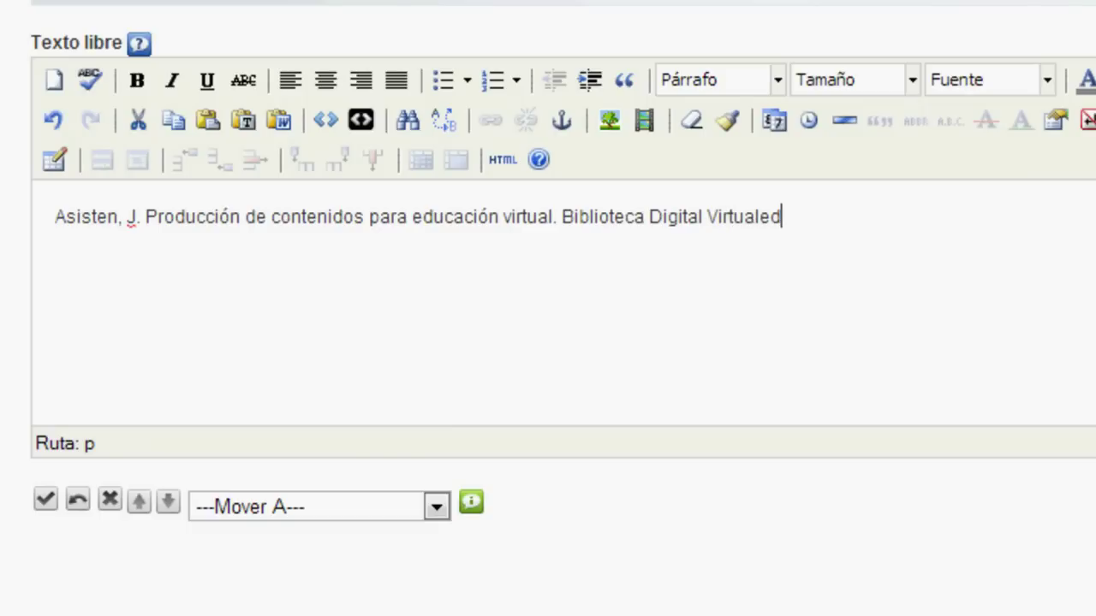
type("uca.")
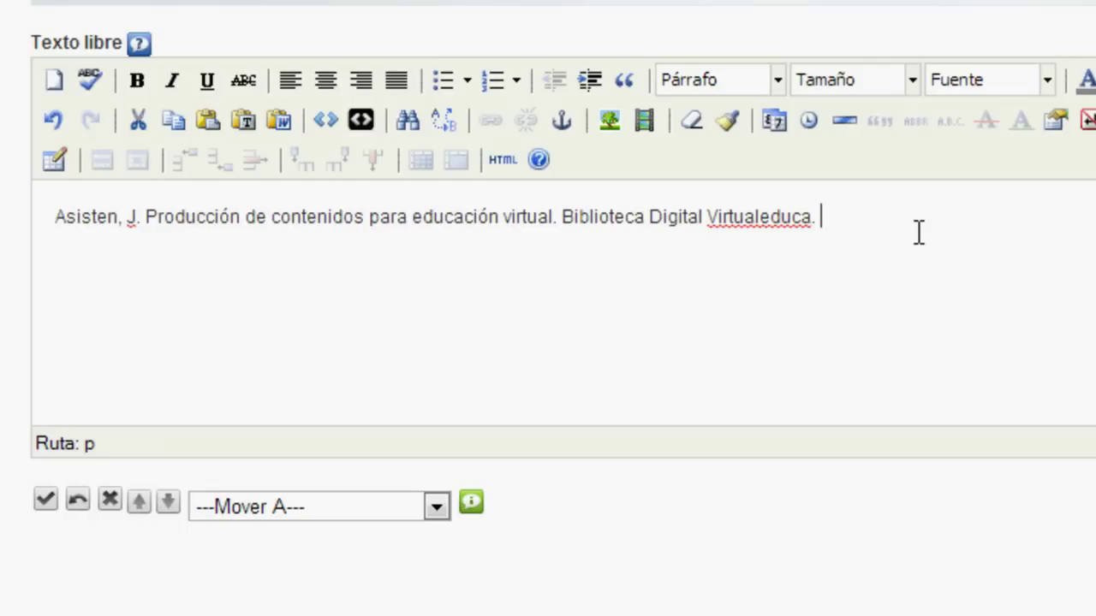
type("in (fecha)")
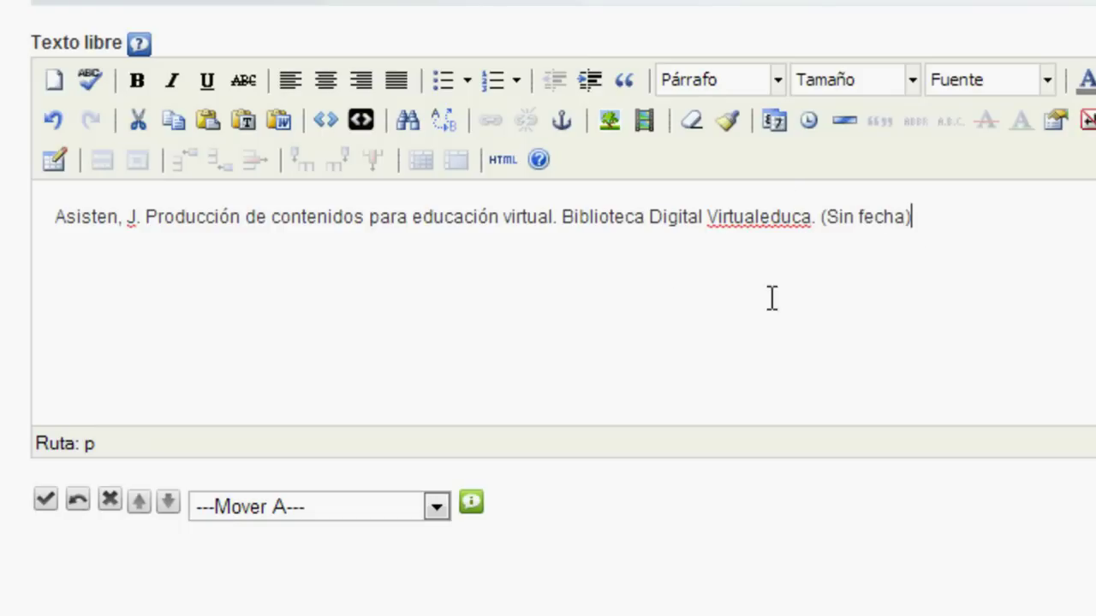
left_click(45, 507)
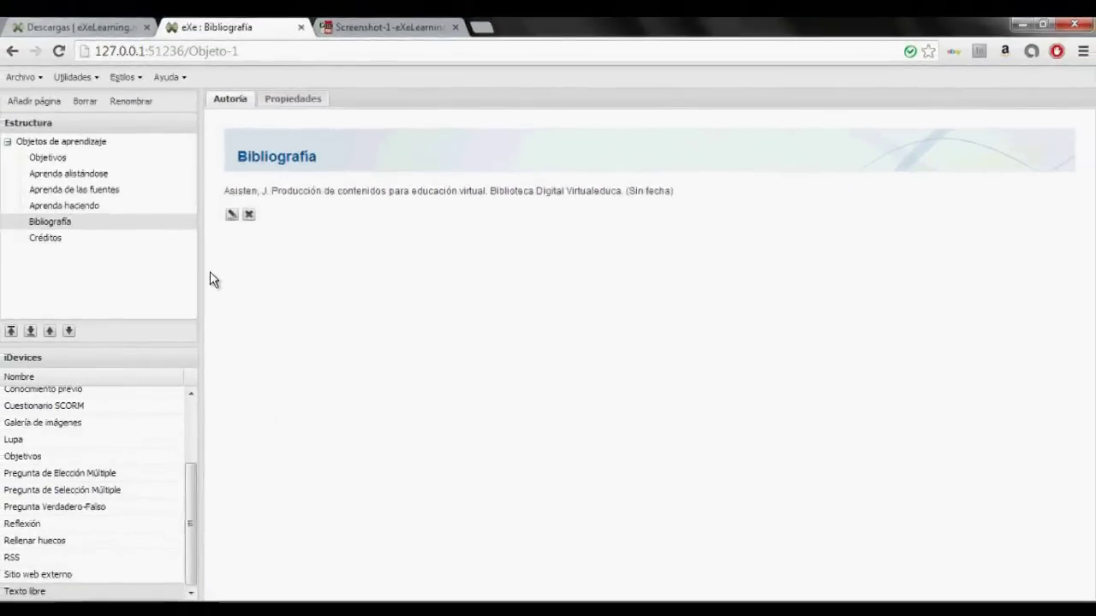
- Open the embedded video from the Aprenda de las fuentes page on YouTube and check its title
left_click(61, 190)
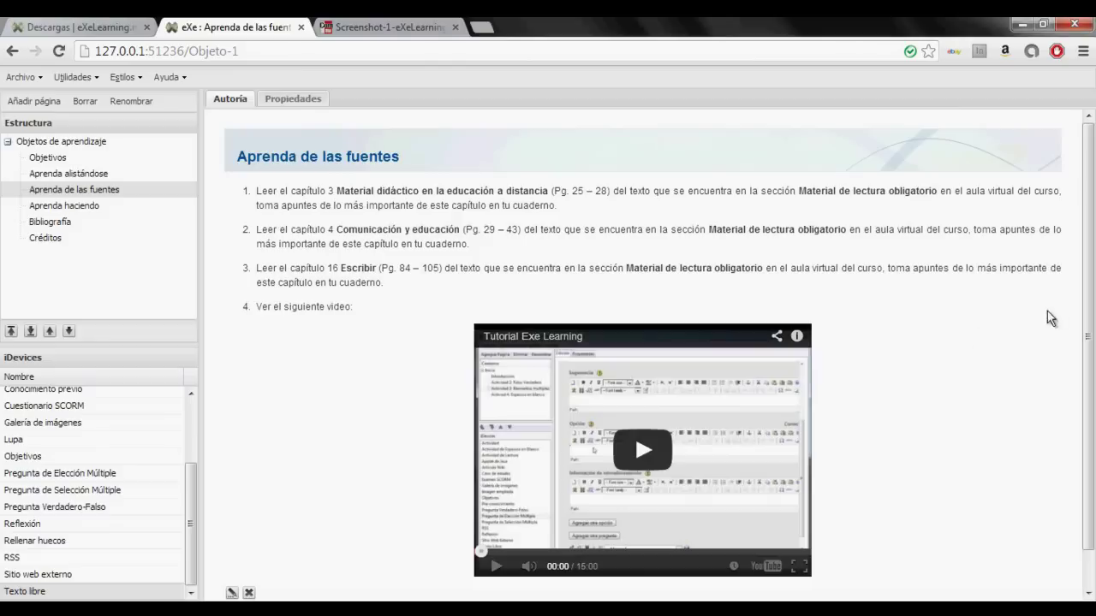
left_click_drag(1089, 306, 1092, 340)
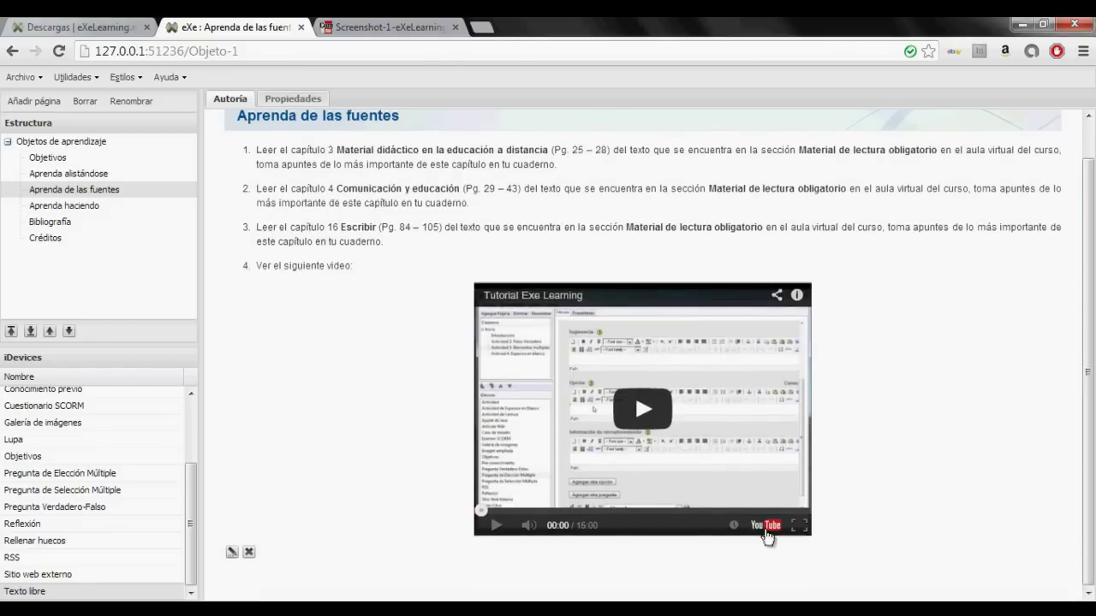
left_click(765, 530)
left_click(242, 27)
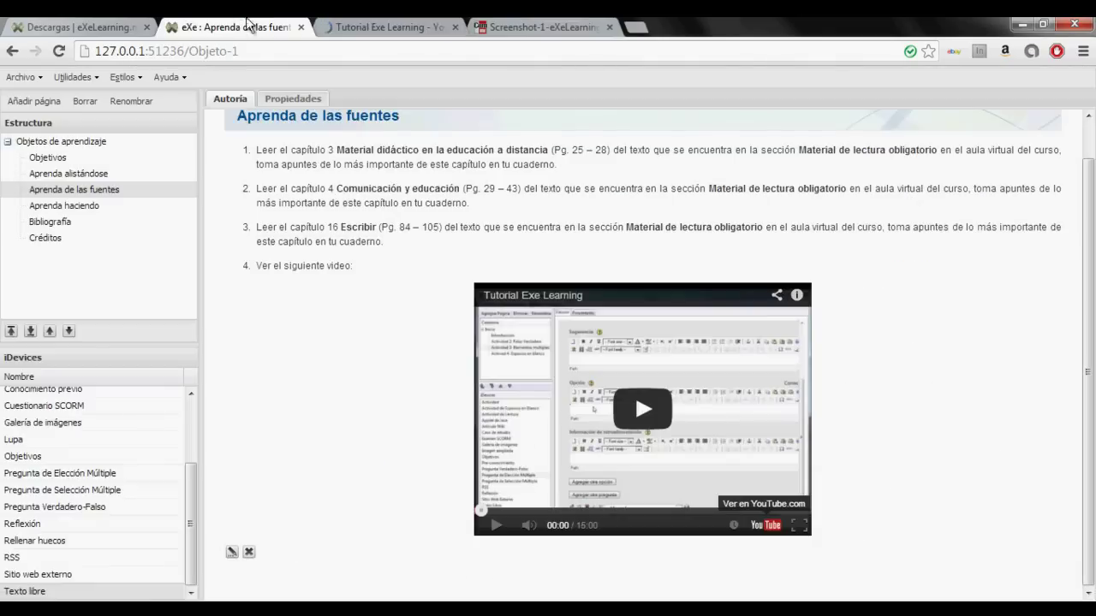
left_click(364, 27)
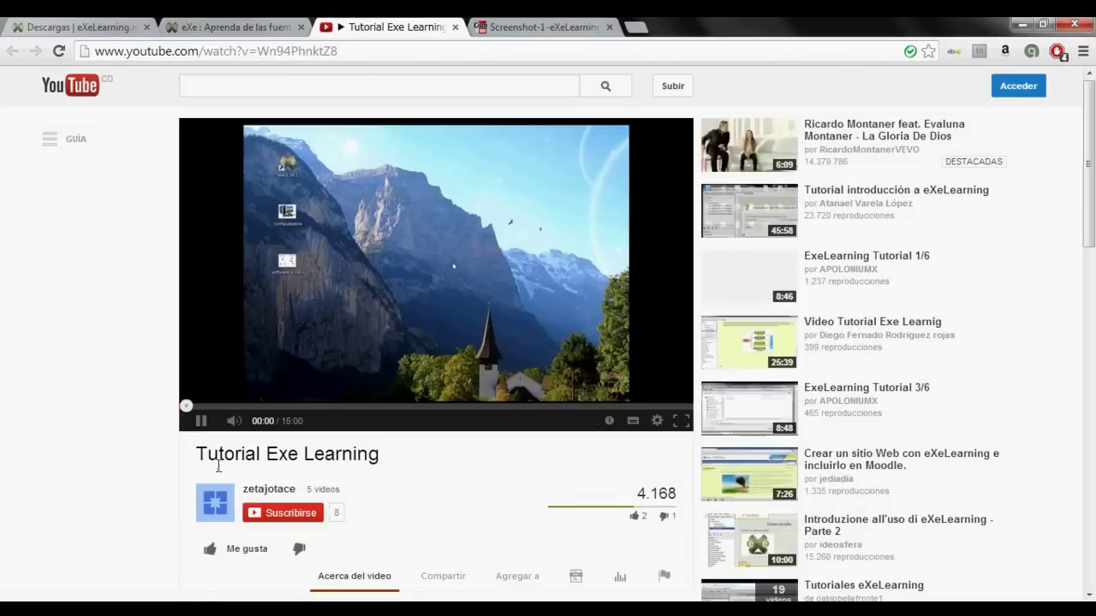
left_click_drag(196, 453, 392, 465)
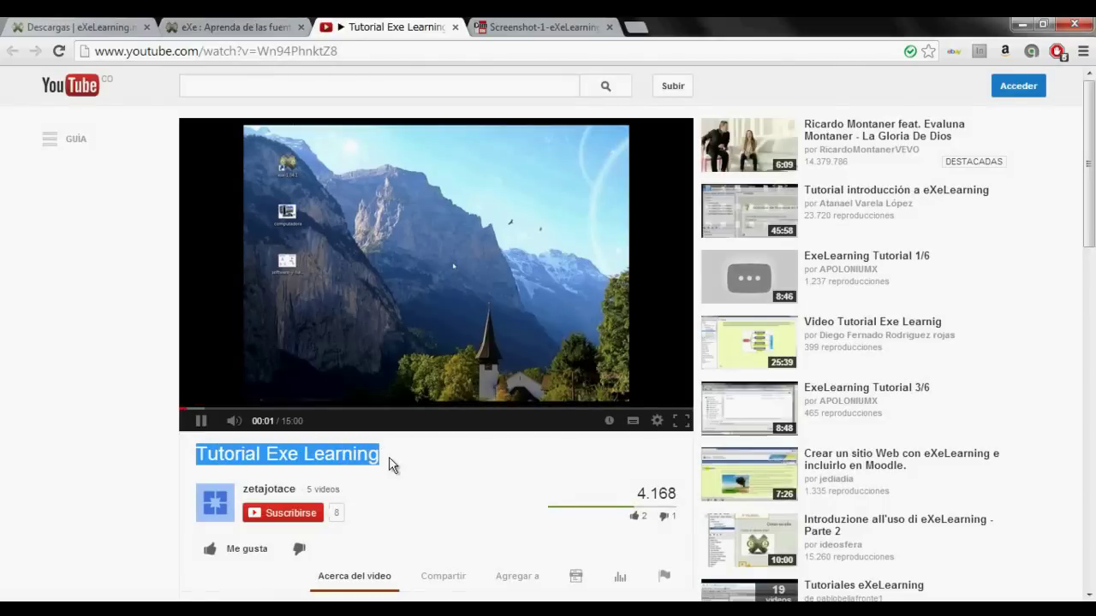
left_click(398, 468)
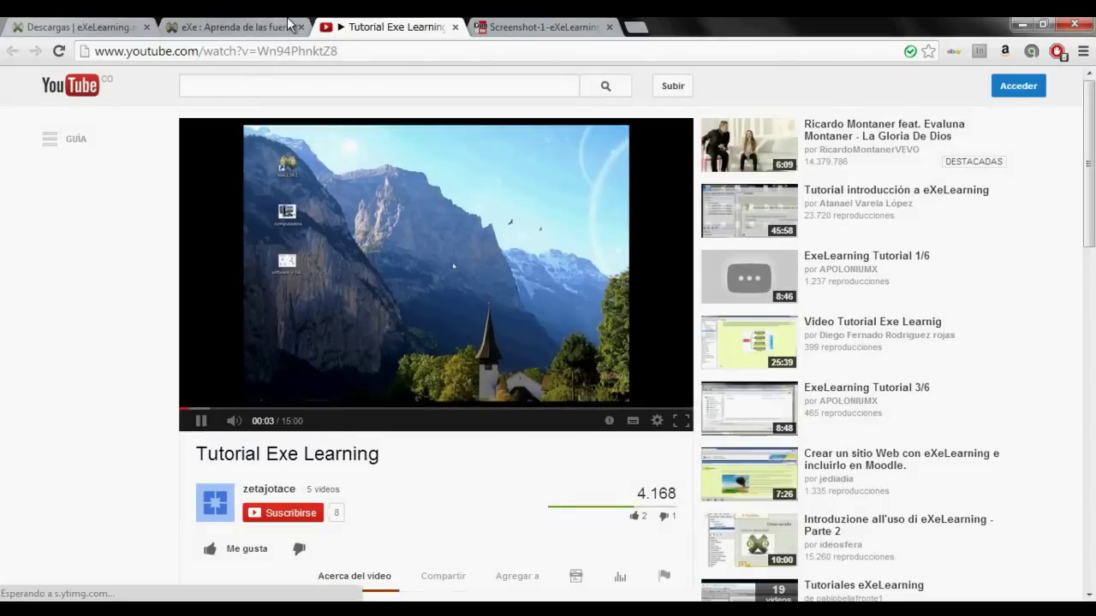
- Reopen the Bibliografía text block in eXeLearning, make the reference a numbered item ending in a period, and start a second item
left_click(246, 28)
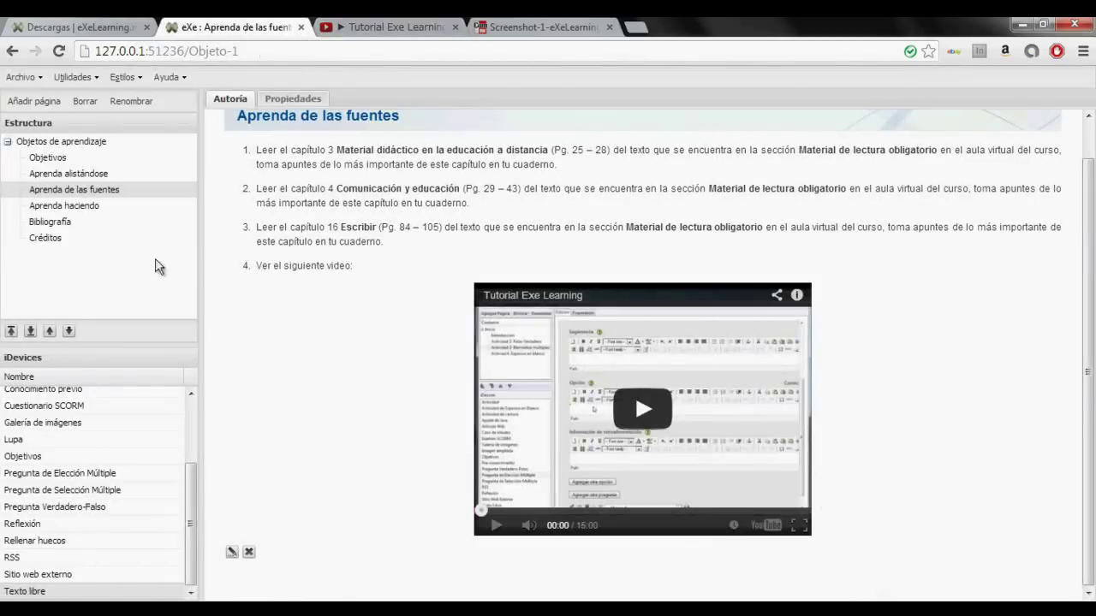
left_click(53, 220)
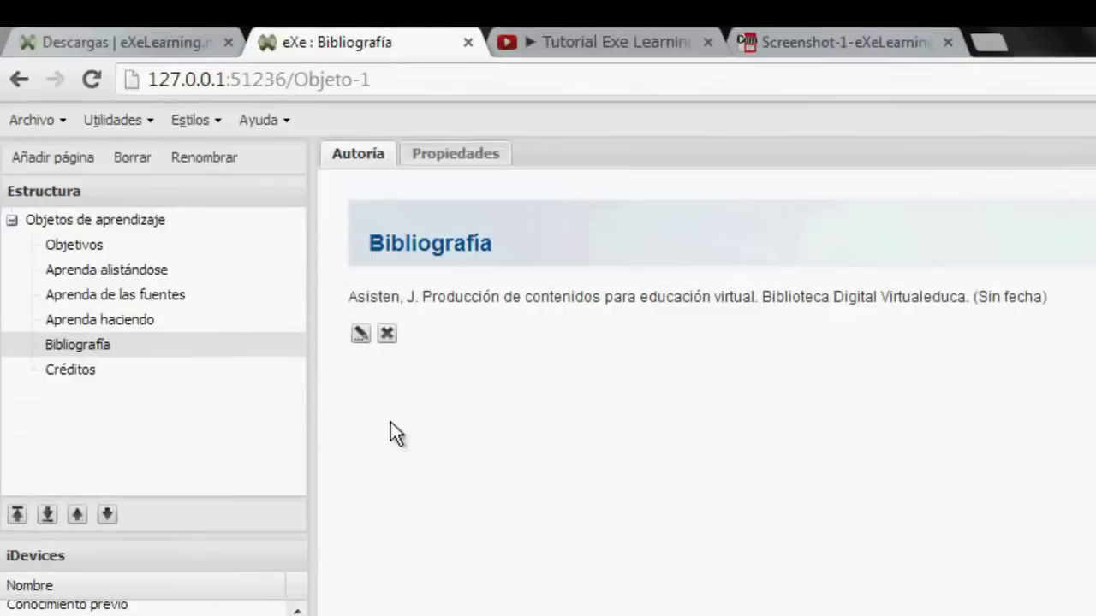
left_click(360, 333)
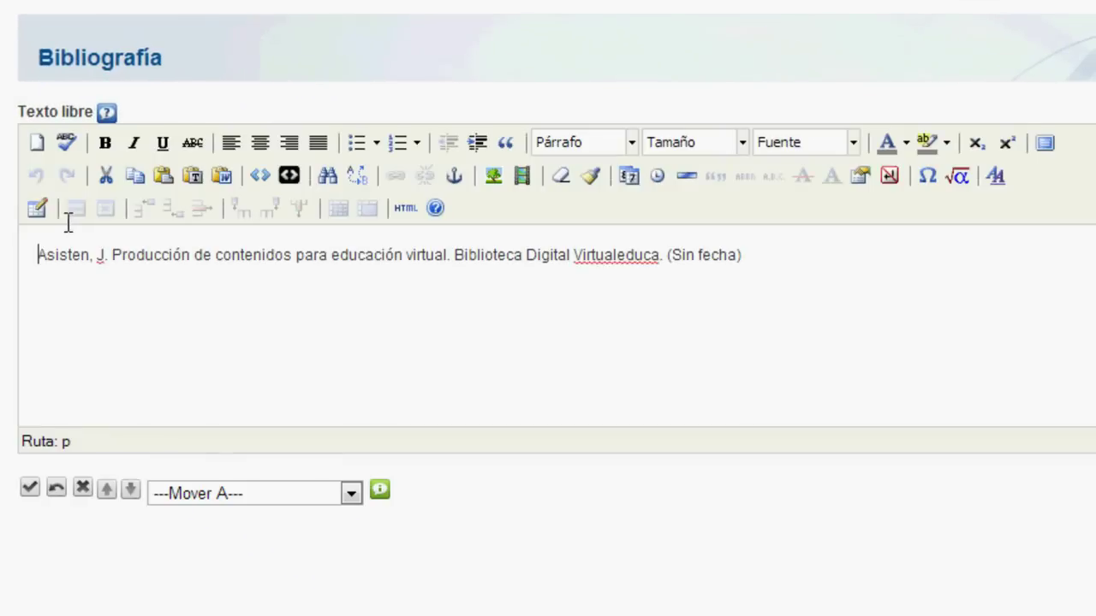
left_click(397, 142)
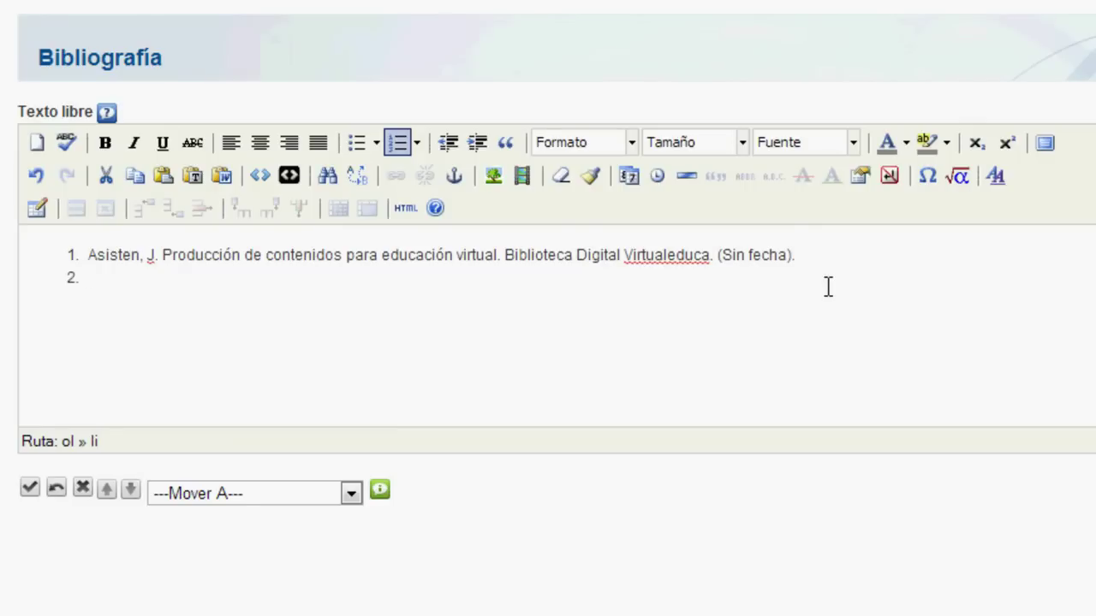
- Enter the video author's name and "Tutorial Exe Learning. En línea: recuperado el 23 de octubre de 2013 de" as the second reference
type("Pari, Carlos. Tutorial Exe Learning. E")
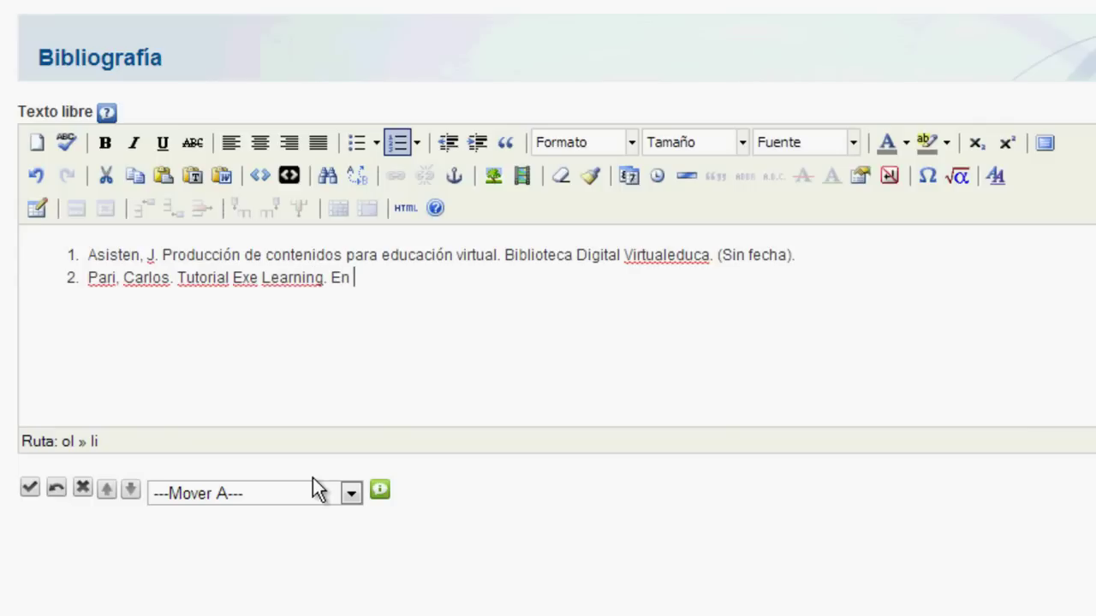
type("nea: recuperado el 23 de oc")
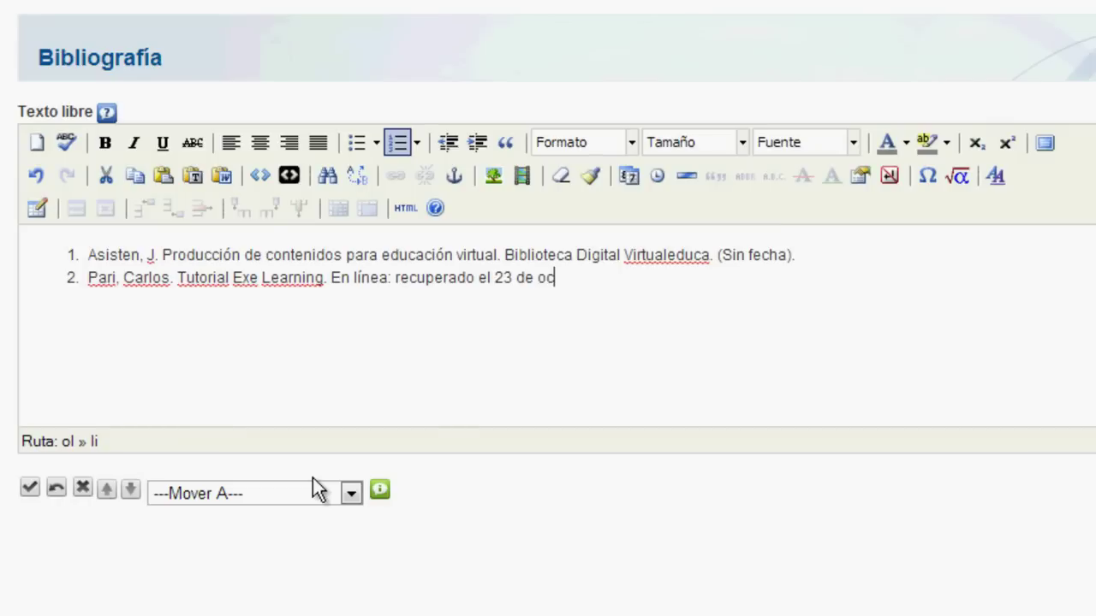
type("de 2013 de")
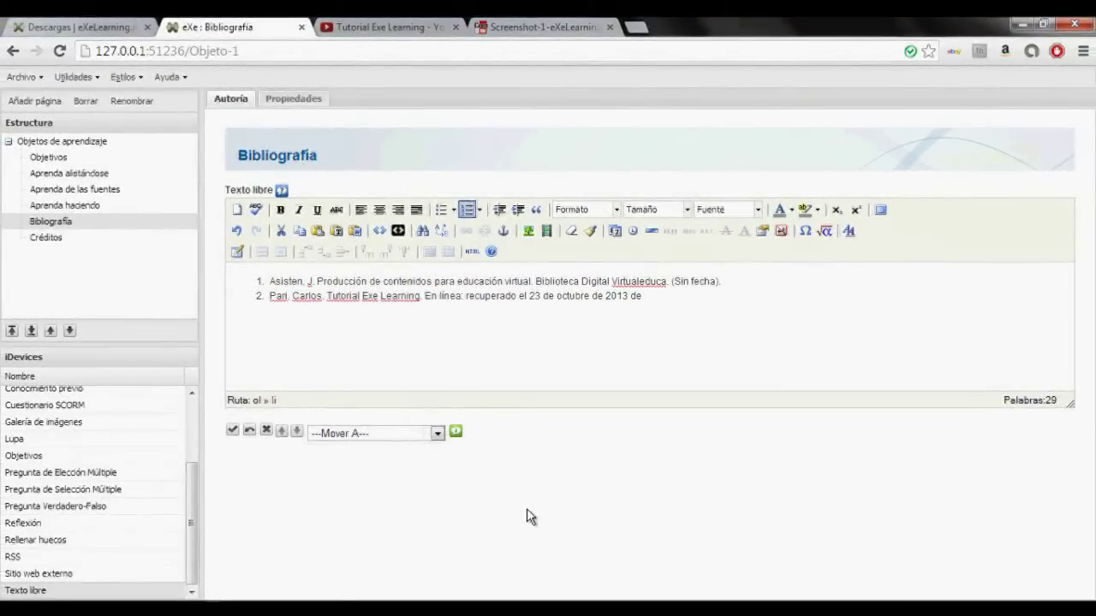
- Copy the Tutorial Exe Learning video's address from YouTube and paste it at the end of the second reference
left_click(425, 26)
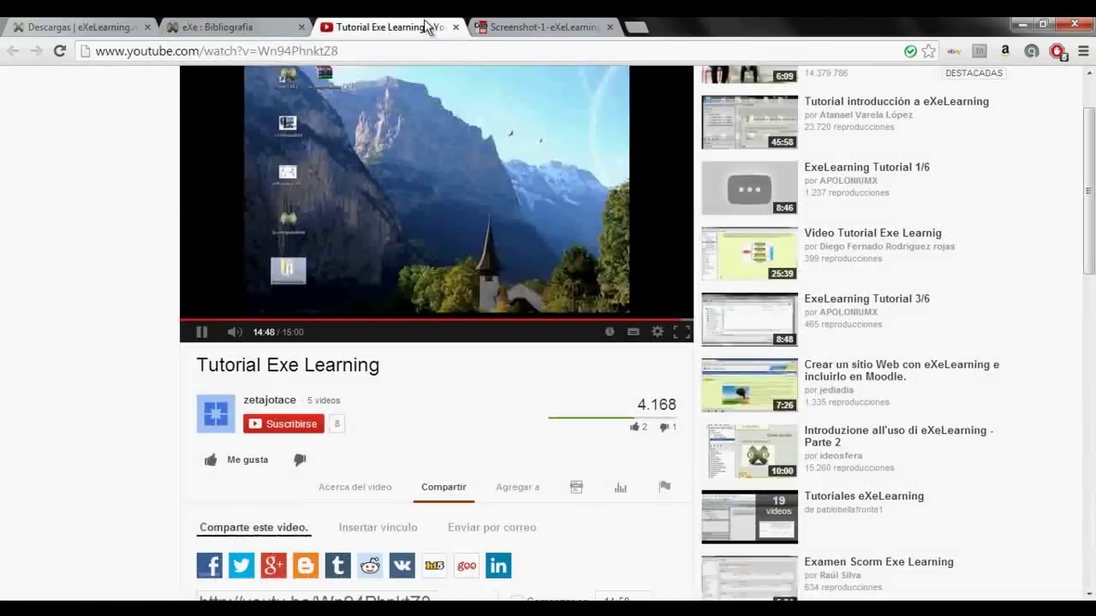
left_click(340, 50)
key("ctrl+c")
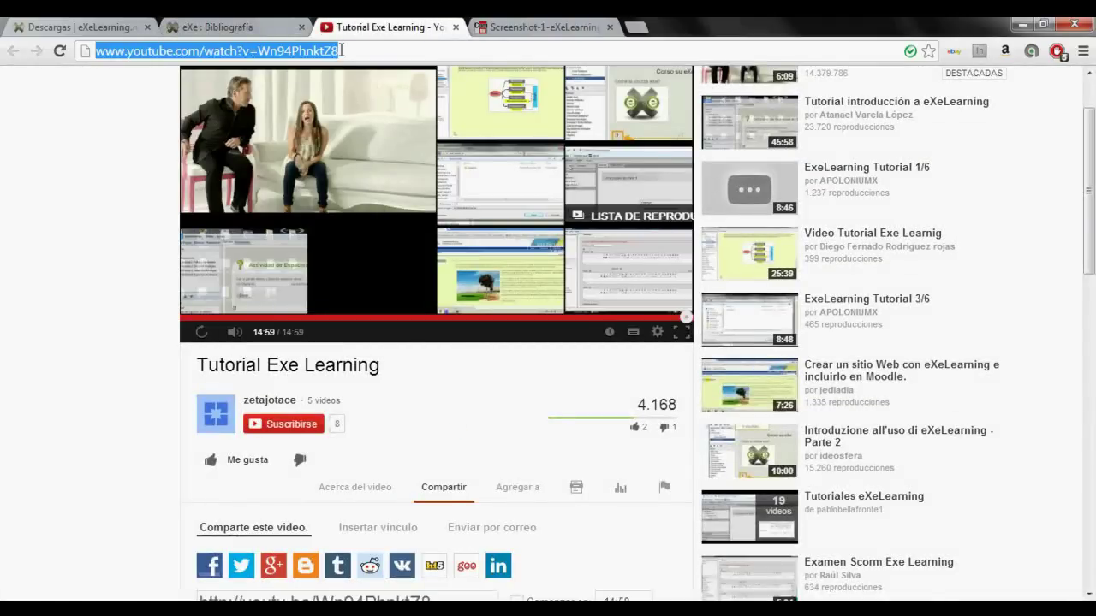
left_click(270, 27)
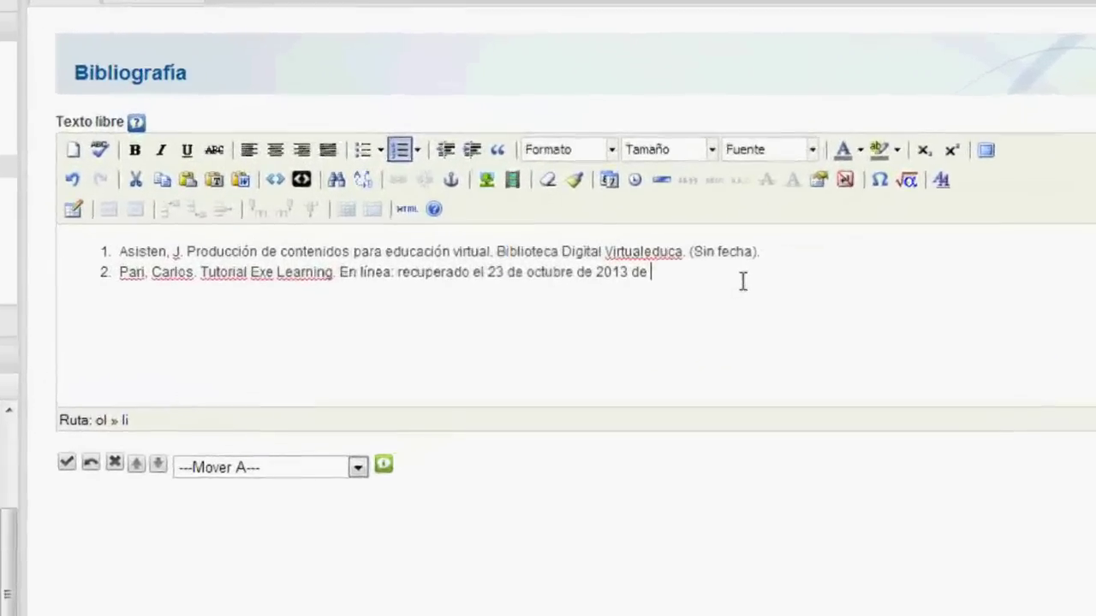
key("ctrl+v")
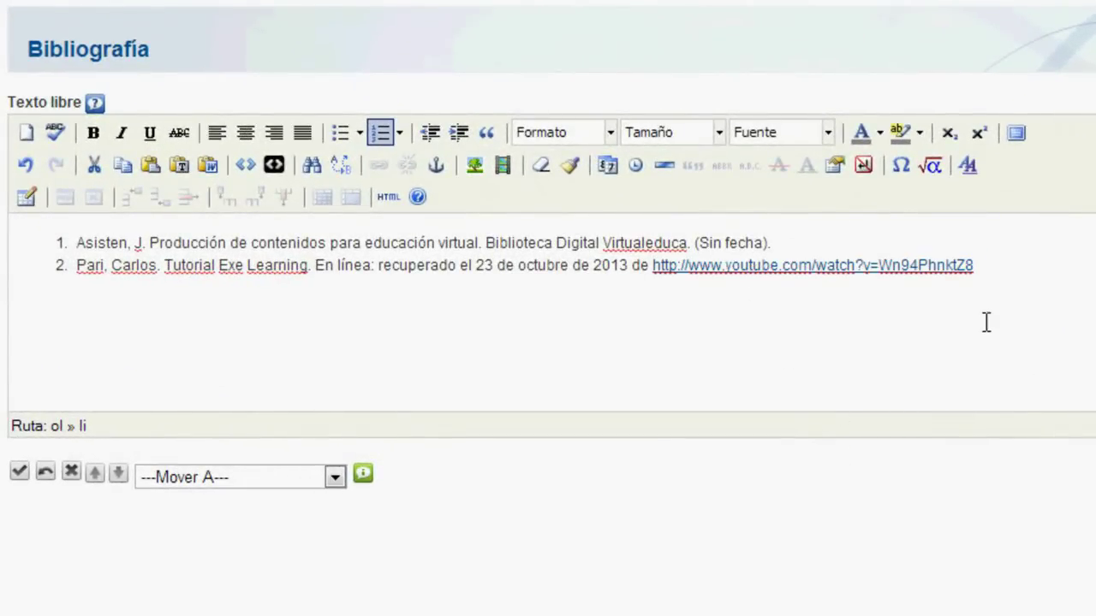
- Set the YouTube address in the second reference to open in a new window (_blank) and finish editing the Bibliografía text block
key("shift+Left")
key("shift+Left")
key("shift+Left")
key("shift+Left")
key("shift+Left")
key("shift+Left")
key("shift+Left")
key("shift+Left")
key("shift+Left")
key("shift+Left")
key("shift+Left")
key("shift+Left")
key("shift+Left")
key("shift+Left")
key("shift+Left")
key("shift+Left")
key("shift+Left")
key("shift+Left")
key("shift+Left")
key("shift+Left")
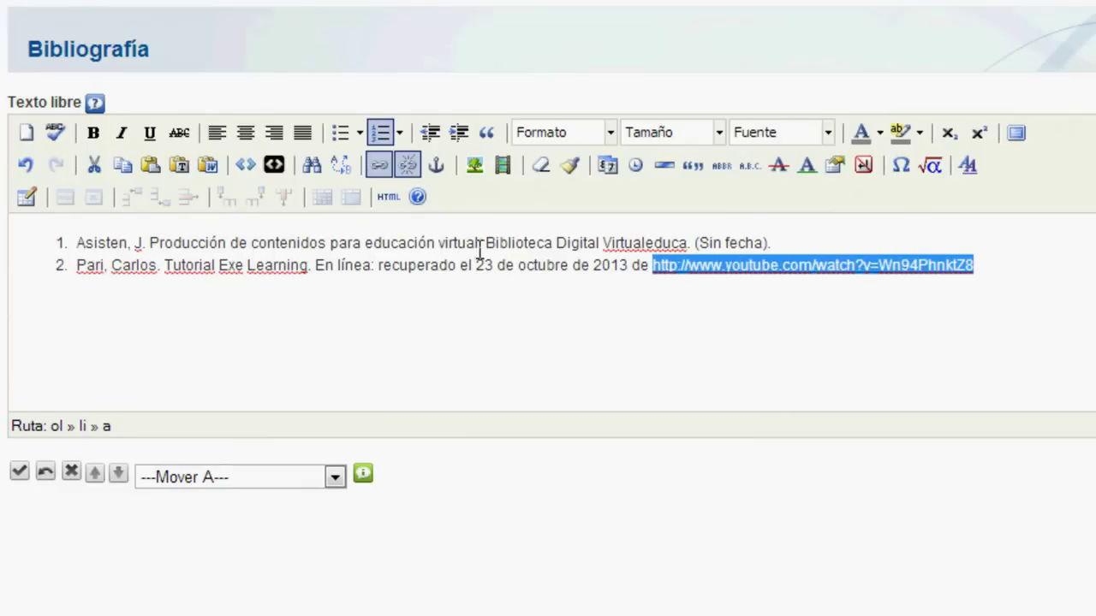
left_click(376, 166)
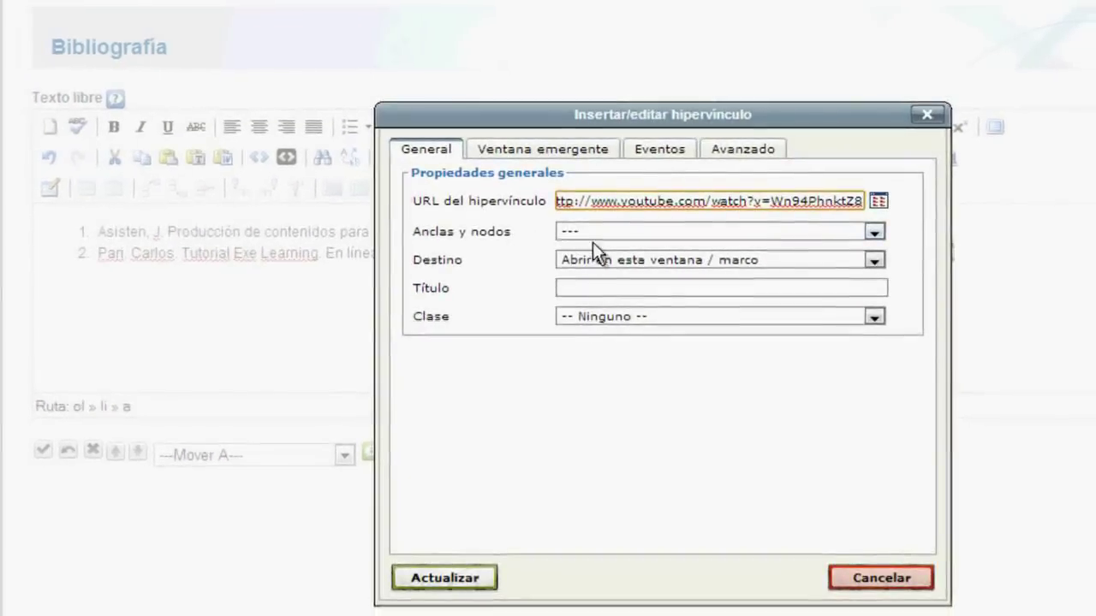
left_click(603, 257)
left_click(618, 294)
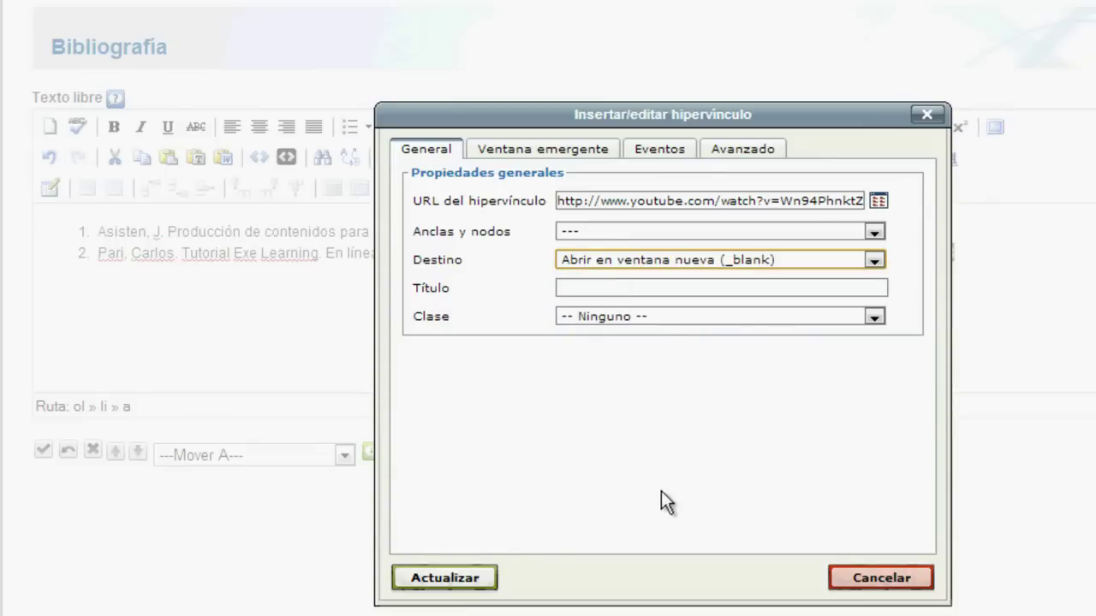
left_click(472, 579)
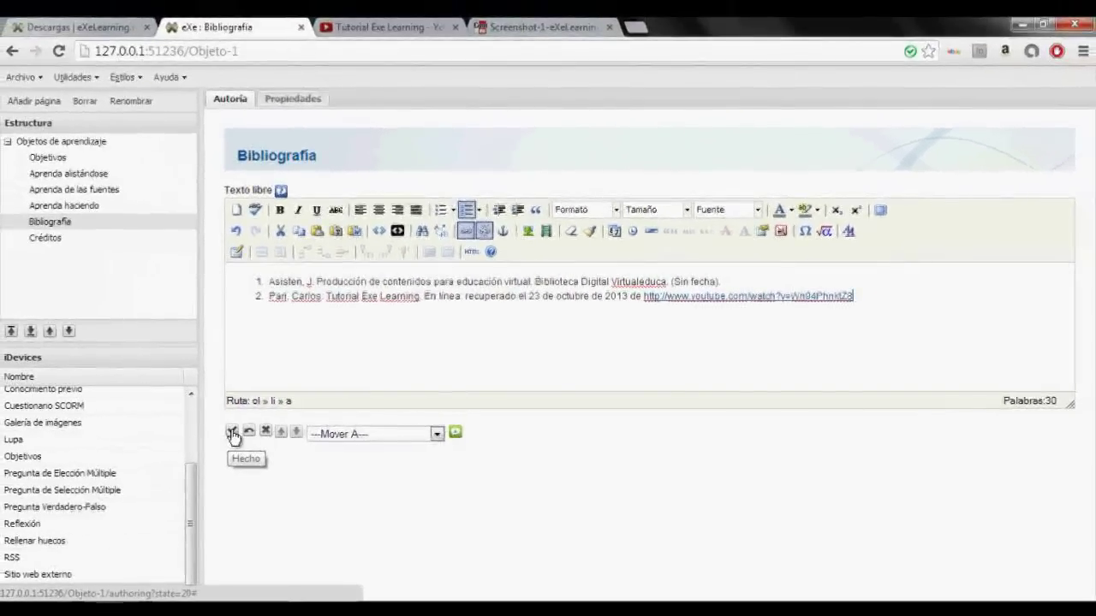
left_click(43, 450)
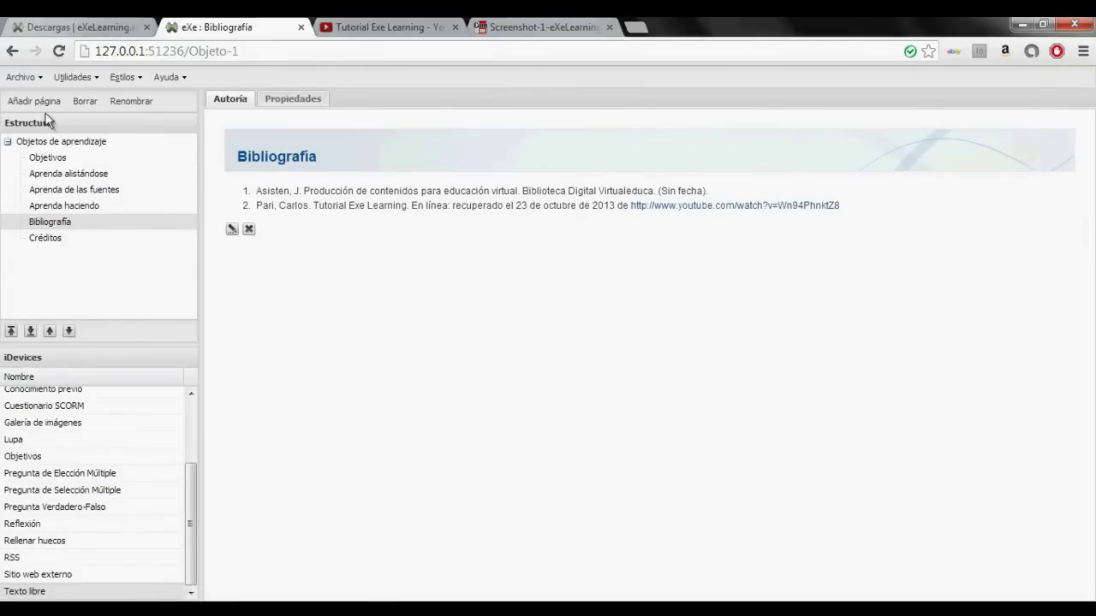
- Save the learning object package under its existing file name
left_click(32, 78)
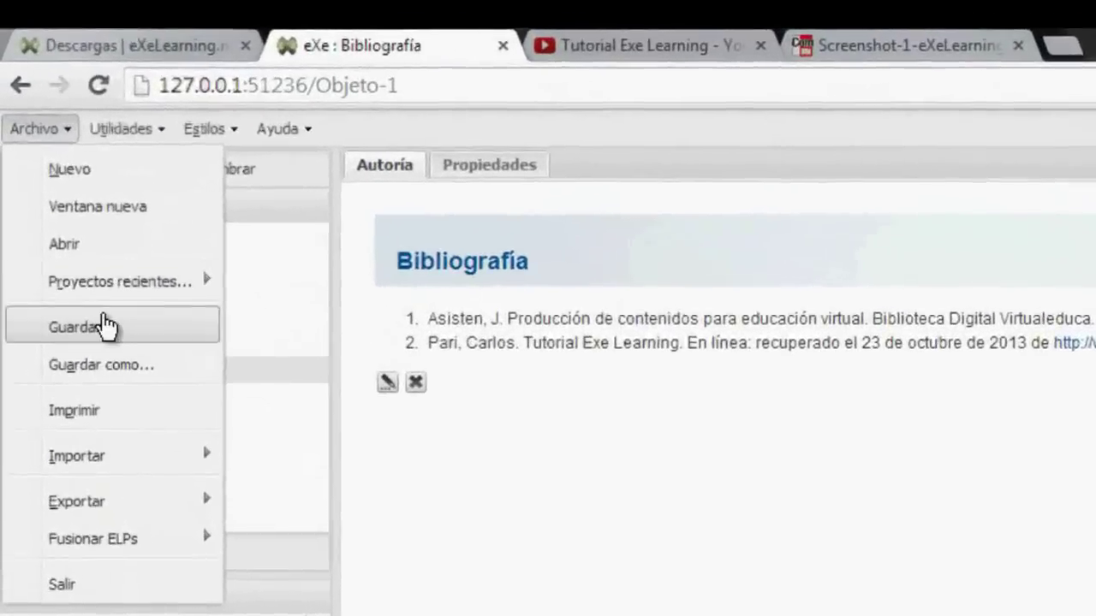
left_click(110, 332)
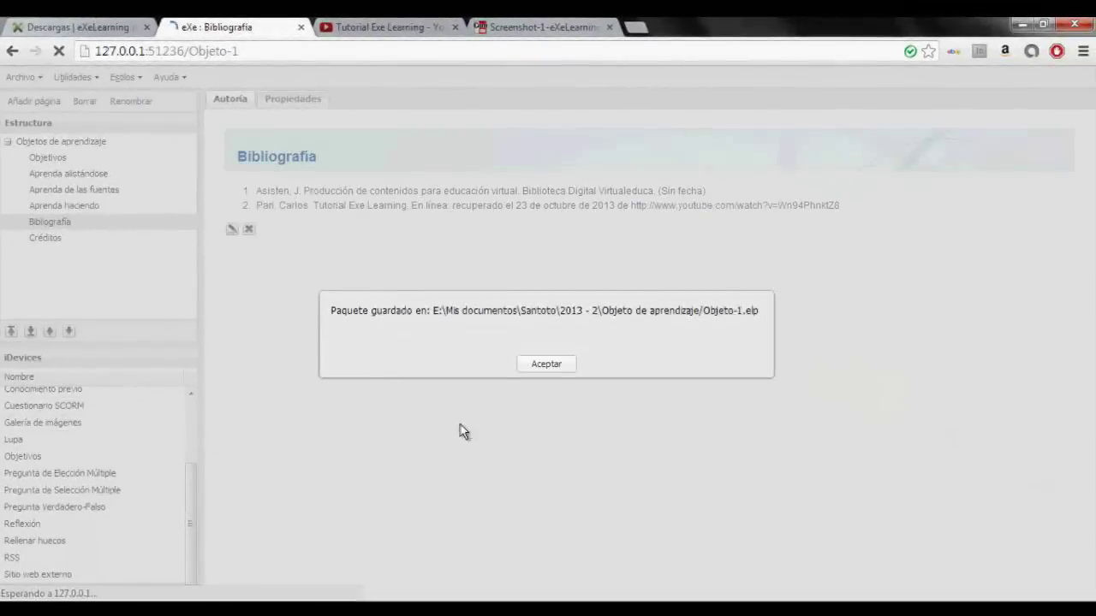
left_click(544, 364)
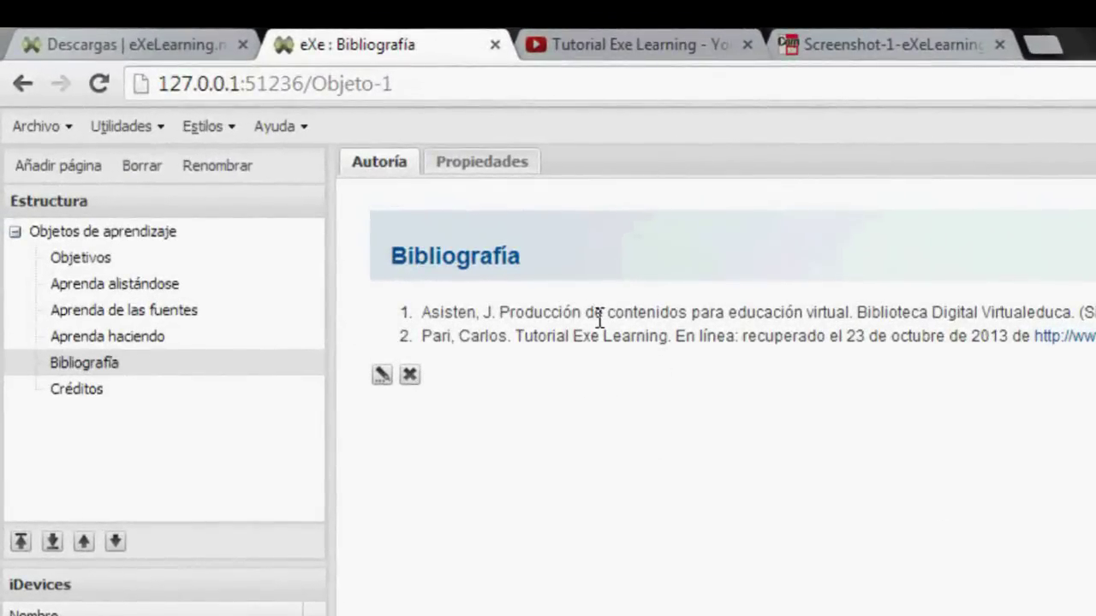
- Try the Carm and Cedec styles on the learning object, switching to the Objetos de aprendizaje page to preview them
left_click(222, 129)
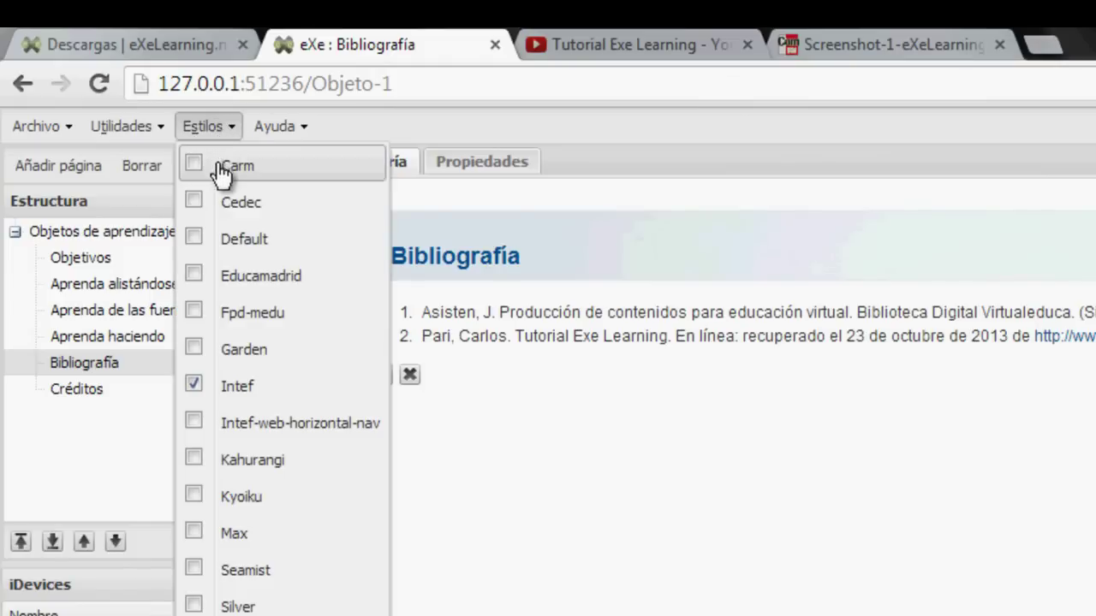
left_click(221, 166)
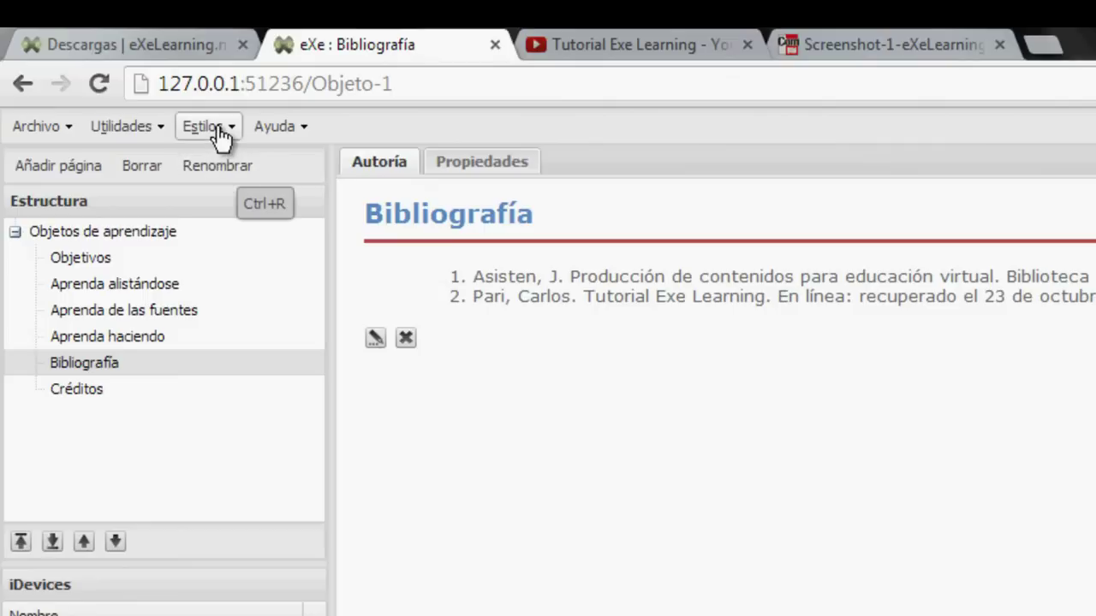
left_click(120, 233)
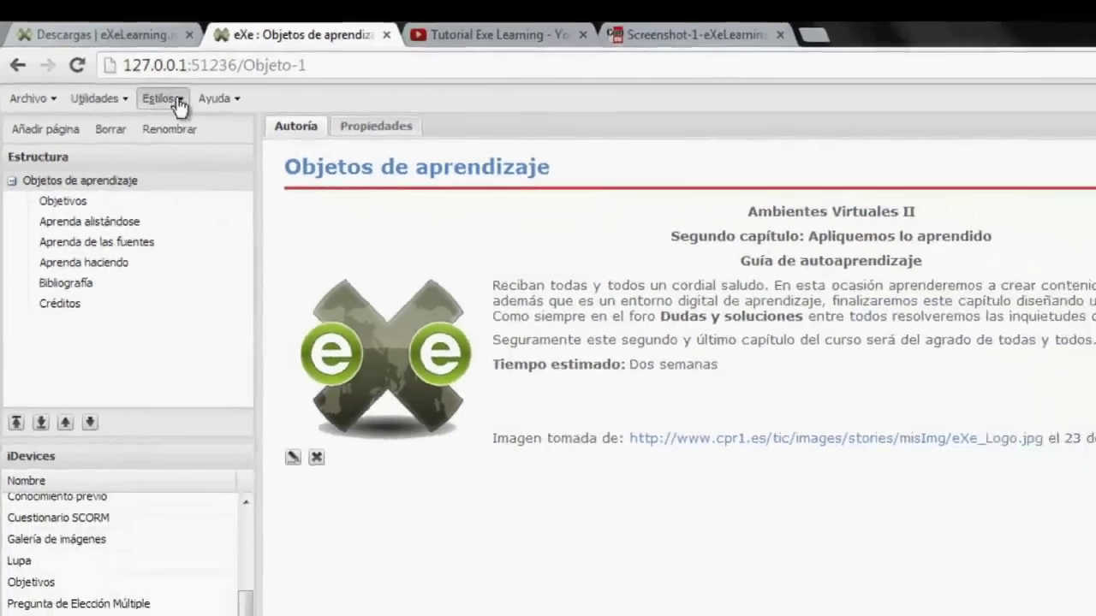
left_click(202, 125)
left_click(142, 125)
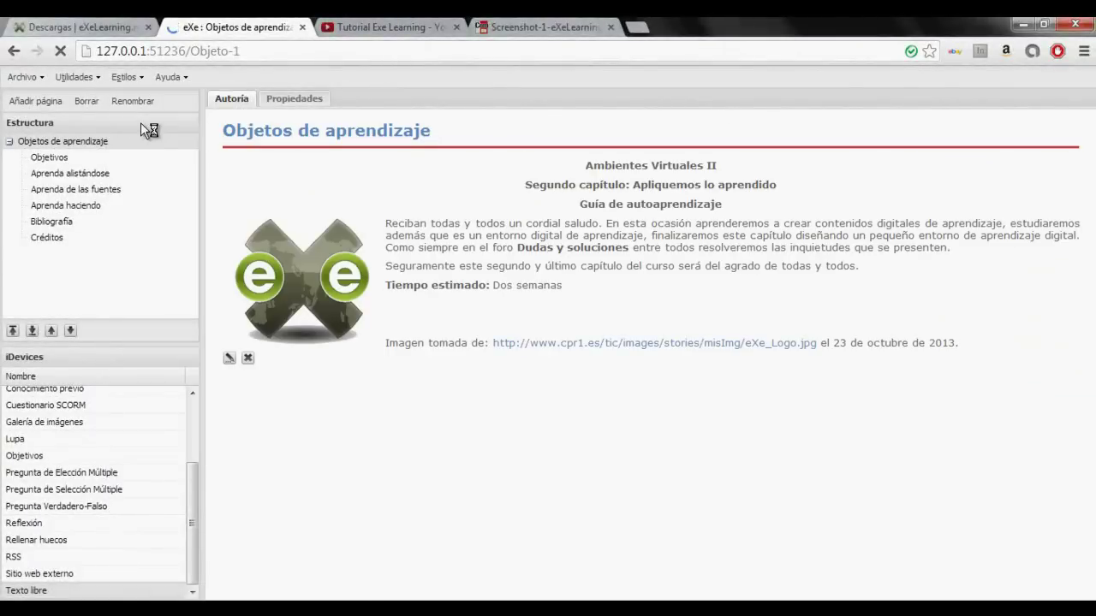
- Try the Default, Educamadrid and Fpd-medu styles one after another on the Objetos de aprendizaje page
left_click(125, 77)
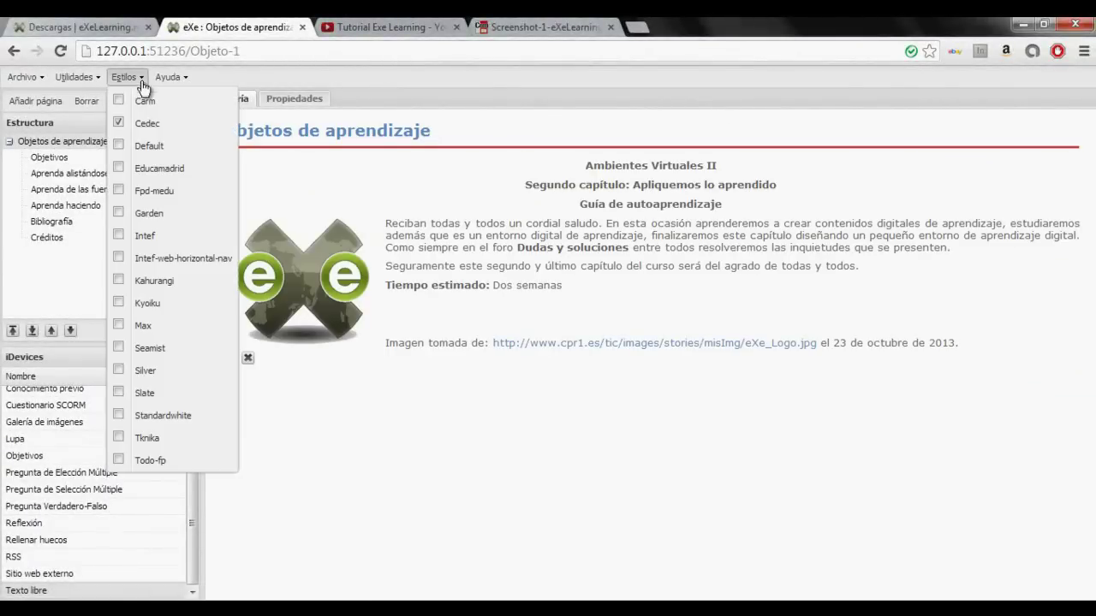
left_click(119, 147)
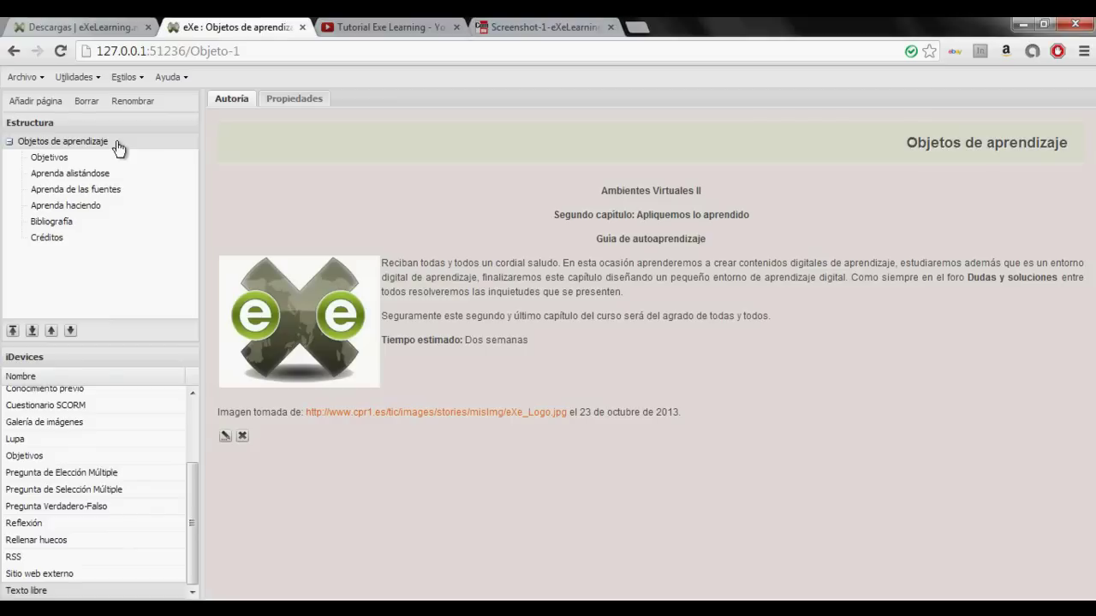
left_click(124, 77)
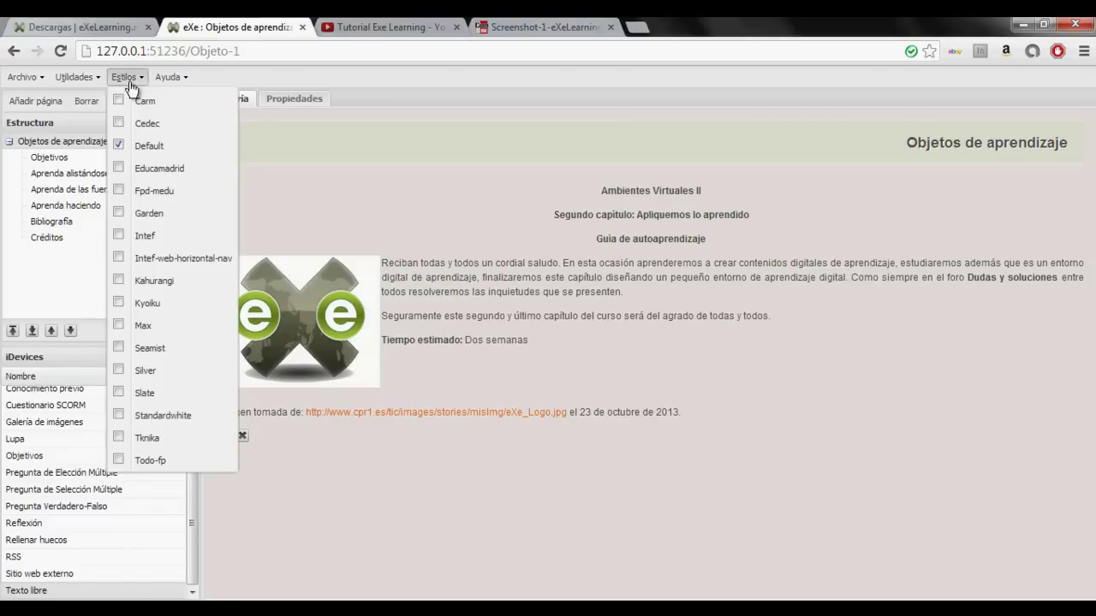
left_click(119, 171)
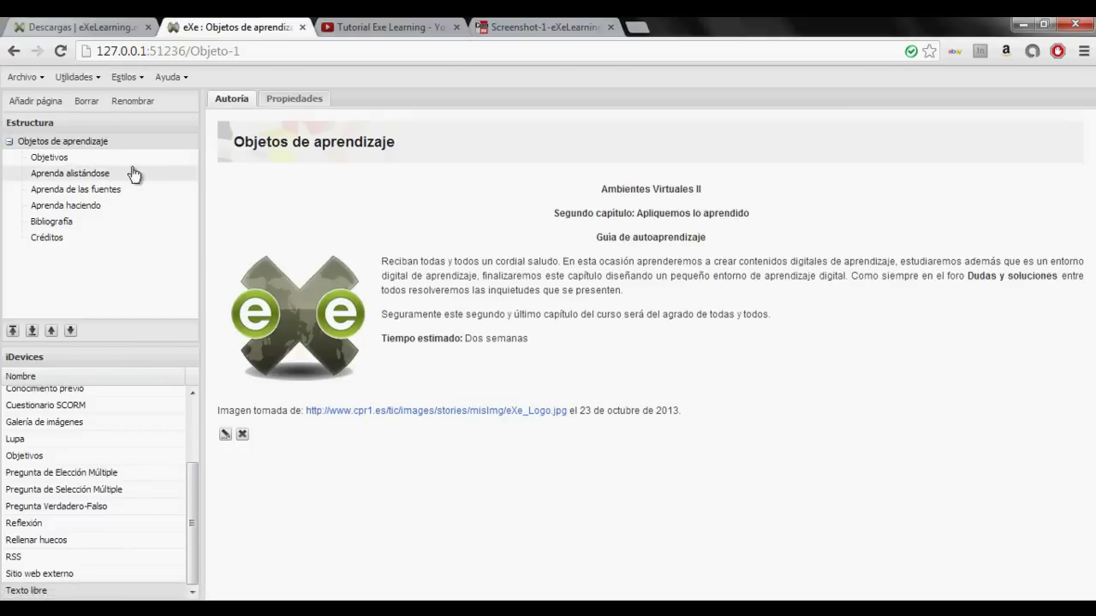
left_click(137, 79)
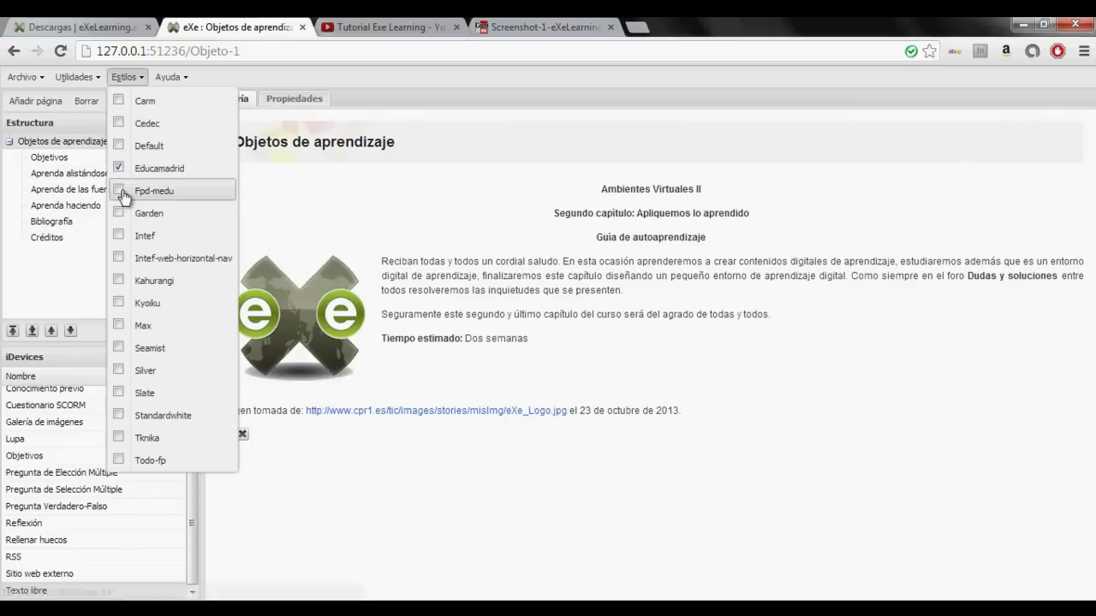
left_click(123, 185)
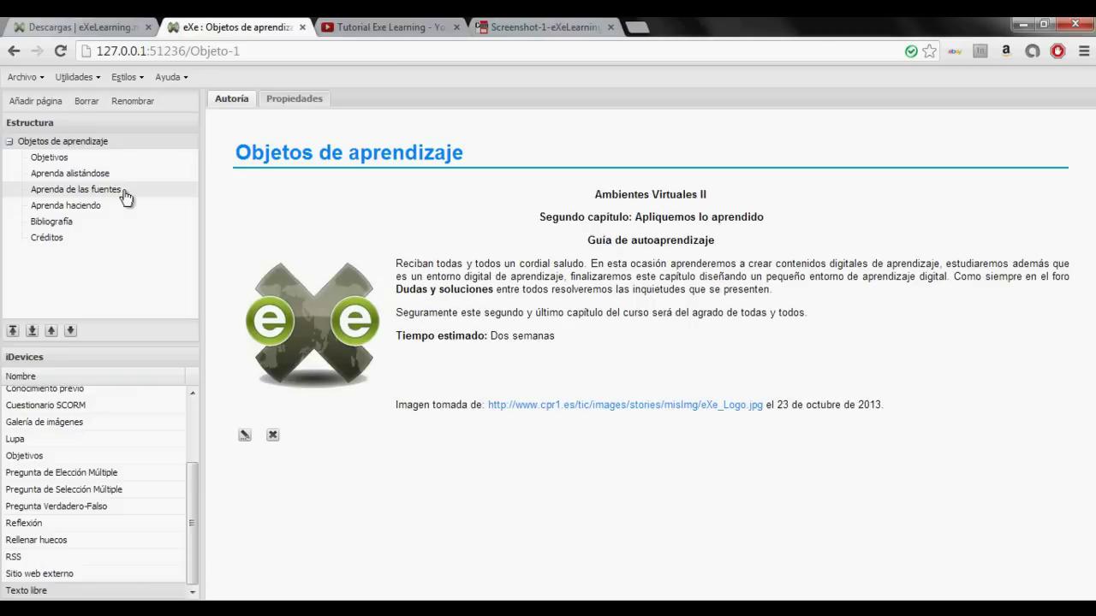
- Try the Garden, Intef and Intef-web-horizontal-nav styles one after another on the Objetos de aprendizaje page
left_click(144, 81)
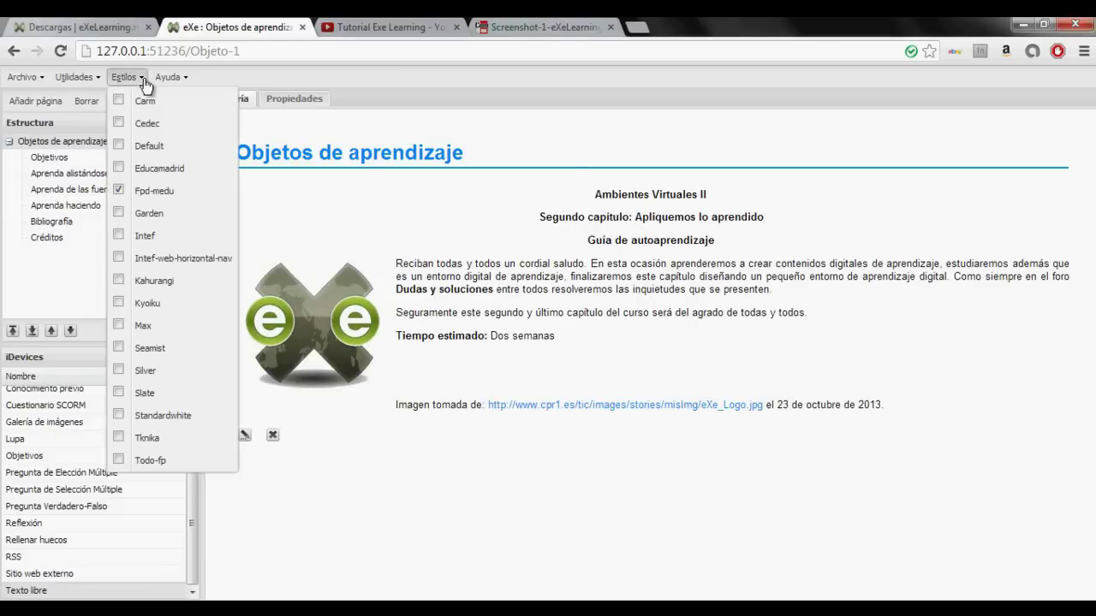
left_click(123, 215)
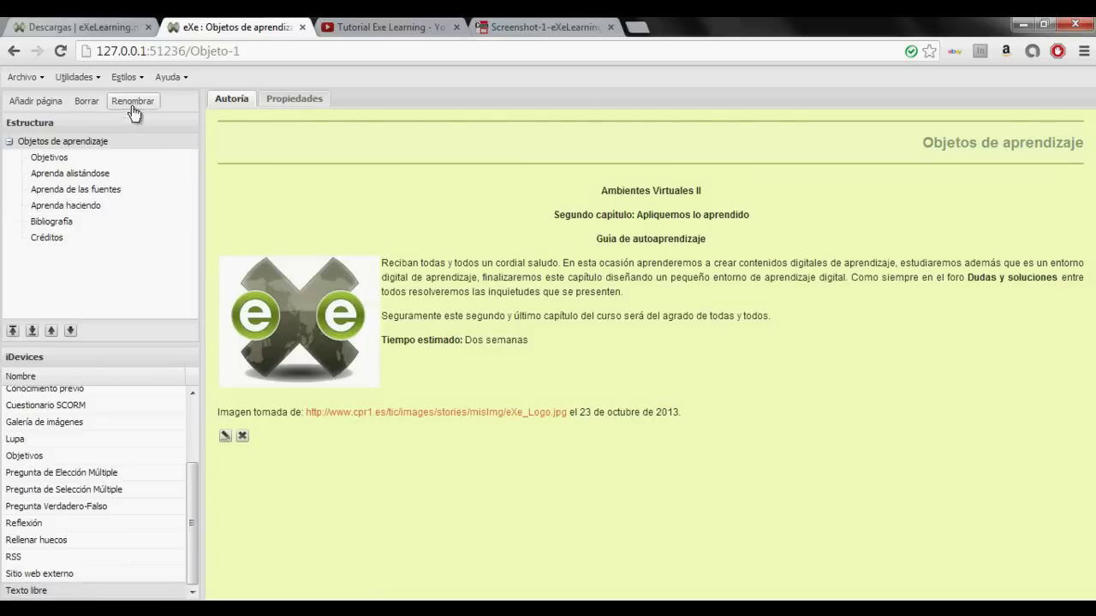
left_click(127, 77)
left_click(133, 236)
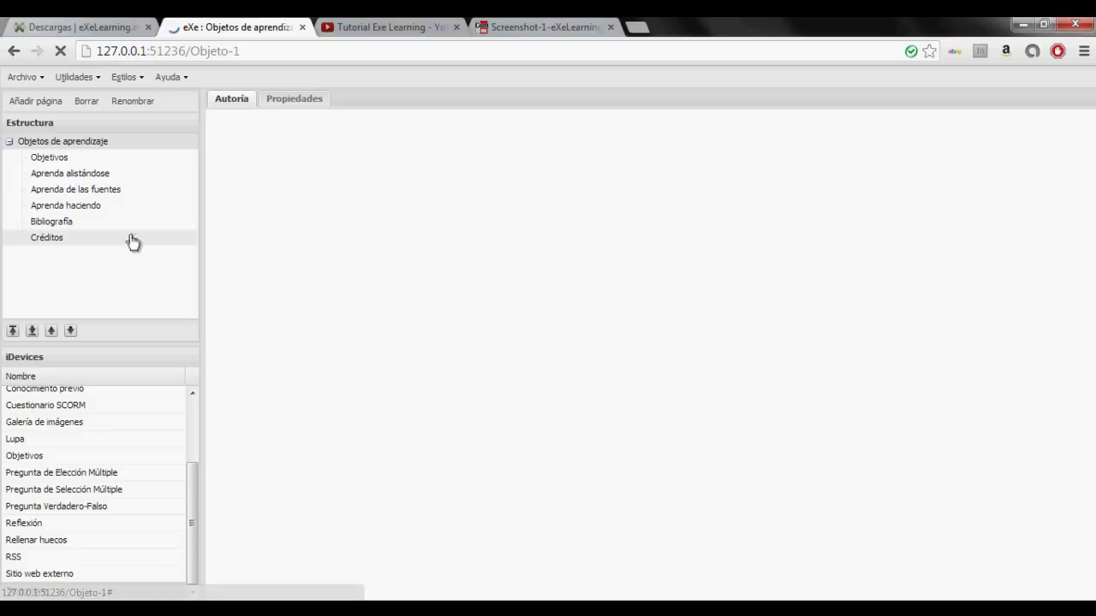
left_click(130, 80)
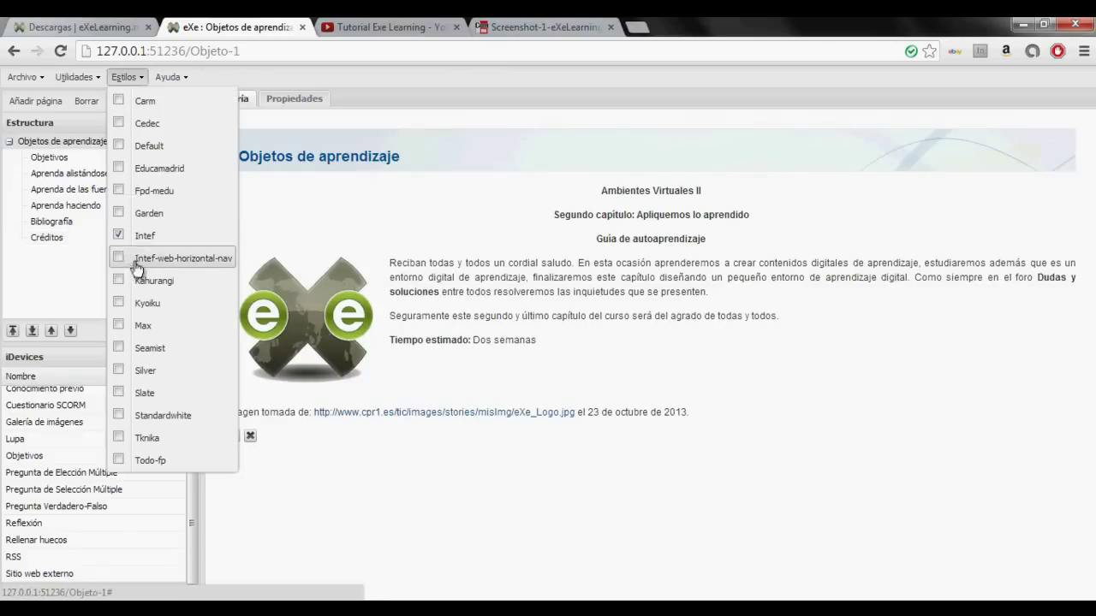
left_click(136, 260)
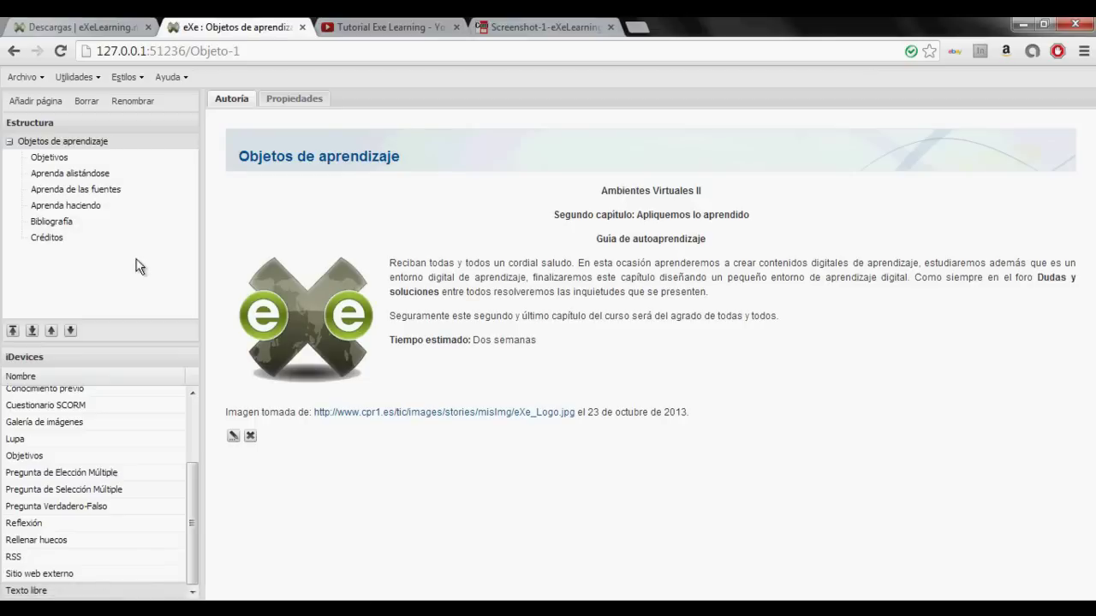
- Try the Kahurangi and Kyoiku styles one after another on the Objetos de aprendizaje page
left_click(135, 77)
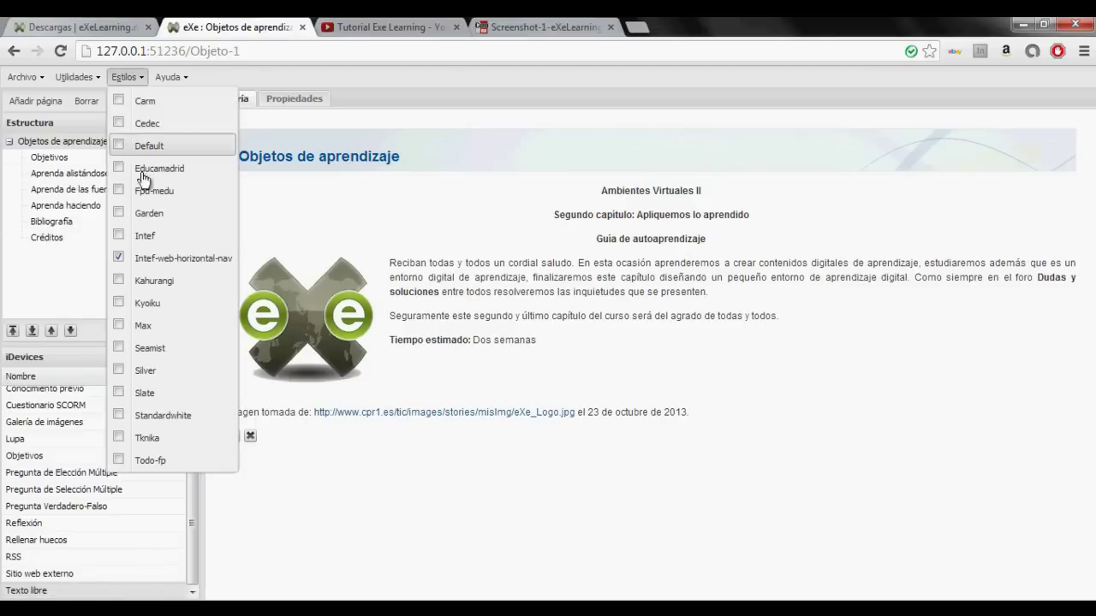
left_click(143, 282)
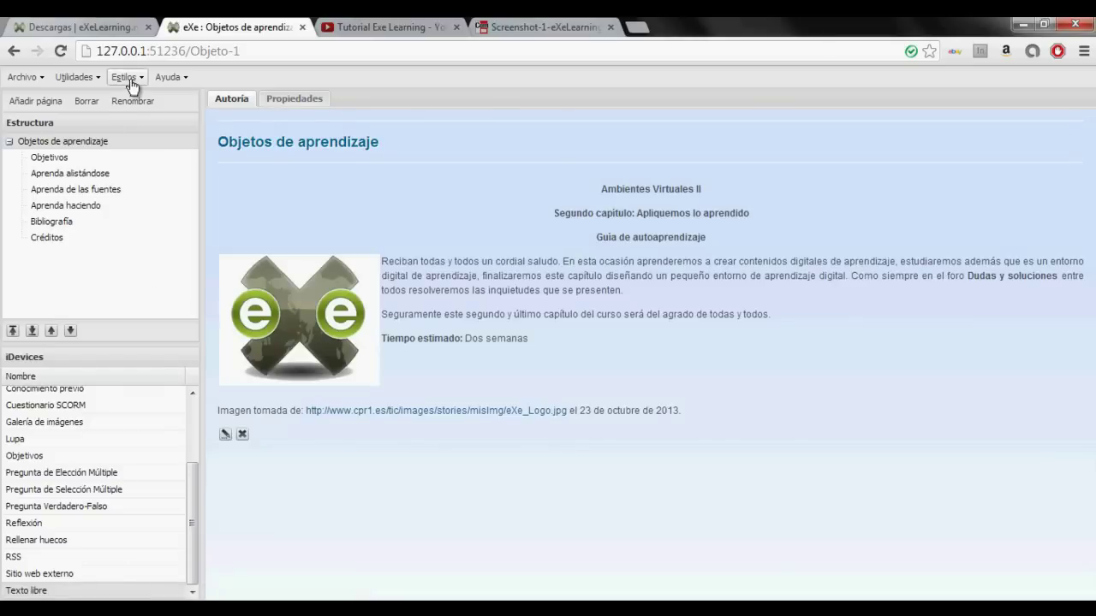
left_click(124, 77)
left_click(137, 307)
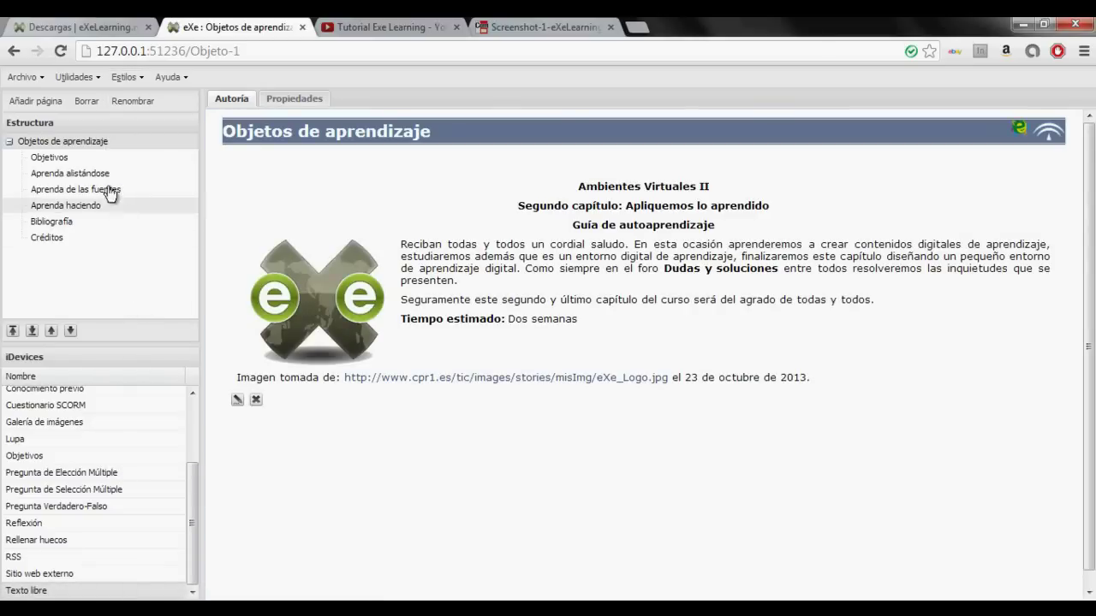
- Review how the pages from Objetivos through Créditos look in the Kyoiku style and return to the Objetos de aprendizaje page
left_click(51, 161)
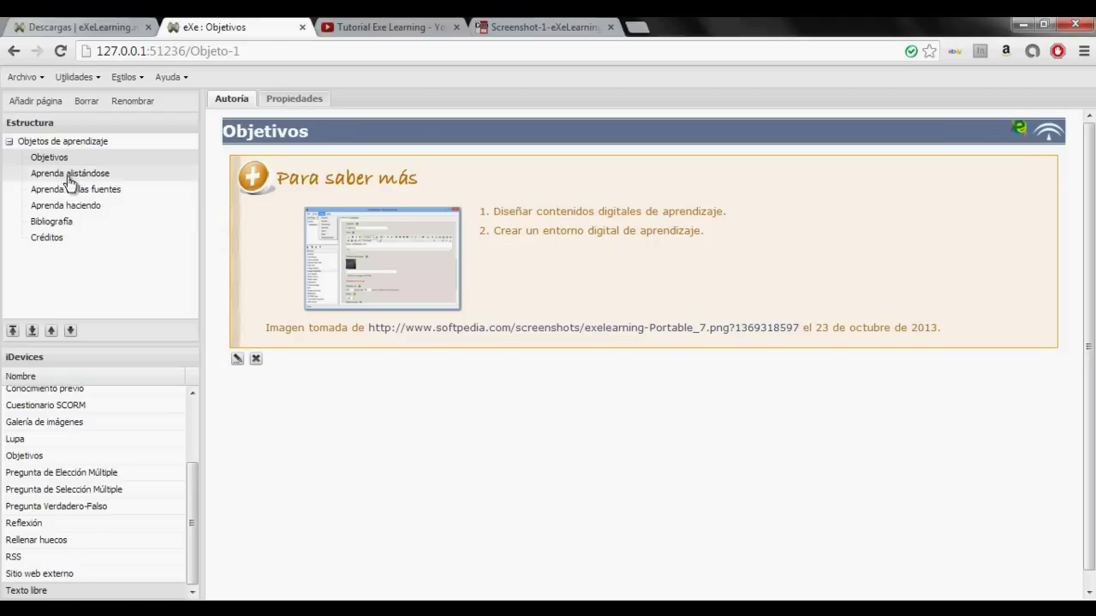
left_click(69, 176)
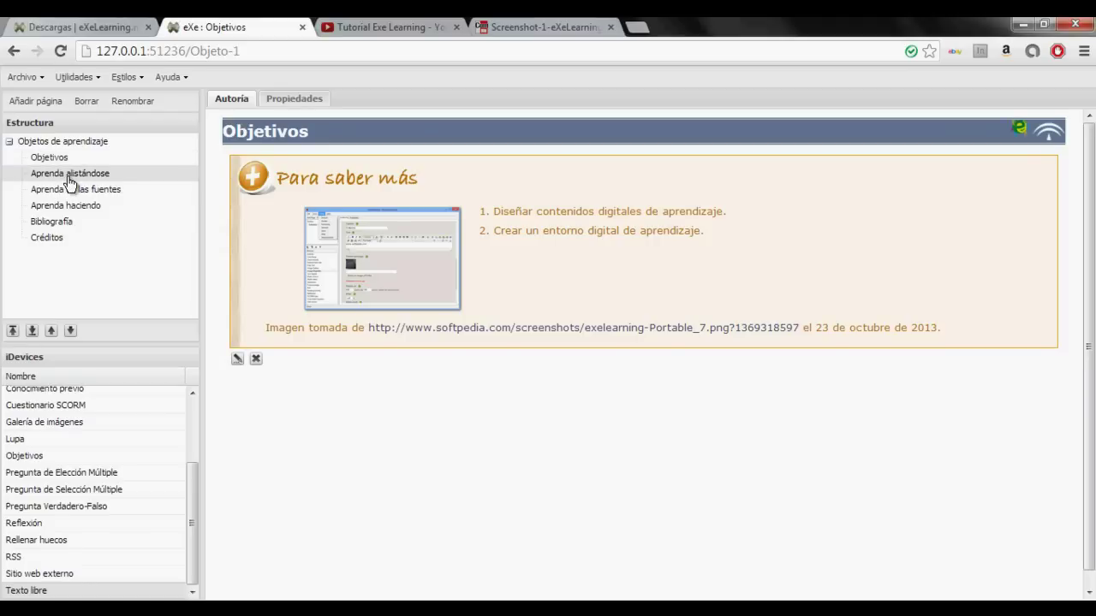
left_click(72, 190)
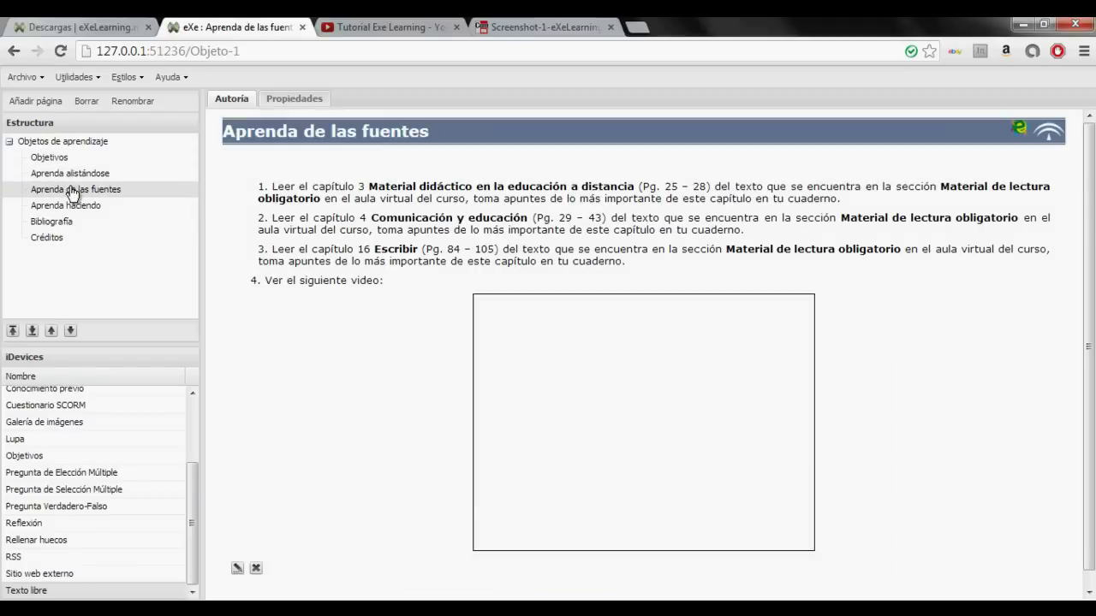
left_click(75, 213)
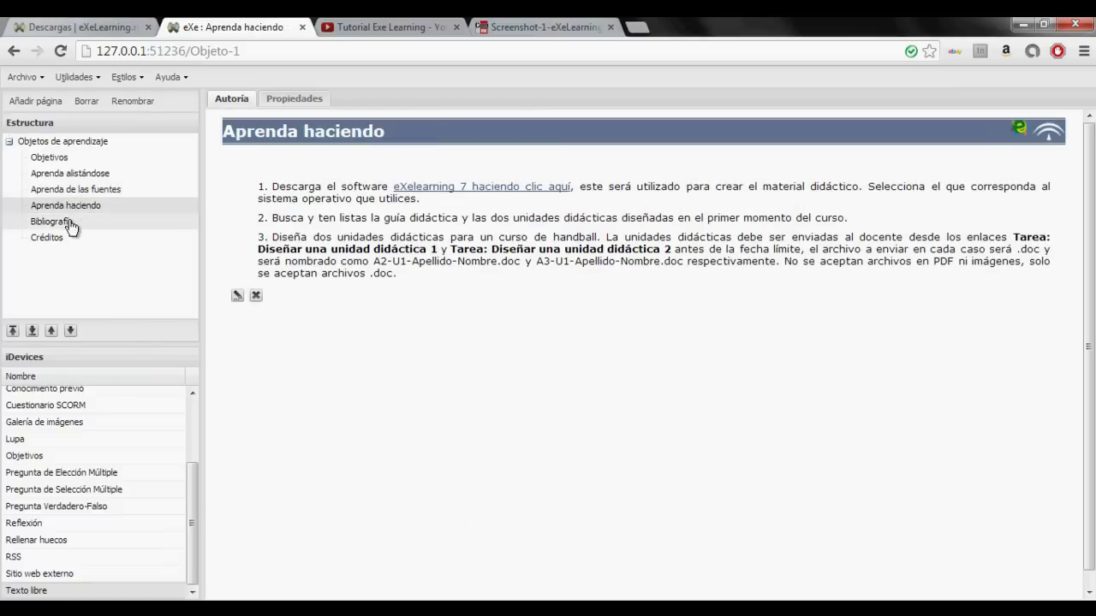
left_click(51, 221)
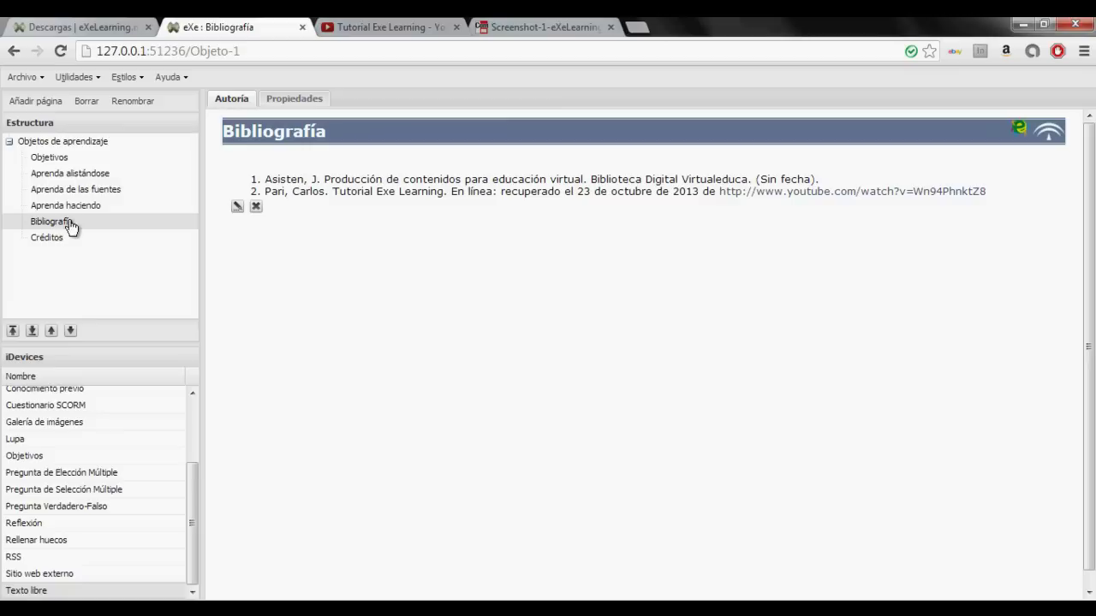
left_click(52, 241)
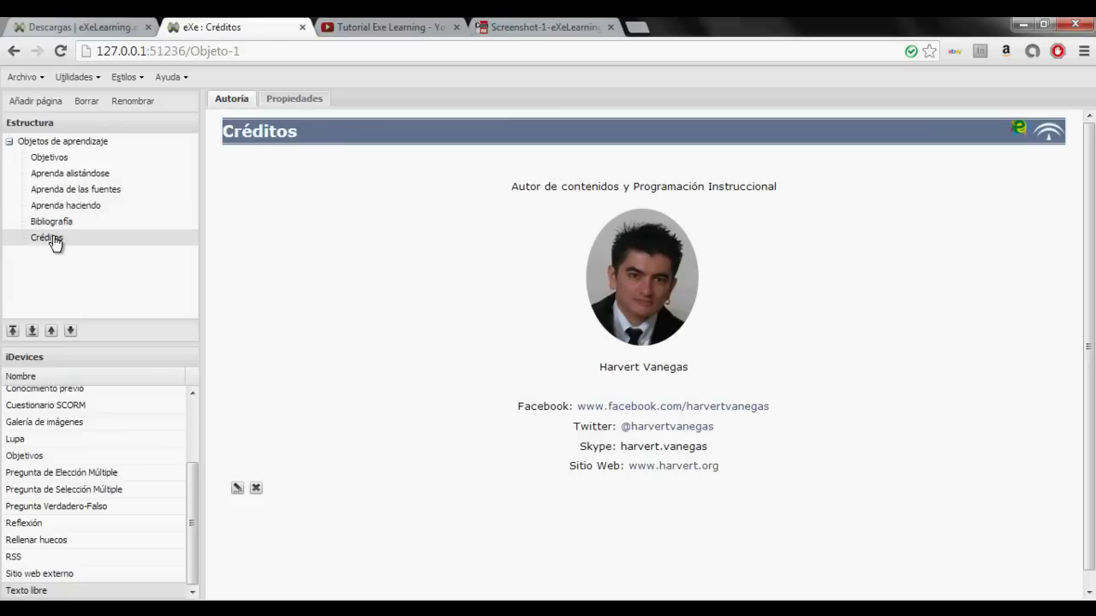
left_click(62, 143)
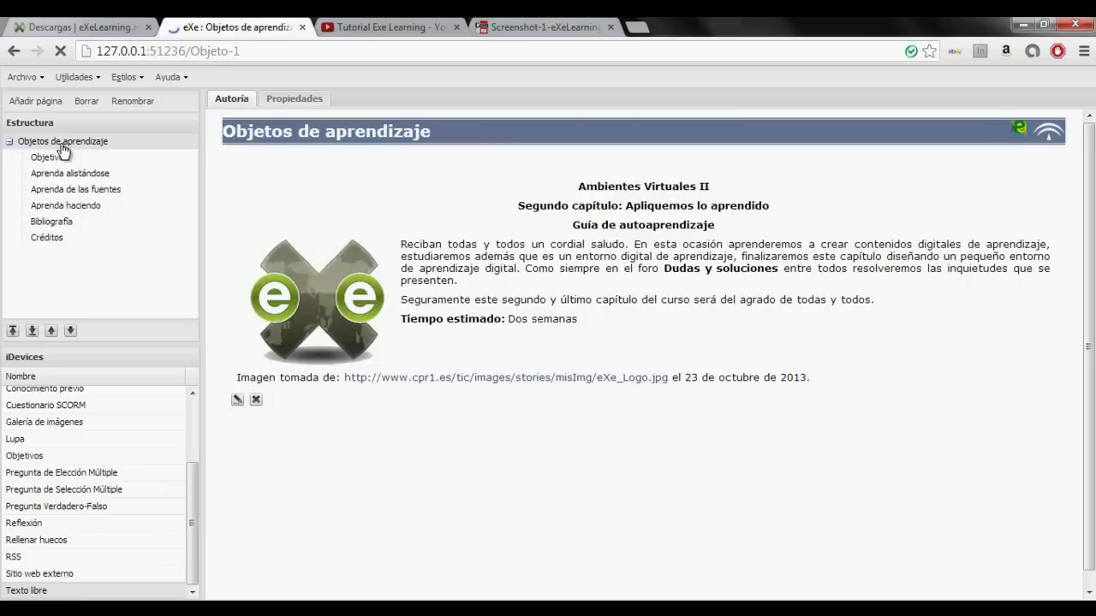
- Apply the Max style to the learning object
left_click(125, 77)
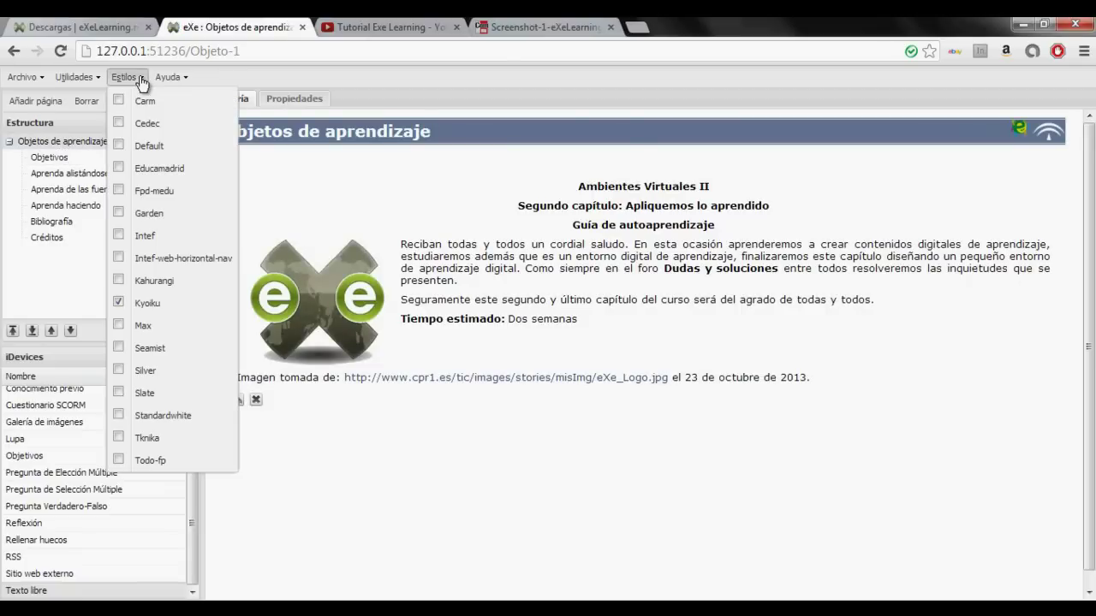
left_click(142, 330)
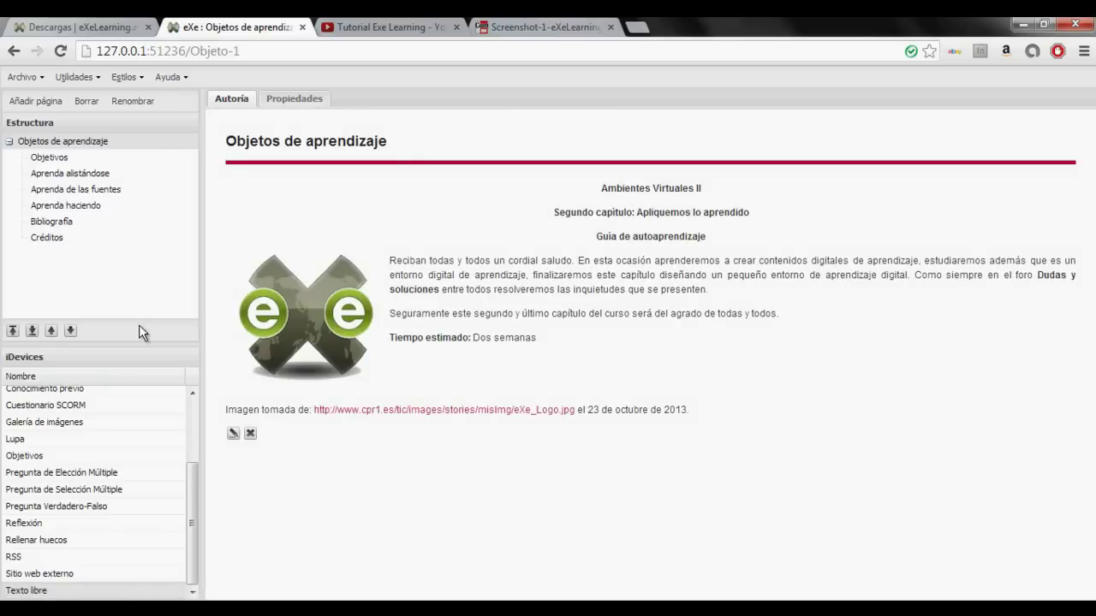
- Try the Seamist, Silver and Slate styles one after another on the Objetos de aprendizaje page
left_click(125, 77)
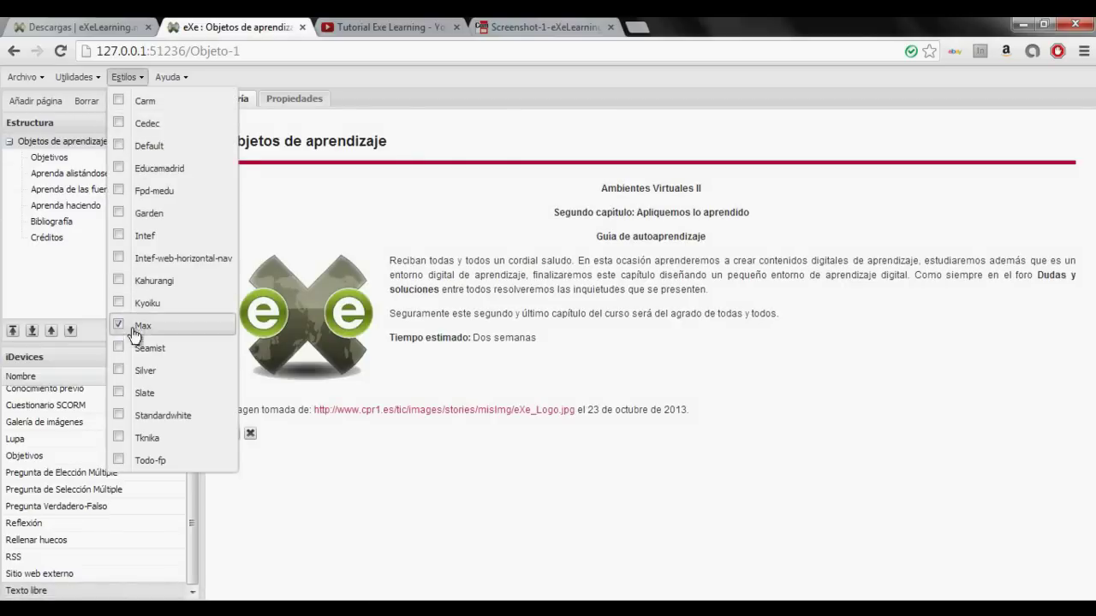
left_click(144, 353)
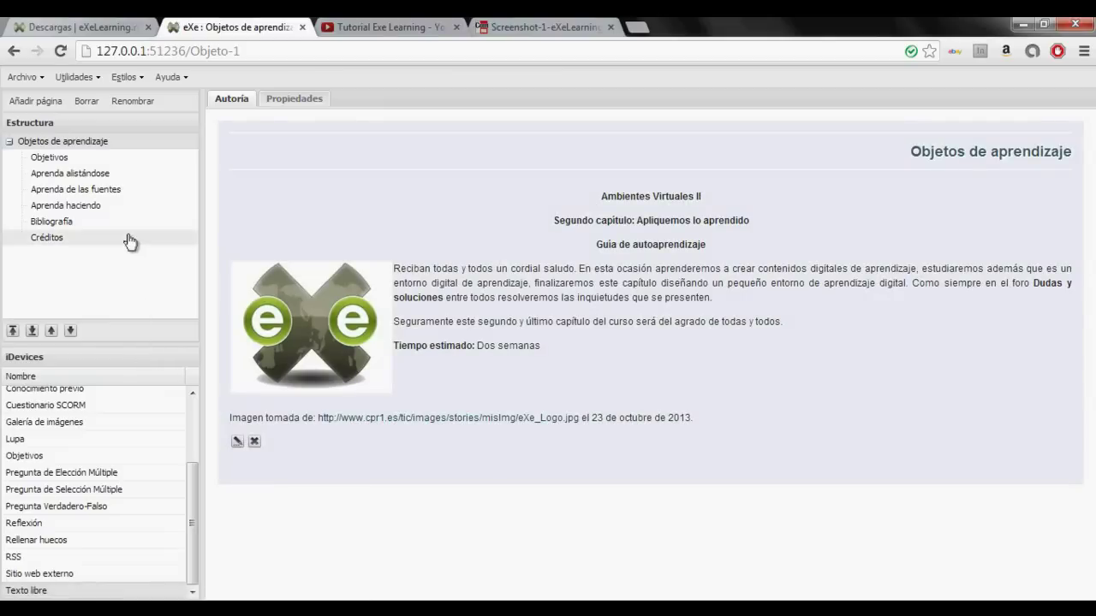
left_click(125, 77)
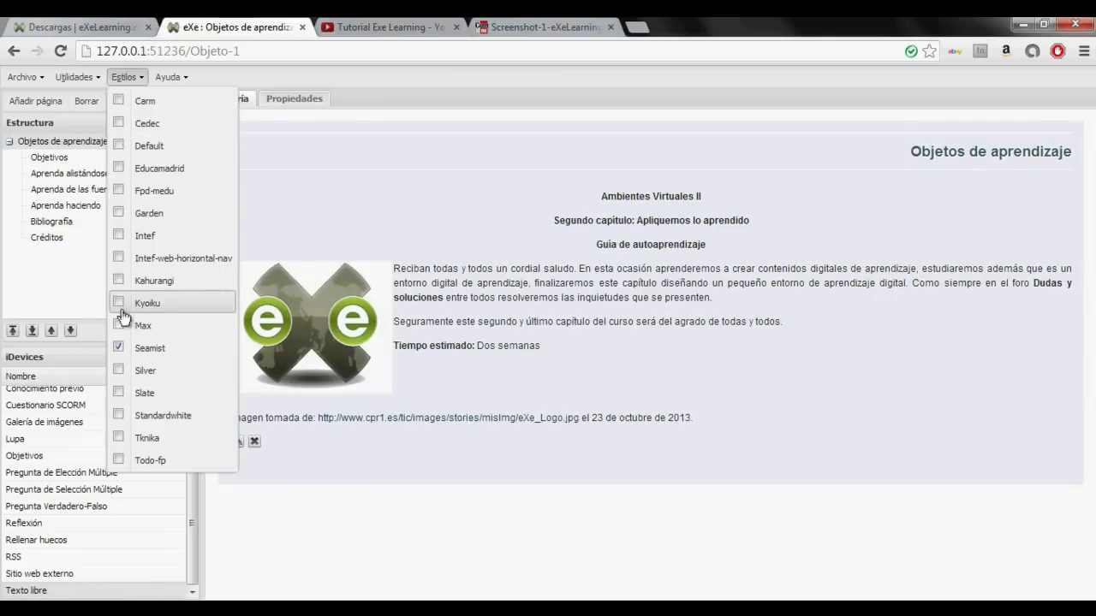
left_click(123, 370)
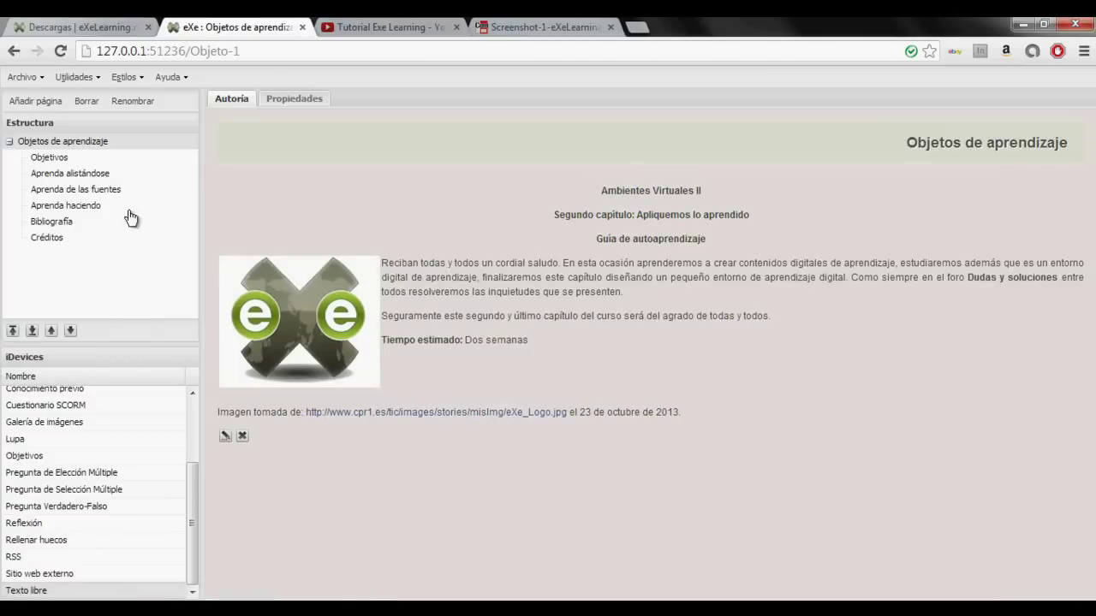
left_click(124, 79)
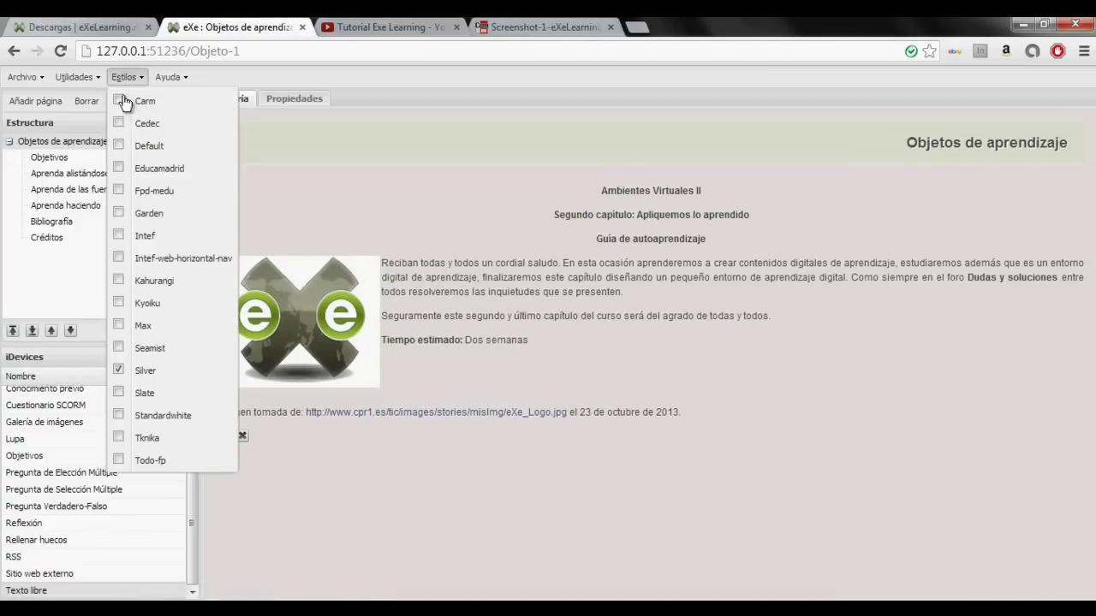
left_click(151, 395)
- Try the Standardwhite style and view Objetivos, and try the Tknika style on Objetivos and Aprenda alistándose
left_click(125, 77)
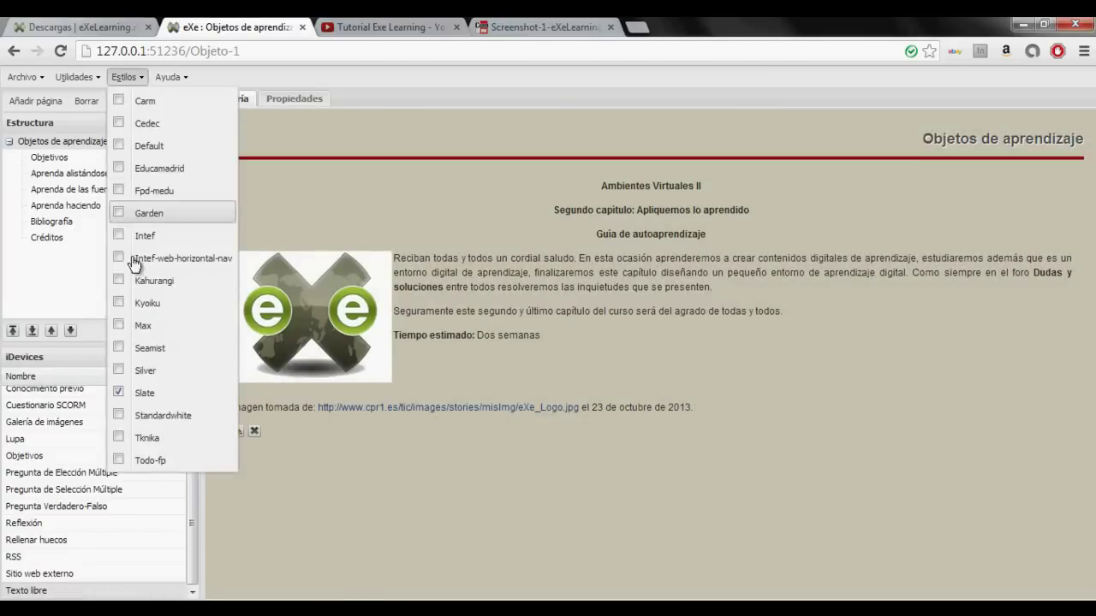
left_click(148, 417)
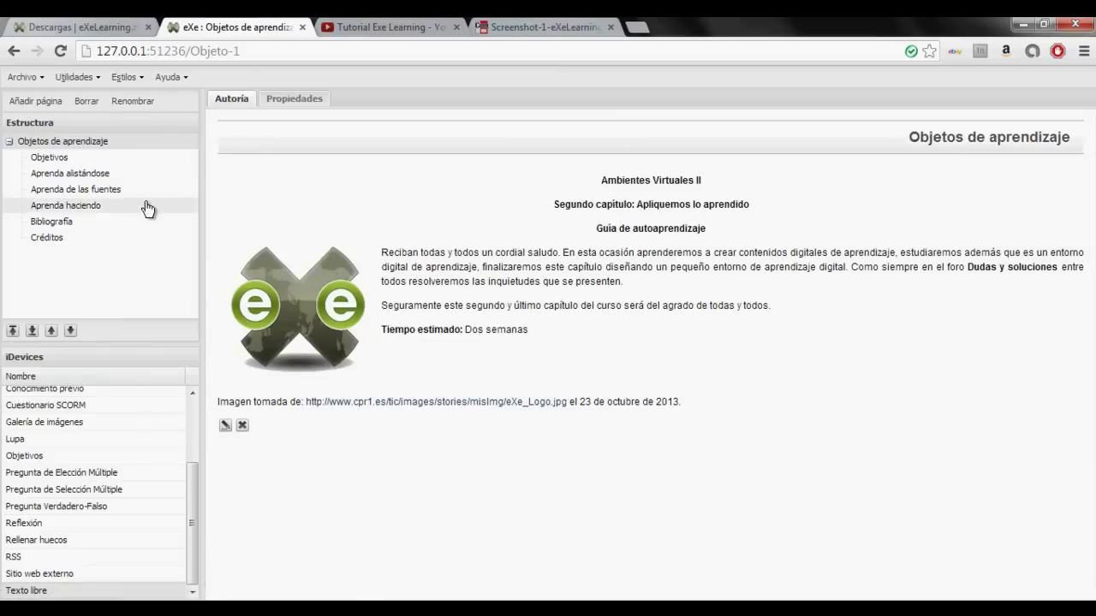
left_click(67, 159)
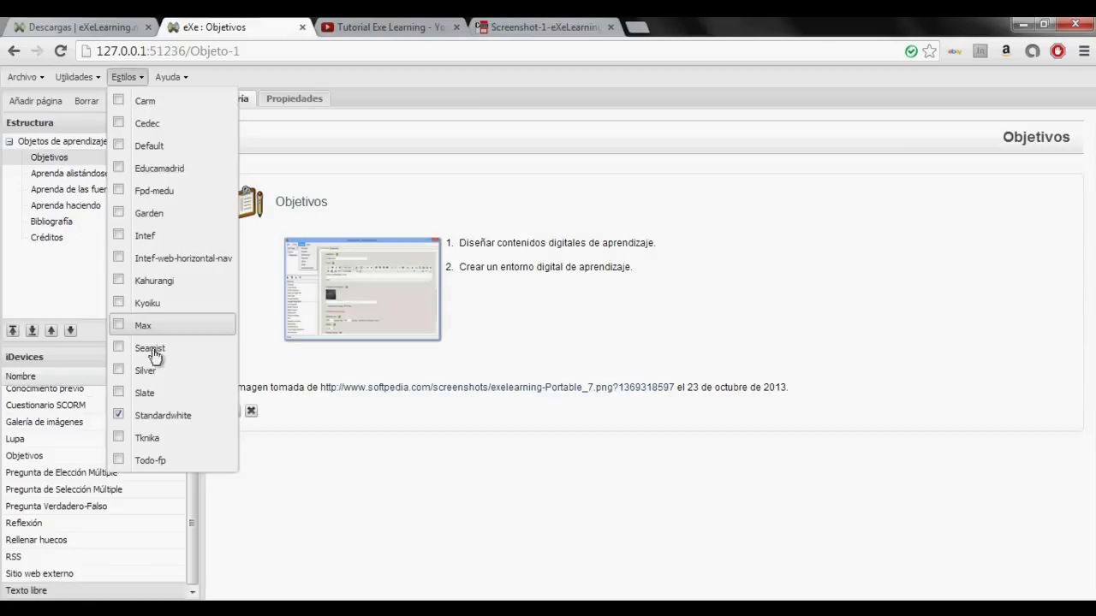
left_click(146, 439)
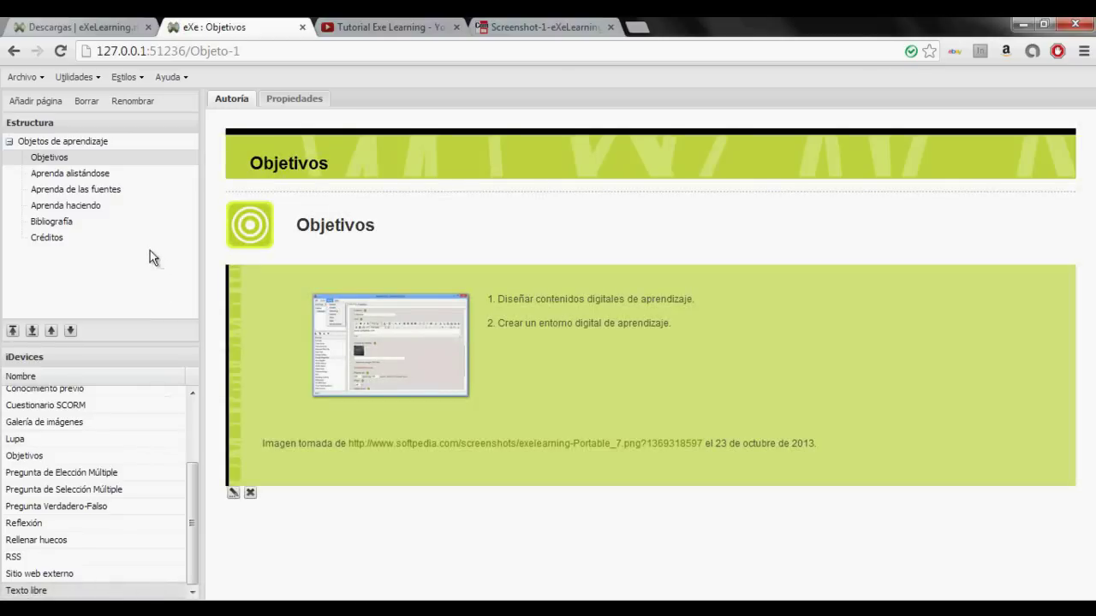
left_click(72, 175)
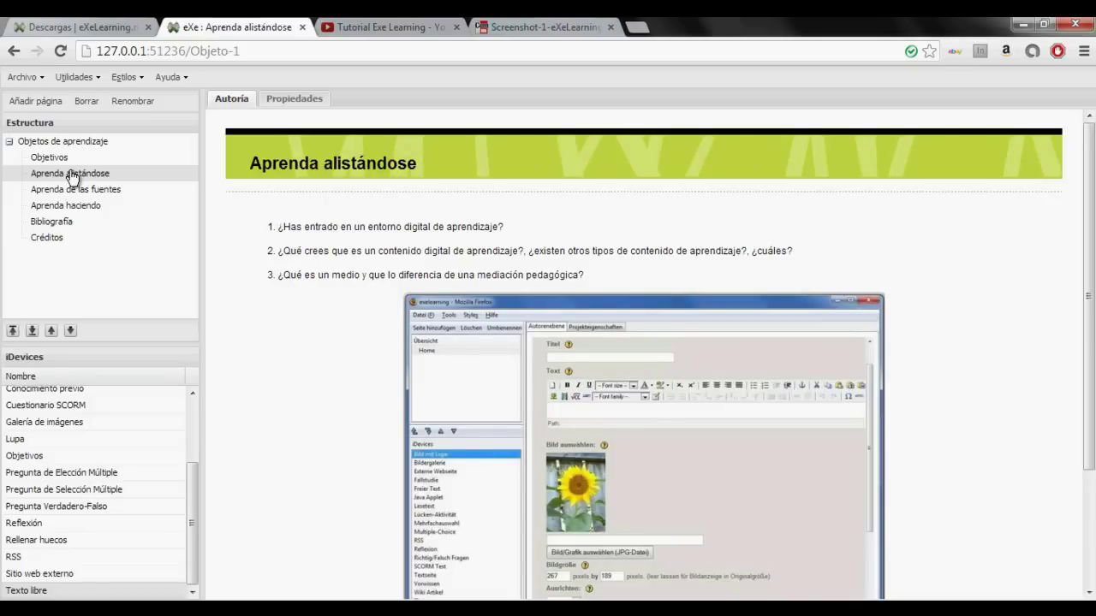
- Try the Todo-fp style on Aprenda alistándose and Aprenda de las fuentes, and compare it with Kyoiku on the Objetos de aprendizaje page
left_click(128, 81)
left_click(156, 458)
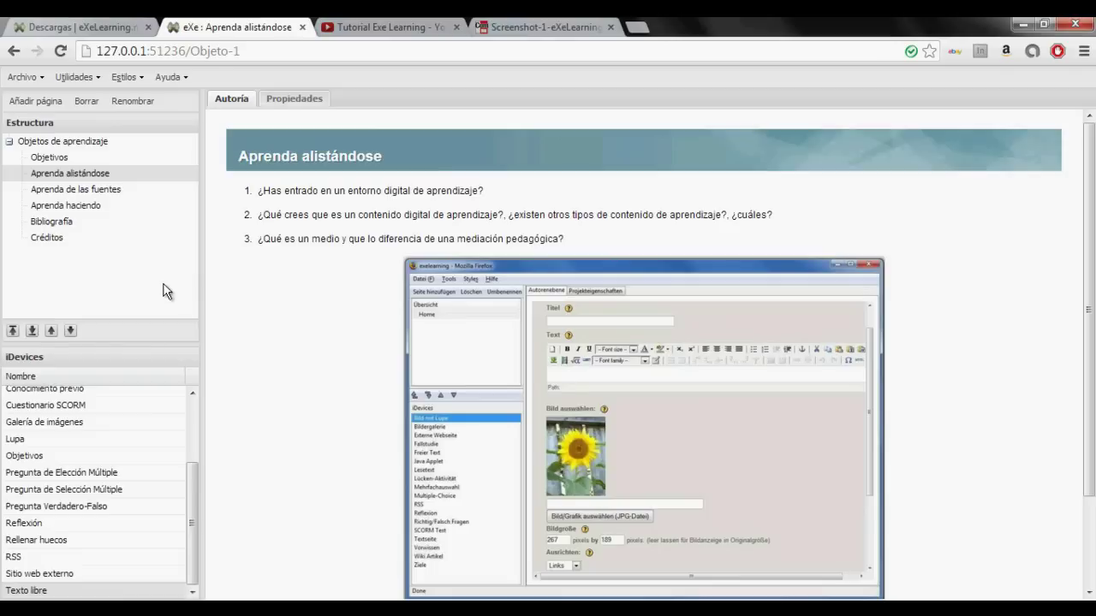
left_click(81, 189)
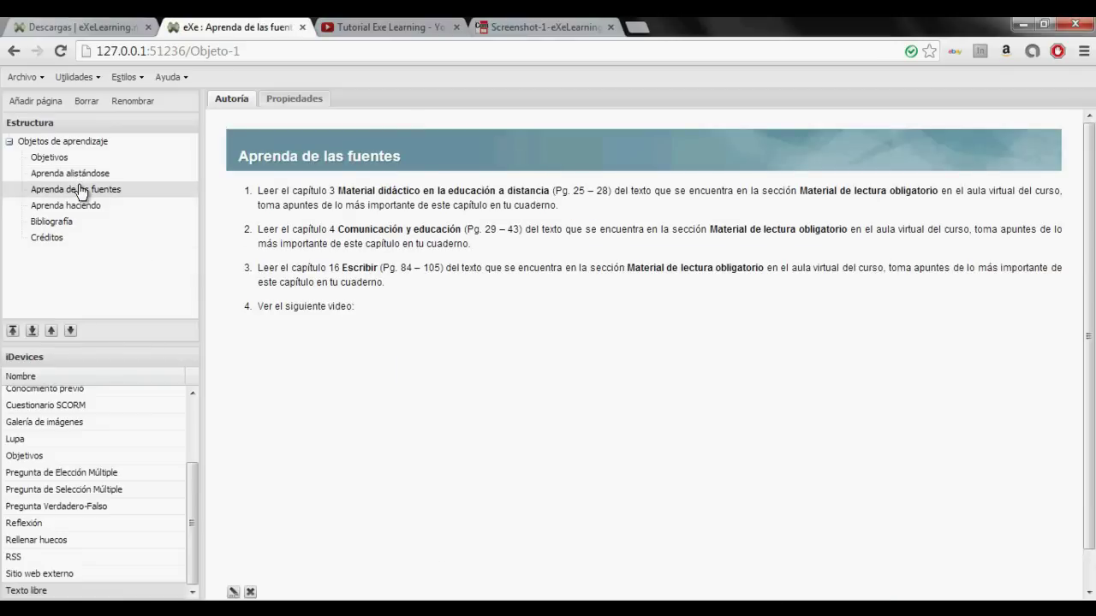
left_click(53, 143)
left_click(124, 77)
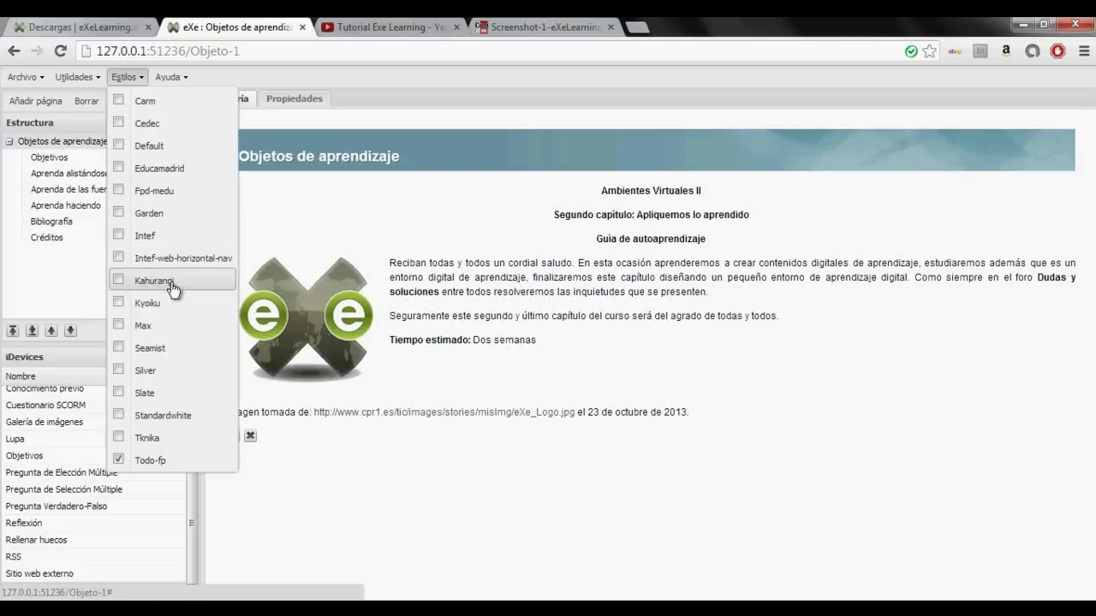
left_click(148, 304)
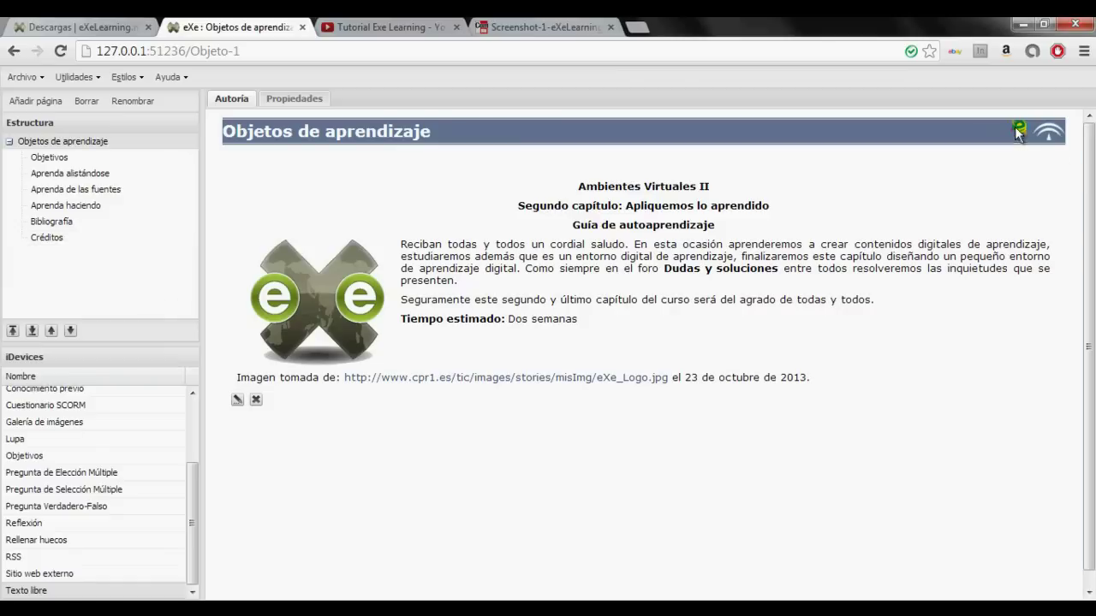
- Apply the Todo-fp style to the learning object and check its look on the Objetivos and Aprenda alistándose pages
left_click(127, 79)
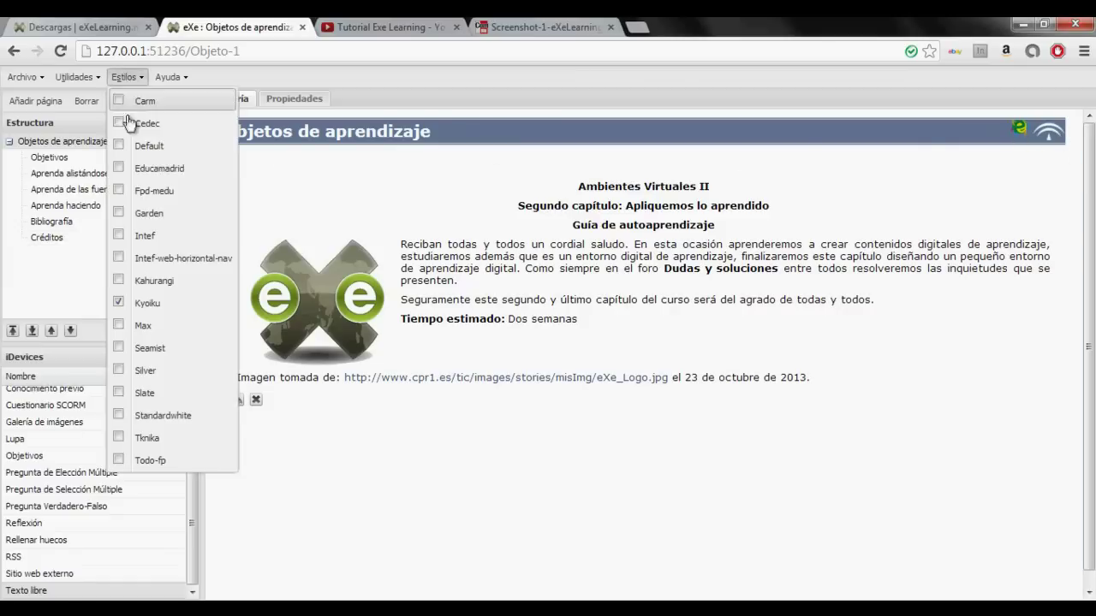
left_click(208, 460)
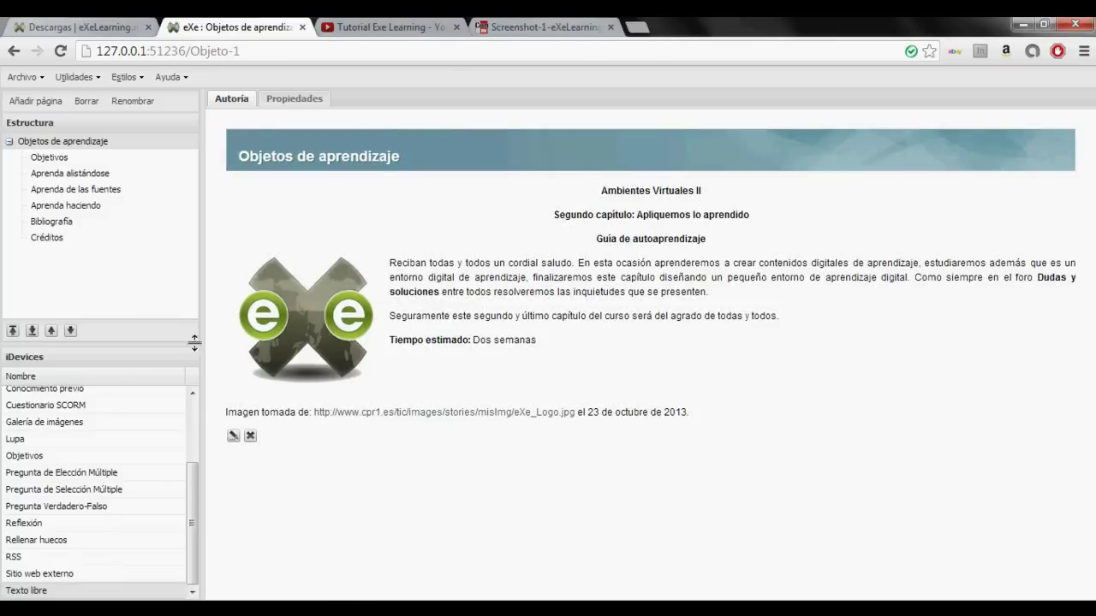
left_click(62, 160)
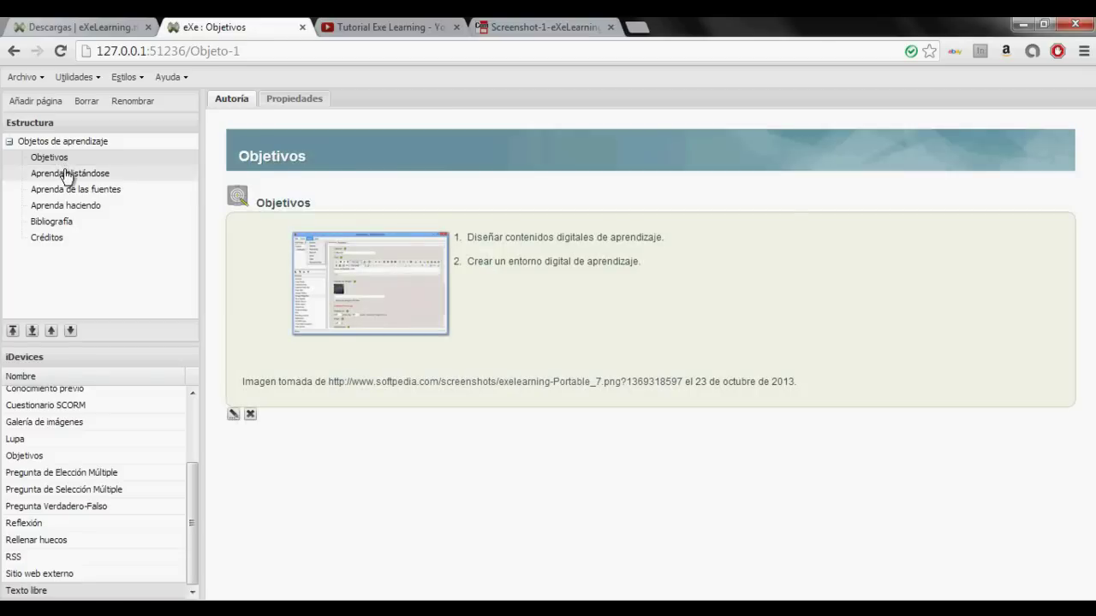
left_click(67, 178)
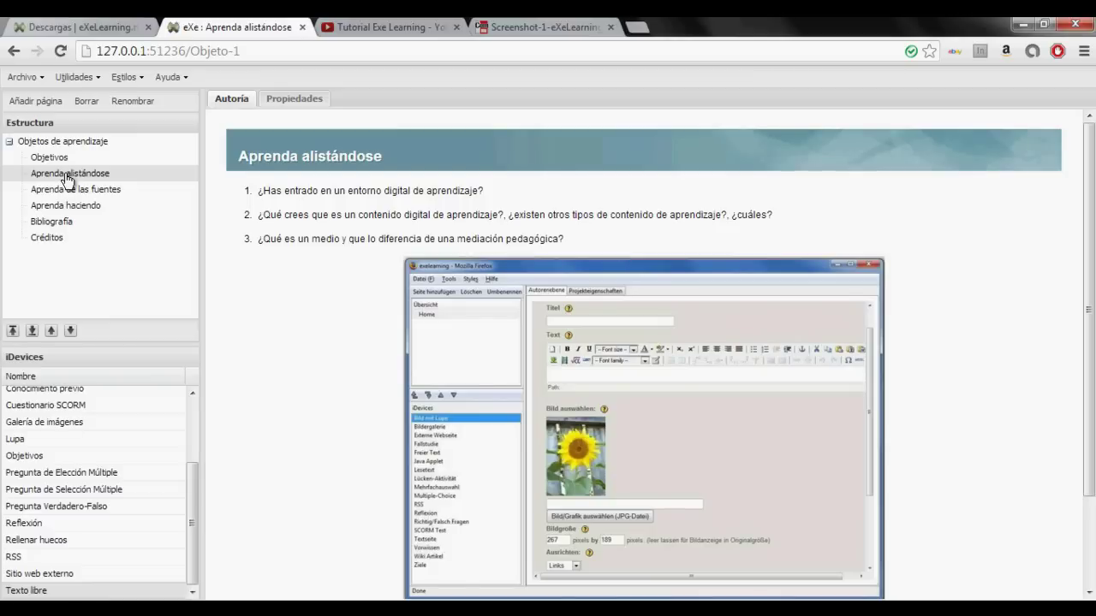
- Save the learning object package with its chosen style
left_click(26, 77)
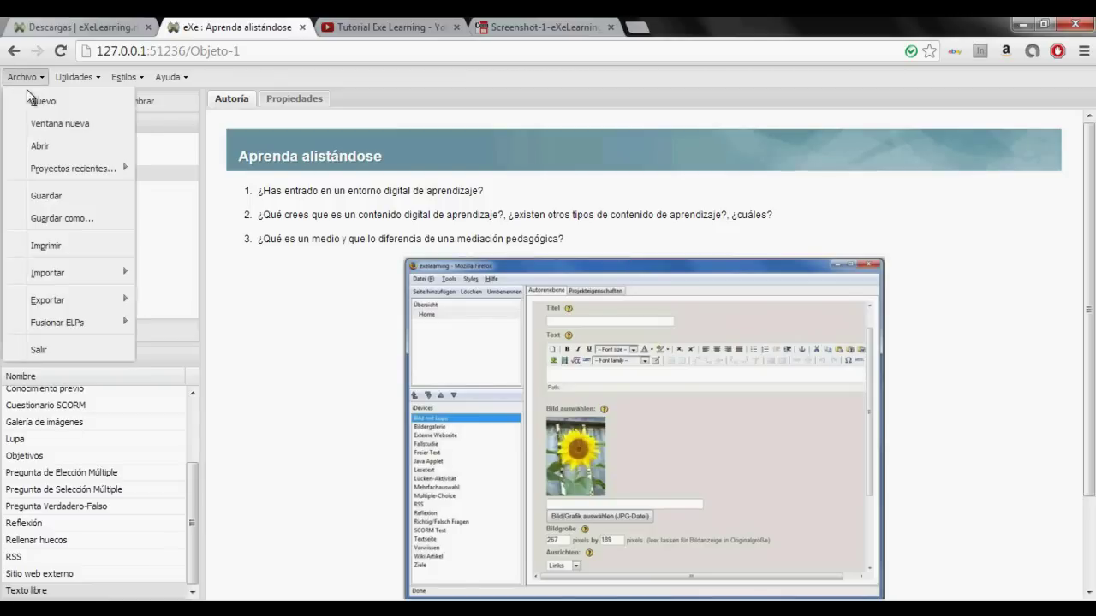
left_click(55, 196)
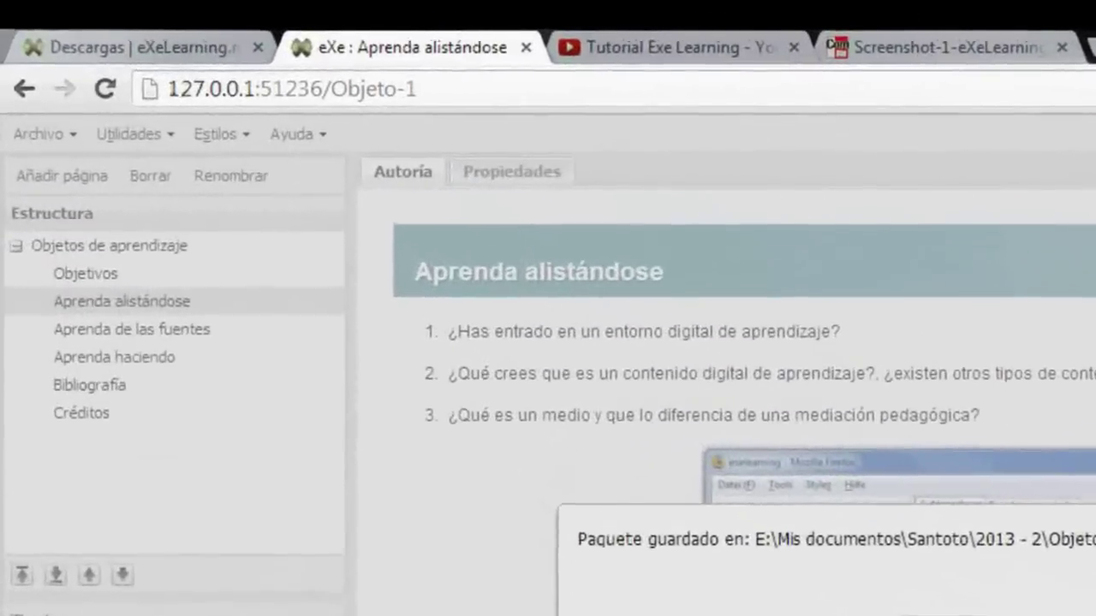
left_click(548, 363)
- In the project properties, set the title "Ambientes Virtuales II", the author's name and Licencia Creative Commons Reconocimiento-No comercial-Compartir igual 3.0
left_click(501, 184)
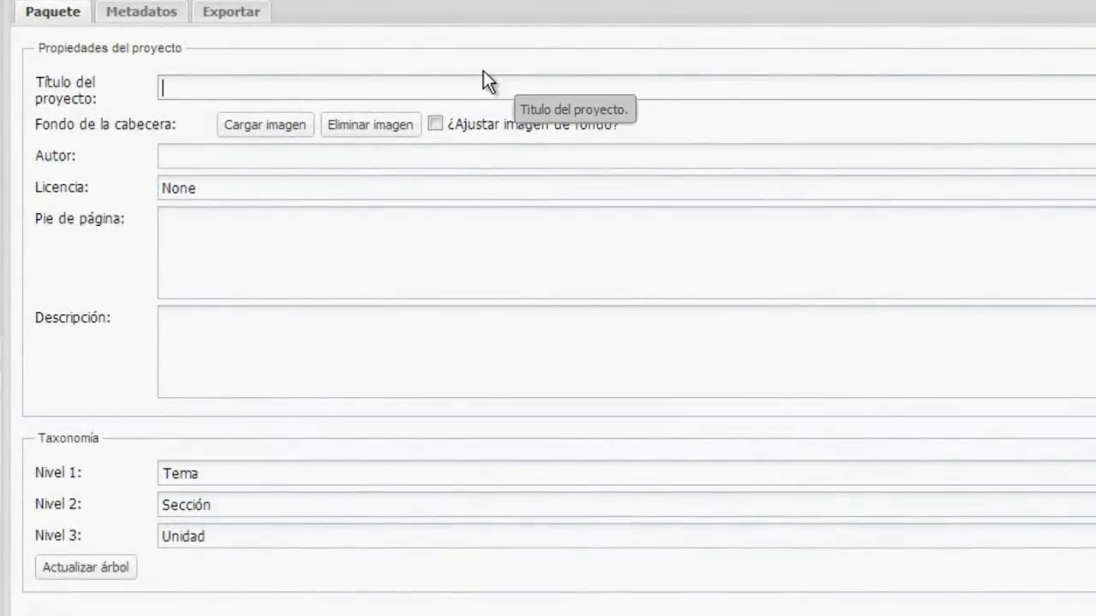
type("A")
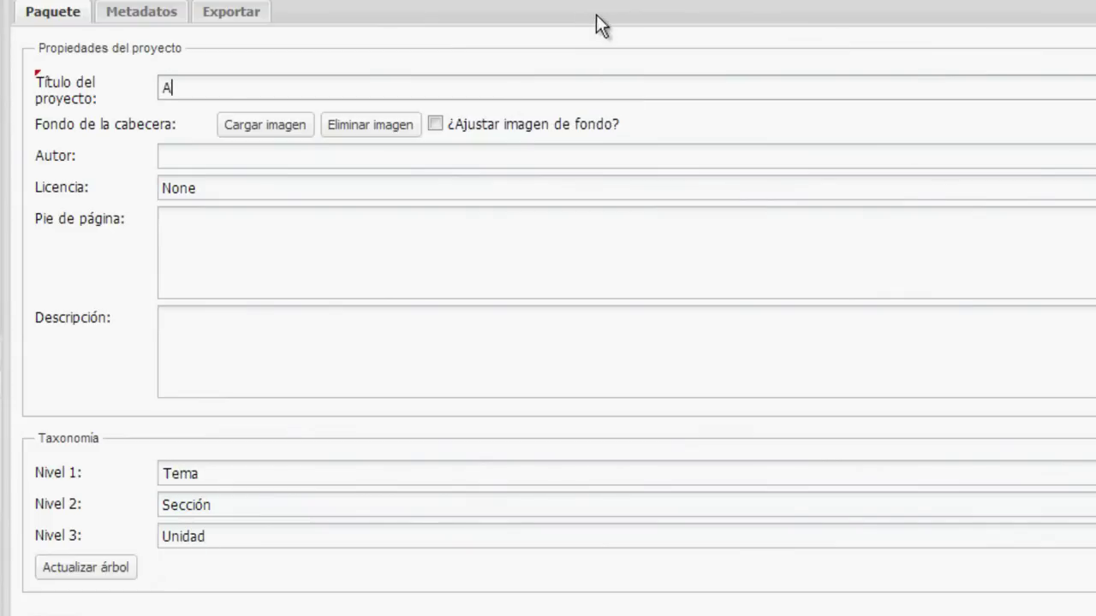
type("mbientes Virtuales II")
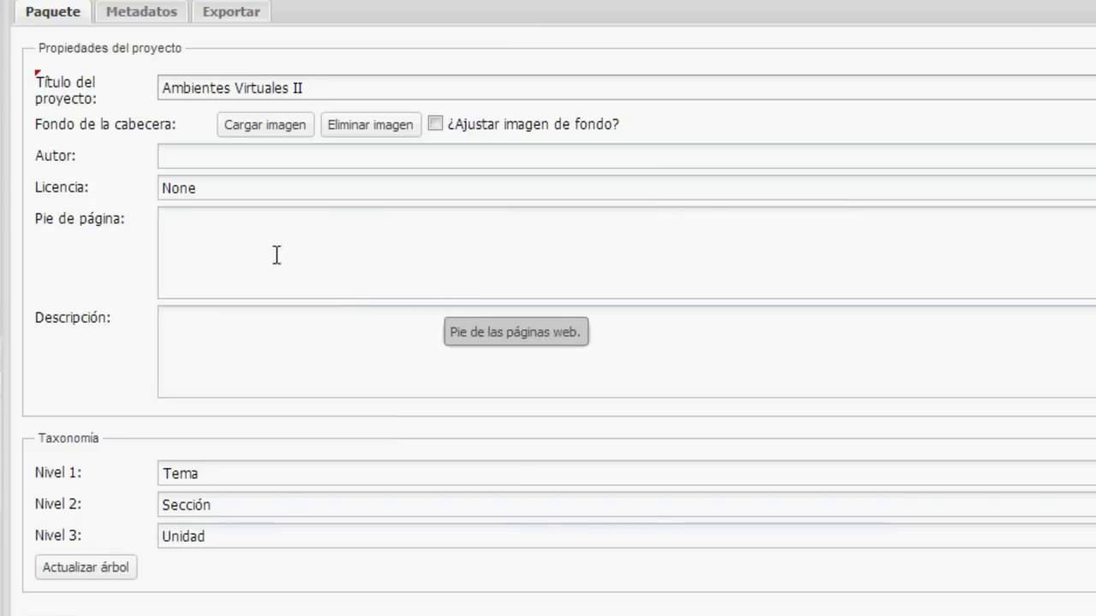
left_click(216, 157)
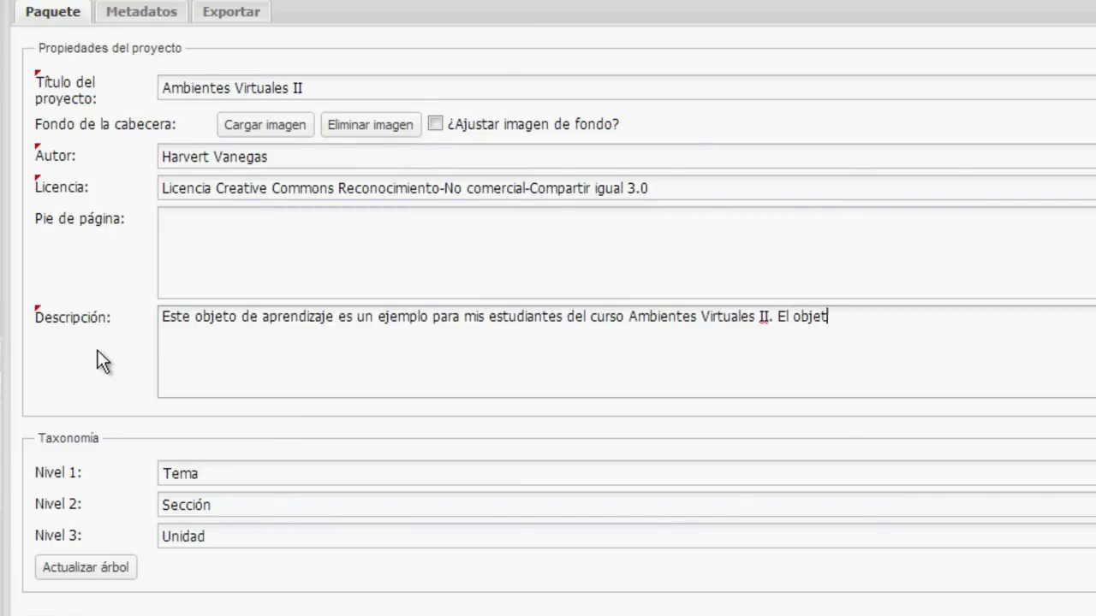
- Complete the project description, ending with "El objetivo del curso es aprender a crear objetos de aprendizaje.", and save the package properties
type("del curso es que")
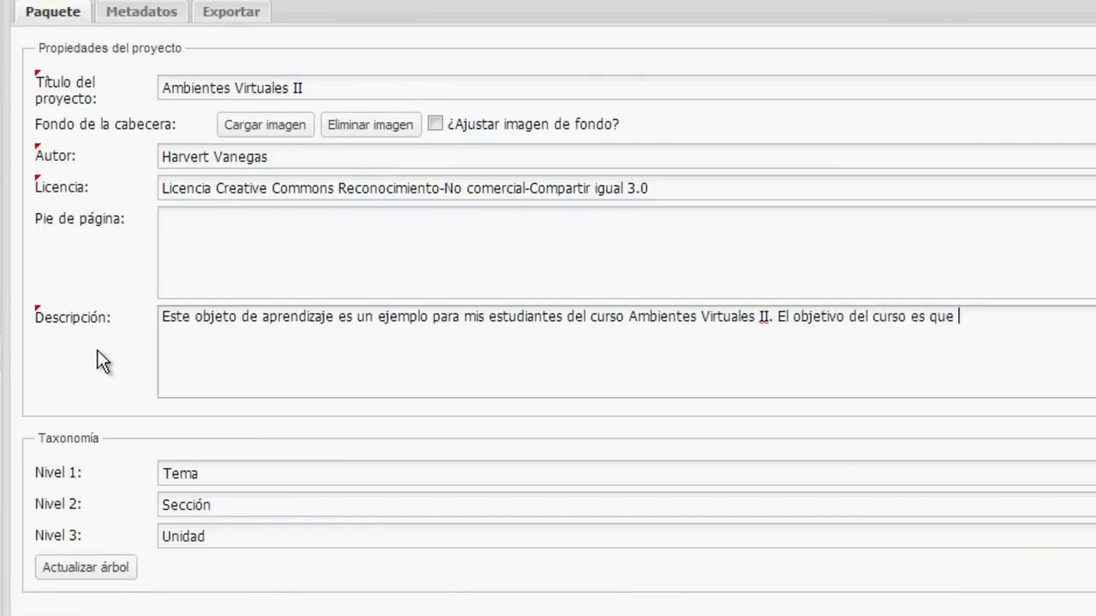
key("BackSpace")
key("BackSpace")
key("BackSpace")
type("aprender a crae")
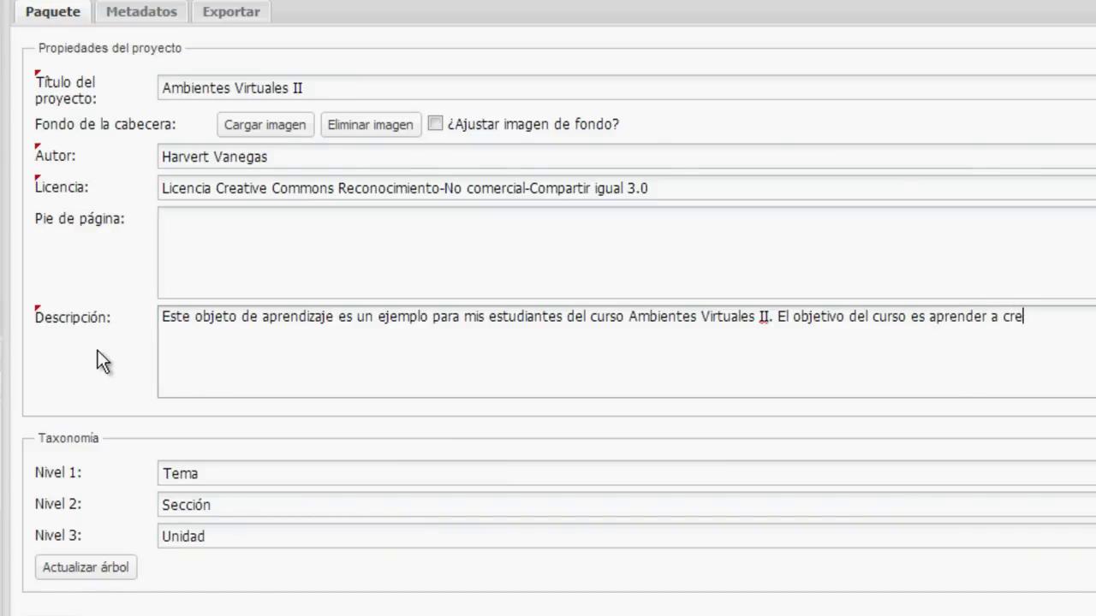
type("ar objet")
type("os de aprendizaje.")
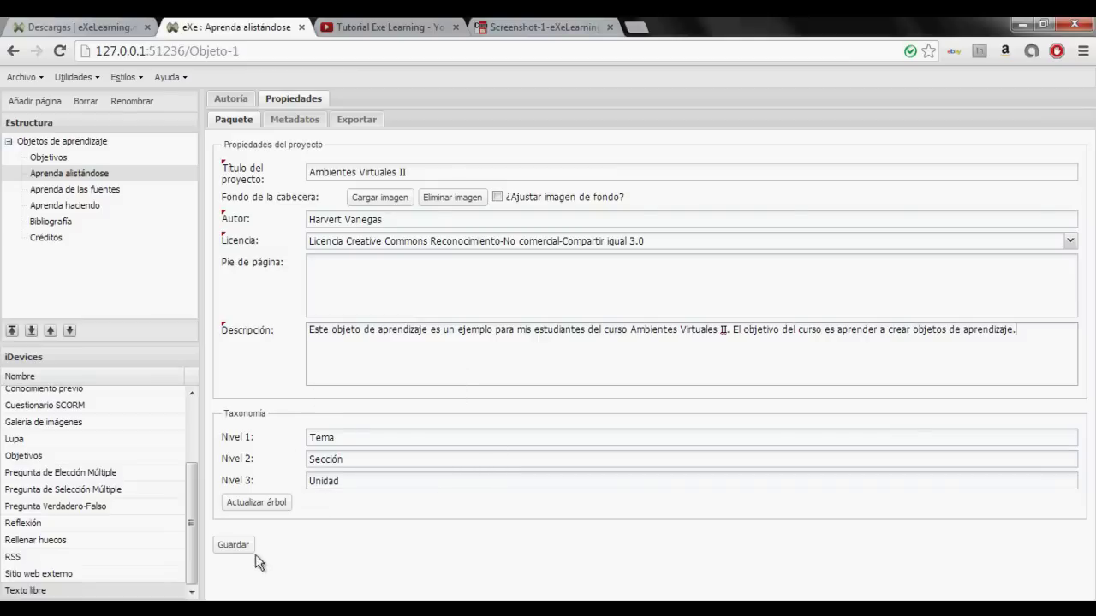
left_click(233, 547)
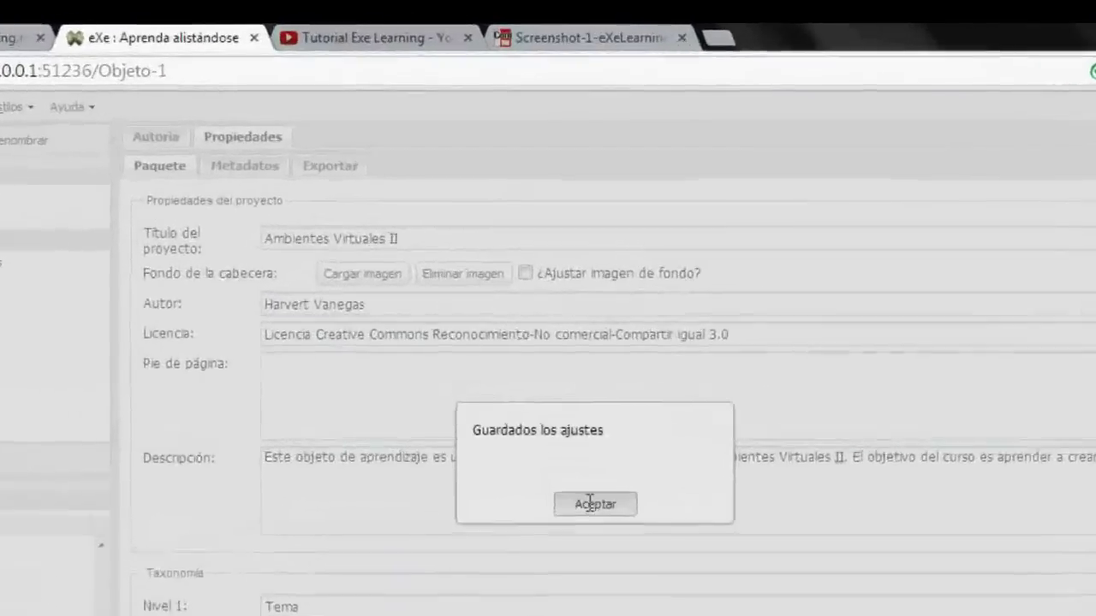
left_click(548, 364)
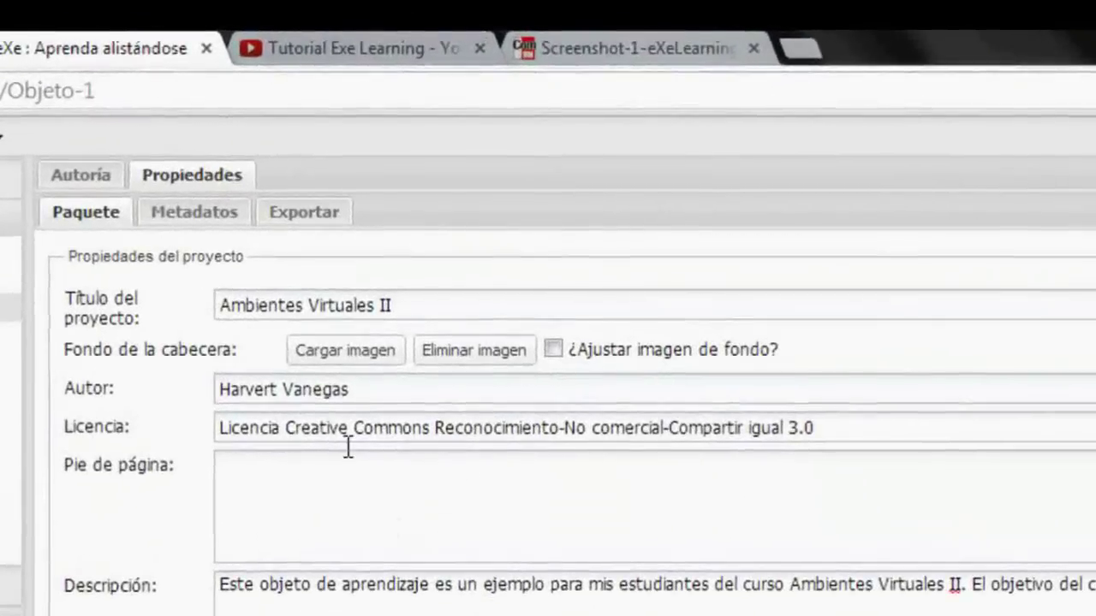
- Complete the Dublin Core metadata with theme "Objetos de aprendizaje", date 2013-10-23, type Educativo, format SCORM 1.2 and language Español, and save it
left_click(207, 224)
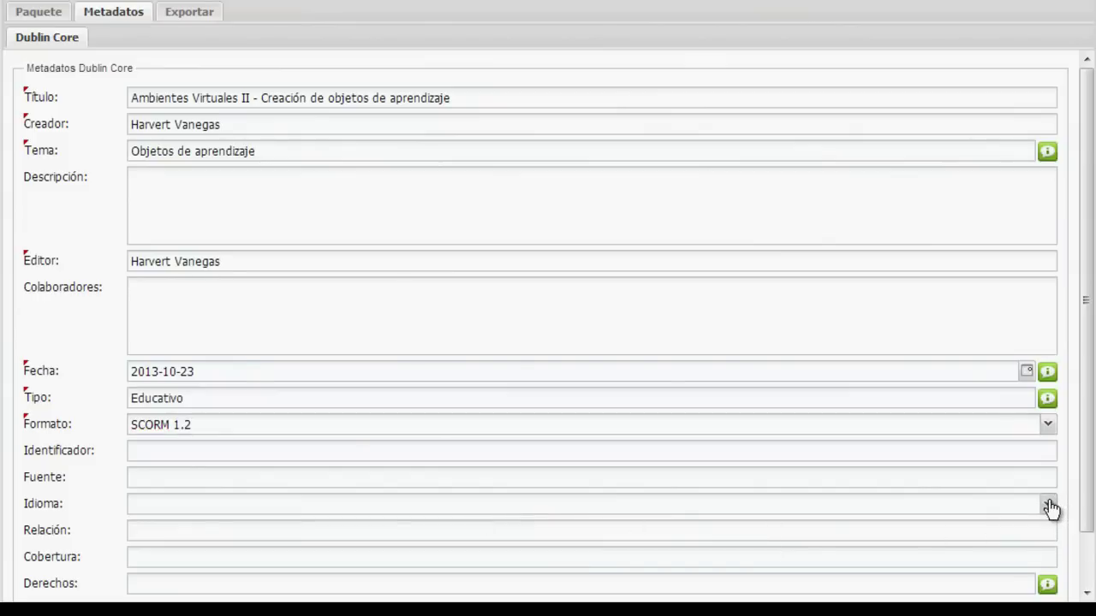
left_click(1048, 505)
left_click_drag(1046, 238, 1048, 284)
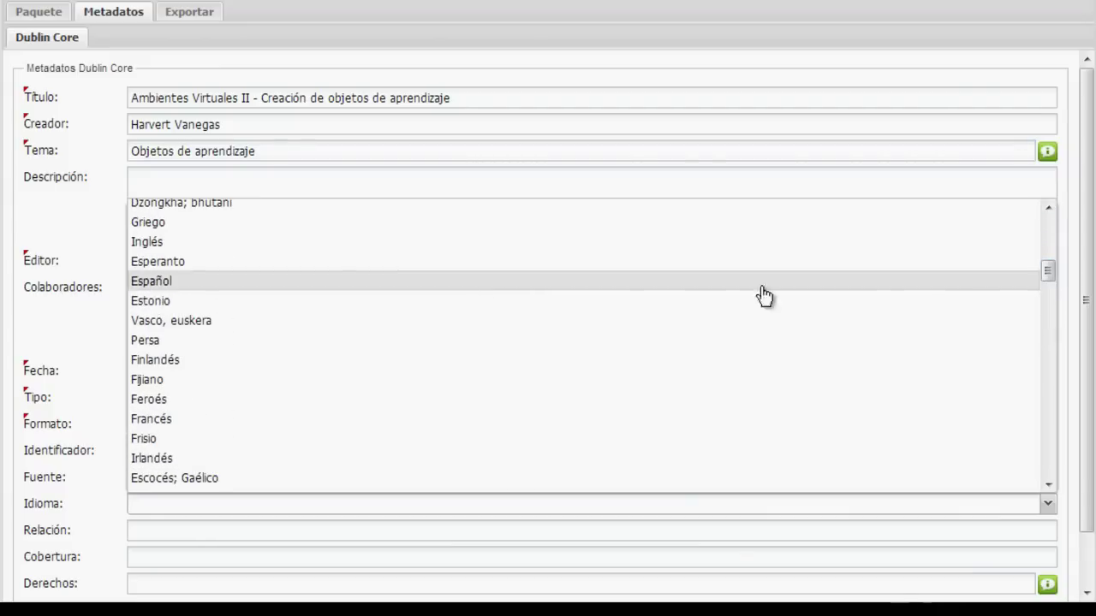
left_click(151, 282)
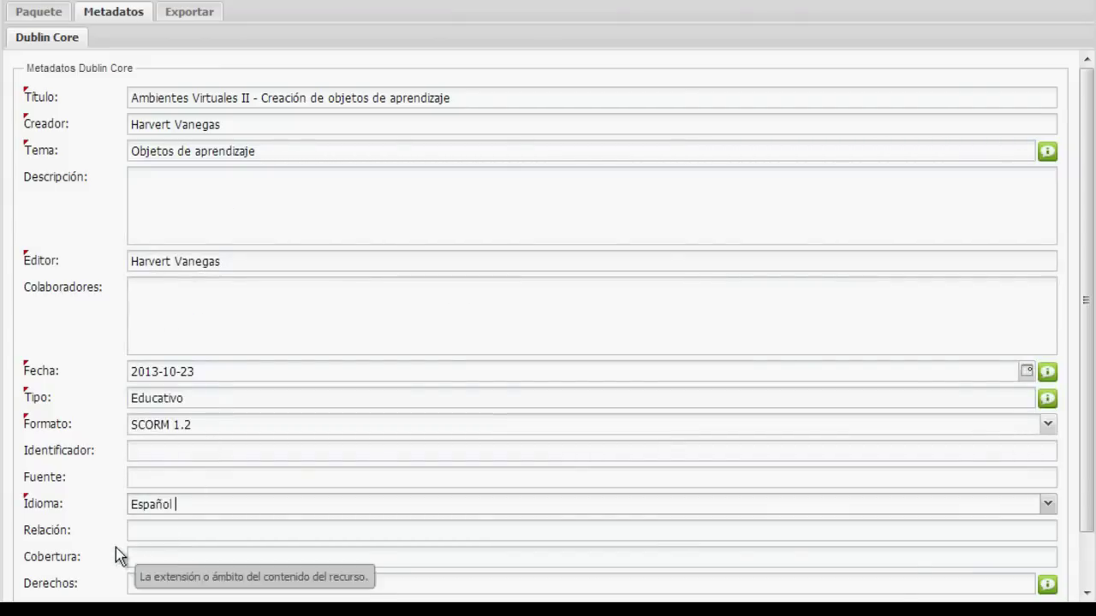
left_click_drag(1078, 464, 1089, 565)
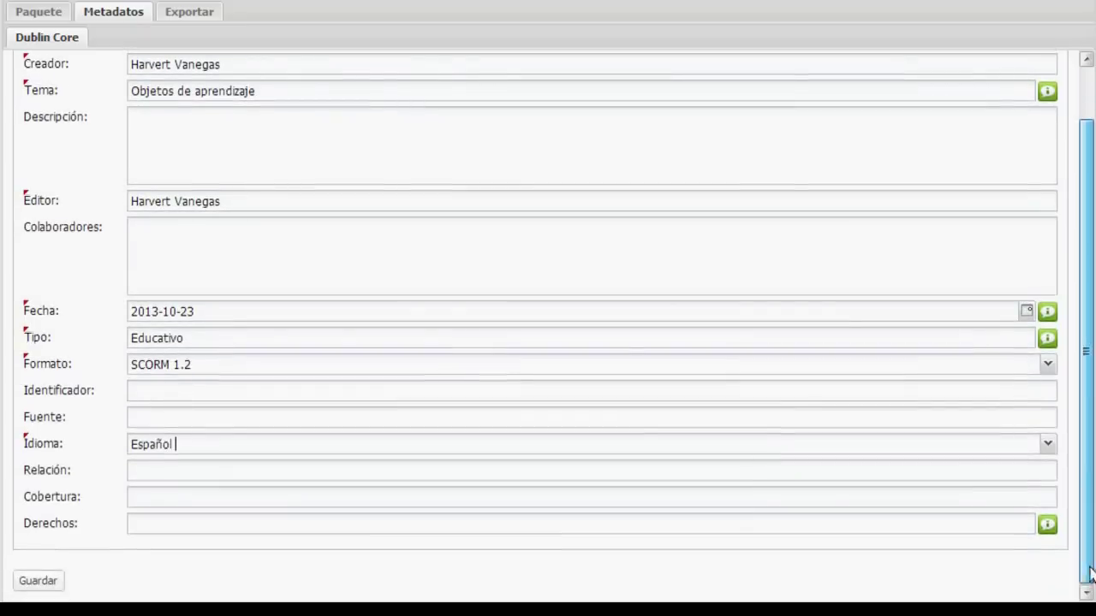
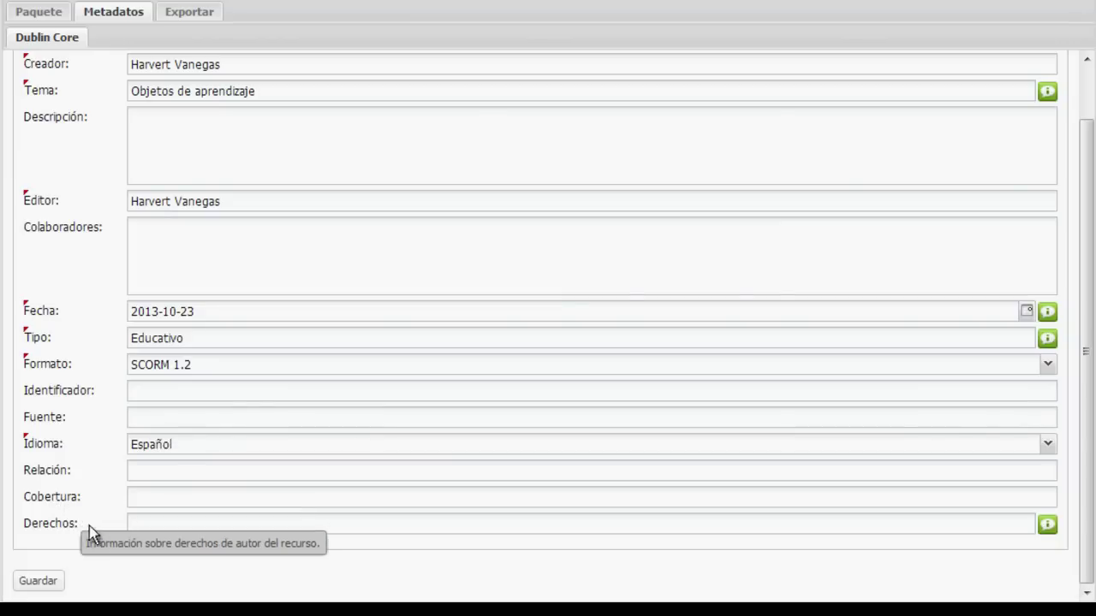
left_click(38, 581)
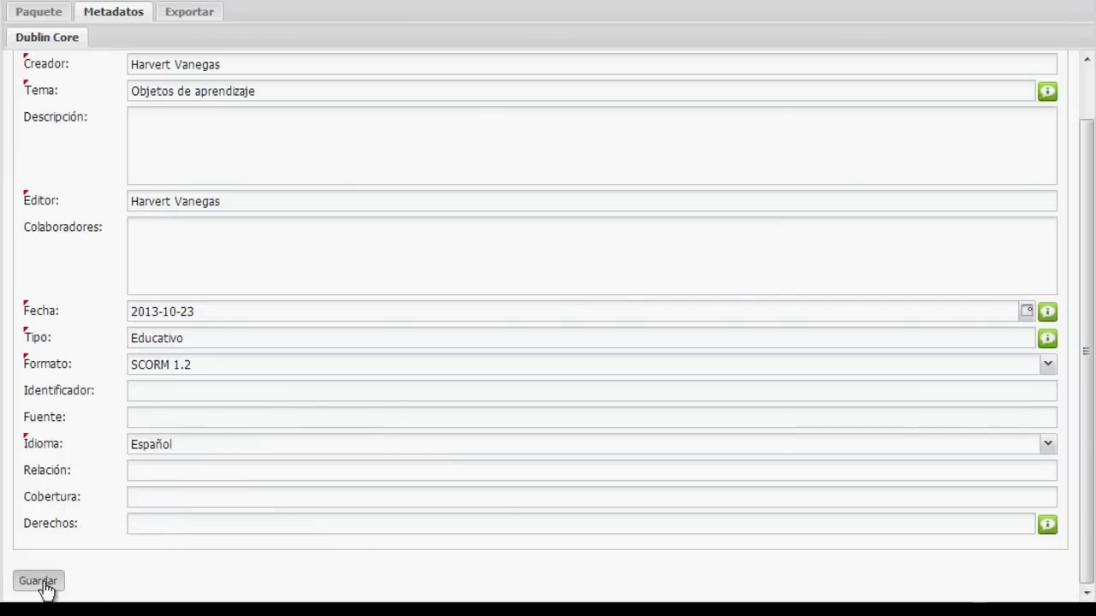
- Enable adding Anterior/Siguiente links within the SCOs in the SCORM 1.2 export options and save the settings
left_click(412, 312)
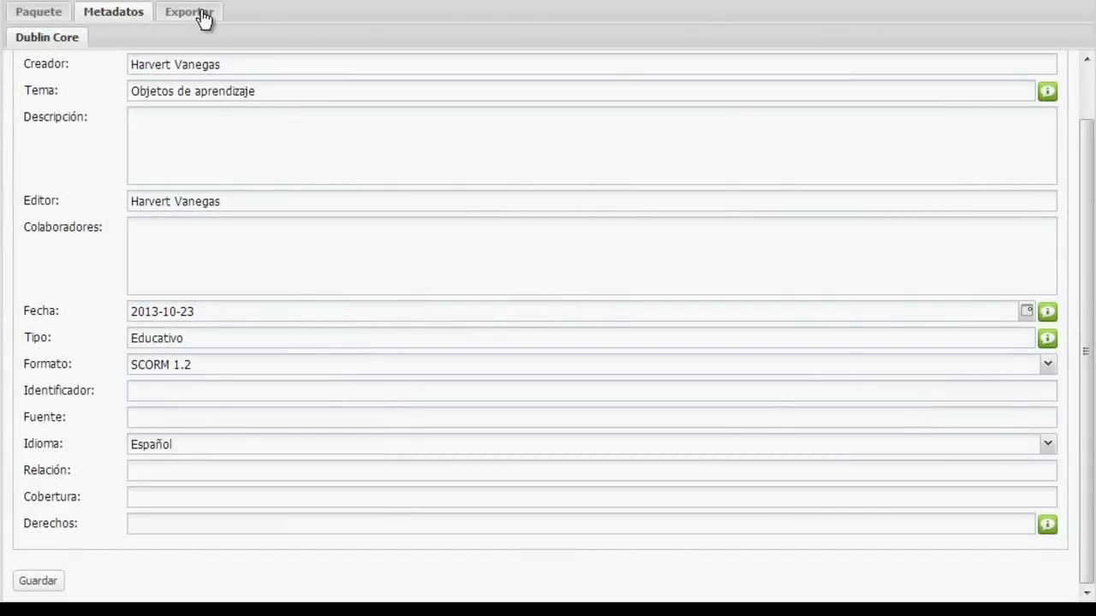
left_click(203, 19)
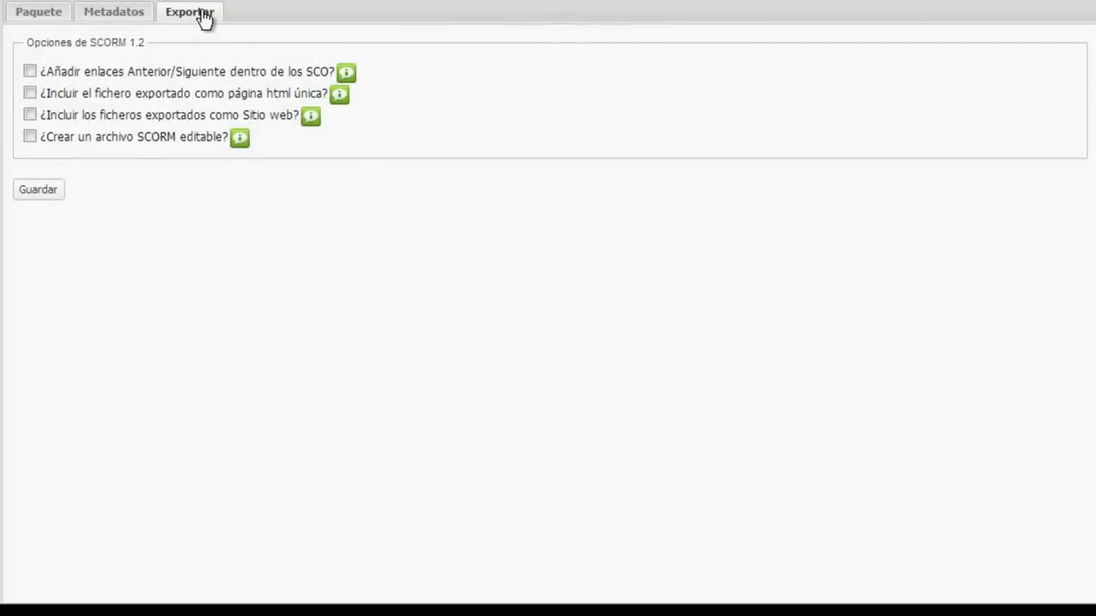
mouse_move(199, 68)
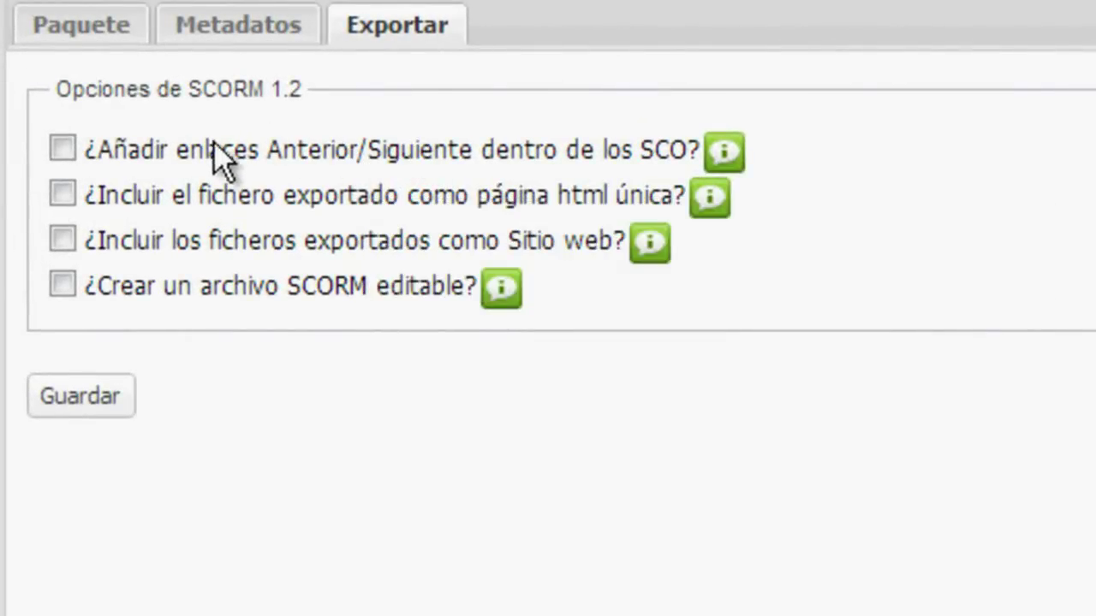
left_click(62, 150)
mouse_move(131, 197)
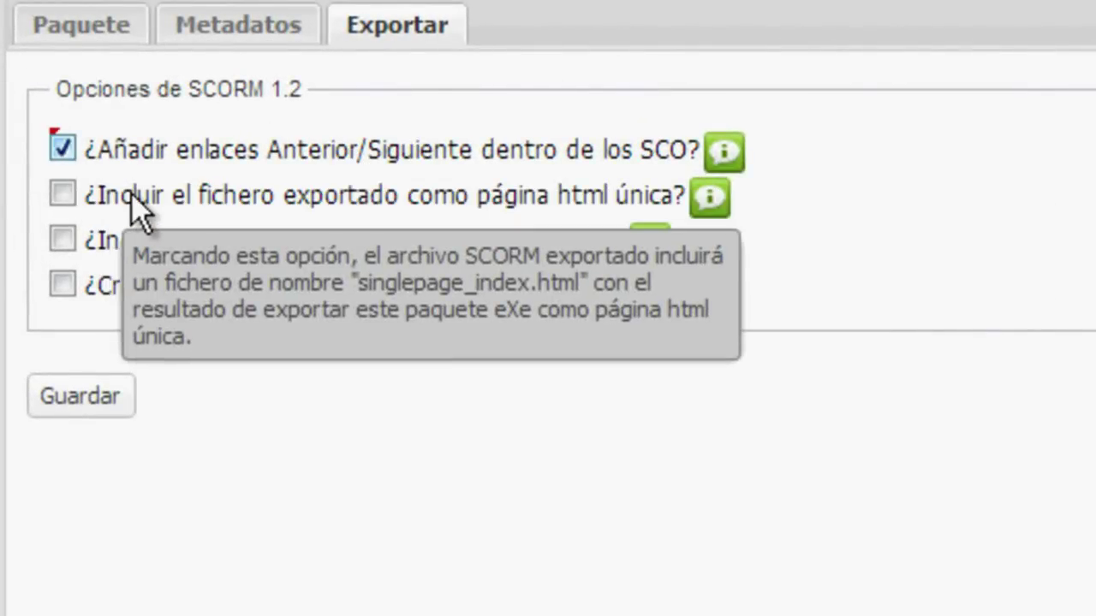
mouse_move(211, 240)
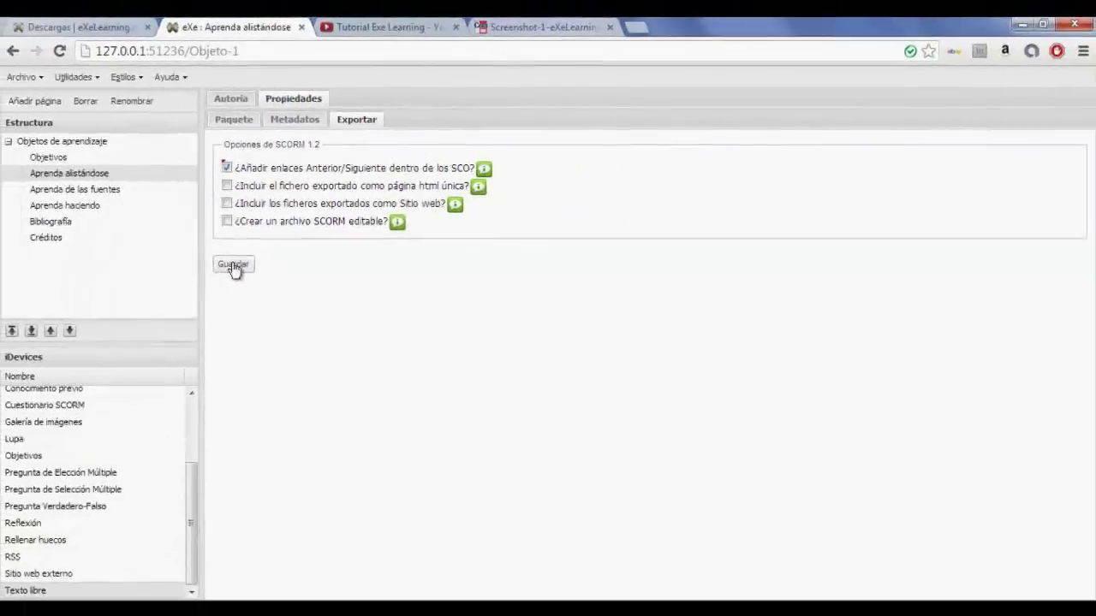
left_click(233, 265)
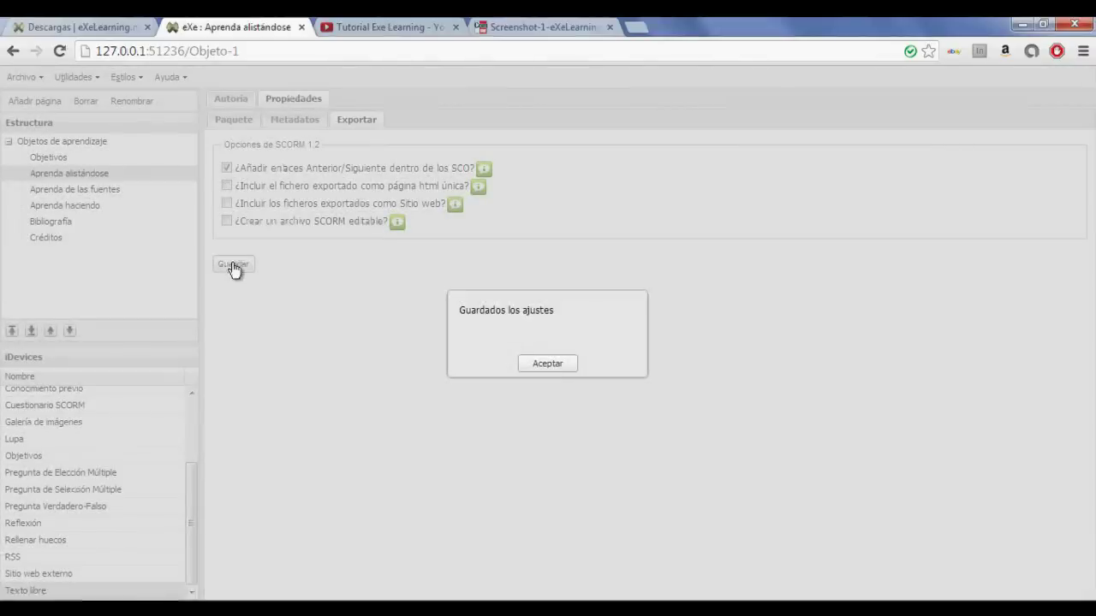
left_click(532, 365)
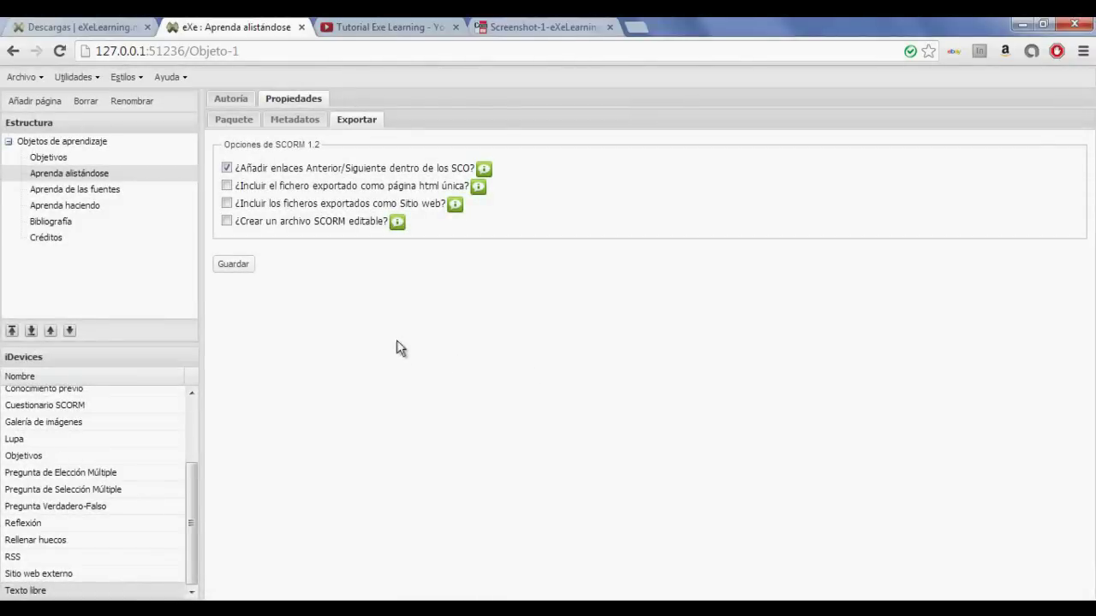
- Return to authoring the Aprenda alistándose page and save the learning object package
left_click(229, 101)
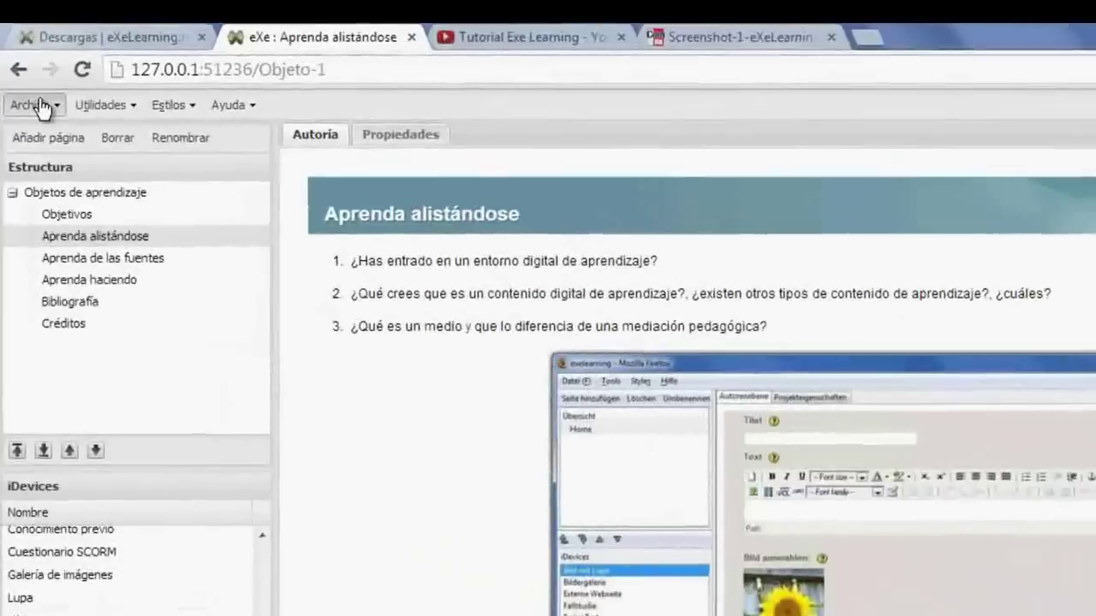
left_click(24, 76)
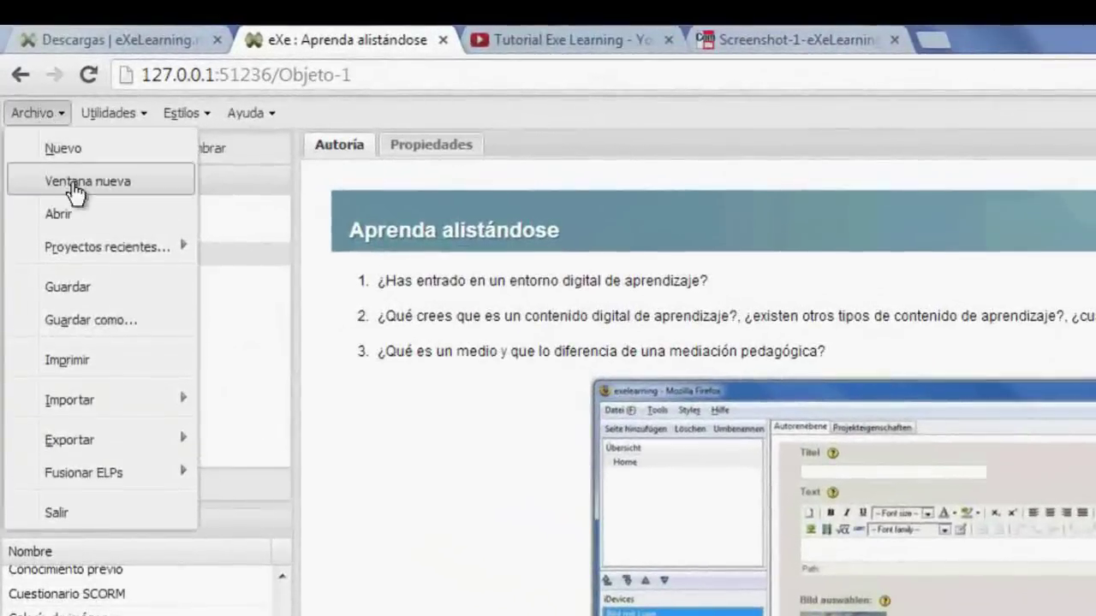
left_click(77, 291)
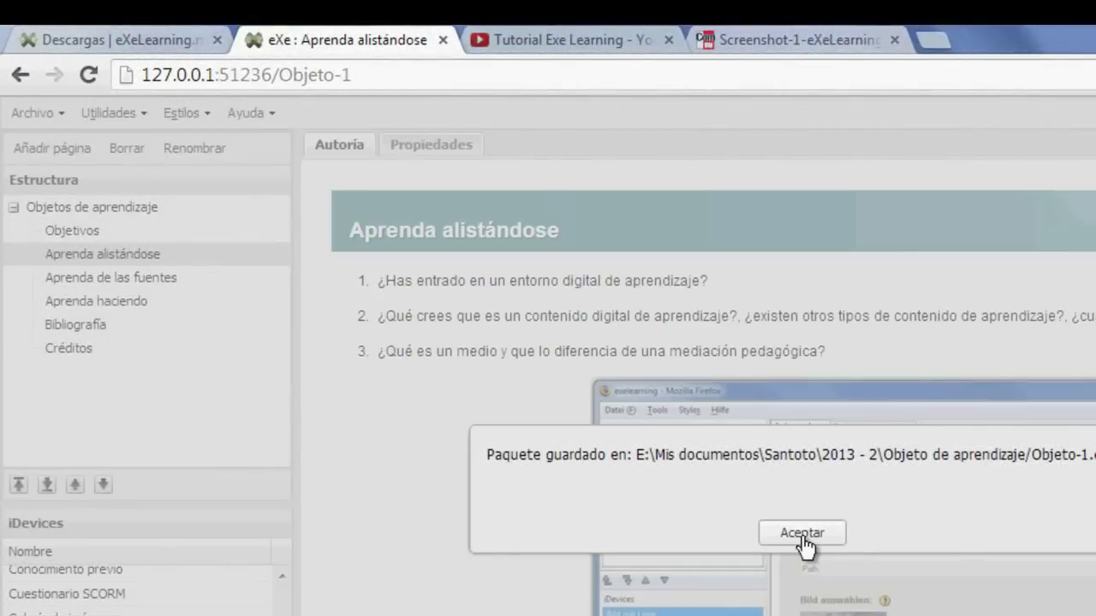
left_click(802, 533)
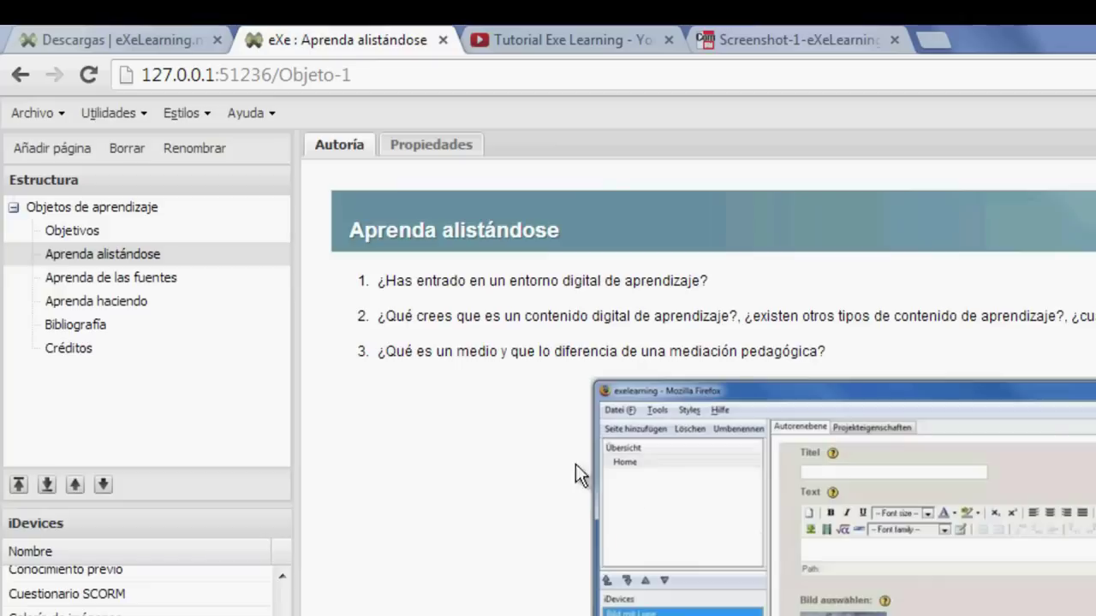
- Export the package as SCORM 1.2 to the Objeto de aprendizaje folder with the name "ambientes-virtuales-2-unidad-2"
left_click(55, 119)
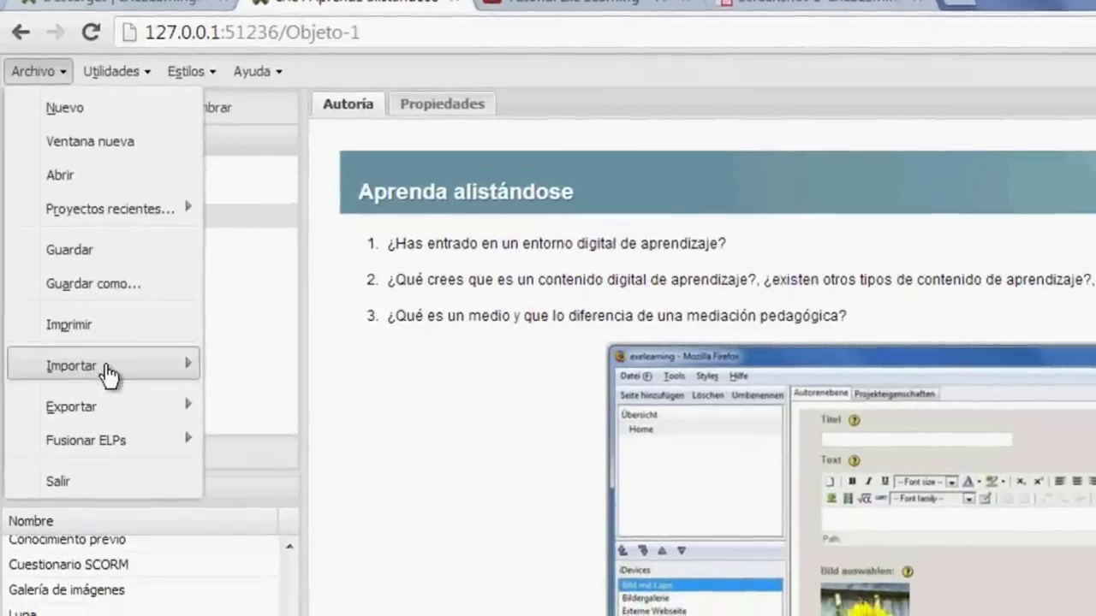
mouse_move(113, 443)
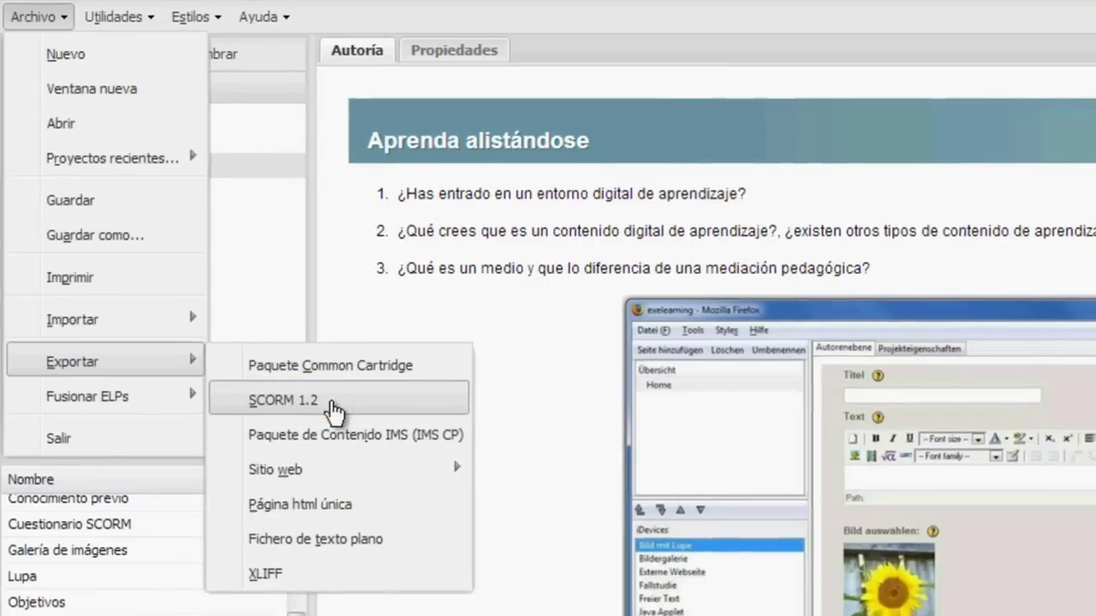
left_click(333, 407)
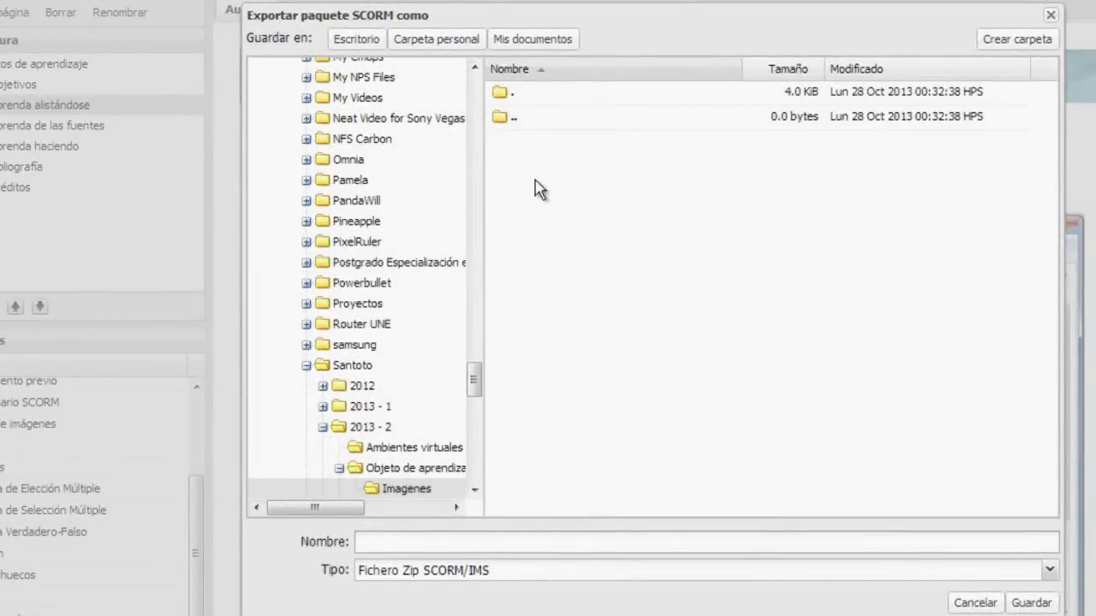
left_click(392, 475)
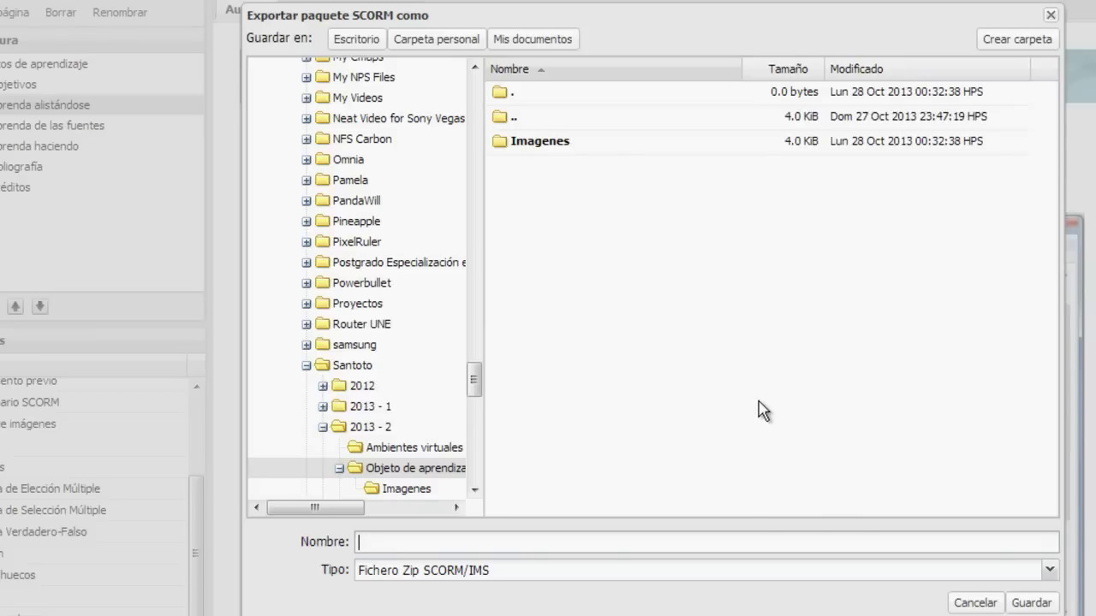
type("ambientes")
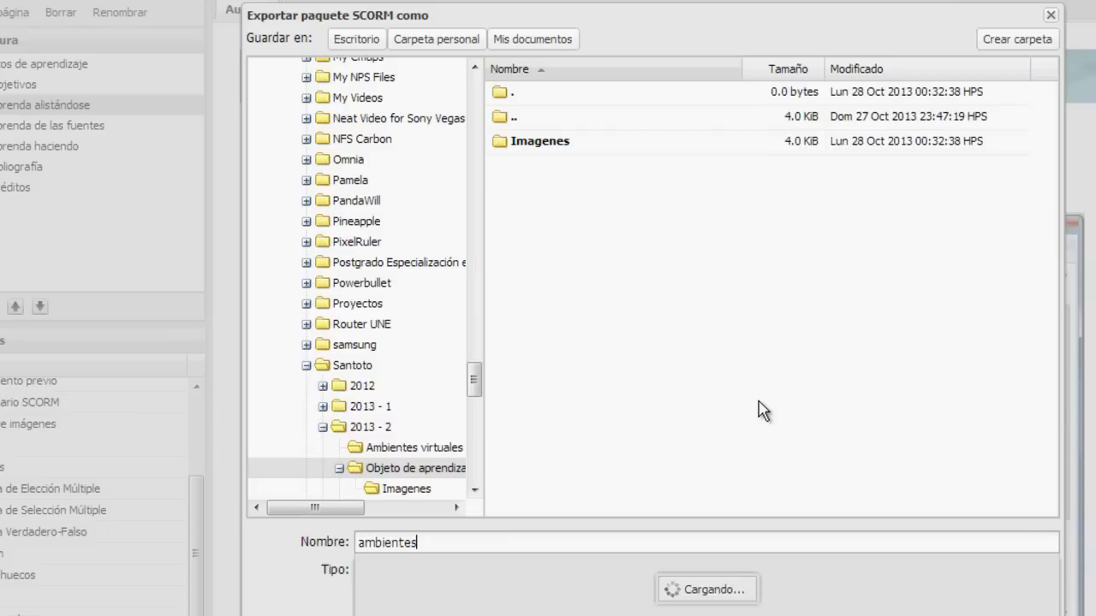
type("-")
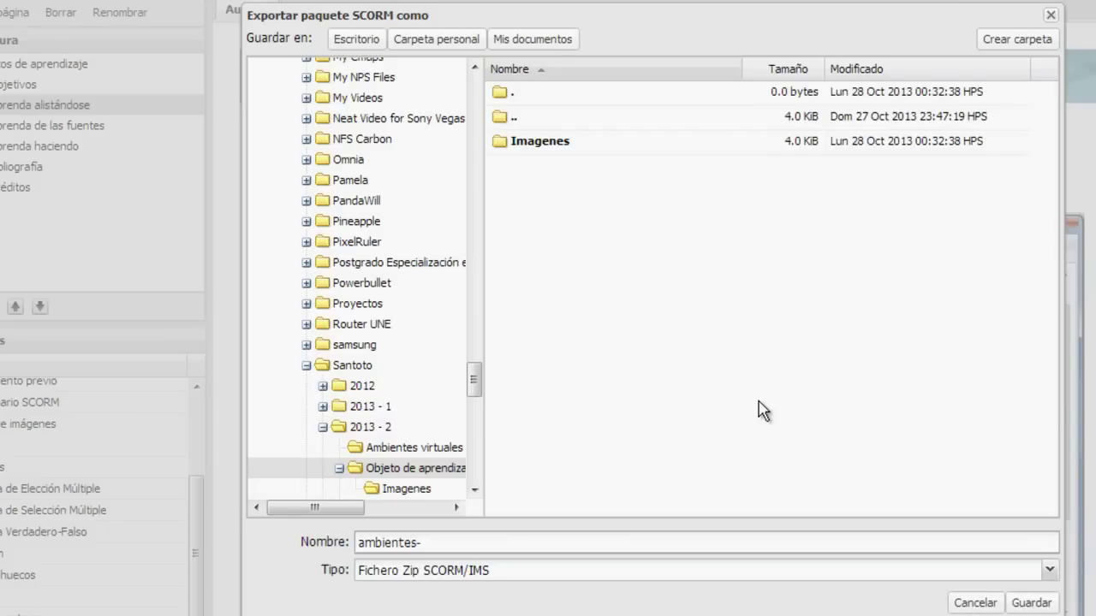
type("virtuales")
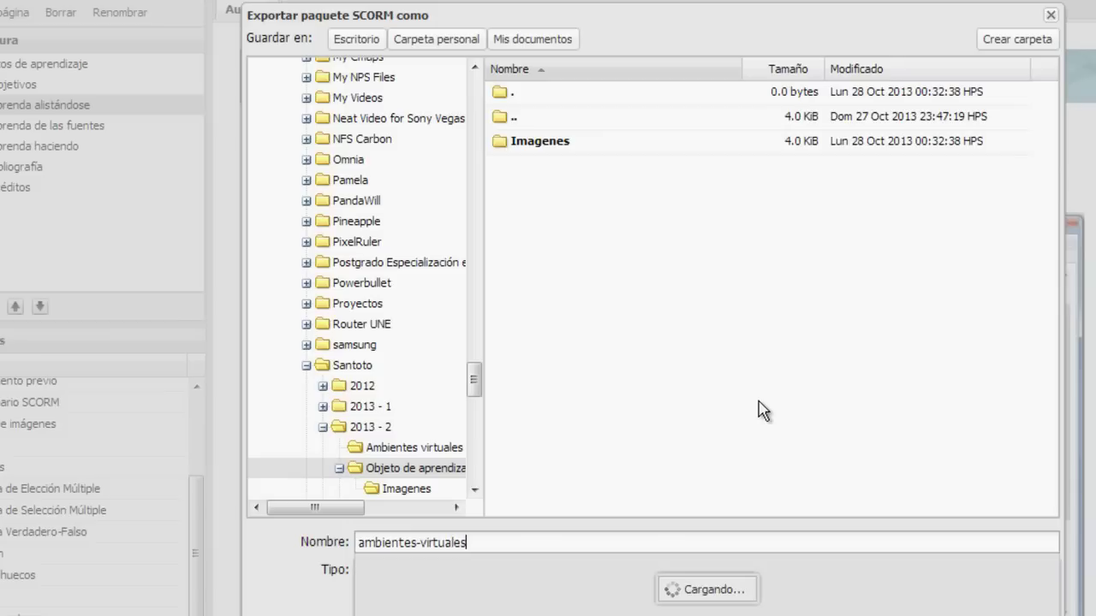
type("-")
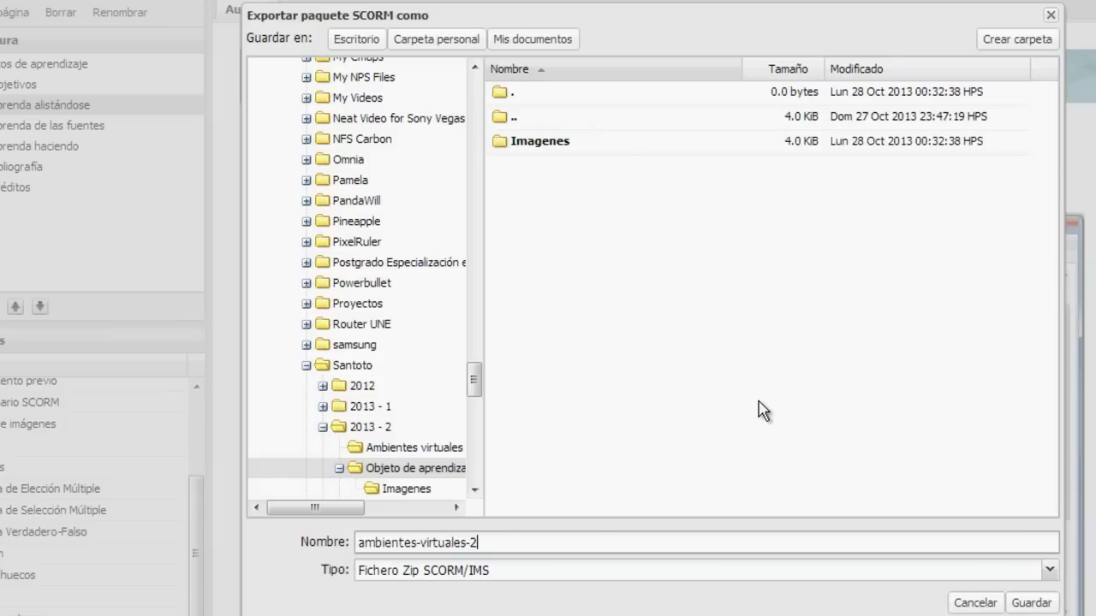
type("2-")
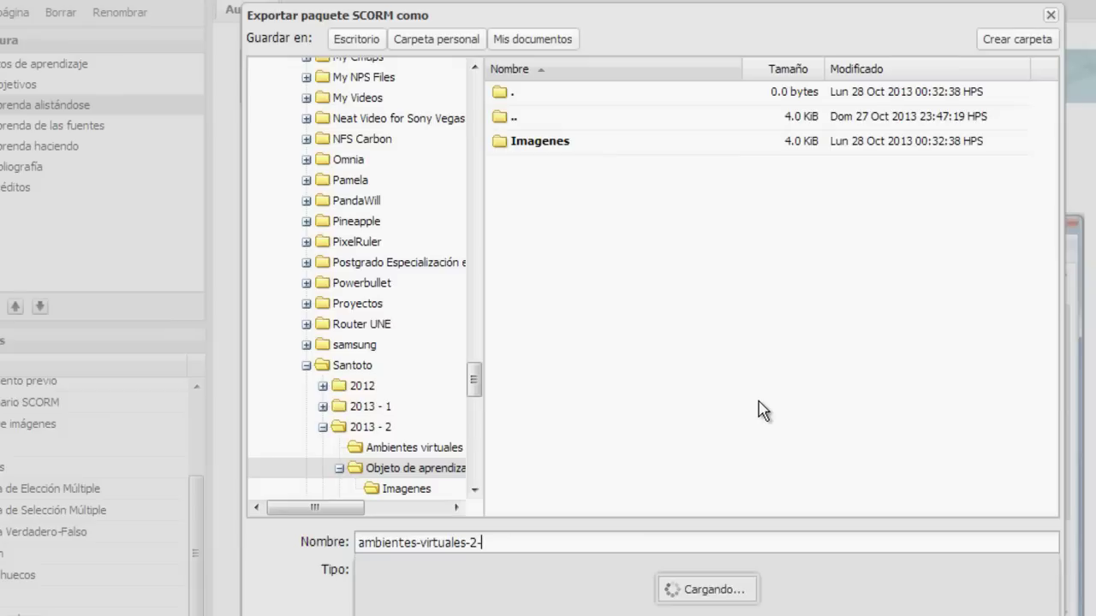
type("unidad")
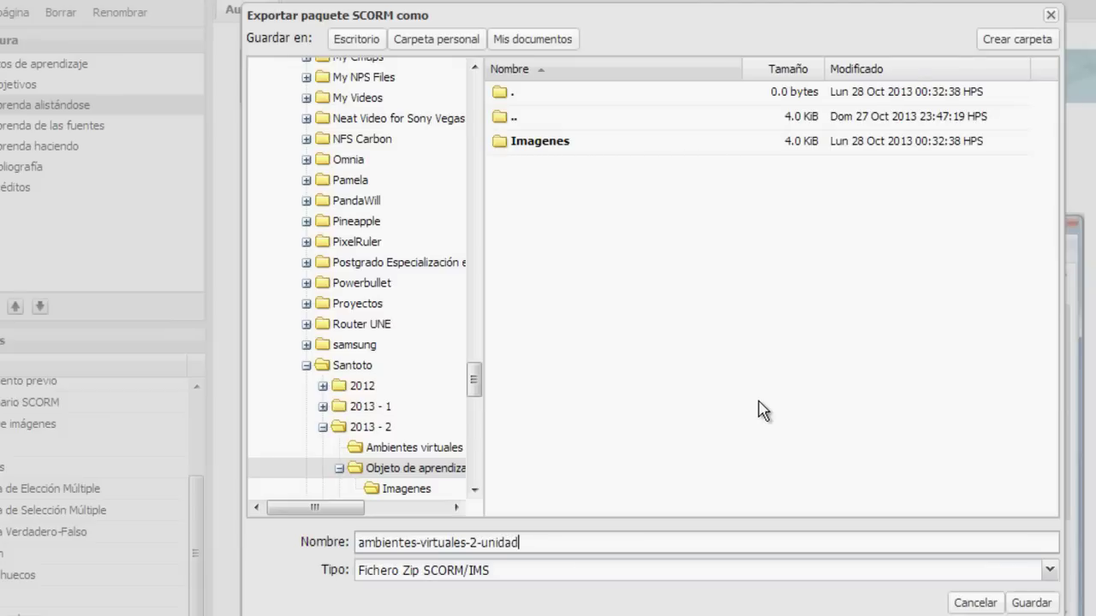
type("-2")
left_click(1032, 603)
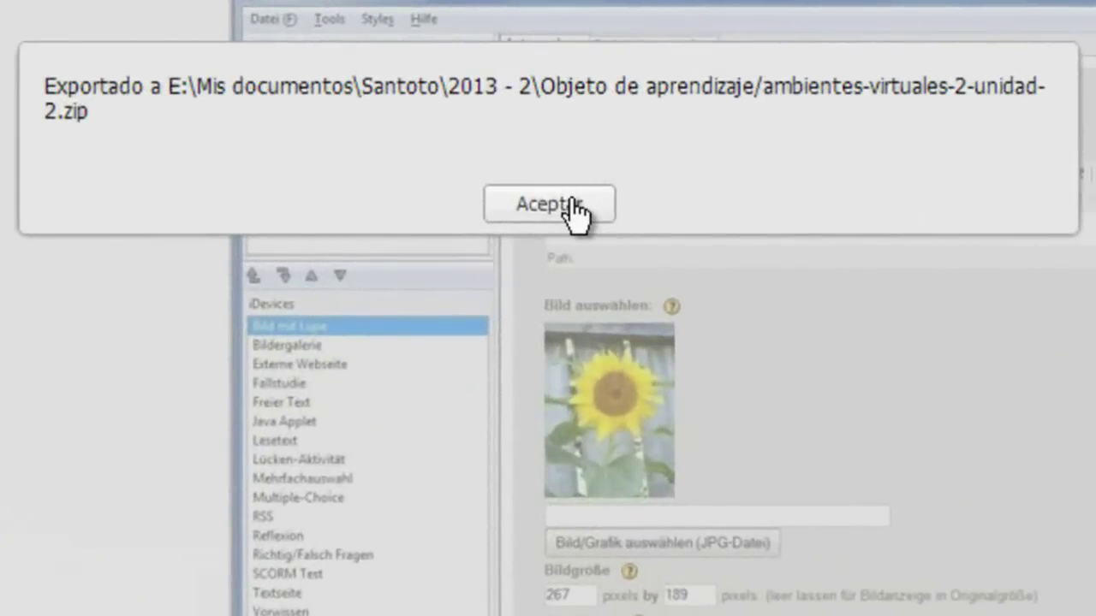
left_click(571, 210)
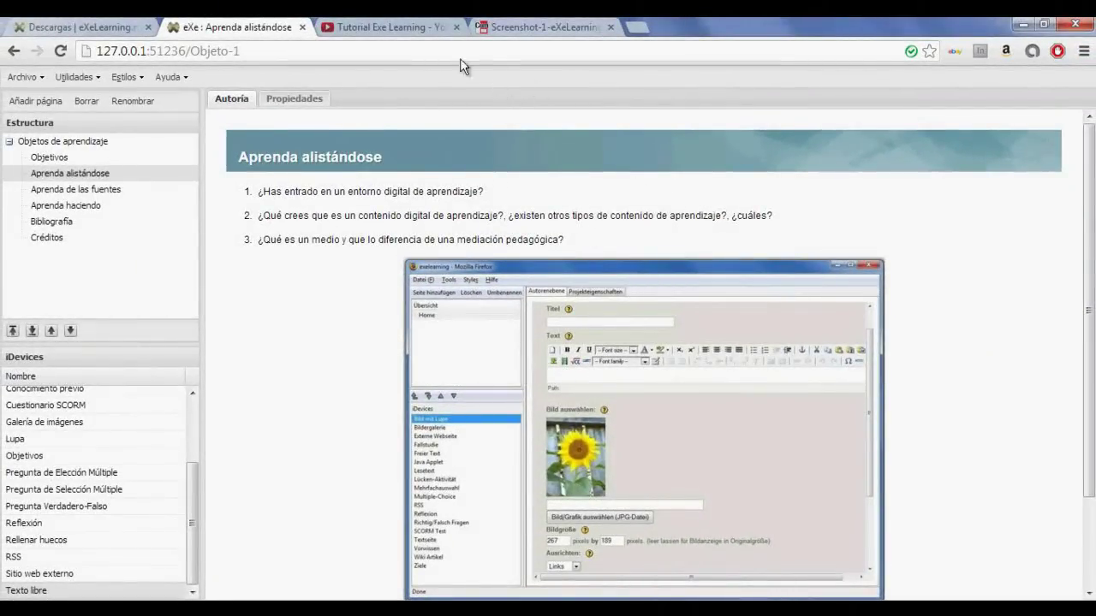
- Close the YouTube tutorial page and open diplomados.ustadistancia.edu.co in place of the eXeLearning screenshot image
left_click(414, 27)
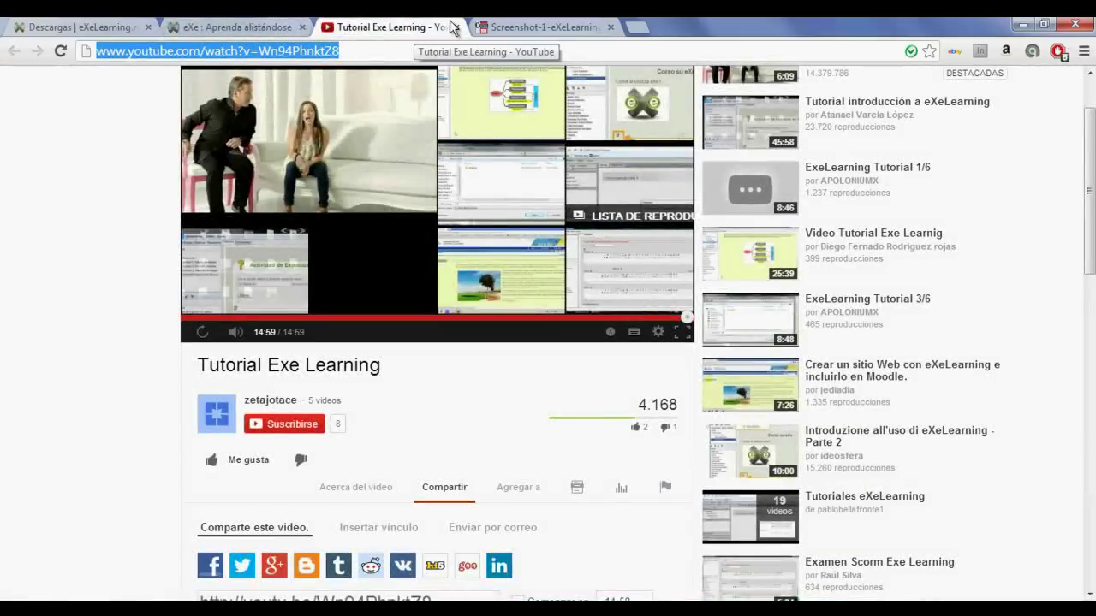
left_click(457, 27)
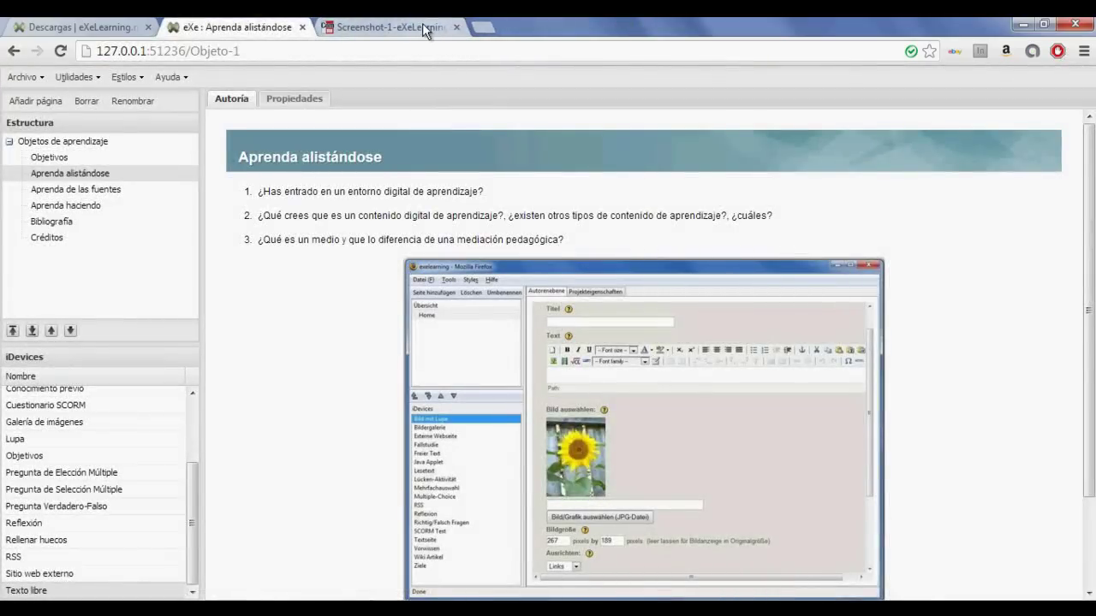
left_click(423, 29)
left_click(428, 51)
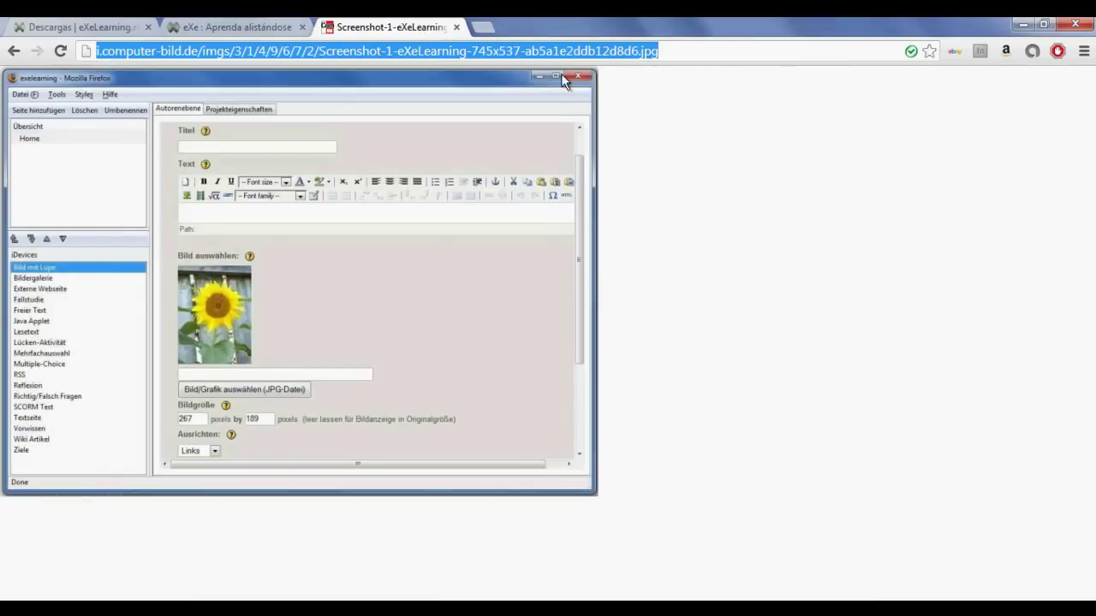
type("diplomados.ustadistancia.edu.co")
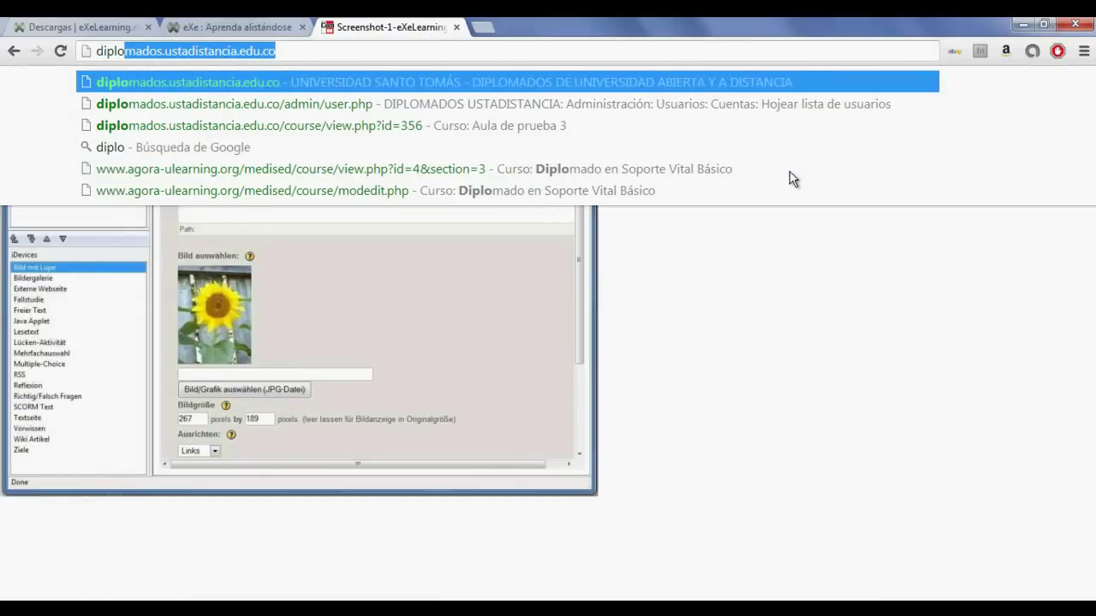
key("Return")
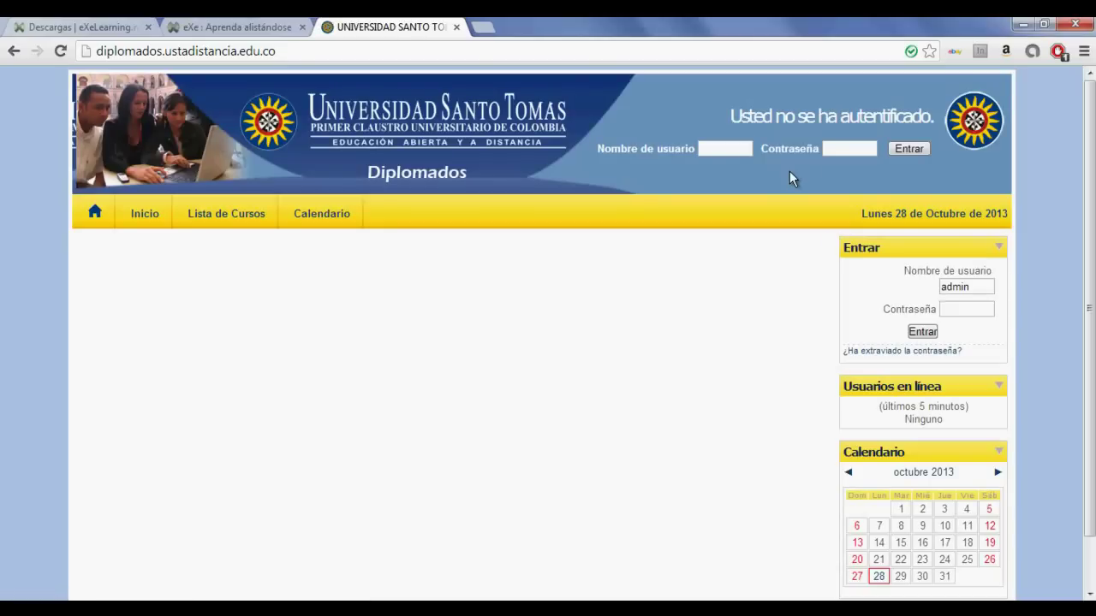
- Log in to the Diplomados site with the account's user name and password, and activate editing in the Aula-P7 course
left_click(711, 147)
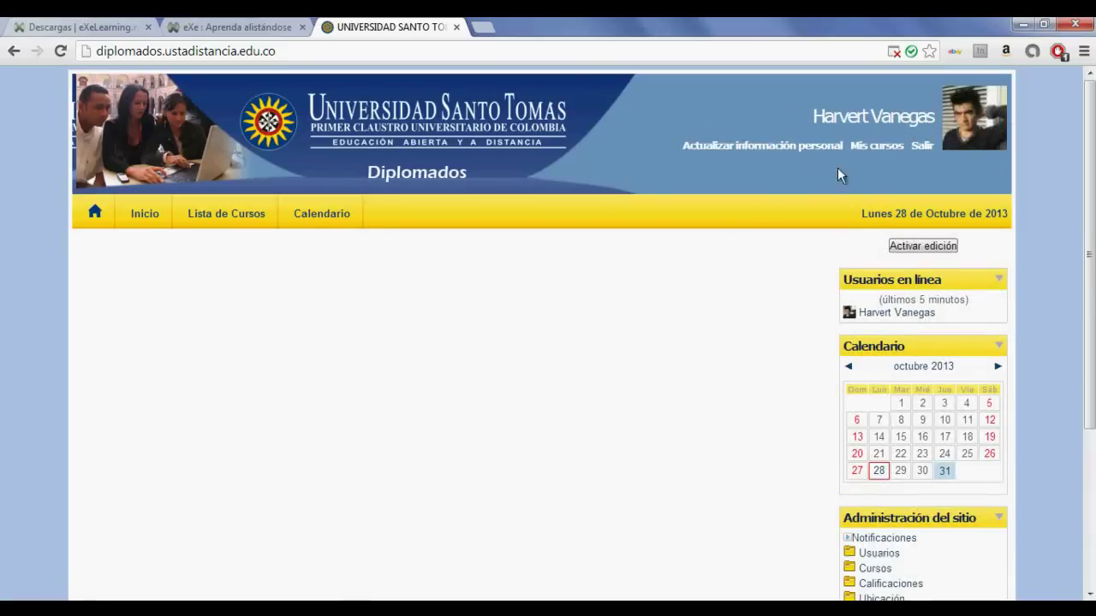
left_click(255, 320)
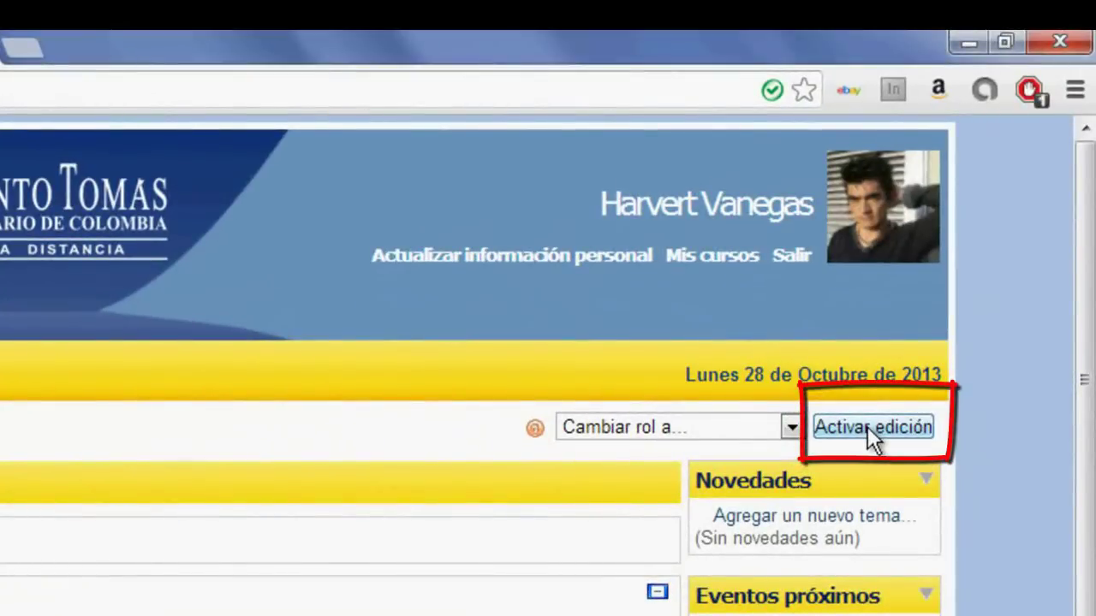
left_click(867, 426)
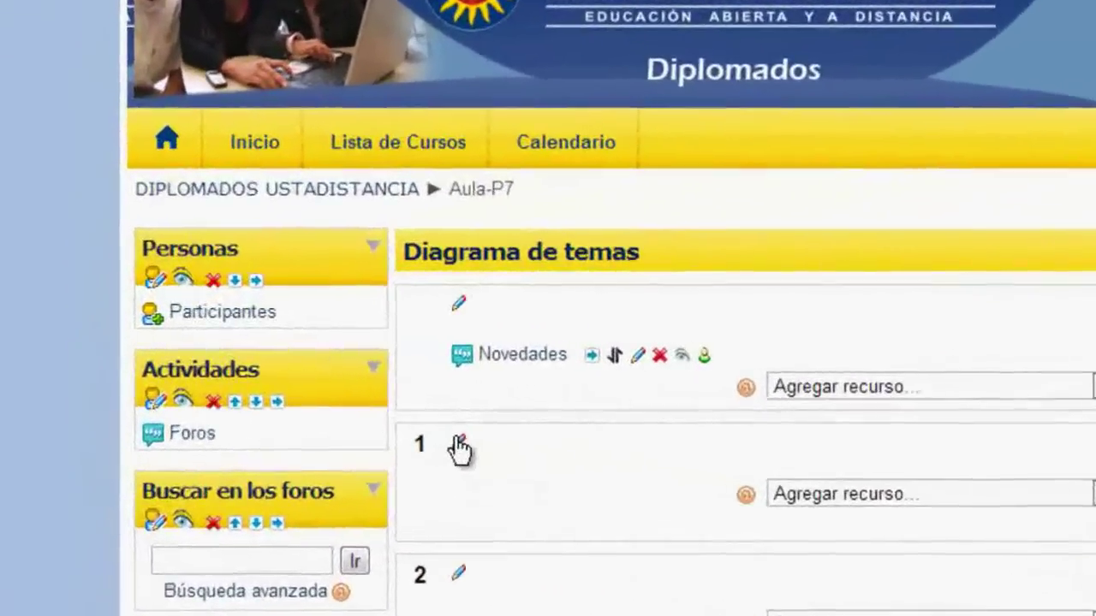
- Enter the author's full name as the summary of topic 1 in the course and save the changes
left_click(261, 385)
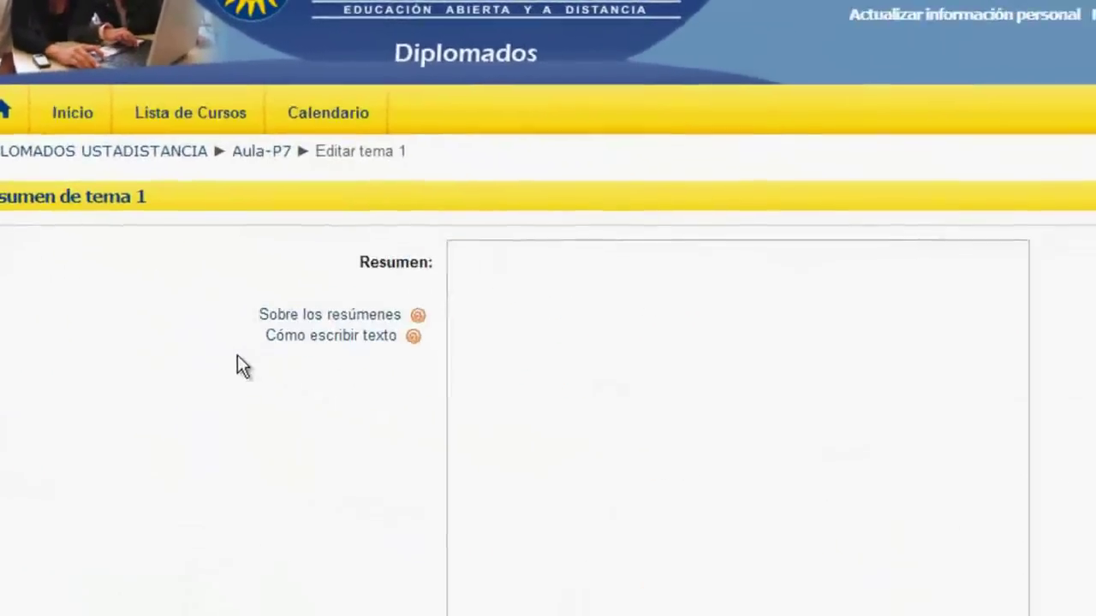
left_click(513, 350)
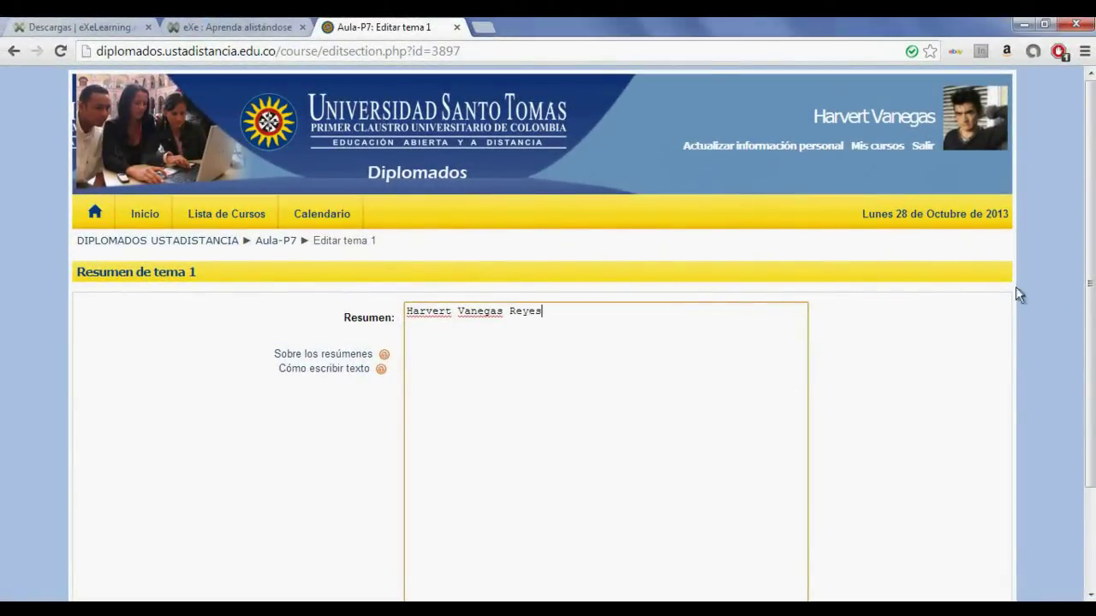
left_click_drag(1085, 280, 1085, 364)
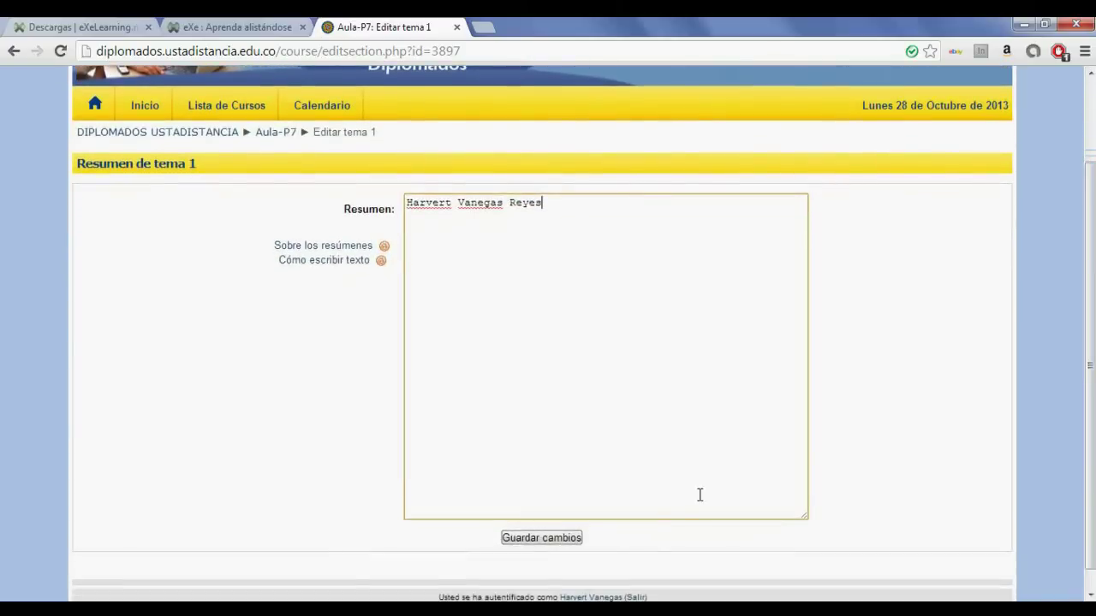
left_click(566, 539)
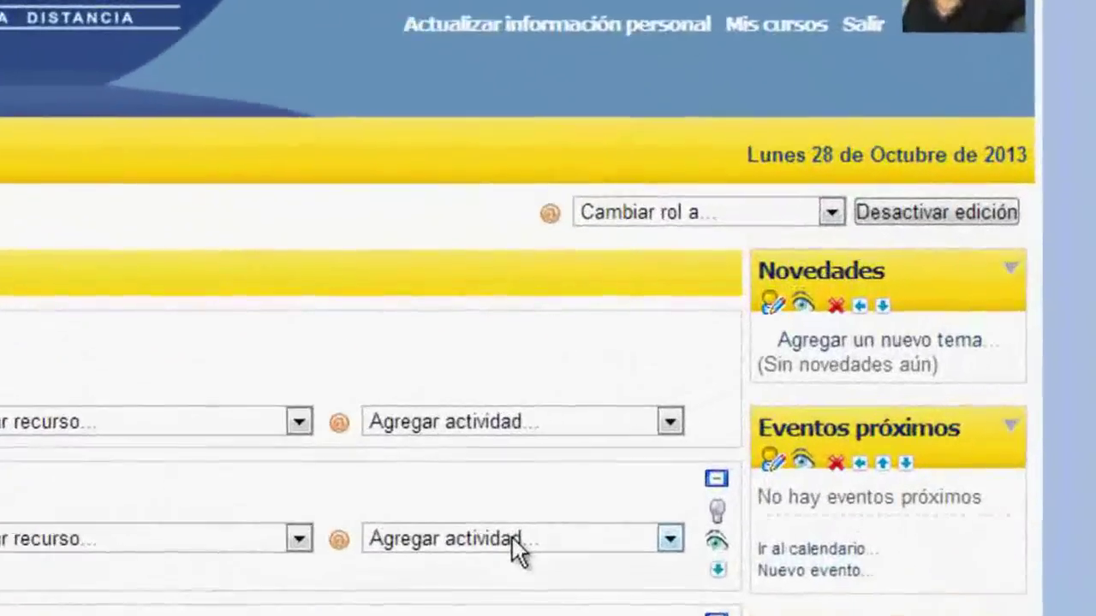
- Add a SCORM activity to topic 1 of the course and name it "Unidad 2"
left_click(939, 361)
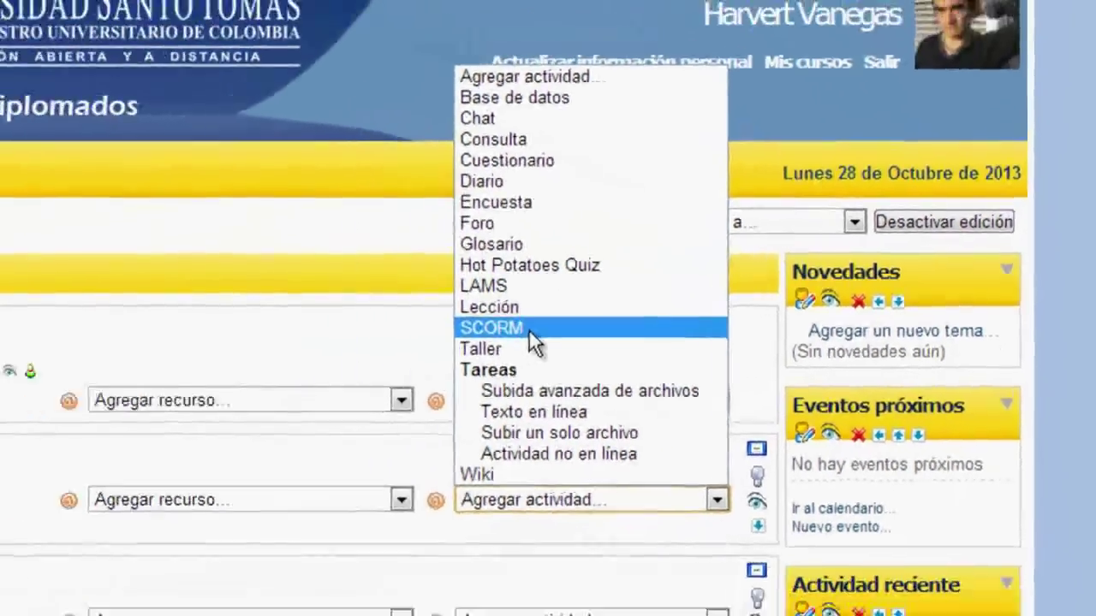
left_click(392, 344)
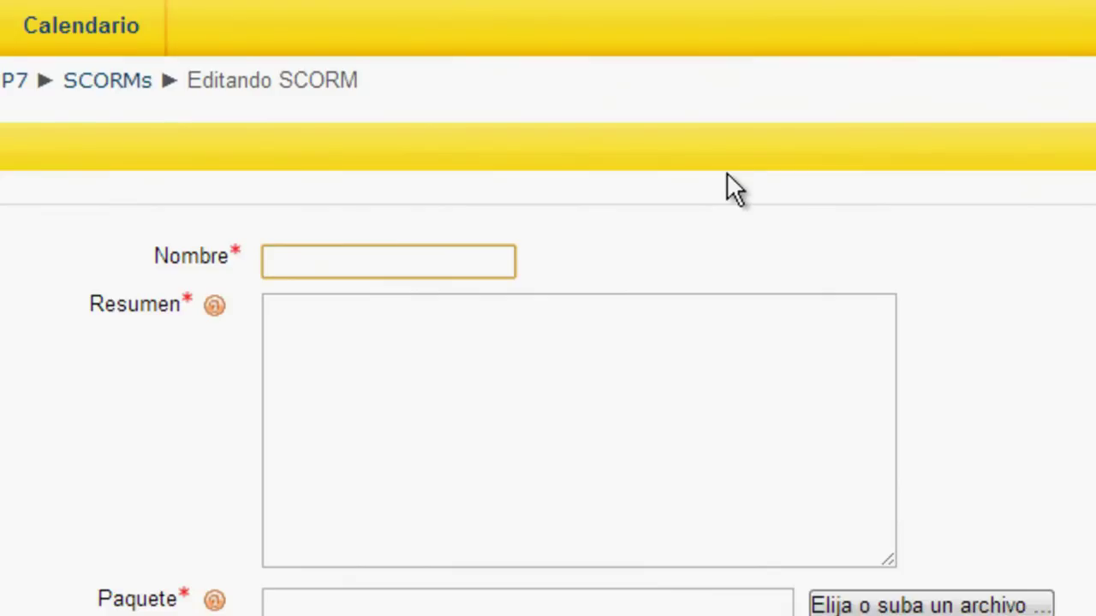
type("Unidad 2")
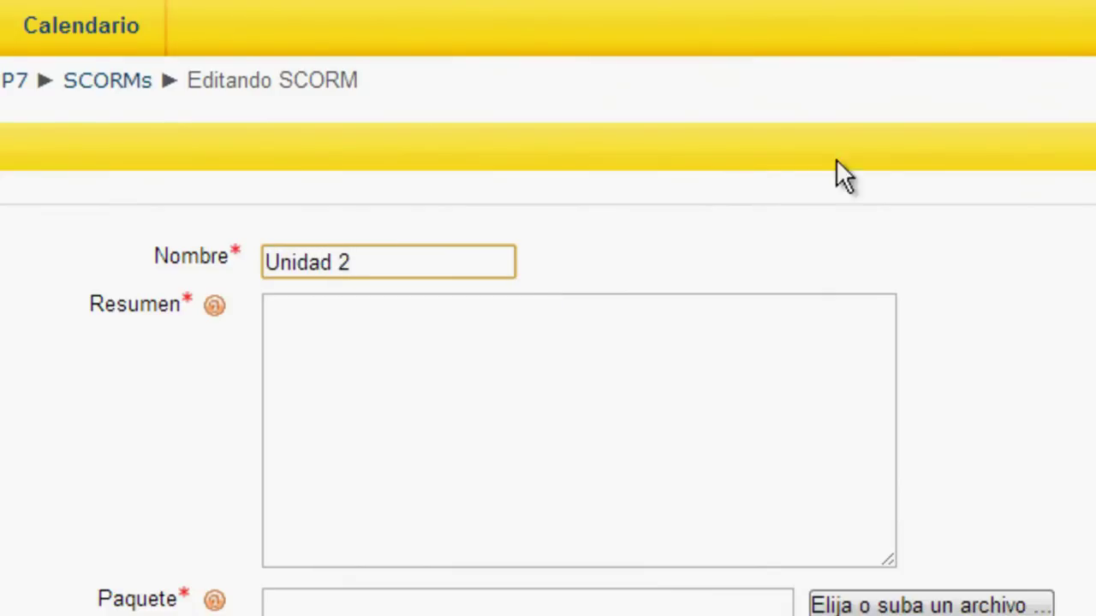
- Copy the three heading lines of eXeLearning's Objetos de aprendizaje page, from "Ambientes Virtuales II" to "Guía de autoaprendizaje", into the SCORM activity's summary
left_click(826, 356)
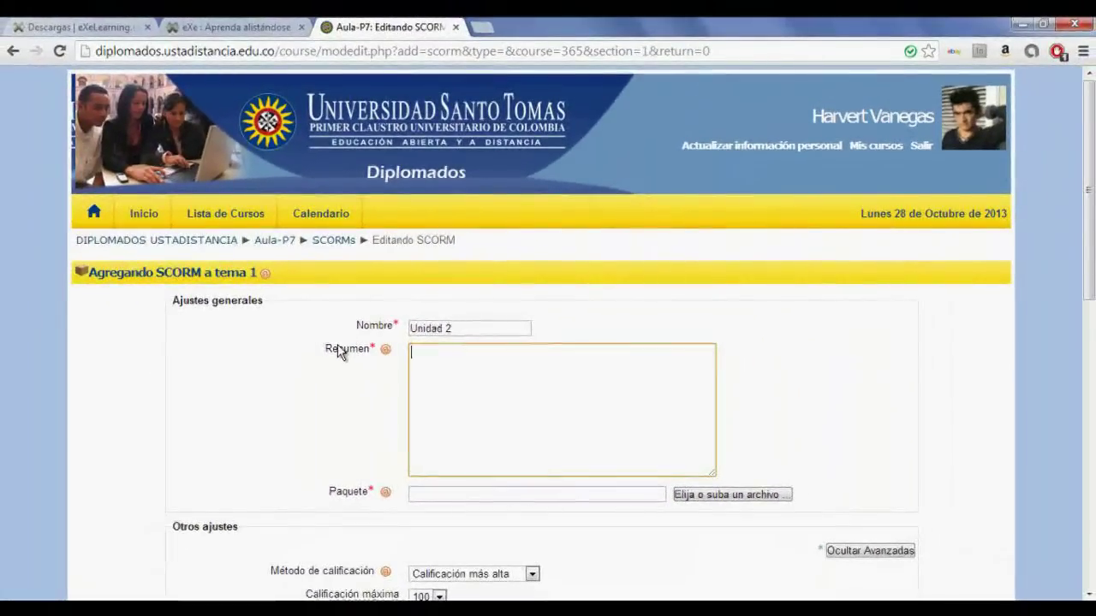
left_click(222, 27)
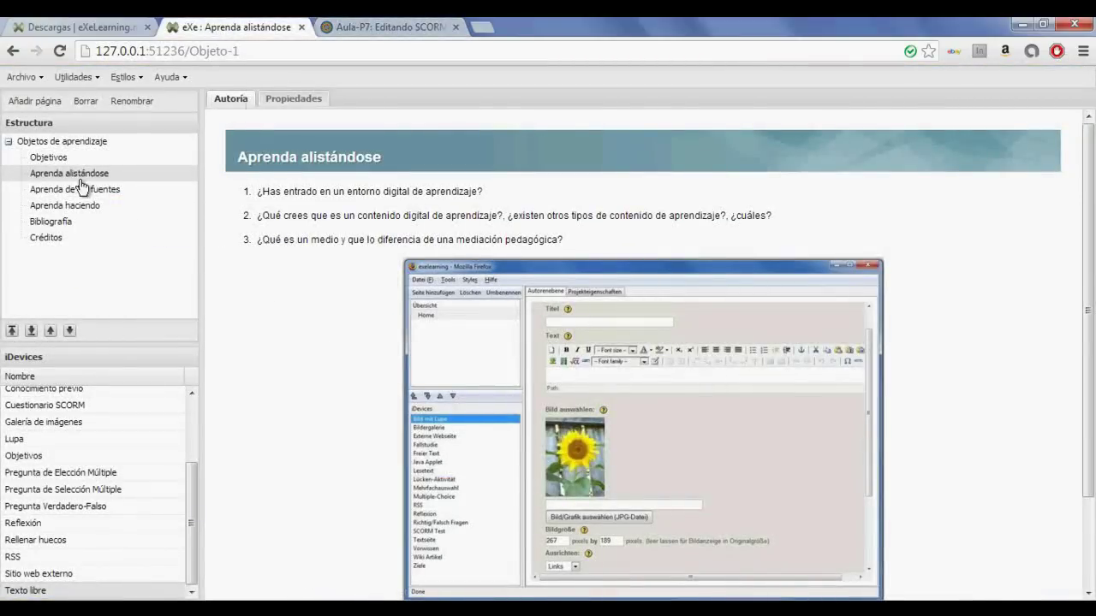
left_click(53, 144)
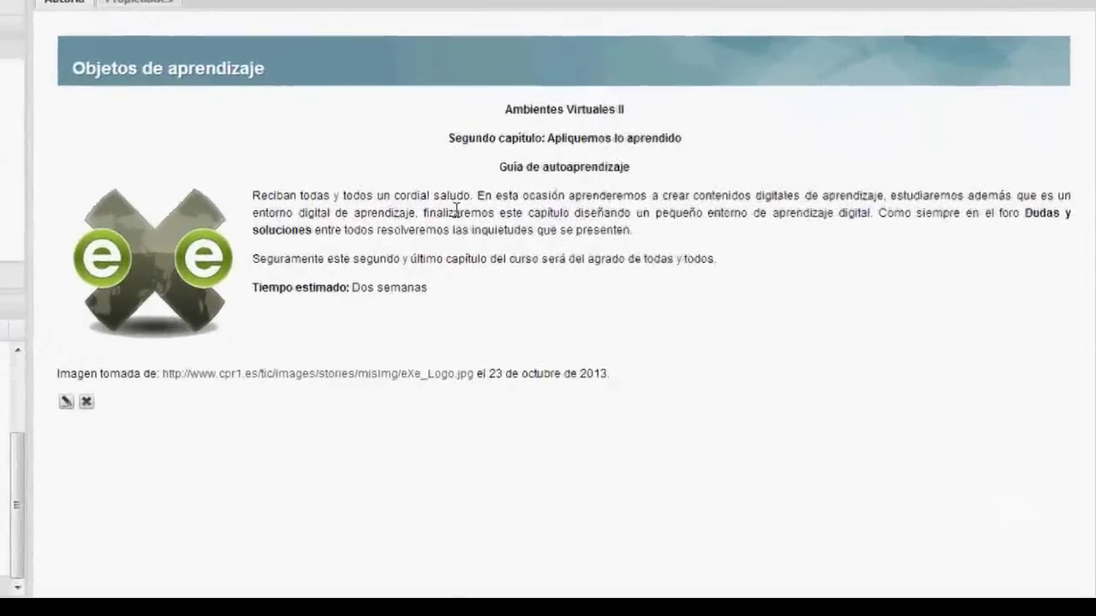
left_click_drag(503, 108, 651, 167)
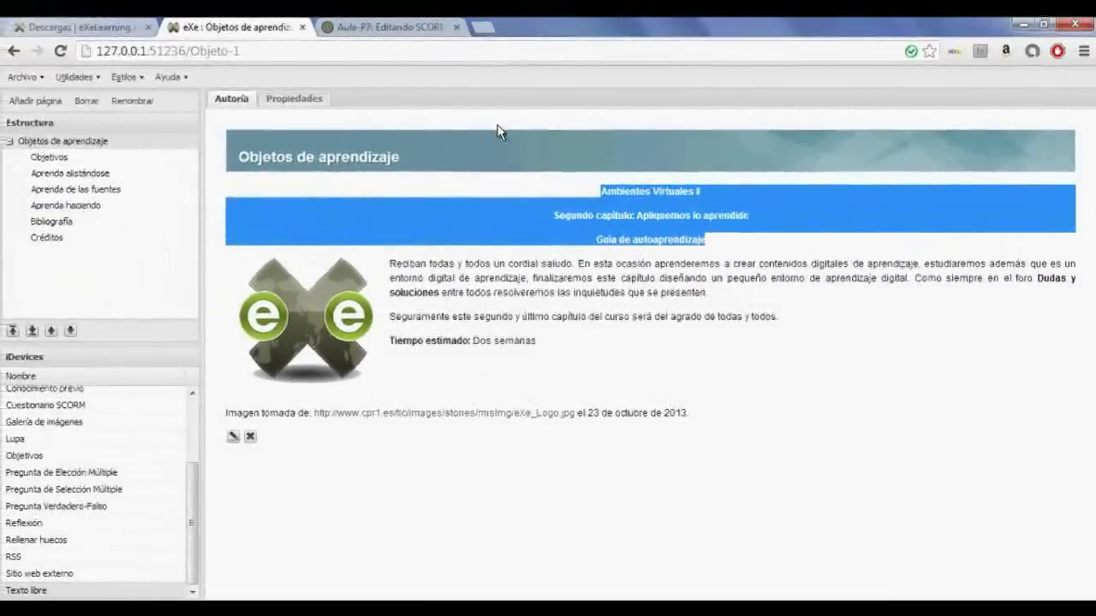
left_click(385, 27)
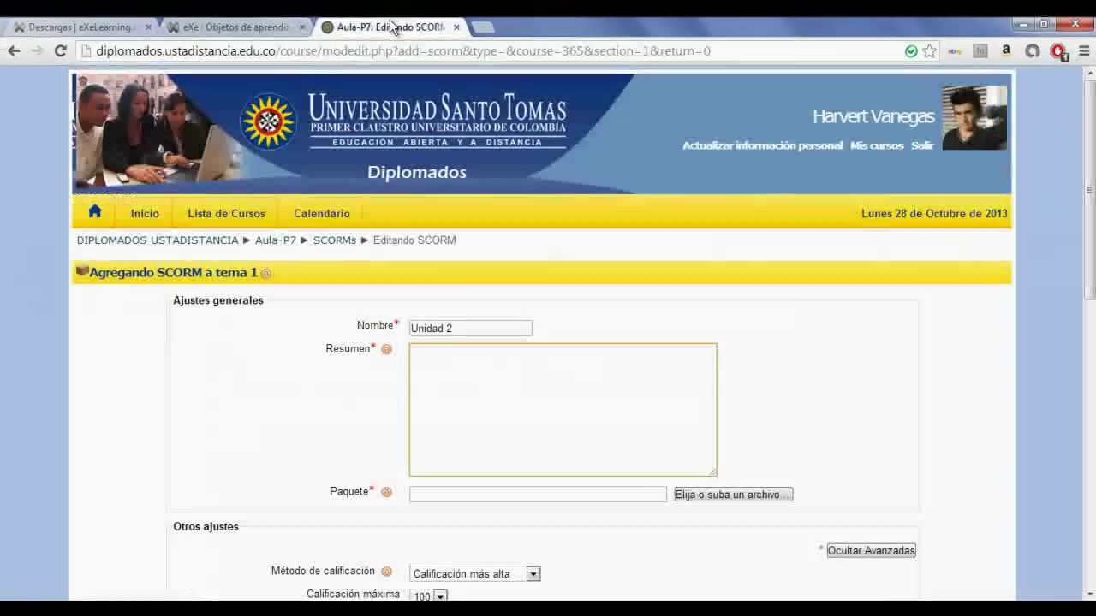
type("Ambientes Virtuales II  Segundo capitulo: Apliquemos lo aprendido  Guía de autoaprendizaje")
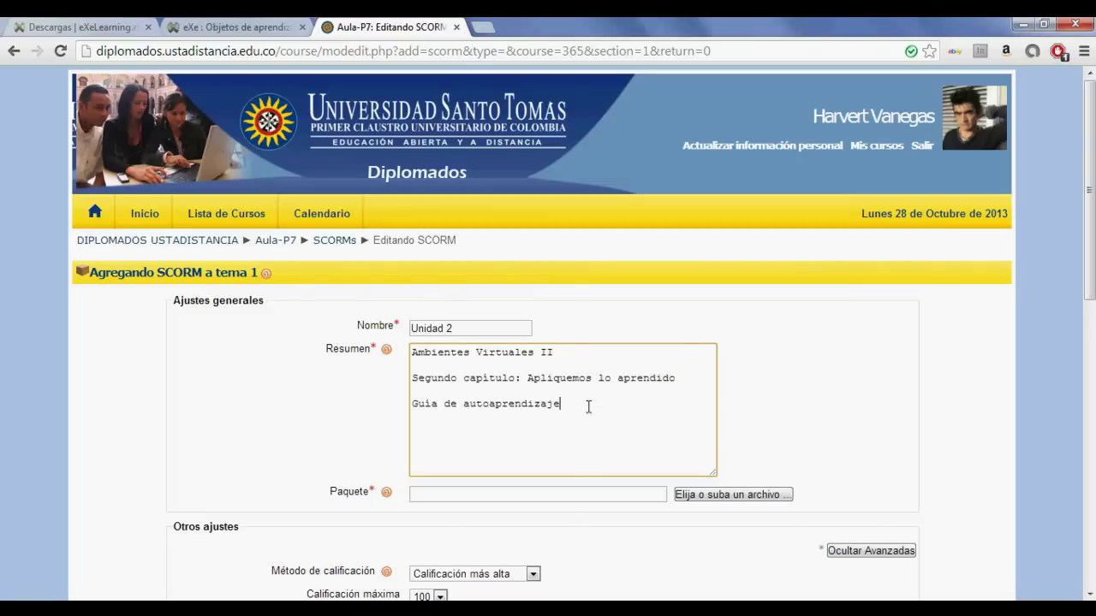
- Add the page's welcome paragraphs and the "Tiempo estimado: Dos semanas" line below the headings in the summary, separated by a blank line
key("Return")
key("Return")
left_click(251, 26)
left_click_drag(390, 268, 539, 341)
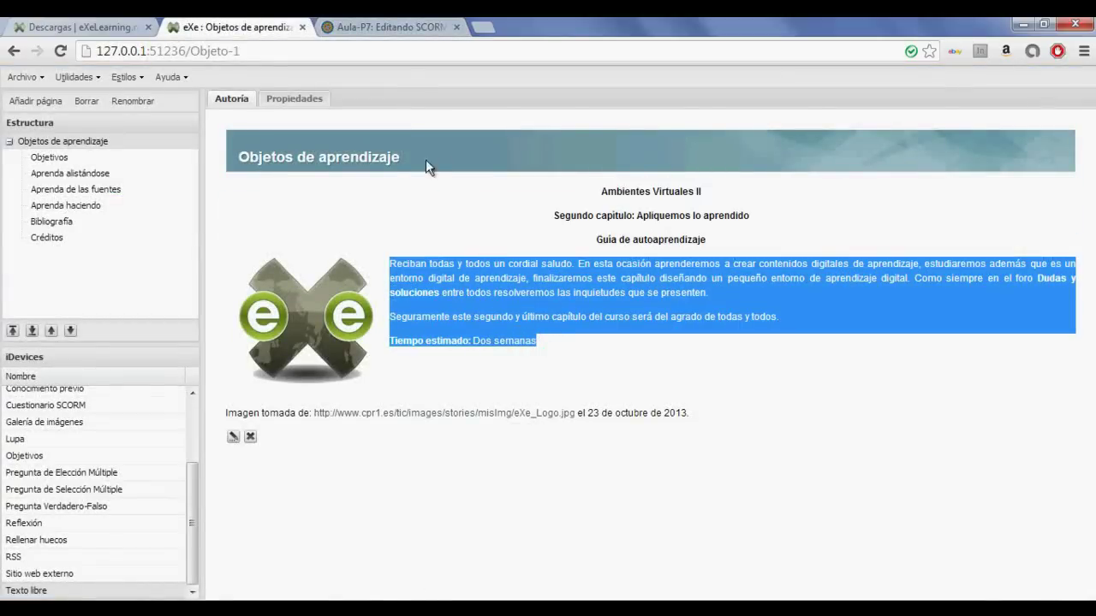
left_click(394, 27)
left_click(546, 448)
key("ctrl+v")
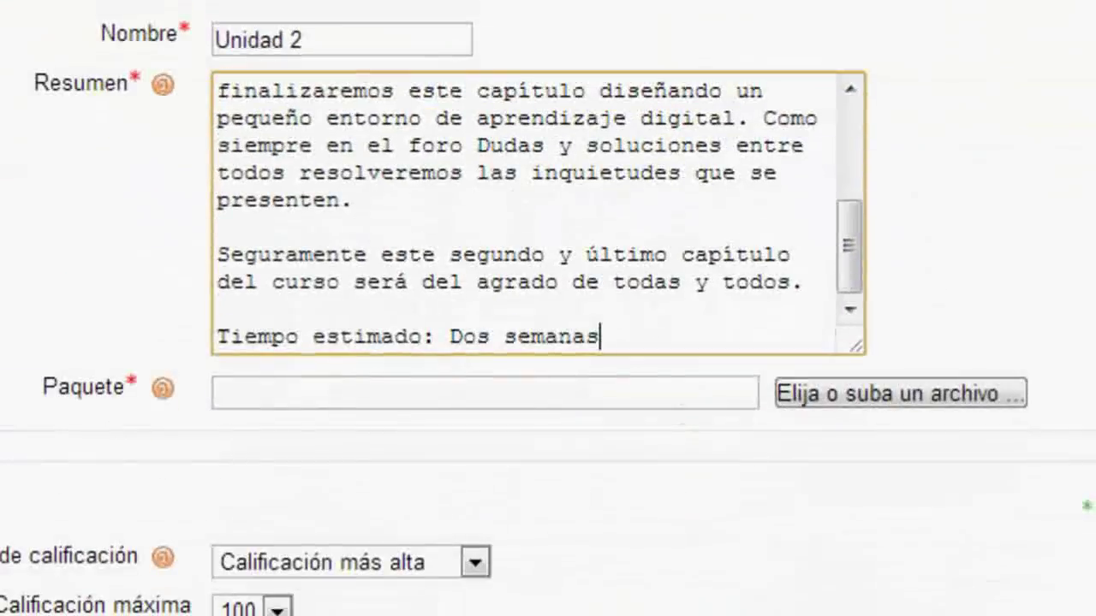
- Upload ambientes-virtuales-2-unidad-2.zip from the Objeto de aprendizaje folder to the course files and choose it as the SCORM package
left_click(895, 393)
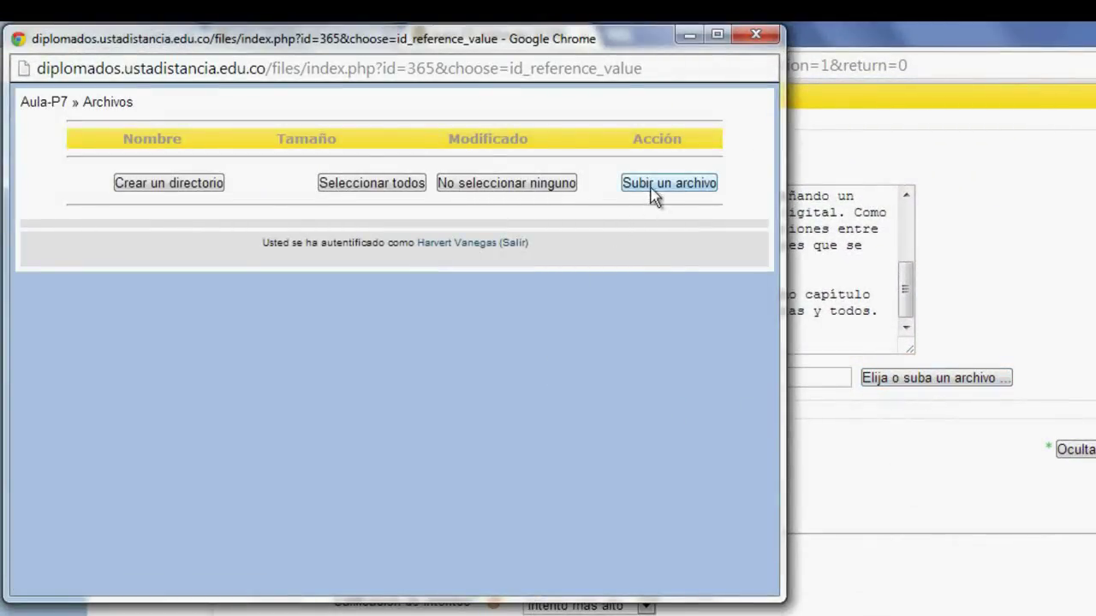
left_click(653, 186)
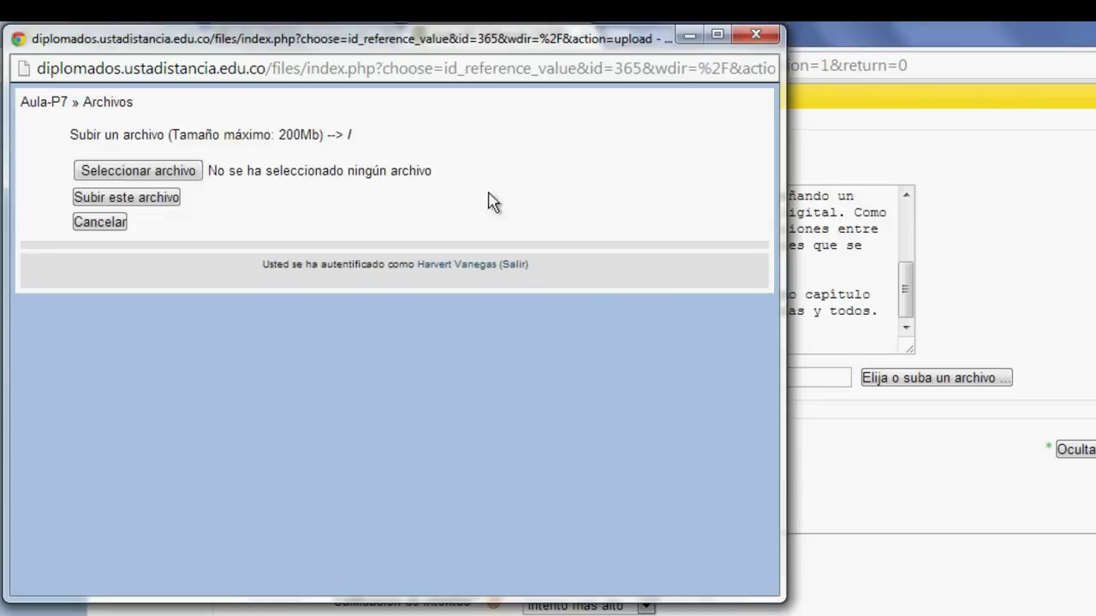
left_click(170, 172)
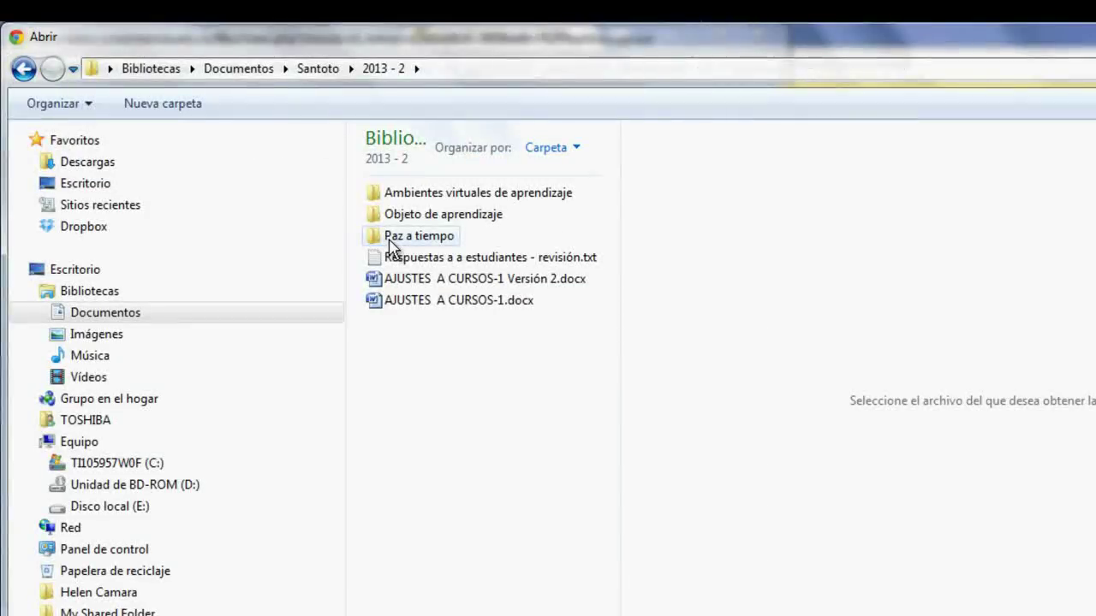
double_click(391, 215)
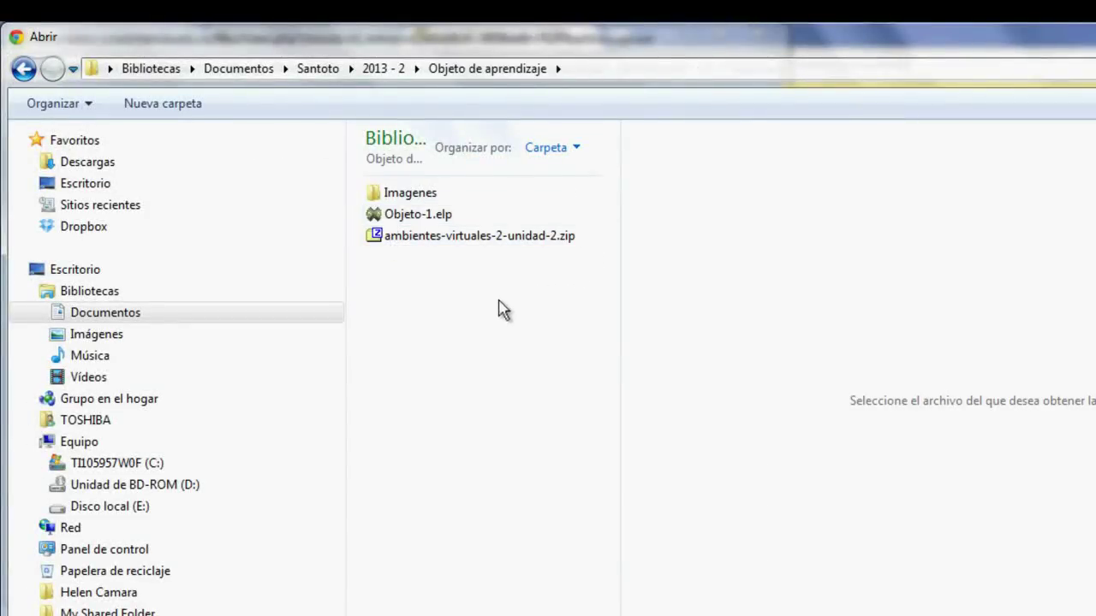
left_click(486, 246)
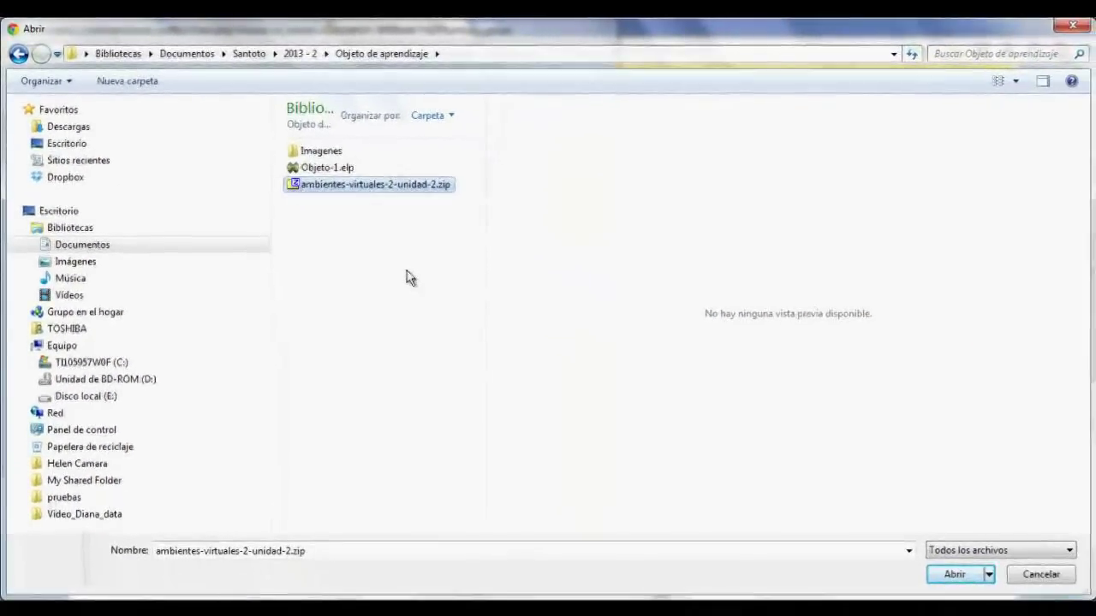
left_click(955, 574)
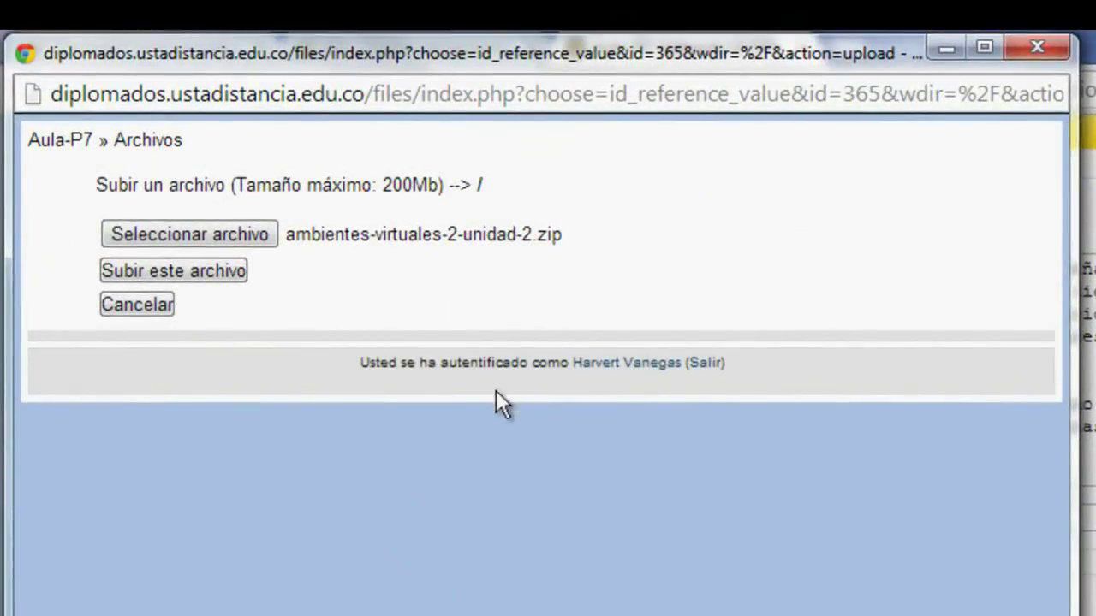
left_click(231, 271)
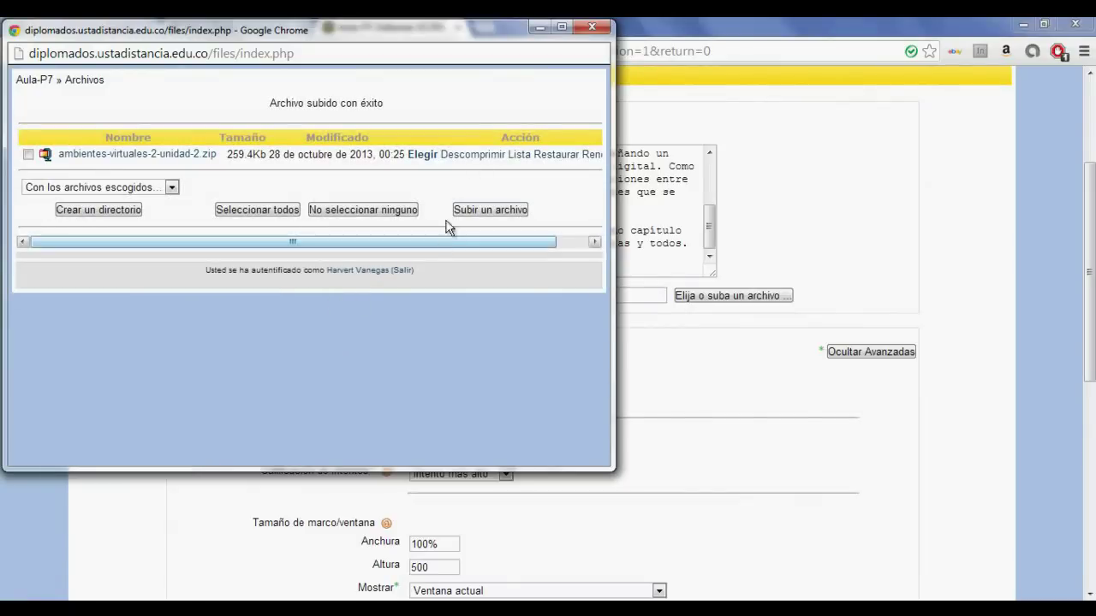
left_click(562, 26)
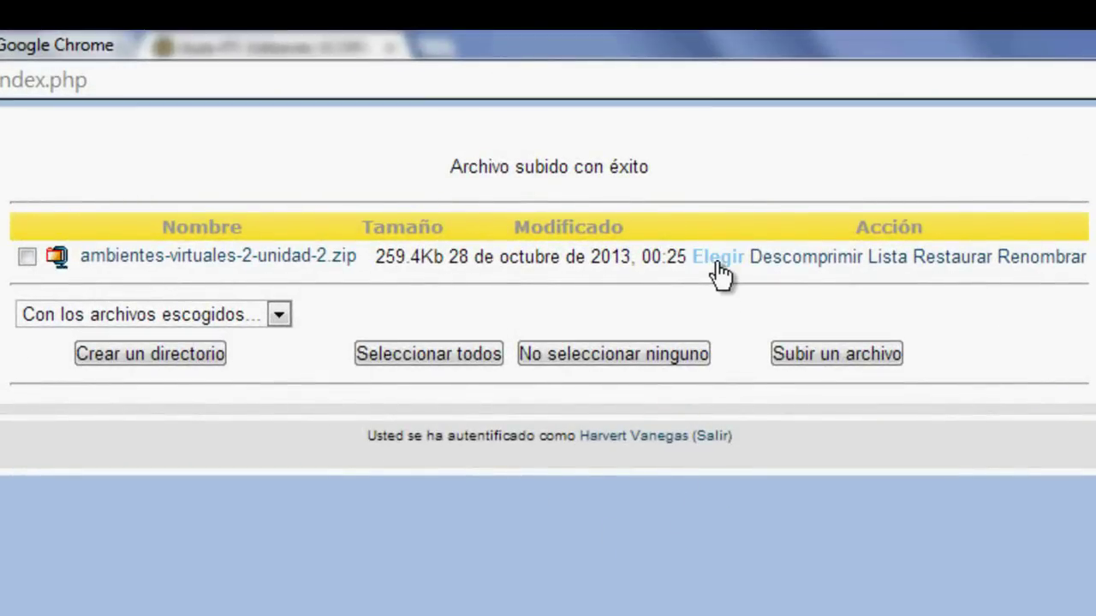
left_click(719, 272)
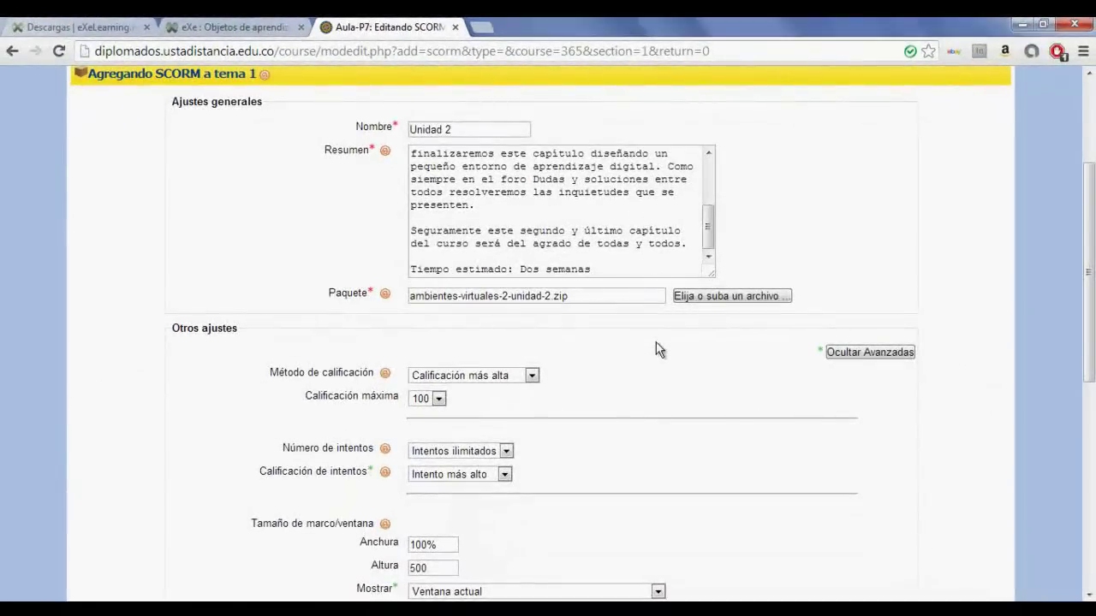
- Set the SCORM activity's grading method to "Situación de scoes" and the frame height to 900
left_click_drag(1090, 278, 1090, 390)
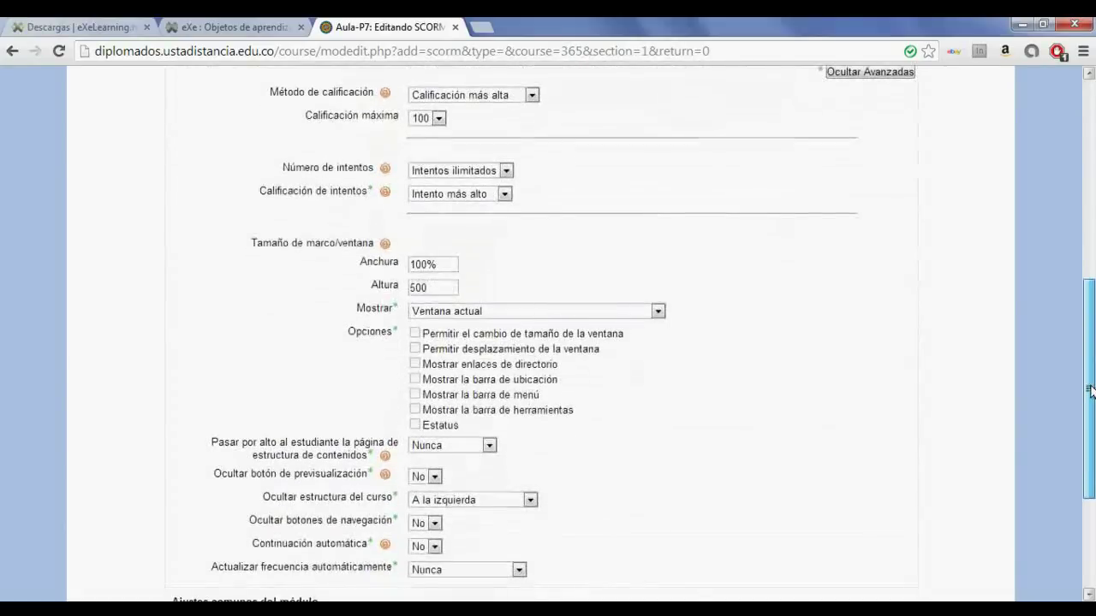
left_click(532, 95)
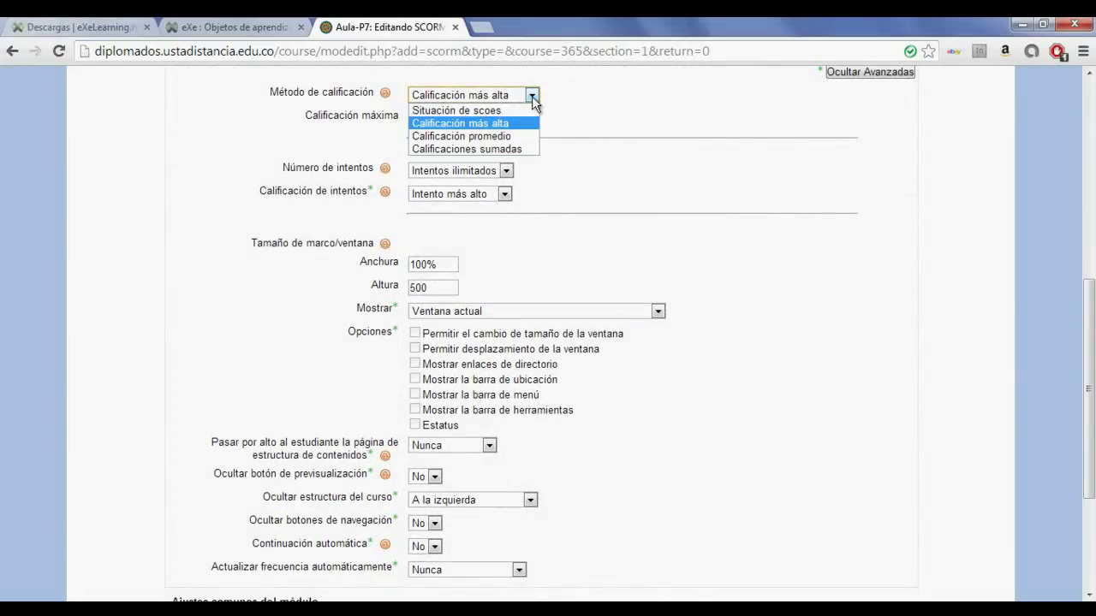
left_click(514, 110)
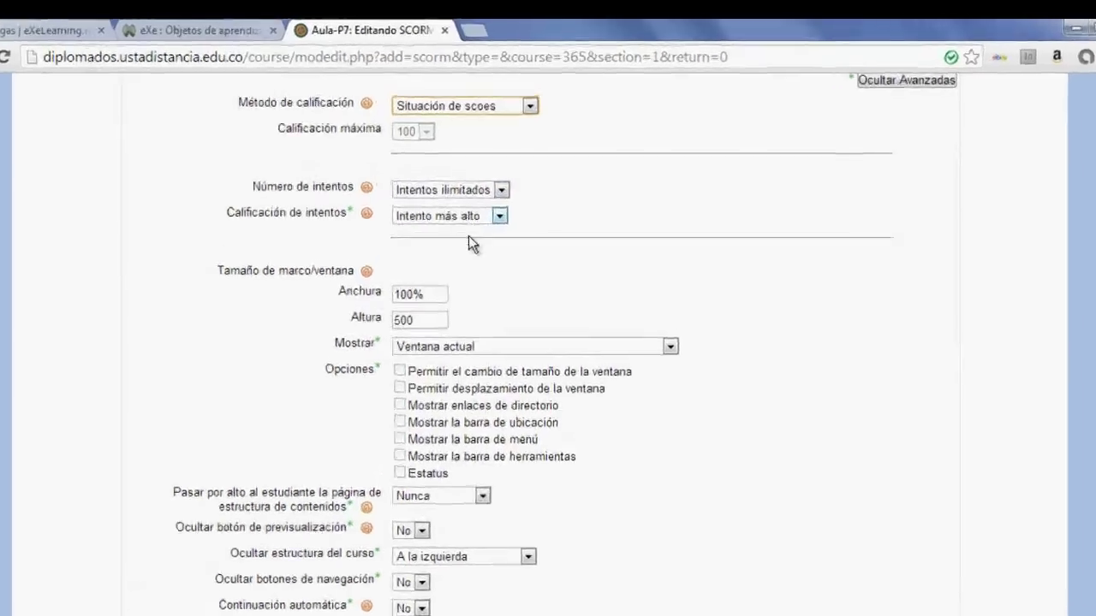
double_click(354, 519)
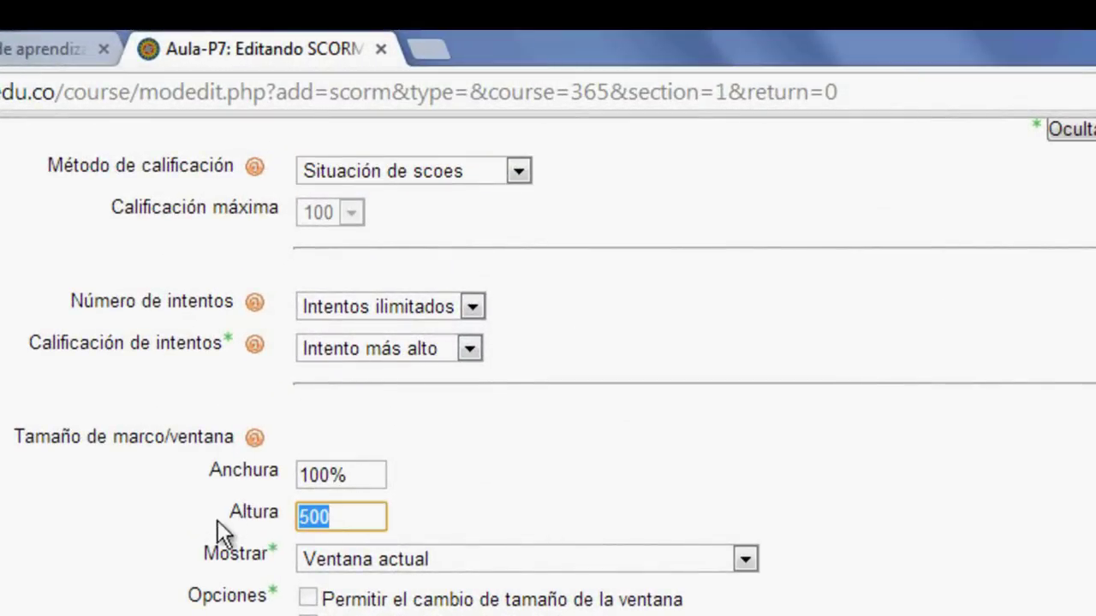
type("900")
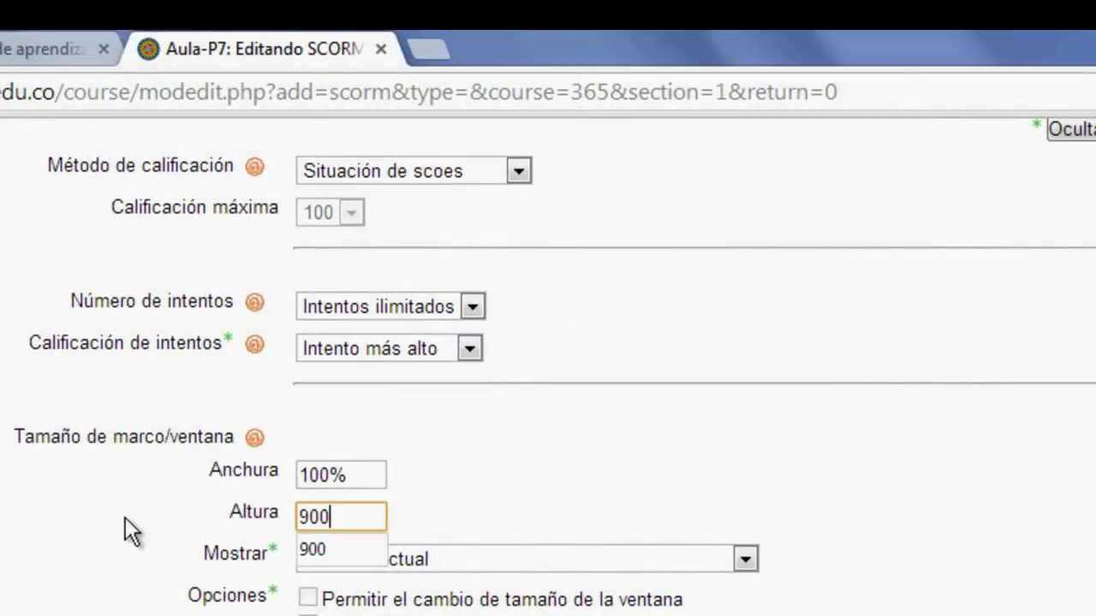
left_click(77, 517)
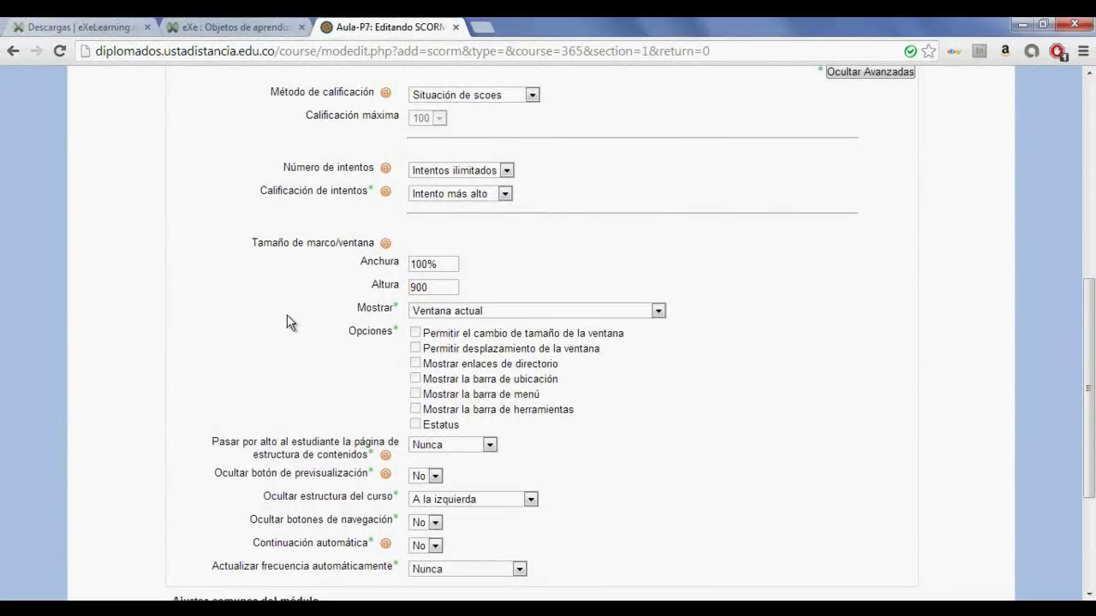
- Try the display option "Abrir Objetos de Aprendizaje en una ventana nueva" and return it to "Ventana actual"
left_click(477, 311)
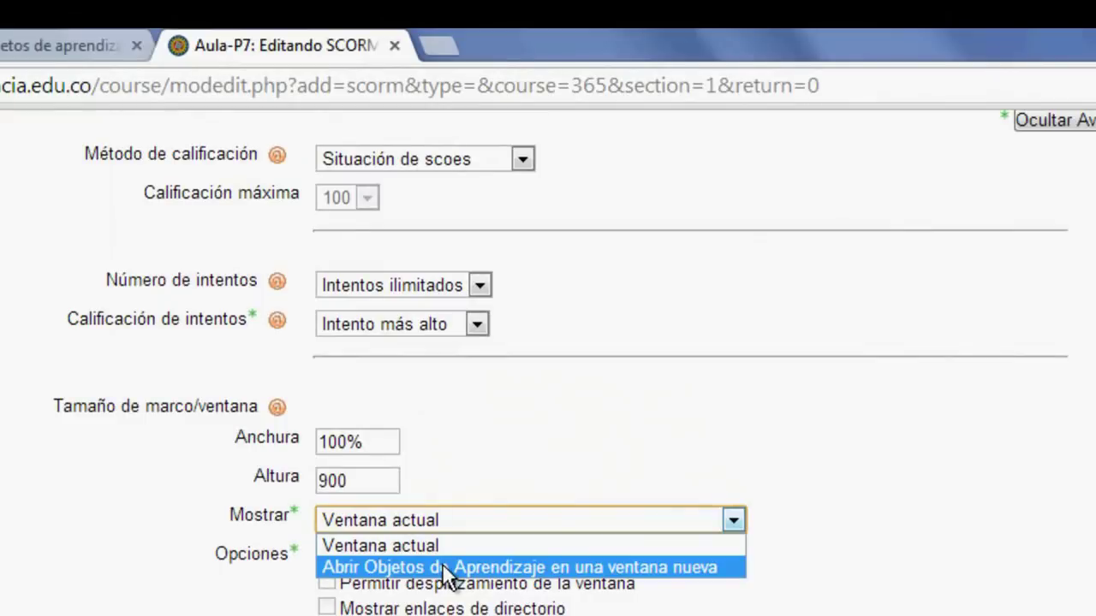
left_click(442, 566)
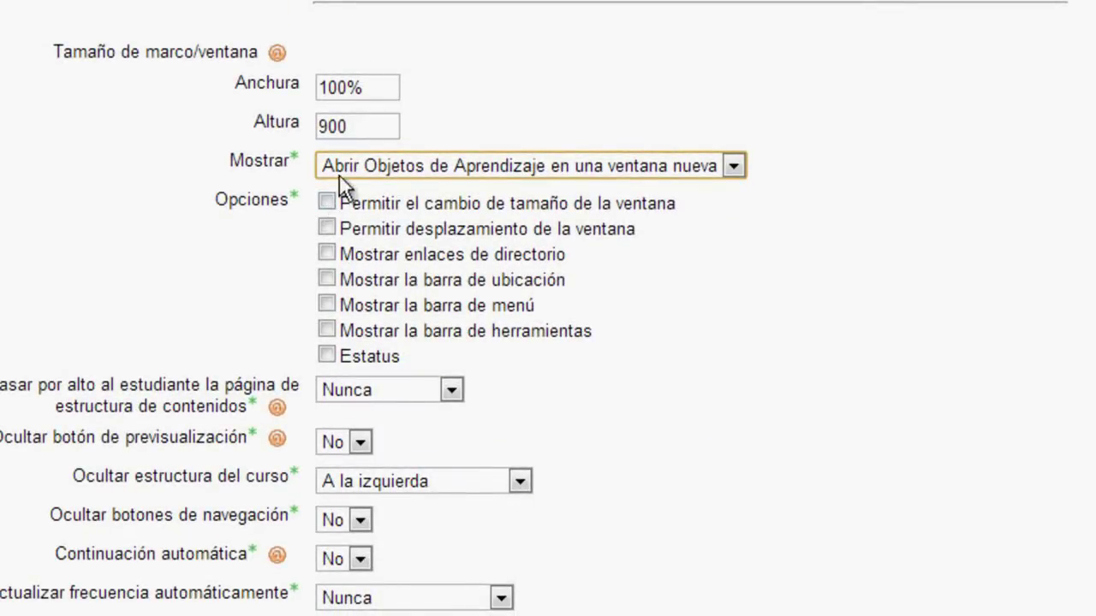
left_click(343, 166)
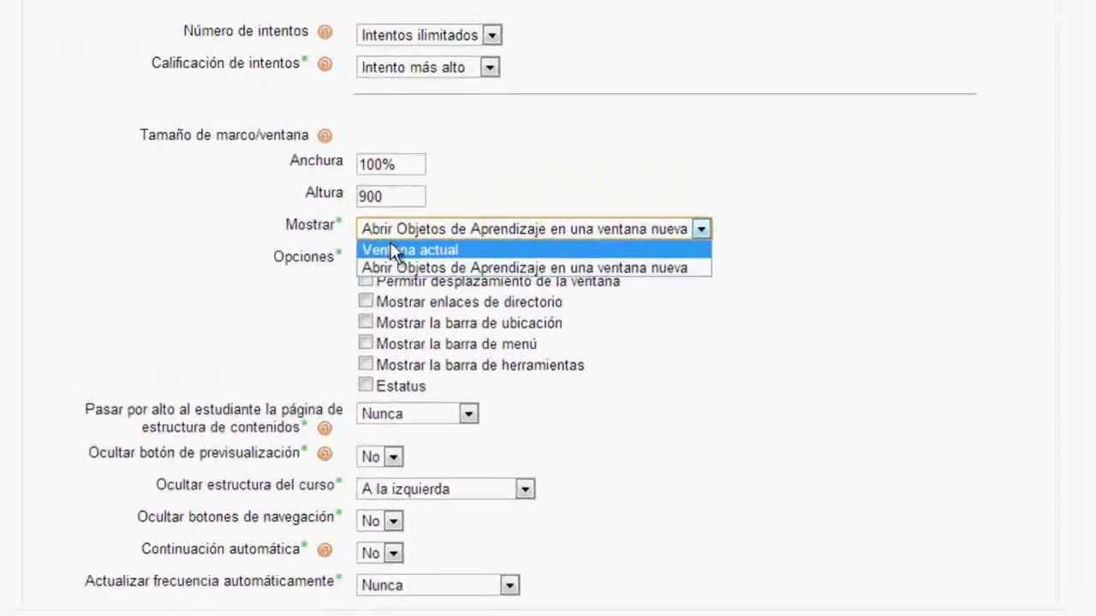
left_click(356, 189)
left_click(677, 387)
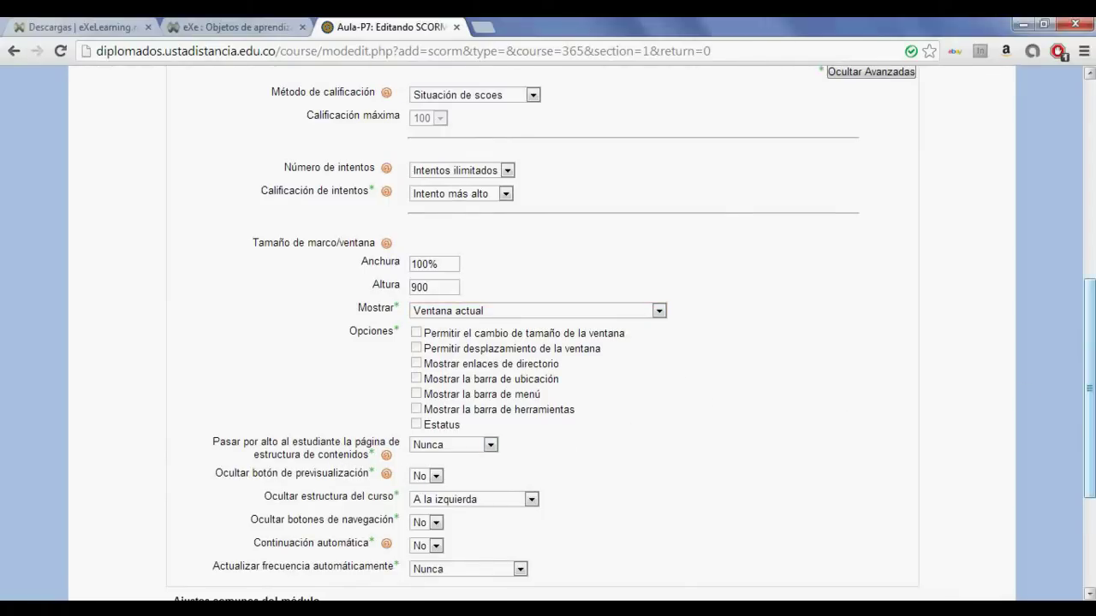
- Save the SCORM activity and display it, and enter the Unidad 2 content in Normal mode
left_click_drag(1084, 368, 1084, 466)
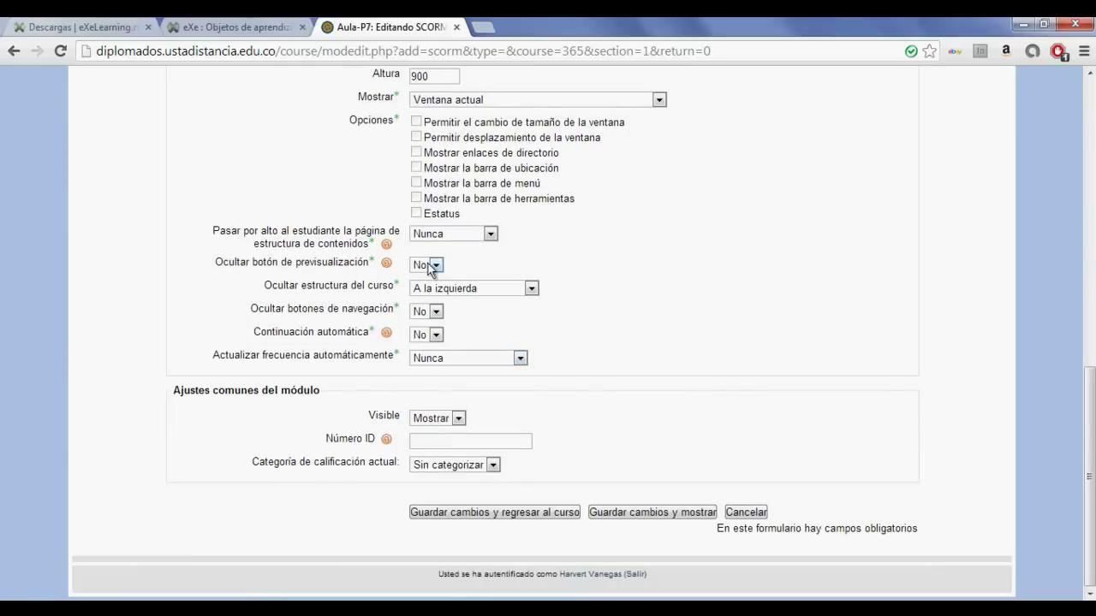
left_click(629, 515)
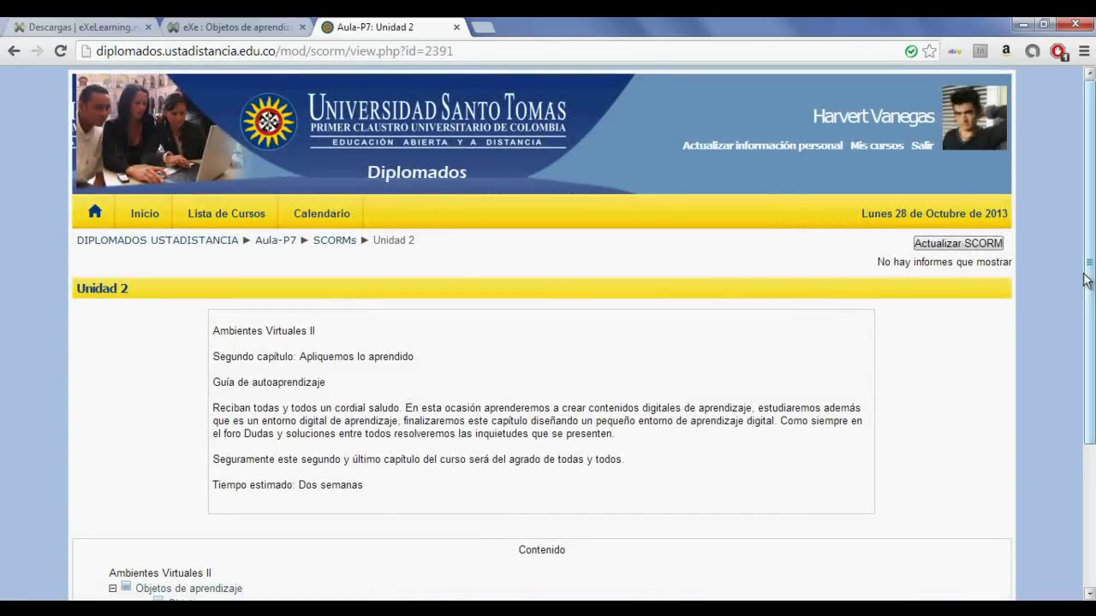
scroll(1089, 280, "down", 3)
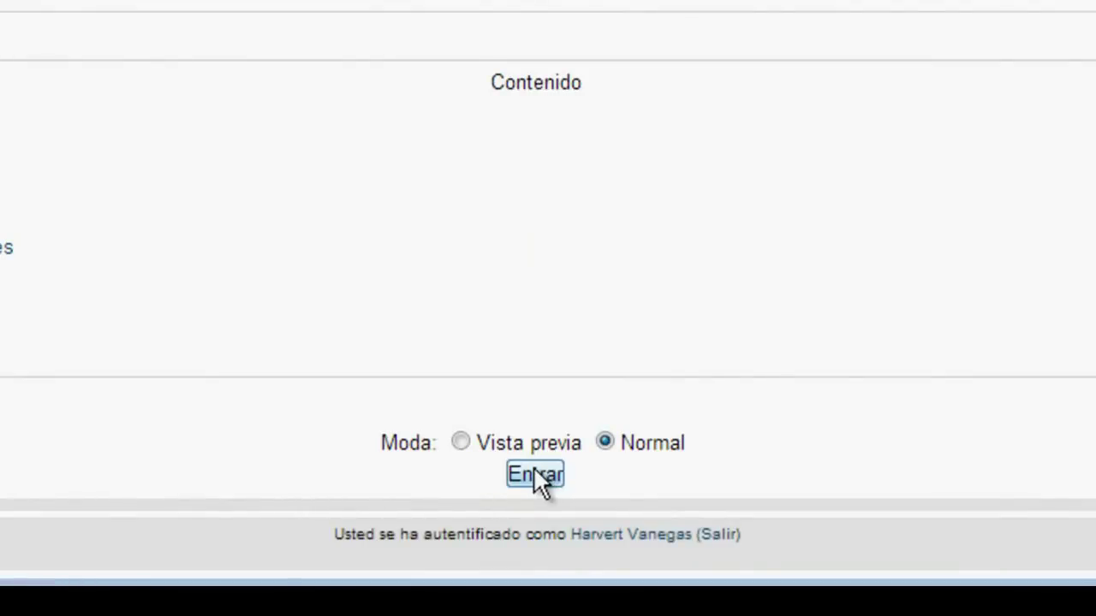
left_click(535, 473)
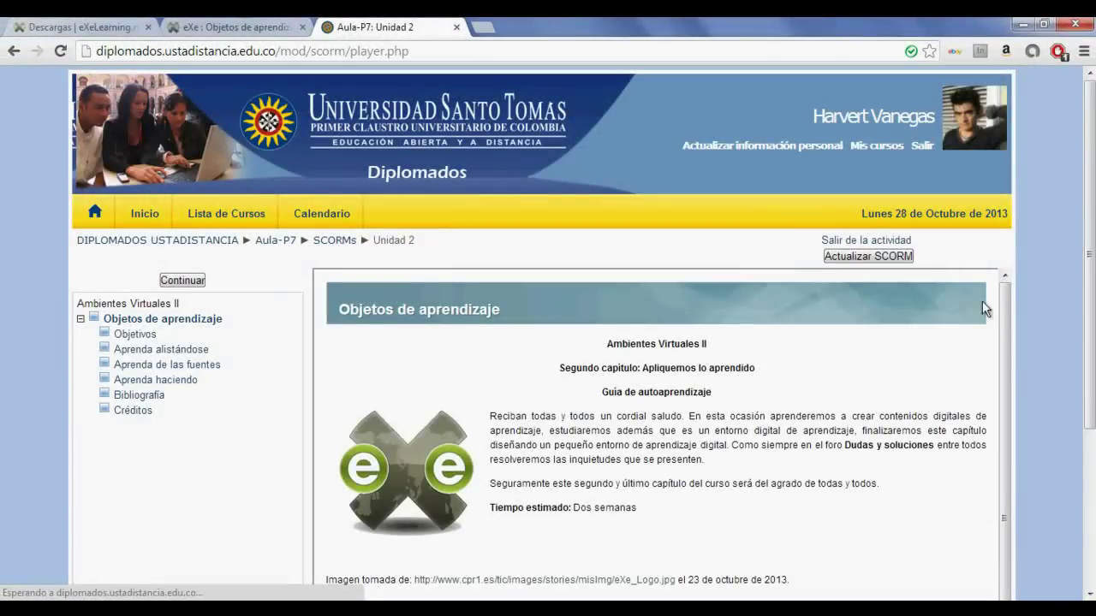
scroll(1088, 285, "down", 1)
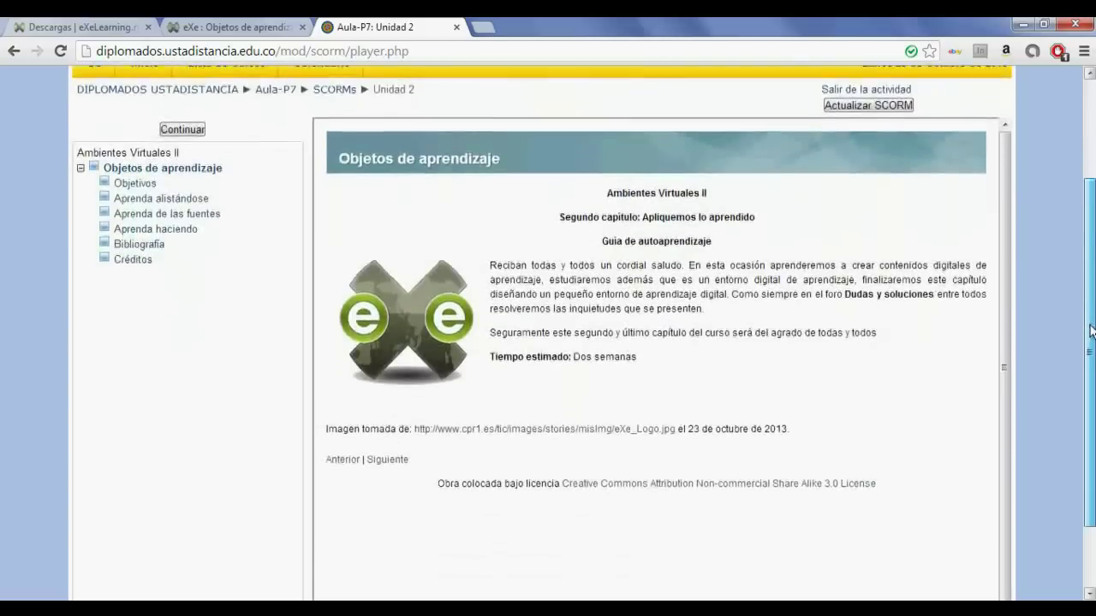
- Review how the Objetos de aprendizaje, Objetivos and Aprenda alistándose pages display in the Unidad 2 SCORM player
scroll(1008, 262, "down", 1)
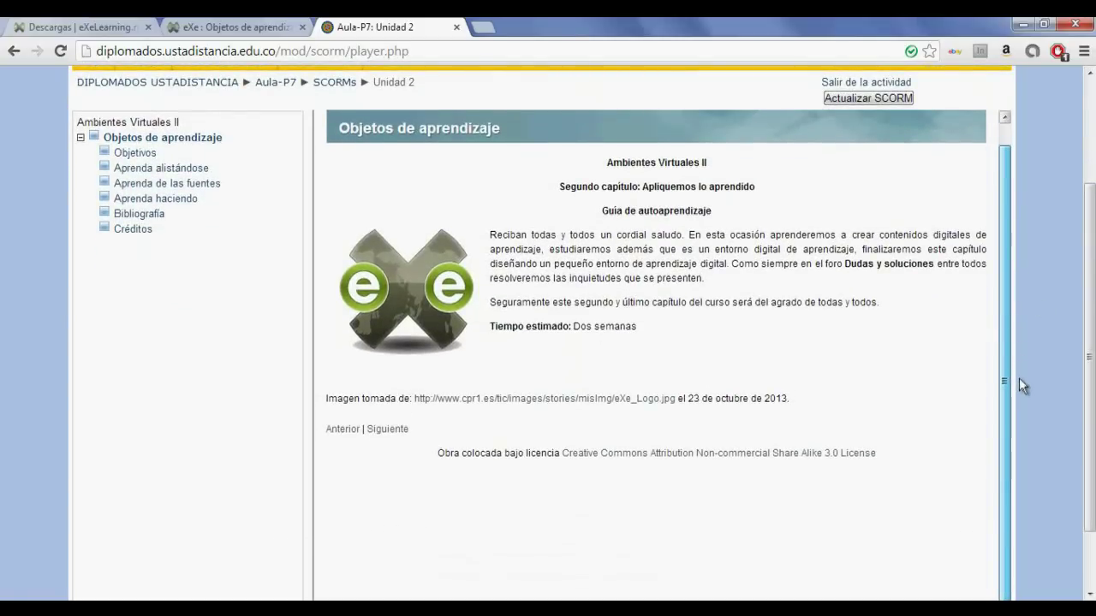
scroll(1002, 250, "up", 1)
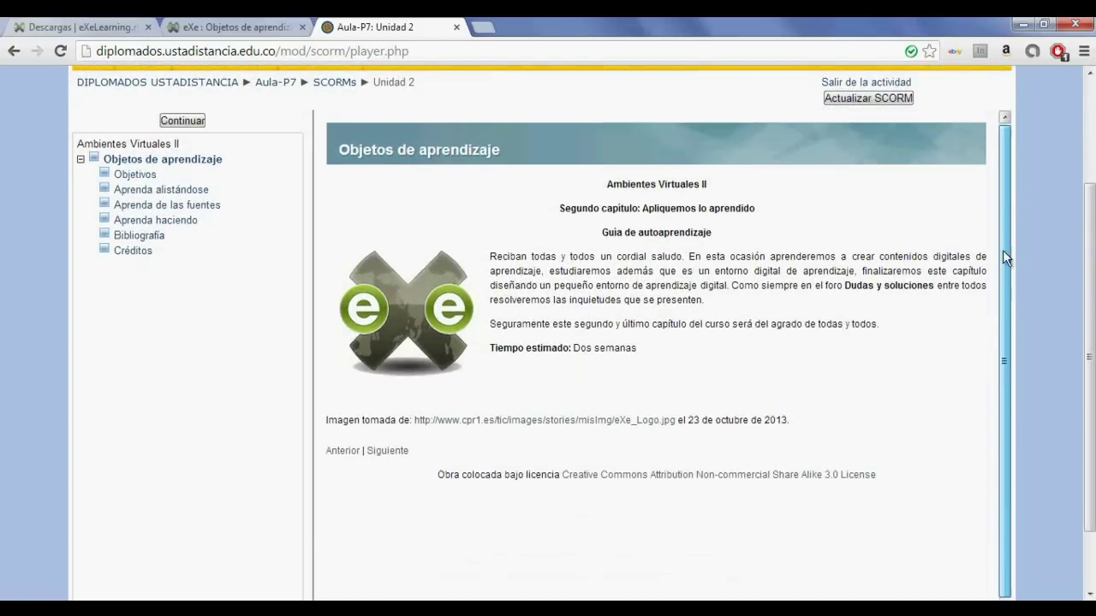
left_click(135, 176)
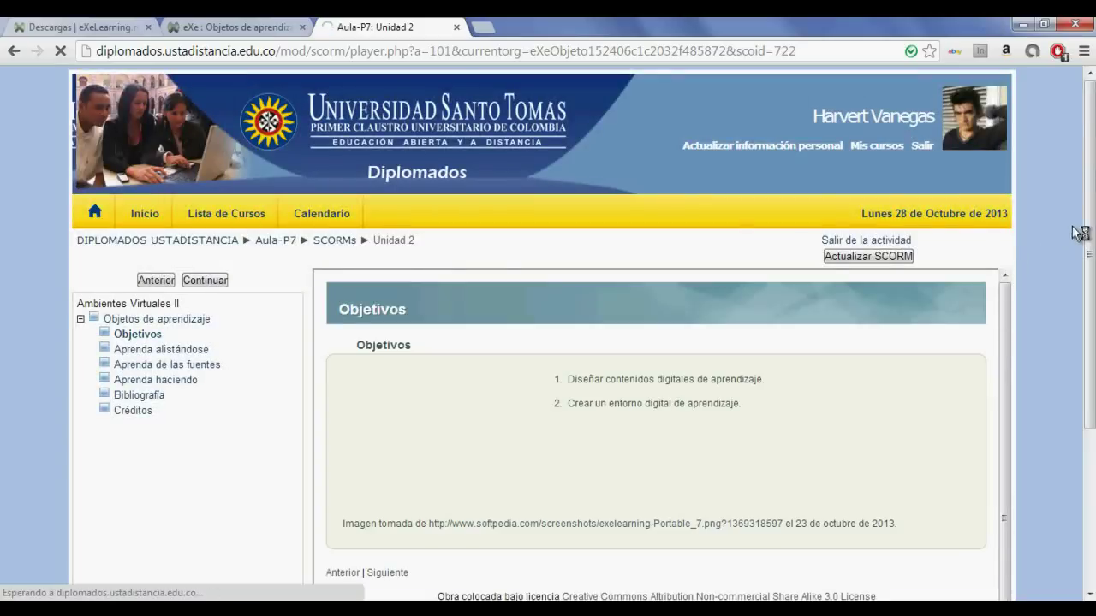
scroll(950, 297, "down", 2)
scroll(1033, 321, "down", 1)
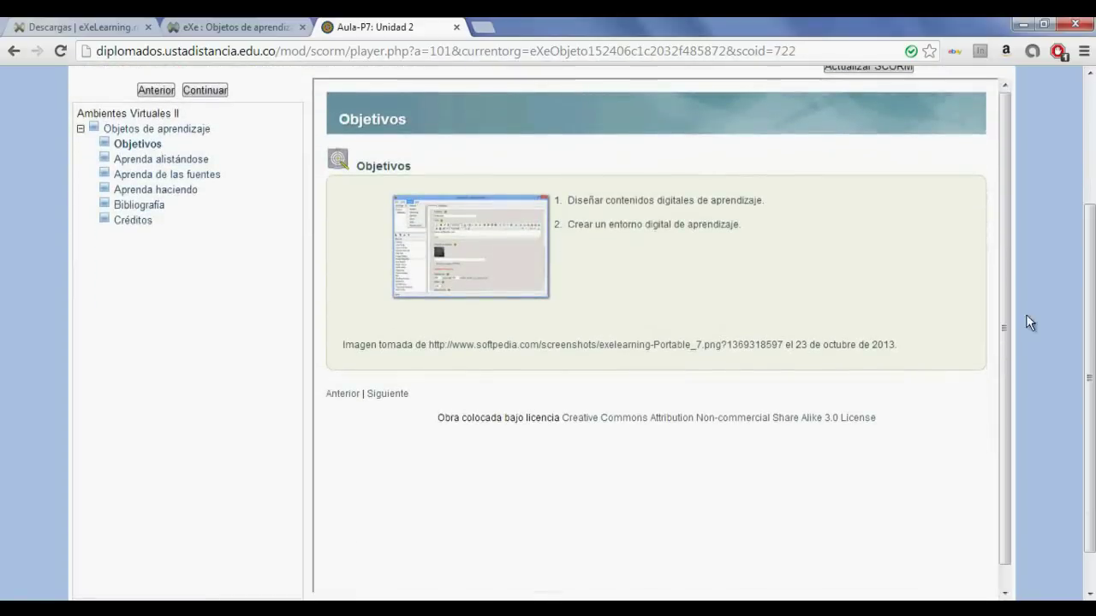
scroll(1006, 308, "down", 1)
scroll(1012, 289, "up", 1)
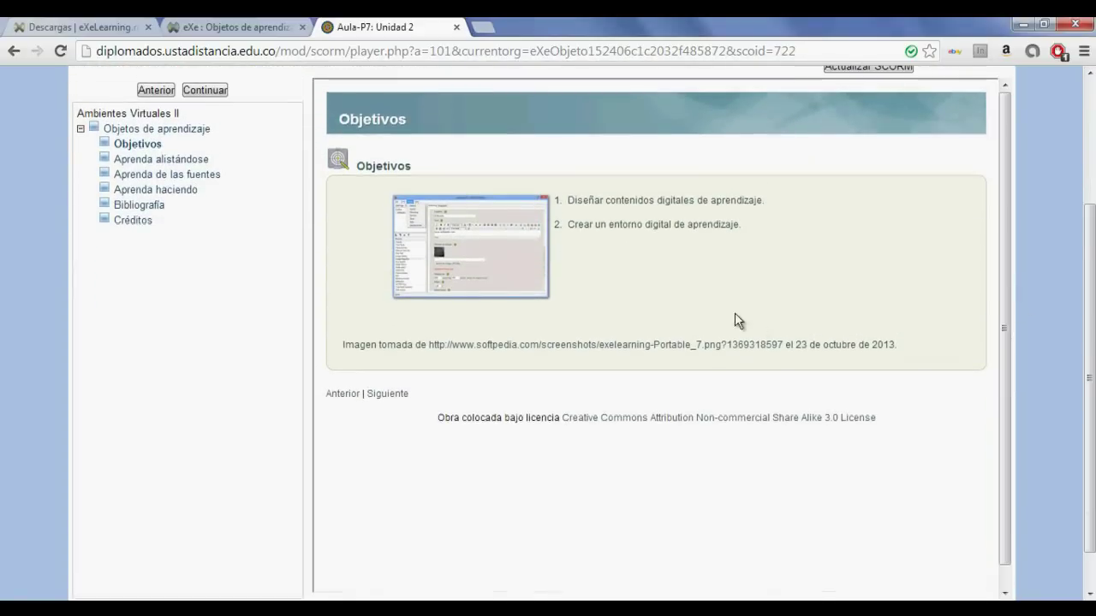
left_click(161, 160)
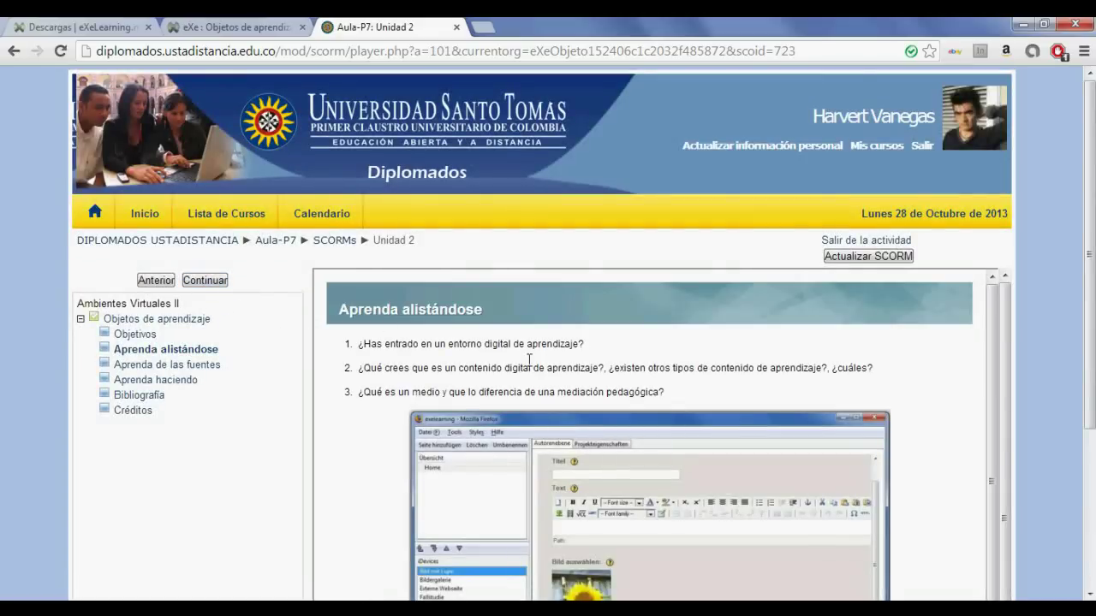
left_click_drag(1085, 305, 1086, 451)
mouse_move(999, 332)
left_mouse_down()
mouse_move(981, 411)
mouse_move(992, 313)
left_mouse_up()
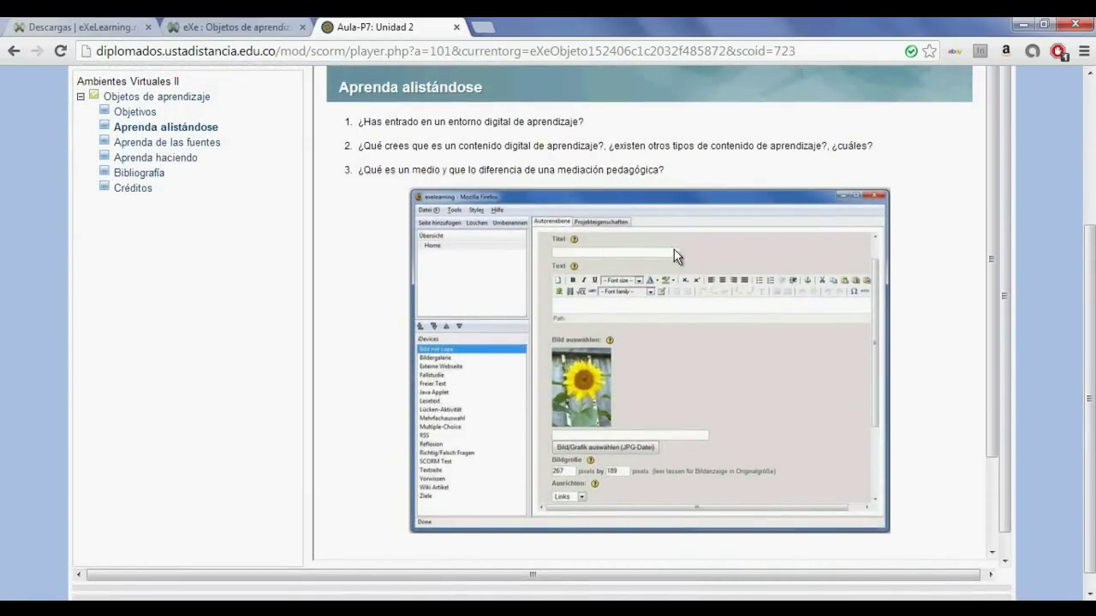
- Check how the Aprenda de las fuentes page with its embedded video and the Aprenda haciendo page display
left_click(183, 144)
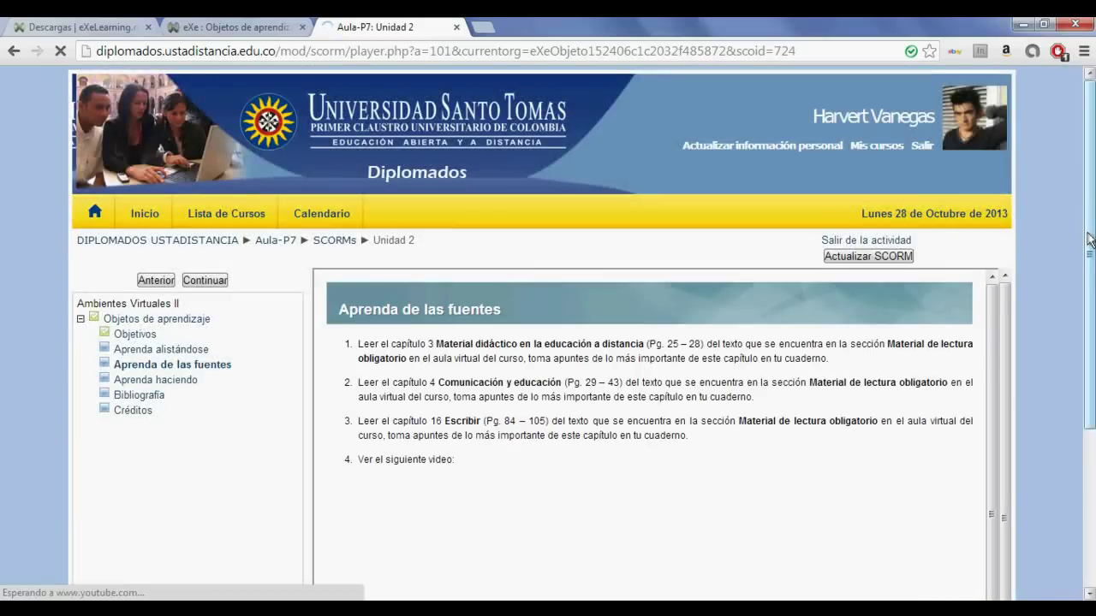
left_click_drag(1085, 243, 1090, 385)
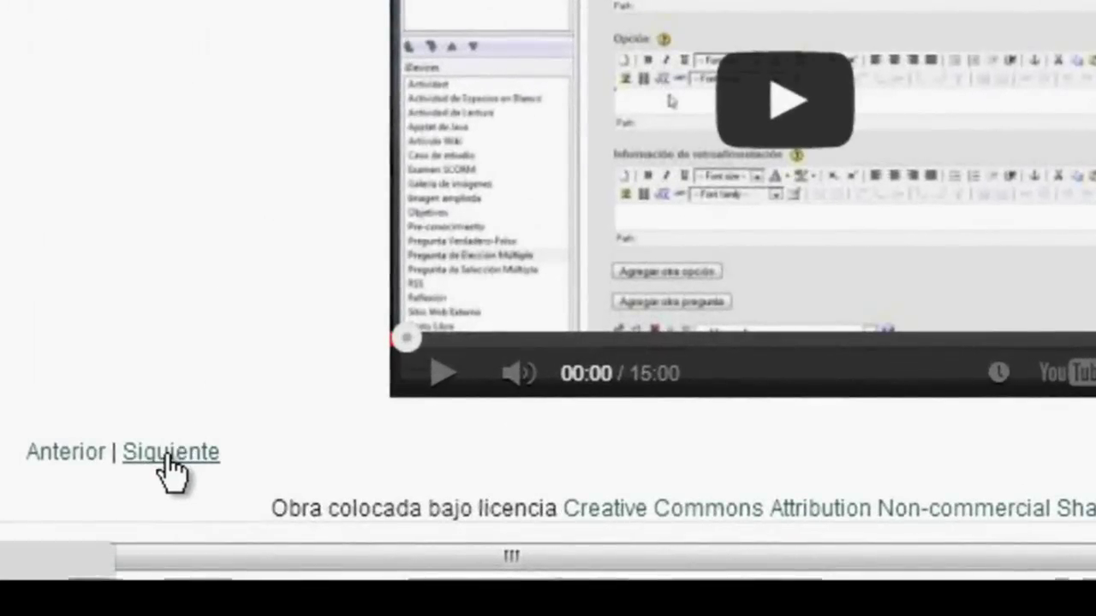
left_click(42, 454)
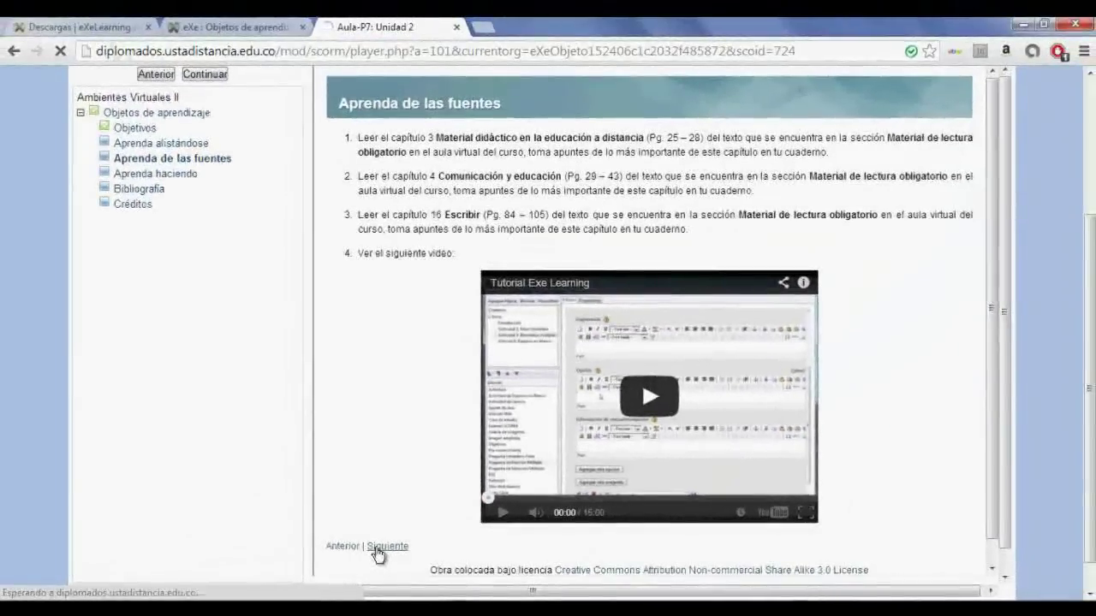
left_click(359, 542)
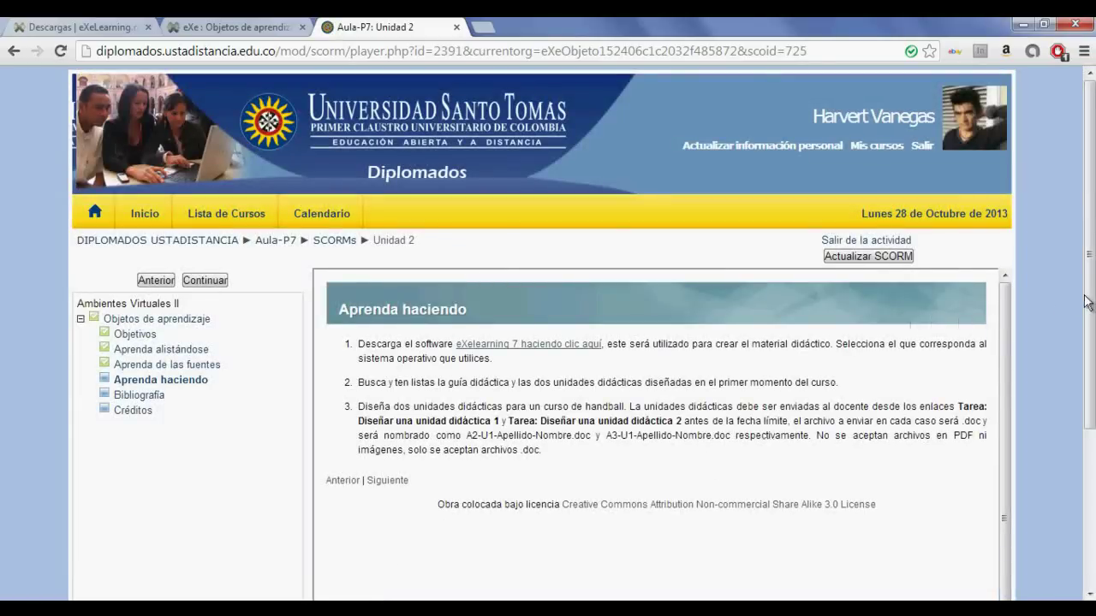
left_click_drag(1085, 301, 1092, 428)
scroll(553, 389, "up", 2)
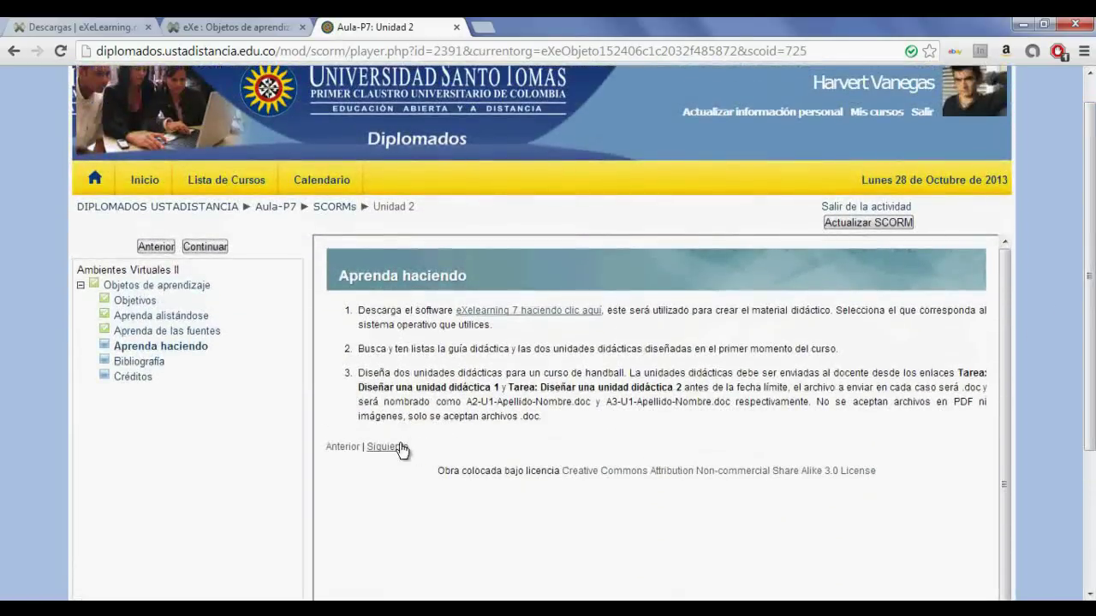
- Check the Bibliografía and Créditos pages of the learning object and return to the Aula-P7 course page
left_click(387, 447)
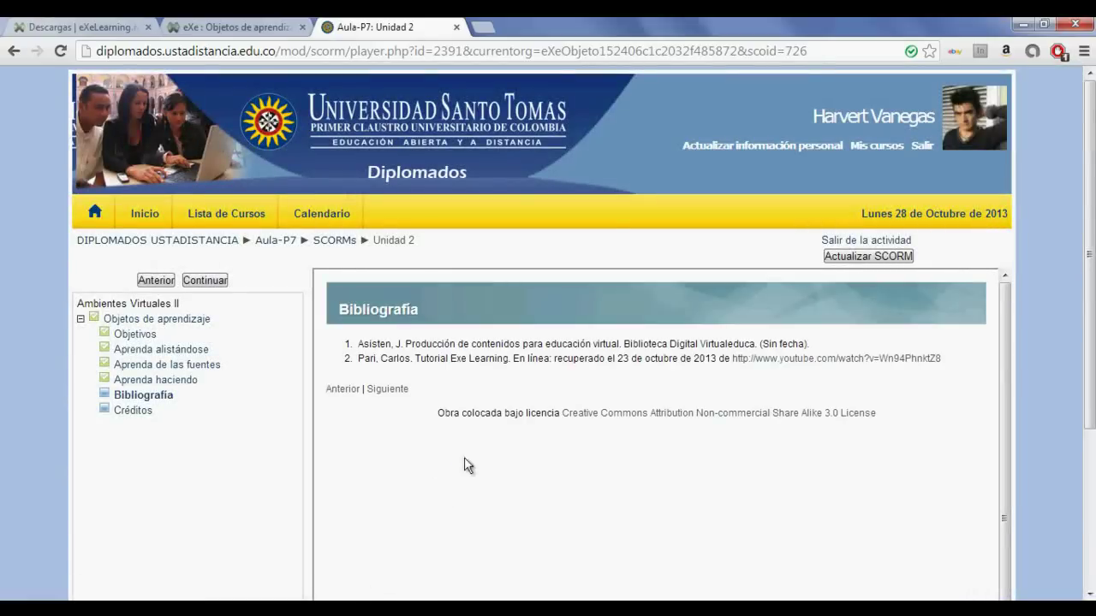
left_click(400, 390)
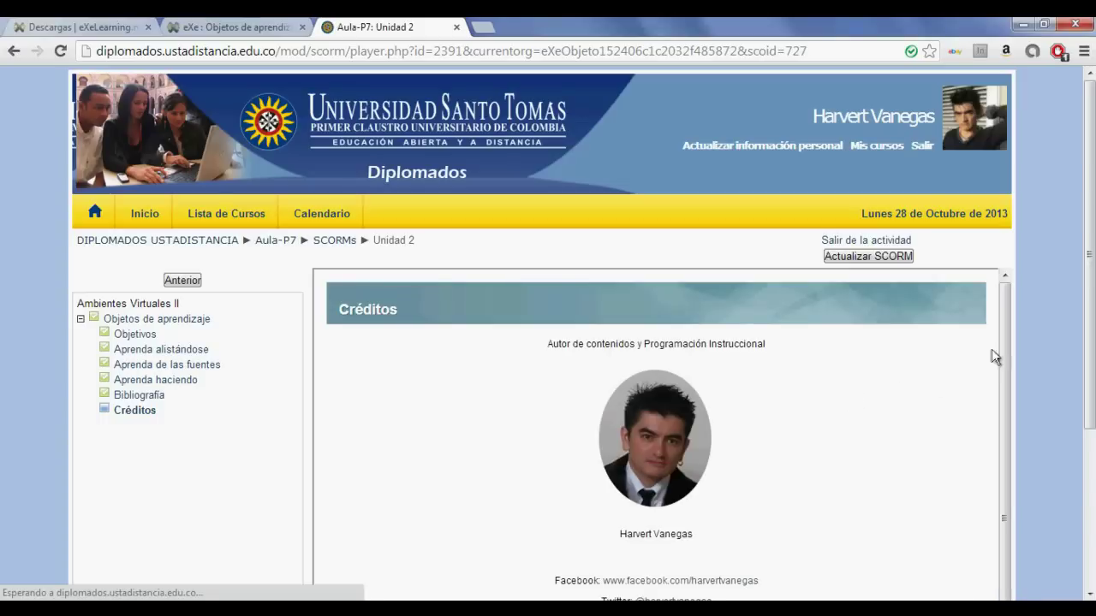
left_click_drag(1084, 285, 1084, 395)
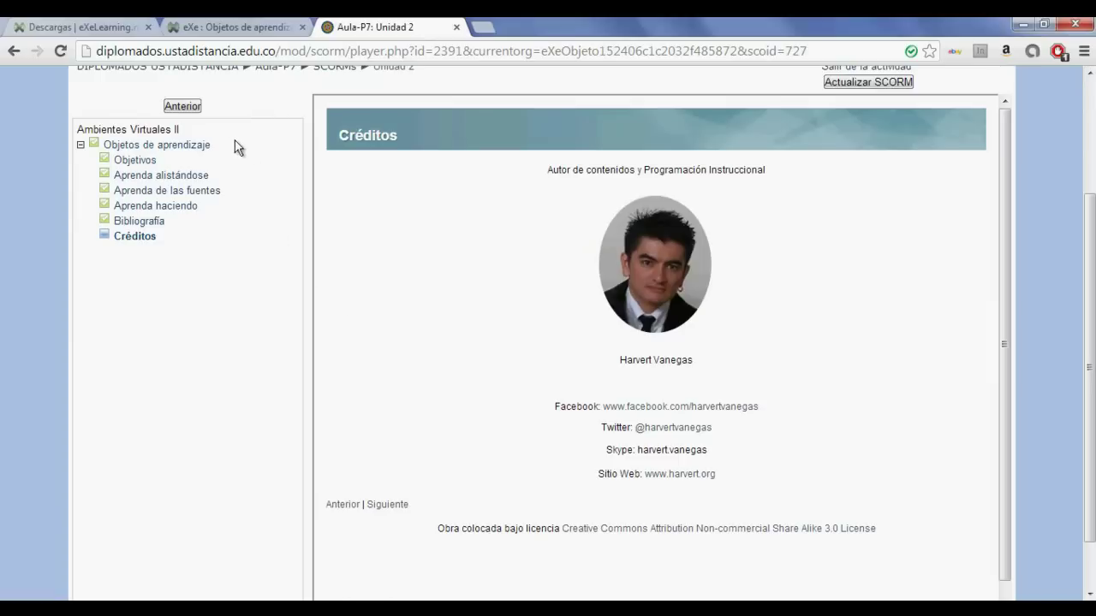
left_click(141, 149)
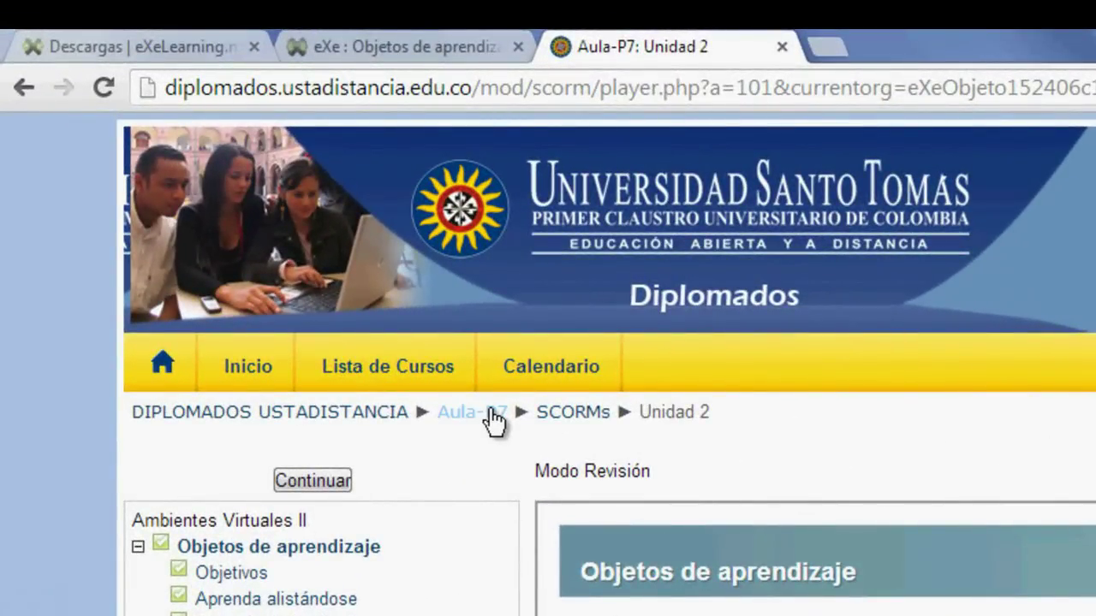
left_click(495, 416)
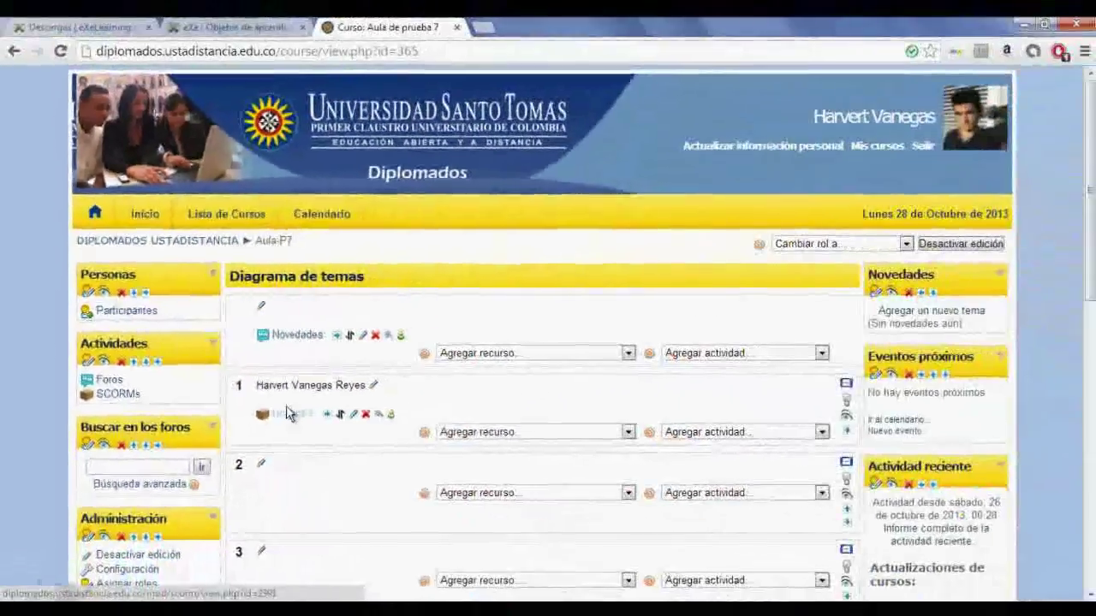
- Switch to the eXe project and copy the third instruction of the Aprenda haciendo page, about designing two unidades didácticas
left_click(240, 27)
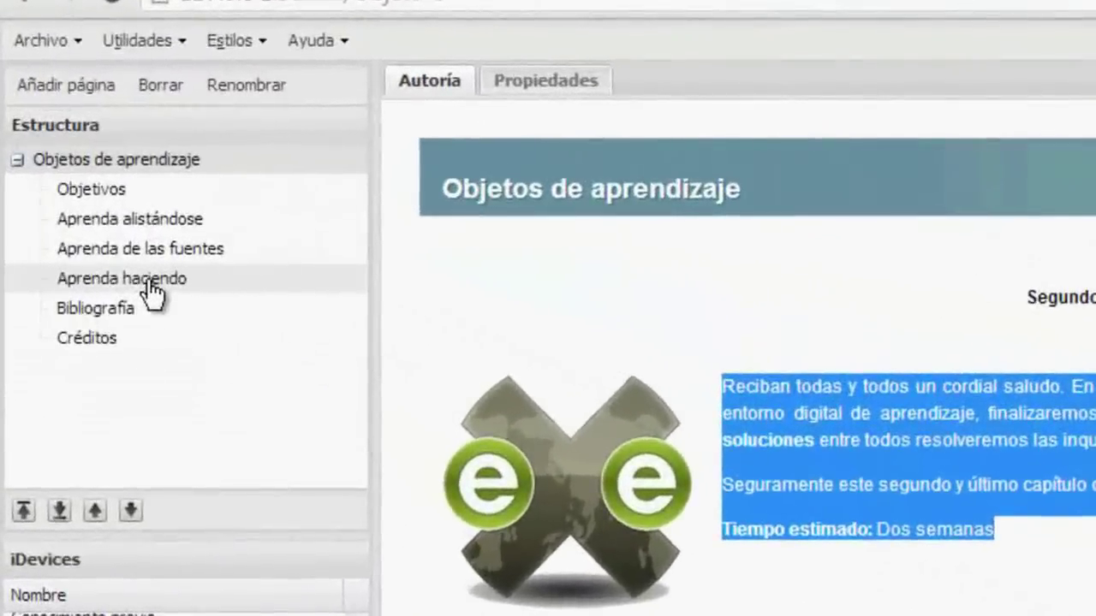
left_click(93, 219)
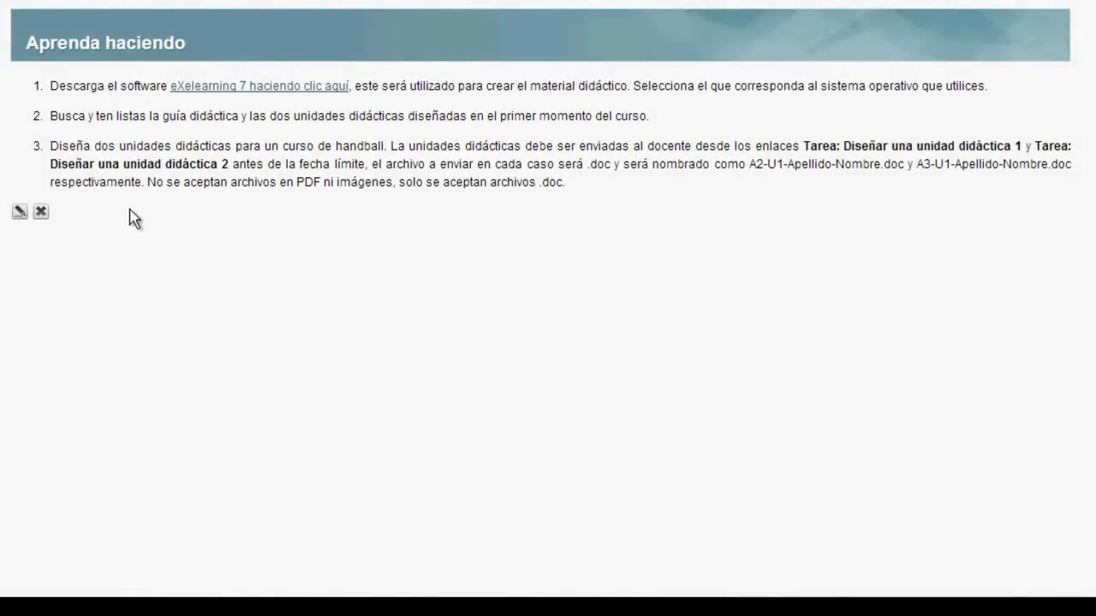
left_click_drag(51, 146, 576, 186)
key("ctrl+c")
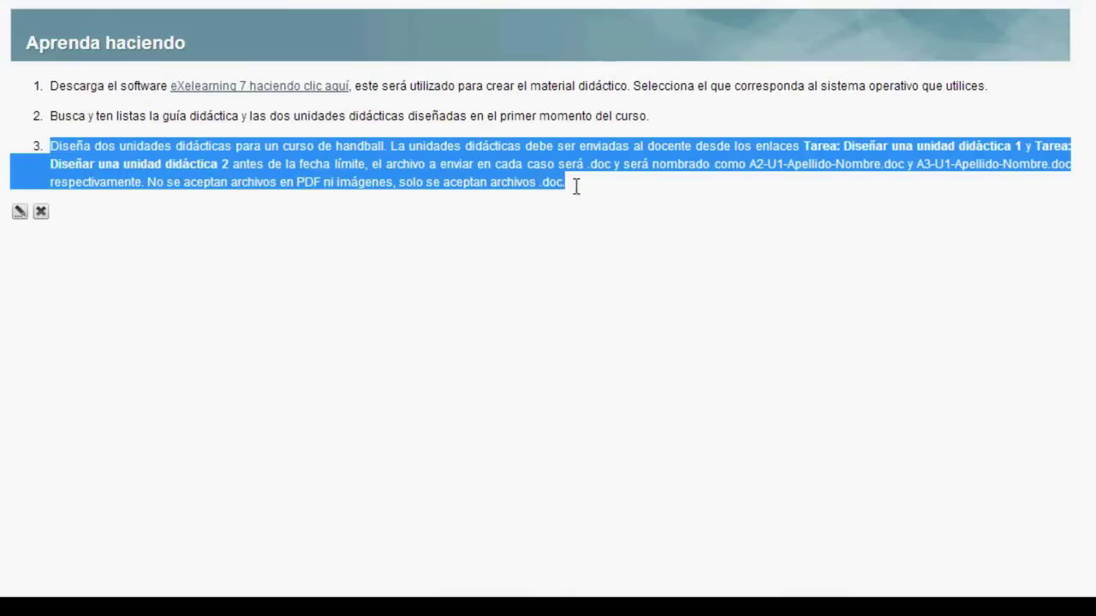
right_click(419, 176)
left_click(454, 192)
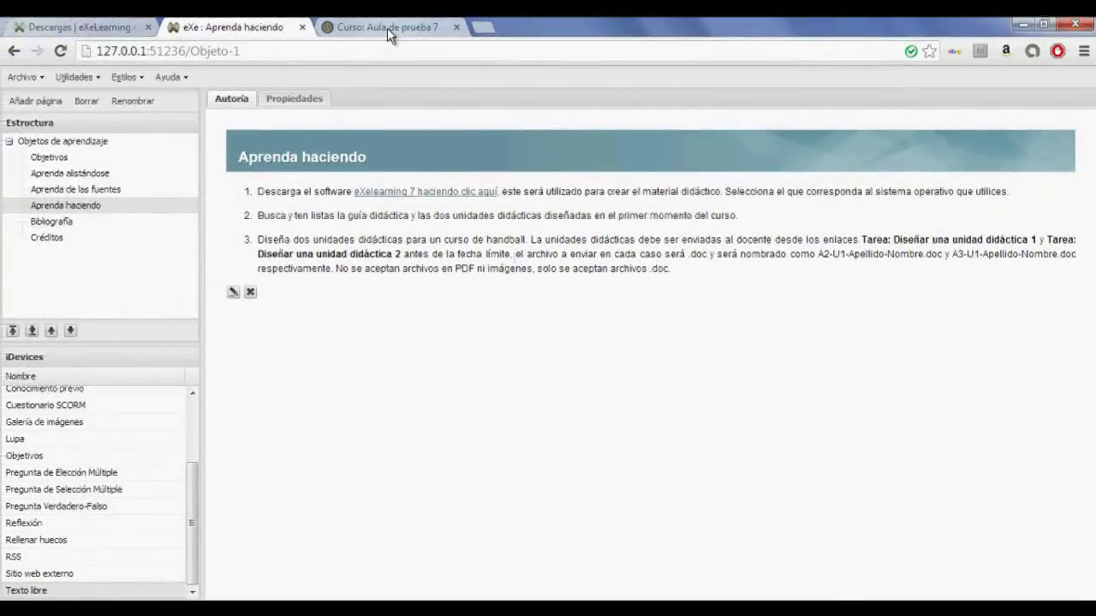
- Back in the course, add a "Subida avanzada de archivos" task to topic 1 and name it "Diseñar unidades didácticas"
left_click(357, 2)
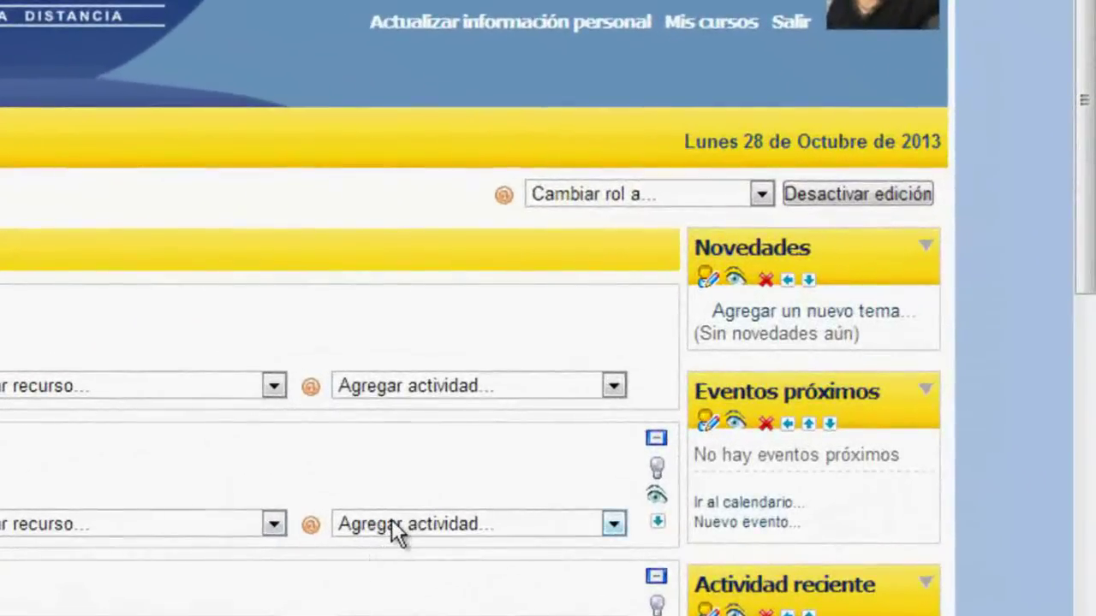
left_click(693, 432)
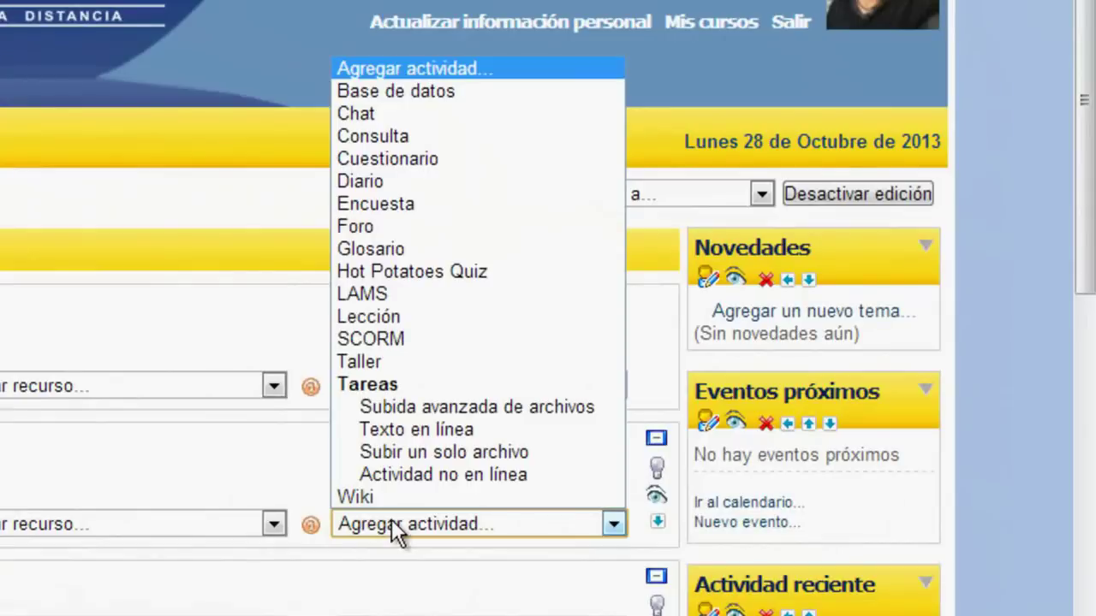
left_click(428, 406)
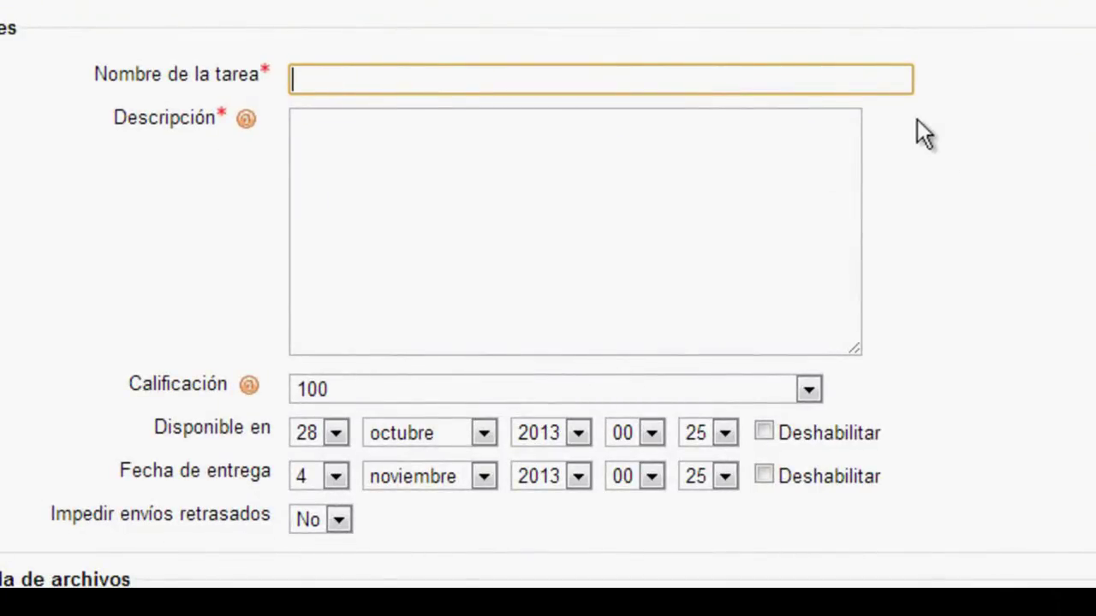
type("Diseñar")
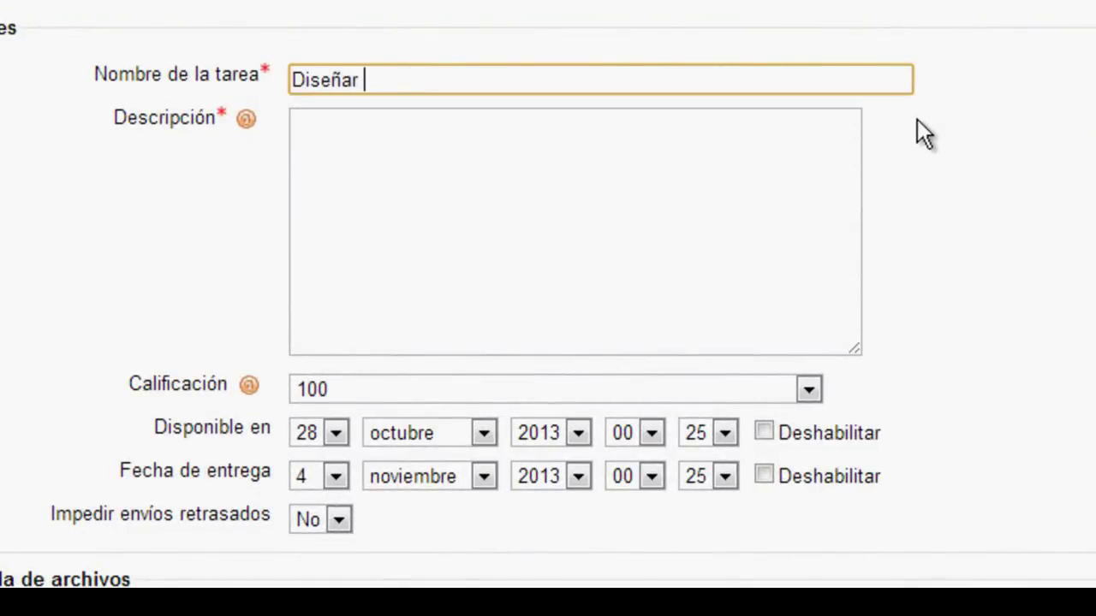
type(" unidades didácticas")
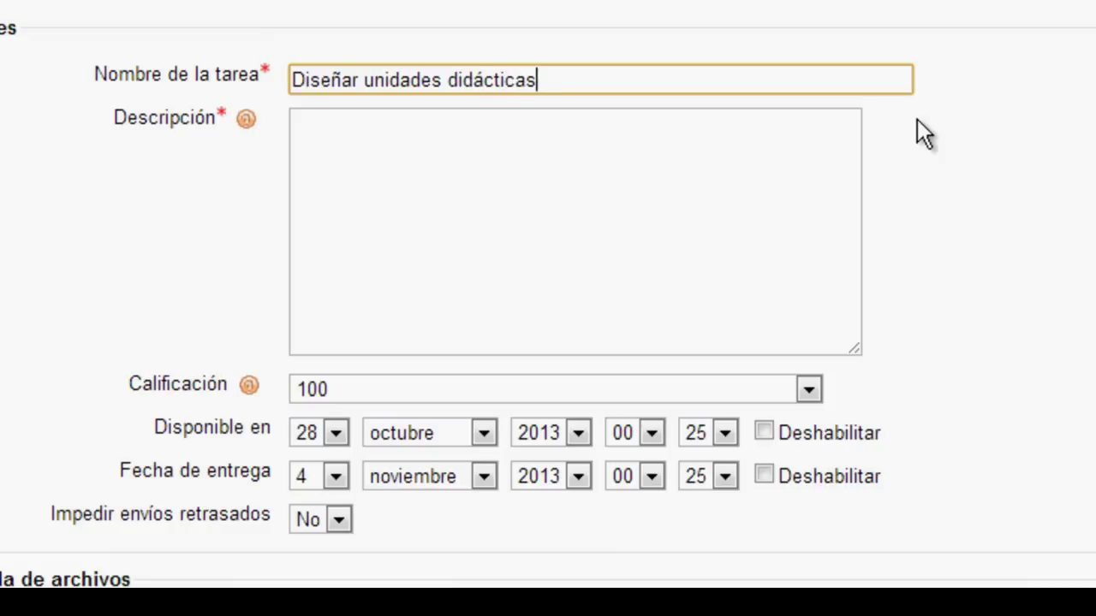
- Paste the copied instruction about the two handball unidades didácticas as the task's description
left_click(773, 188)
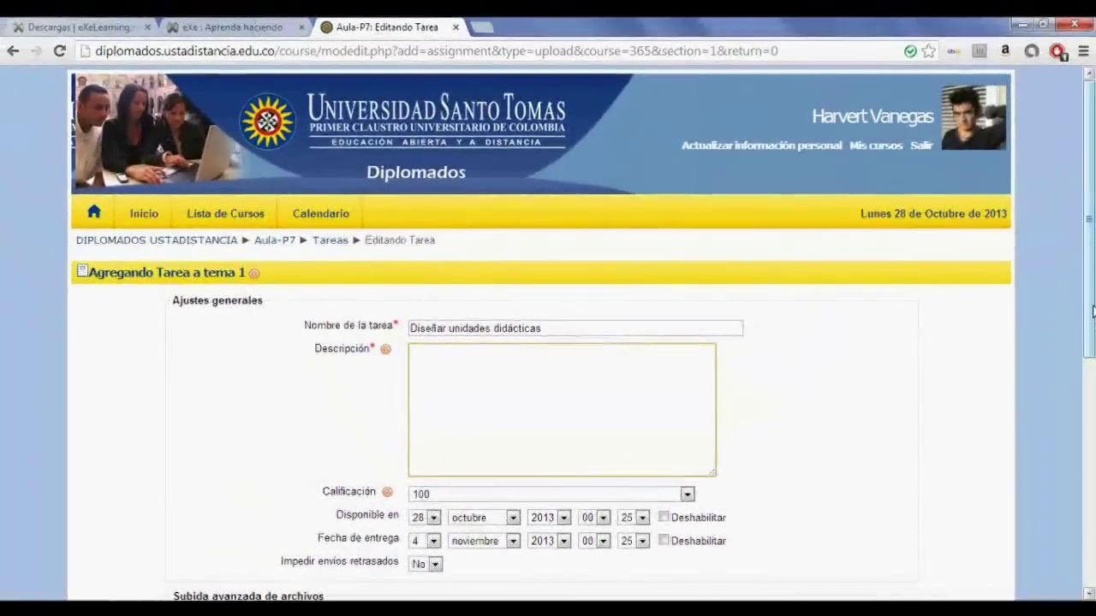
scroll(1086, 389, "down", 3)
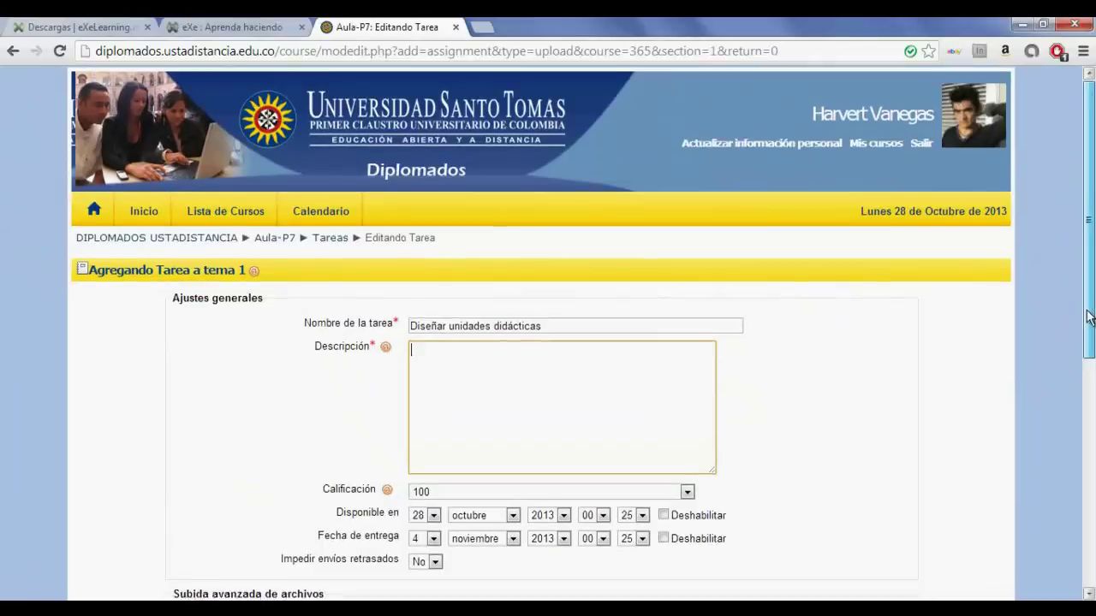
scroll(1085, 389, "down", 1)
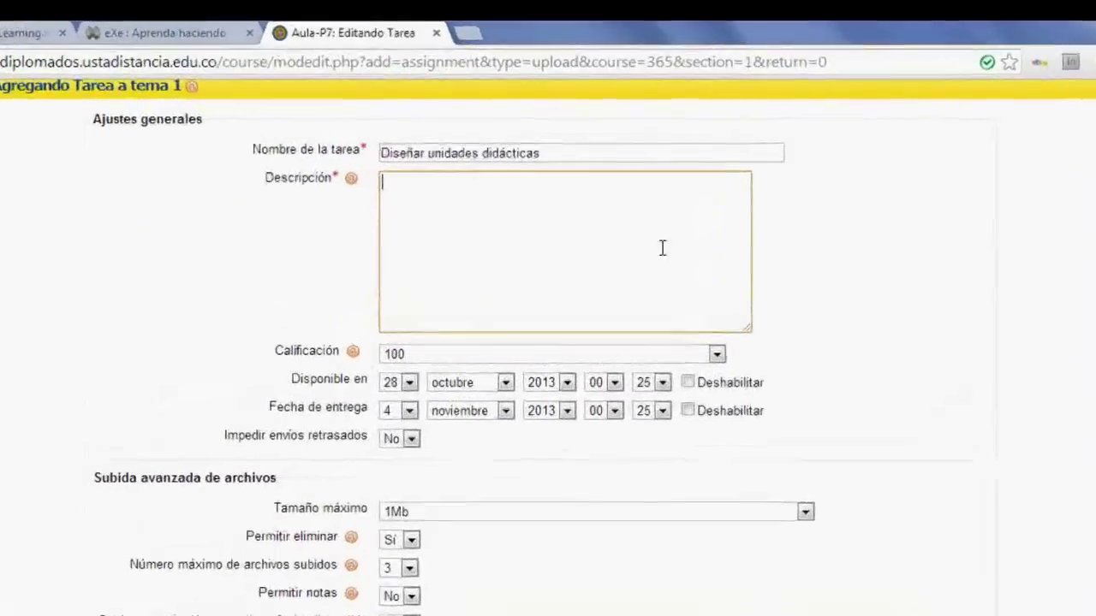
key("ctrl+v")
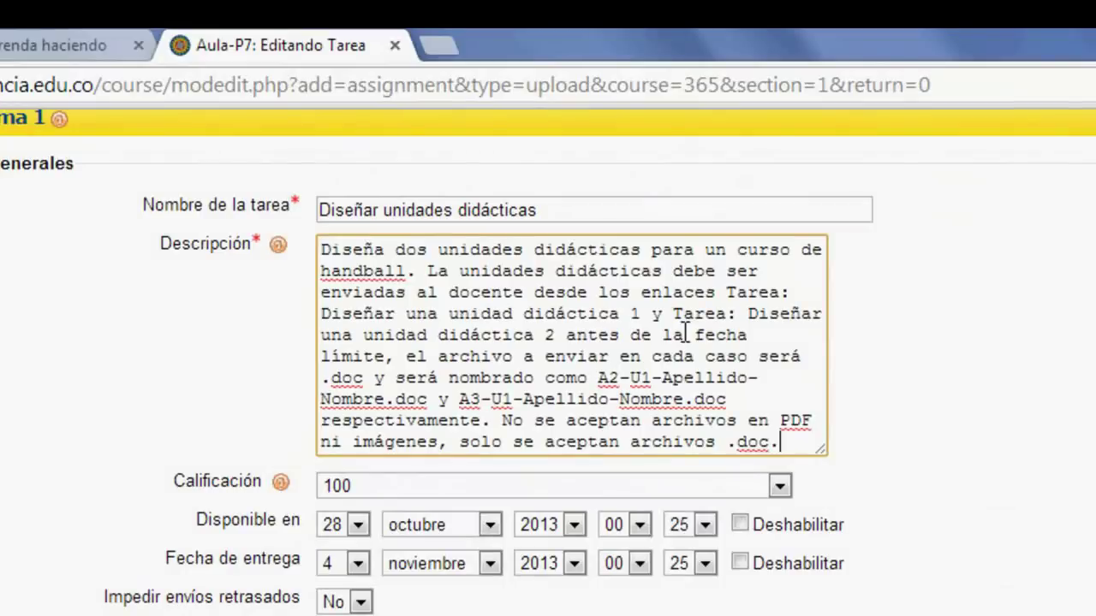
- Set the task's Calificación to 50 and disable its "Disponible en" date
left_click(469, 489)
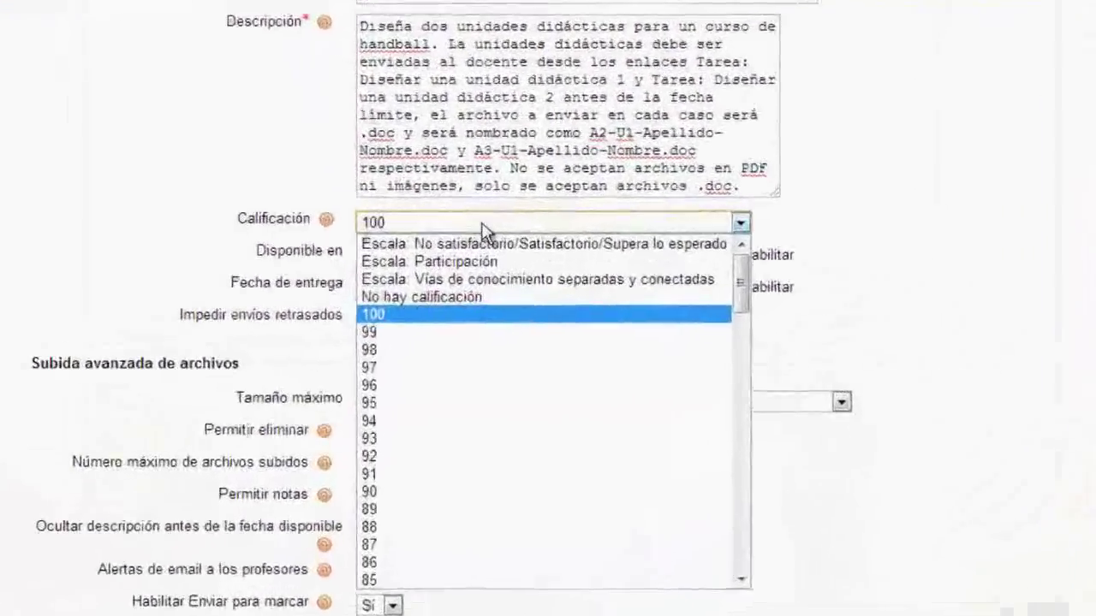
left_click(462, 488)
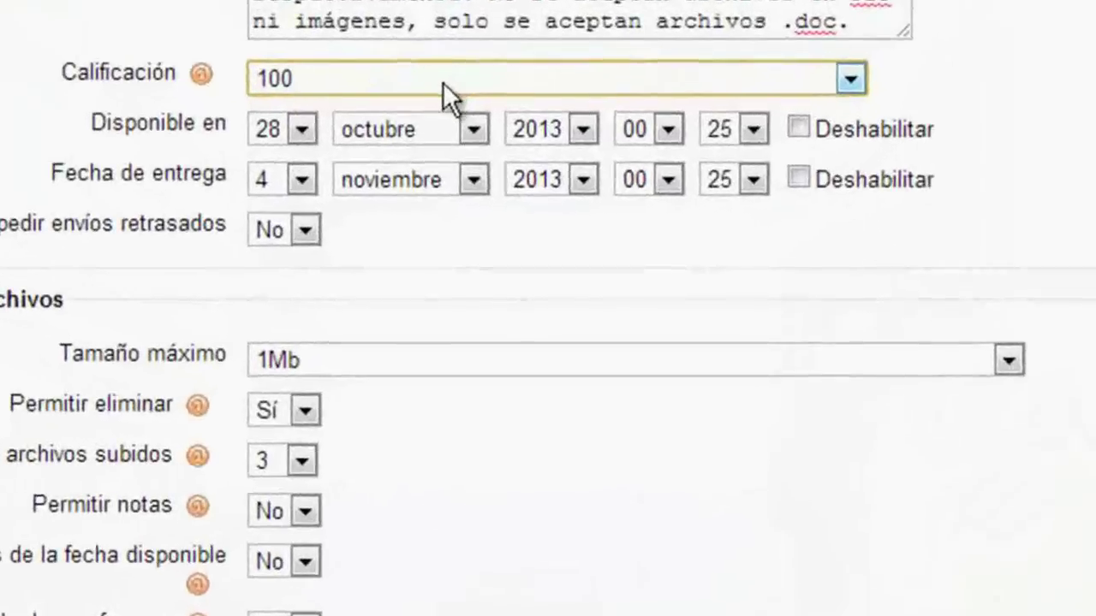
type("50")
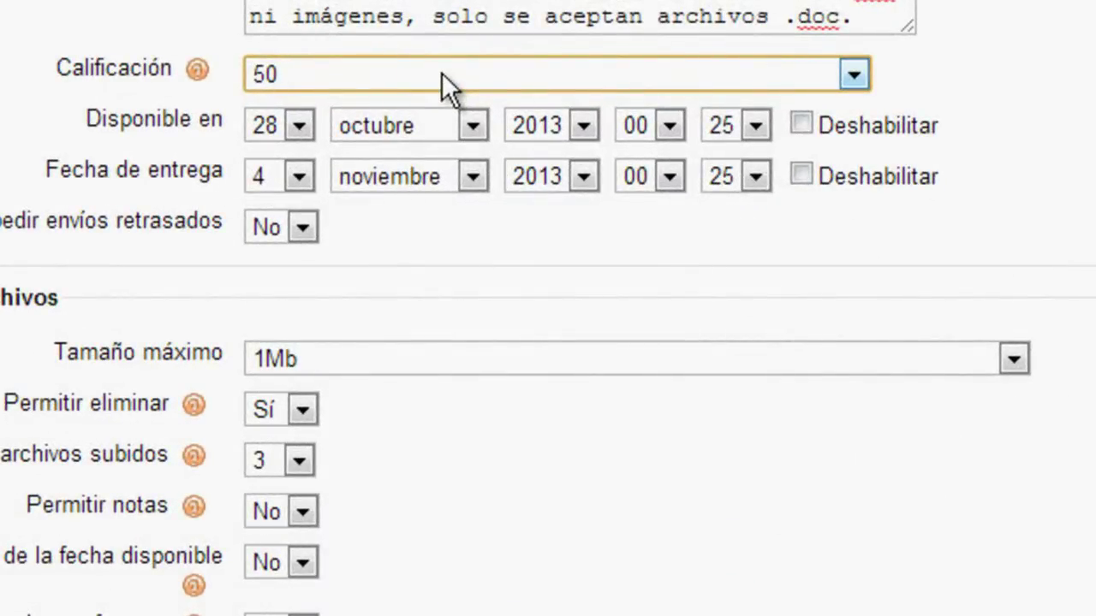
left_click(420, 240)
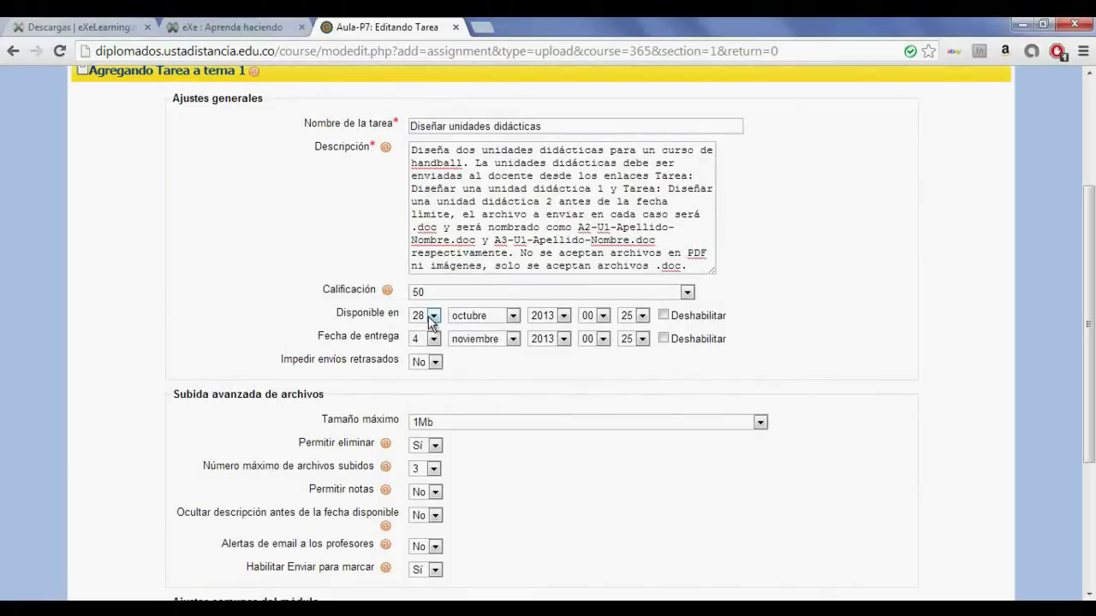
left_click(664, 316)
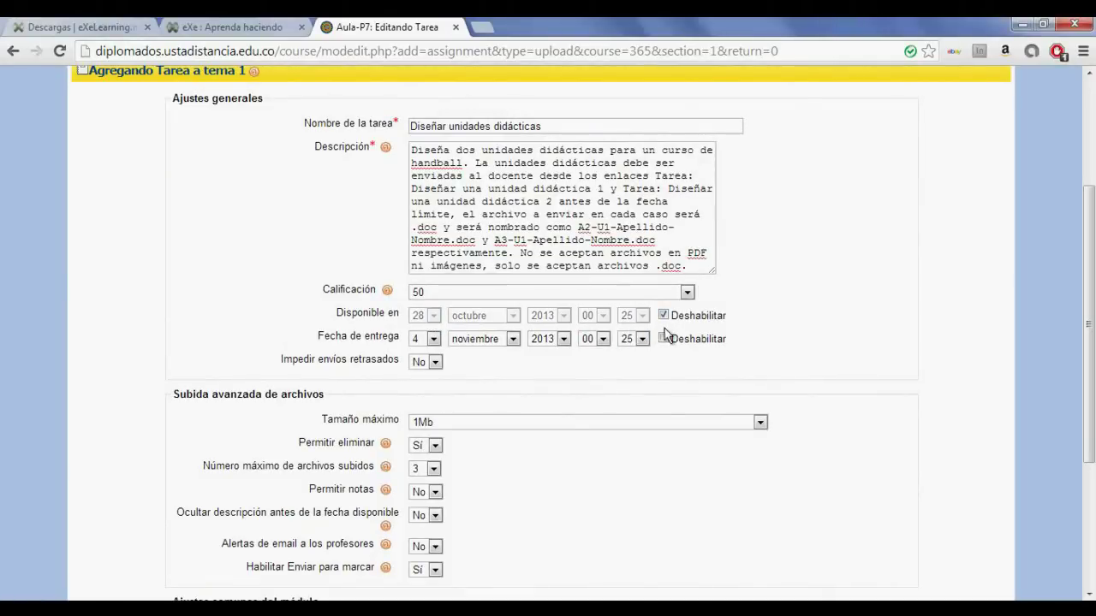
- Disable the task's "Fecha de entrega" and set its Tamaño máximo to 10Mb
left_click(664, 339)
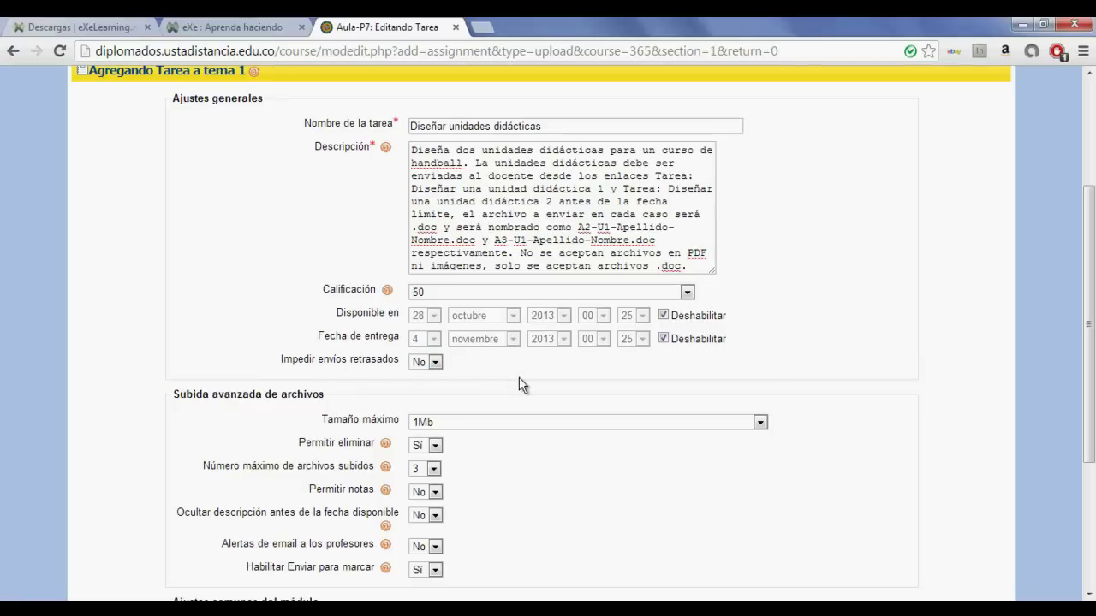
left_click(517, 419)
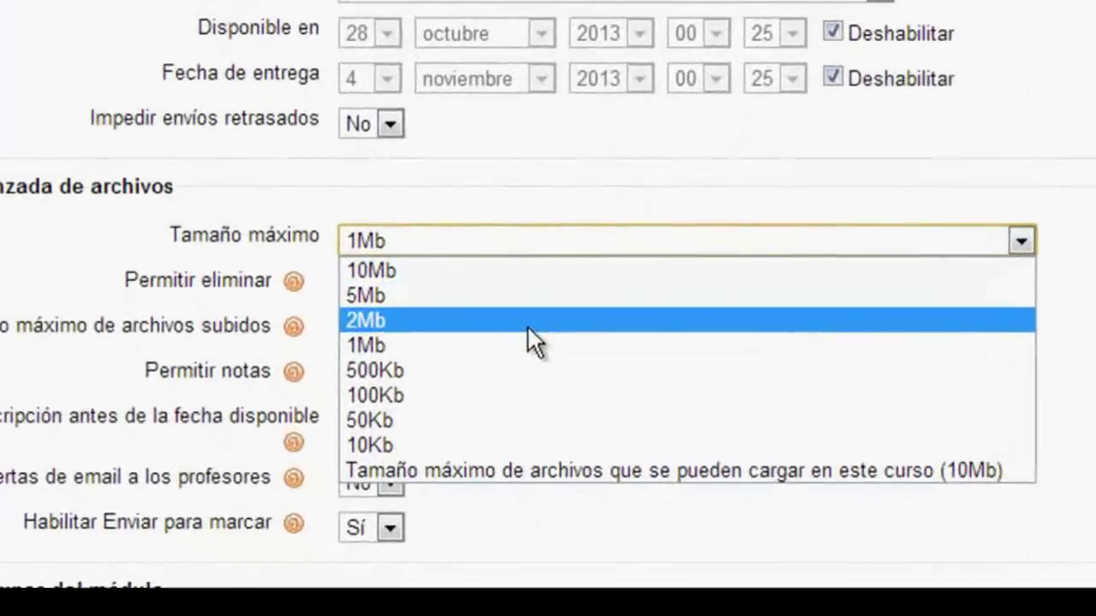
left_click(522, 273)
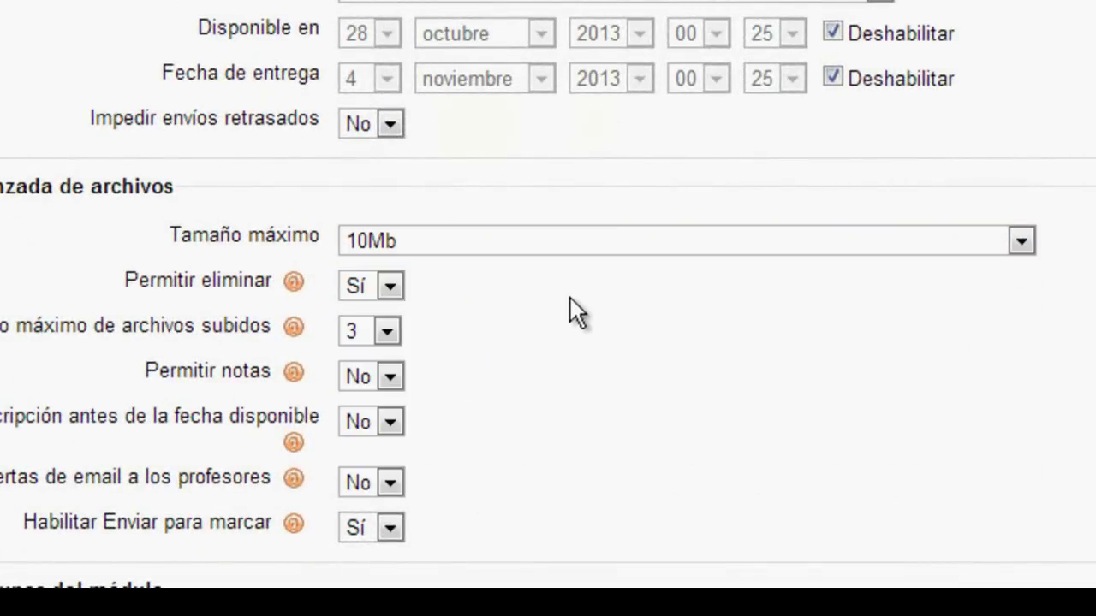
- Adjust the "Habilitar Enviar para marcar" setting and save and display the task, ending back on the Aula-P7 course page
scroll(597, 316, "down", 4)
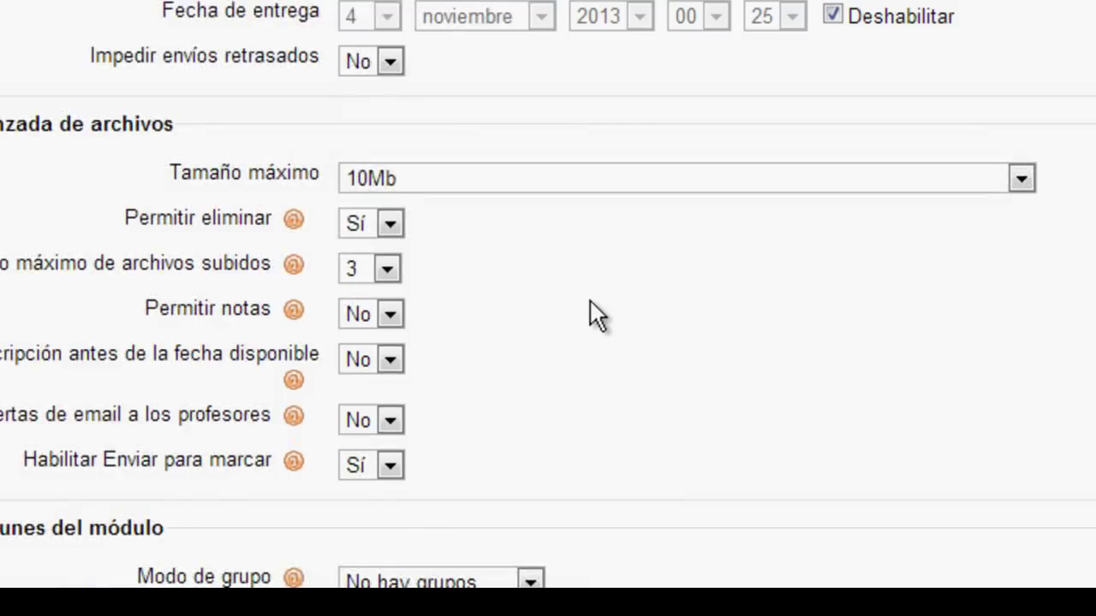
scroll(590, 301, "down", 2)
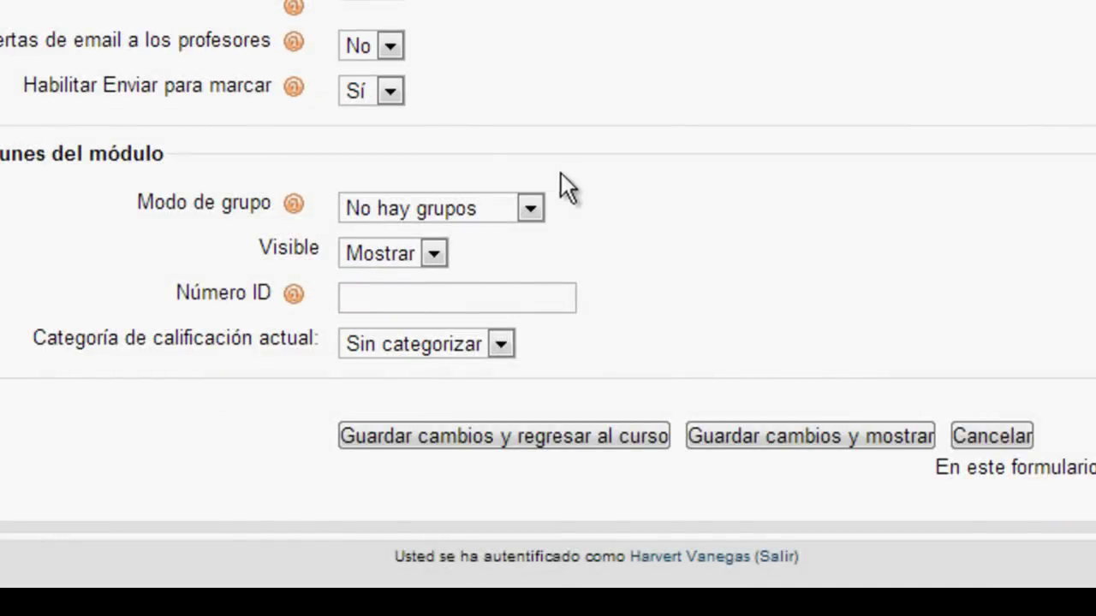
left_click(391, 101)
left_click(380, 120)
left_click(780, 434)
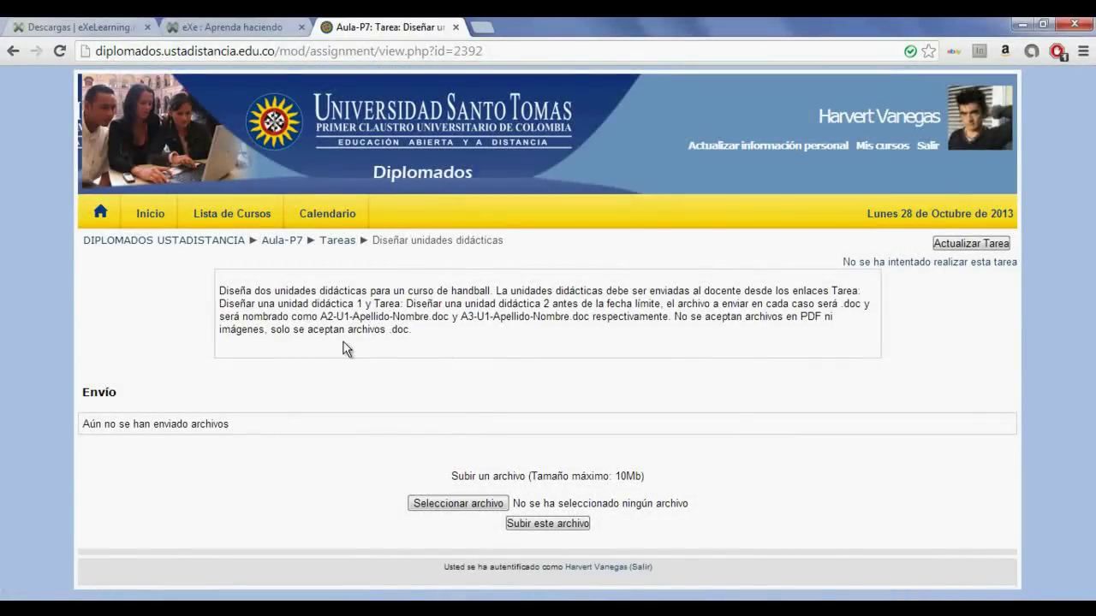
left_click(289, 243)
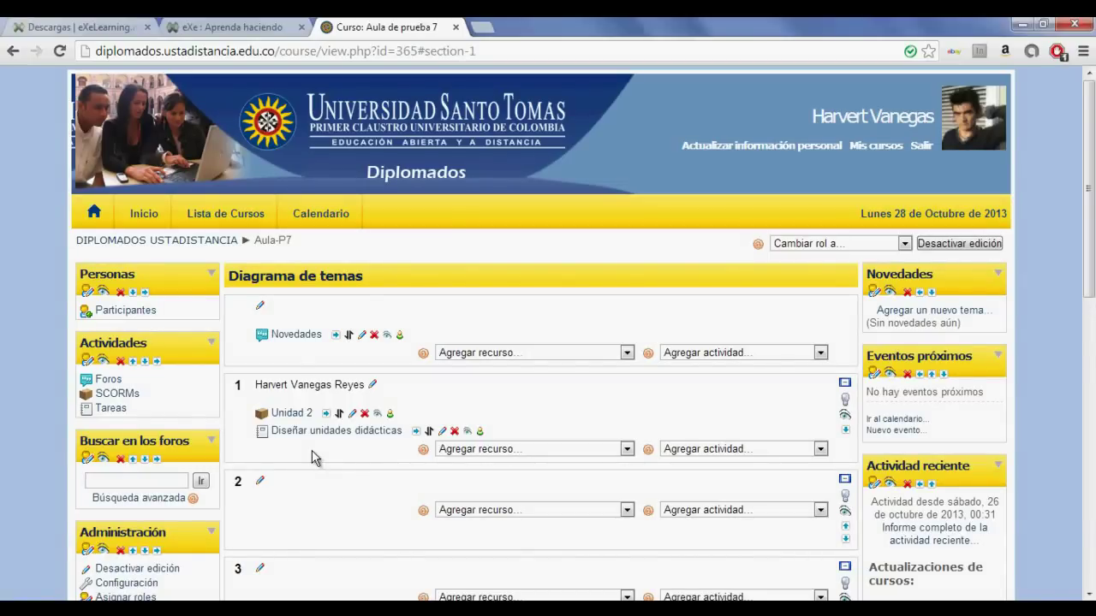
- In a new browser tab, go to aula20132.ustadistancia.edu.co and open the Ambientes Virtuales de Aprendizaje II course
left_click(483, 27)
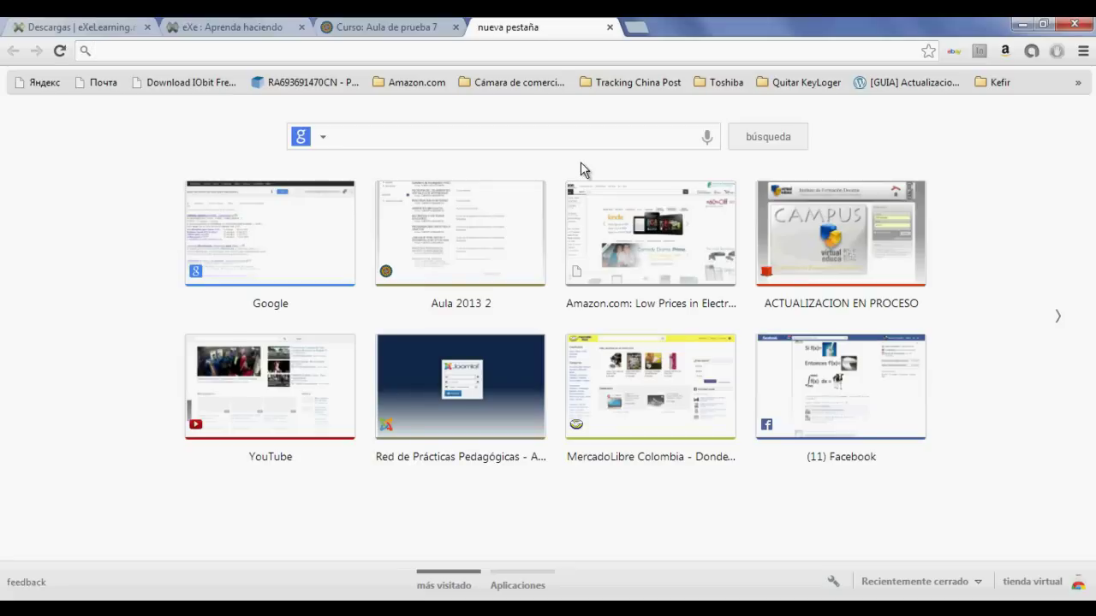
type("aula20132.ustadistancia.edu.co")
key("Return")
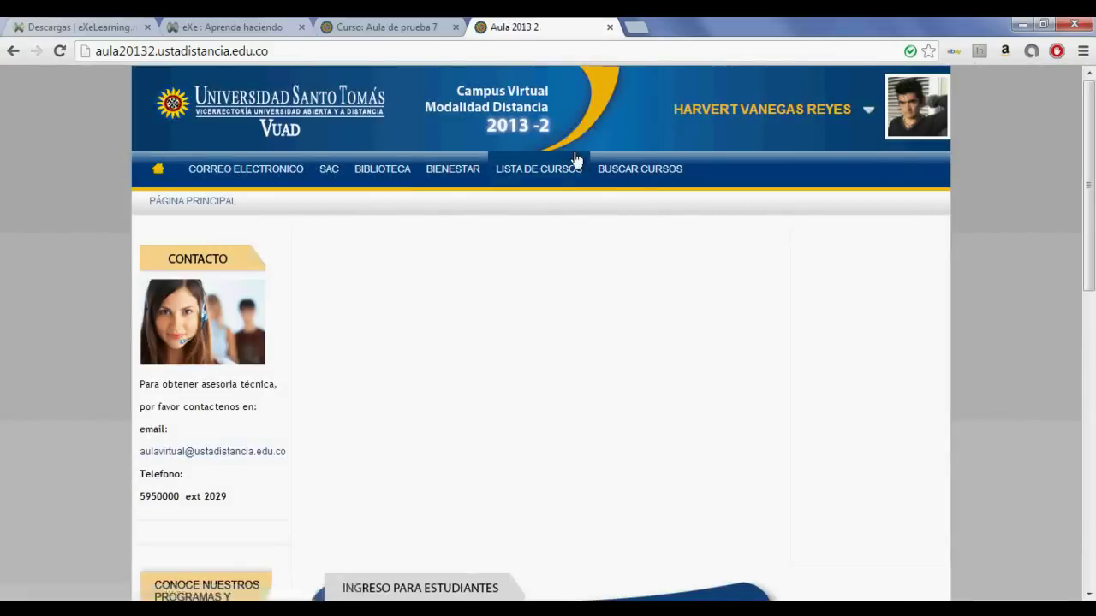
left_click_drag(1091, 192, 1092, 460)
left_click(363, 241)
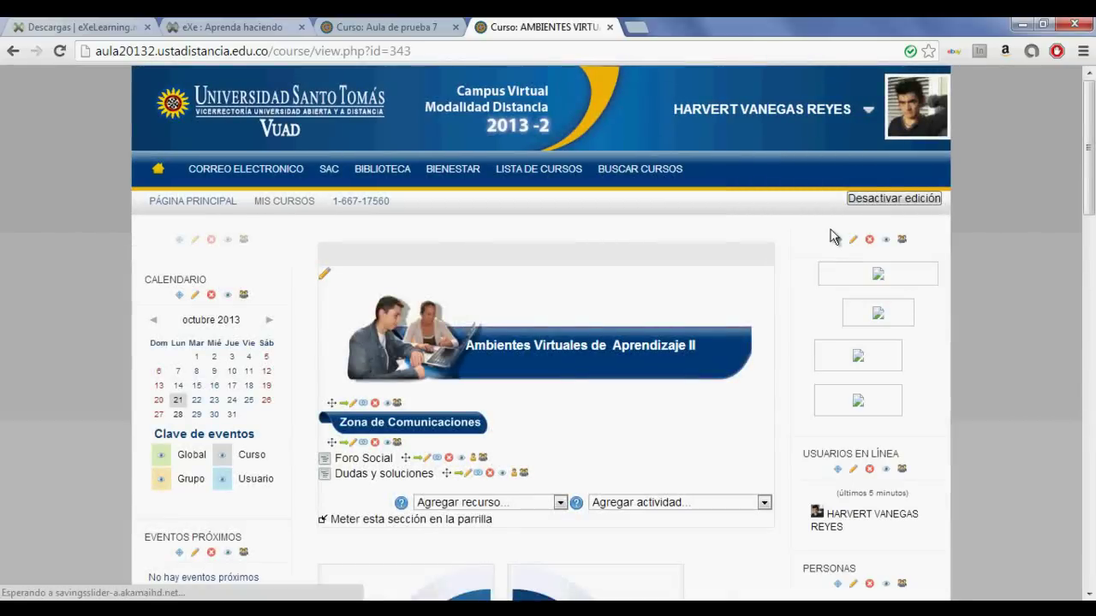
- Add an Etiqueta resource to the Momento 2 section (topic 2) with the text "Ejemplo de objeto de aprendizaje"
left_click_drag(1079, 148, 1083, 412)
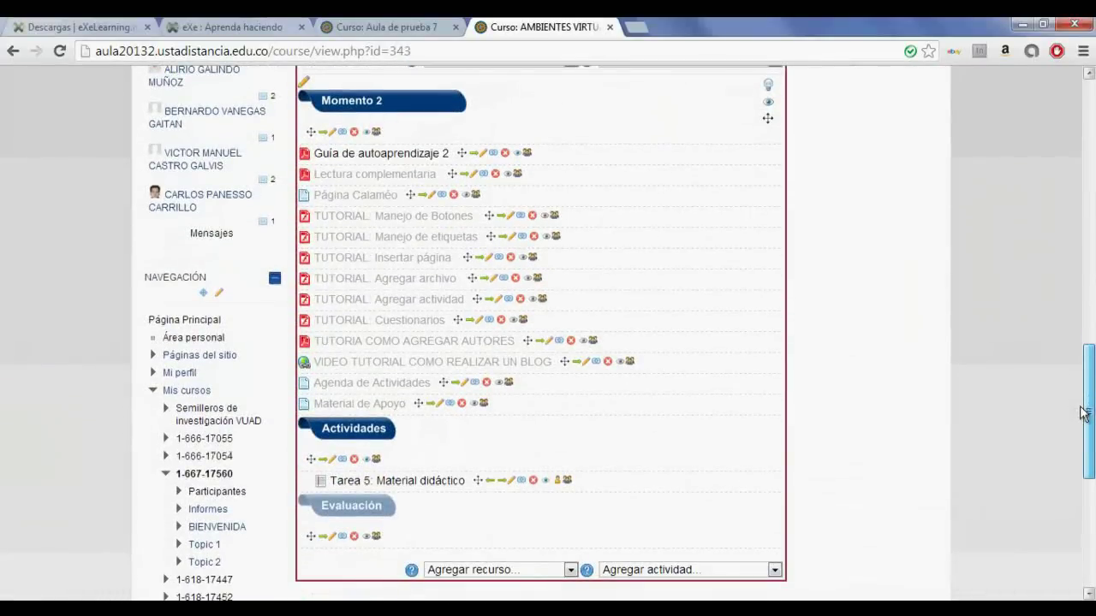
left_click_drag(1082, 412, 1082, 426)
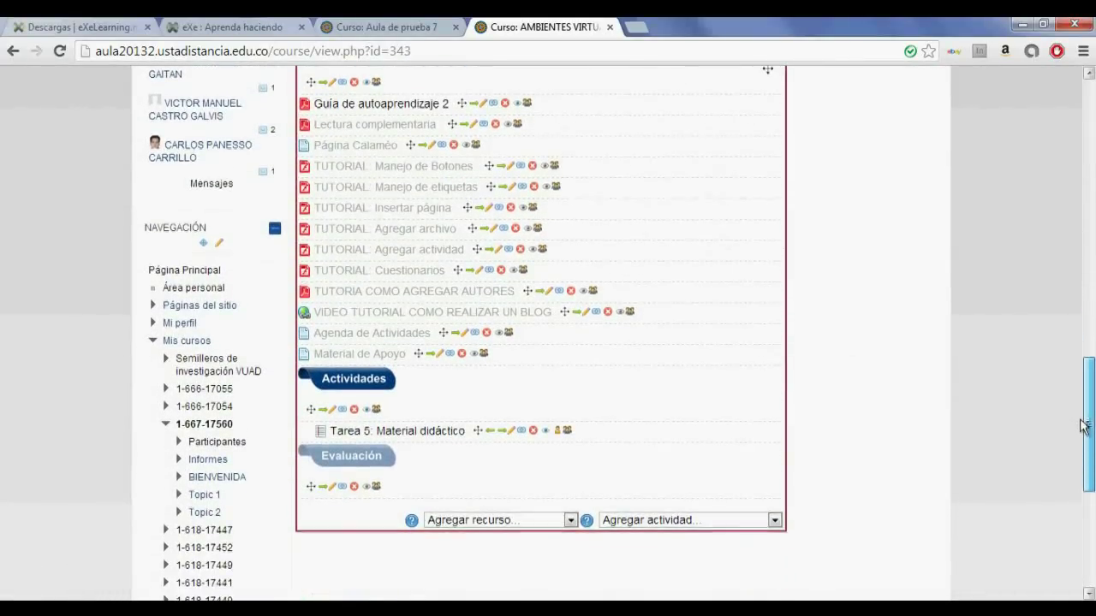
left_click_drag(1083, 426, 1091, 450)
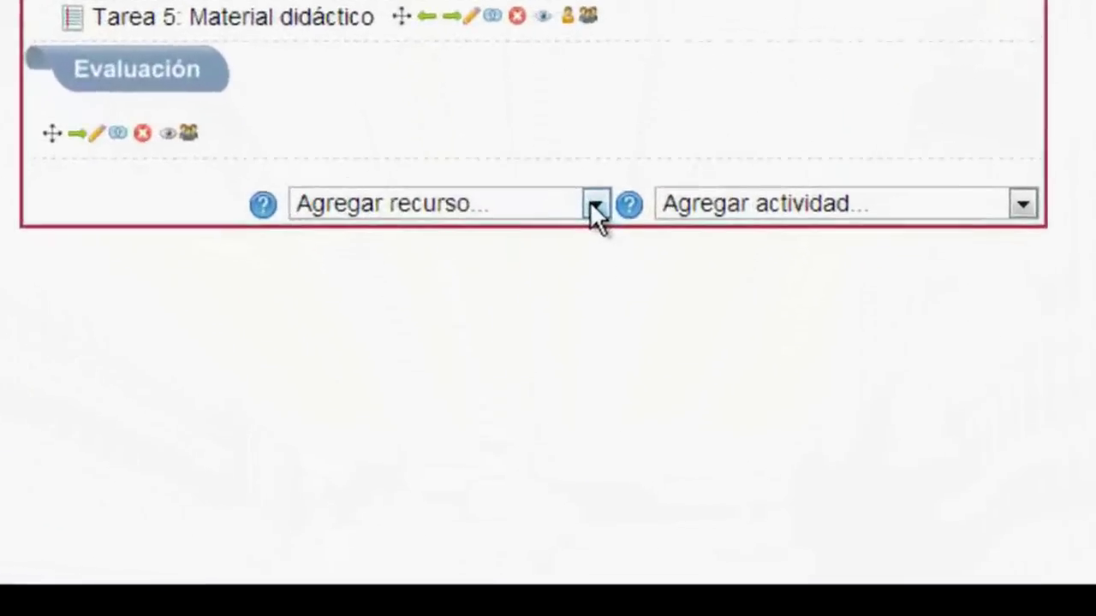
left_click(570, 418)
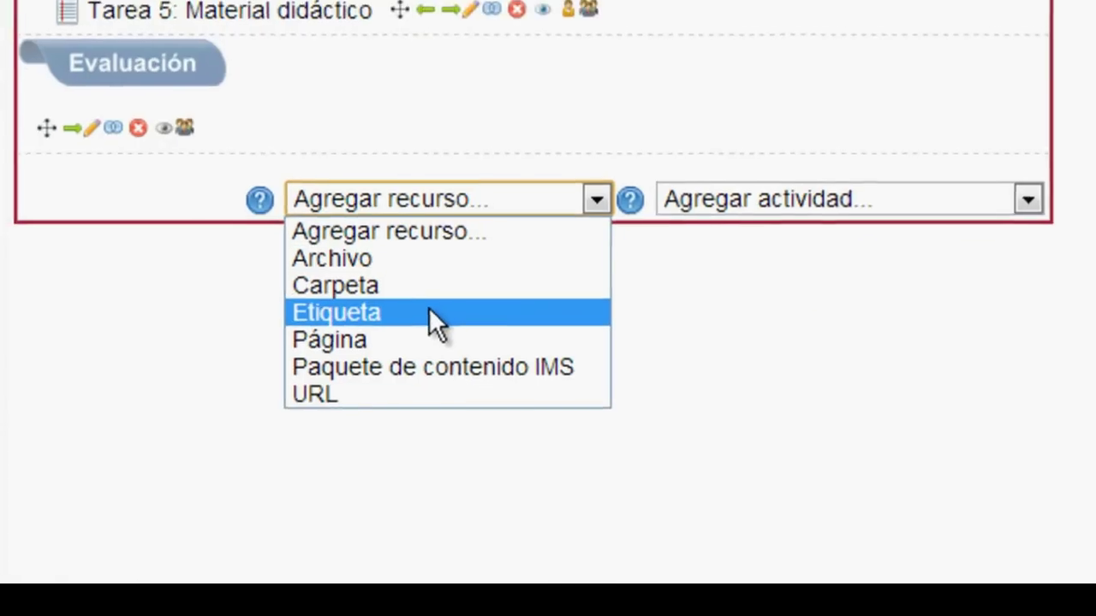
left_click(428, 310)
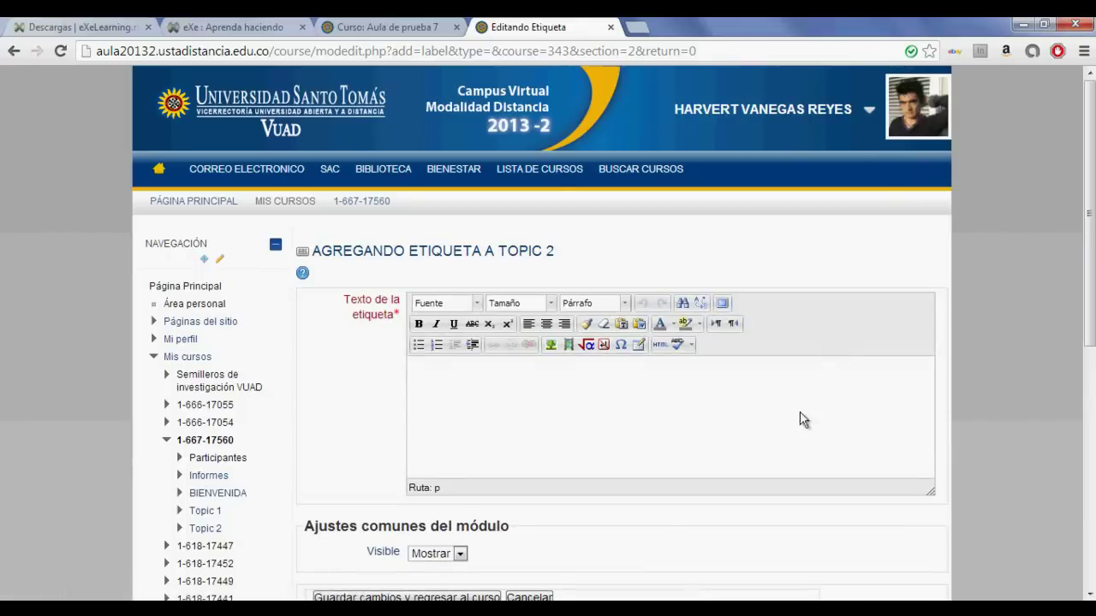
left_click(747, 429)
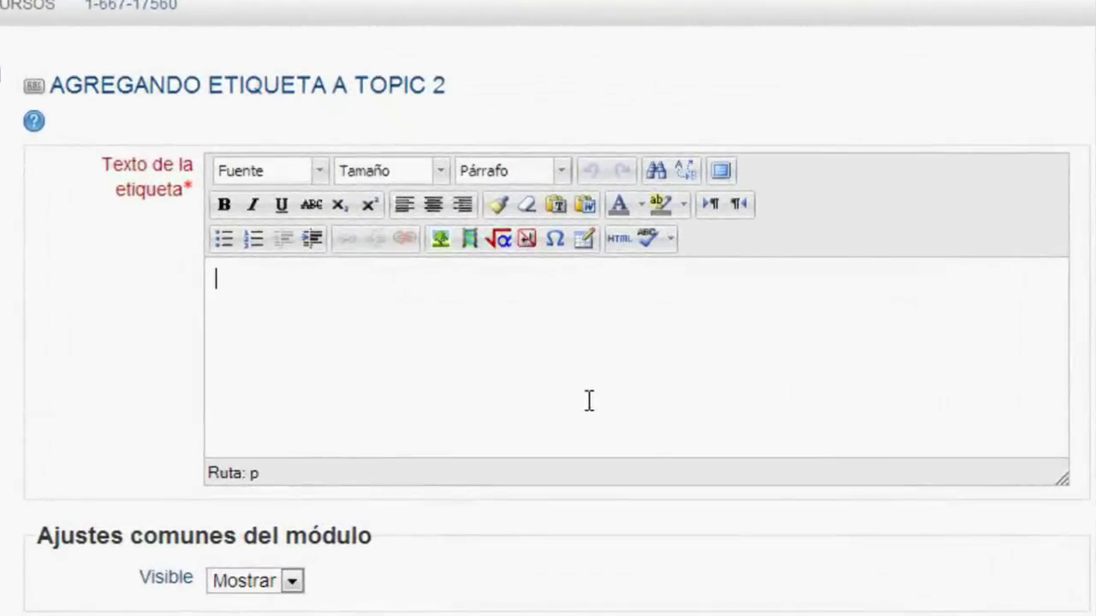
type("Ejemplo")
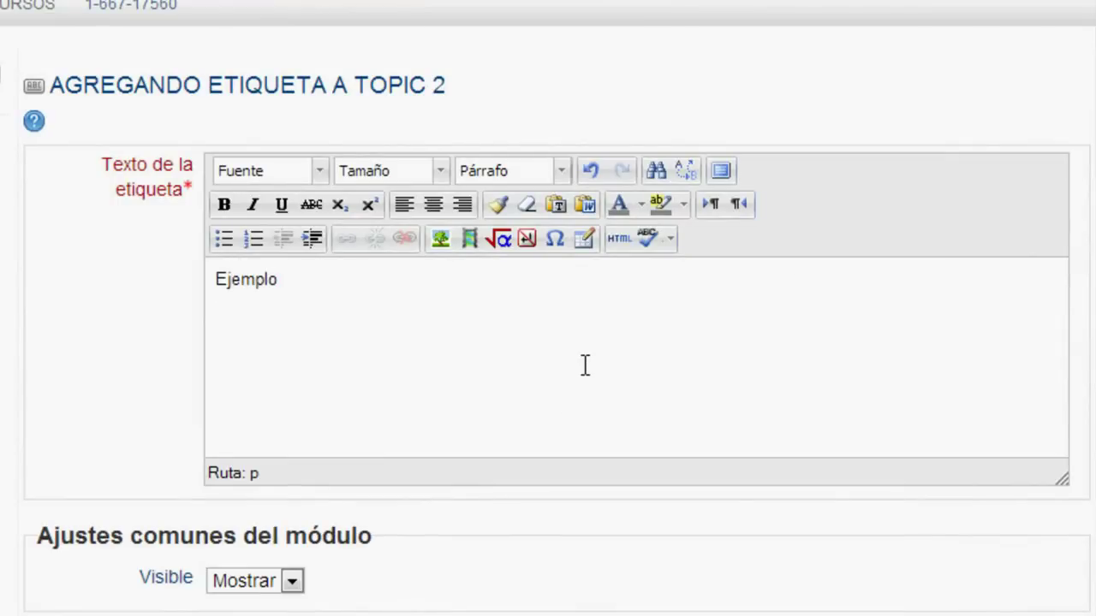
type(" de objeto de aprendizaje")
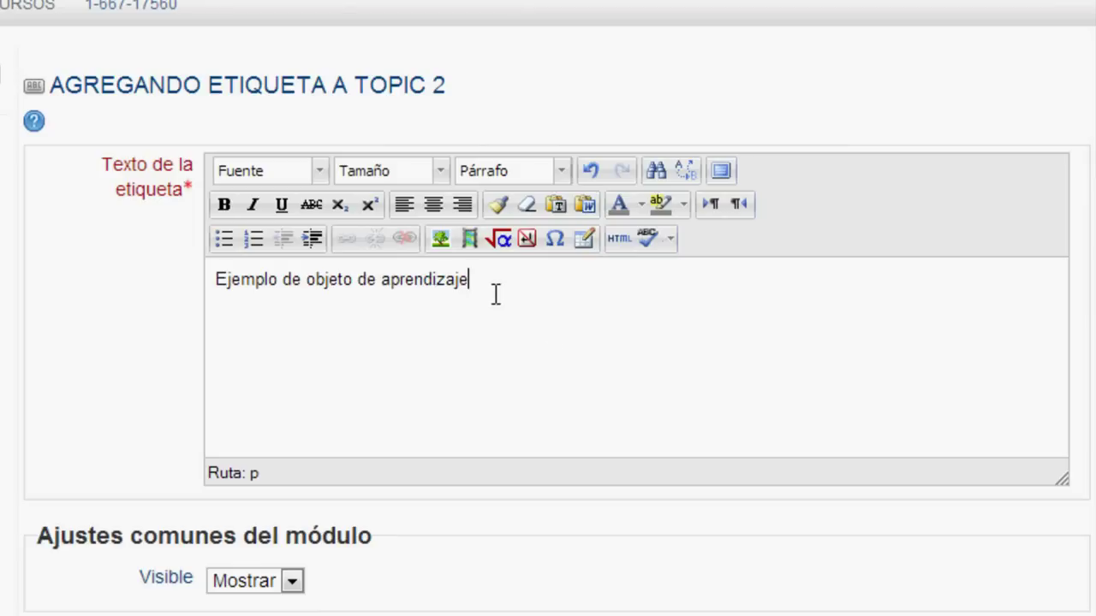
- Format the whole label text at size 5 (18pt) with the Encabezado 2 style
left_click_drag(487, 279, 199, 277)
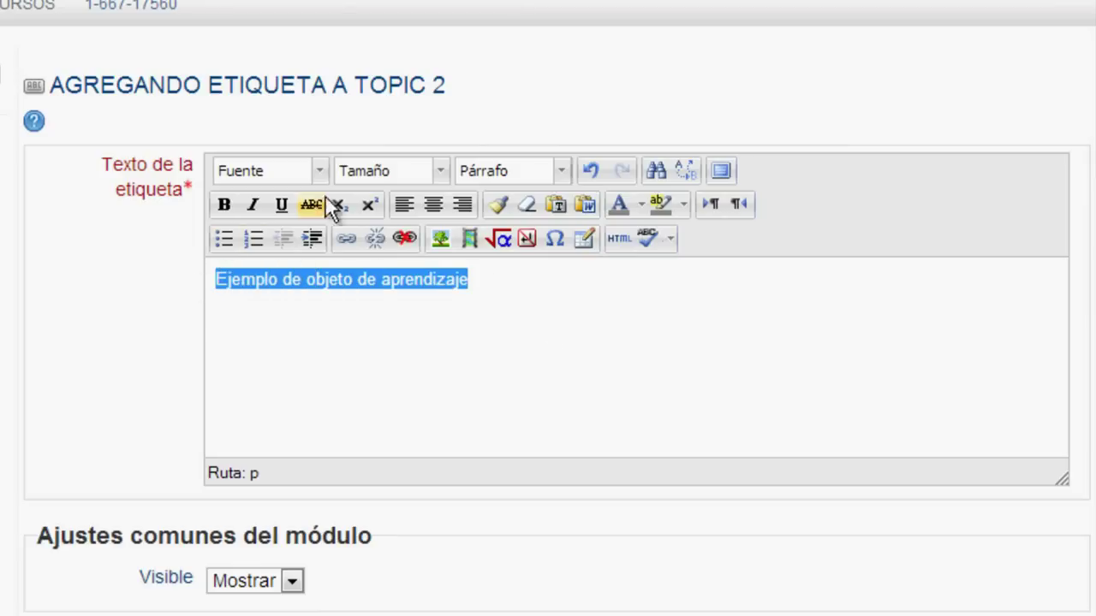
left_click(345, 170)
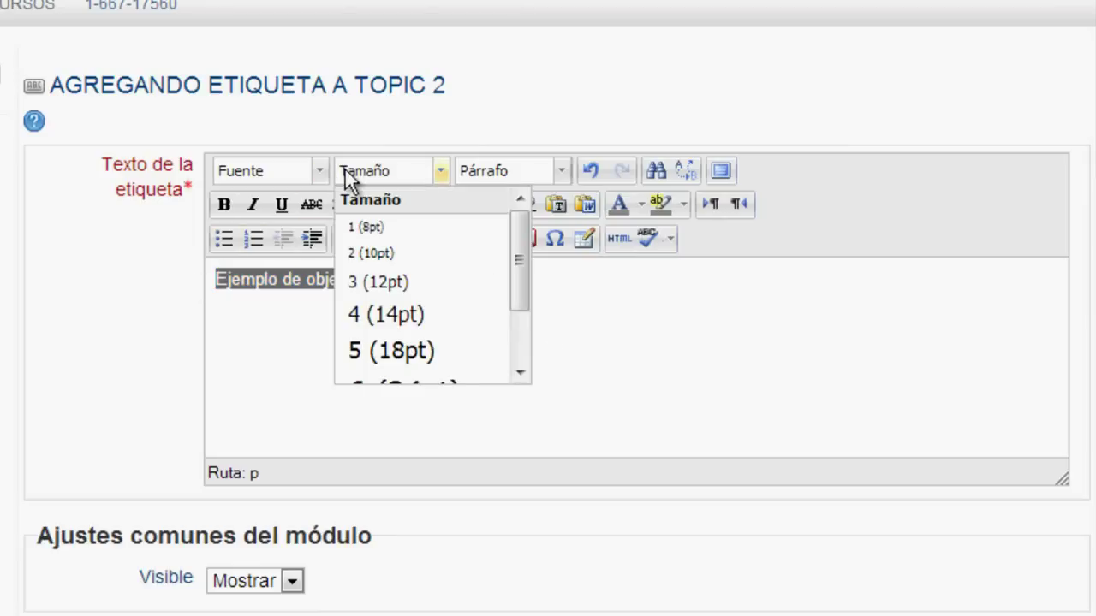
left_click(400, 317)
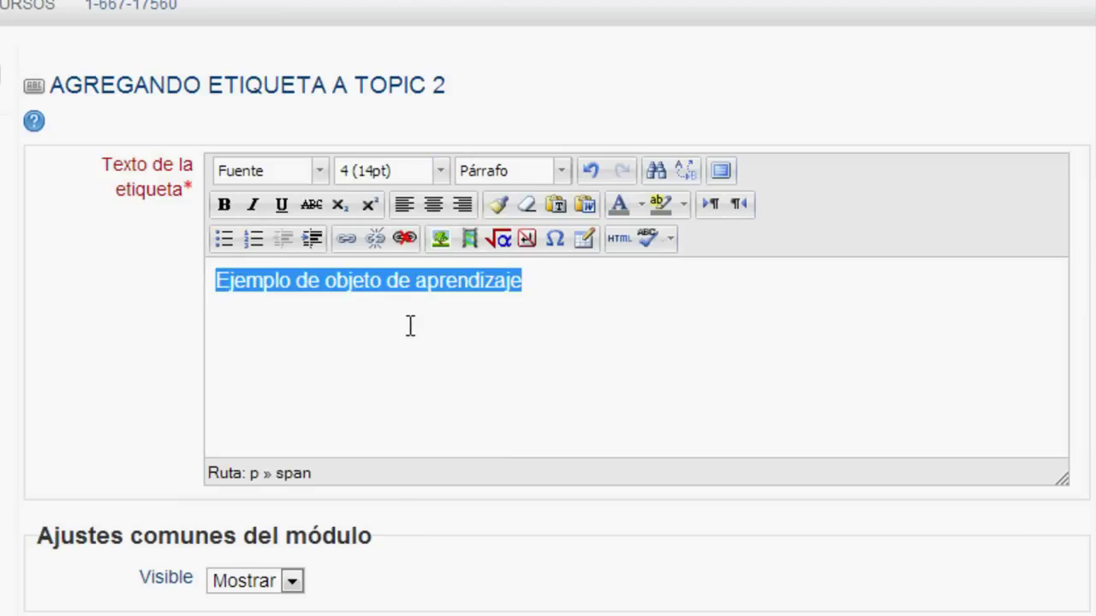
left_click(438, 170)
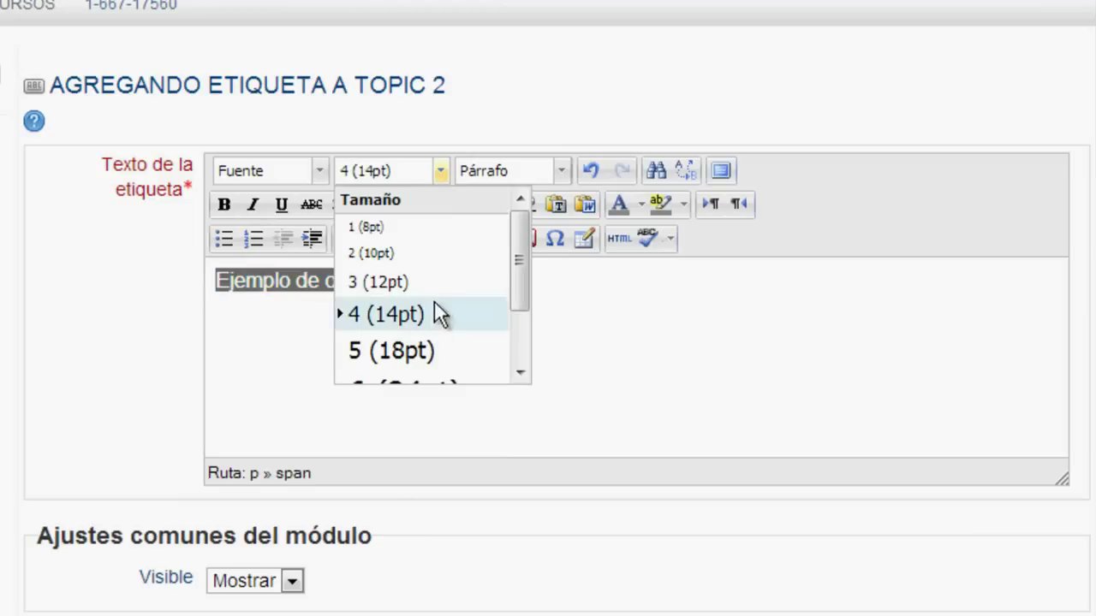
left_click(433, 358)
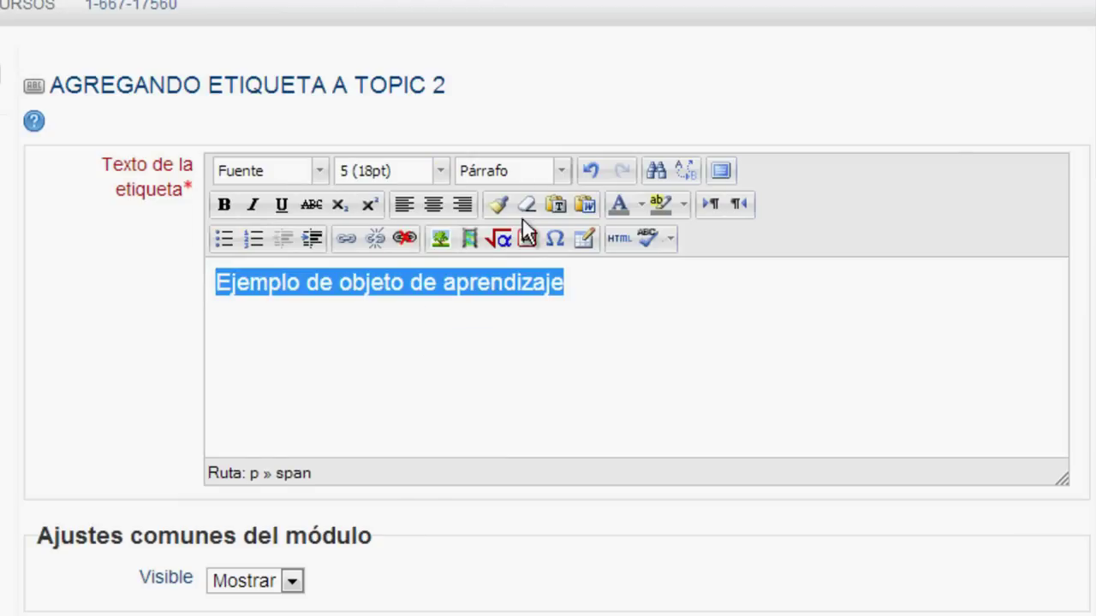
left_click(558, 171)
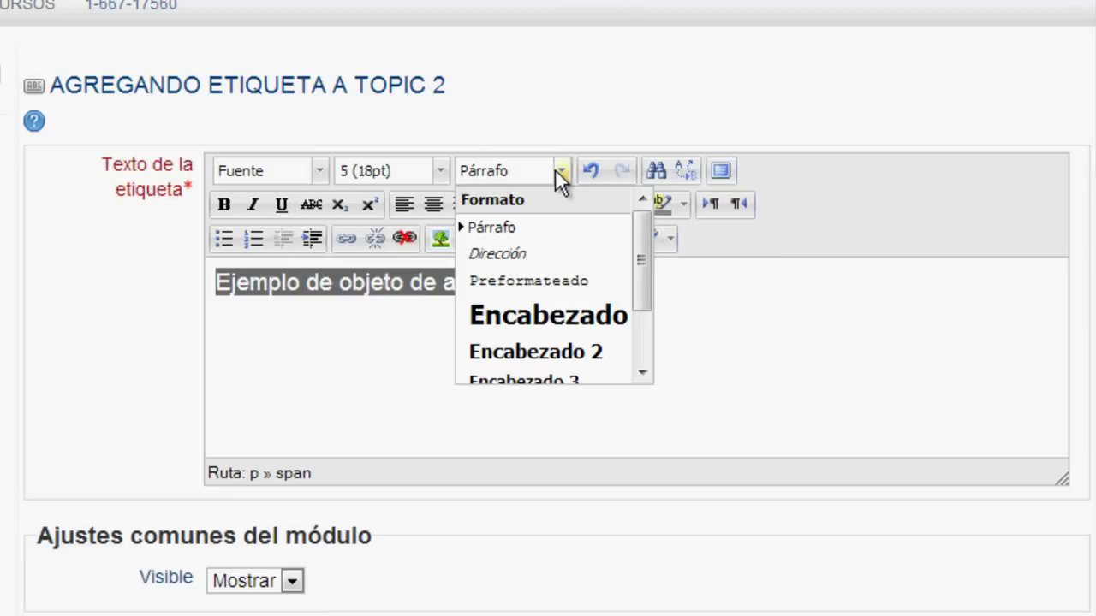
left_click(588, 352)
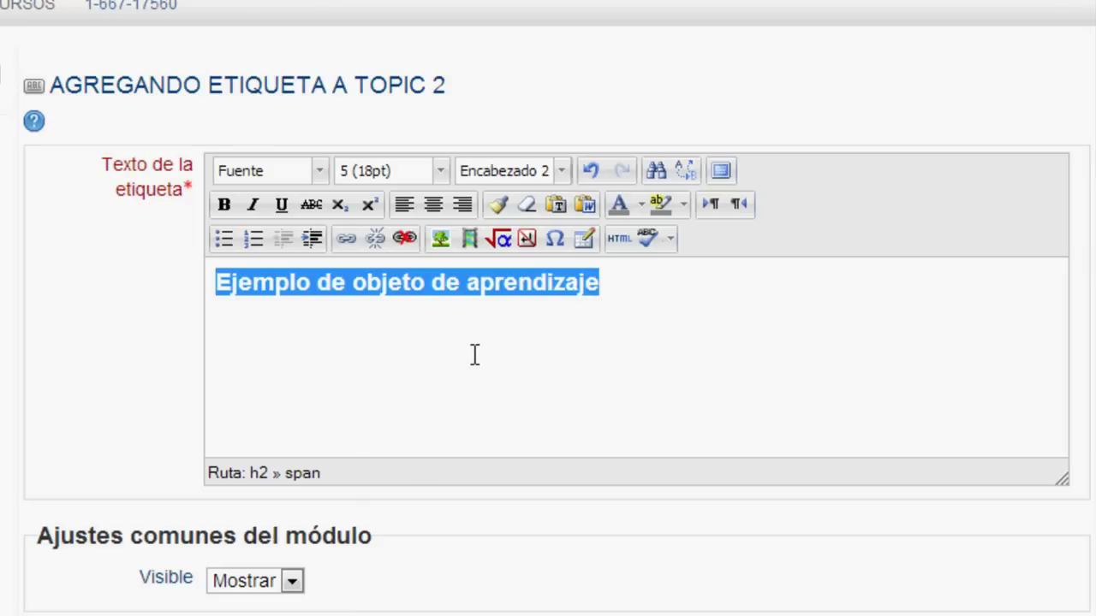
- Colour the label text blue and save the label, returning to the course
left_click(643, 204)
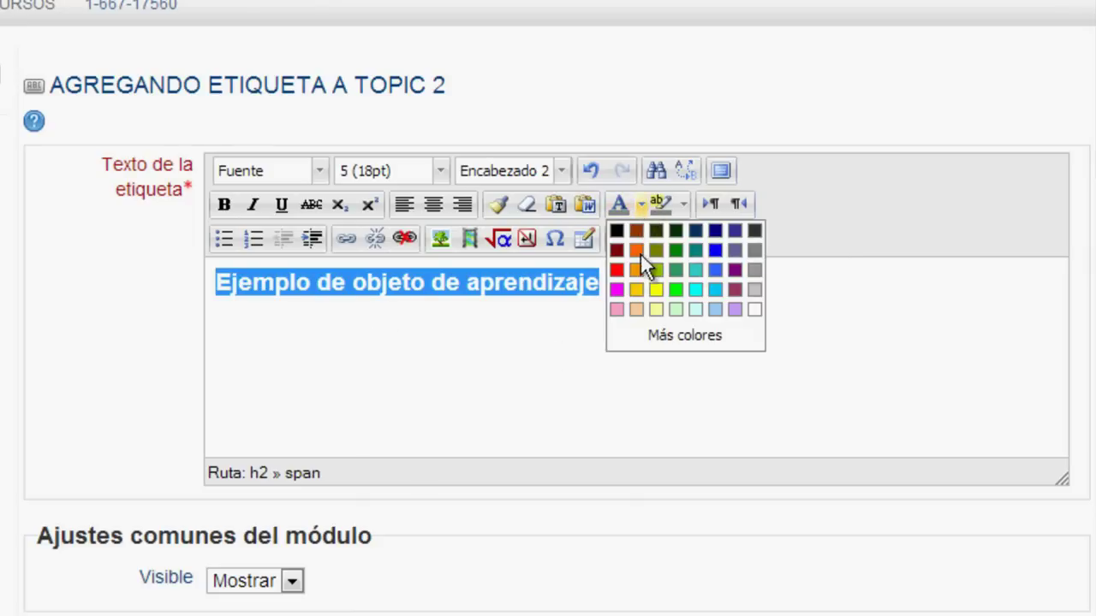
left_click(715, 252)
left_click(703, 297)
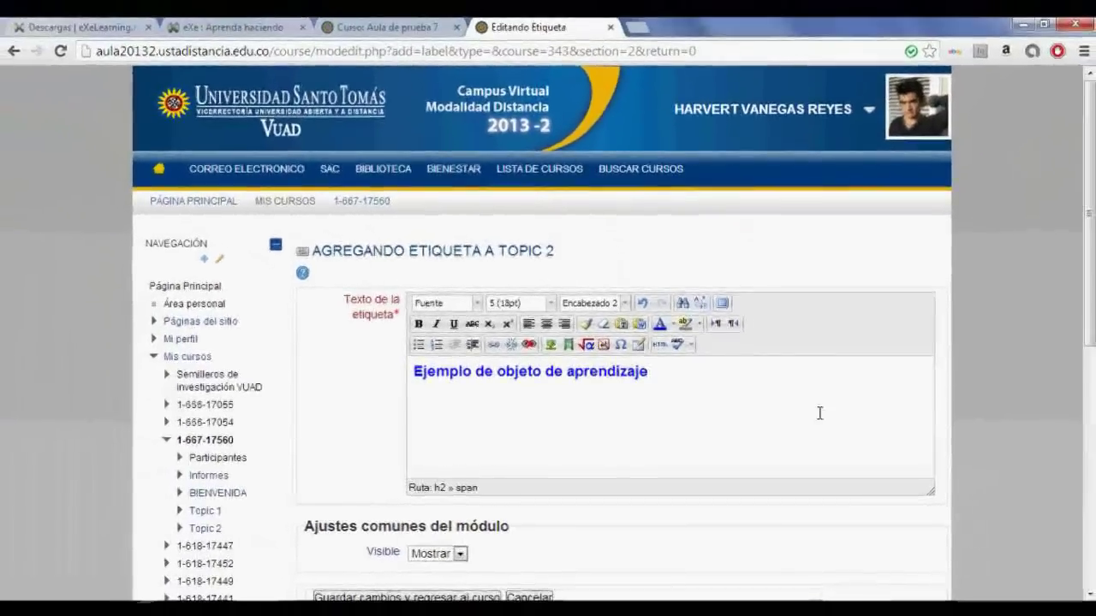
left_click_drag(1087, 310, 1087, 356)
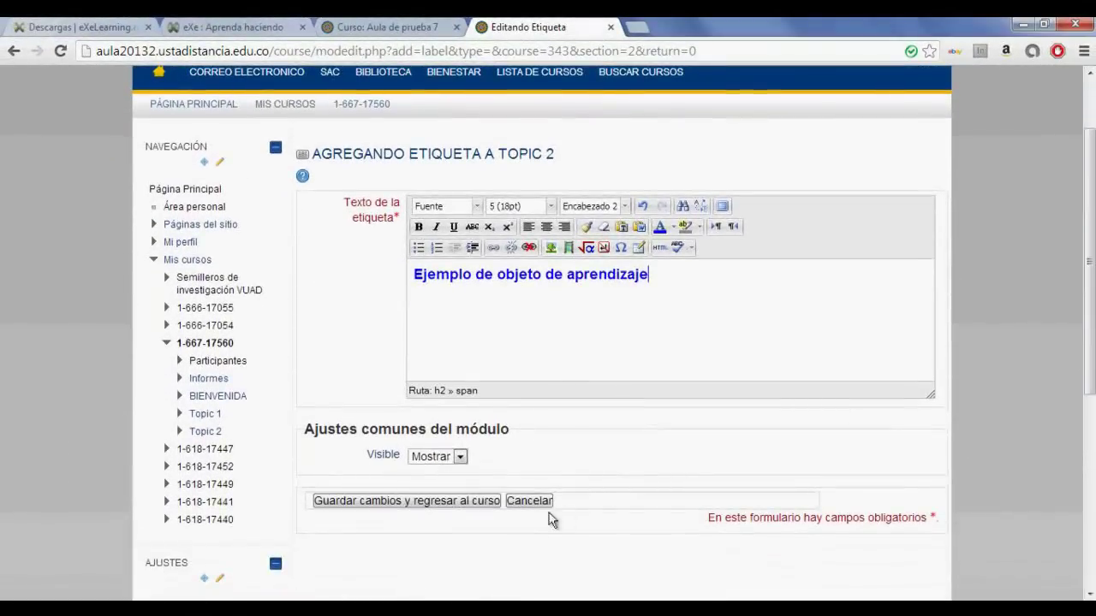
left_click(444, 503)
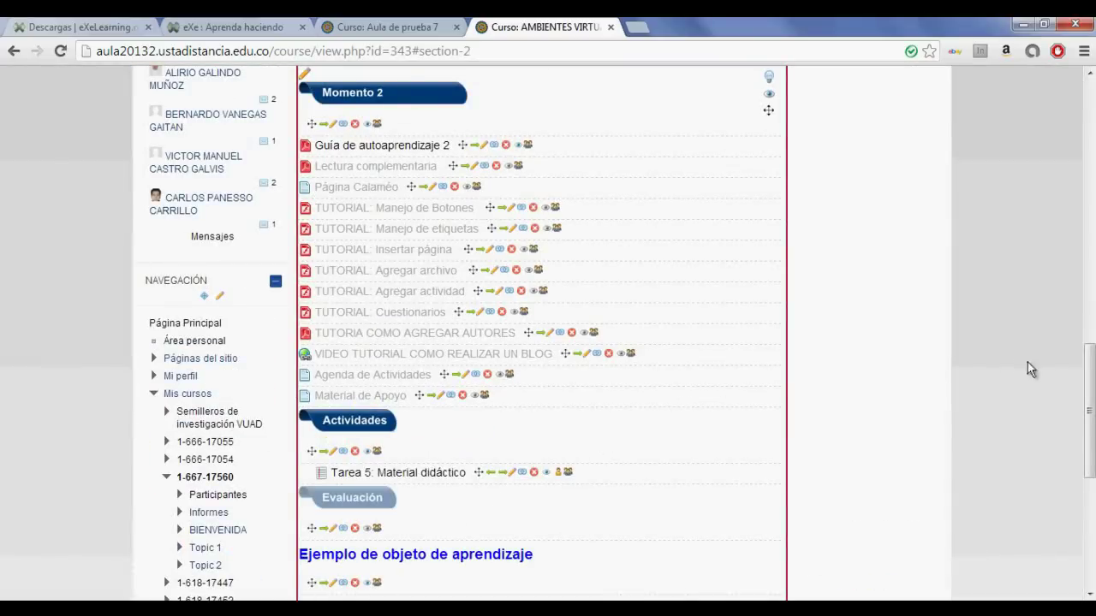
- Add a Paquete SCORM activity to topic 2 and name it "Unidad 2 - Diseño de un objeto de aprendizaje"
left_click_drag(1087, 404, 1087, 441)
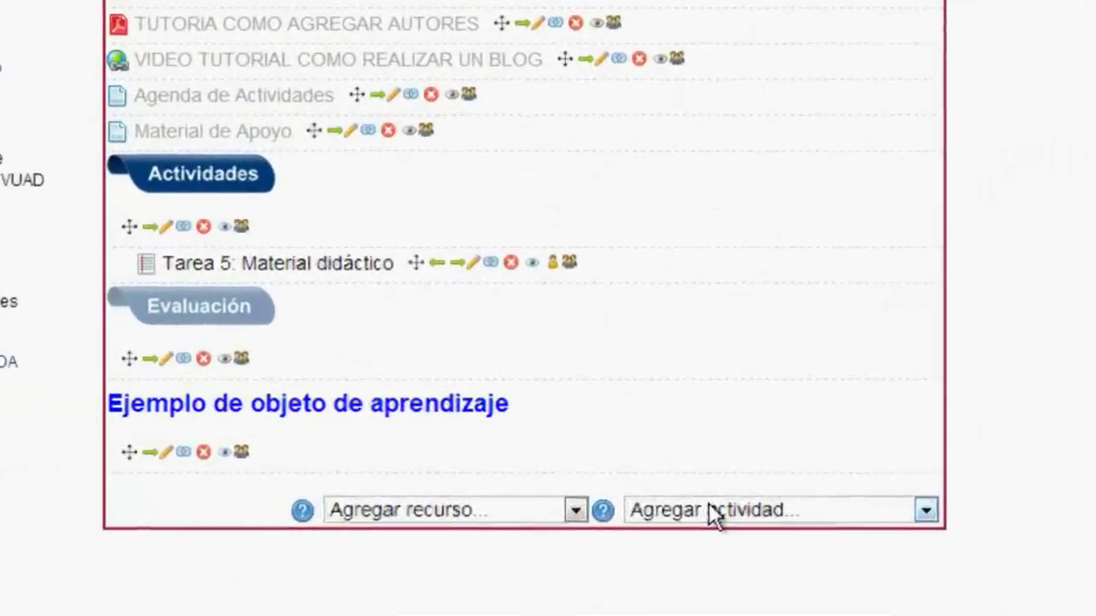
left_click(649, 473)
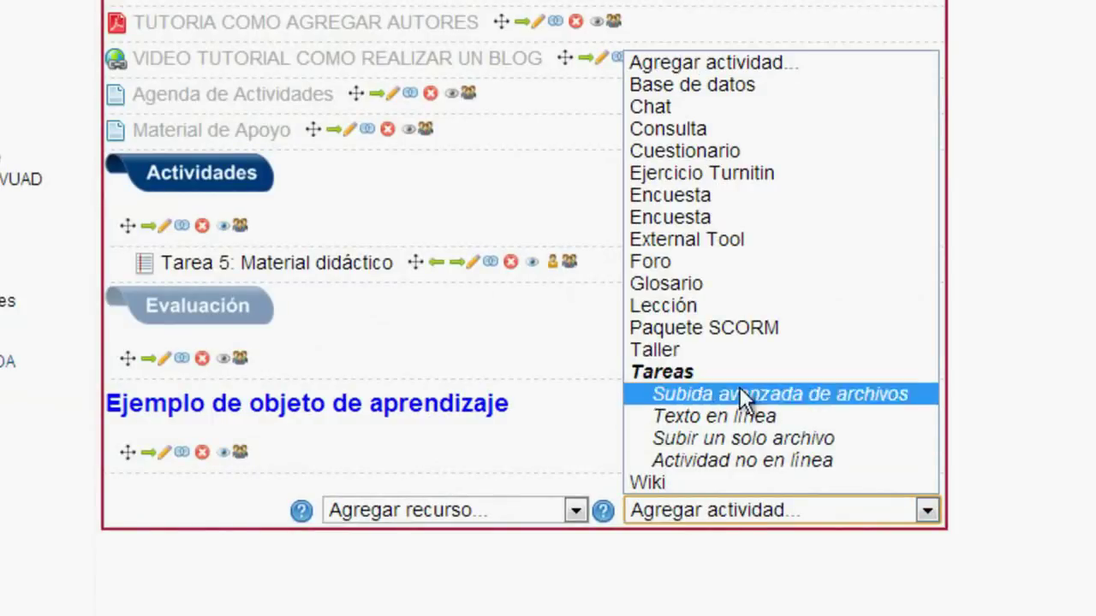
left_click(742, 327)
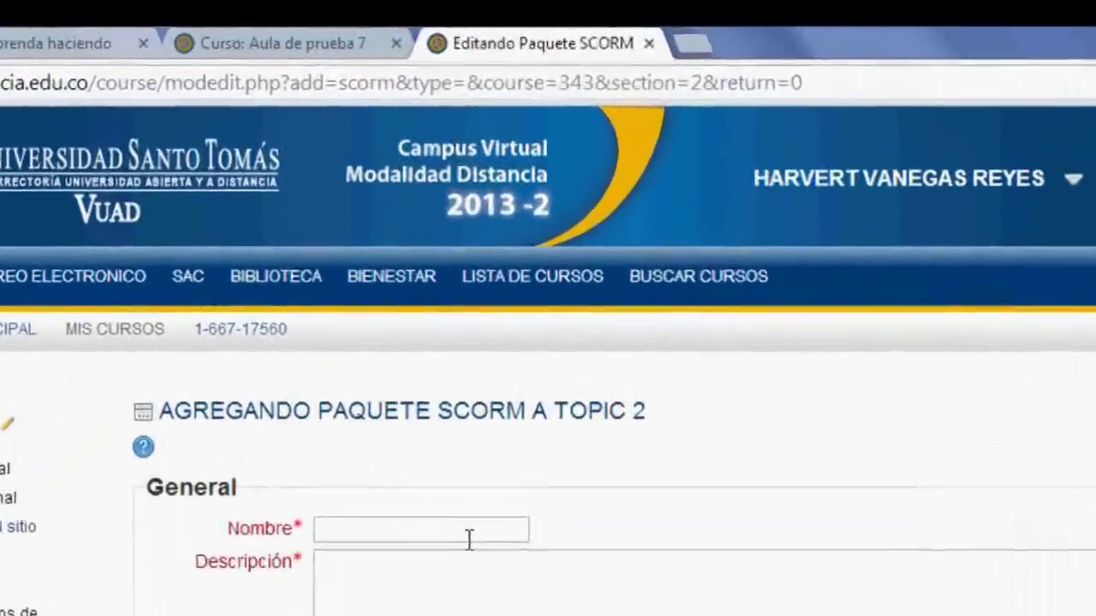
left_click(469, 537)
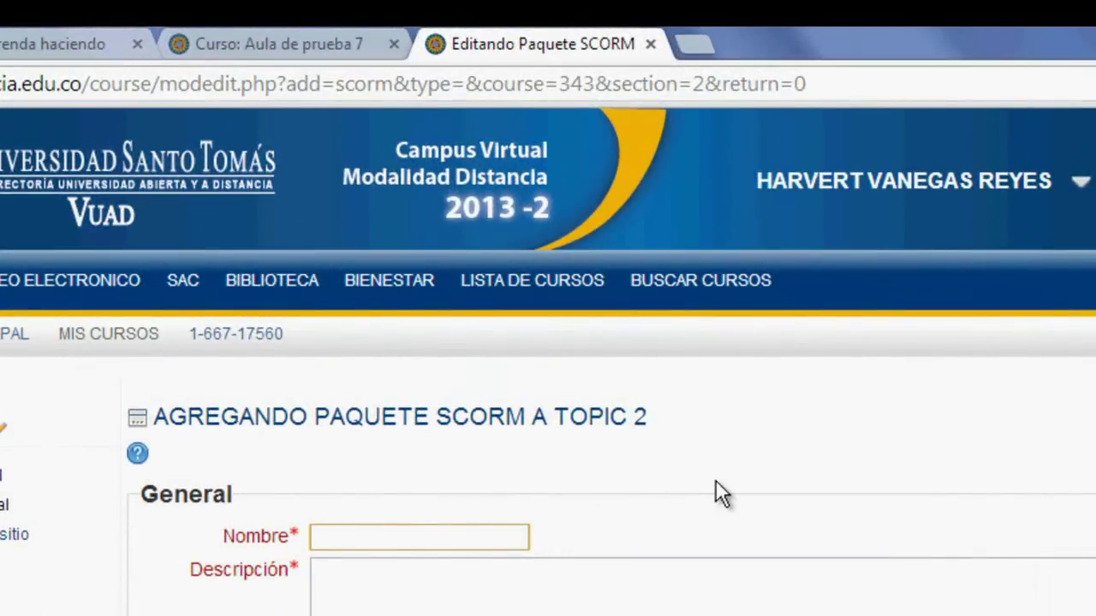
type("Unidad 2 -")
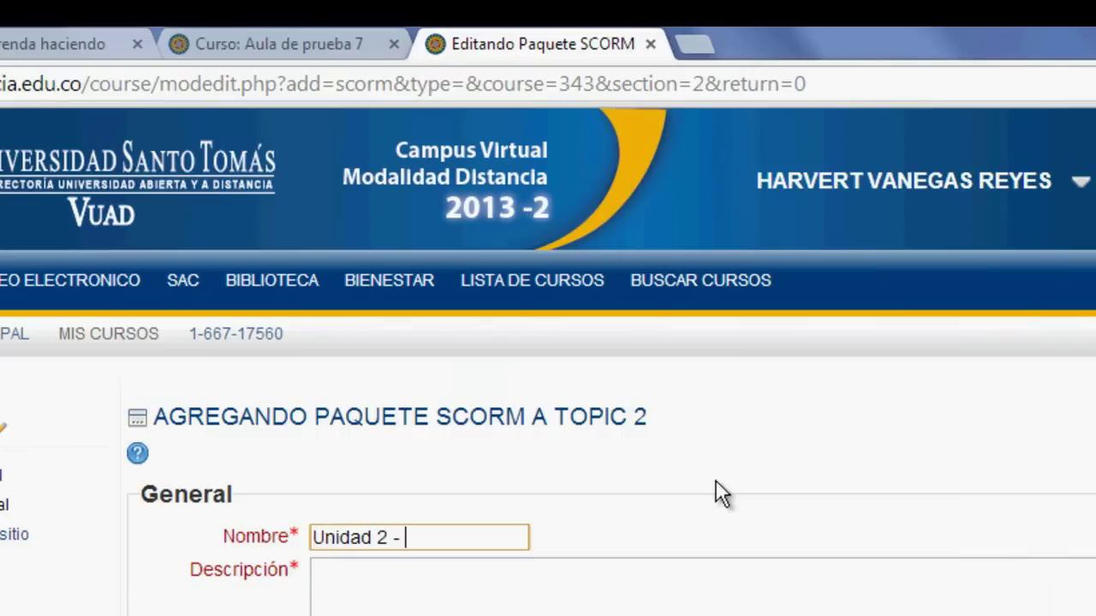
type(" Diseño")
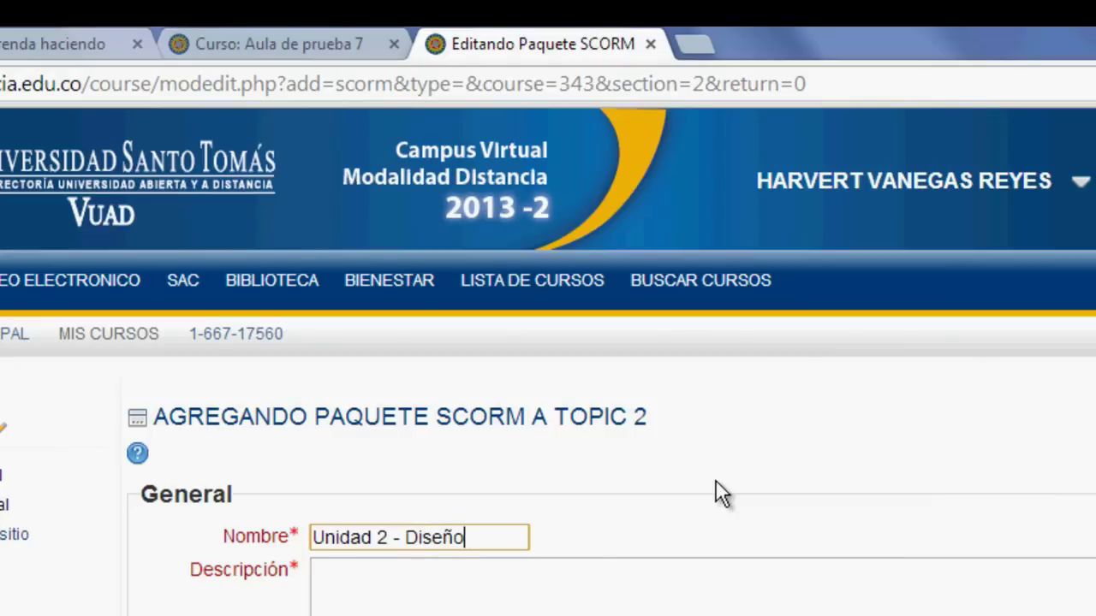
type(" de un objeto de apren")
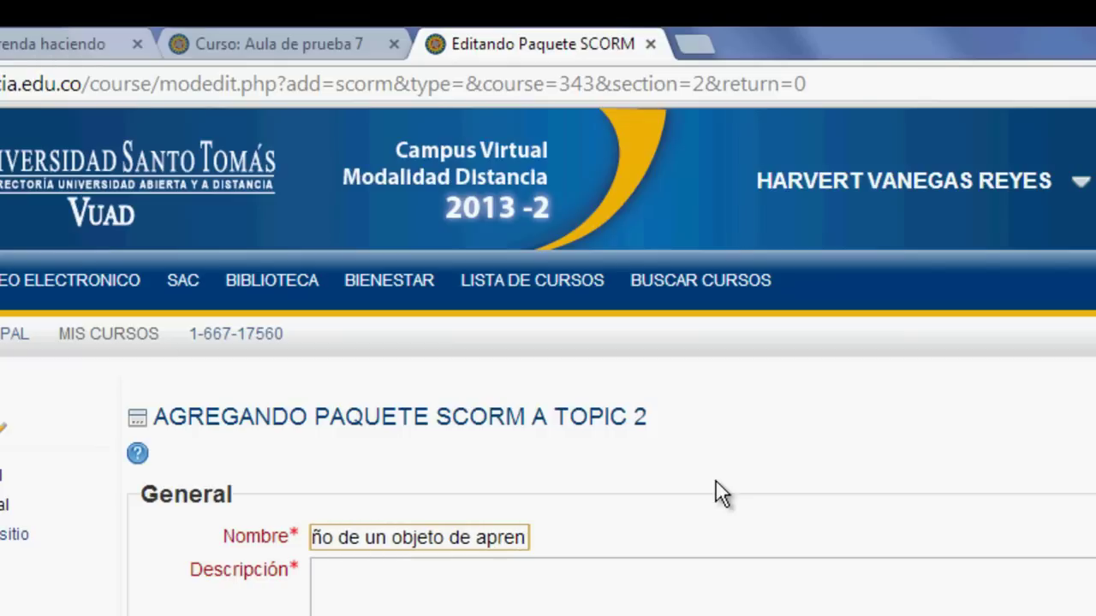
type("dizaje")
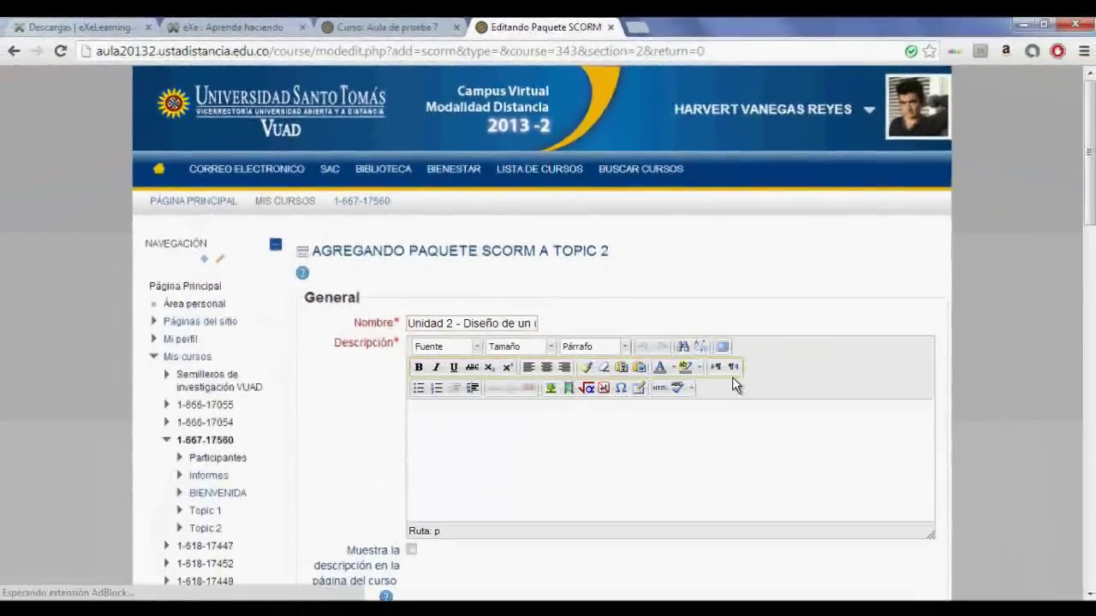
- Copy the greeting through "Tiempo estimado: Dos semanas" from the eXe page "Objetos de aprendizaje" into the SCORM package's description
left_click(735, 417)
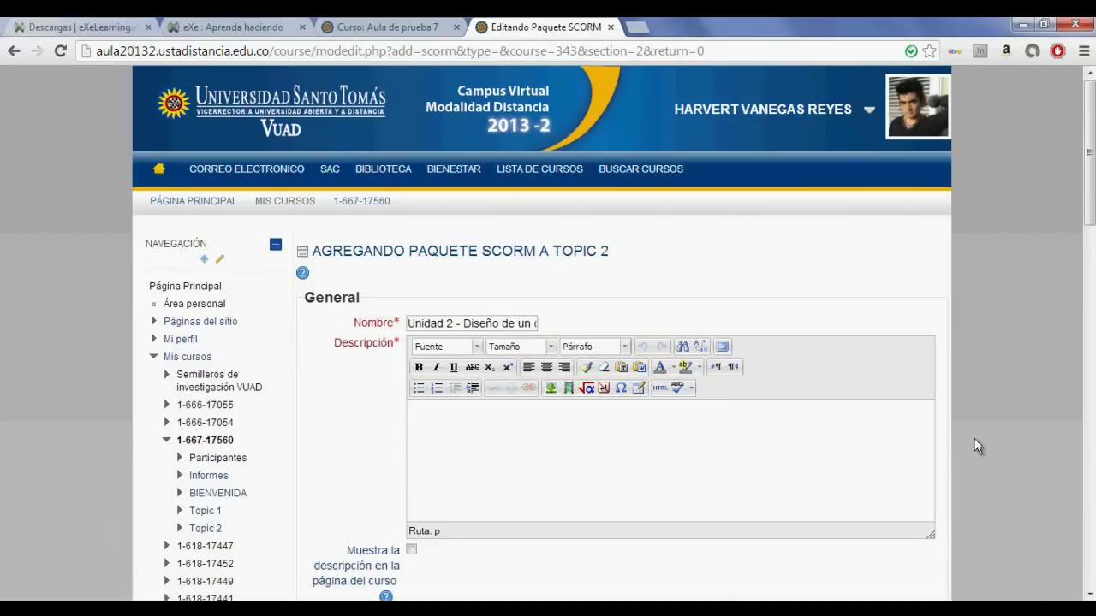
left_click_drag(1089, 213, 1089, 248)
left_click(267, 27)
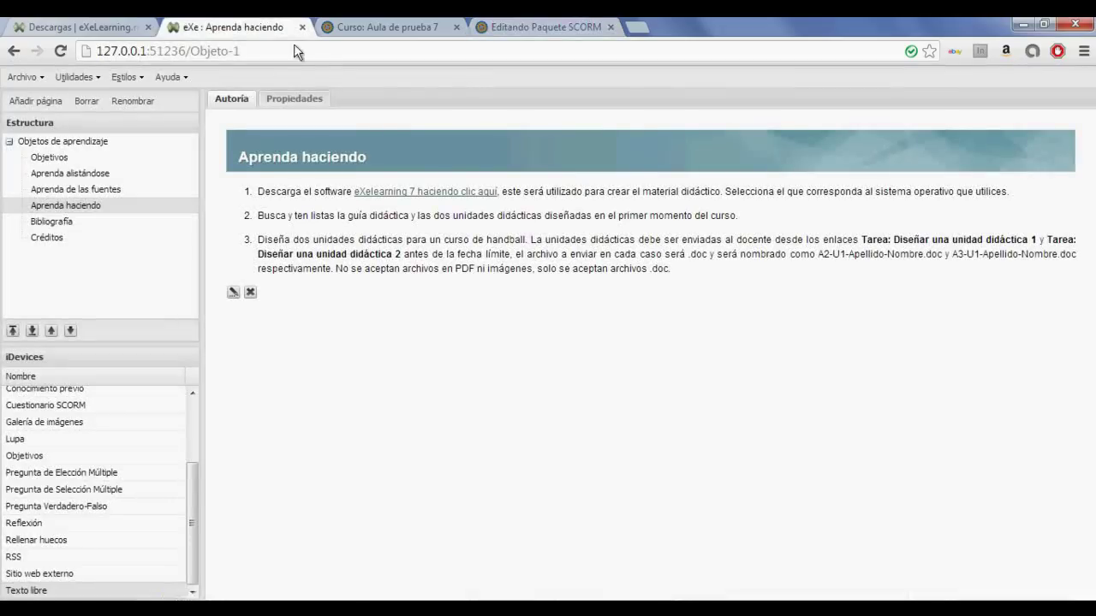
left_click(49, 147)
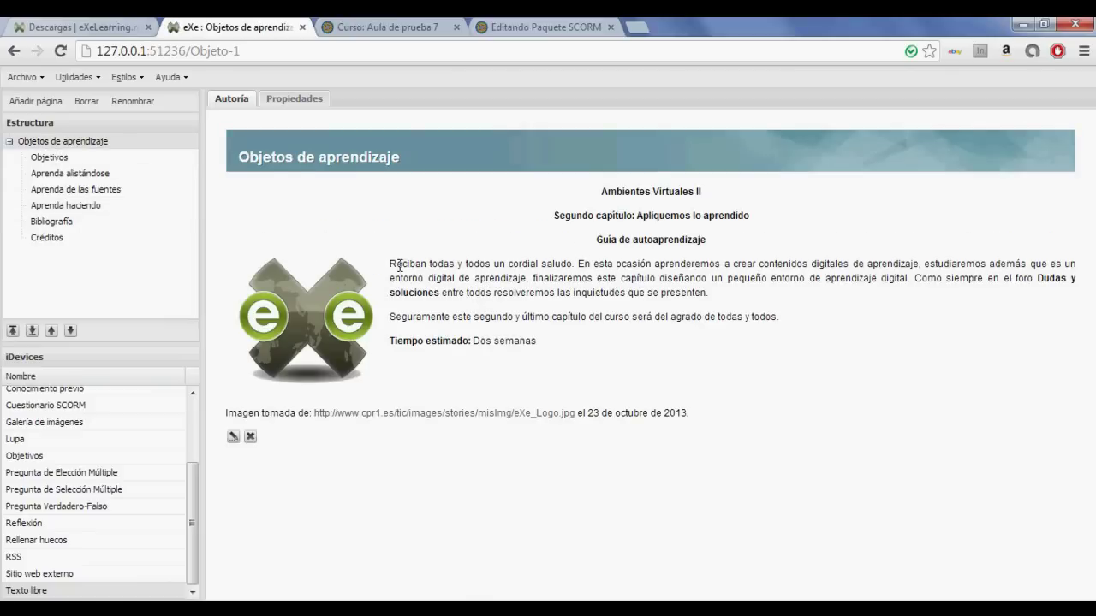
left_click_drag(392, 265, 554, 345)
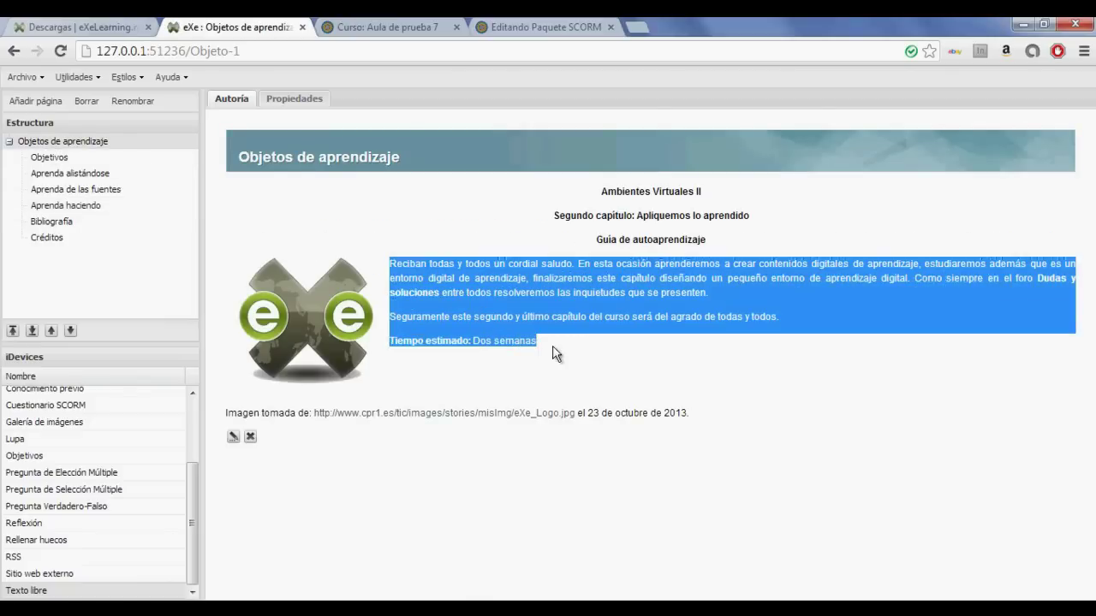
right_click(540, 313)
left_click(559, 324)
left_click(513, 27)
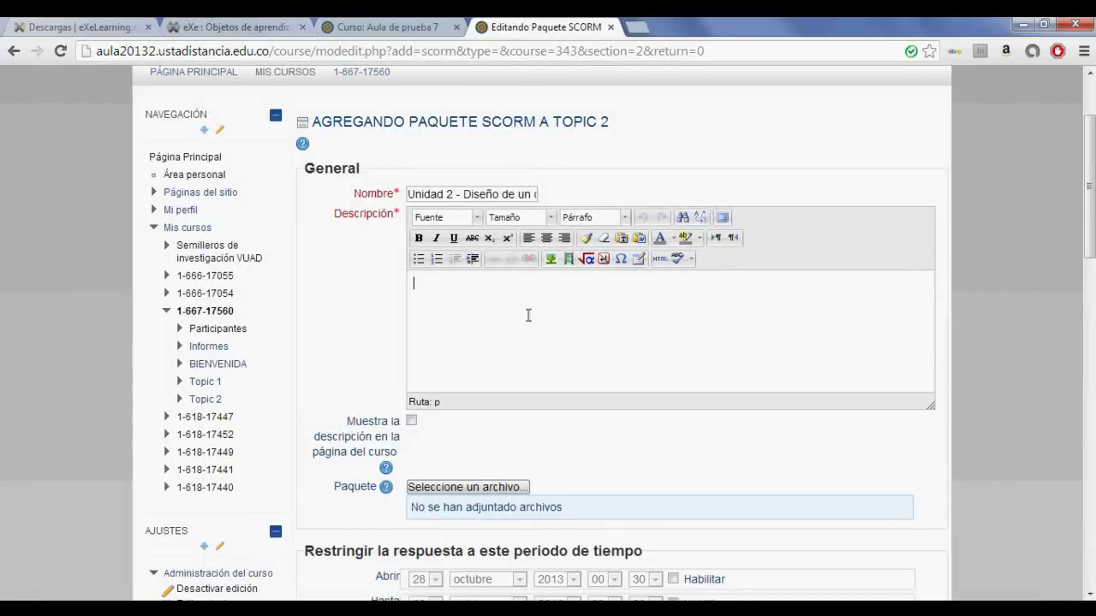
key("ctrl+v")
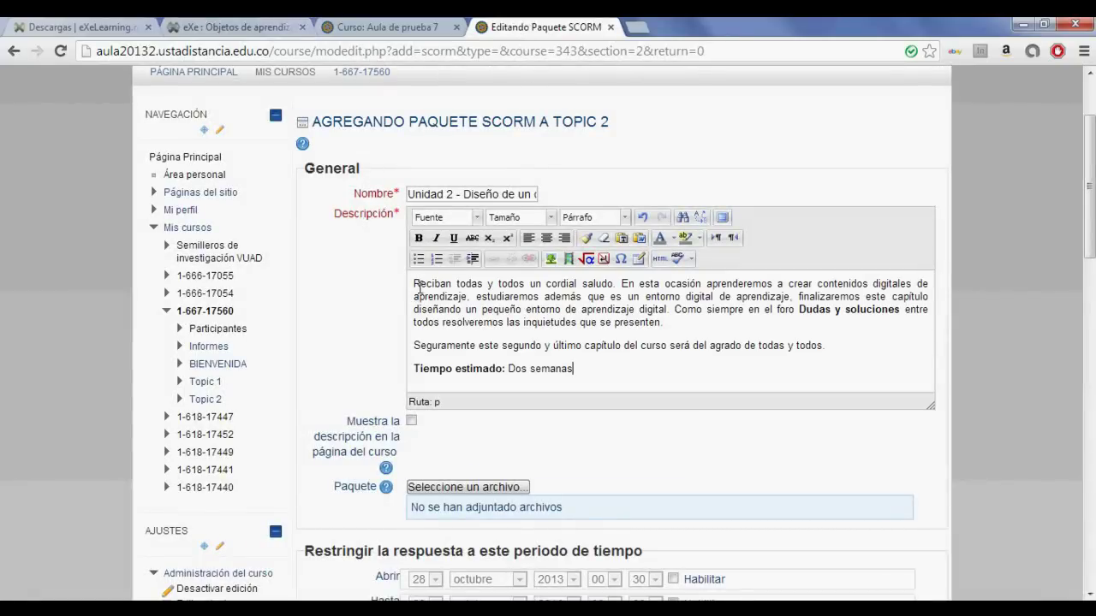
- Copy the package name into a new first line above the greeting in the description
left_click_drag(407, 194, 575, 196)
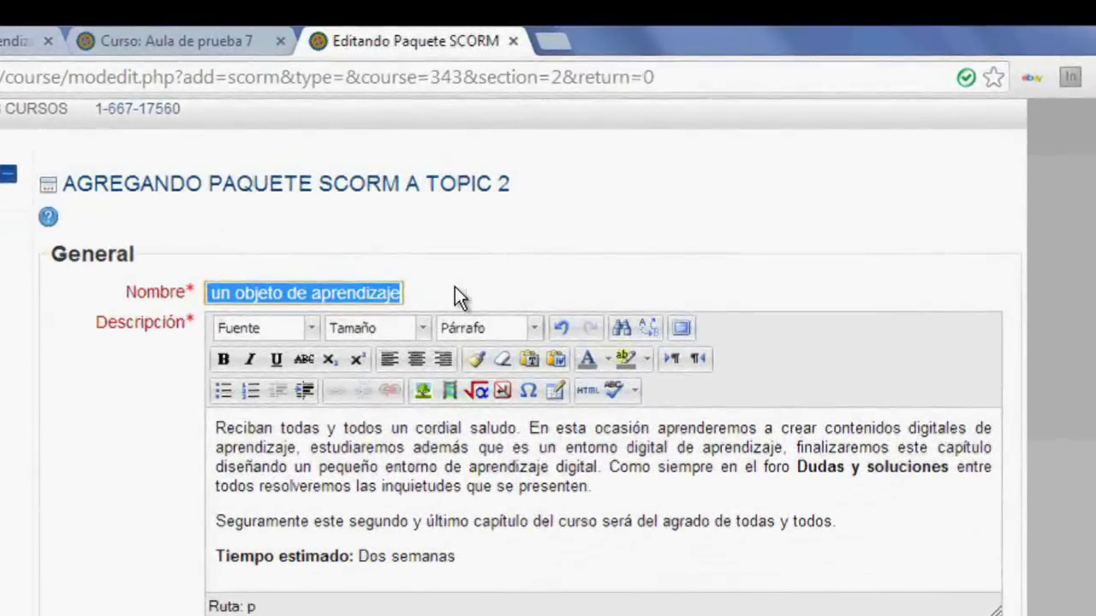
key("ctrl+v")
left_click(221, 432)
key("Return")
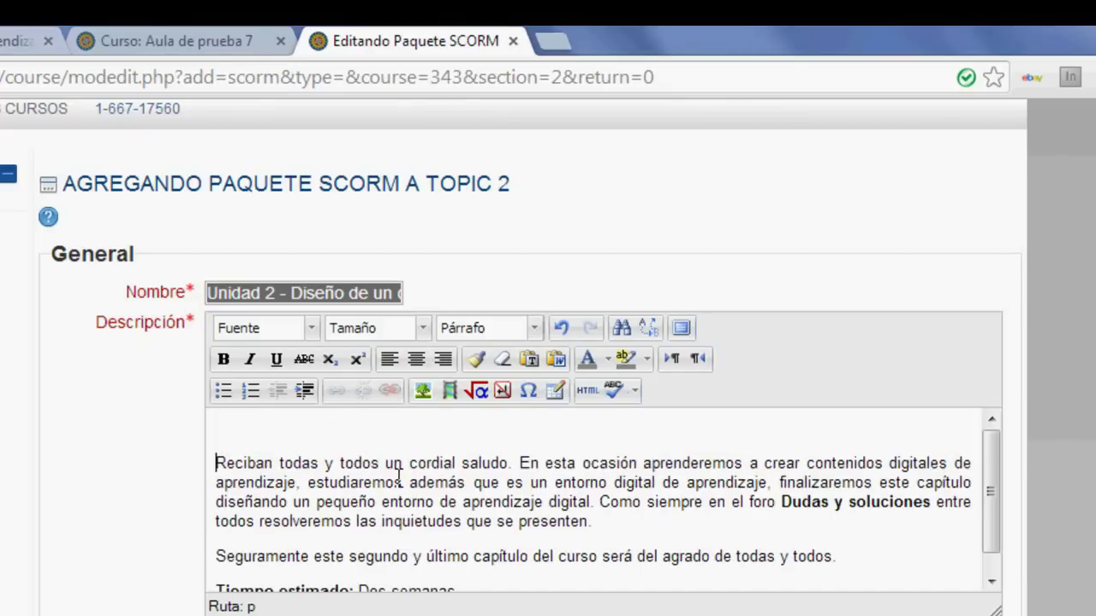
key("ctrl+v")
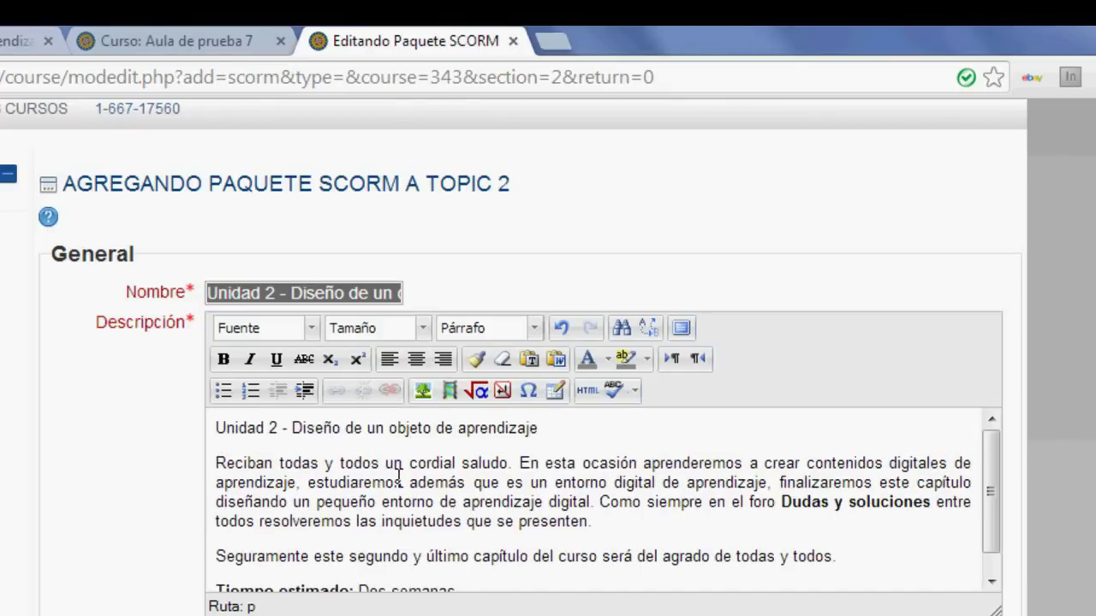
- Format the description's title line as Encabezado 2 and colour it blue (0000FF)
left_click_drag(539, 427, 196, 425)
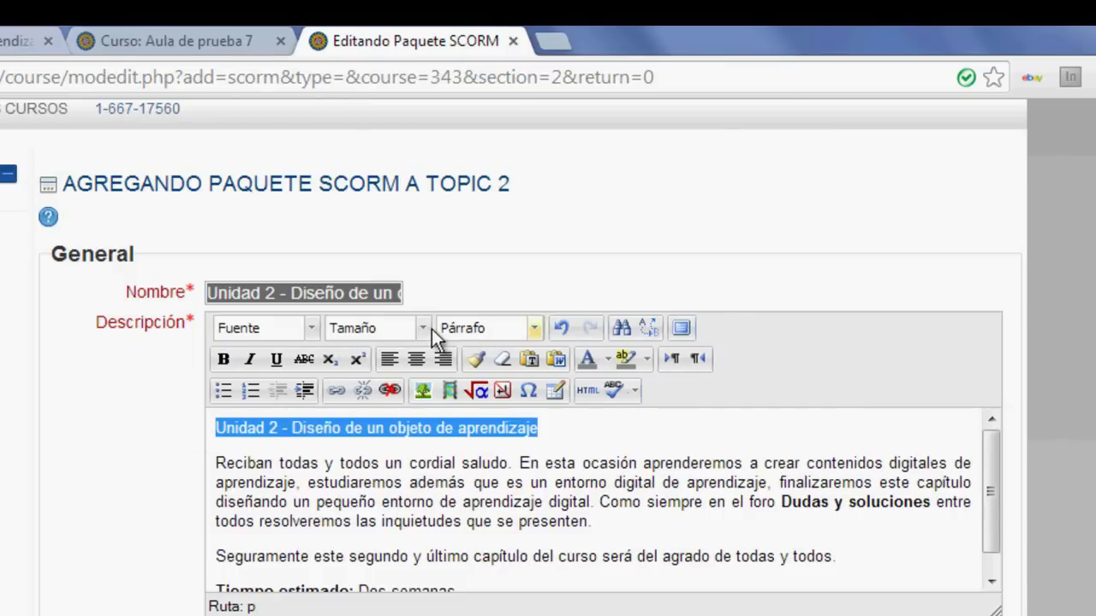
left_click(463, 329)
left_click(511, 492)
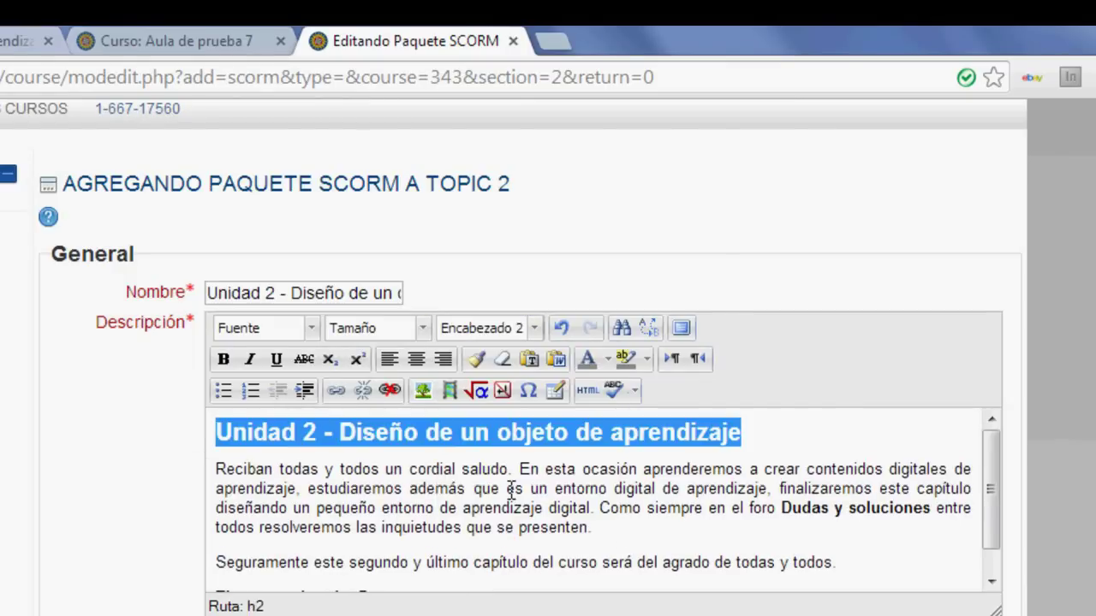
left_click(606, 356)
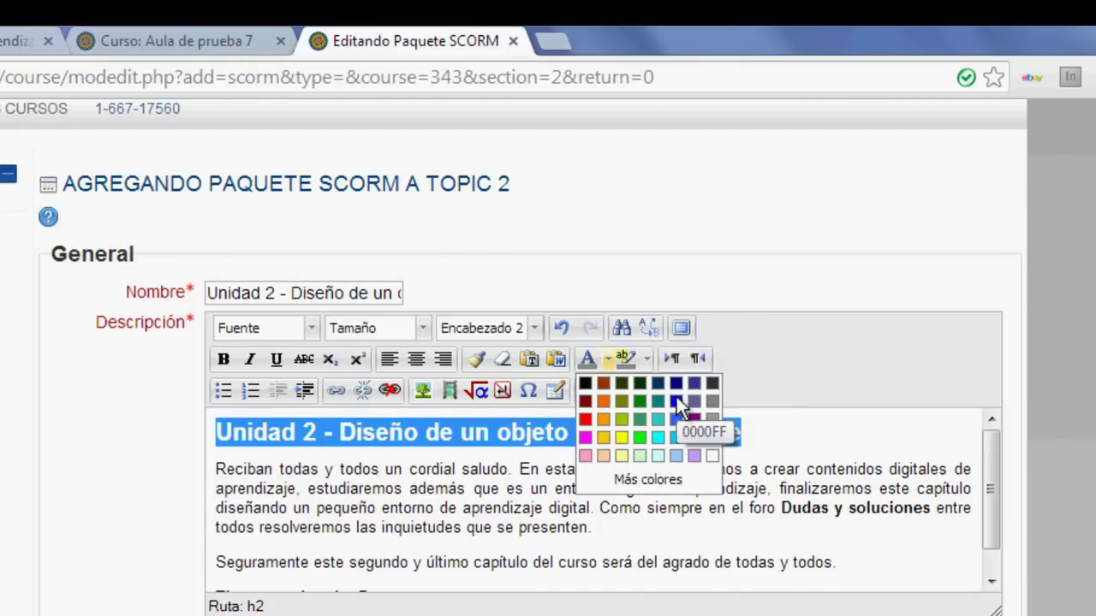
left_click(676, 400)
left_click(775, 433)
- Upload ambientes-virtuales-2-unidad-2.zip from the "Objeto de aprendizaje" folder as the SCORM activity's package file
scroll(929, 389, "down", 2)
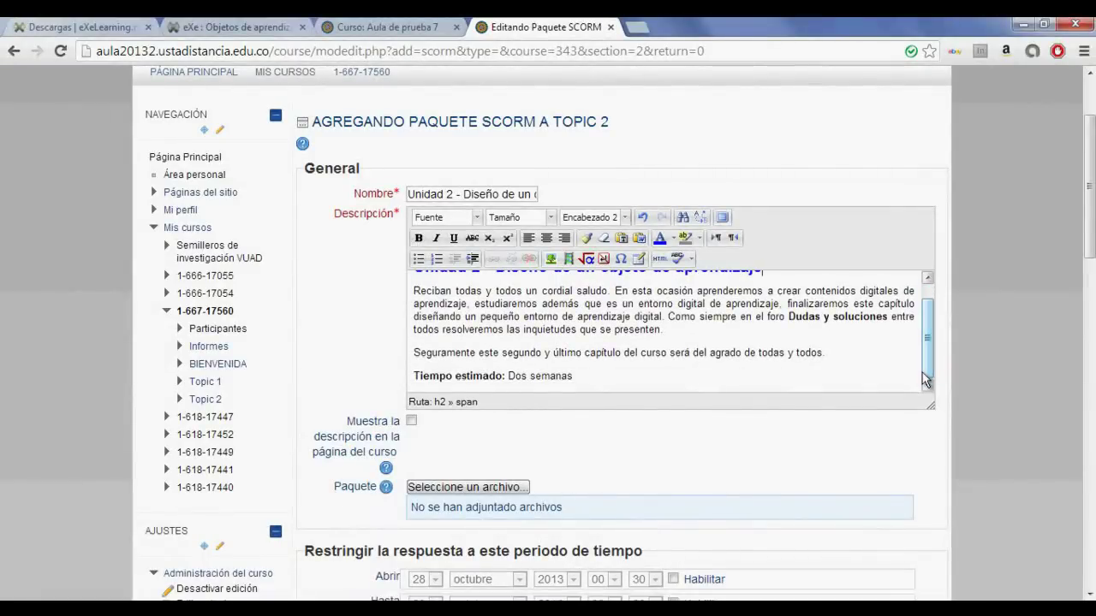
left_click_drag(1087, 259, 1088, 329)
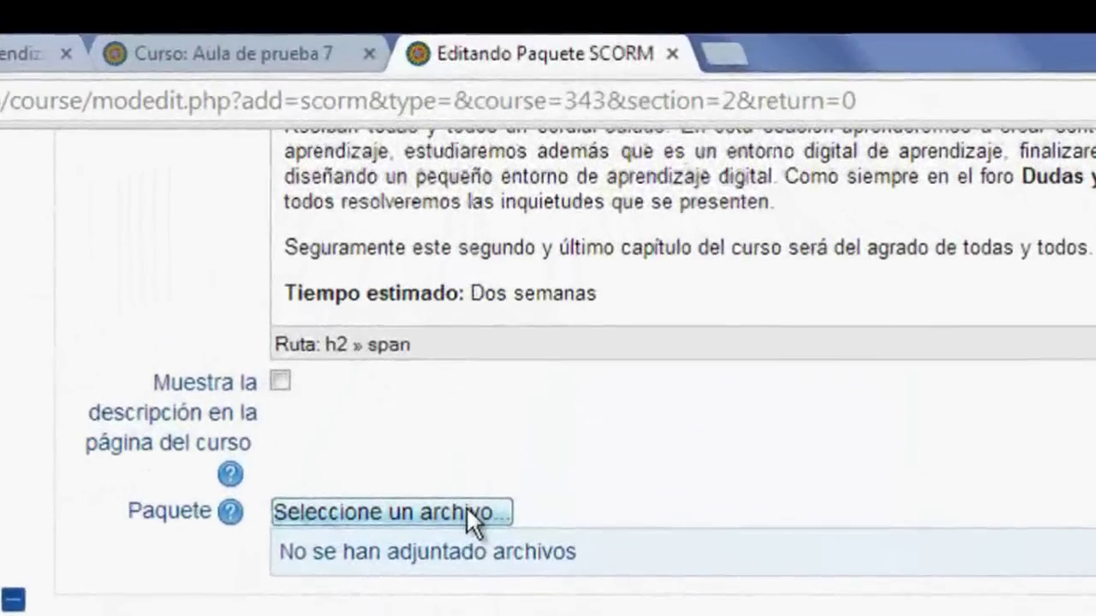
left_click(474, 518)
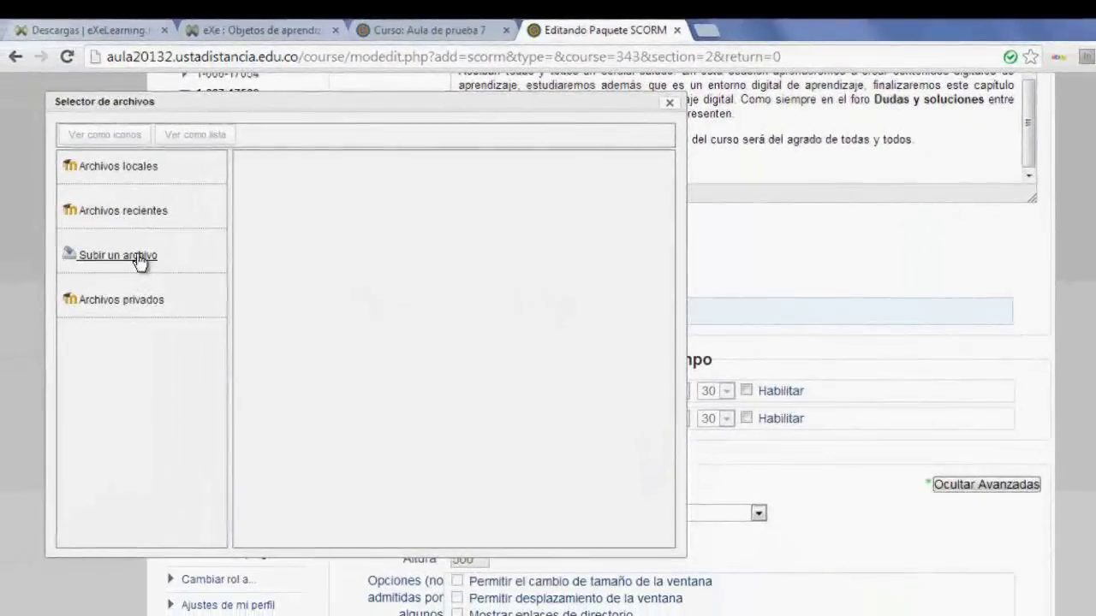
left_click(137, 257)
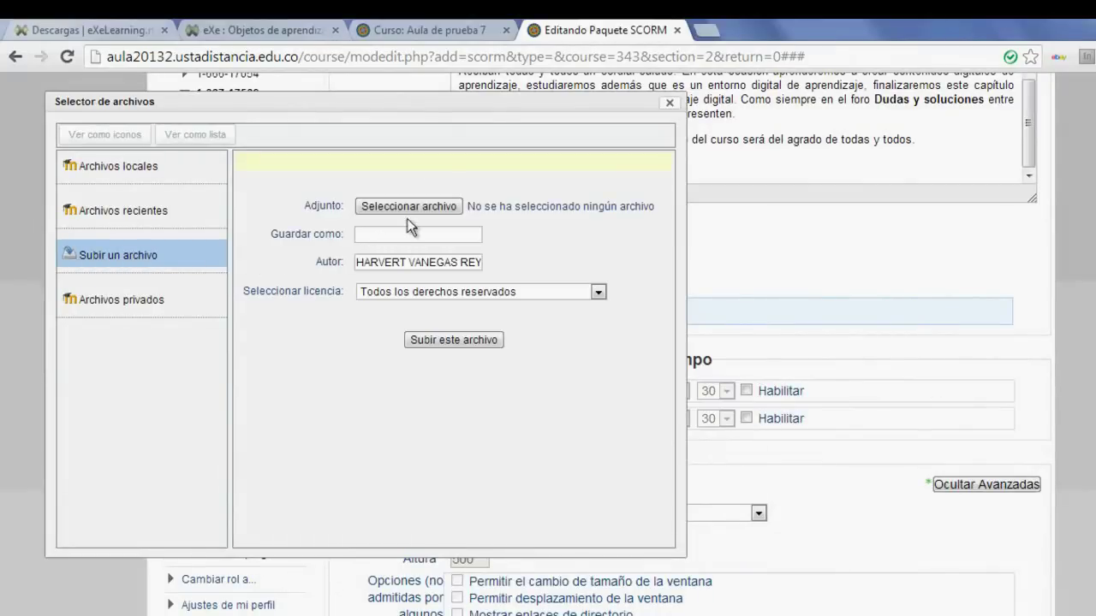
left_click(409, 206)
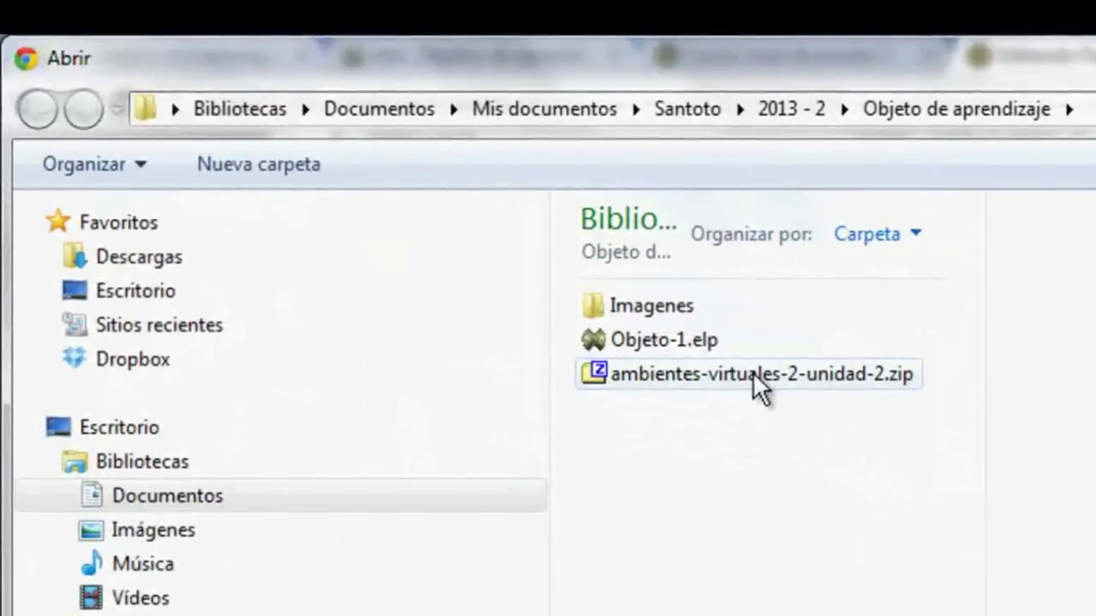
left_click(752, 371)
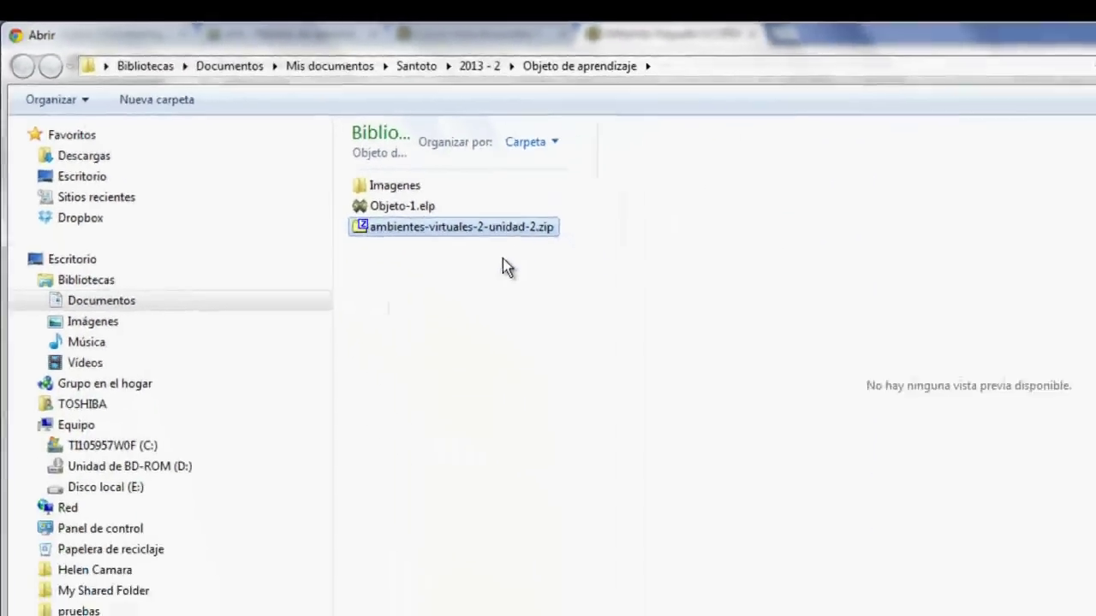
left_click(948, 576)
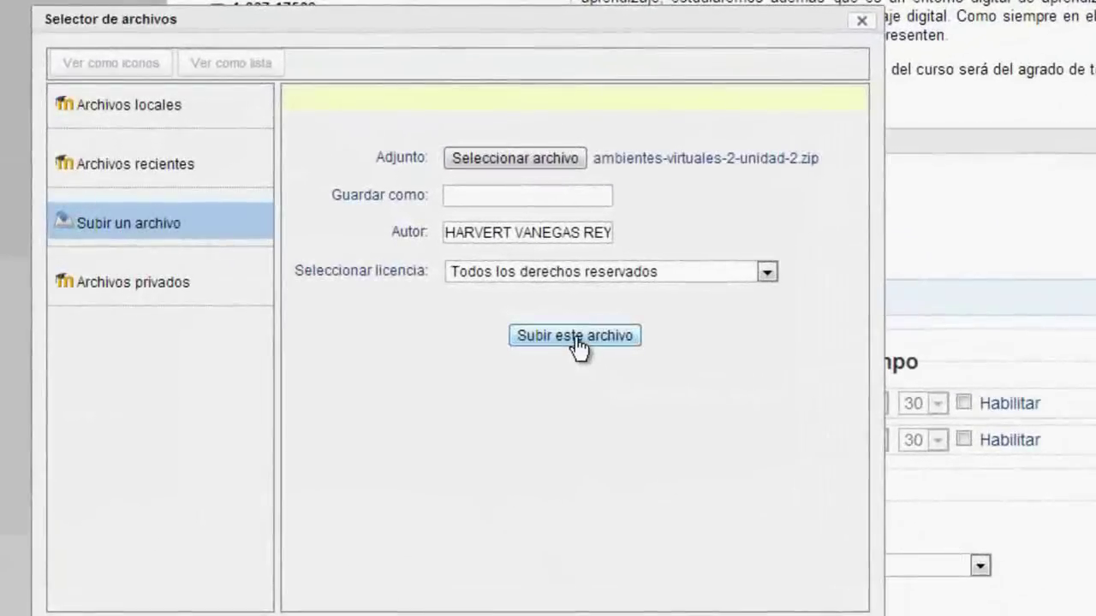
left_click(487, 305)
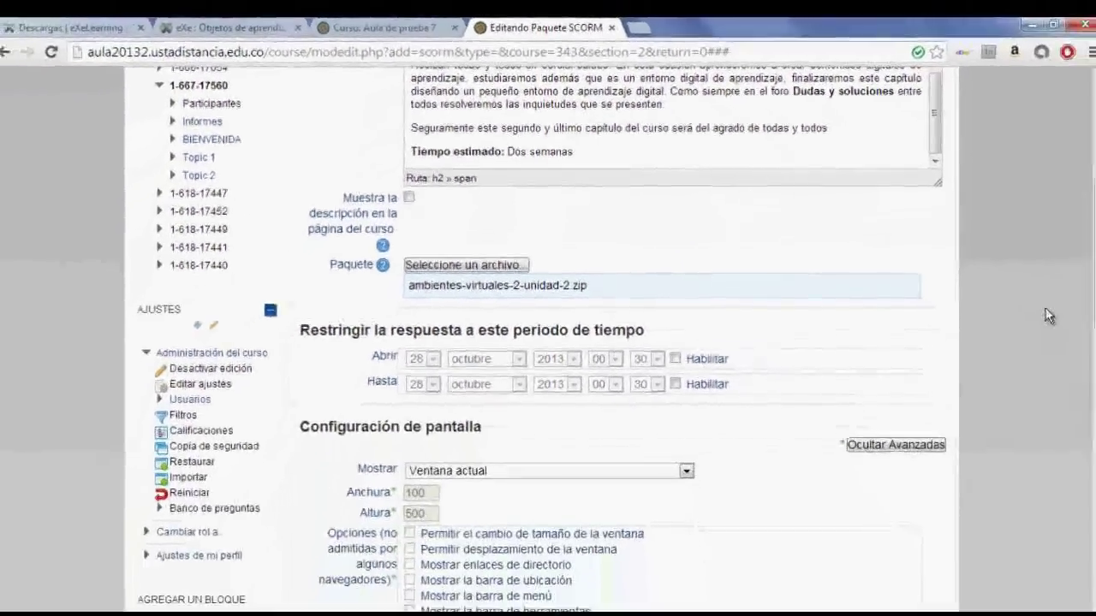
- Save the SCORM activity, display it, and enter its player to view the learning object
scroll(1078, 297, "down", 3)
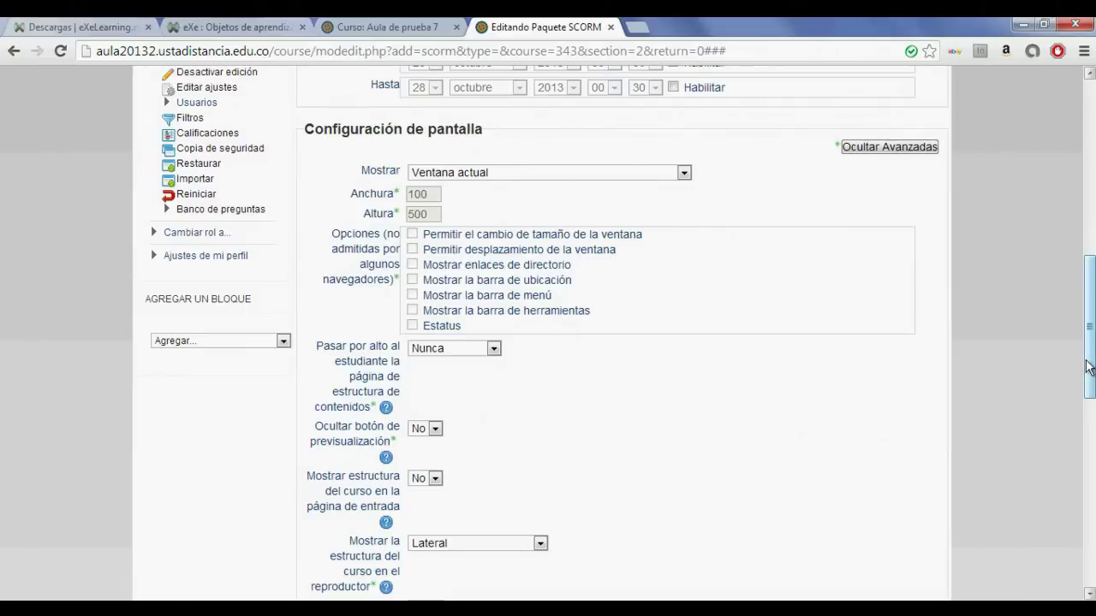
left_click_drag(1089, 367, 1088, 535)
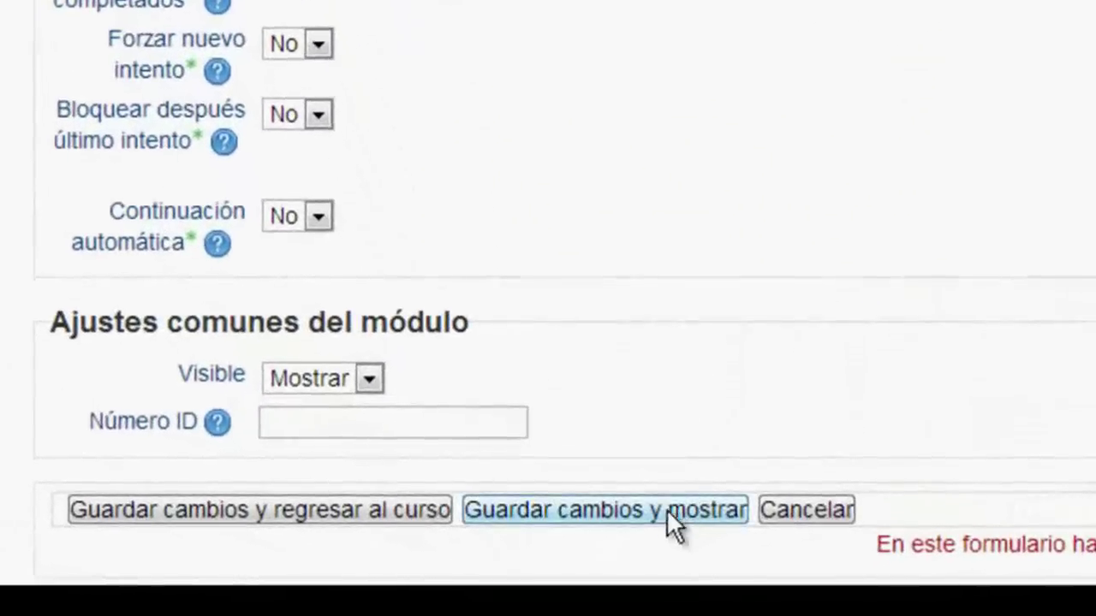
left_click(647, 512)
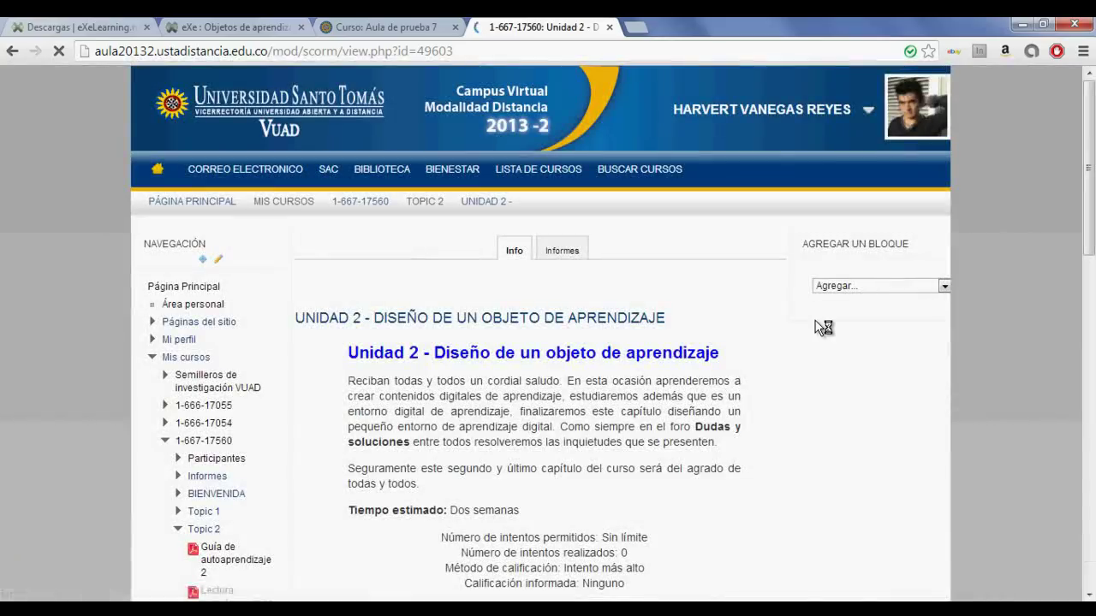
scroll(1065, 258, "down", 2)
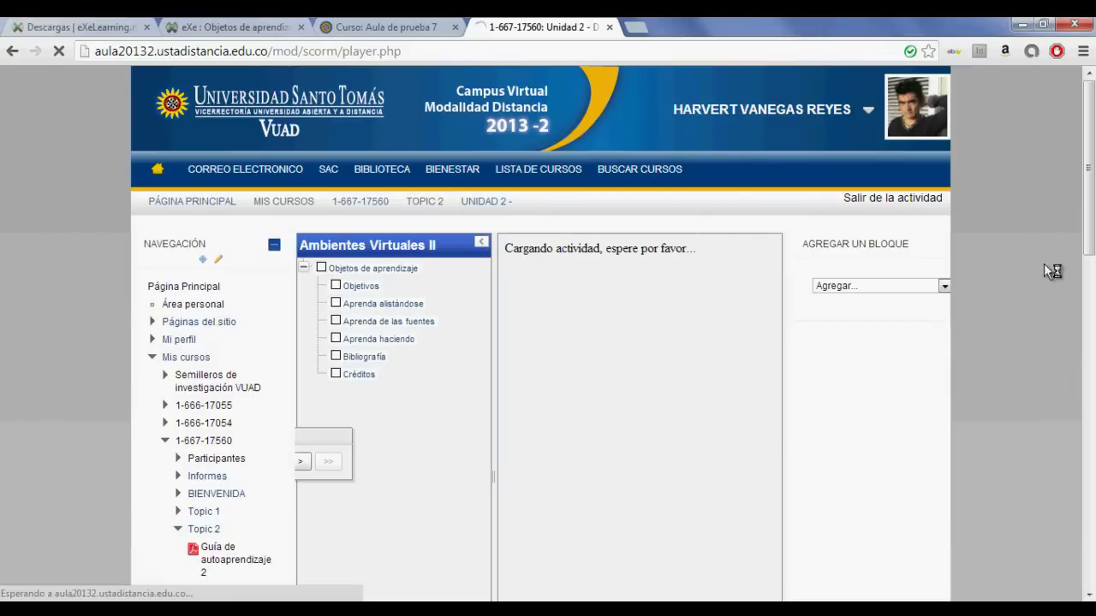
left_click_drag(1089, 229, 1088, 274)
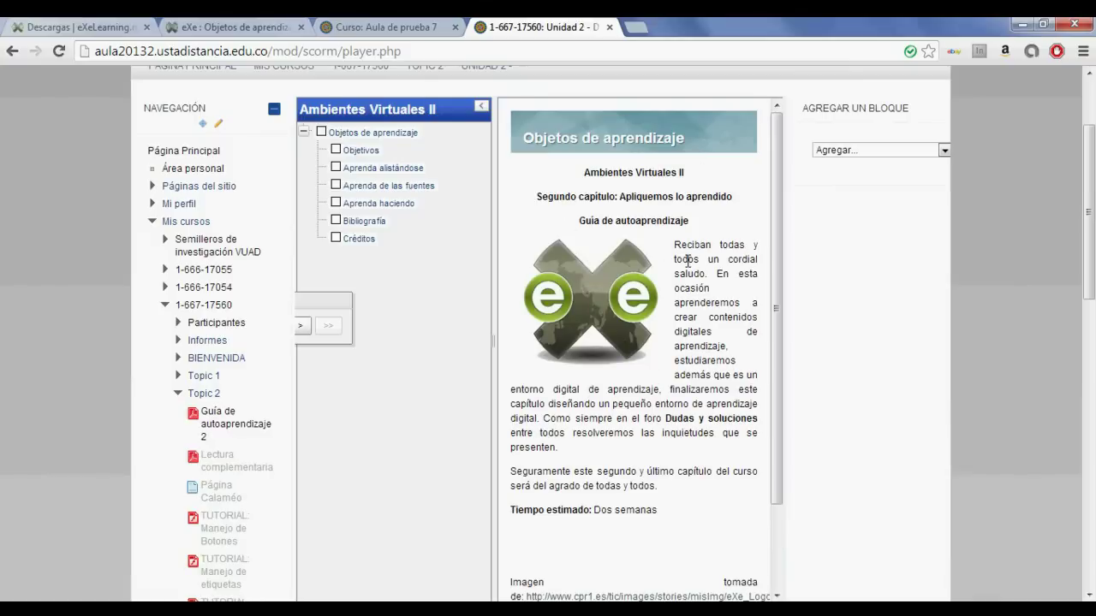
- Edit the SCORM package's settings so it uses "Abrir Objetos de Aprendizaje en una ventana nueva", with its height set to 100%
left_click_drag(1084, 289, 1091, 524)
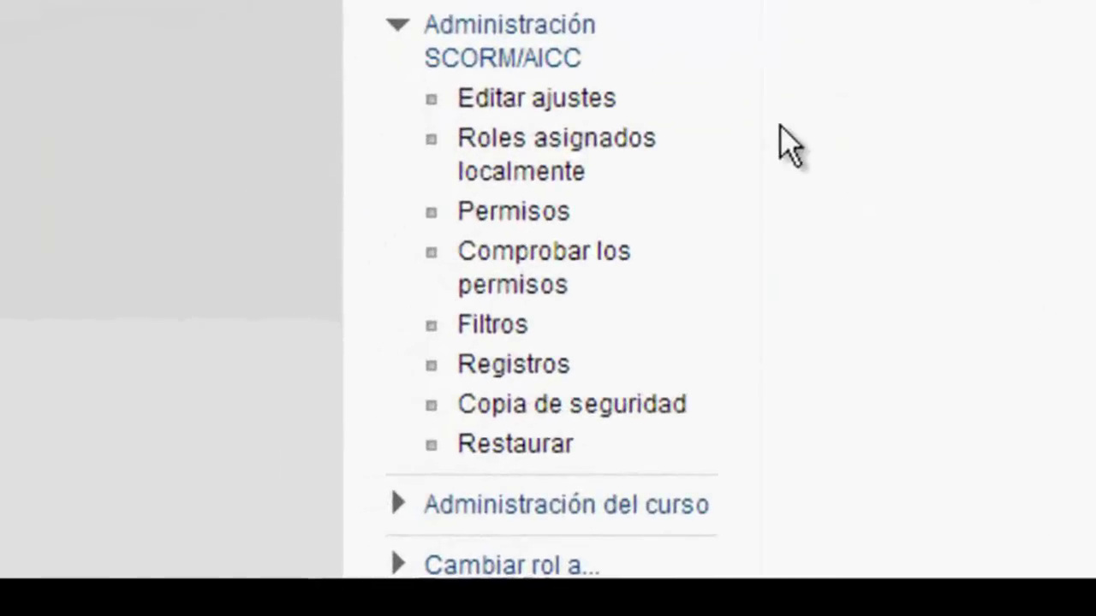
left_click(555, 95)
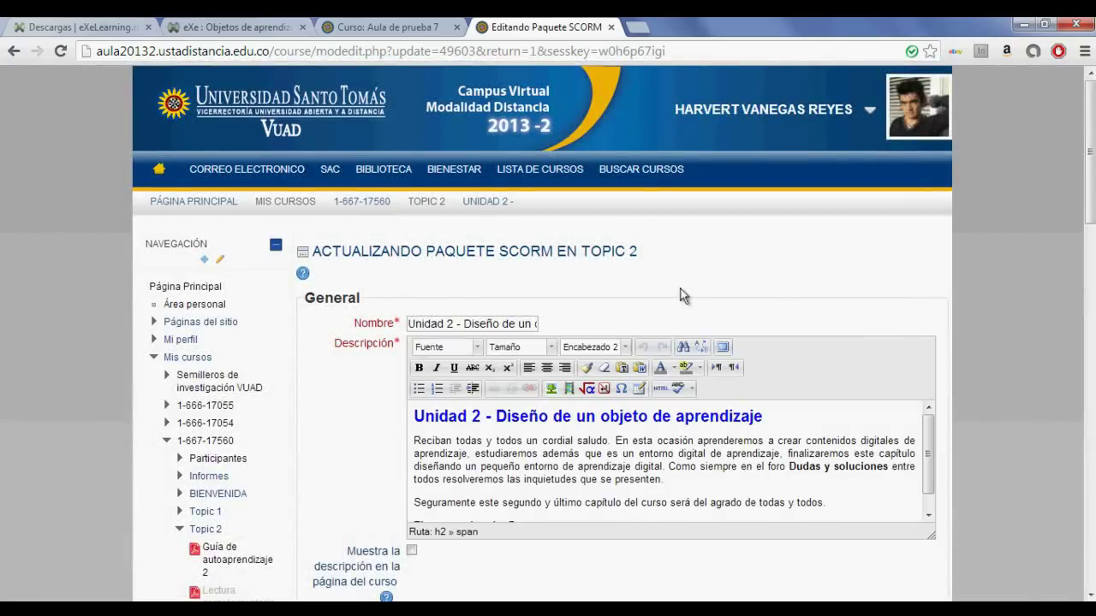
left_click_drag(1082, 173, 1083, 335)
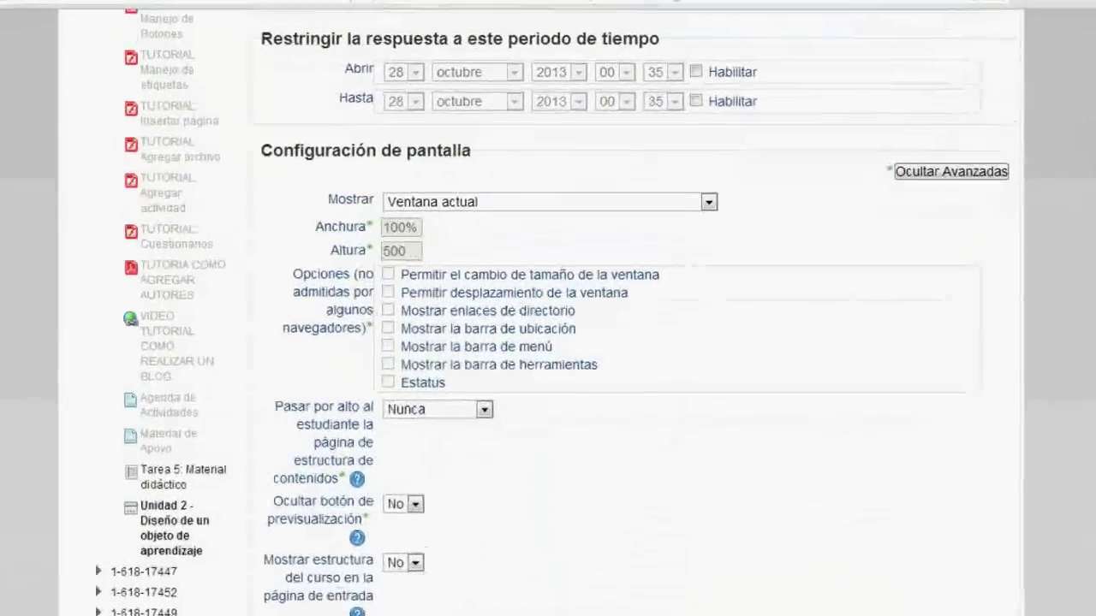
left_click(454, 241)
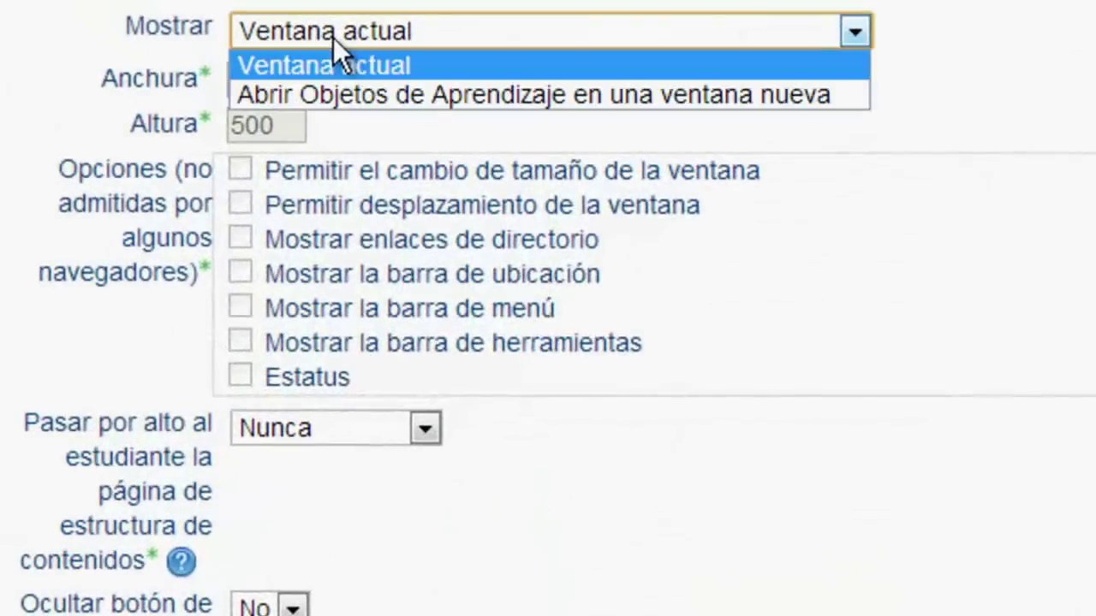
left_click(335, 95)
double_click(282, 124)
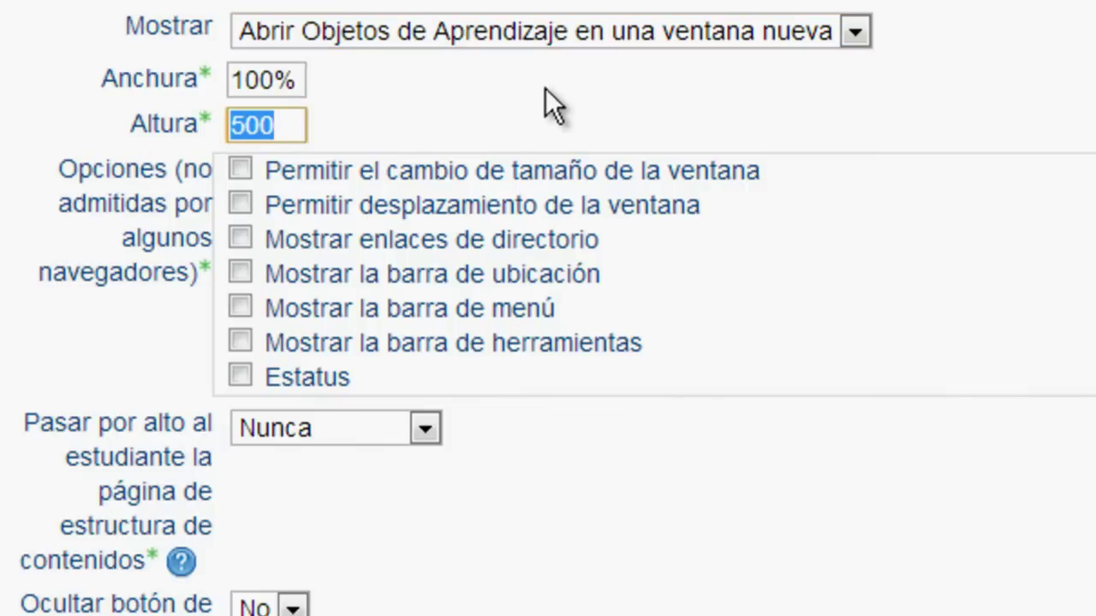
type("100")
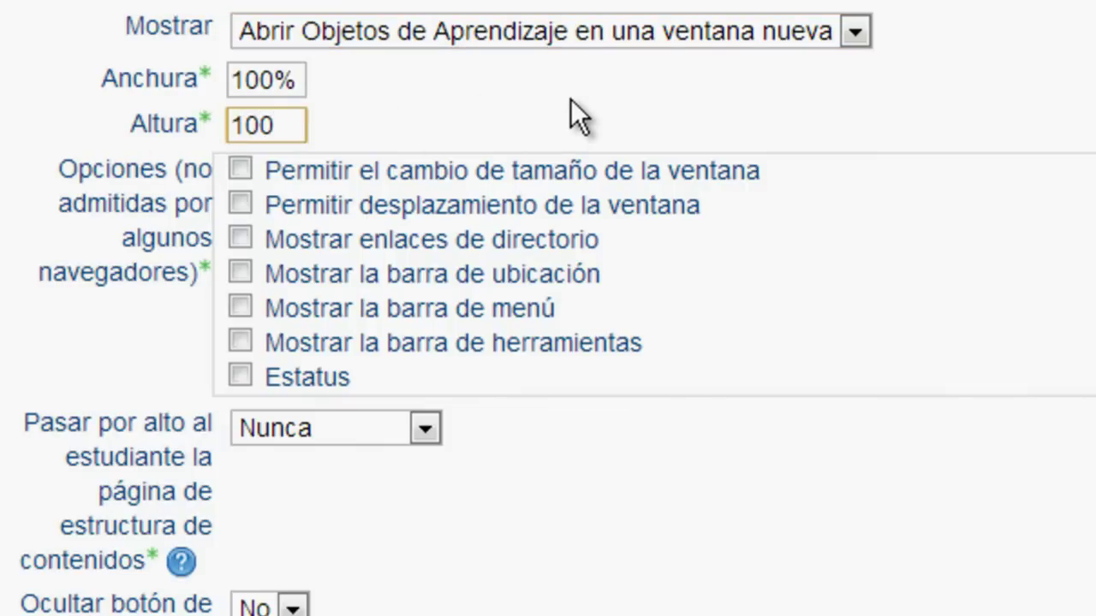
type("%")
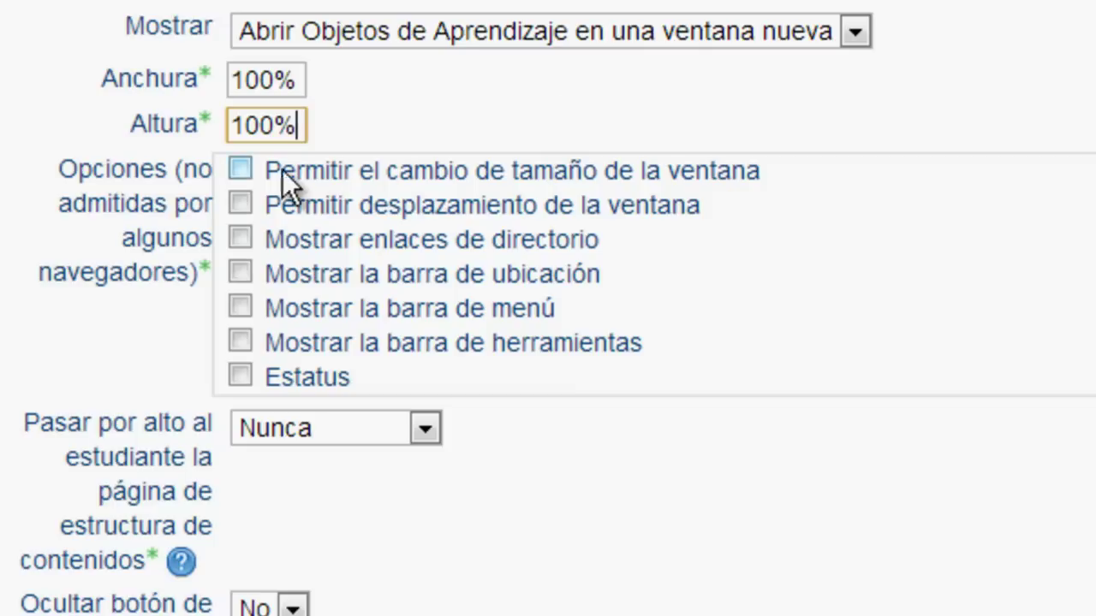
- Enable window resizing, window scrolling, directory links and status in the new window's display options
left_click(242, 171)
left_click(242, 205)
left_click(241, 240)
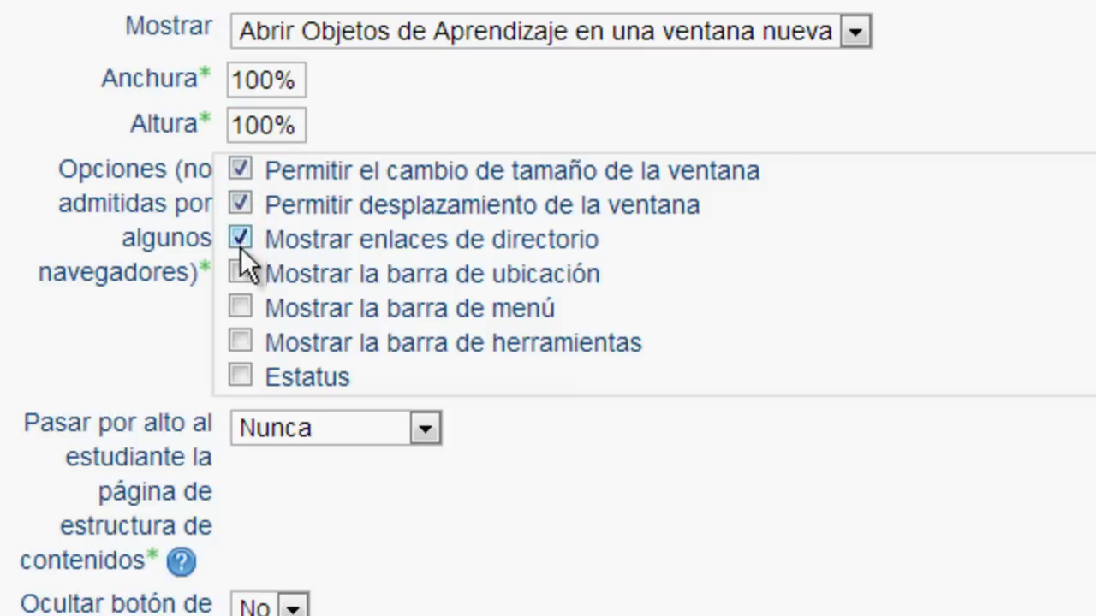
left_click(240, 367)
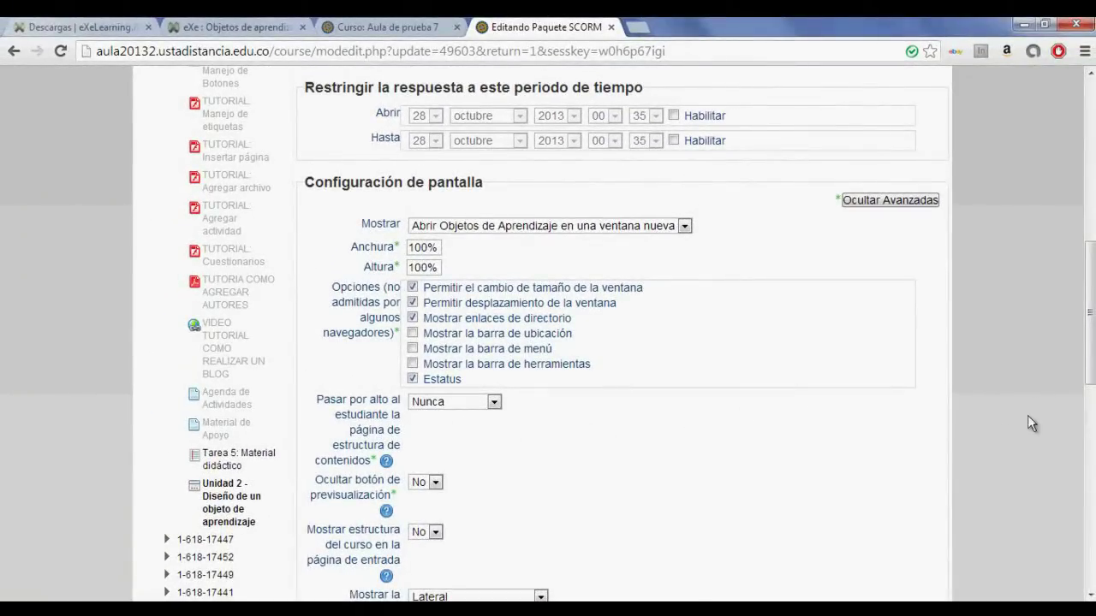
- Set the SCORM package's maximum grade (Calificación máxima) to 50
left_click_drag(1087, 364, 1087, 492)
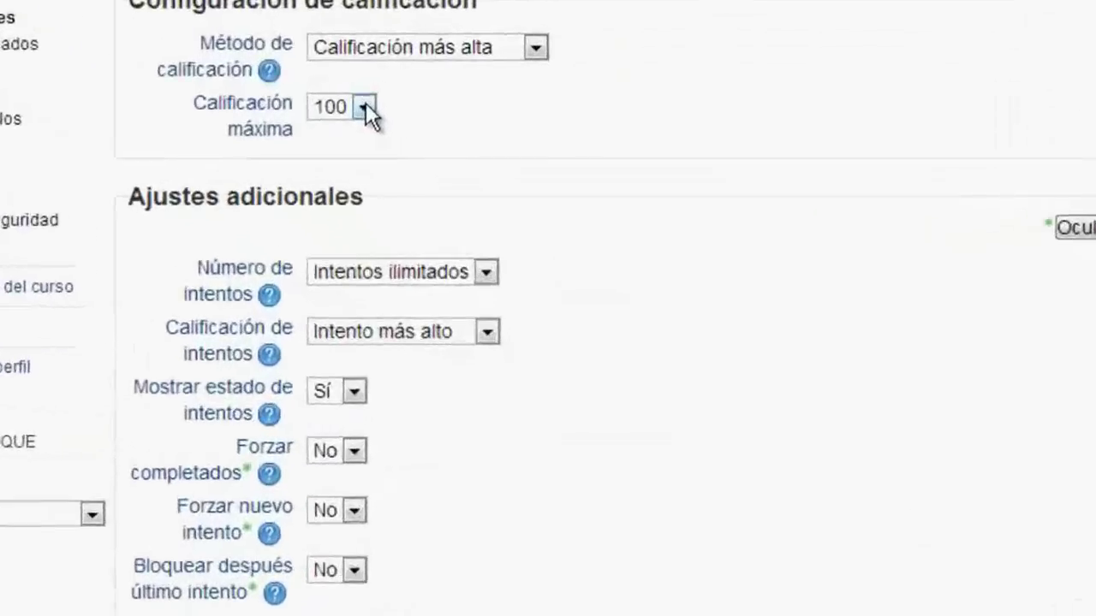
left_click(364, 107)
left_click_drag(365, 504, 342, 353)
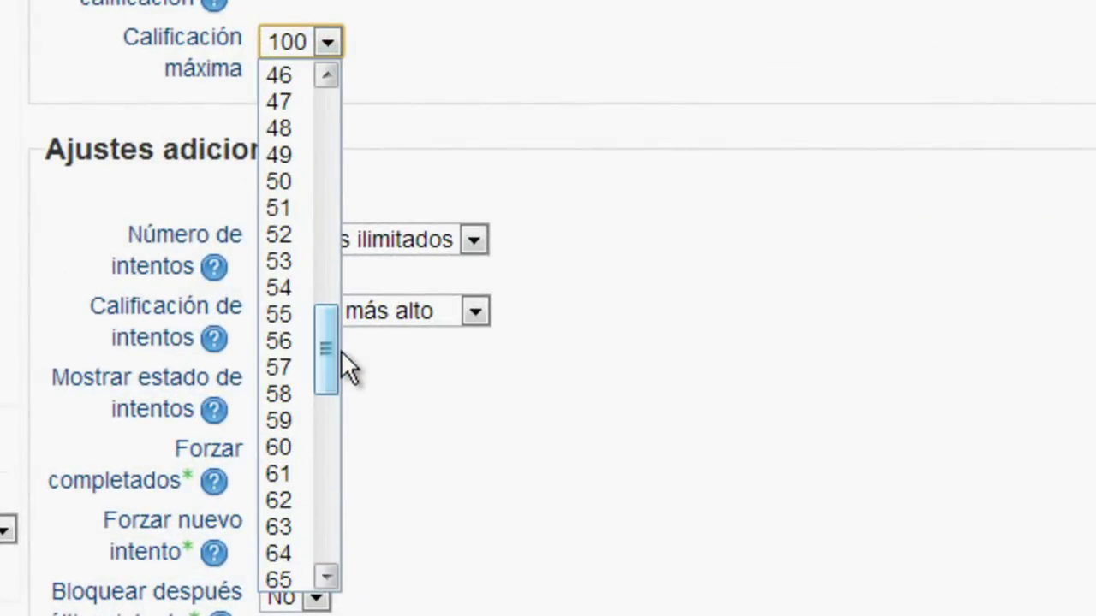
left_click(295, 182)
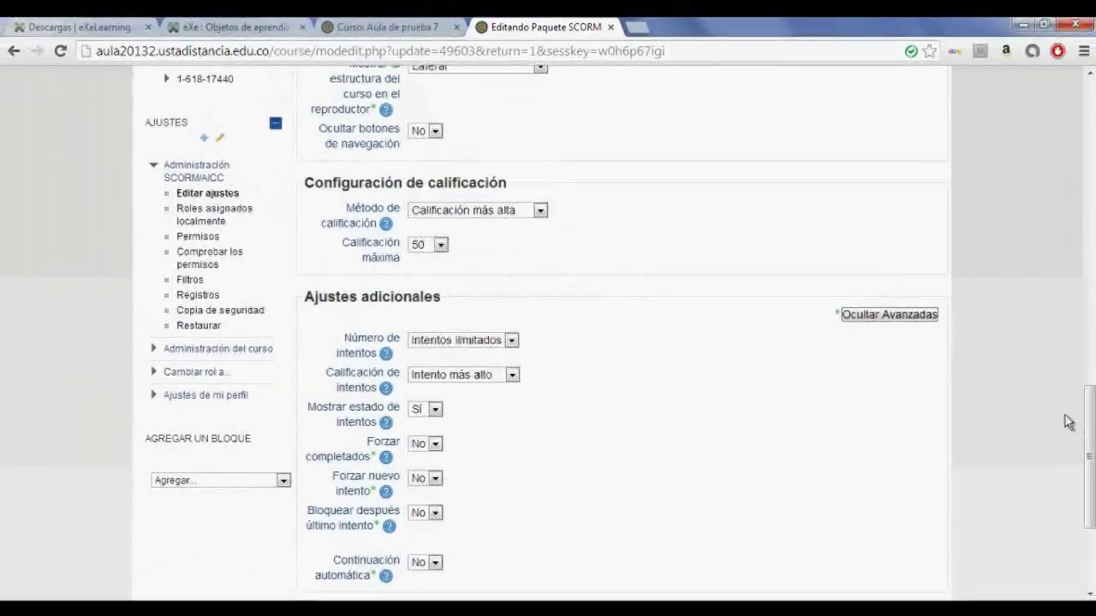
- Save and display the SCORM activity, and enter the learning object in Normal mode
left_click_drag(1089, 423, 1088, 488)
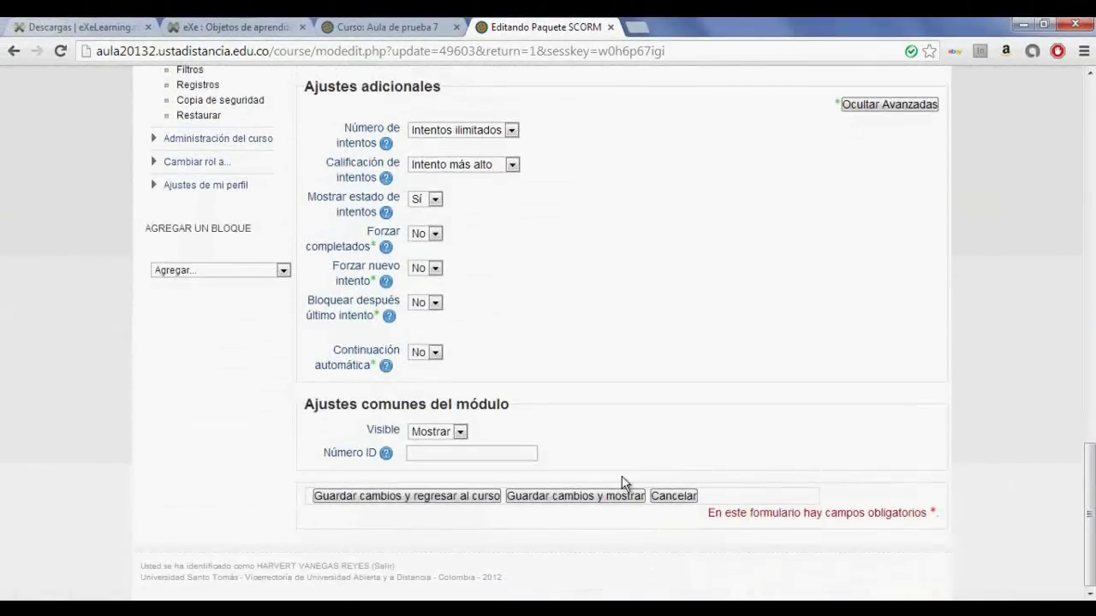
left_click(588, 499)
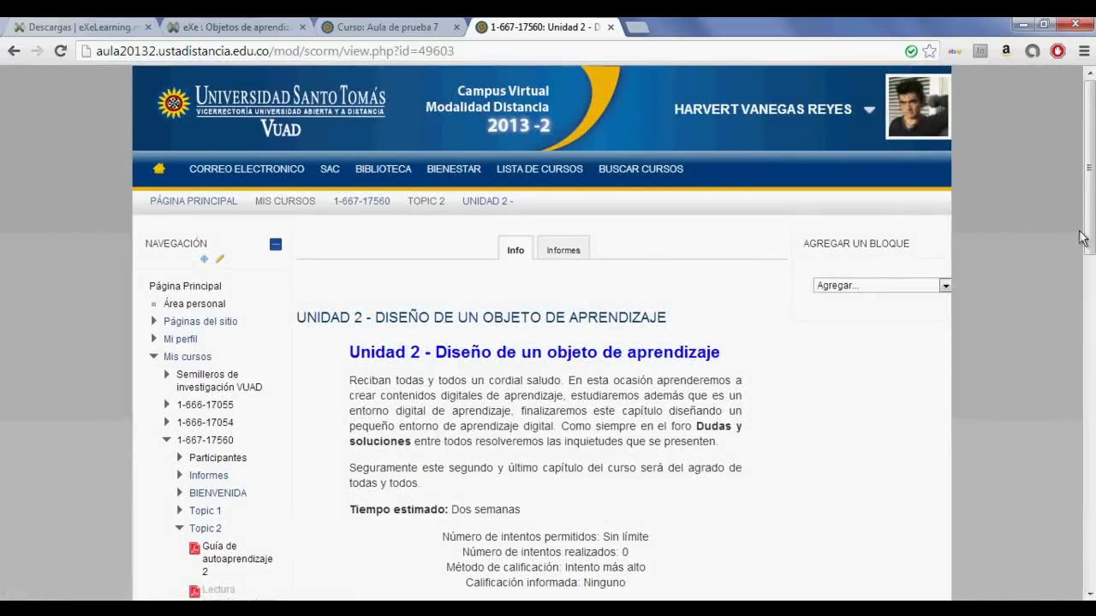
left_click_drag(1083, 238, 1083, 313)
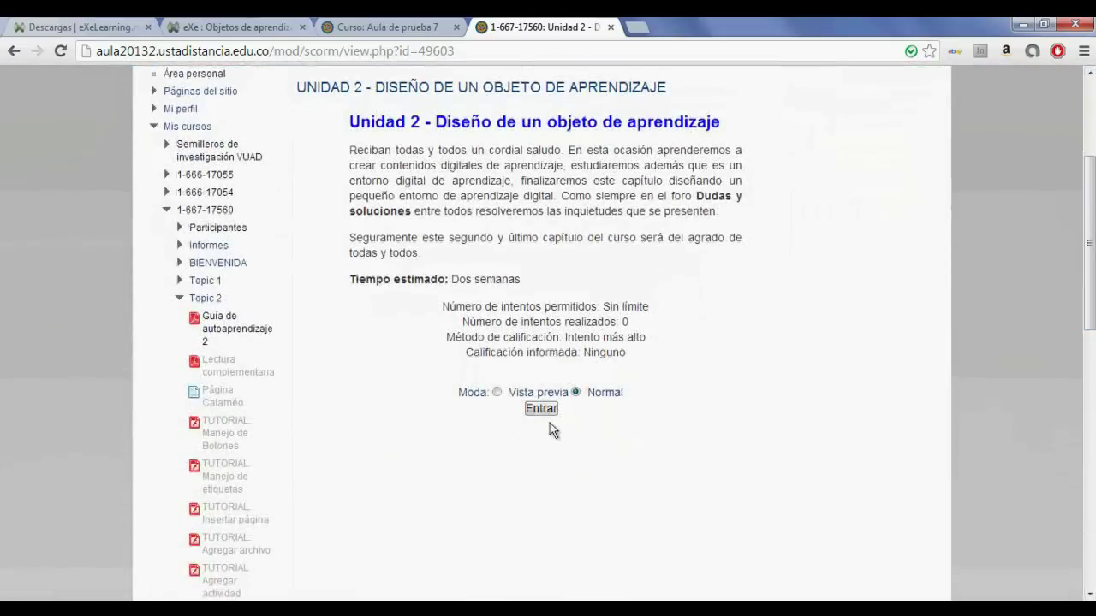
left_click(544, 407)
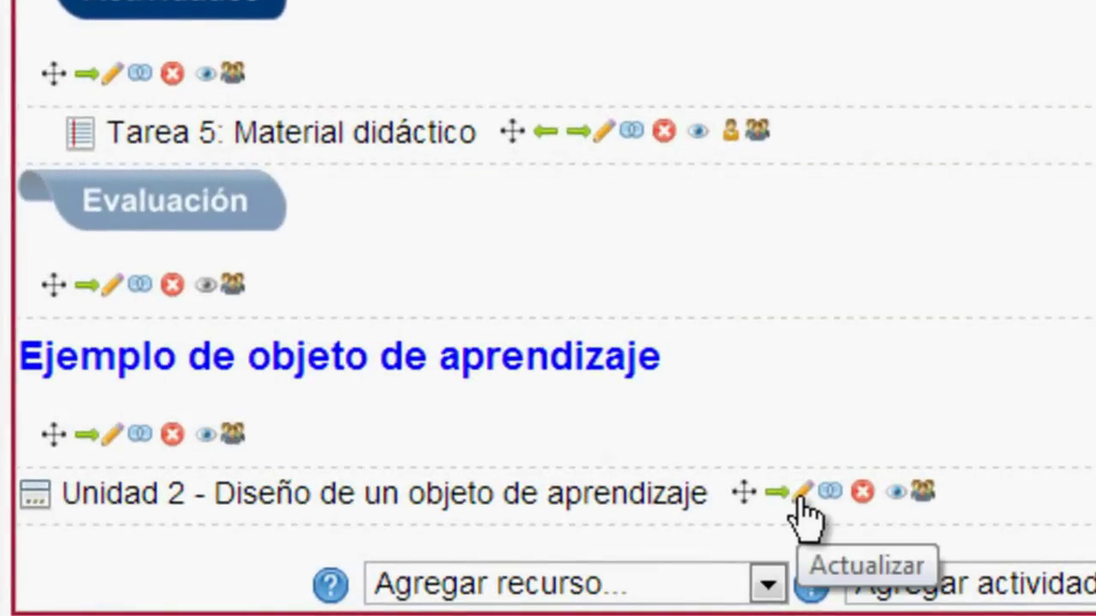
- Reopen the settings of "Unidad 2 - Diseño de un objeto de aprendizaje" and enable both the Abrir and Hasta date restrictions
left_click(801, 495)
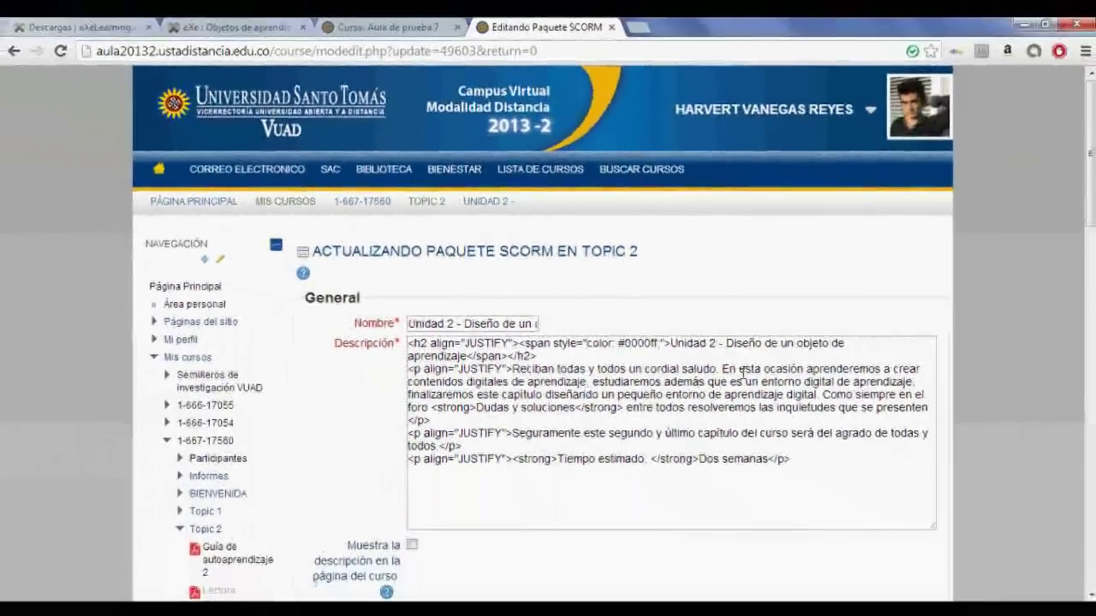
left_click_drag(1090, 150, 1090, 268)
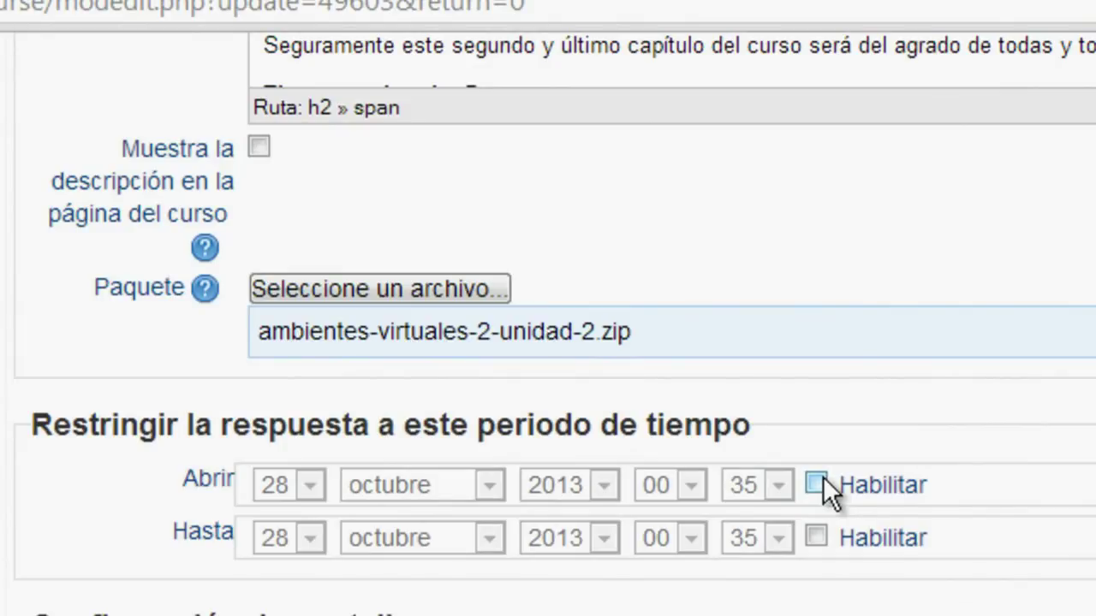
left_click(817, 485)
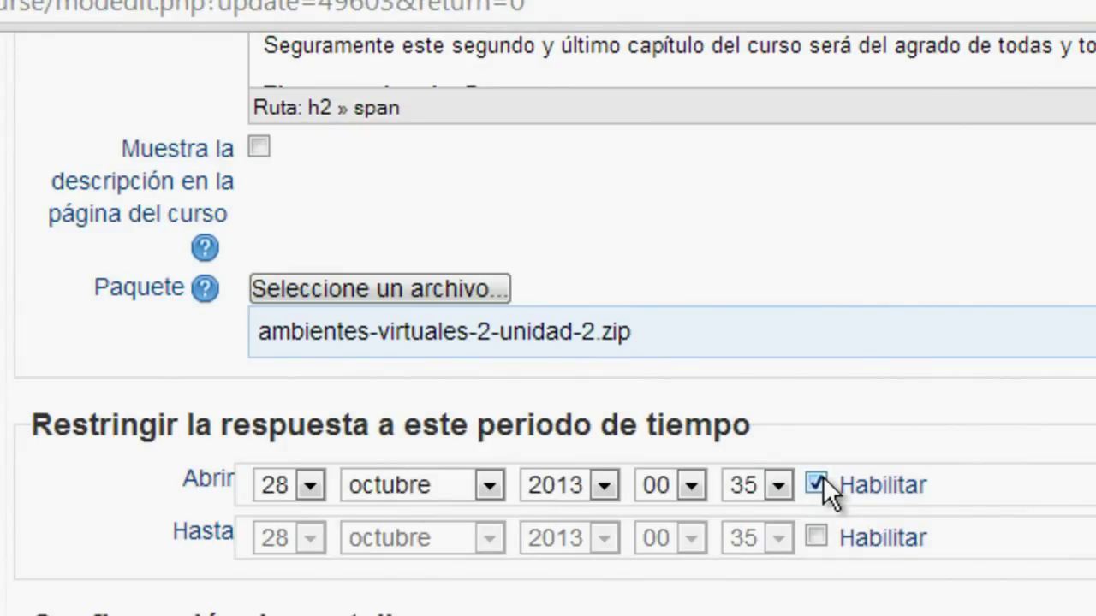
left_click(815, 535)
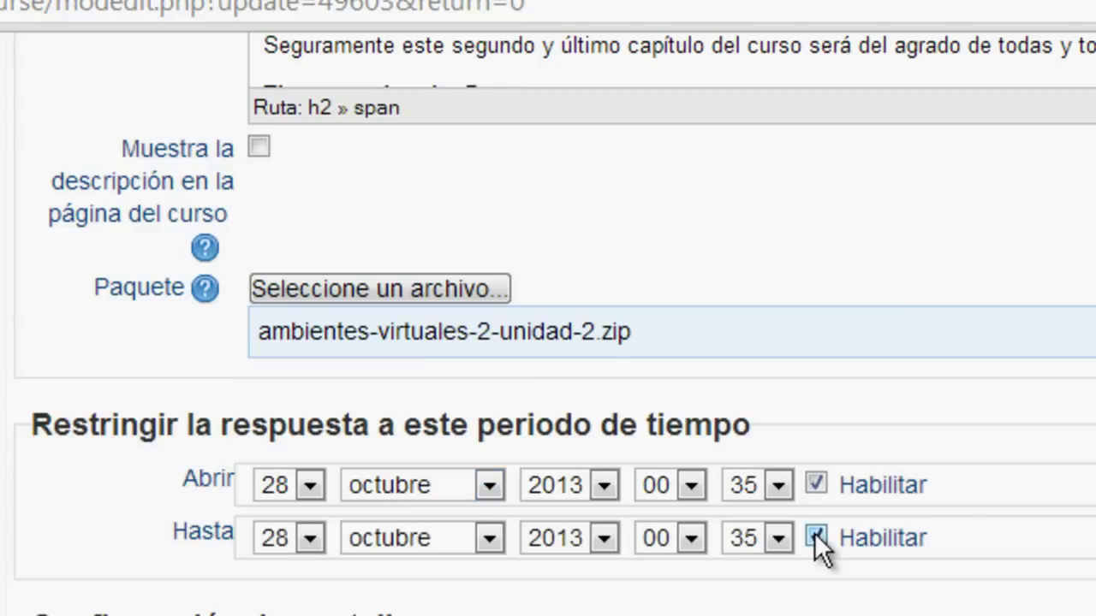
- Set the closing date to 5 noviembre 2013 at 23:55 and the opening time's minutes to 00
left_click(307, 532)
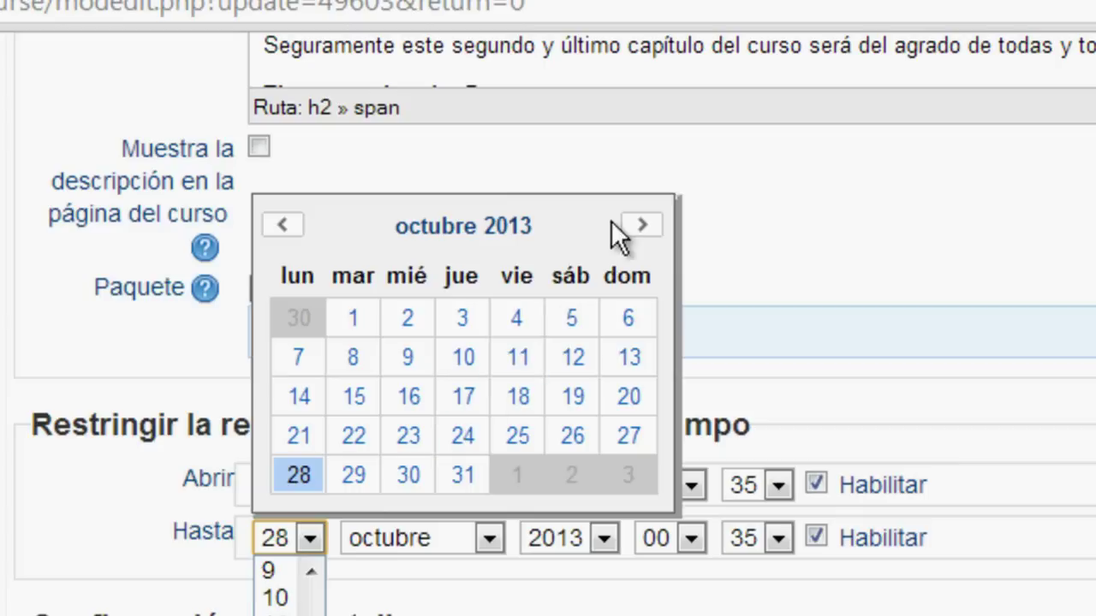
left_click(642, 228)
left_click(635, 234)
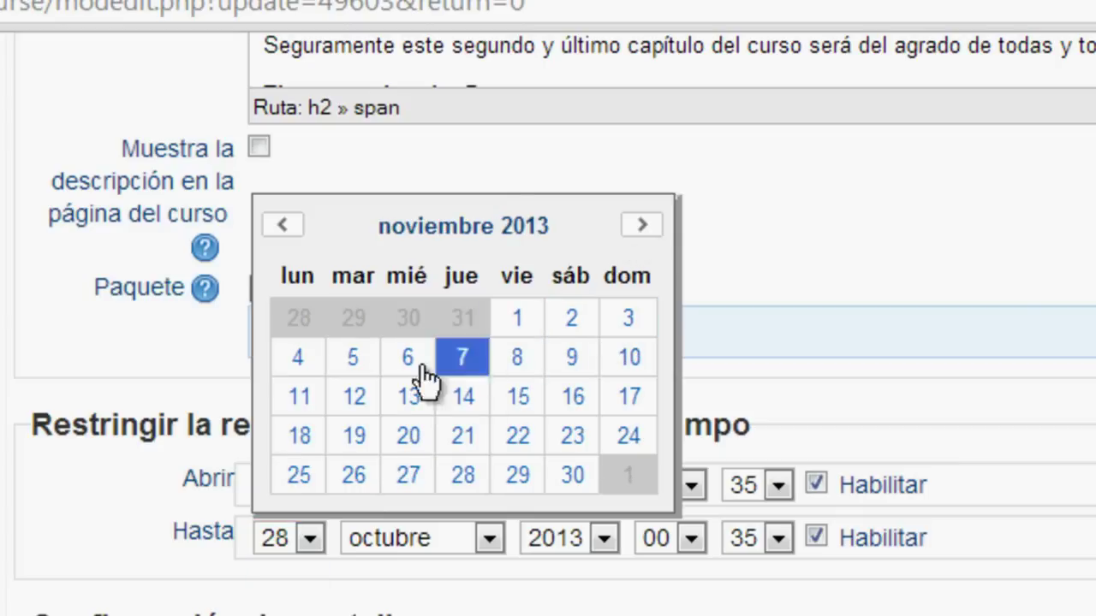
left_click(355, 359)
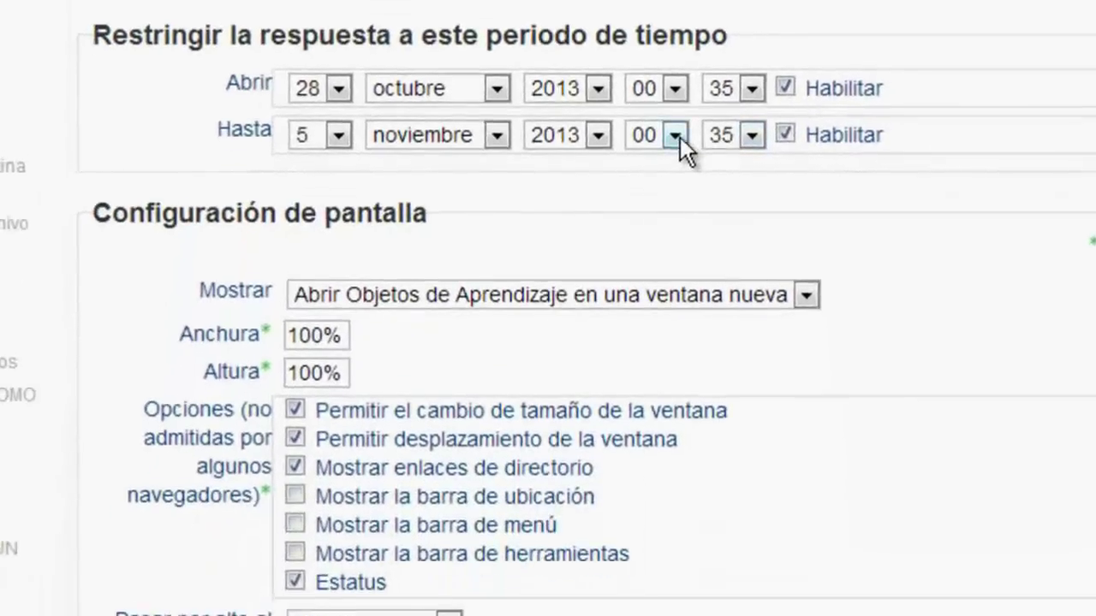
left_click(690, 538)
left_click_drag(676, 227, 704, 525)
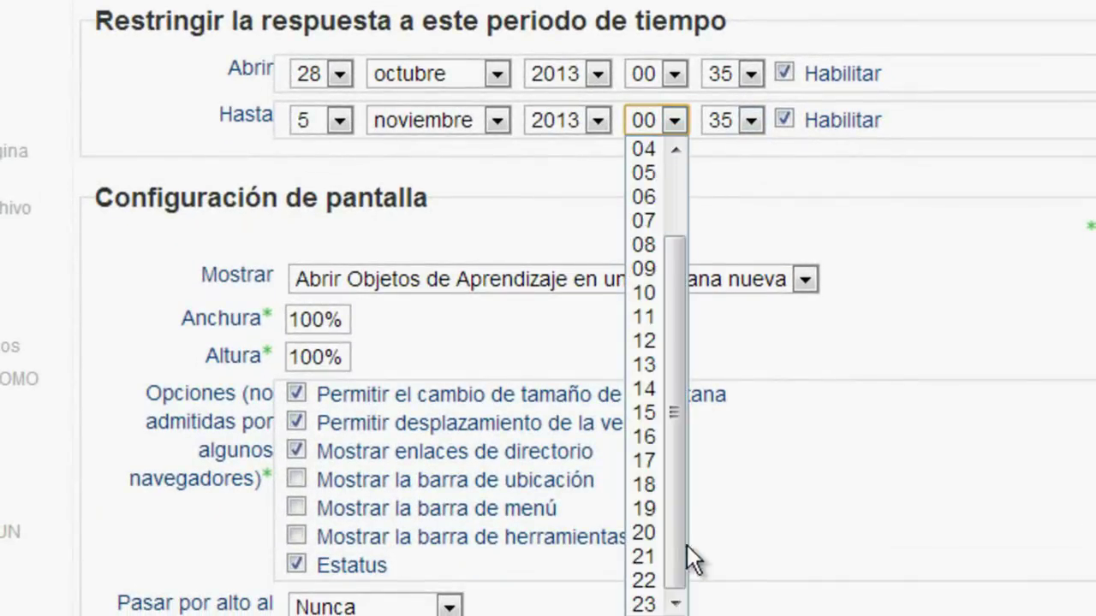
left_click(644, 600)
left_click(751, 121)
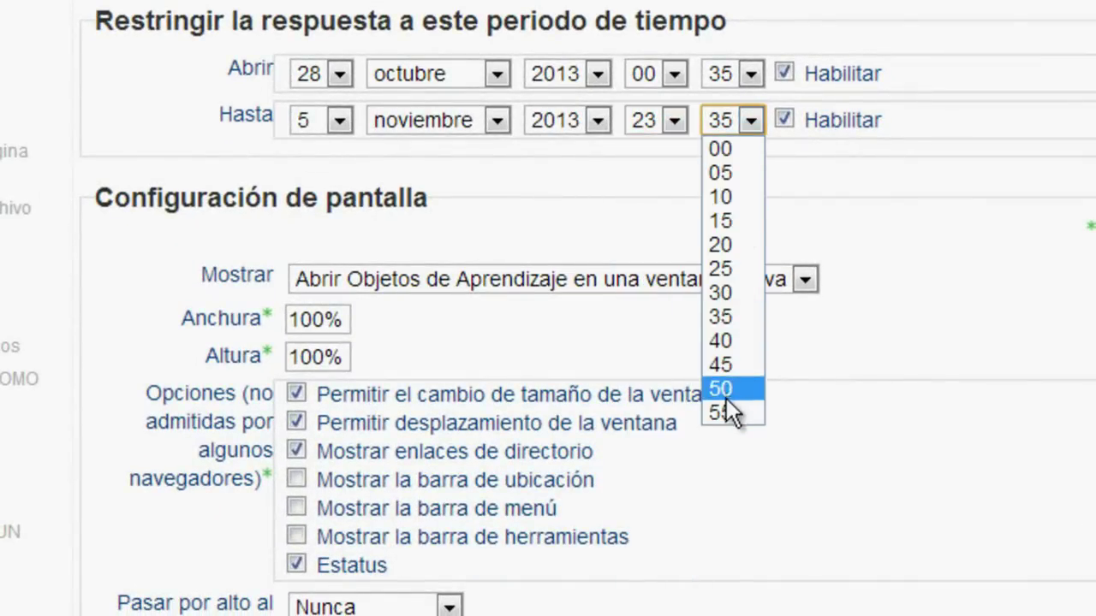
left_click(726, 411)
left_click(728, 73)
left_click(721, 99)
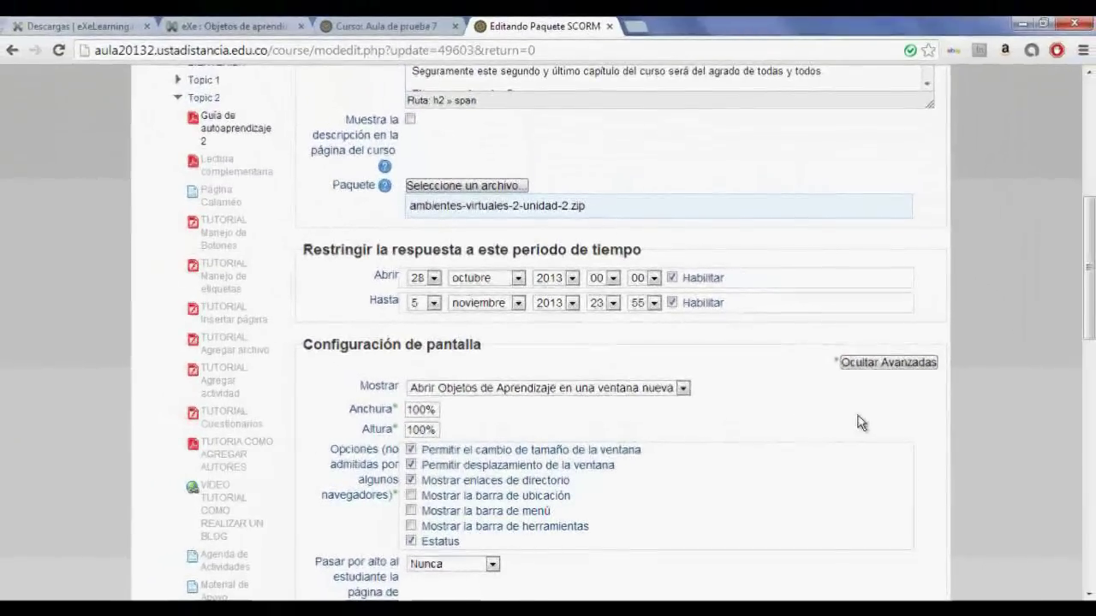
- Set Ocultar botones de navegación to Sí and the grading method to "Objetos de aprendizaje"
left_click_drag(1083, 322, 1090, 427)
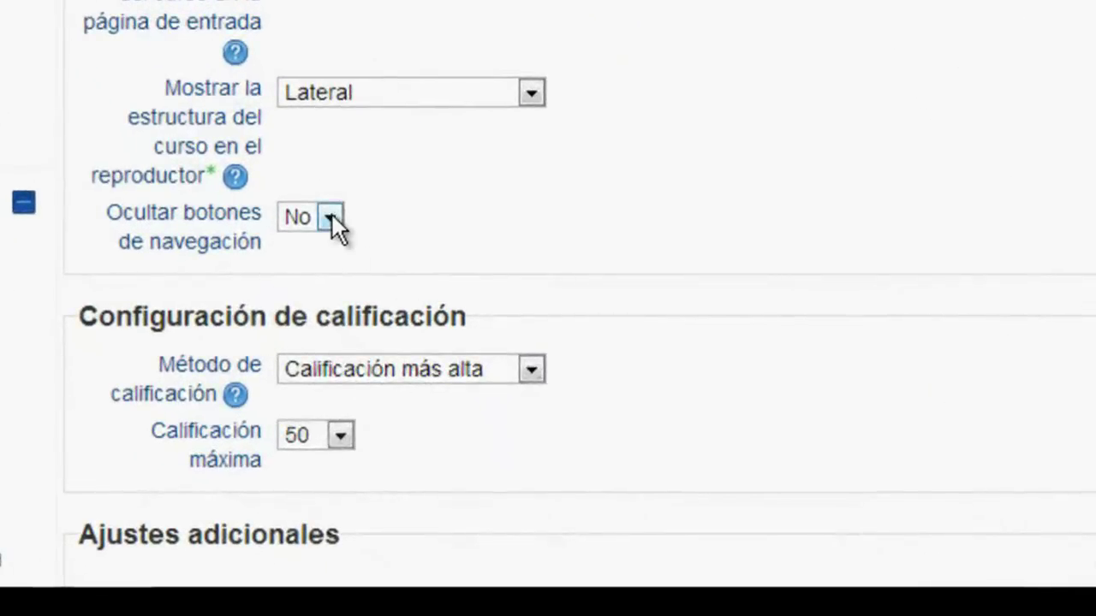
left_click(331, 218)
left_click(319, 267)
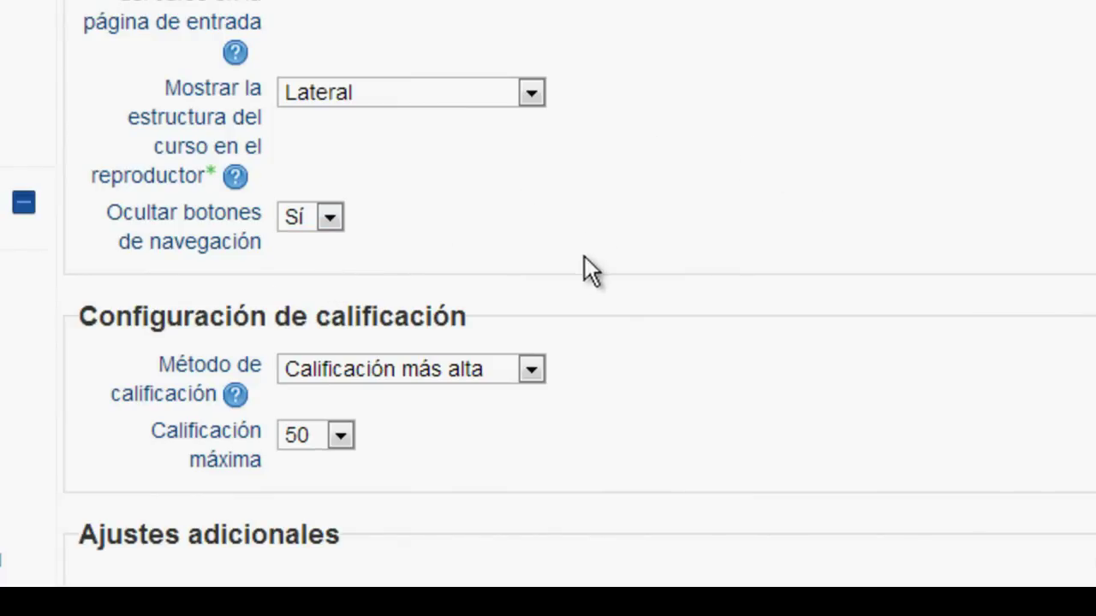
left_click(529, 368)
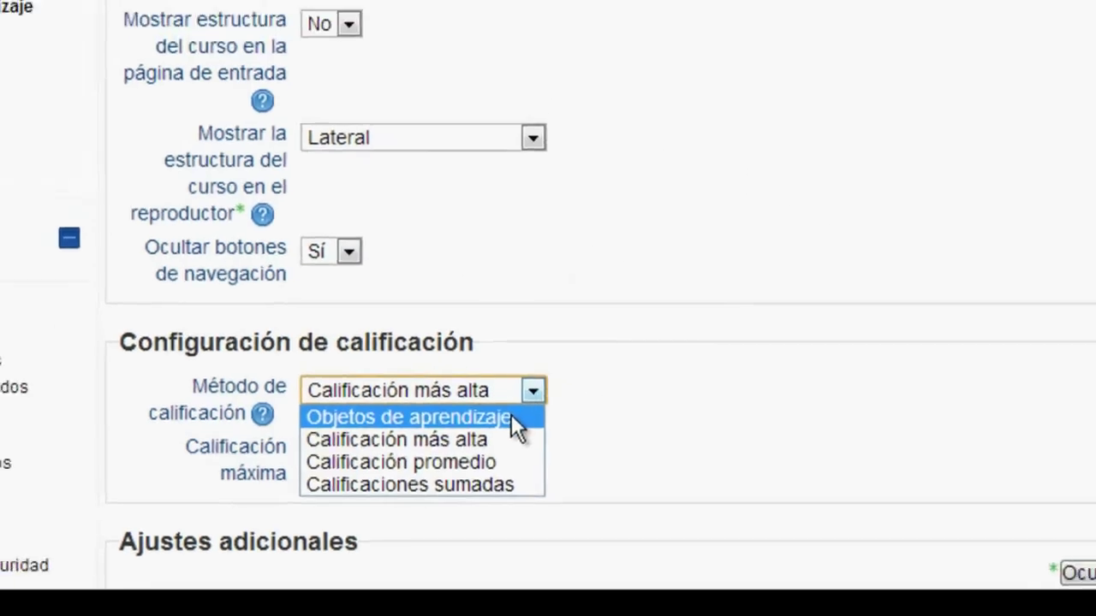
left_click(513, 397)
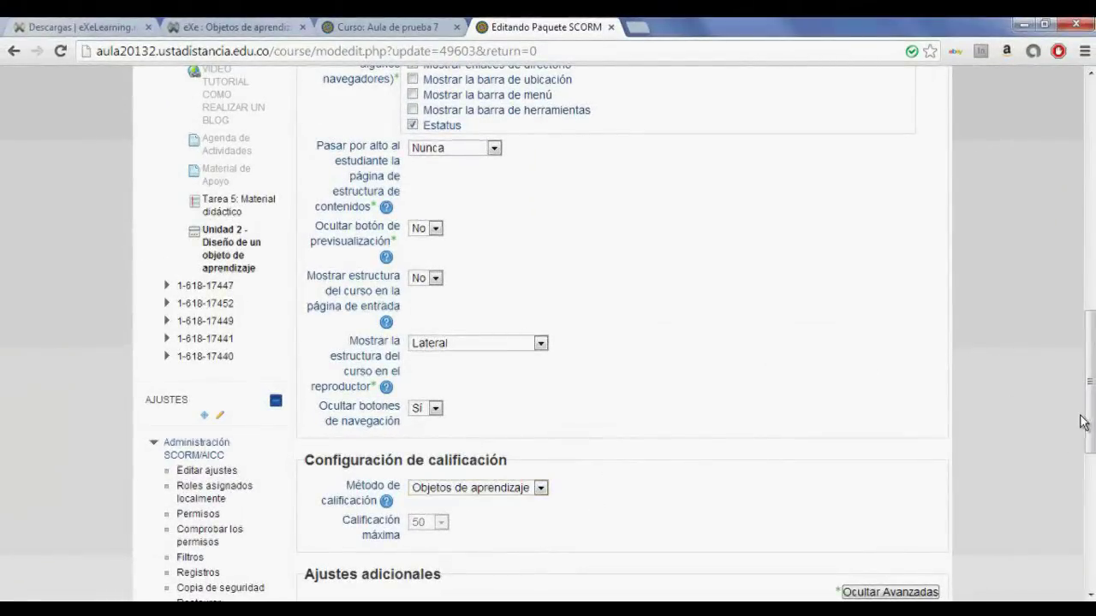
- Save the date, navigation and grading changes, display the activity, and enter the learning object again
left_click_drag(1088, 411, 1089, 542)
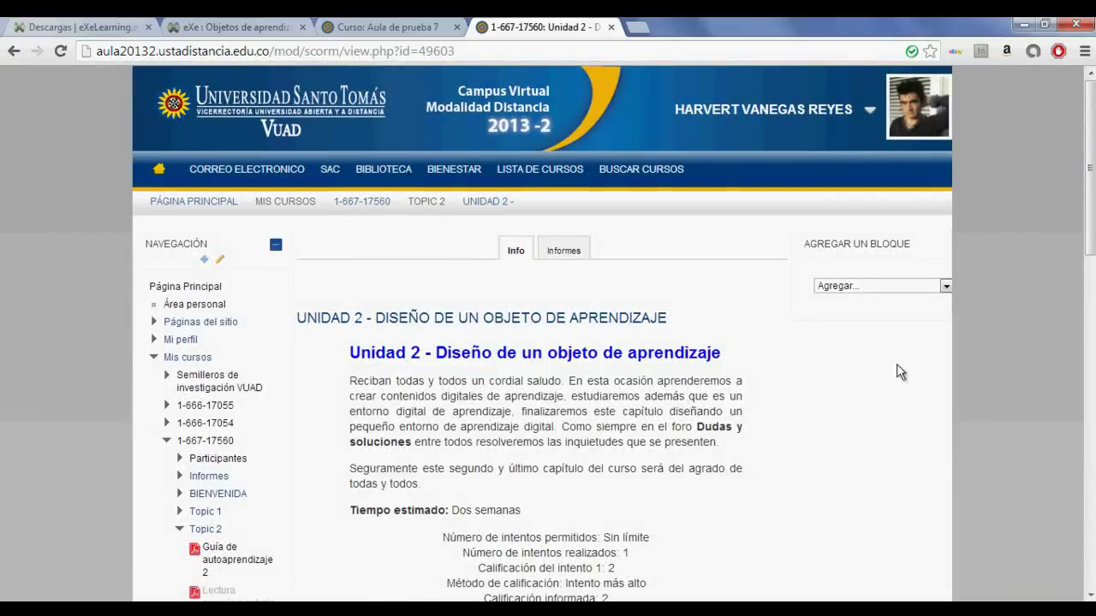
left_click_drag(1089, 171, 1089, 229)
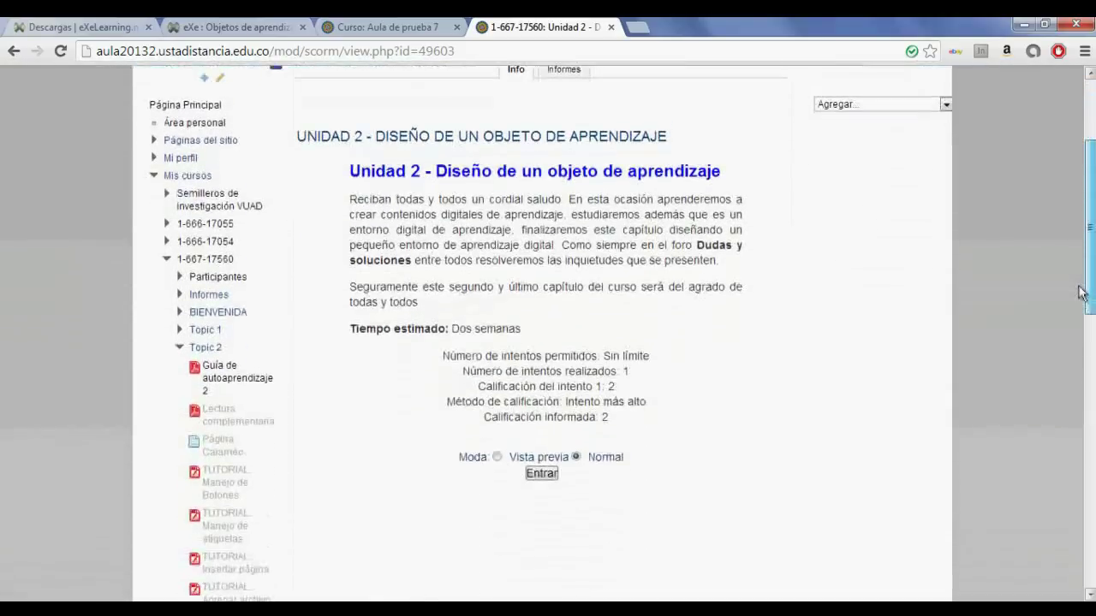
left_click(540, 476)
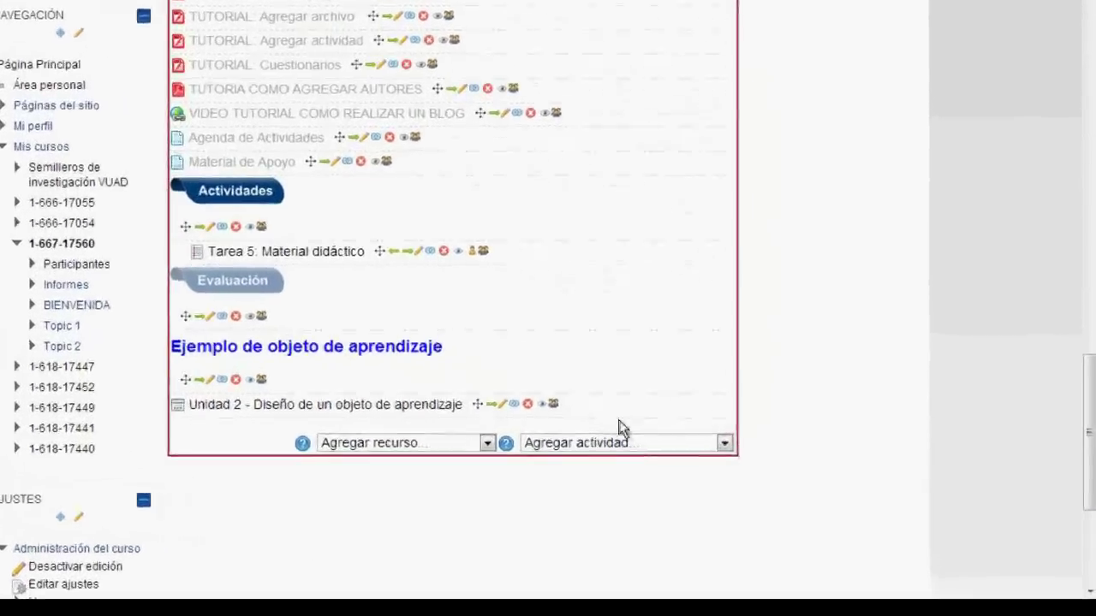
- Add a "Subida avanzada de archivos" task to topic 2 and copy the learning object's handball unit instructions into its description
left_click(423, 394)
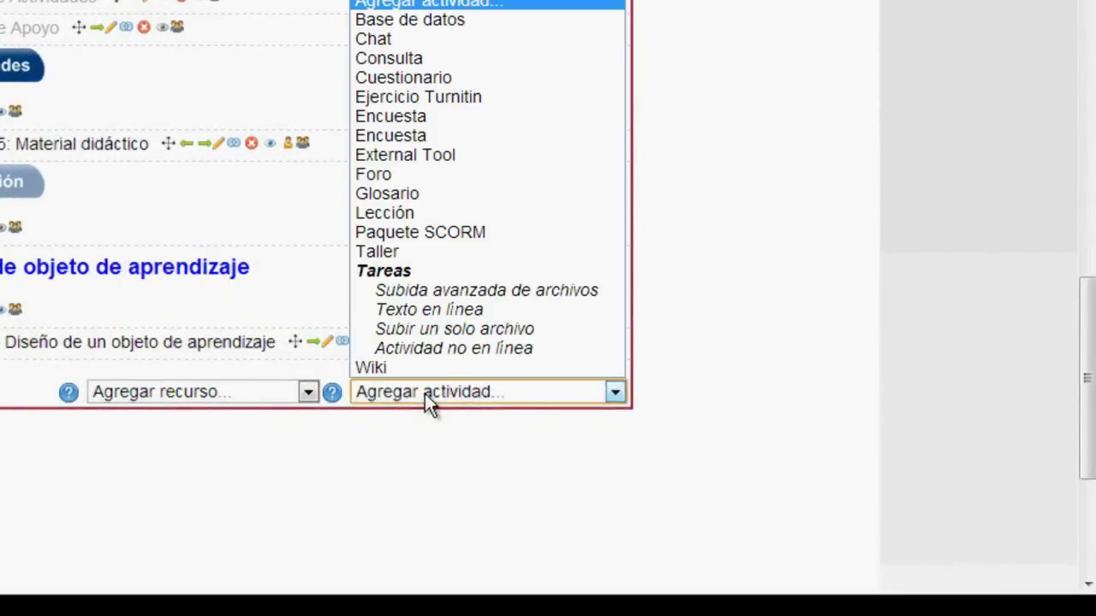
left_click(455, 290)
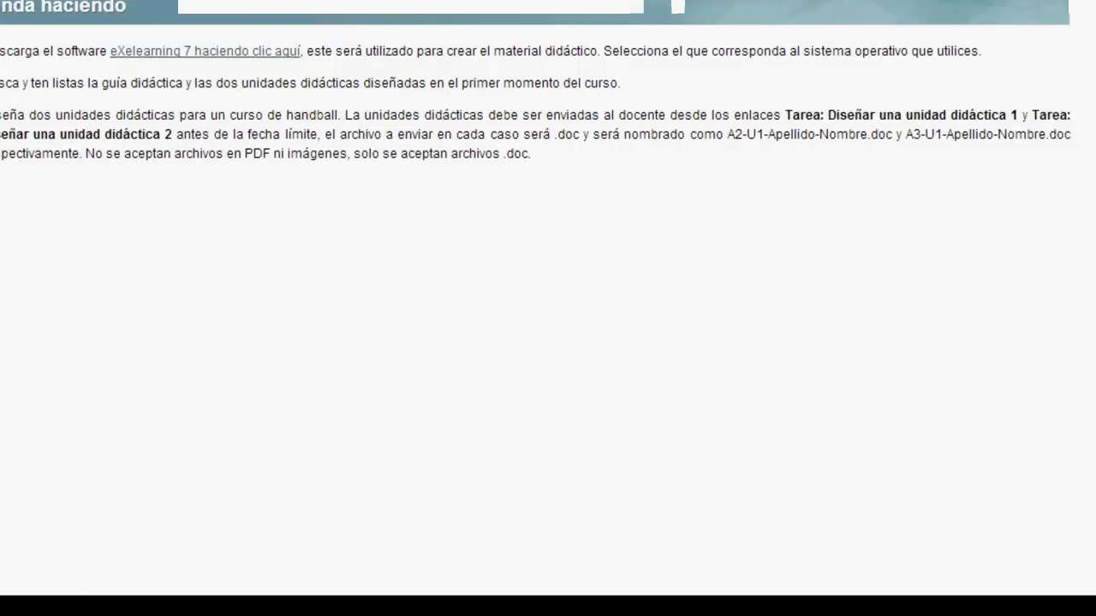
left_click_drag(2, 114, 572, 159)
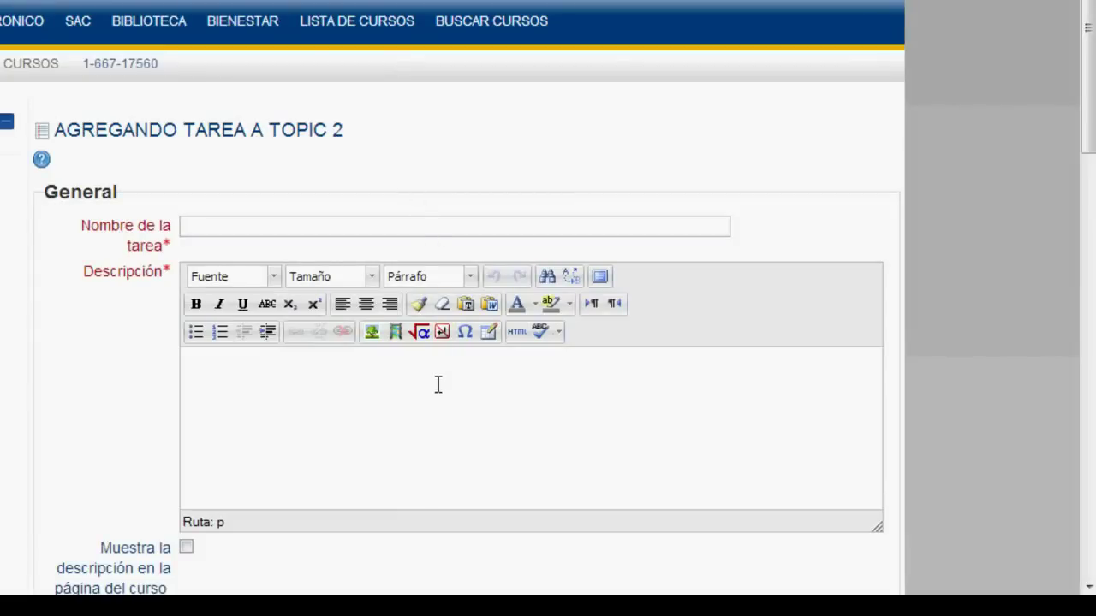
type("Diseña dos unidades didácticas para un curso de handball. La unidades didácticas debe ser enviadas al docente desde los enlaces Tarea: Diseñar una unidad didáctica 1 y Tarea: Diseñar una unidad didáctica 2 antes de la fecha límite, el archivo a enviar en cada caso será .doc y será nombrado como A2-U1-Apellido-Nombre.doc y A3-U1-Apellido-Nombre.doc respectivamente. No se aceptan archivos en PDF ni imágenes, solo se aceptan archivos .doc.")
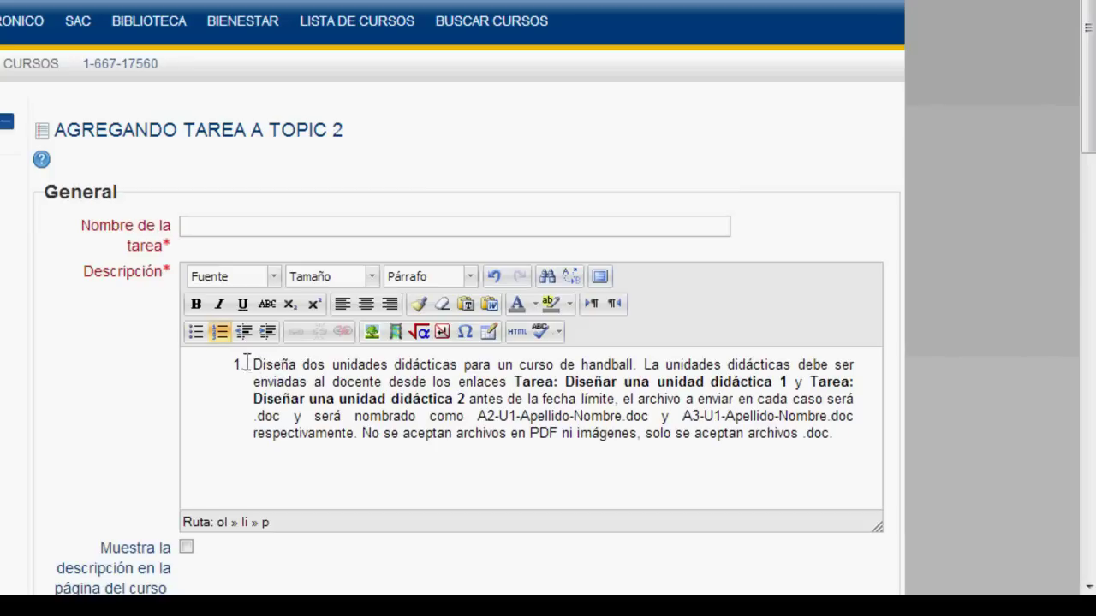
- Remove the list numbering from the pasted description and justify its whole text
left_click(220, 332)
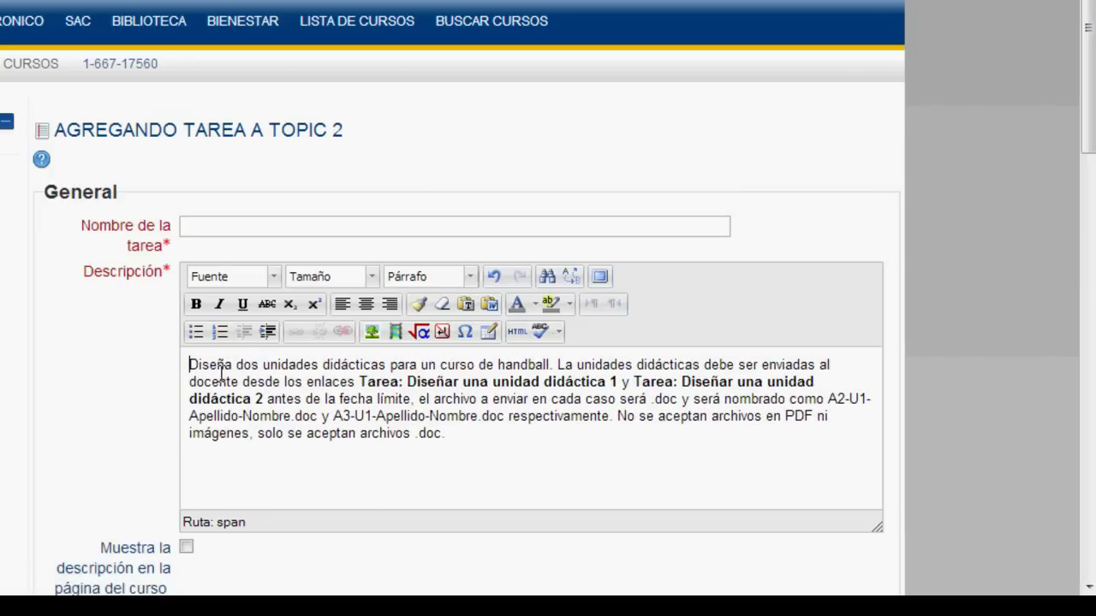
left_click_drag(192, 364, 447, 435)
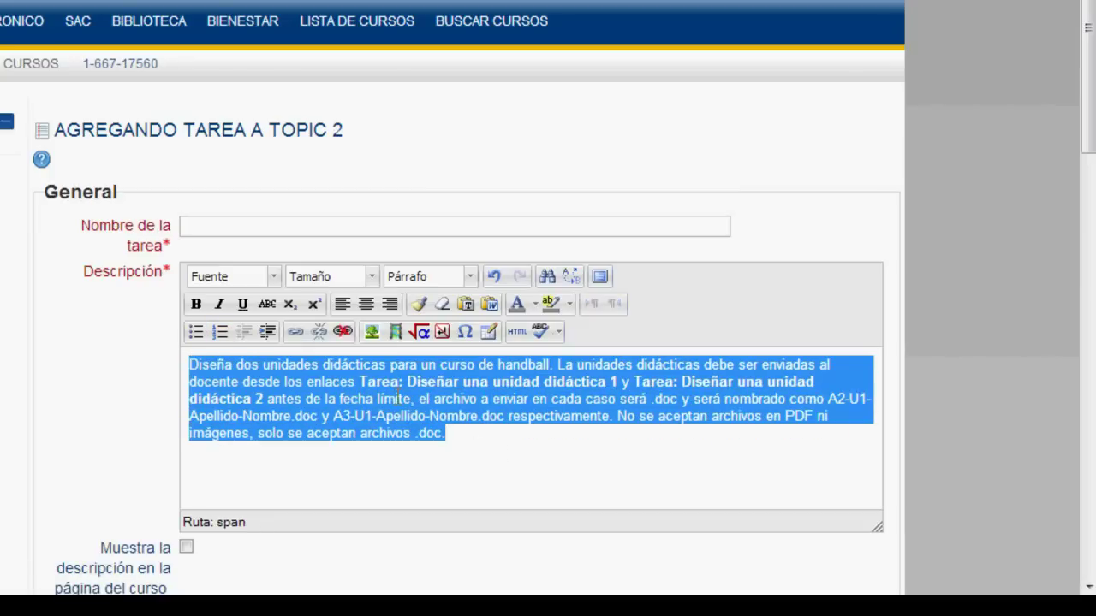
right_click(375, 367)
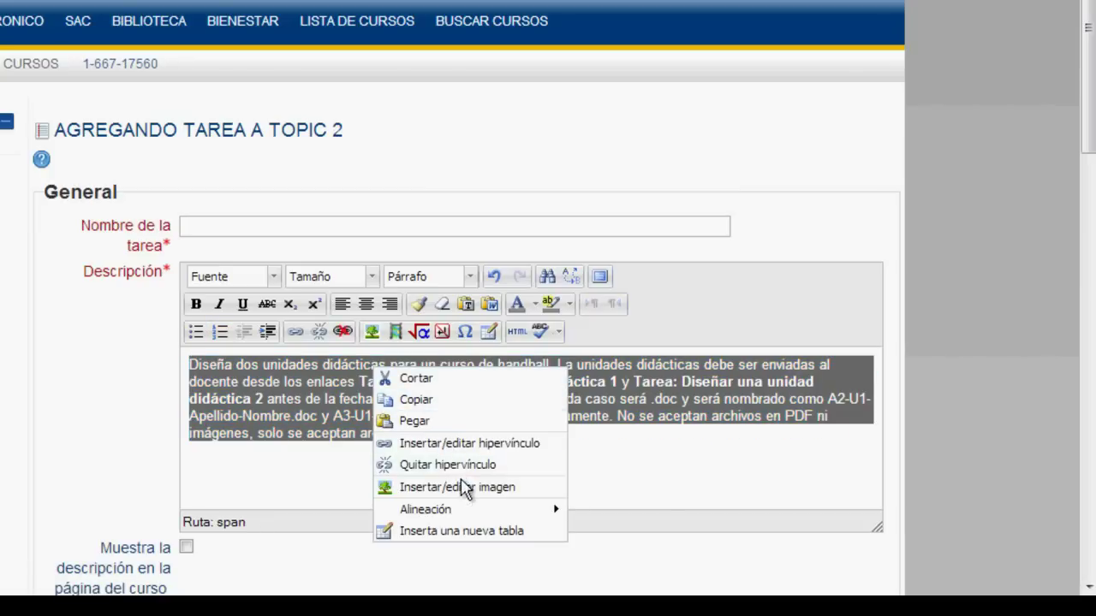
mouse_move(471, 512)
left_click(590, 572)
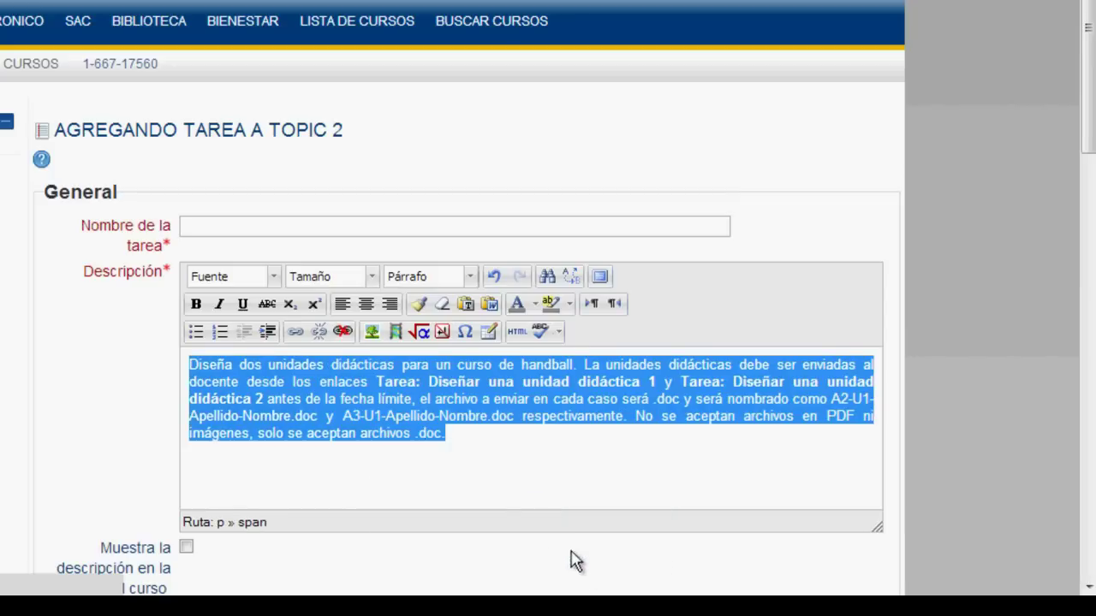
- Name the task "Actividad 1" and copy that name onto a new line above the description's instructions
left_click(195, 365)
key("Return")
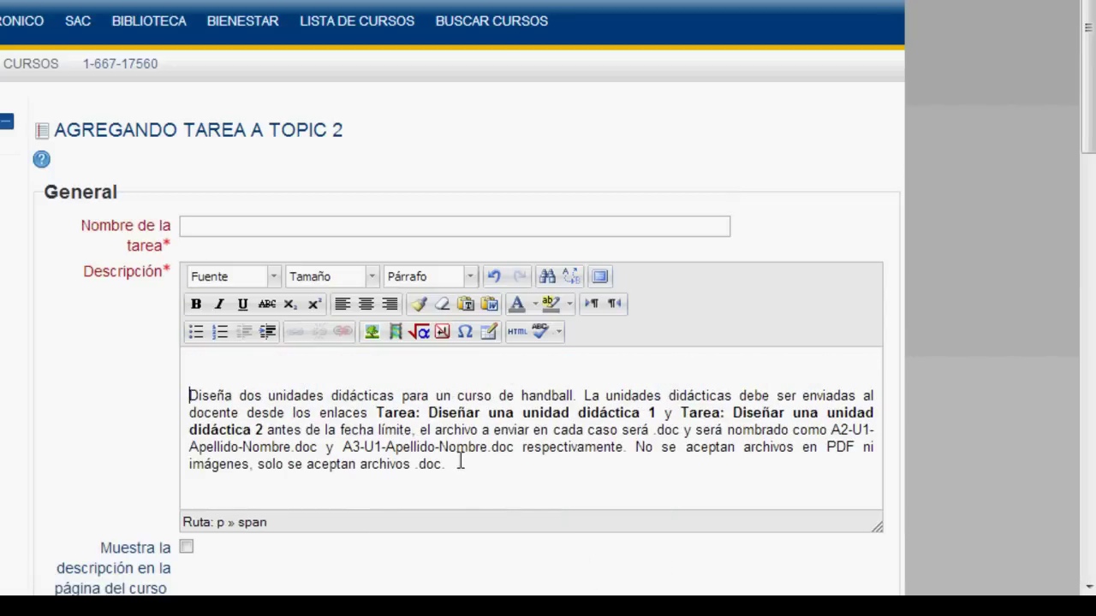
left_click(261, 228)
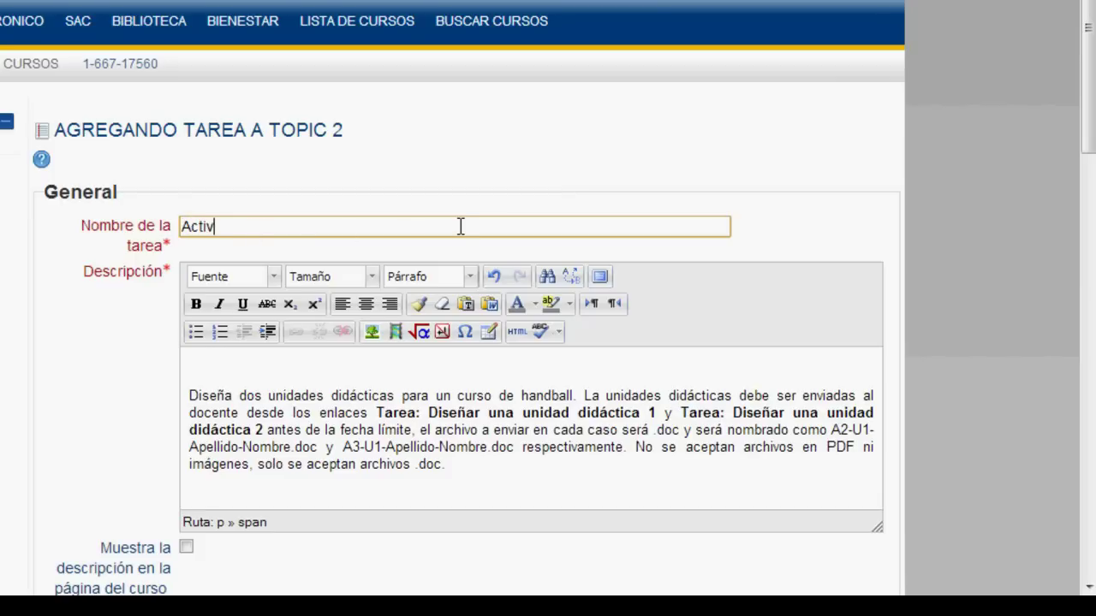
type("Actividad 1")
left_click_drag(260, 224, 154, 227)
key("ctrl+c")
left_click(279, 356)
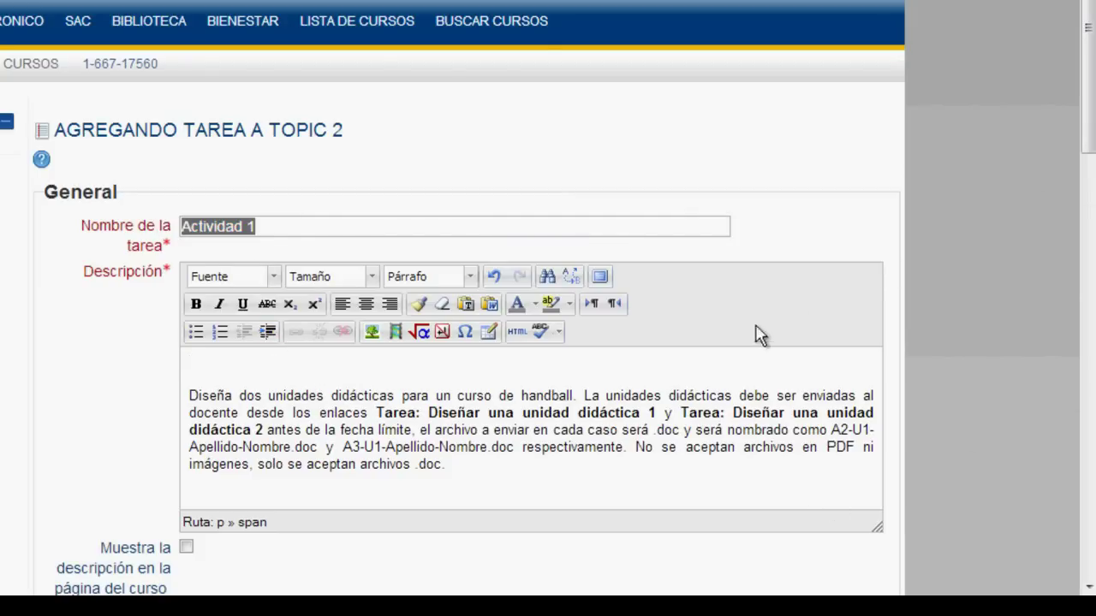
left_click_drag(1086, 128, 1086, 195)
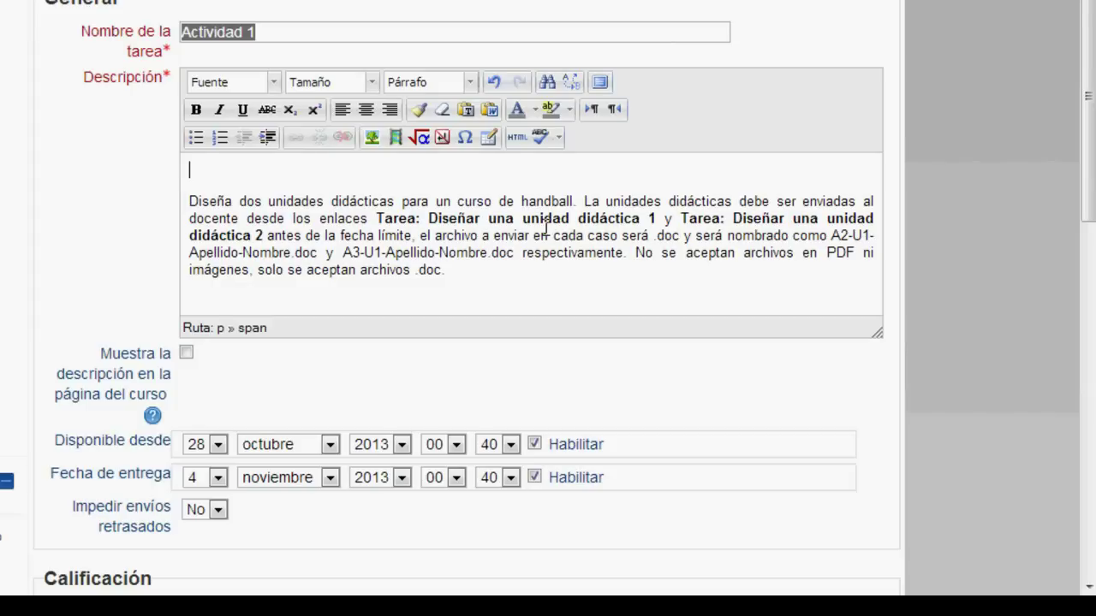
key("ctrl+v")
- Select the "Actividad 1" line above the instructions in the description
left_click_drag(288, 171, 181, 169)
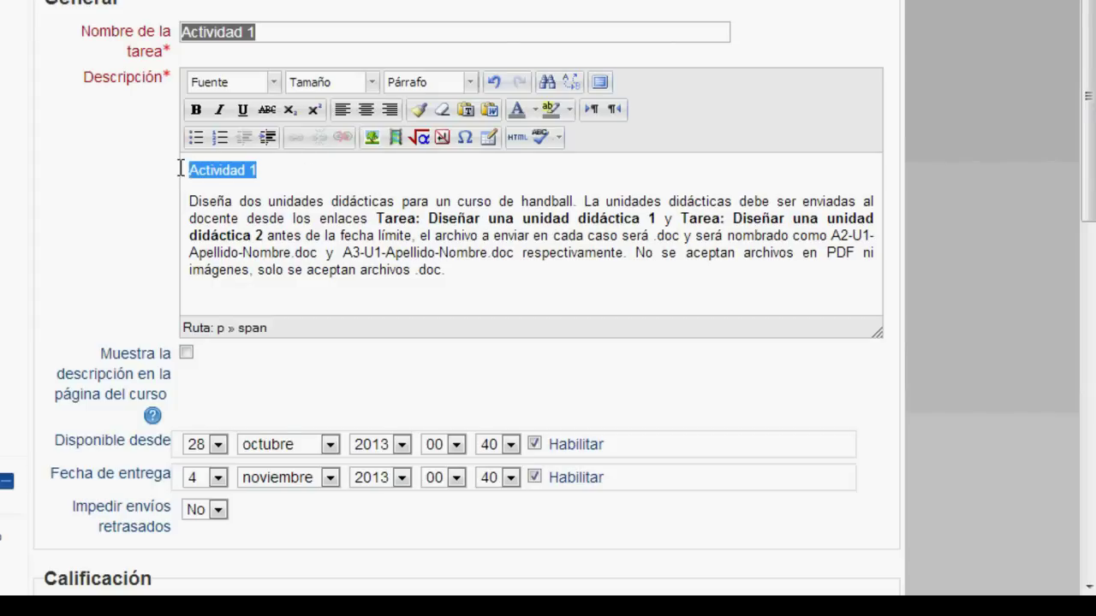